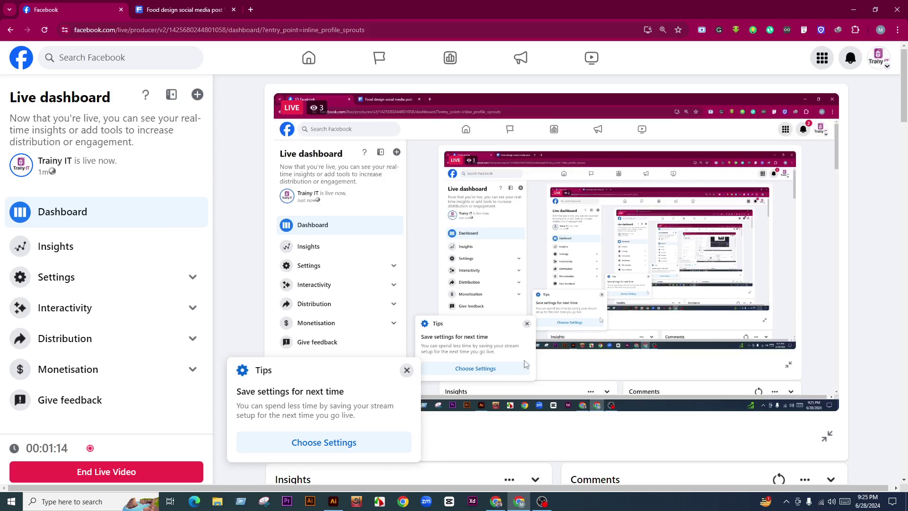
# Step: Dismiss the tip about saving stream settings and examine the live video's insights and audience comments
pyautogui.click(406, 371)
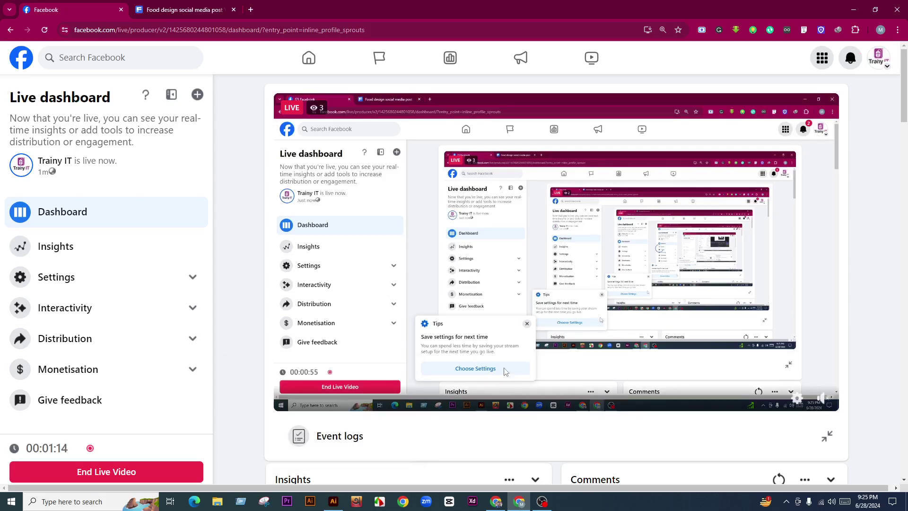
pyautogui.scroll(-3, 479, 389)
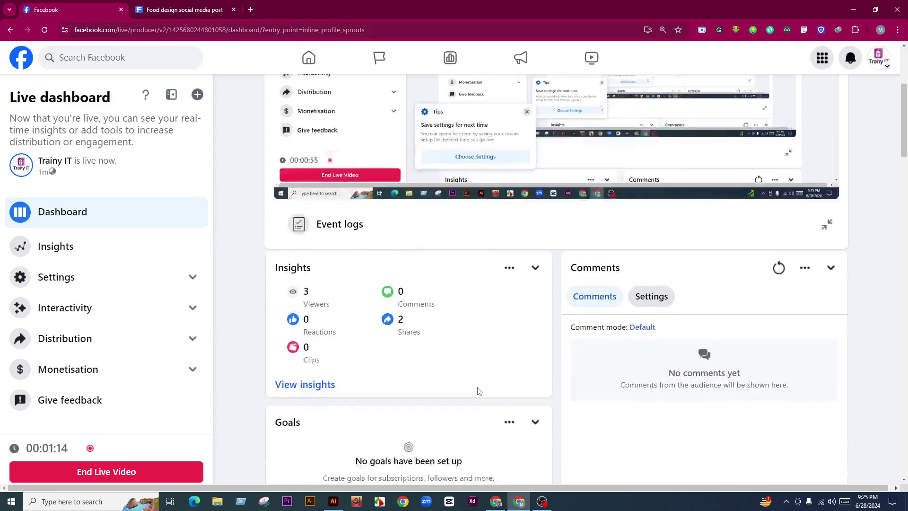
pyautogui.scroll(-5, 477, 389)
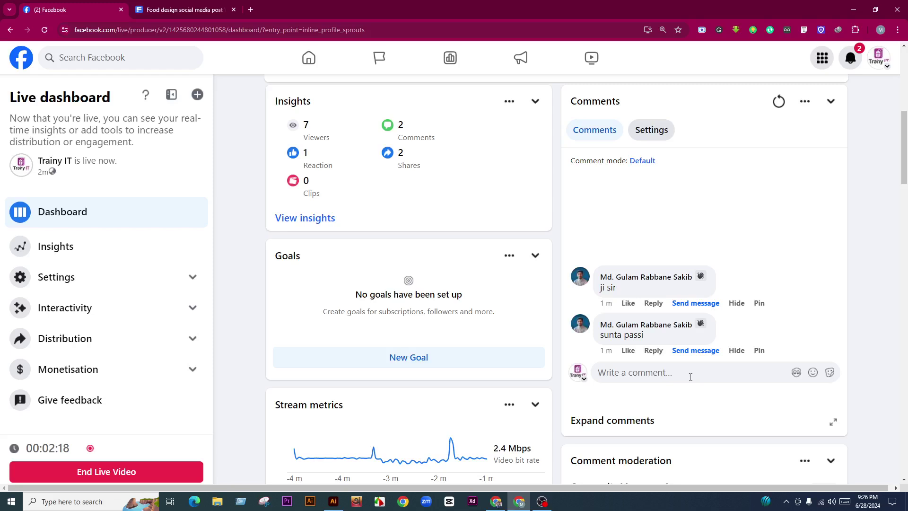
pyautogui.scroll(8, 593, 327)
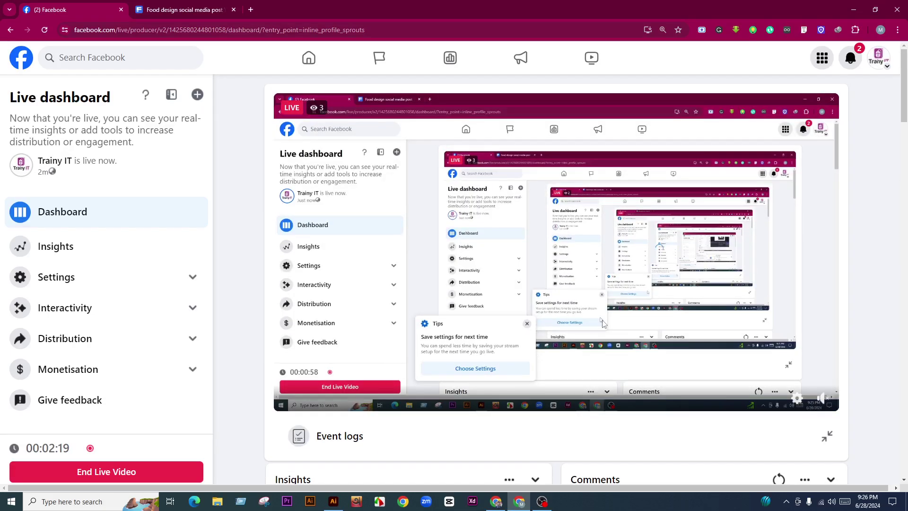
pyautogui.scroll(-1, 615, 327)
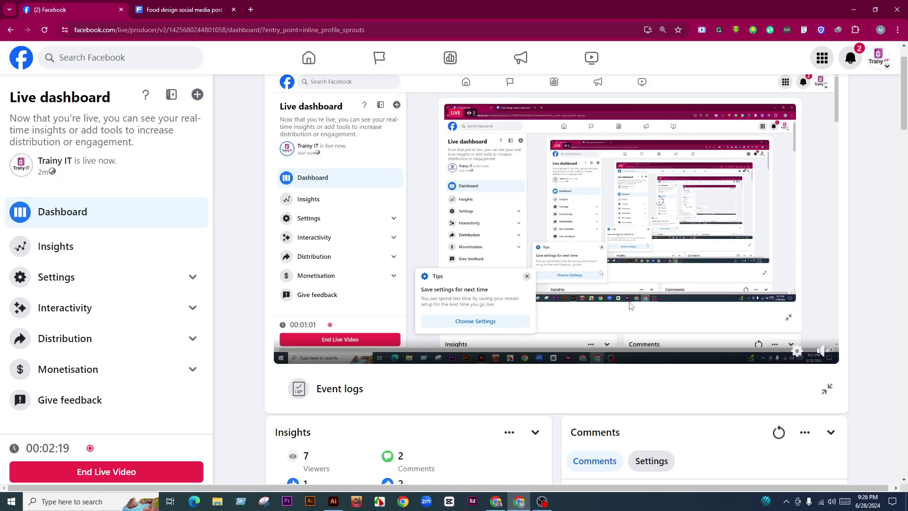
pyautogui.scroll(-6, 614, 308)
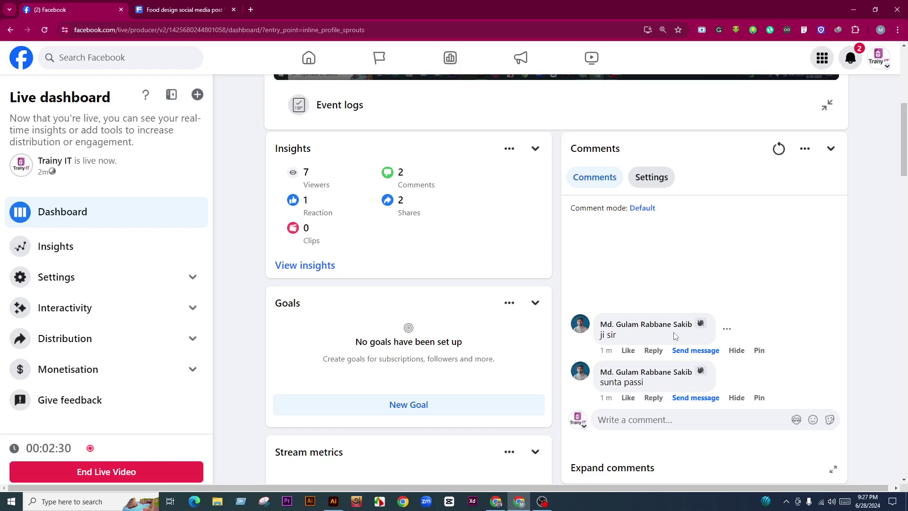
pyautogui.scroll(6, 593, 325)
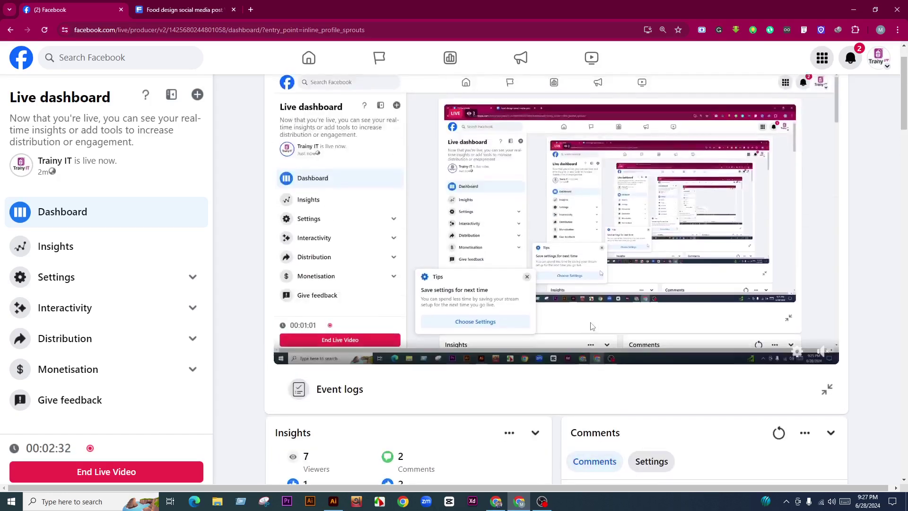
pyautogui.scroll(1, 592, 327)
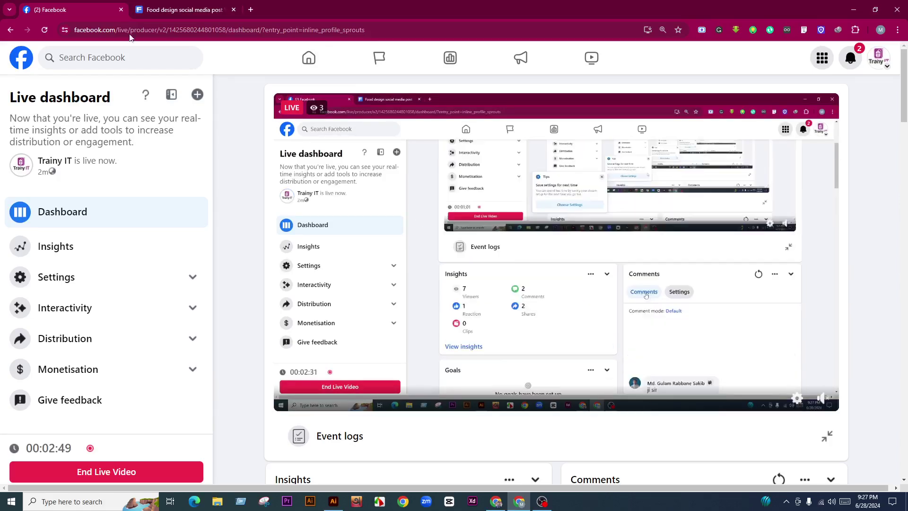
# Step: Switch to the Freepik results and examine the free food social media post vectors for design ideas
pyautogui.click(178, 9)
pyautogui.scroll(10, 379, 190)
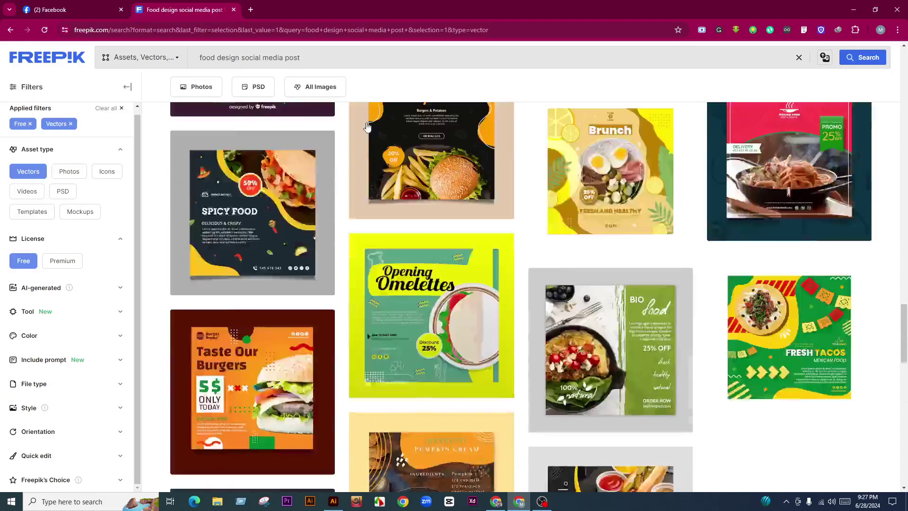
pyautogui.scroll(3, 376, 162)
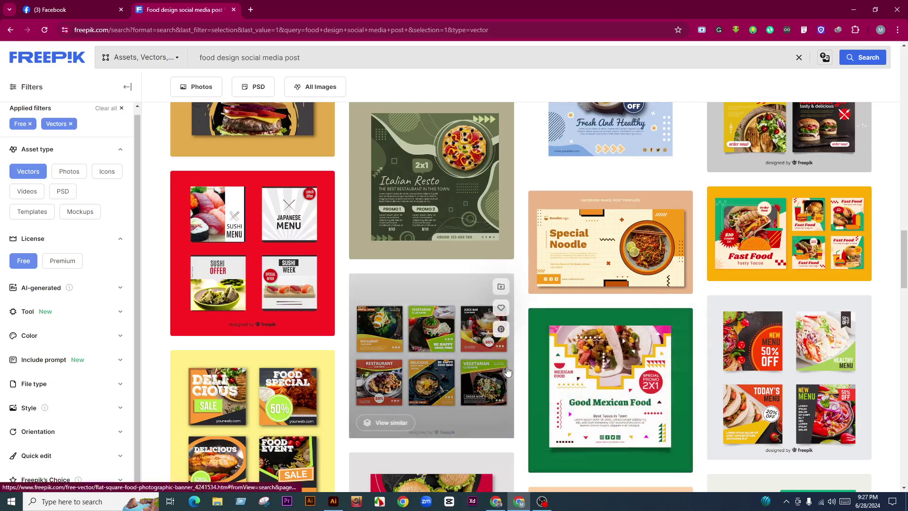
pyautogui.scroll(-3, 508, 372)
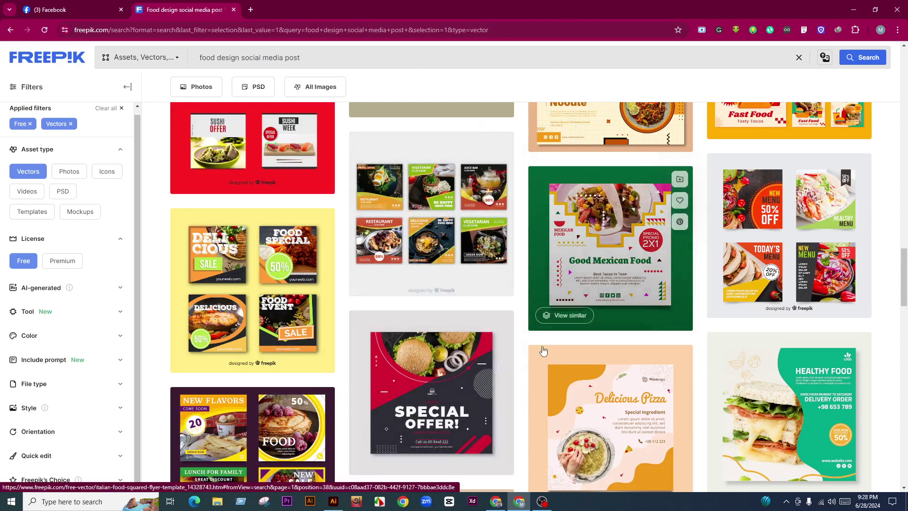
pyautogui.scroll(-5, 568, 284)
pyautogui.scroll(-3, 615, 332)
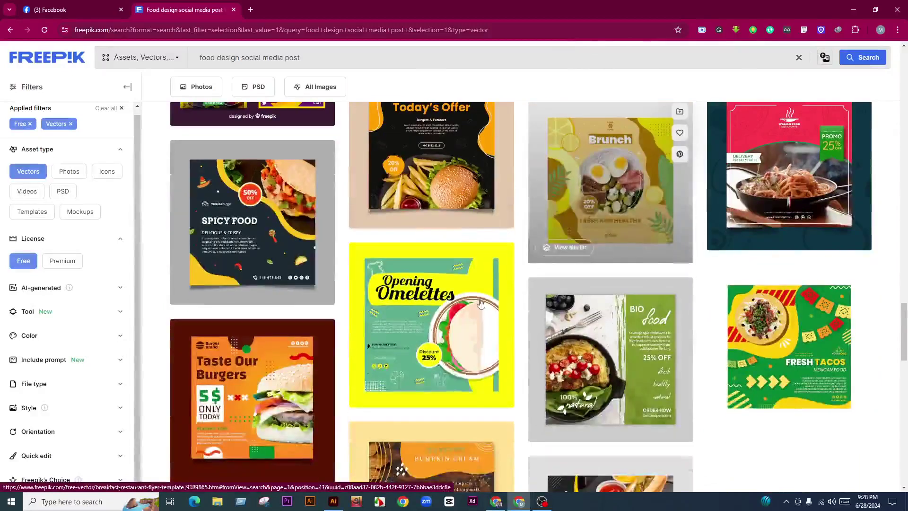
pyautogui.scroll(-8, 624, 336)
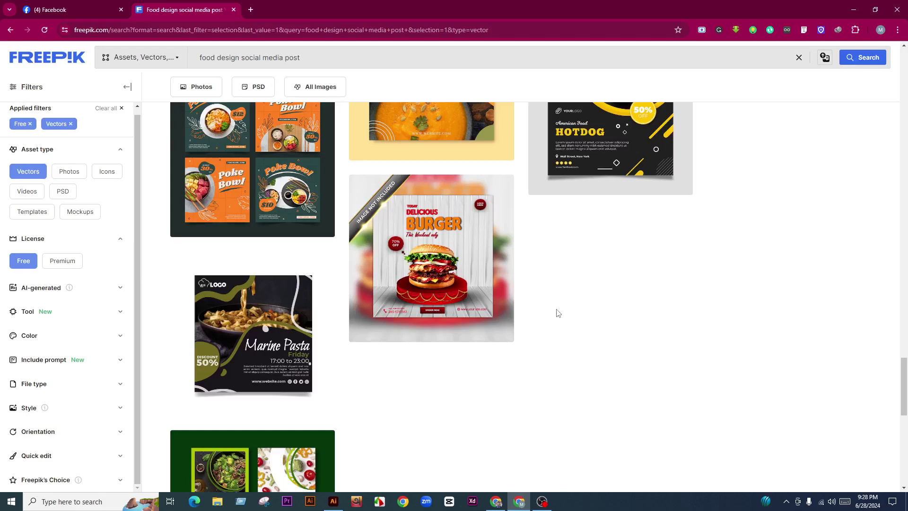
pyautogui.scroll(10, 555, 313)
pyautogui.scroll(10, 324, 303)
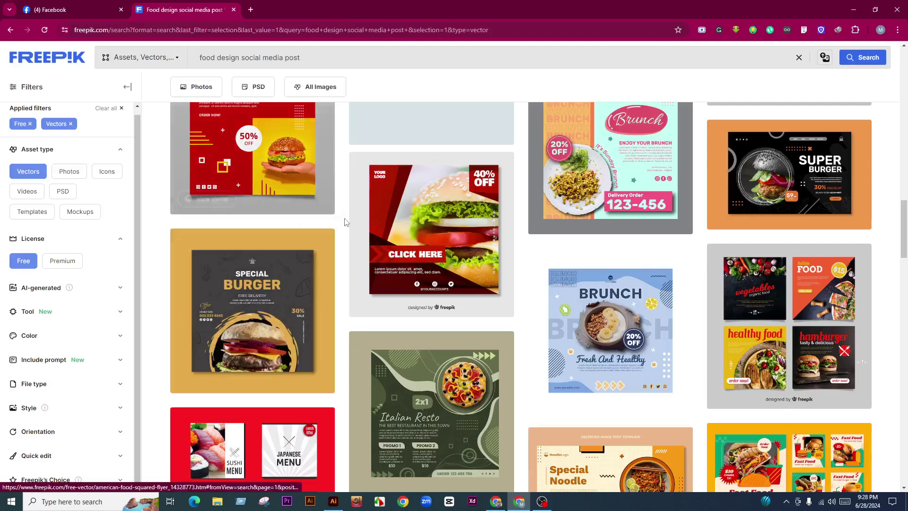
pyautogui.scroll(5, 360, 279)
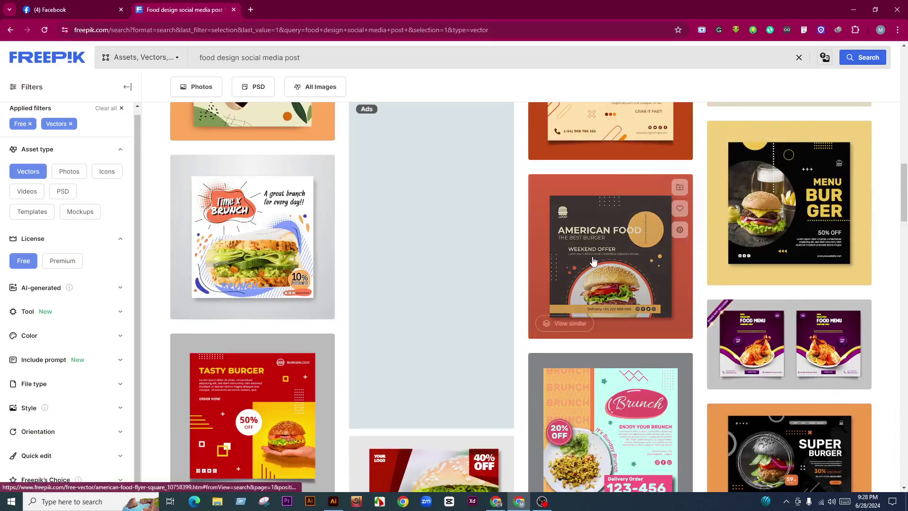
pyautogui.scroll(6, 400, 287)
pyautogui.scroll(5, 626, 309)
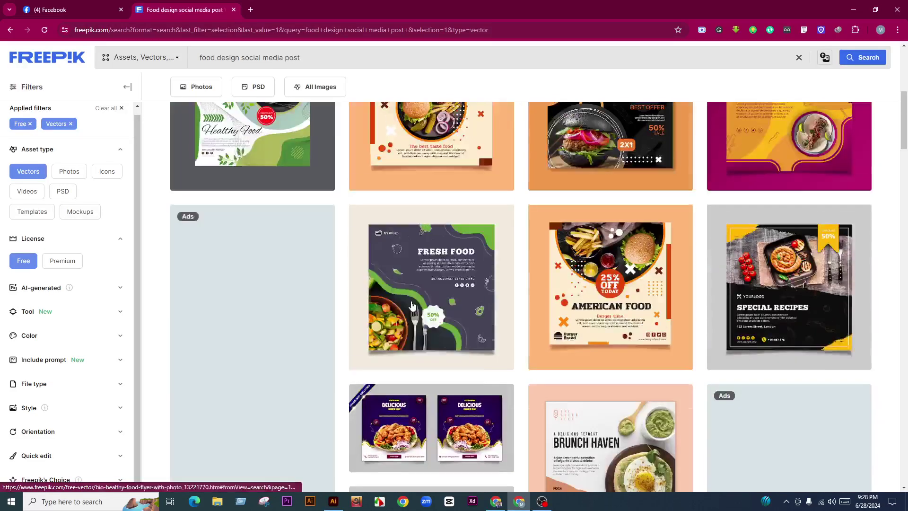
pyautogui.scroll(2, 610, 296)
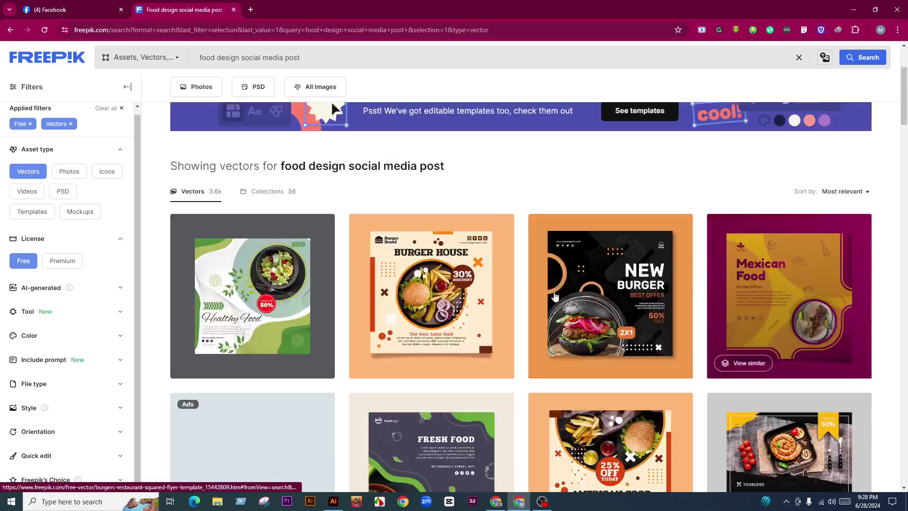
pyautogui.scroll(-5, 556, 296)
pyautogui.scroll(4, 426, 293)
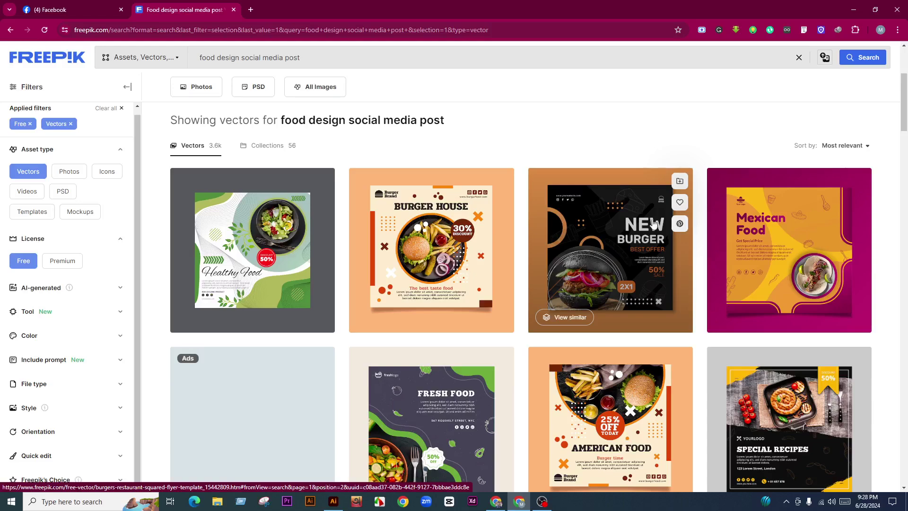
pyautogui.scroll(-5, 616, 309)
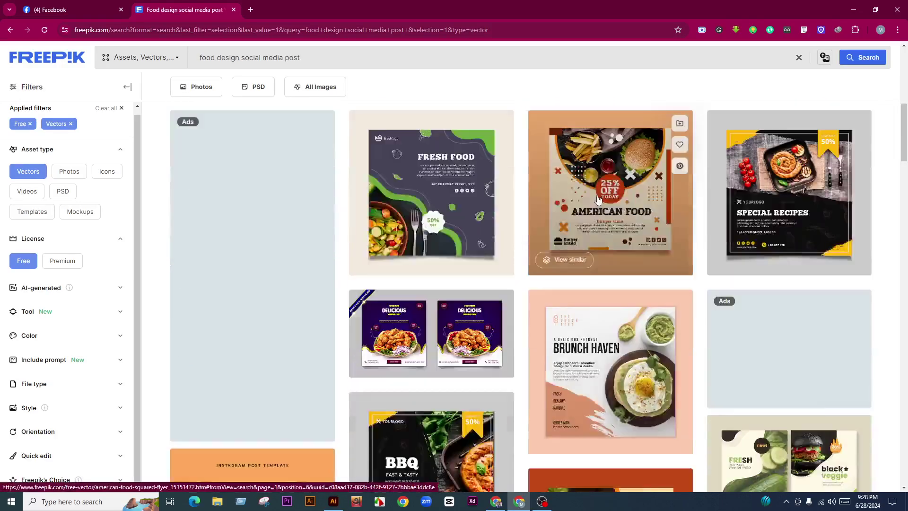
pyautogui.scroll(-5, 616, 309)
# Step: Switch to Illustrator and start a new document with its width set to 1080 px
pyautogui.click(334, 501)
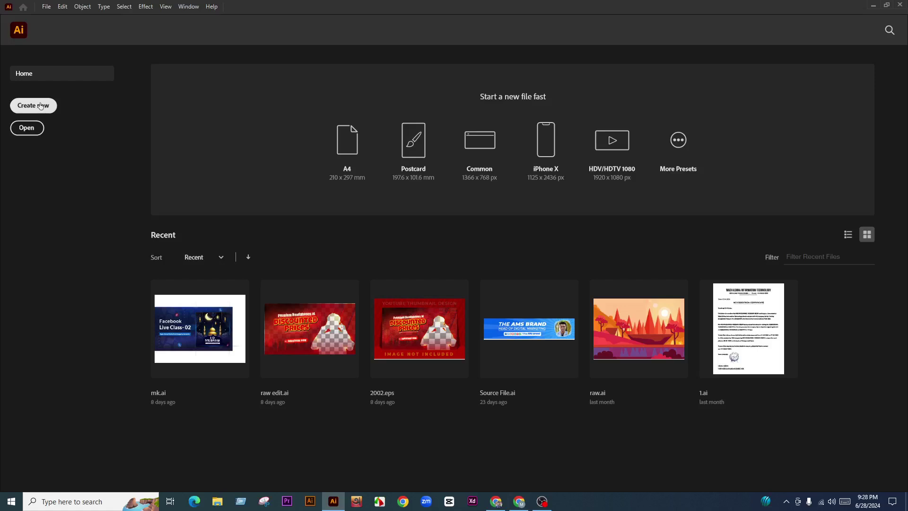
pyautogui.click(40, 106)
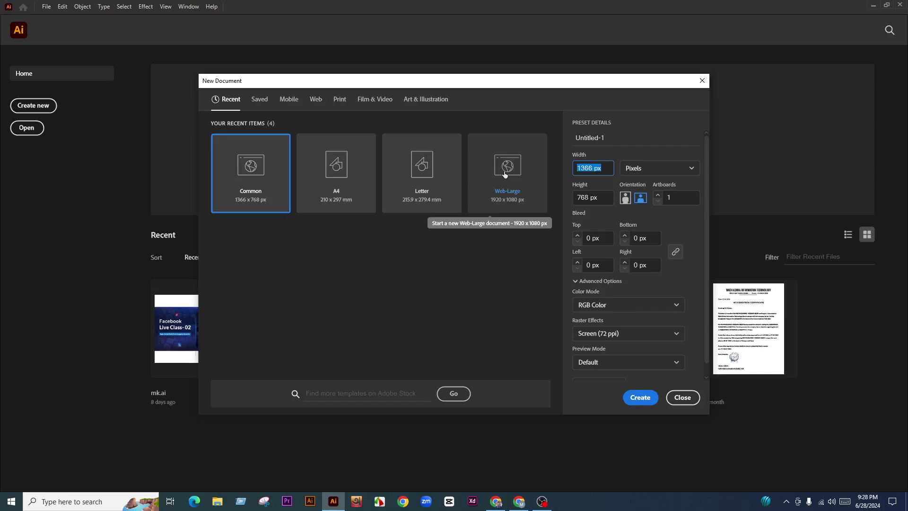
pyautogui.write('1080')
pyautogui.press('super+s')
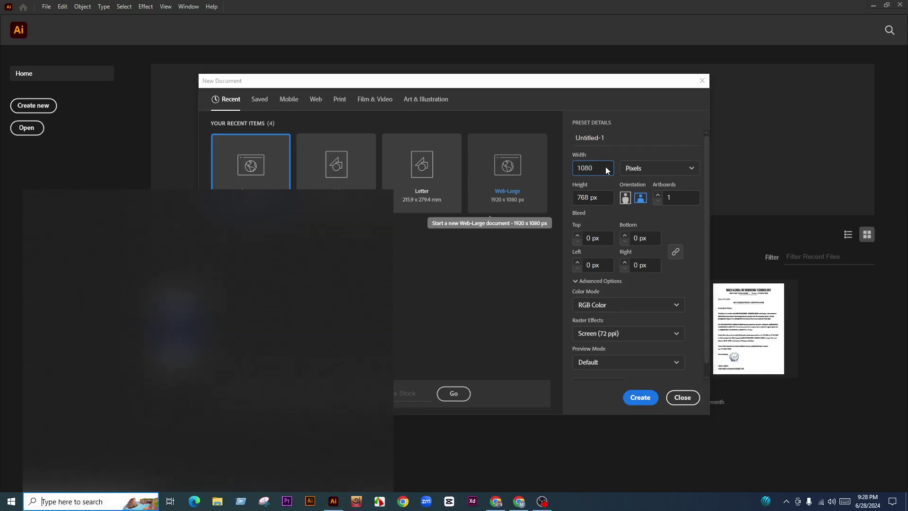
pyautogui.moveTo(600, 166); pyautogui.dragTo(549, 176)
pyautogui.press('super+c')
pyautogui.press('super+v')
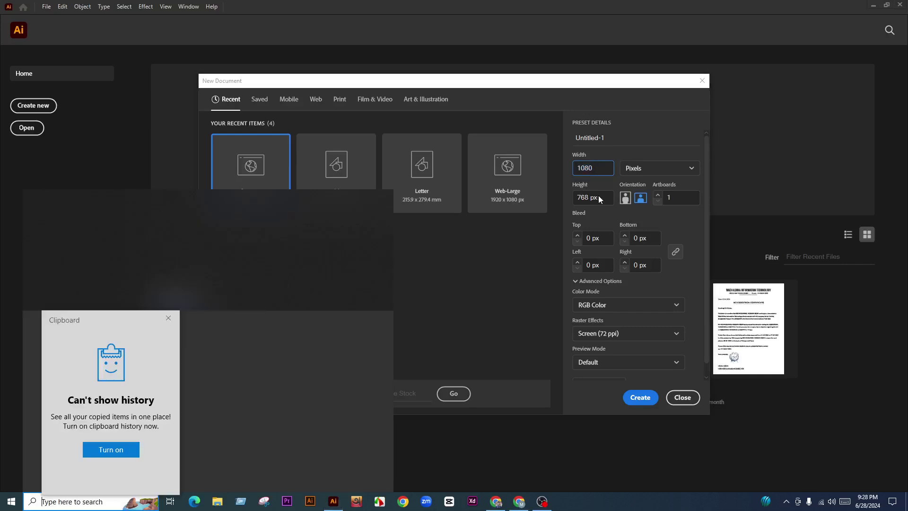
# Step: Set the new document's height to 1080 px
pyautogui.moveTo(600, 196); pyautogui.dragTo(537, 205)
pyautogui.press('super+b')
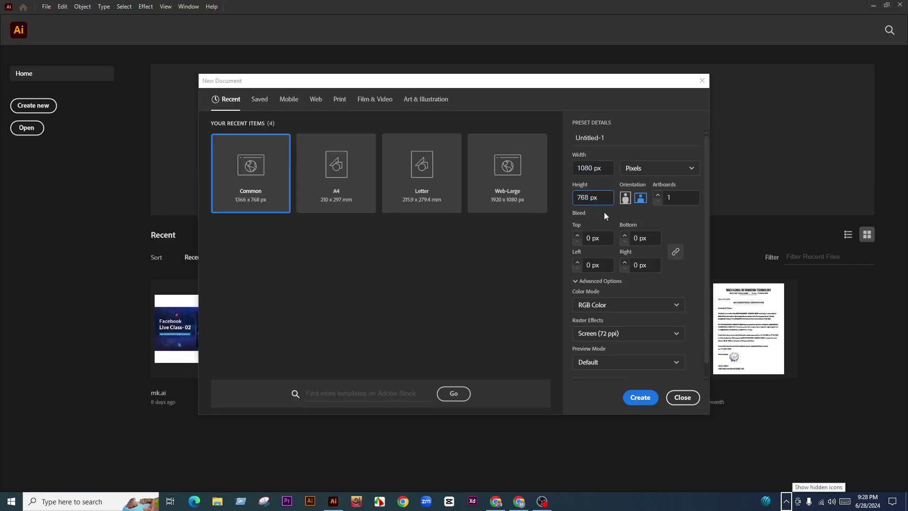
pyautogui.moveTo(602, 197); pyautogui.dragTo(552, 204)
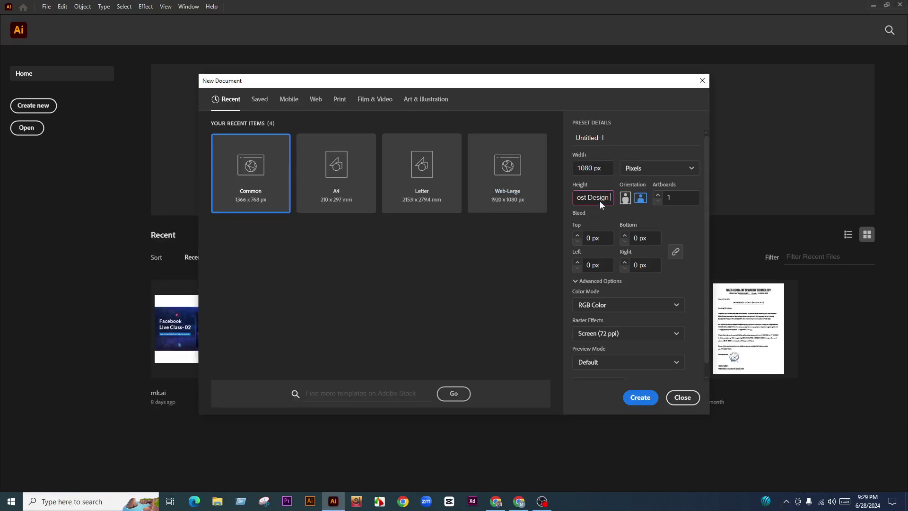
pyautogui.hotkey('ctrl', 'a')
pyautogui.write('108')
# Step: Keep RGB Color as the color mode, set raster effects to High (300 ppi) and create the document
pyautogui.click(626, 306)
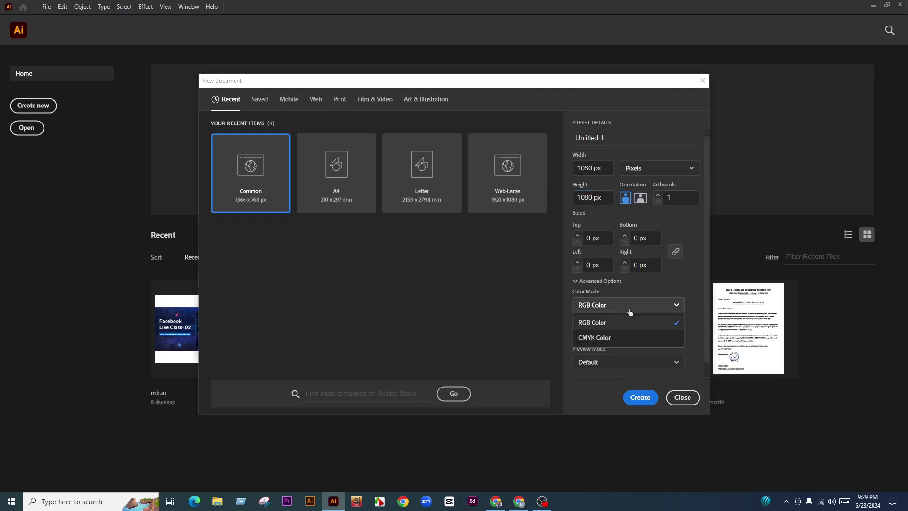
pyautogui.click(623, 325)
pyautogui.click(625, 332)
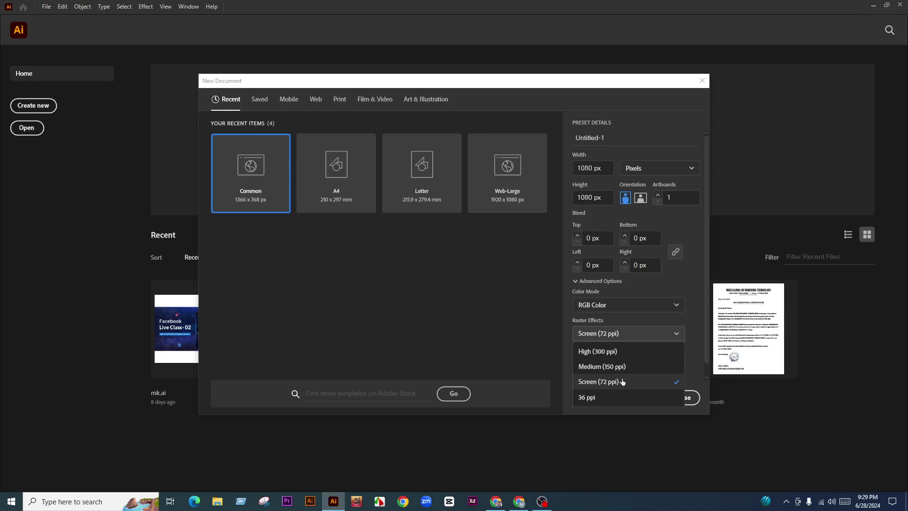
pyautogui.click(620, 358)
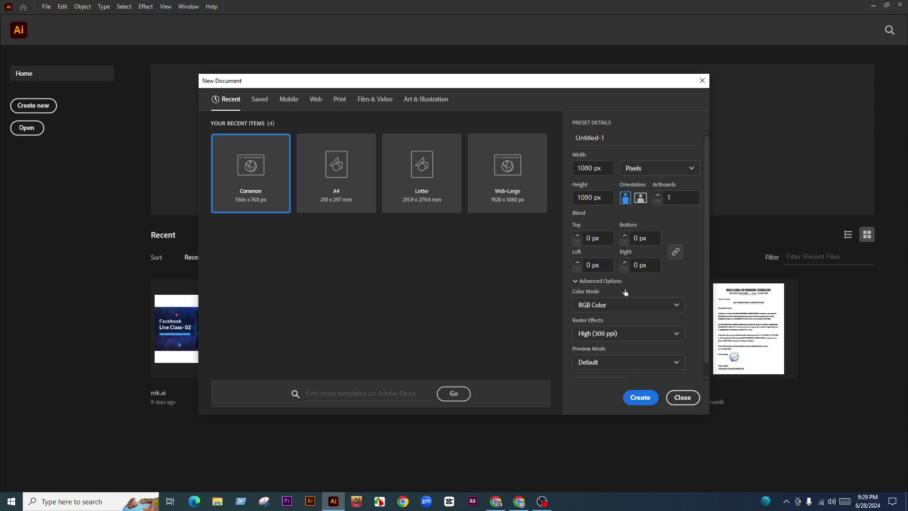
pyautogui.click(640, 398)
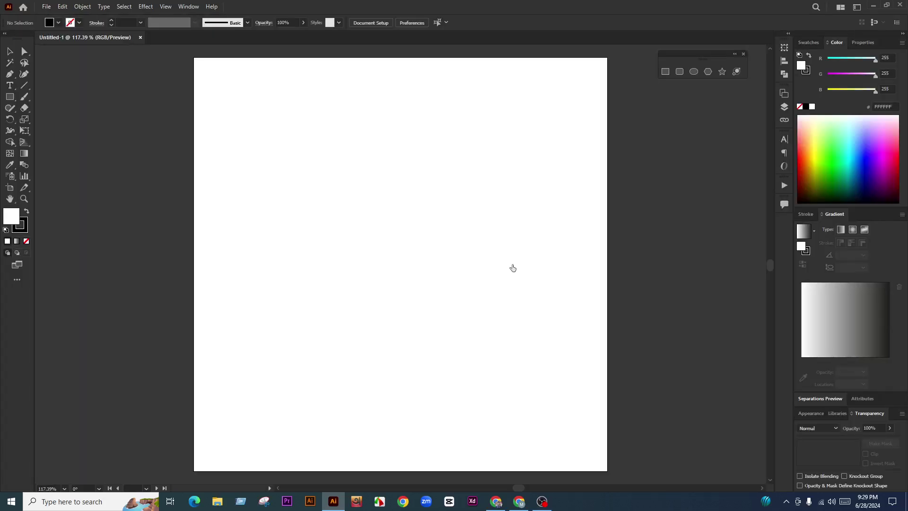
# Step: Set the default stroke to none and make the white fill the active color
pyautogui.scroll(-1, 197, 173)
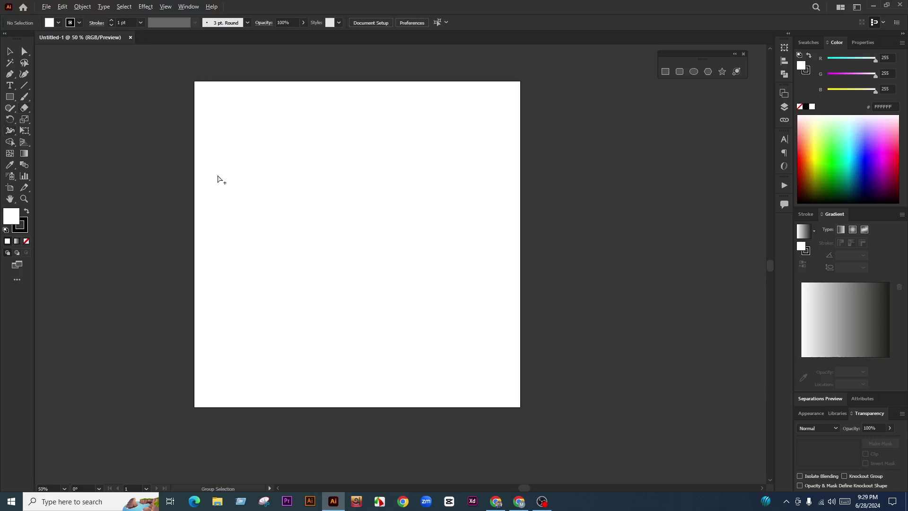
pyautogui.click(21, 229)
pyautogui.click(27, 241)
pyautogui.click(11, 216)
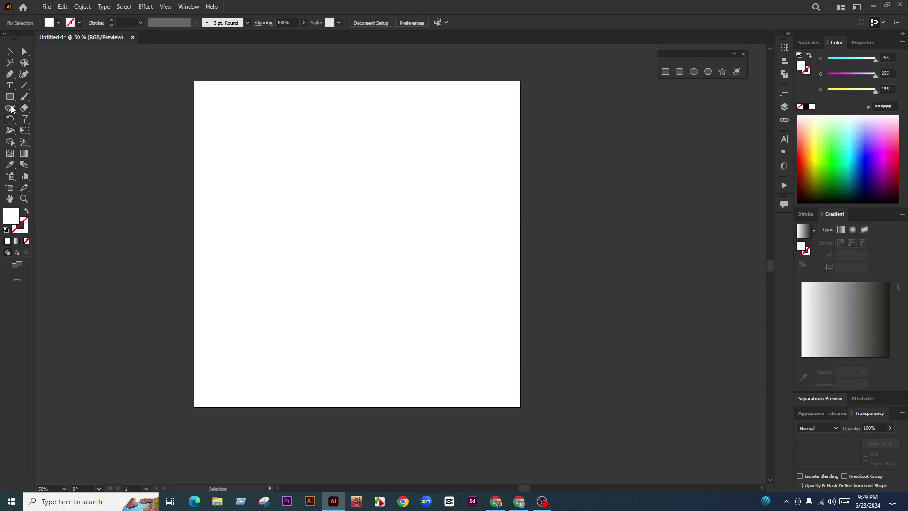
# Step: Try to create a 1080 × 1080 px rectangle with linked proportions on the artboard, and undo it
pyautogui.click(10, 97)
pyautogui.click(334, 169)
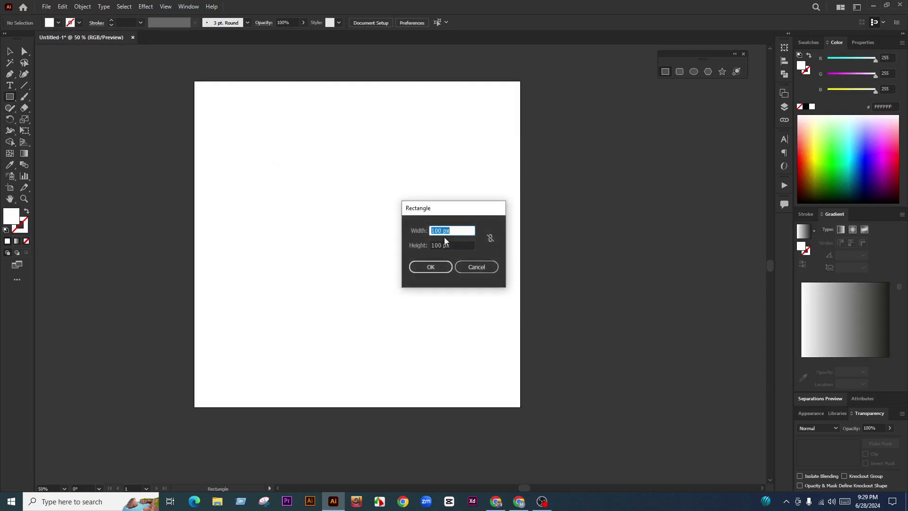
pyautogui.write('1080')
pyautogui.click(490, 238)
pyautogui.click(461, 233)
pyautogui.hotkey('ctrl', 'a')
pyautogui.hotkey('ctrl', 'c')
pyautogui.click(452, 245)
pyautogui.hotkey('ctrl', 'a')
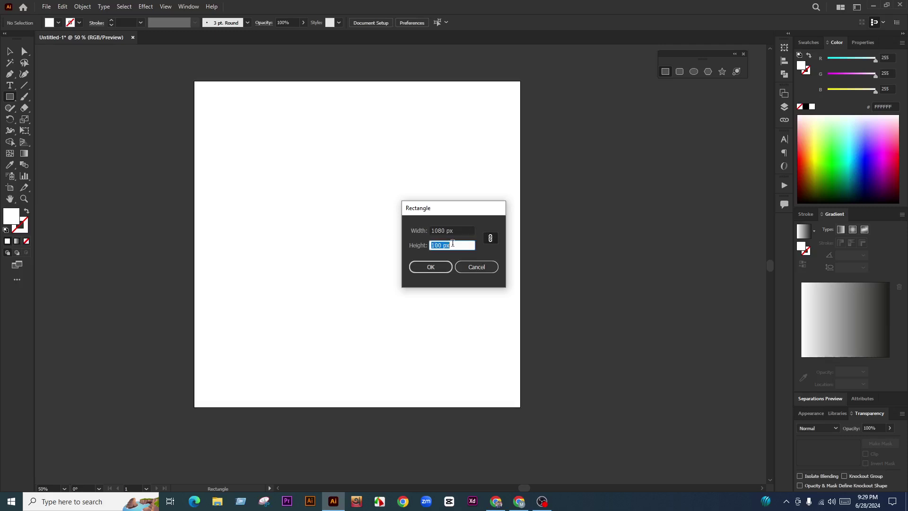
pyautogui.hotkey('ctrl', 'v')
pyautogui.click(430, 267)
pyautogui.hotkey('ctrl', 'z')
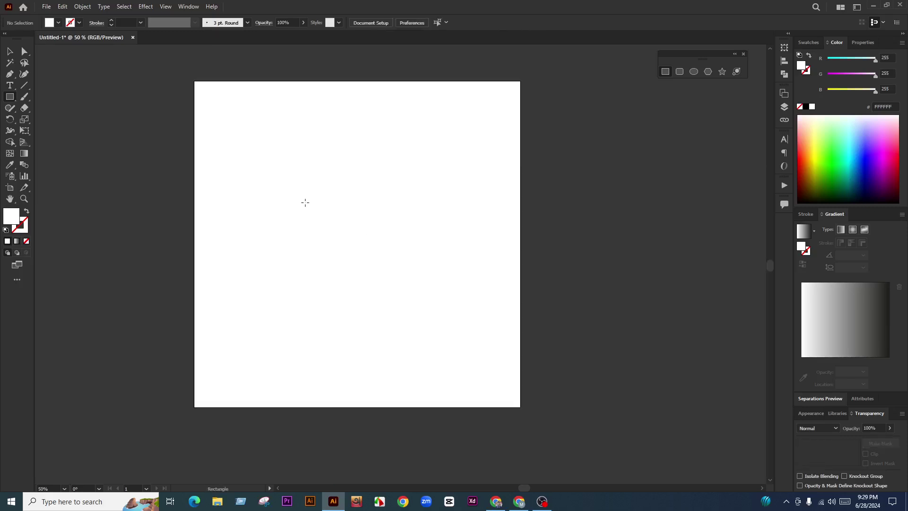
# Step: Create a 1080 × 1080 px rectangle with unlinked proportions and center it horizontally and vertically on the artboard
pyautogui.click(304, 202)
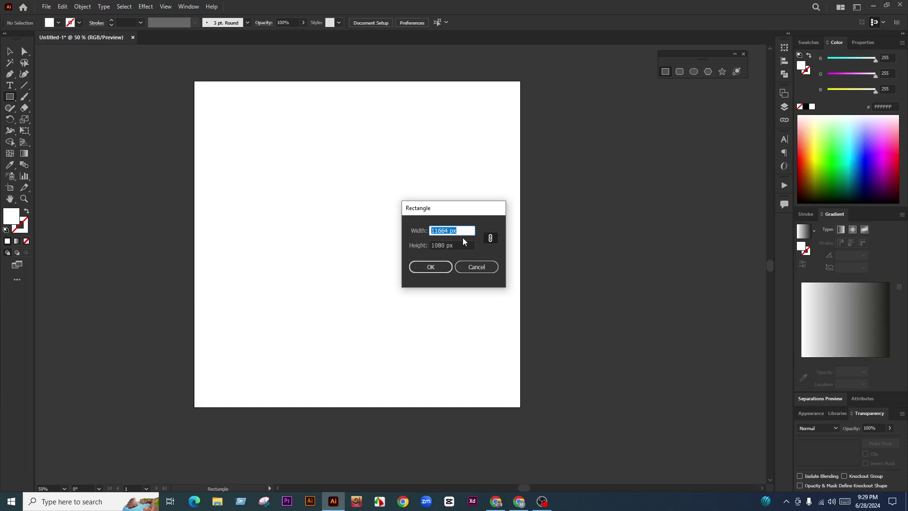
pyautogui.write('1080')
pyautogui.press('Tab')
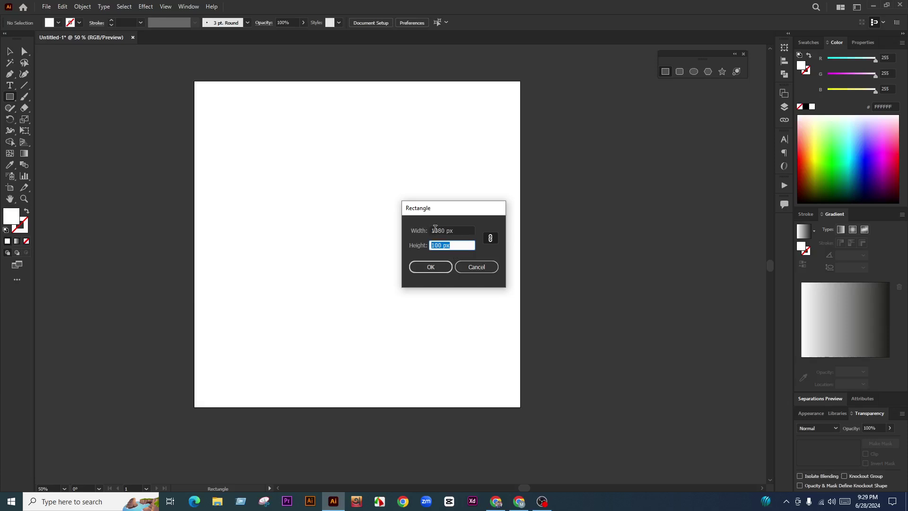
pyautogui.click(491, 238)
pyautogui.write('1080')
pyautogui.click(428, 268)
pyautogui.press('v')
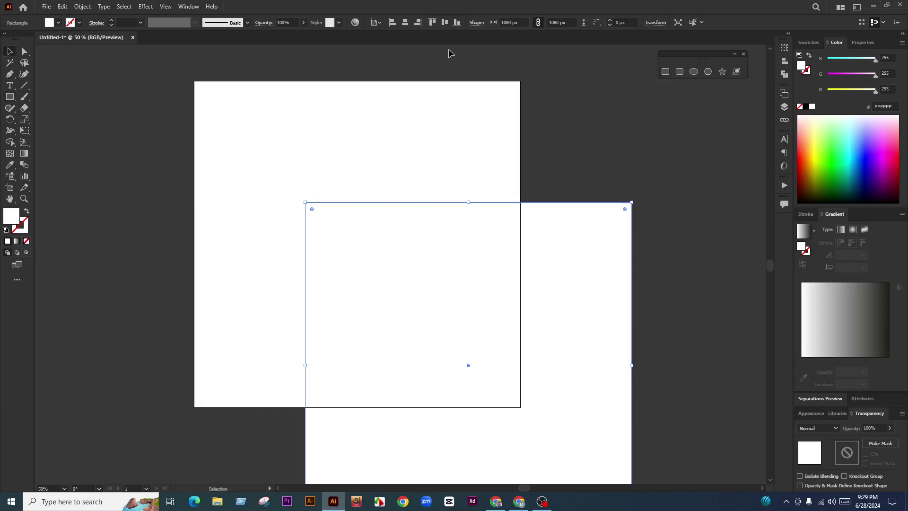
pyautogui.click(405, 23)
pyautogui.click(444, 23)
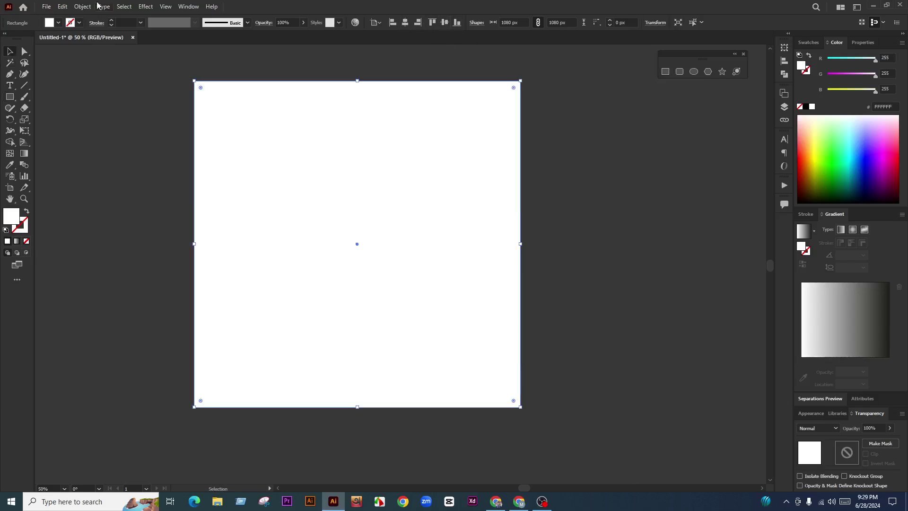
# Step: Start an Offset Path on the full-size rectangle and preview it with an offset of -35 px
pyautogui.click(83, 7)
pyautogui.moveTo(142, 231)
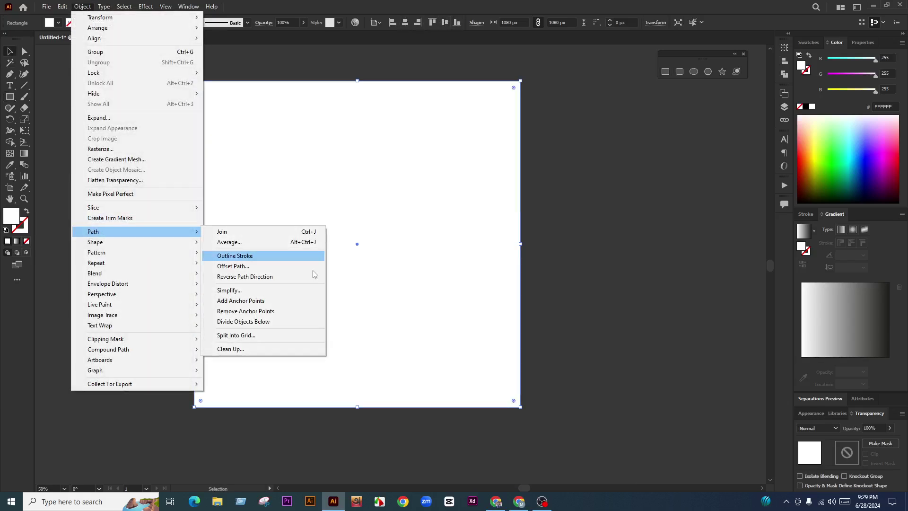
pyautogui.click(262, 266)
pyautogui.write('-')
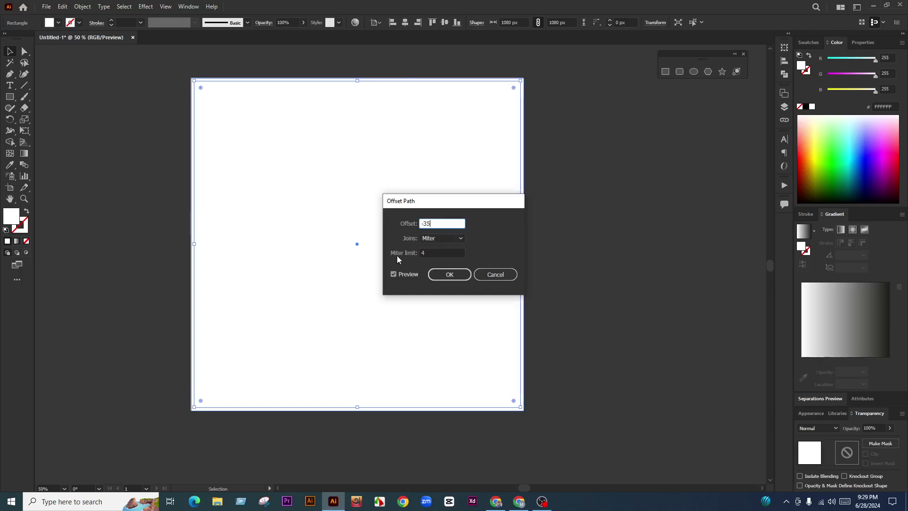
pyautogui.write('35')
pyautogui.click(401, 274)
pyautogui.click(401, 273)
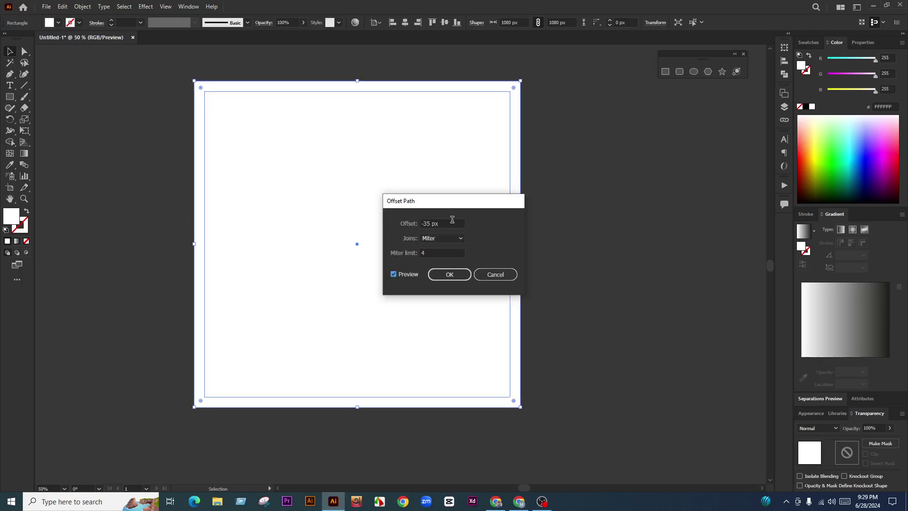
# Step: Preview the path offset at -70 px, and apply it at -80 px with miter joins
pyautogui.write('-70')
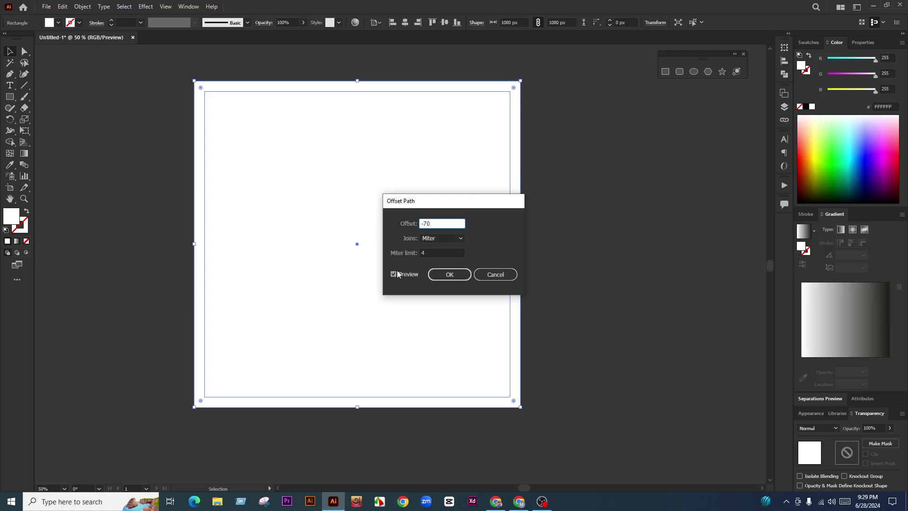
pyautogui.click(398, 274)
pyautogui.click(398, 274)
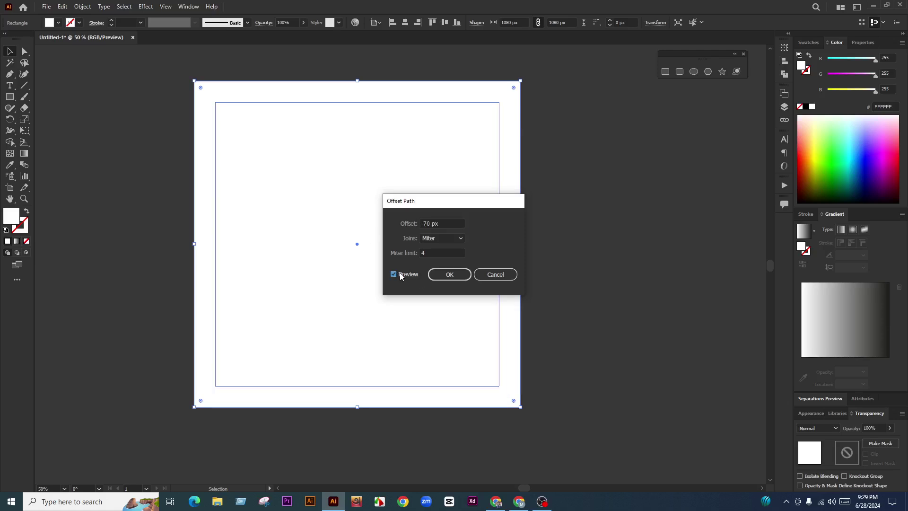
pyautogui.click(445, 223)
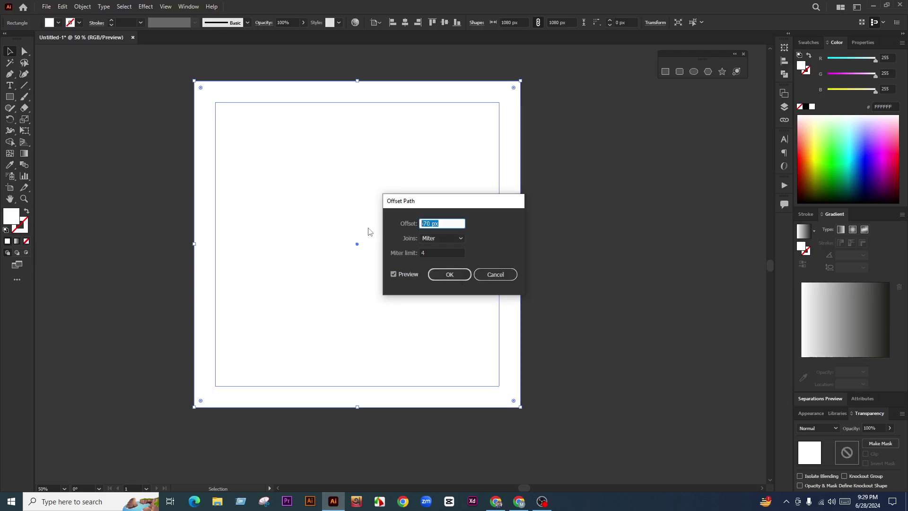
pyautogui.write('-80')
pyautogui.click(407, 274)
pyautogui.click(408, 274)
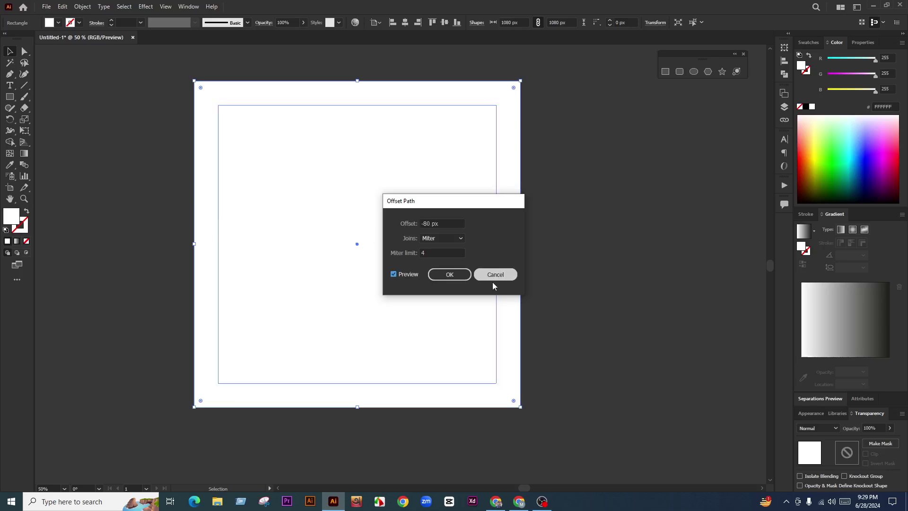
pyautogui.click(462, 276)
# Step: Convert the inner offset rectangle into guides and lock the guides
pyautogui.rightClick(578, 217)
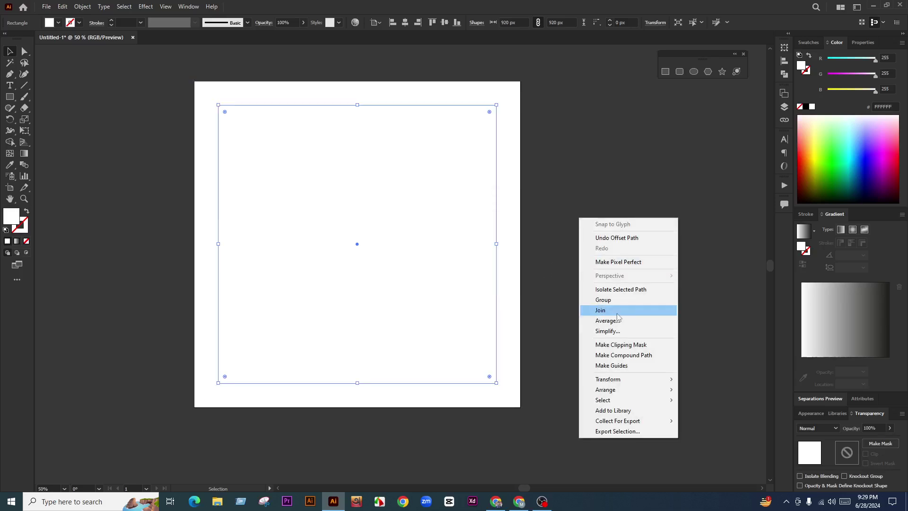
pyautogui.click(611, 365)
pyautogui.rightClick(545, 249)
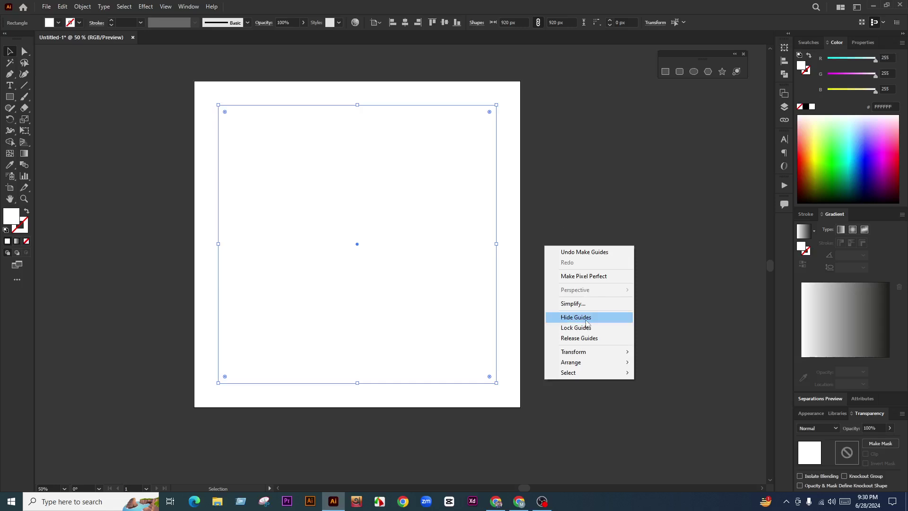
pyautogui.click(582, 327)
pyautogui.scroll(-2, 420, 251)
pyautogui.scroll(2, 414, 268)
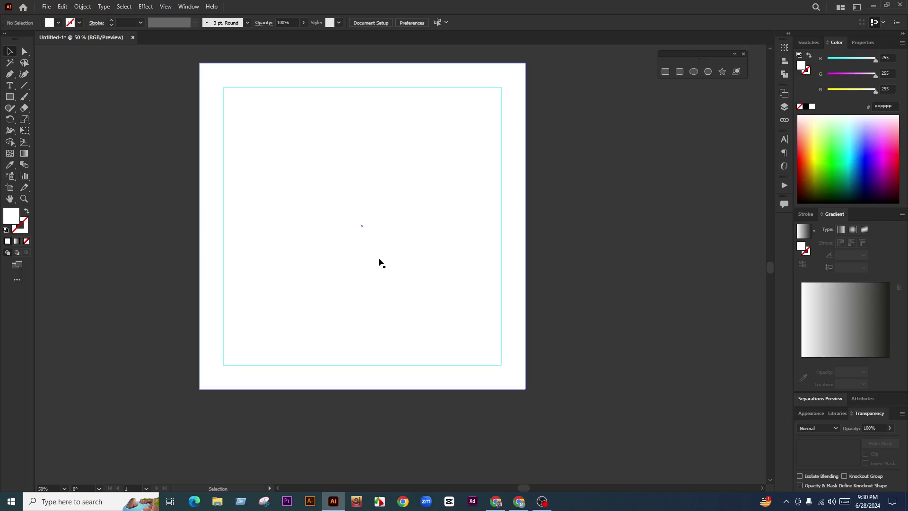
# Step: Select the full-size background rectangle and open Split Into Grid for it with the preview turned on
pyautogui.click(308, 146)
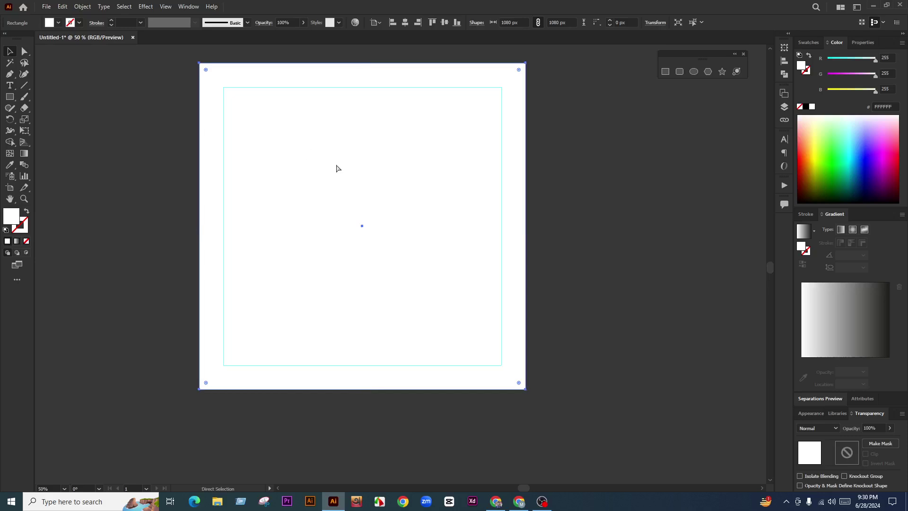
pyautogui.moveTo(419, 232)
pyautogui.mouseDown()
pyautogui.moveTo(431, 238)
pyautogui.moveTo(419, 232)
pyautogui.mouseUp()
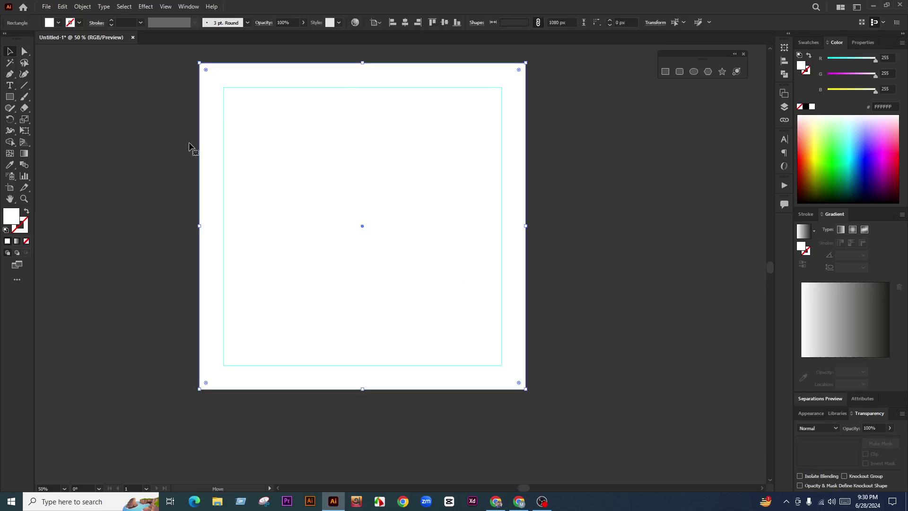
pyautogui.click(82, 7)
pyautogui.moveTo(106, 235)
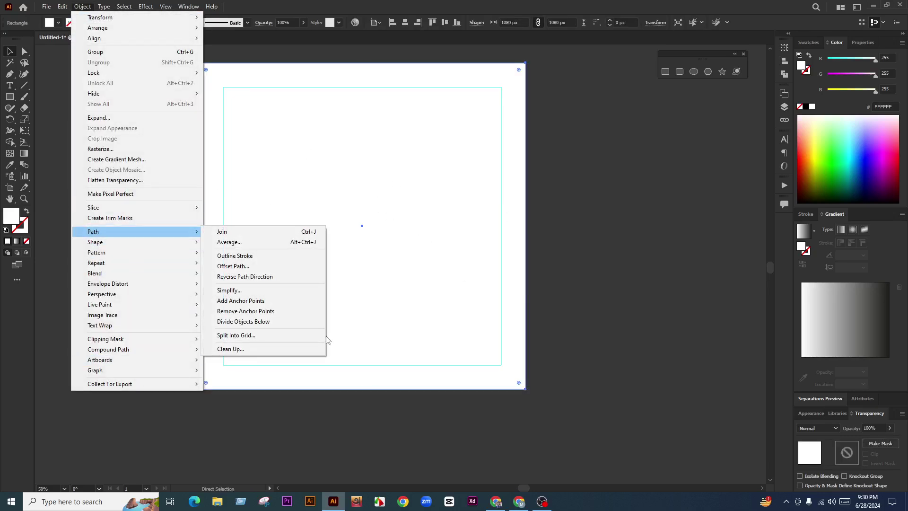
pyautogui.click(263, 335)
pyautogui.moveTo(425, 179); pyautogui.dragTo(614, 140)
pyautogui.click(566, 262)
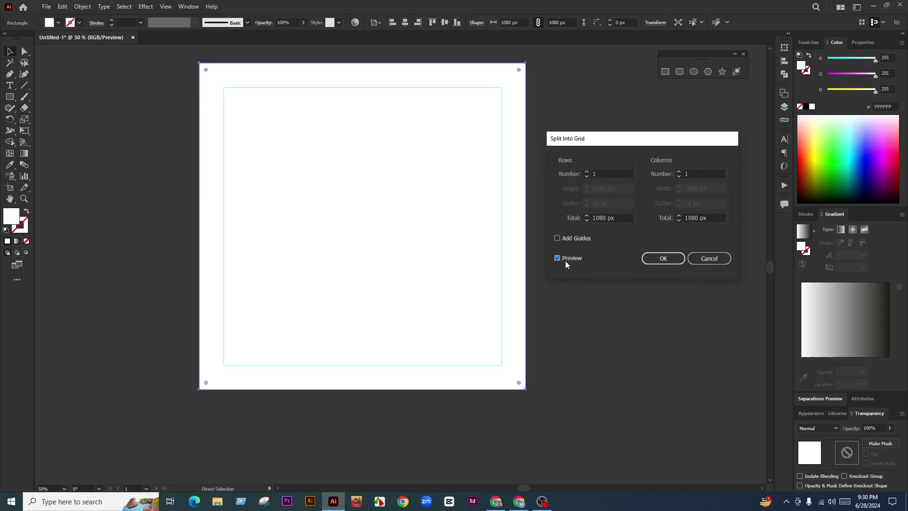
# Step: Split the background rectangle into a grid of 1 row and 8 columns
pyautogui.click(587, 172)
pyautogui.click(586, 177)
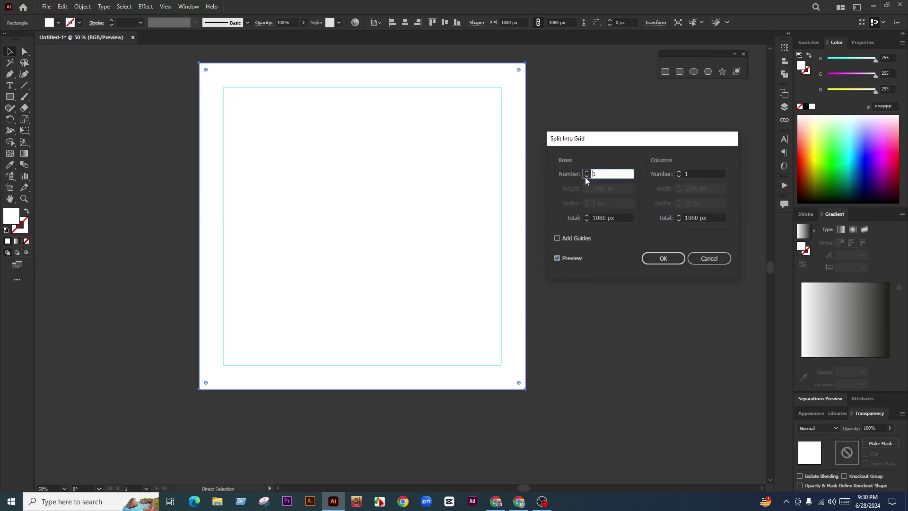
pyautogui.click(679, 172)
pyautogui.click(679, 172)
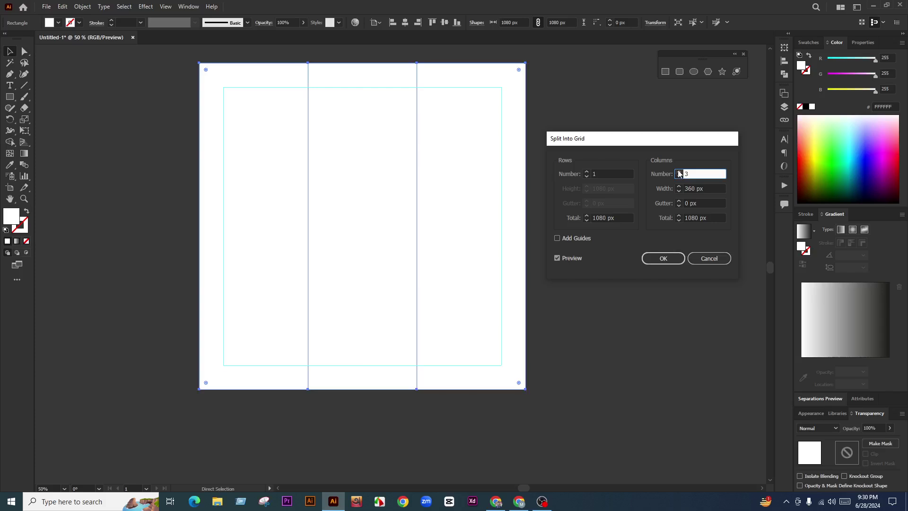
pyautogui.click(679, 171)
pyautogui.click(679, 171)
pyautogui.click(679, 172)
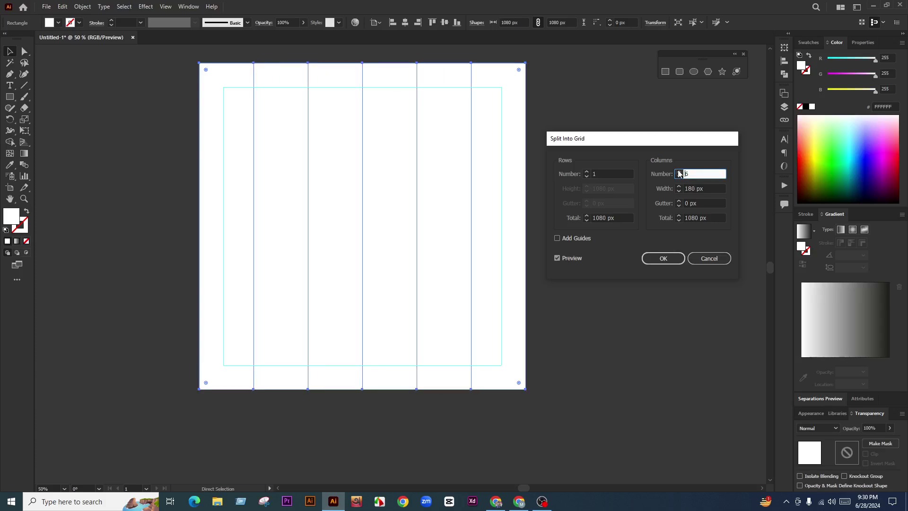
pyautogui.click(680, 172)
pyautogui.click(680, 173)
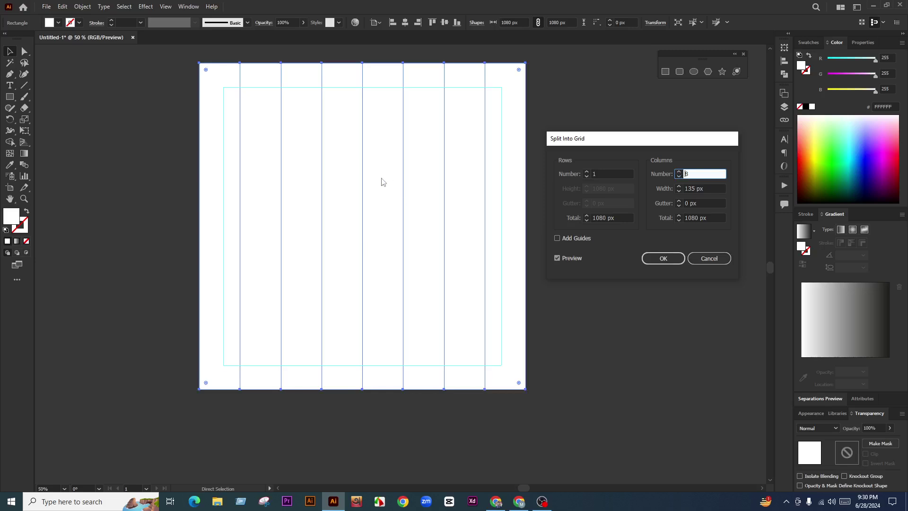
pyautogui.click(669, 260)
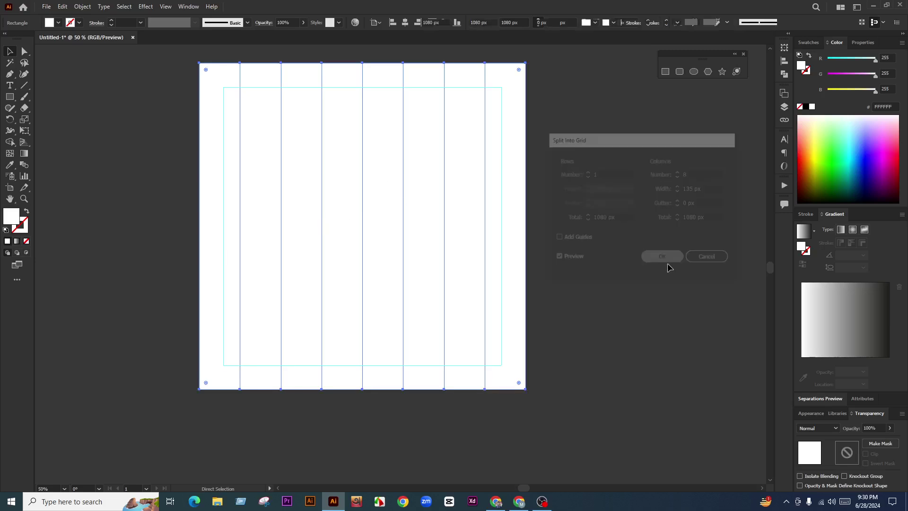
# Step: Convert the eight column rectangles into guides
pyautogui.rightClick(606, 231)
pyautogui.click(637, 354)
pyautogui.rightClick(599, 220)
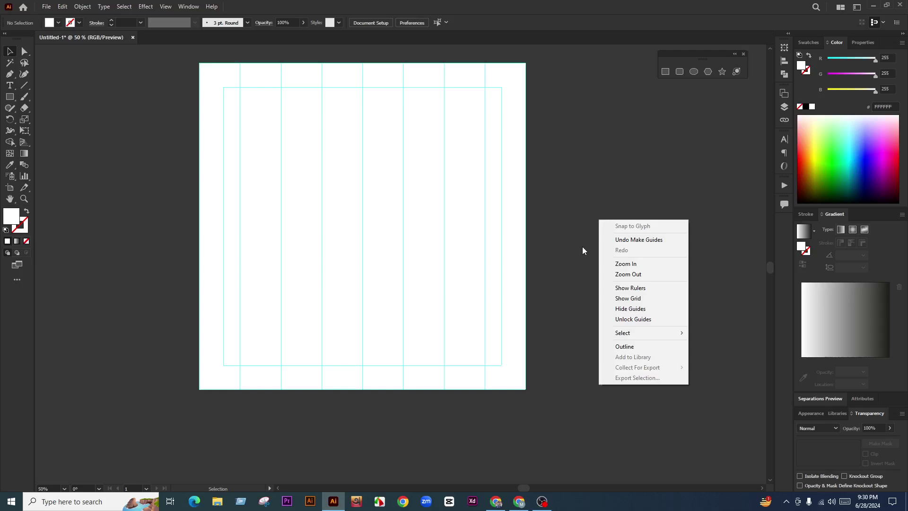
pyautogui.press('Escape')
pyautogui.hotkey('ctrl', '-')
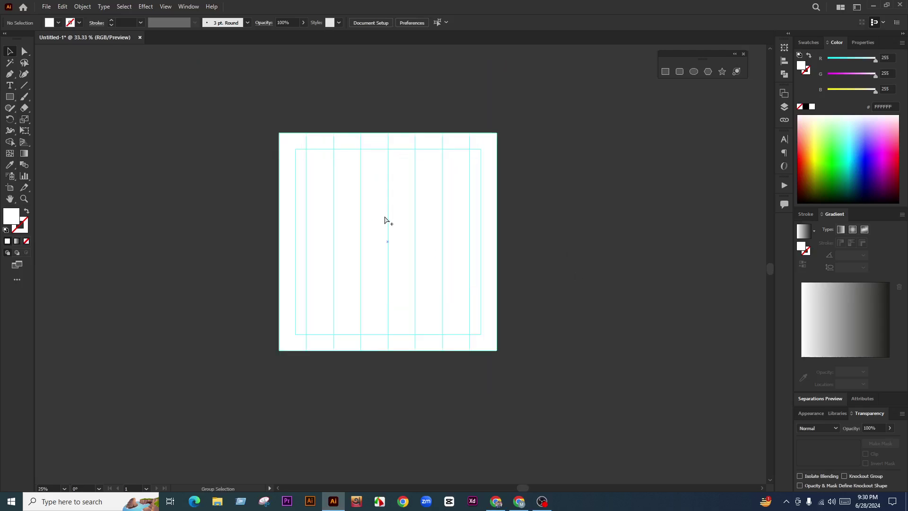
pyautogui.hotkey('ctrl', '+')
# Step: Switch to Chrome, check the viewer insights and comments on the Facebook live dashboard, and return to Illustrator
pyautogui.click(520, 502)
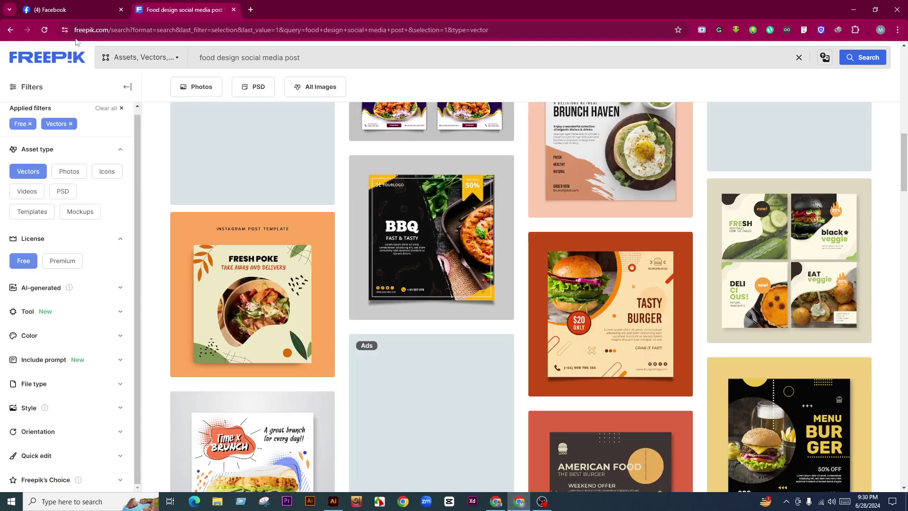
pyautogui.click(71, 7)
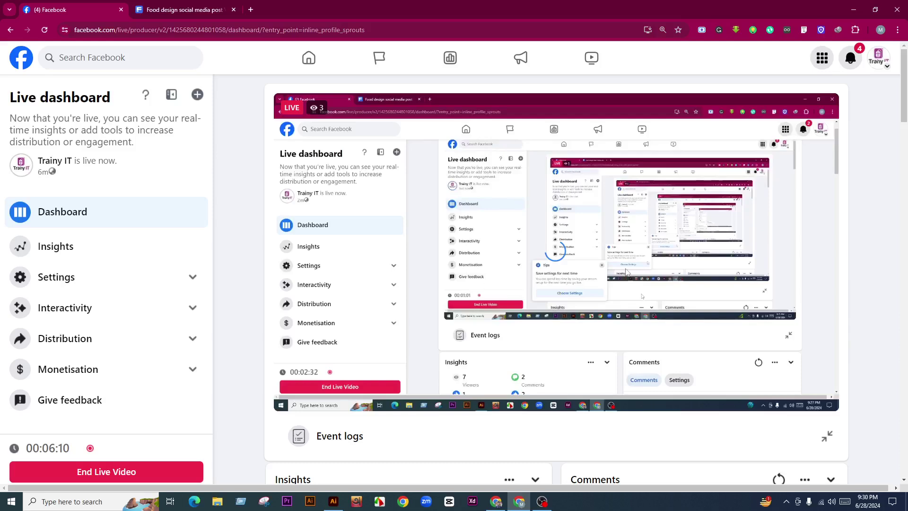
pyautogui.scroll(-7, 642, 297)
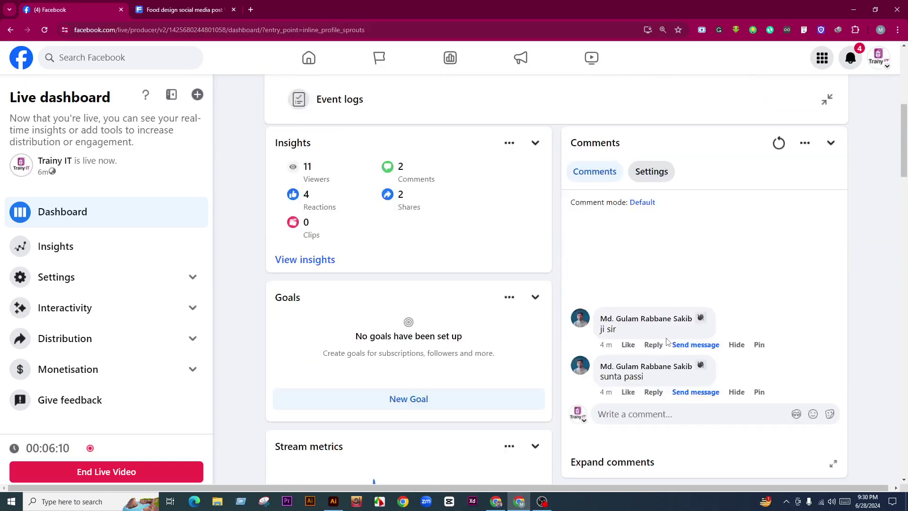
pyautogui.scroll(5, 630, 357)
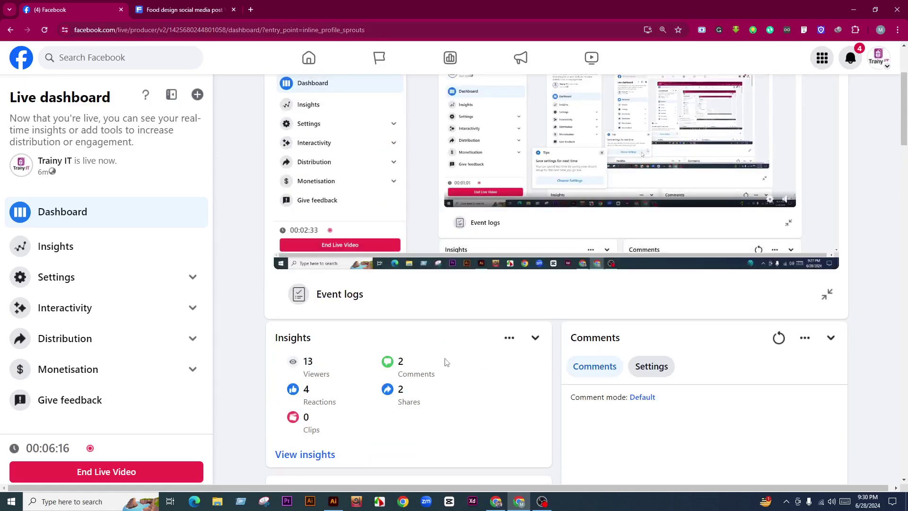
pyautogui.scroll(3, 473, 364)
pyautogui.scroll(-3, 477, 323)
pyautogui.scroll(1, 421, 329)
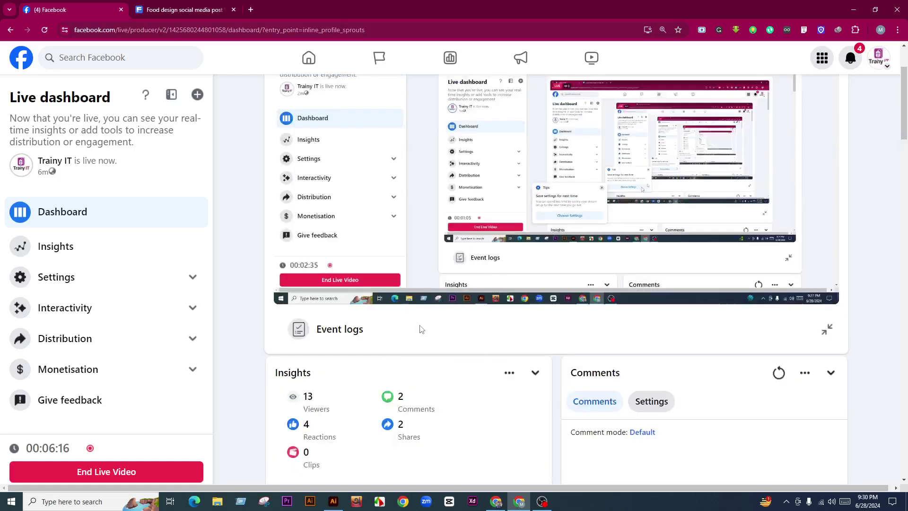
pyautogui.scroll(2, 420, 326)
pyautogui.click(846, 8)
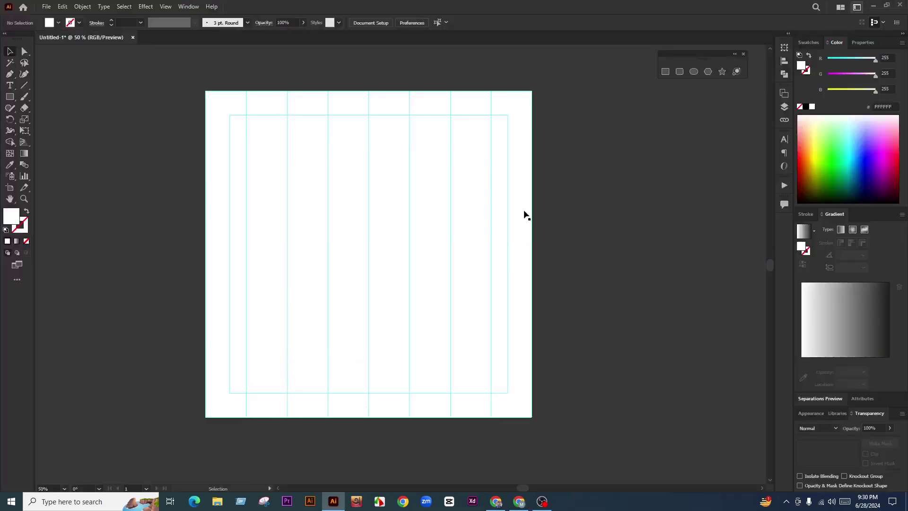
pyautogui.scroll(-2, 404, 244)
pyautogui.scroll(2, 408, 246)
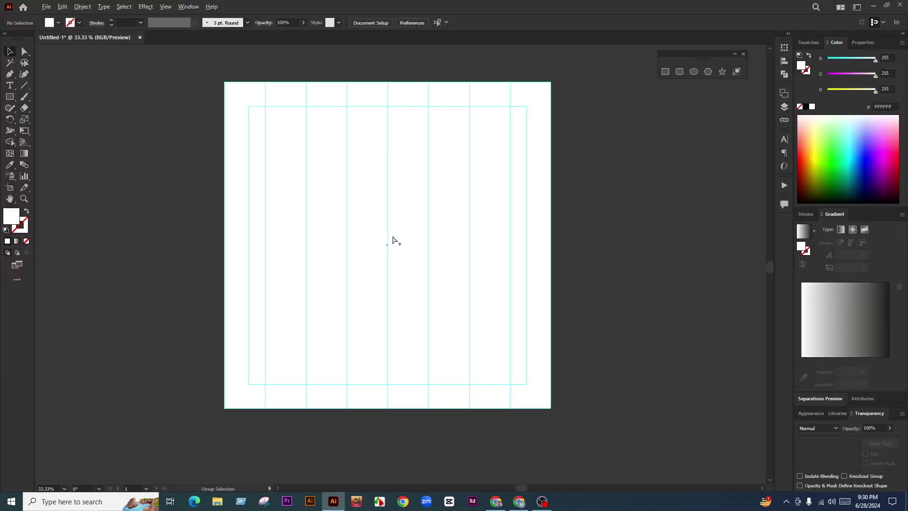
pyautogui.moveTo(570, 269); pyautogui.dragTo(573, 269)
pyautogui.moveTo(619, 217); pyautogui.dragTo(308, 293)
pyautogui.click(570, 266)
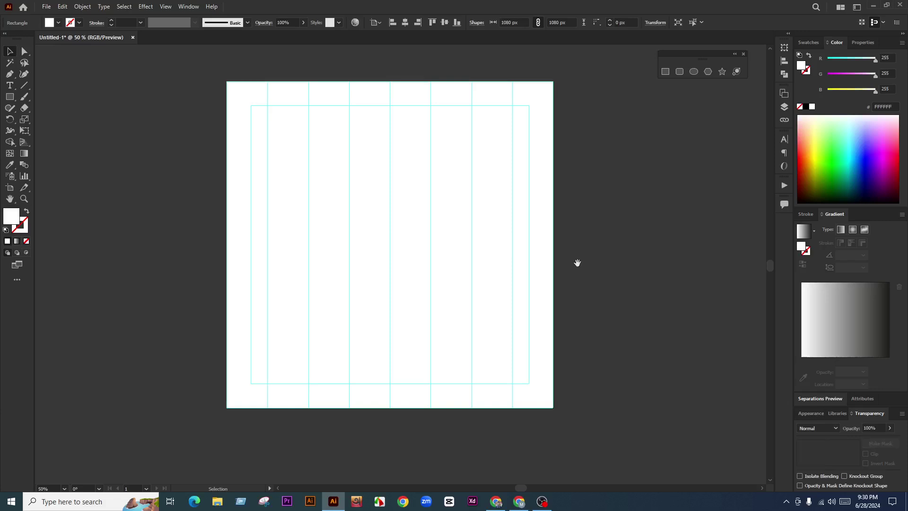
pyautogui.click(578, 265)
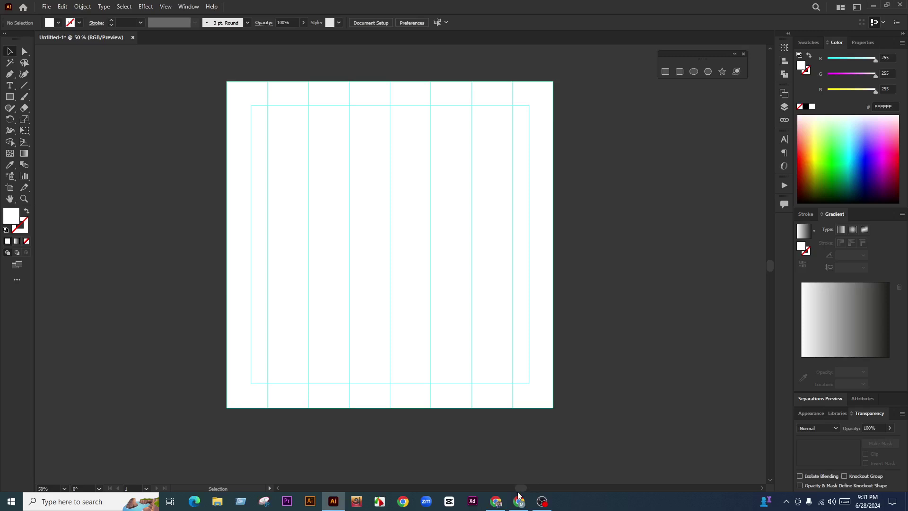
# Step: Switch to the Freepik results in Chrome and examine the first page of food social media post designs for layout ideas
pyautogui.click(517, 503)
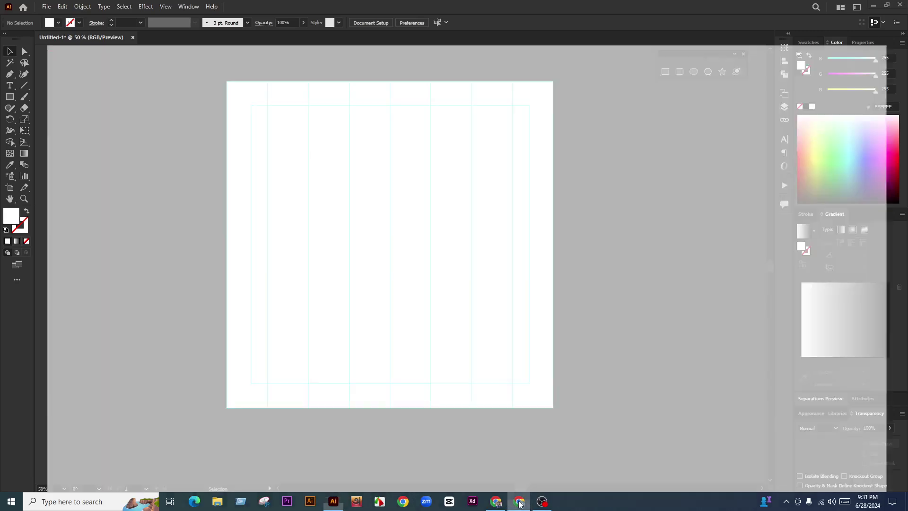
pyautogui.click(192, 10)
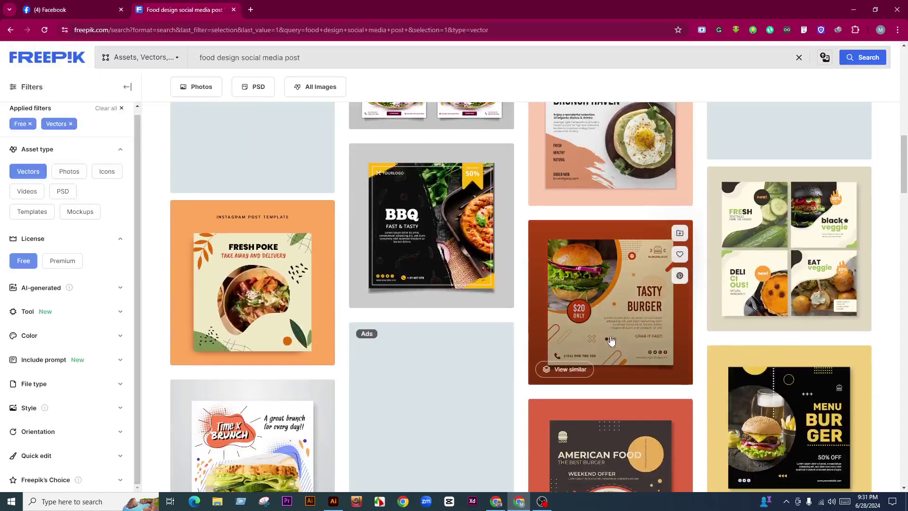
pyautogui.scroll(-5, 610, 340)
pyautogui.scroll(-3, 783, 261)
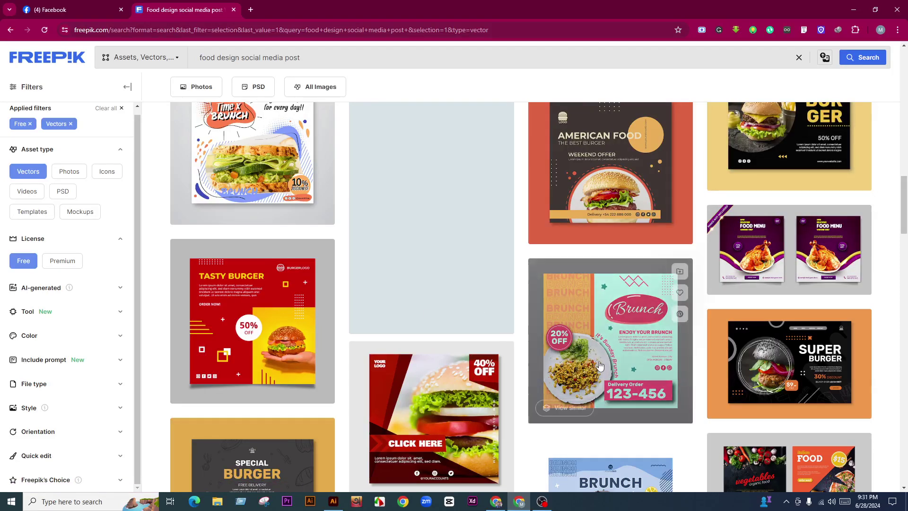
pyautogui.scroll(-4, 639, 367)
pyautogui.scroll(-5, 688, 371)
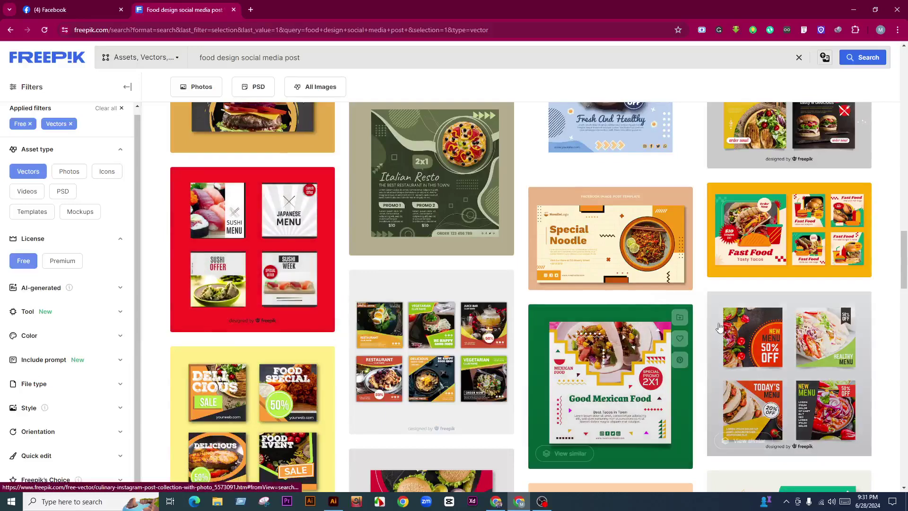
pyautogui.scroll(-5, 753, 310)
pyautogui.scroll(-7, 753, 310)
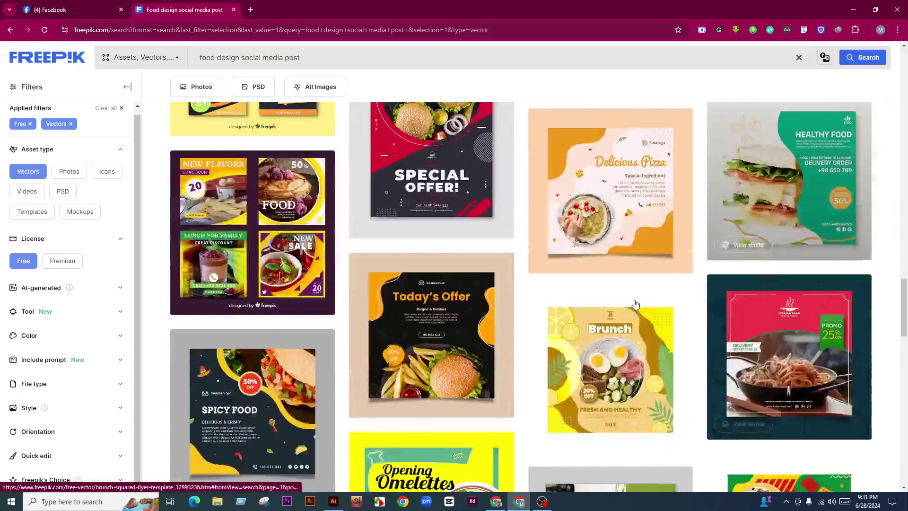
pyautogui.scroll(-12, 409, 324)
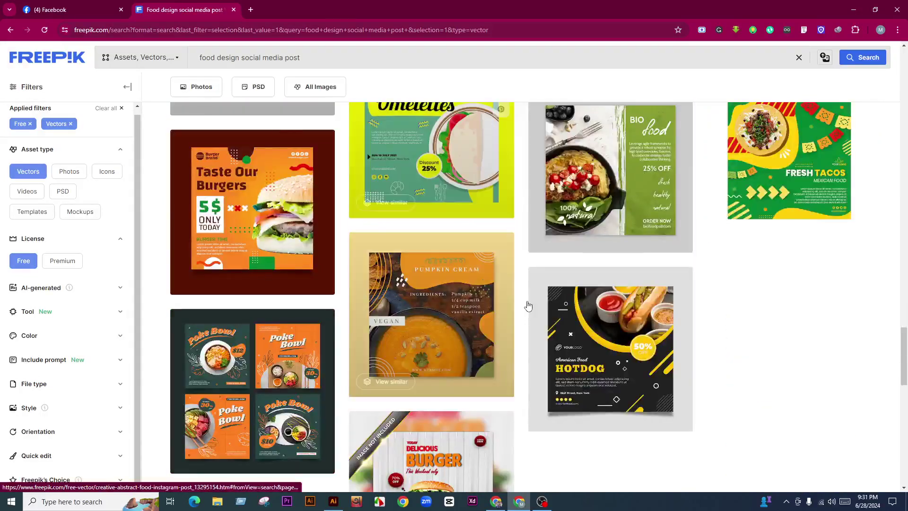
pyautogui.scroll(1, 525, 346)
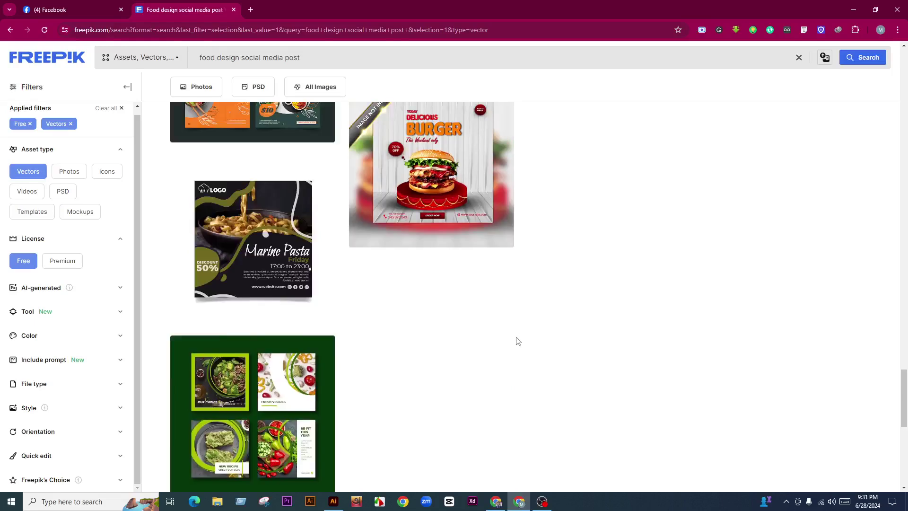
pyautogui.scroll(-2, 513, 353)
pyautogui.scroll(3, 516, 350)
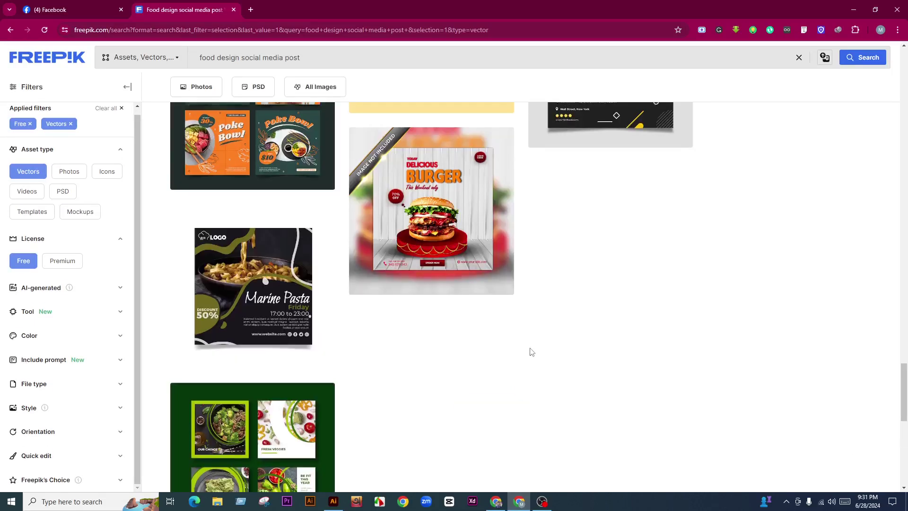
pyautogui.scroll(1, 532, 350)
pyautogui.scroll(-5, 568, 193)
# Step: Go to page 2 of the Freepik results, close the Shutterstock pop-up window, and examine the food post designs
pyautogui.click(519, 415)
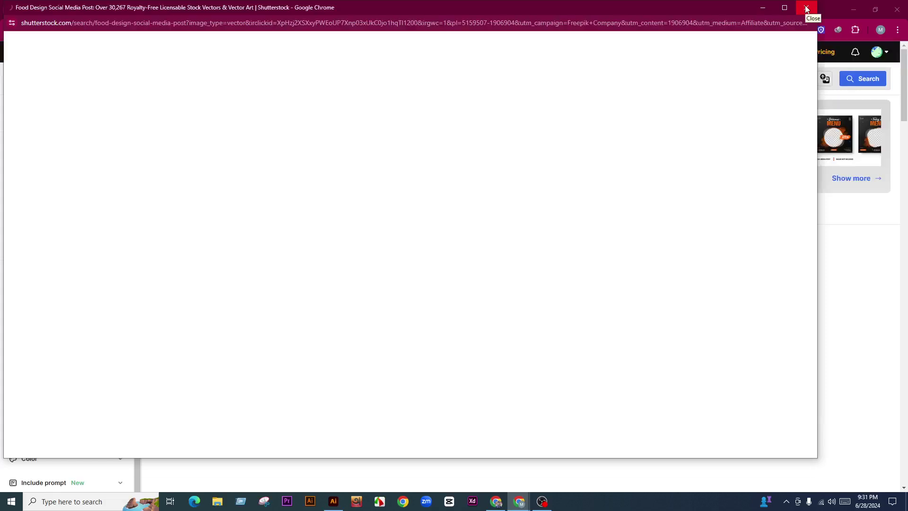
pyautogui.click(807, 9)
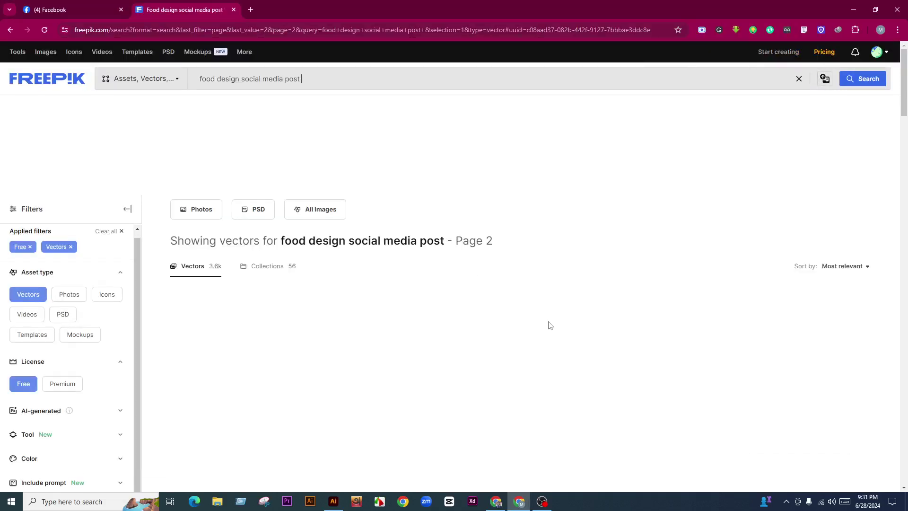
pyautogui.scroll(-2, 635, 315)
pyautogui.scroll(-10, 634, 314)
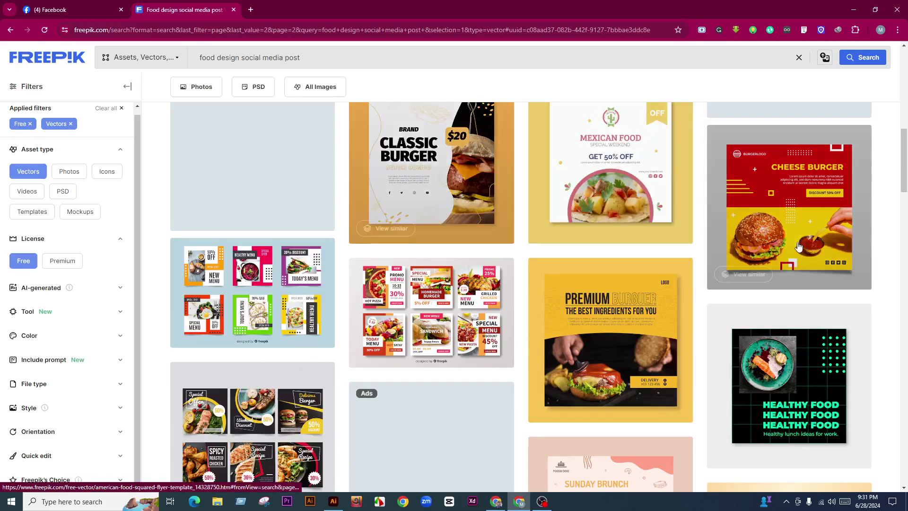
pyautogui.scroll(-9, 471, 325)
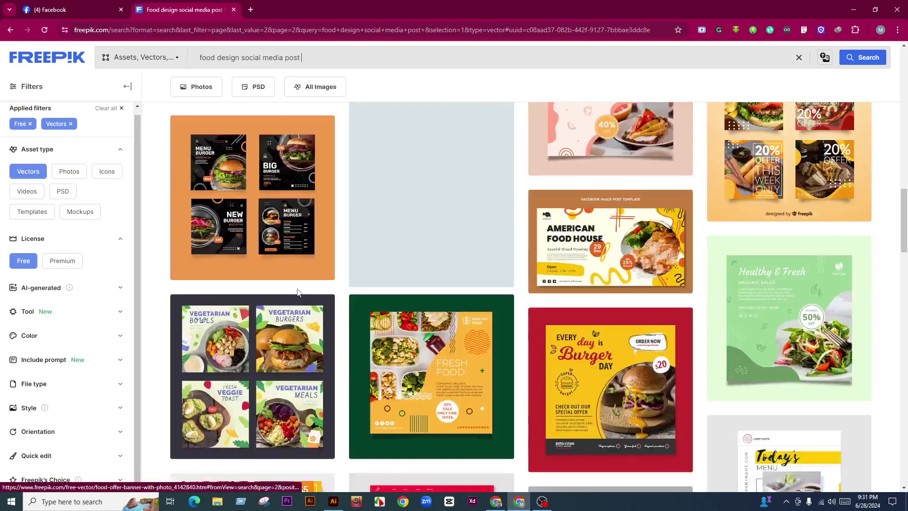
pyautogui.scroll(-2, 612, 306)
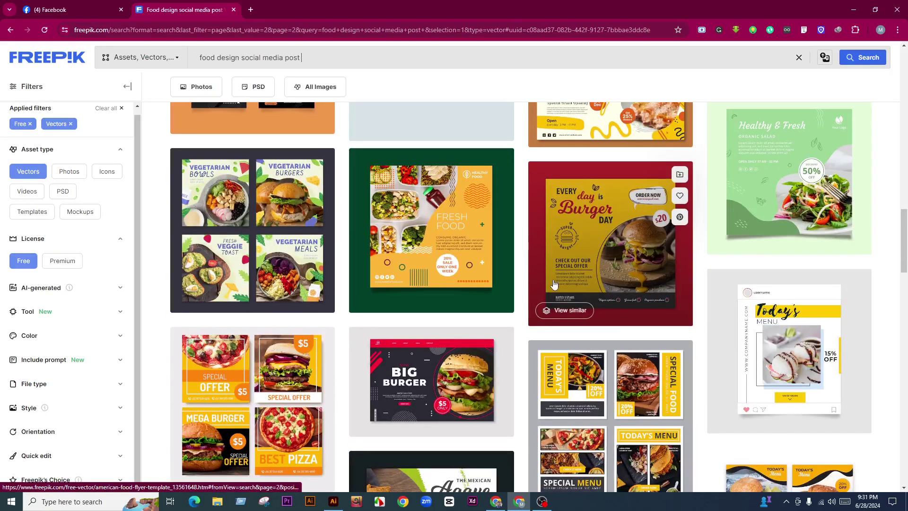
pyautogui.scroll(-3, 554, 284)
pyautogui.scroll(-4, 606, 331)
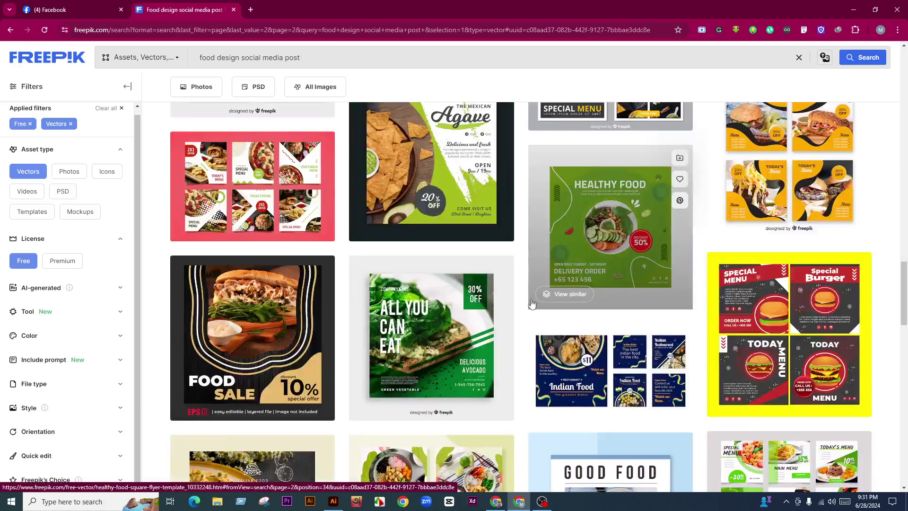
pyautogui.scroll(-3, 602, 340)
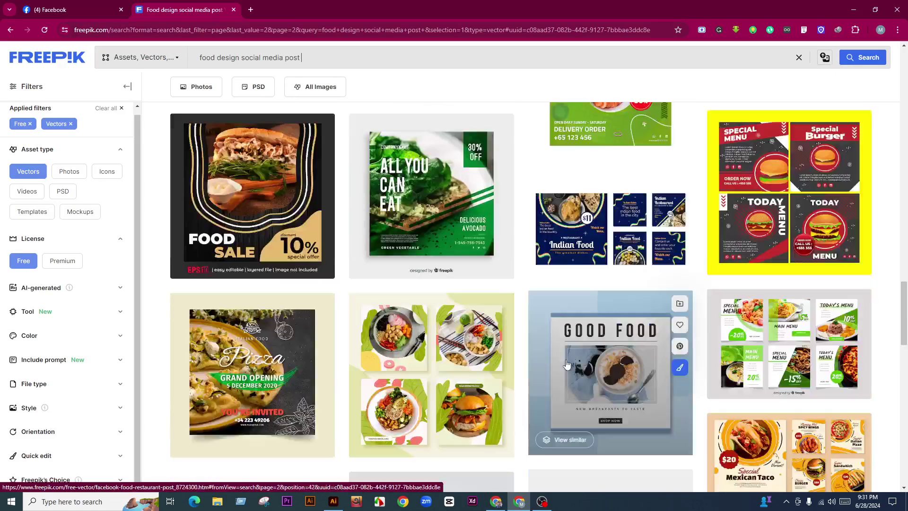
# Step: Preview the navy Indian Food restaurant Instagram post, close the preview, and examine the remaining designs on page 2
pyautogui.click(610, 227)
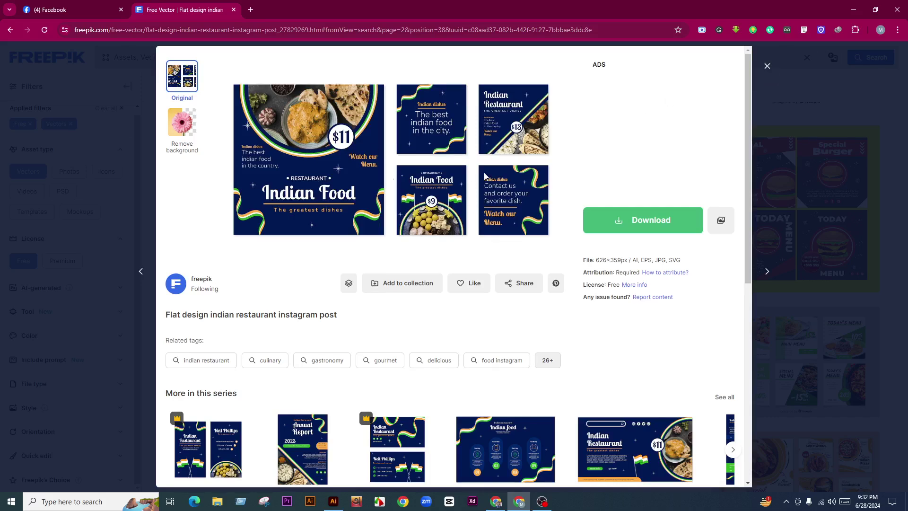
pyautogui.click(767, 66)
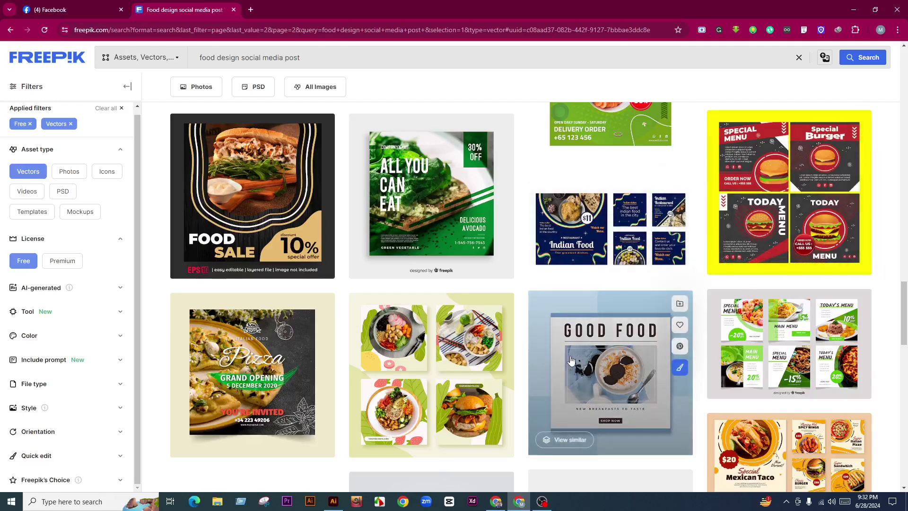
pyautogui.scroll(-4, 576, 343)
pyautogui.scroll(-3, 528, 378)
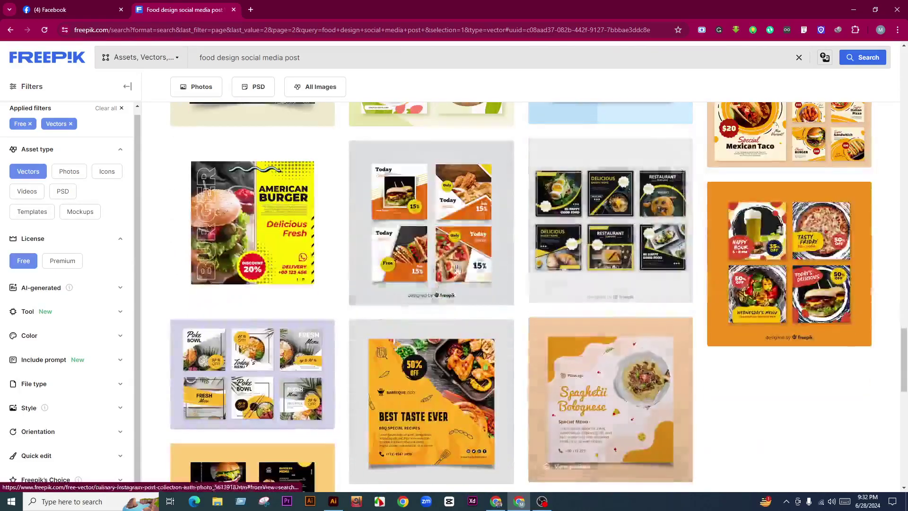
pyautogui.scroll(-6, 528, 378)
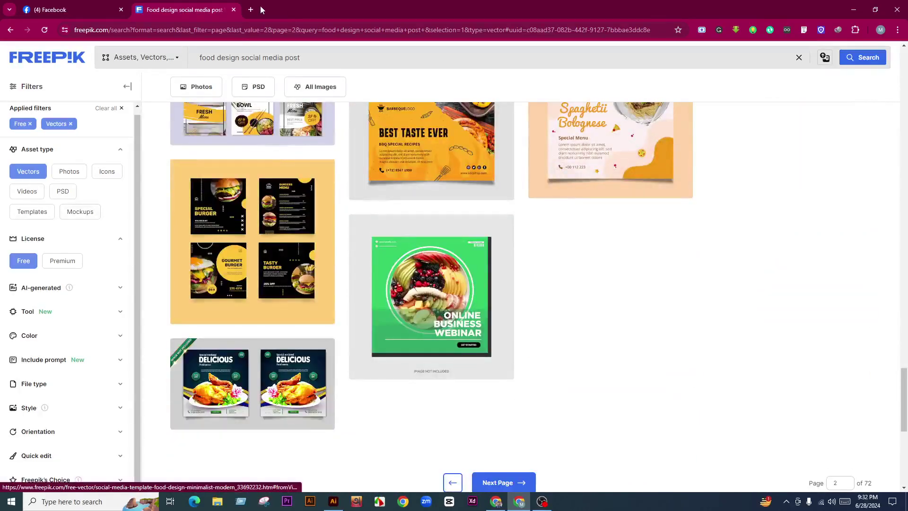
# Step: Open PNGWing's iPhone images page in a new tab and search Google for "pngtree" in another
pyautogui.click(251, 8)
pyautogui.write('png')
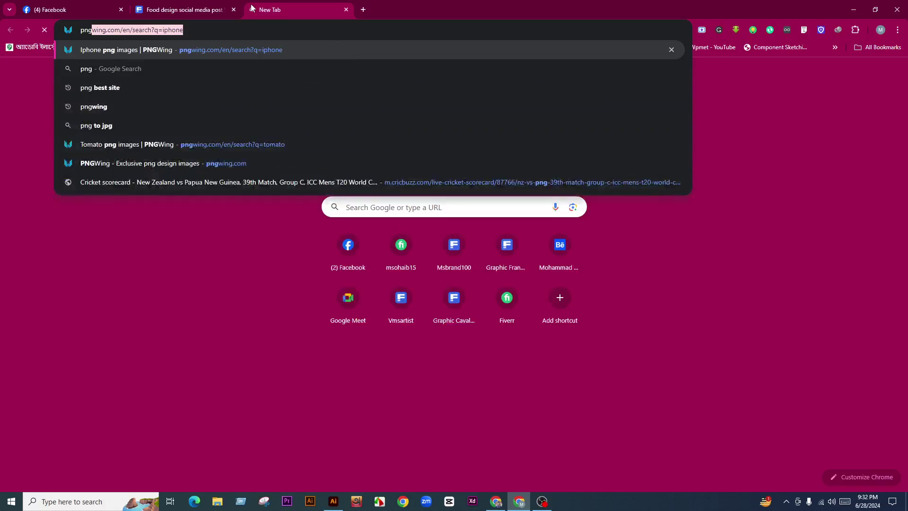
pyautogui.press('Return')
pyautogui.click(364, 10)
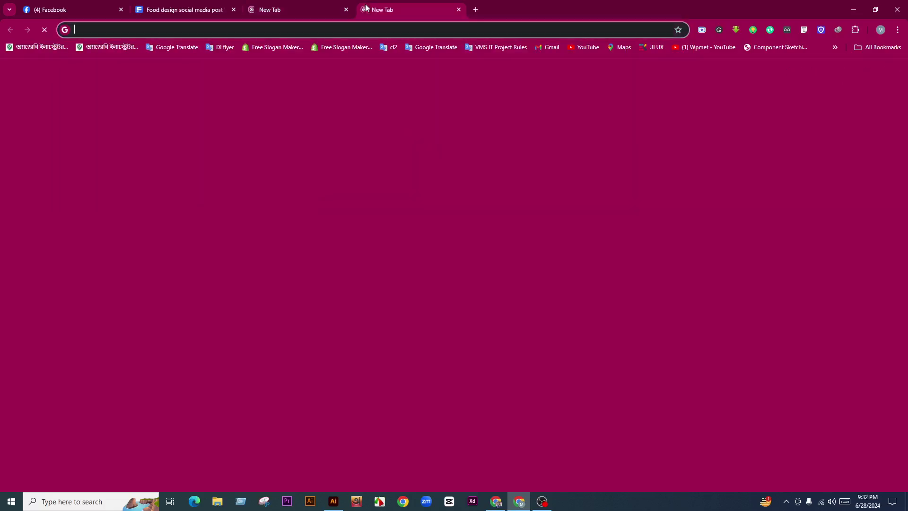
pyautogui.write('pngtree')
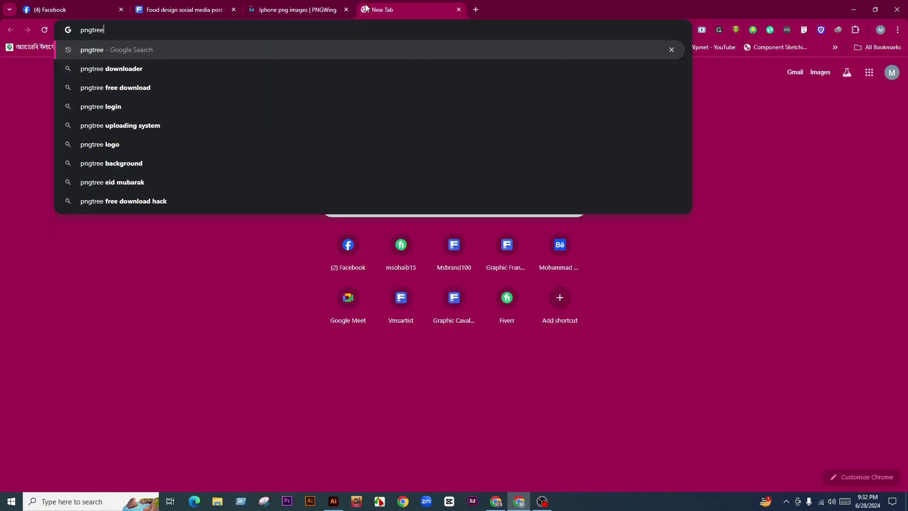
pyautogui.press('Return')
# Step: Search Google for "kisspng" in a new tab and open the CleanPNG / KissPNG result
pyautogui.click(476, 9)
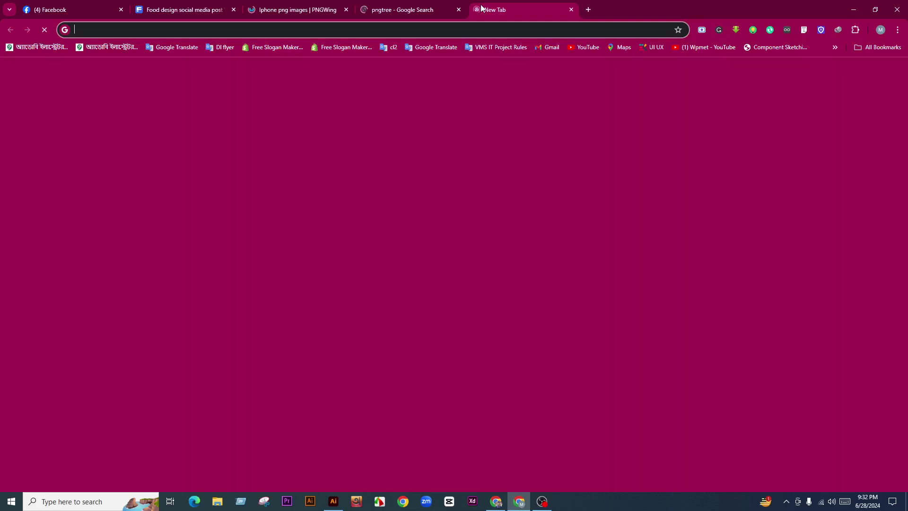
pyautogui.write('kisspng')
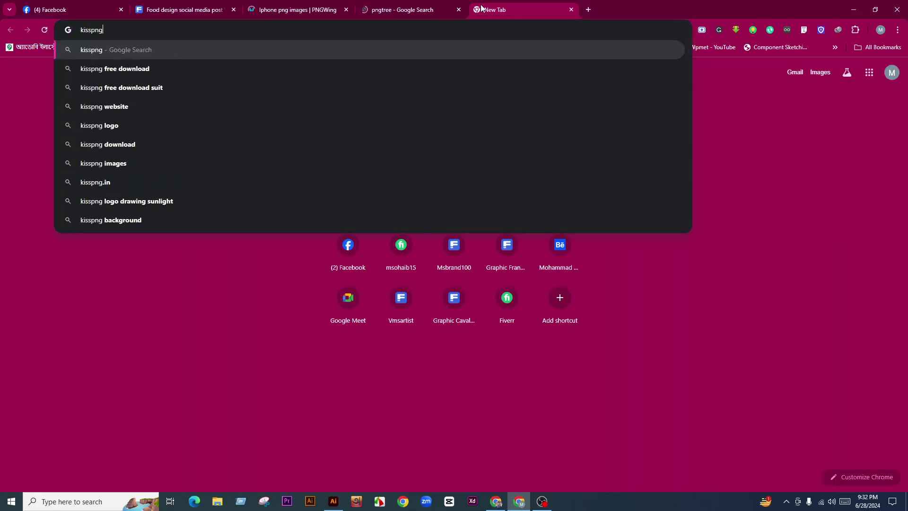
pyautogui.press('Return')
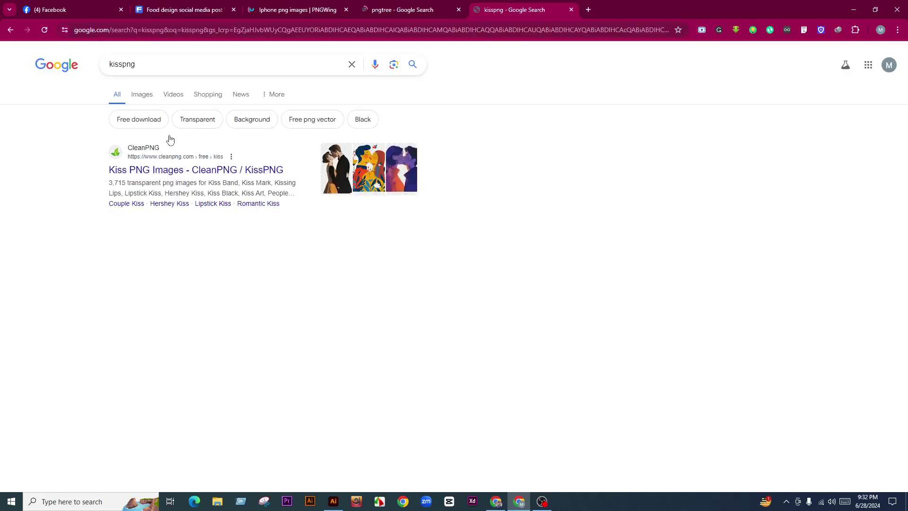
pyautogui.click(198, 172)
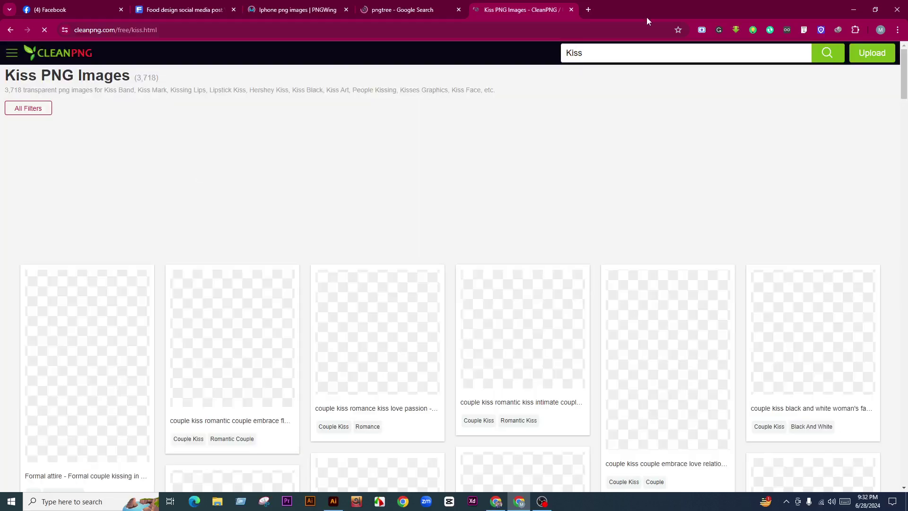
# Step: Search Google for "pngegg" in a new tab and open the PNGEgg site
pyautogui.click(588, 10)
pyautogui.write('png')
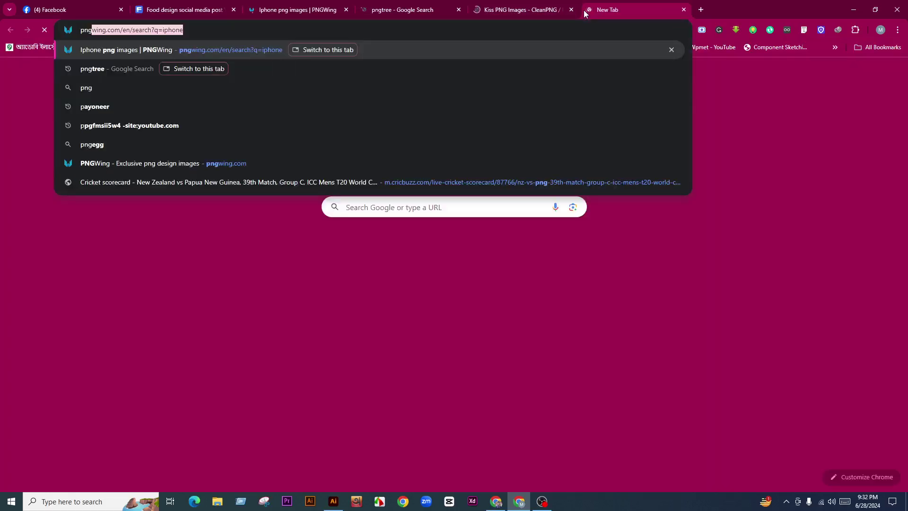
pyautogui.write('egg')
pyautogui.press('Return')
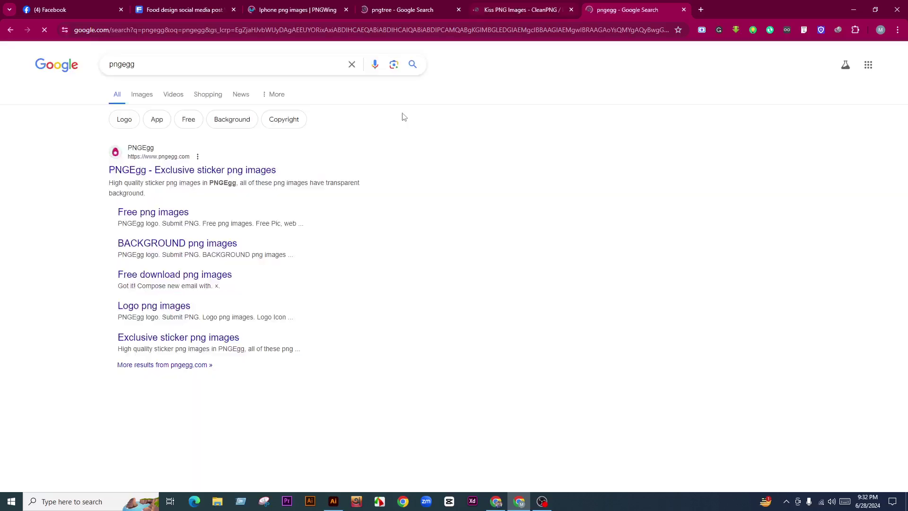
pyautogui.click(197, 170)
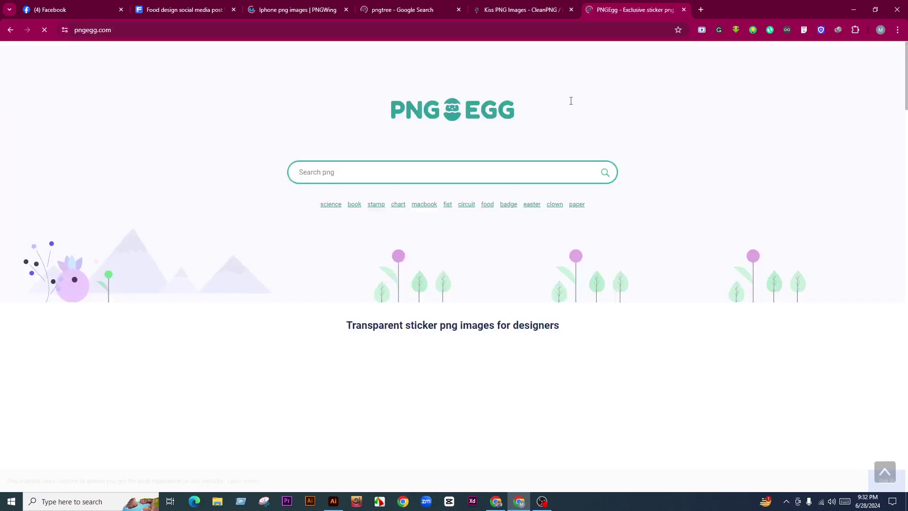
# Step: Return to the CleanPNG page, look through its images, and close that tab
pyautogui.click(524, 10)
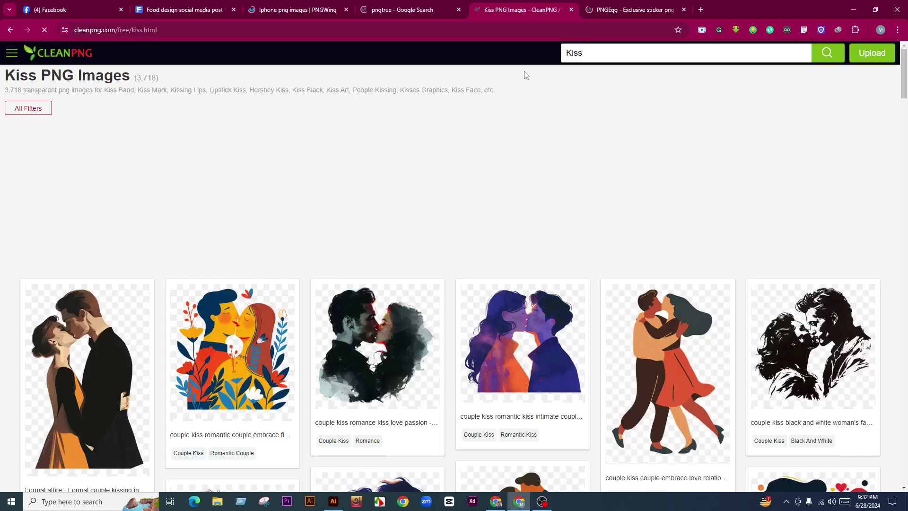
pyautogui.scroll(-3, 562, 276)
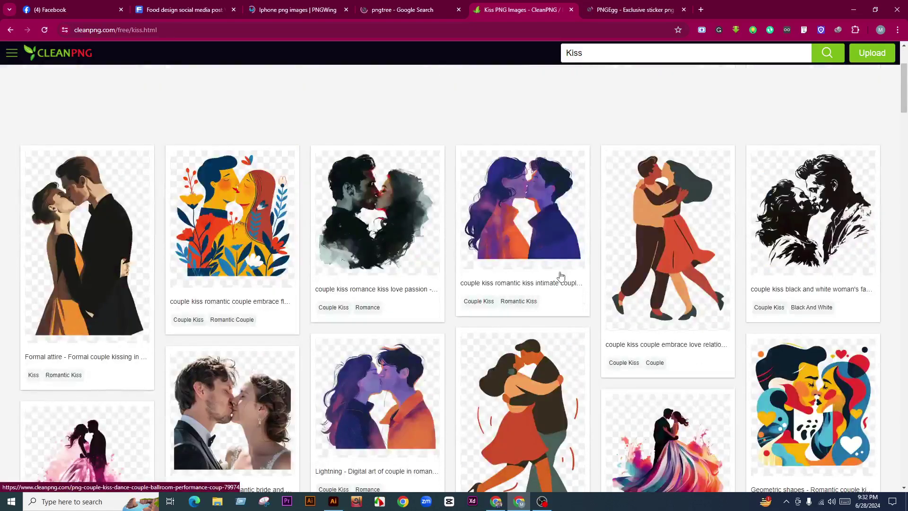
pyautogui.scroll(3, 561, 276)
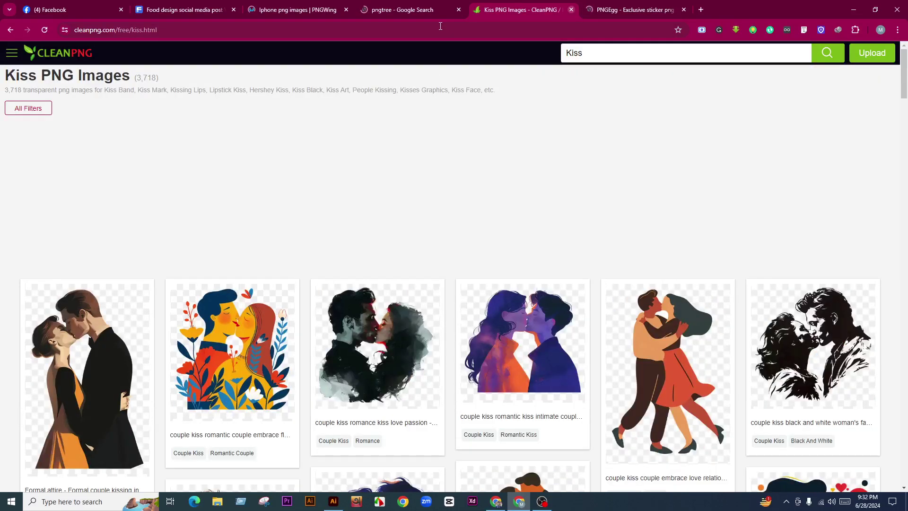
pyautogui.hotkey('ctrl', 'w')
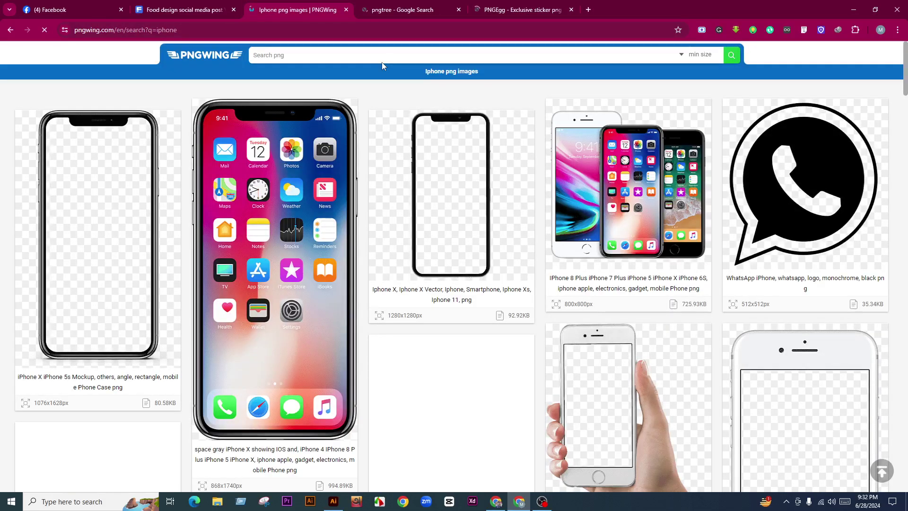
# Step: Search PNGWing for "burger" images
pyautogui.click(342, 58)
pyautogui.write('bur')
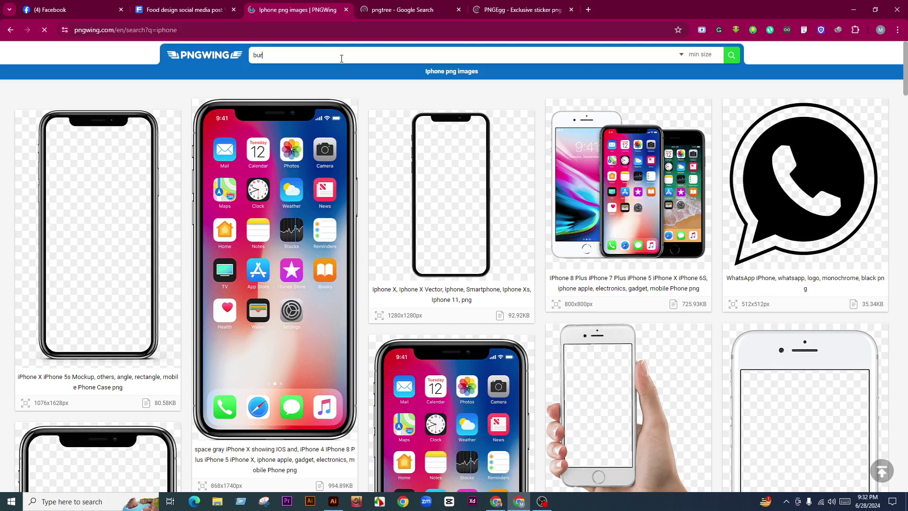
pyautogui.write('ger')
pyautogui.press('Return')
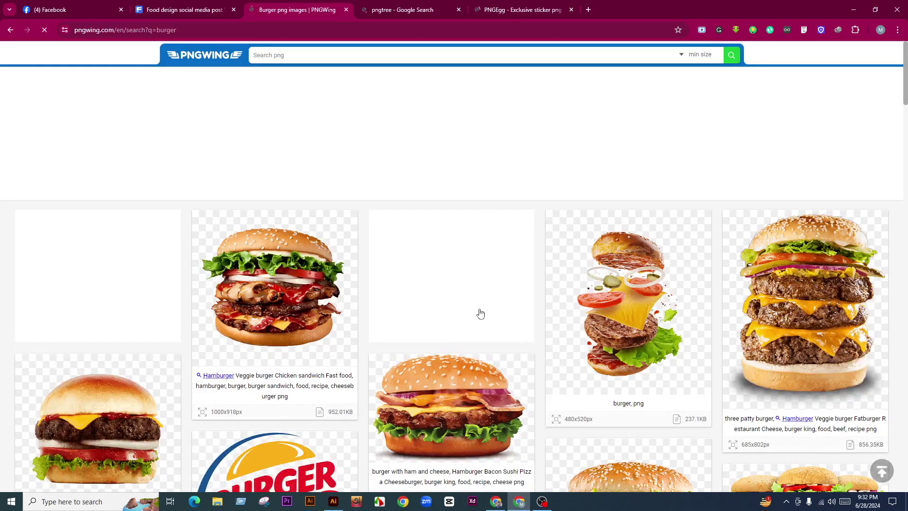
# Step: Browse the PNGWing burger results and open the 1000x1000px delicious beef burger image in a new tab
pyautogui.scroll(-5, 521, 284)
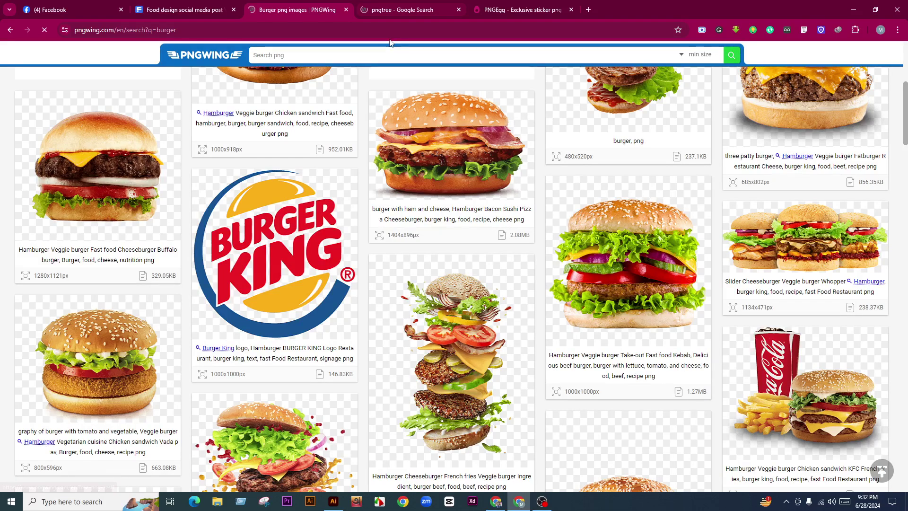
pyautogui.scroll(-10, 571, 324)
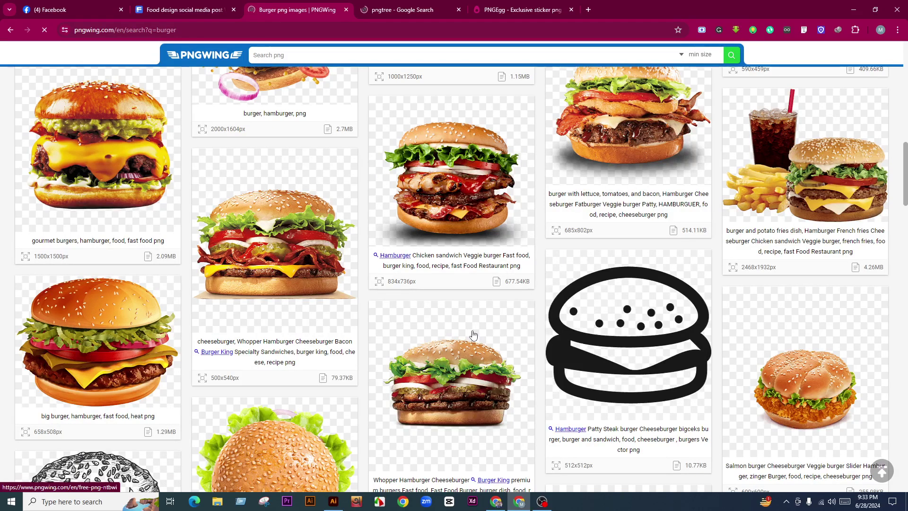
pyautogui.scroll(-8, 471, 334)
pyautogui.scroll(-1, 758, 153)
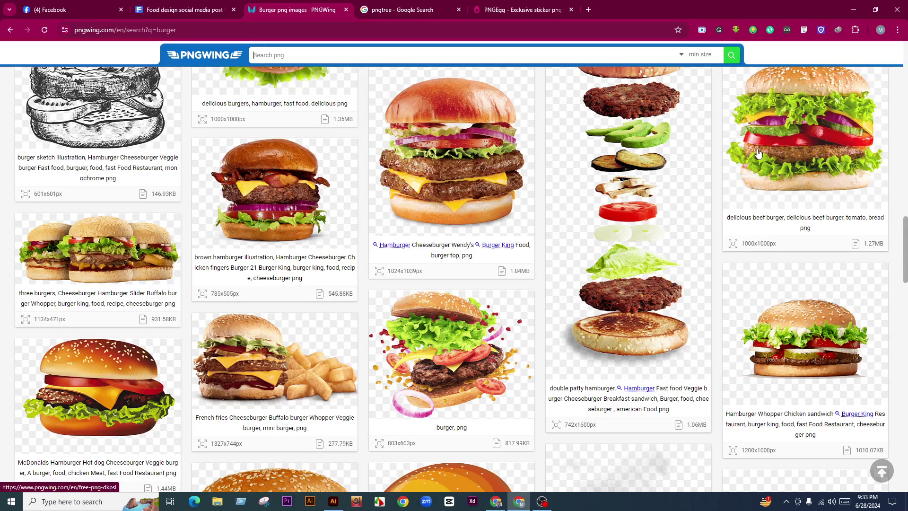
pyautogui.middleClick(758, 153)
pyautogui.scroll(-5, 759, 153)
pyautogui.scroll(-3, 549, 299)
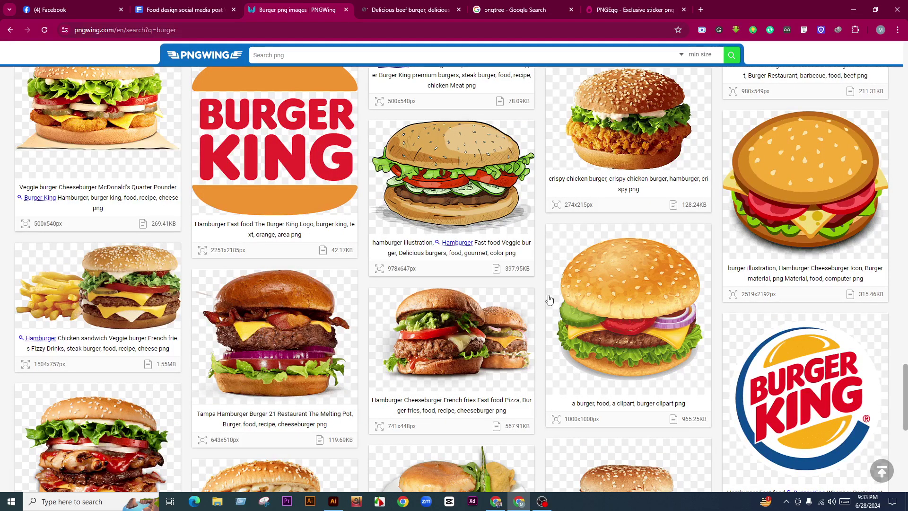
# Step: Complete the captcha on the delicious beef burger's download page to download its PNG
pyautogui.hotkey('ctrl', 'Tab')
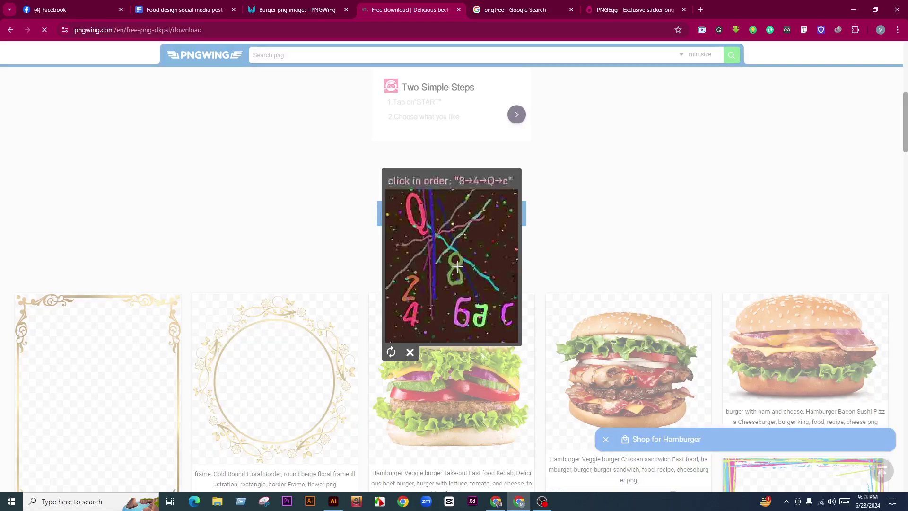
pyautogui.click(457, 266)
pyautogui.click(414, 314)
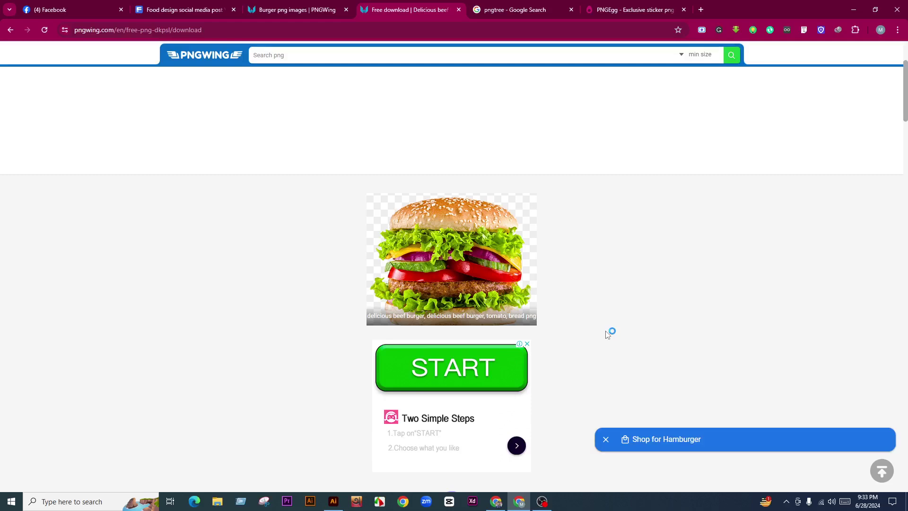
# Step: Return to the burger results, download the Hamburger Veggie burger Take-out PNG, and look through the related images
pyautogui.hotkey('ctrl', 'shift', 'Tab')
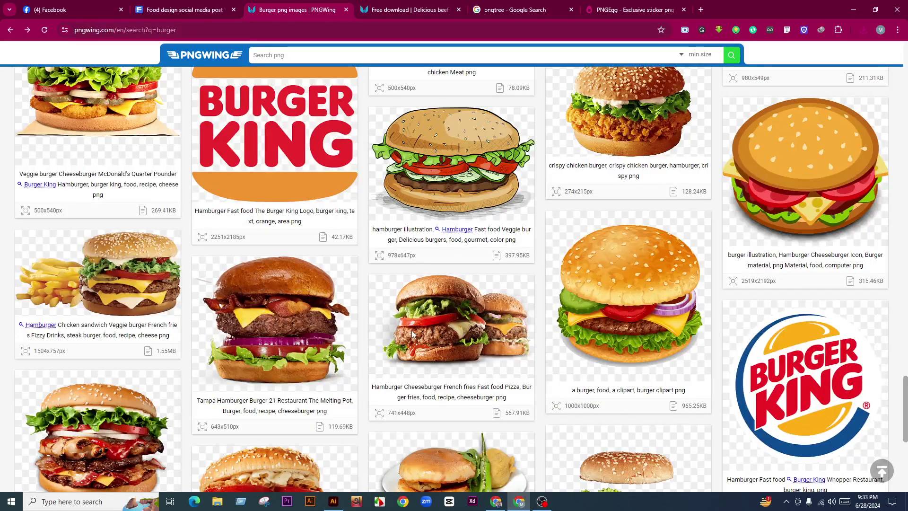
pyautogui.scroll(10, 411, 330)
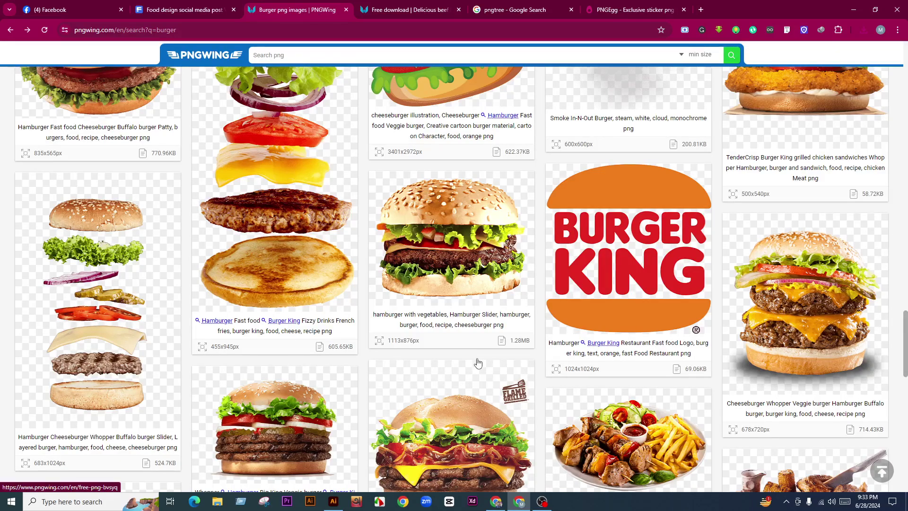
pyautogui.scroll(20, 477, 363)
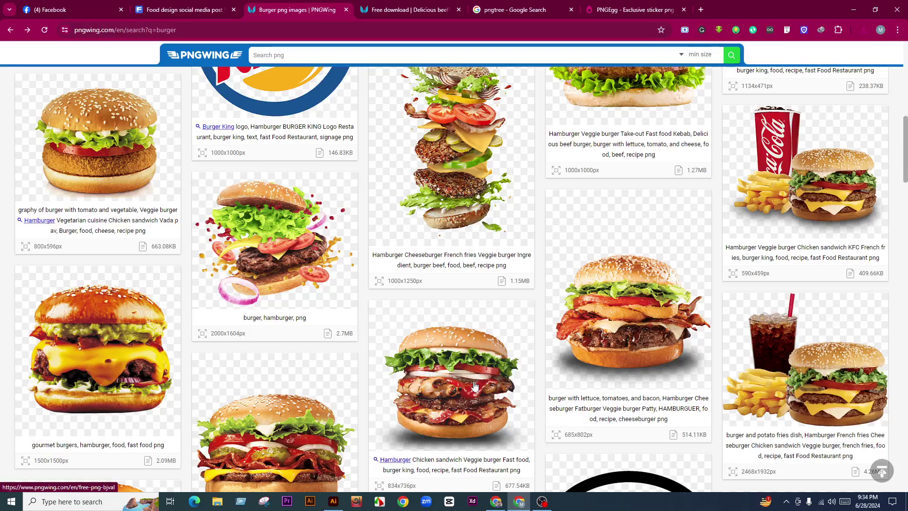
pyautogui.scroll(5, 610, 344)
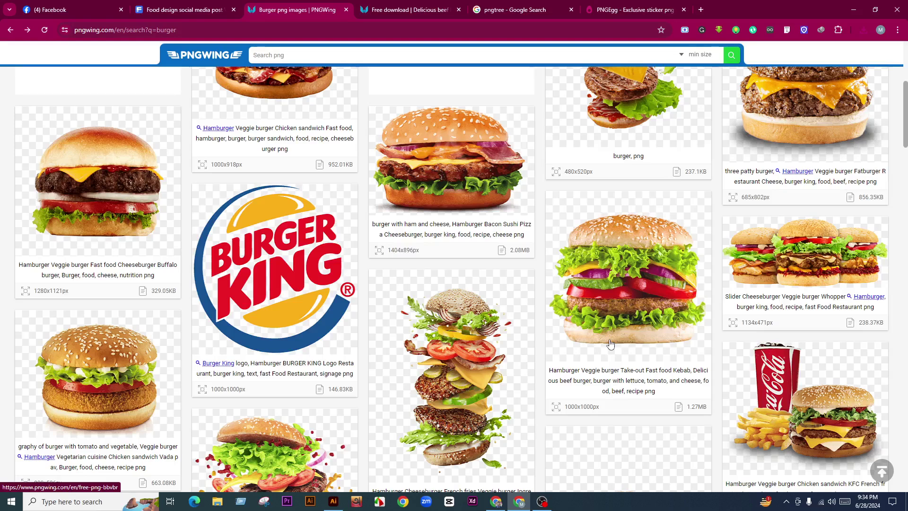
pyautogui.click(610, 344)
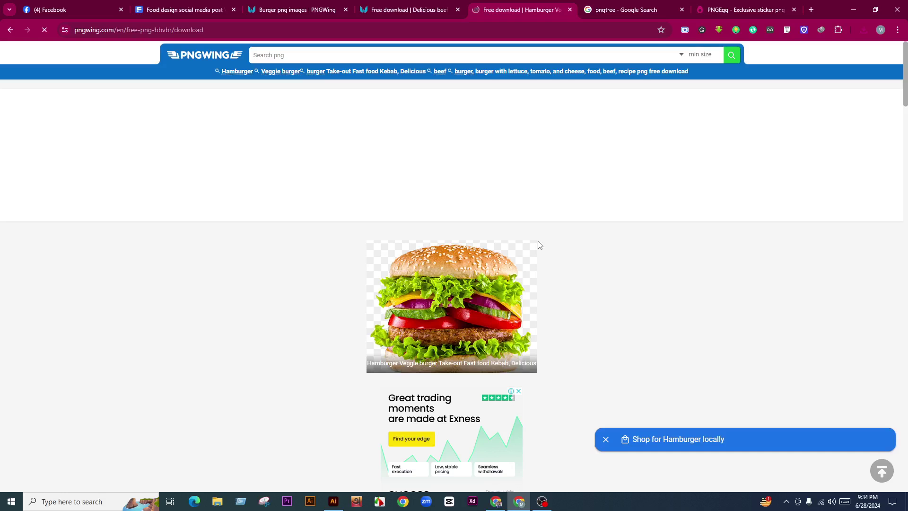
pyautogui.scroll(-15, 581, 237)
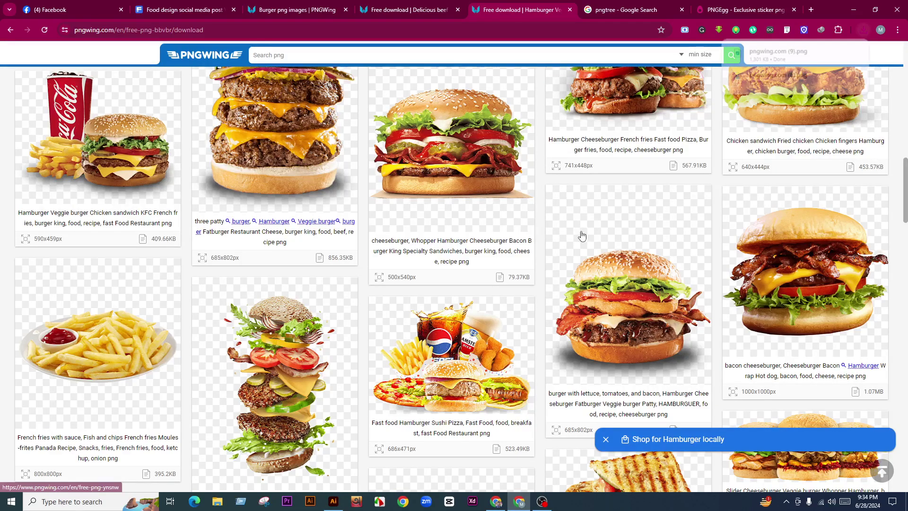
# Step: Switch to Illustrator and place the downloaded lettuce-and-tomato burger in the lower-right part of the artboard
pyautogui.hotkey('alt', 'Tab')
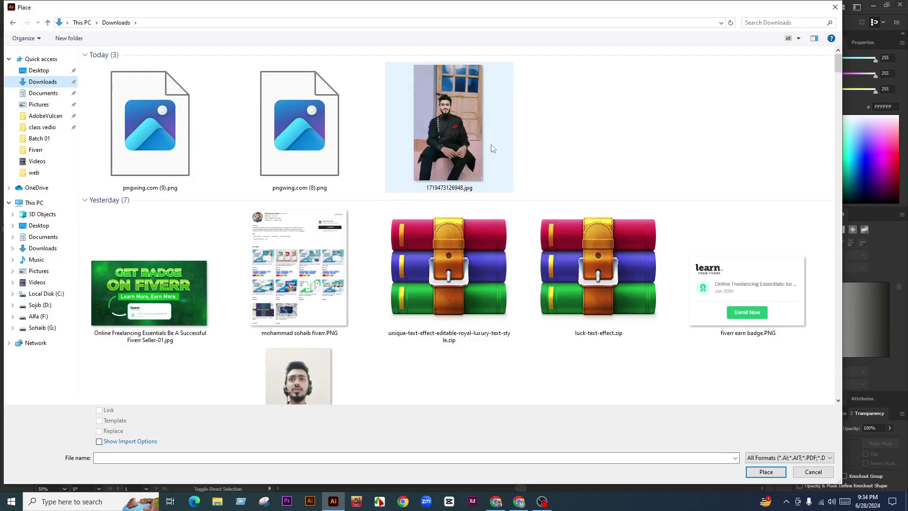
pyautogui.press('Escape')
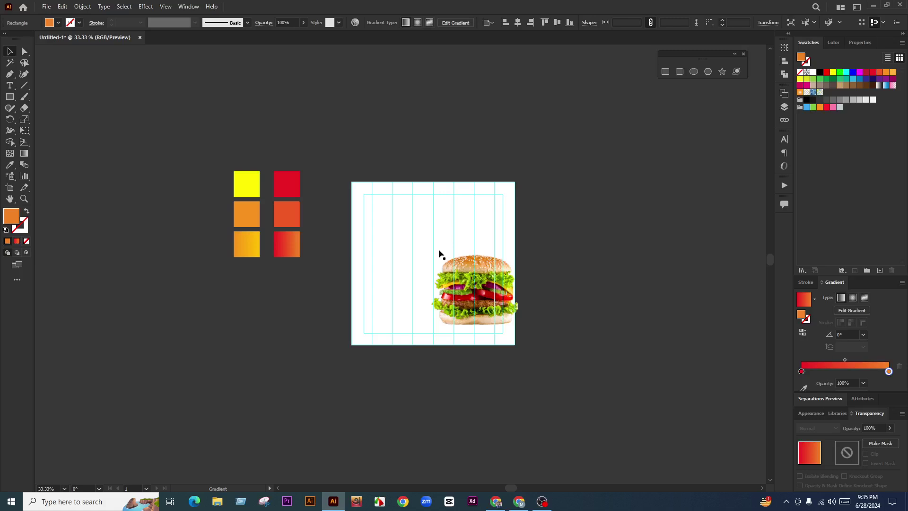
pyautogui.click(439, 254)
pyautogui.hotkey('ctrl', '+')
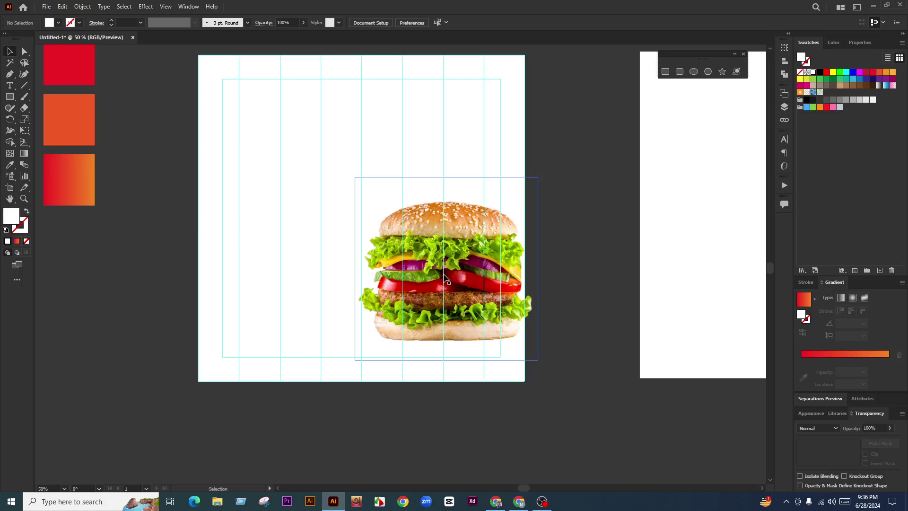
pyautogui.click(445, 279)
pyautogui.hotkey('ctrl', '+')
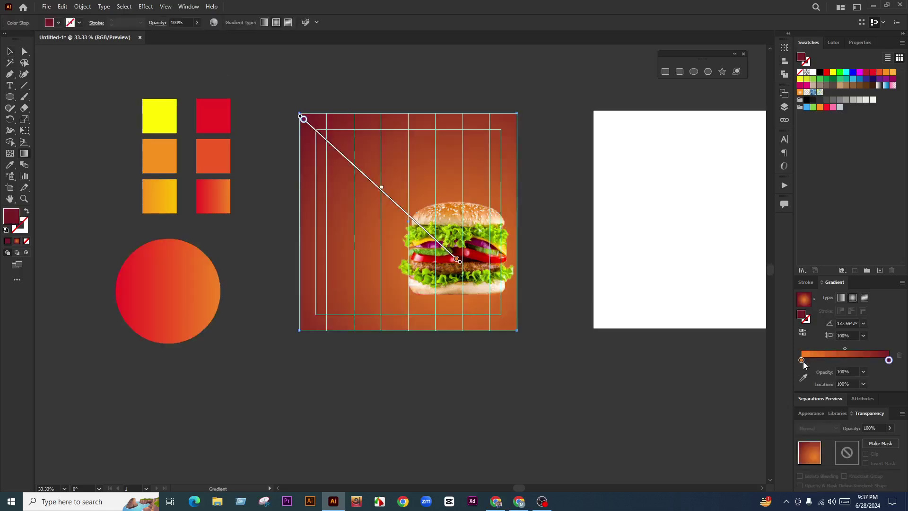
# Step: Recolour the background's radial gradient with the red swatch at its centre and dark purple at its outer stop
pyautogui.click(802, 360)
pyautogui.click(803, 377)
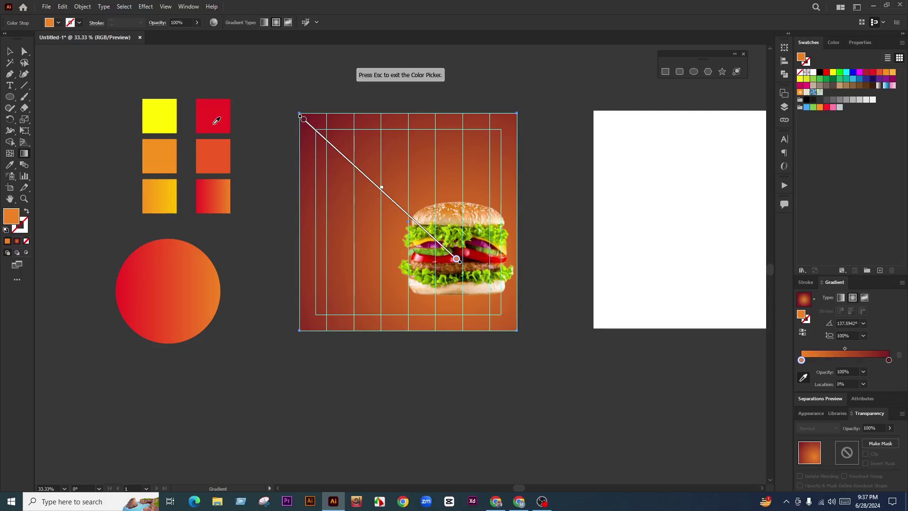
pyautogui.click(217, 121)
pyautogui.doubleClick(889, 360)
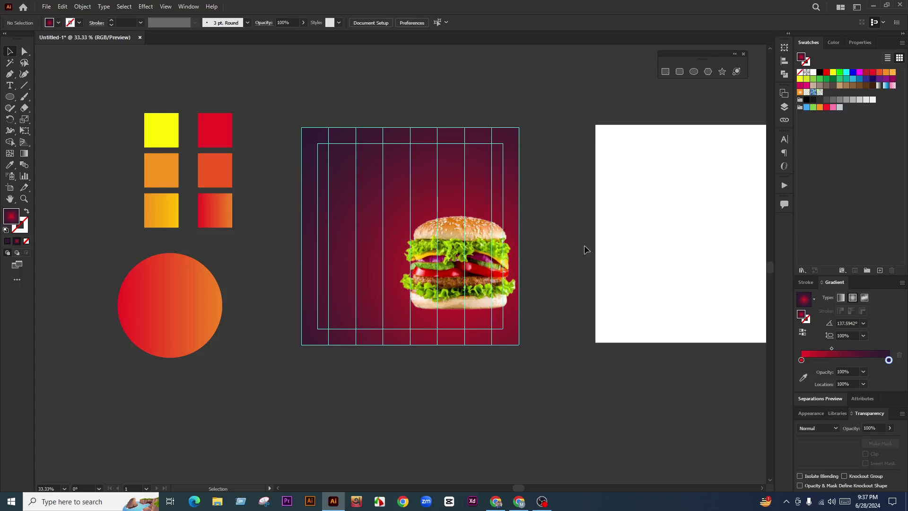
# Step: Place a copy of the 1080 px gradient background square below the artboard and deselect it
pyautogui.hotkey('ctrl', '-')
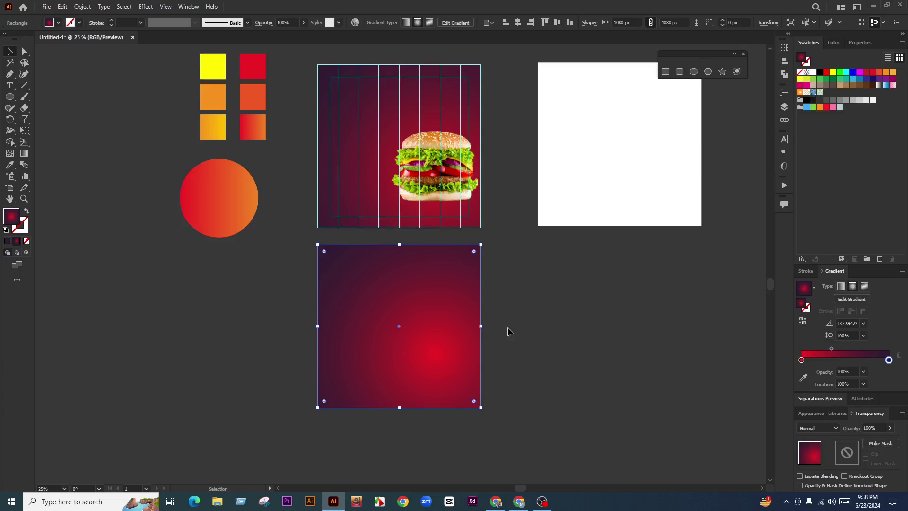
pyautogui.hotkey('ctrl', '-')
pyautogui.hotkey('ctrl', '-')
pyautogui.click(466, 288)
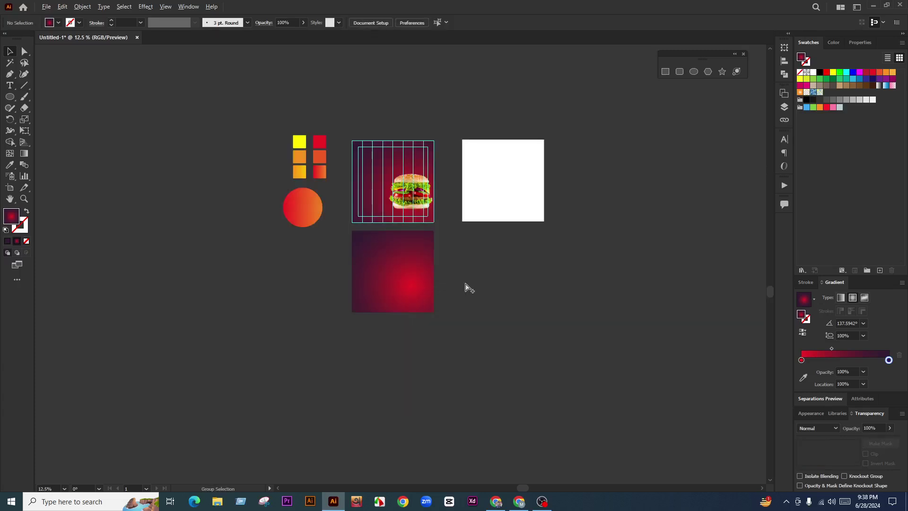
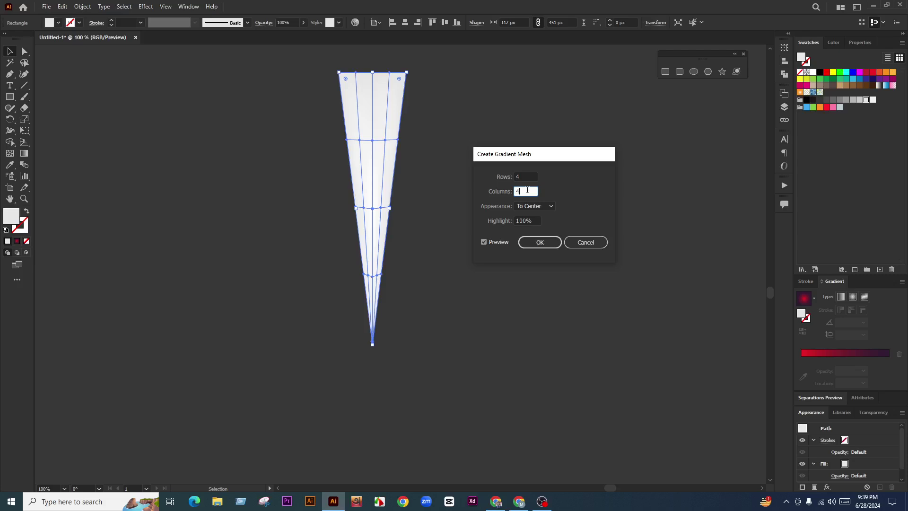
# Step: Convert the light triangle to a gradient mesh with 4 rows and 4 columns and shade its central line grey
pyautogui.press('Return')
pyautogui.press('a')
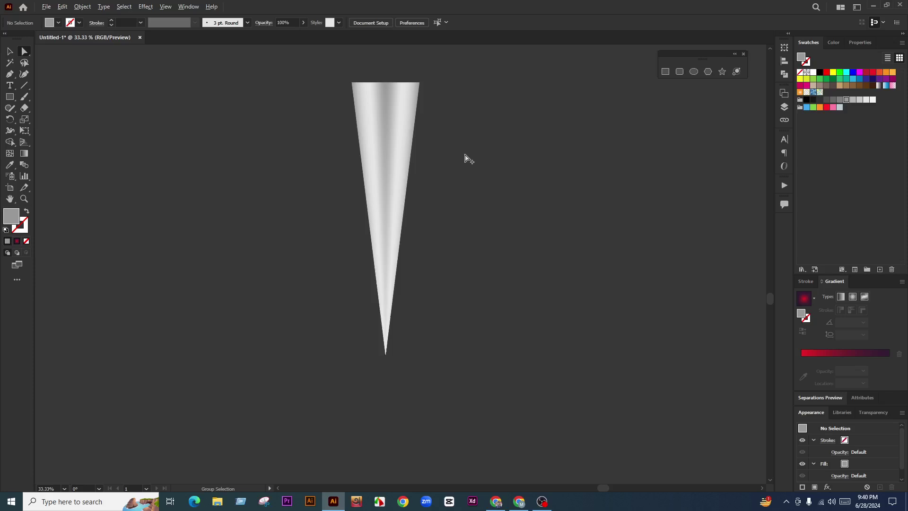
pyautogui.scroll(1, 430, 165)
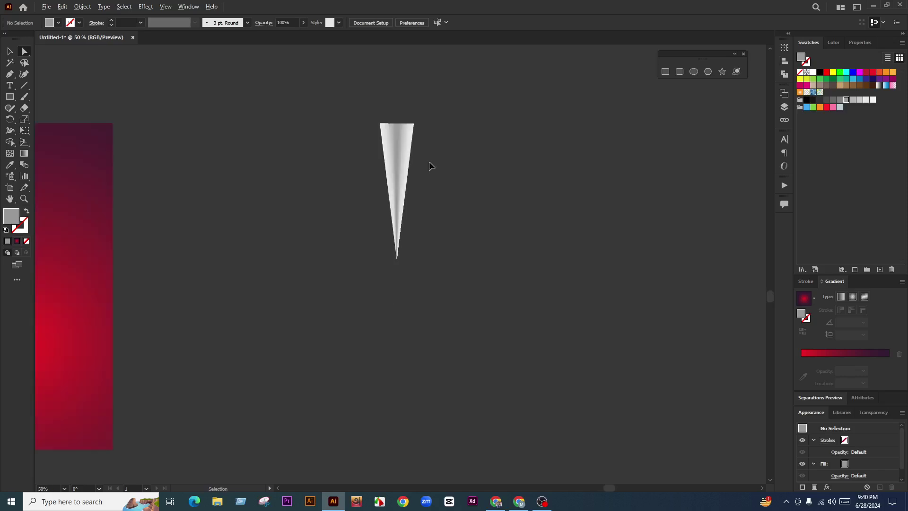
# Step: Build a circular sunburst from the grey triangle and position it enlarged behind the burger in Multiply mode
pyautogui.scroll(2, 430, 165)
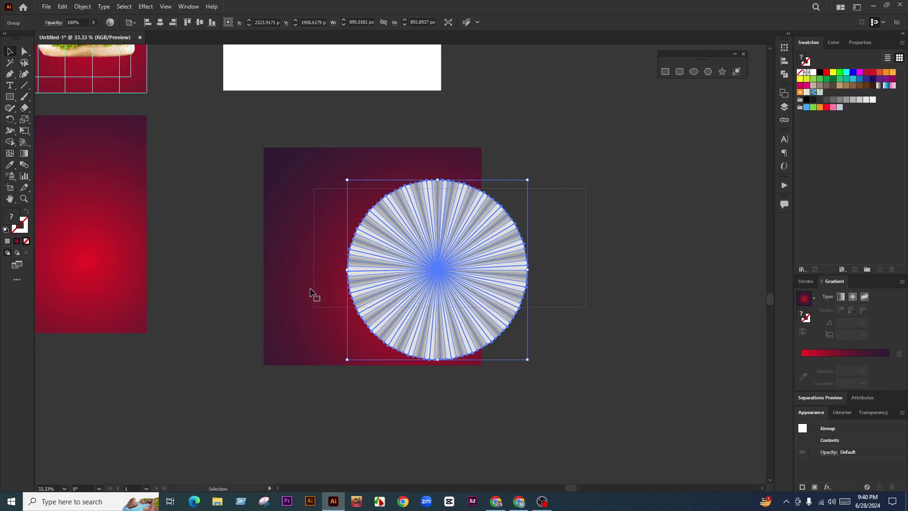
pyautogui.click(575, 242)
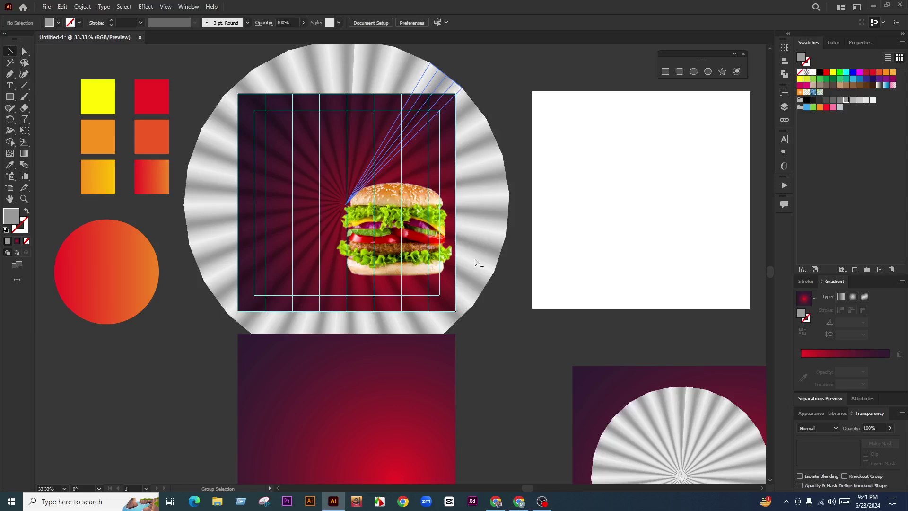
pyautogui.moveTo(479, 264); pyautogui.dragTo(496, 265)
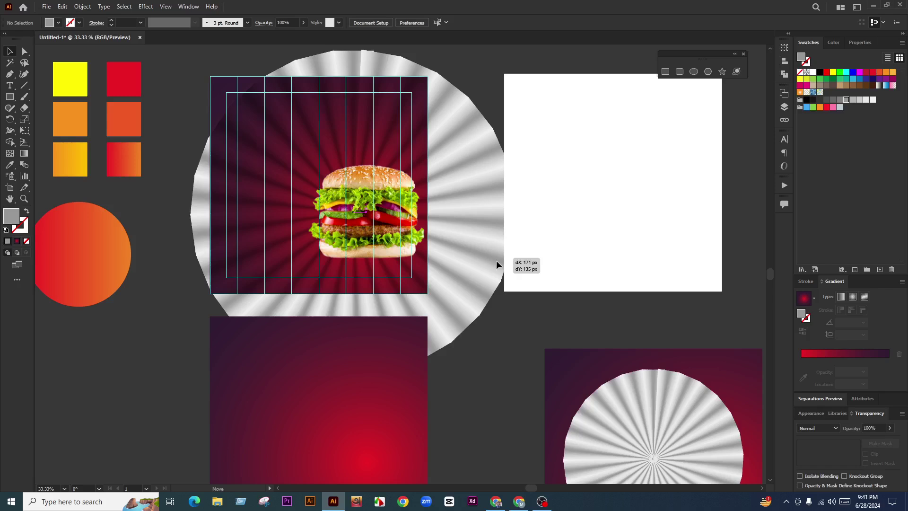
pyautogui.hotkey('ctrl', '-')
pyautogui.moveTo(496, 260); pyautogui.dragTo(473, 297)
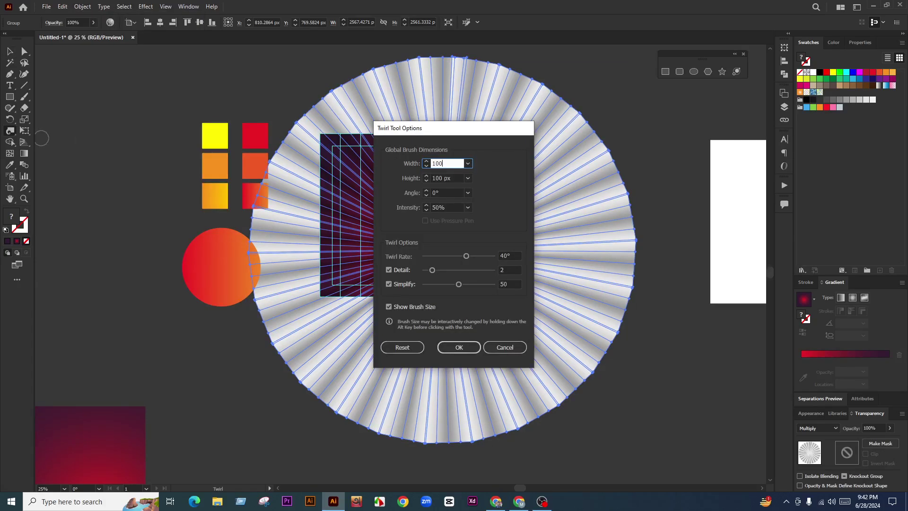
# Step: Twirl the sunburst with a 1000 px wide Twirl brush and mask it to the artboard square
pyautogui.write('0')
pyautogui.click(459, 283)
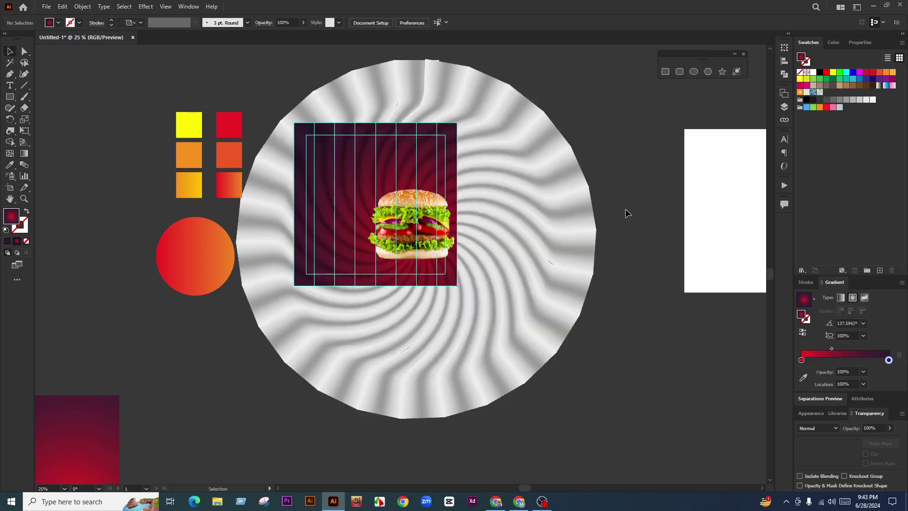
pyautogui.hotkey('ctrl', '=')
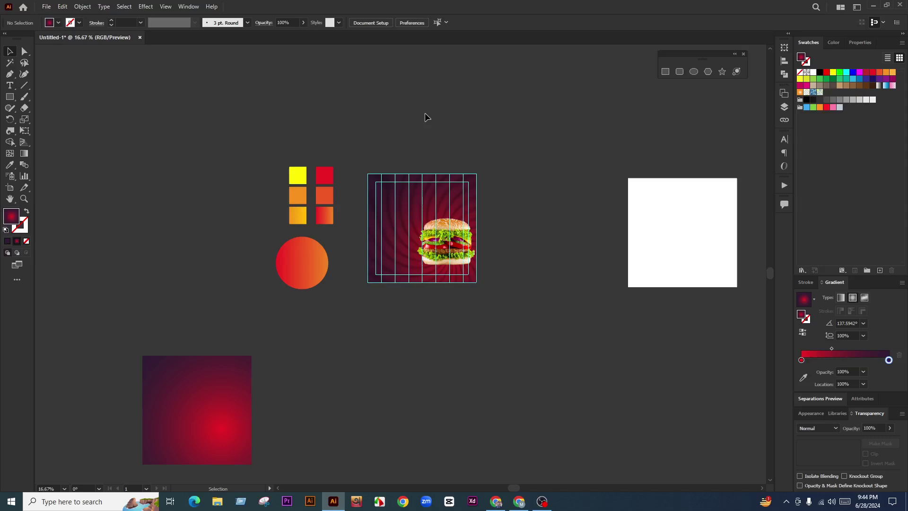
pyautogui.hotkey('ctrl', '=')
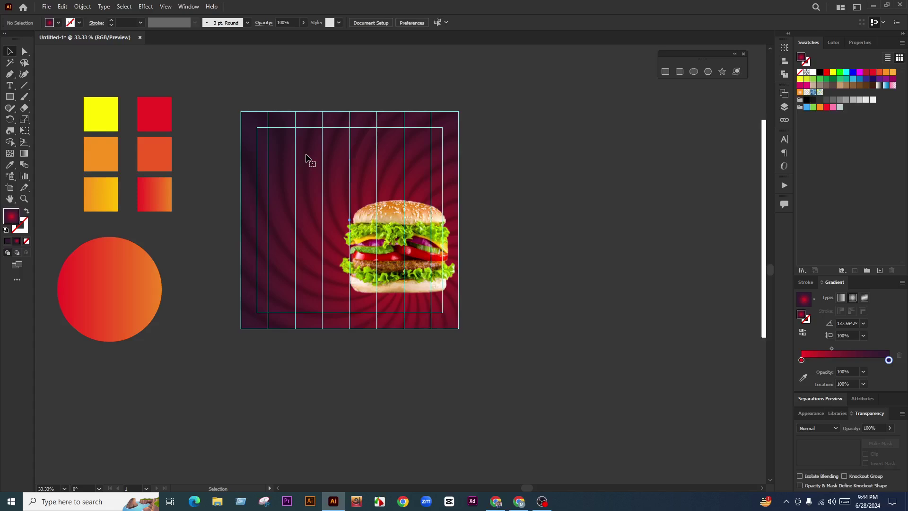
# Step: Draw a shadow ellipse beneath the burger with a radial black-to-transparent gradient in Multiply mode
pyautogui.press('l')
pyautogui.scroll(-2, 413, 310)
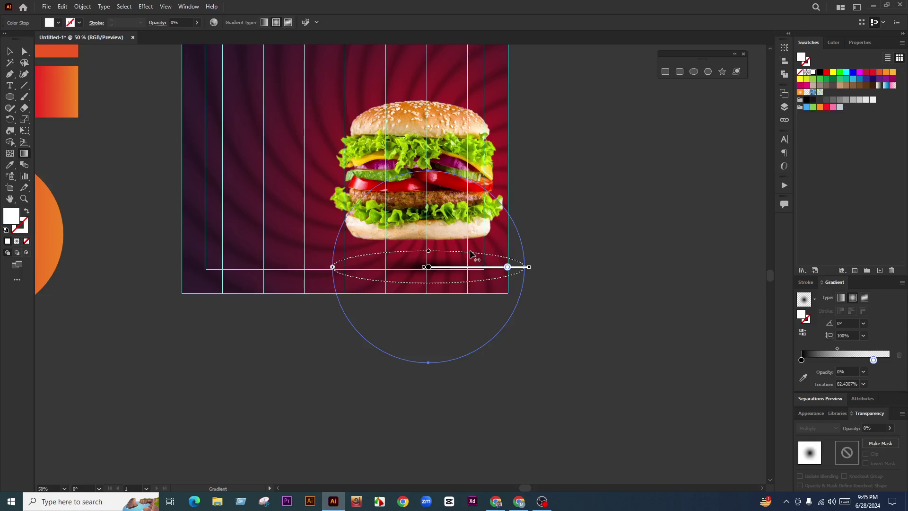
pyautogui.press('v')
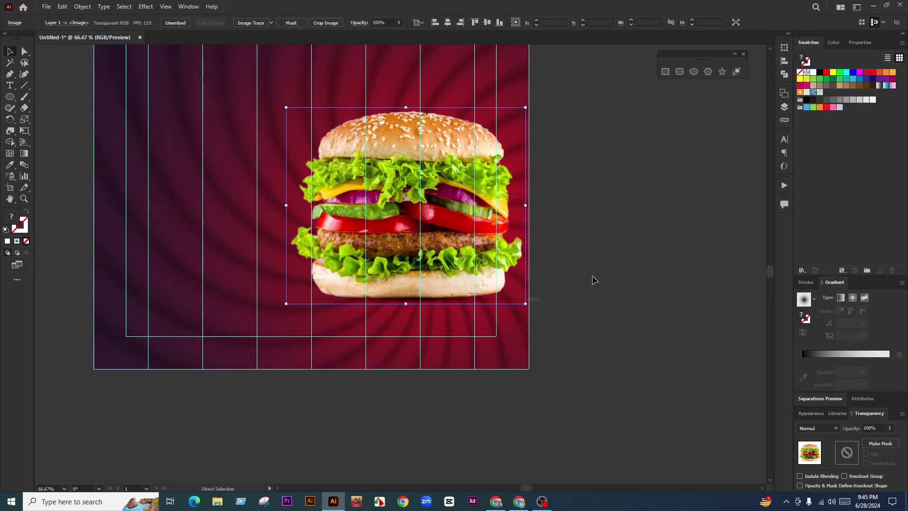
# Step: Nudge the burger image left on the artboard in five large increments
pyautogui.hotkey('shift', 'Left')
pyautogui.hotkey('shift', 'Left')
pyautogui.hotkey('shift', 'Left')
pyautogui.hotkey('shift', 'Left')
pyautogui.hotkey('shift', 'Left')
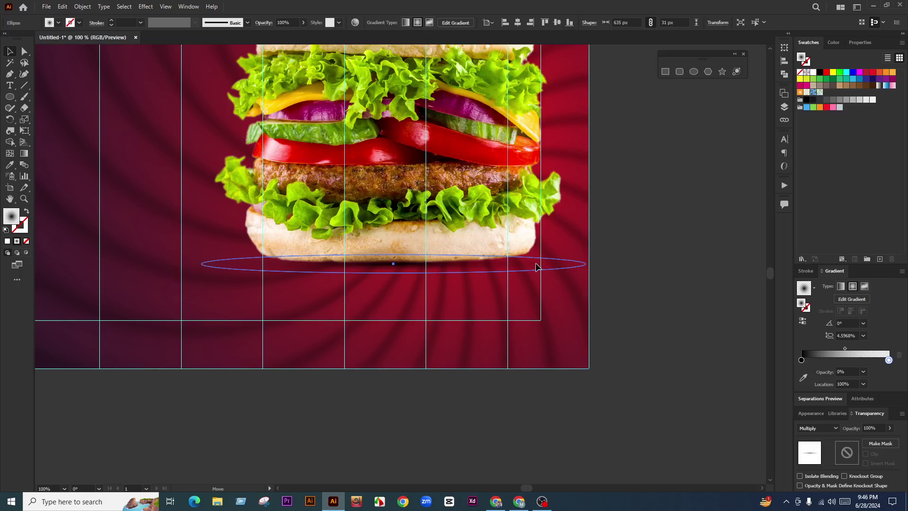
# Step: Reshape the radial gradient of the shadow ellipse under the burger, giving it an aspect ratio of about 152%
pyautogui.hotkey('ctrl', '=')
pyautogui.press('g')
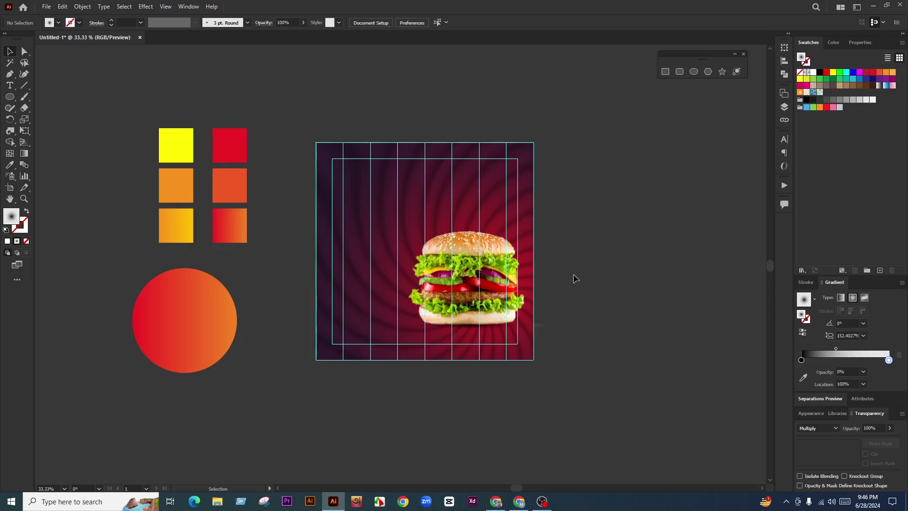
# Step: Switch to the browser, check the live-stream comments and look through the soft drinks images on PNGWing
pyautogui.hotkey('alt', 'Tab')
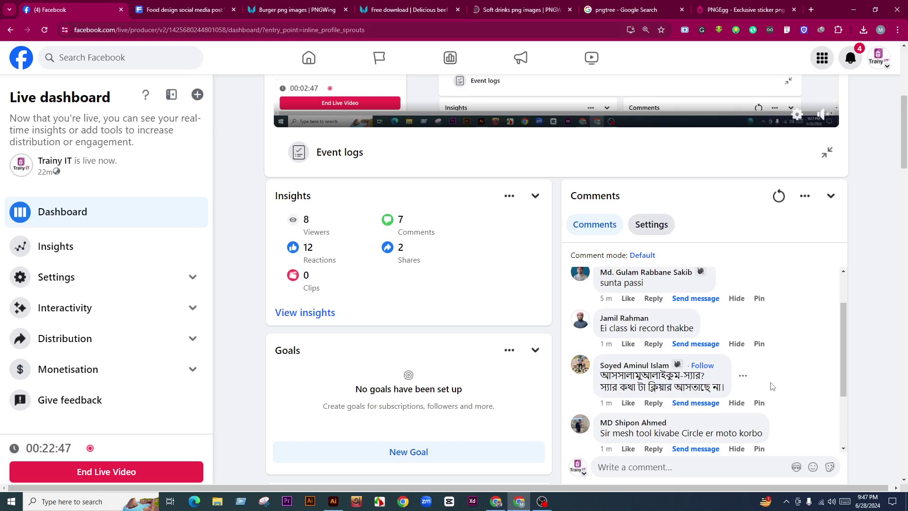
pyautogui.scroll(1, 781, 386)
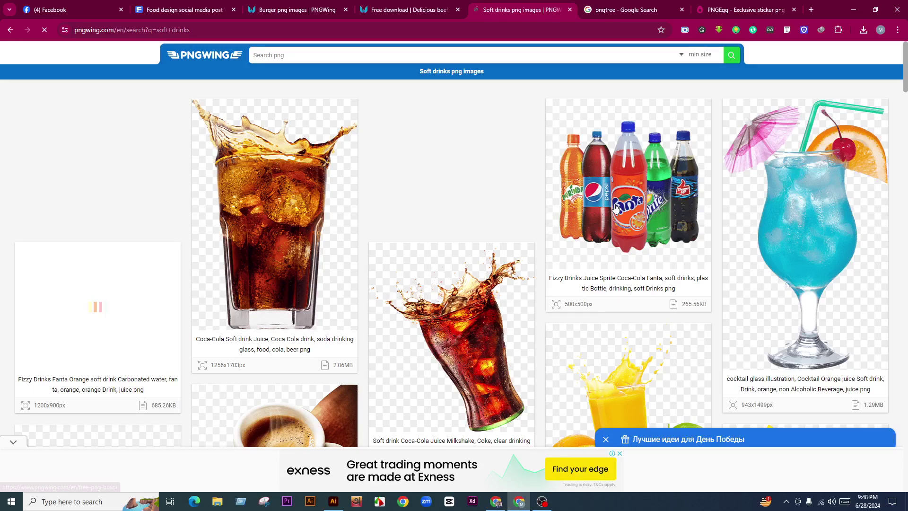
pyautogui.click(616, 208)
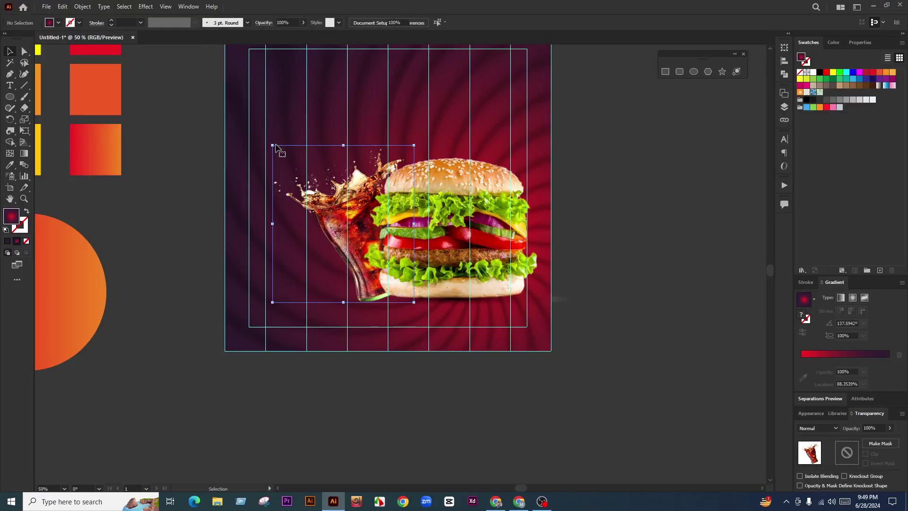
# Step: Position the splashing cola glass image close beside the burger, partly tucked behind it
pyautogui.moveTo(353, 243); pyautogui.dragTo(348, 237)
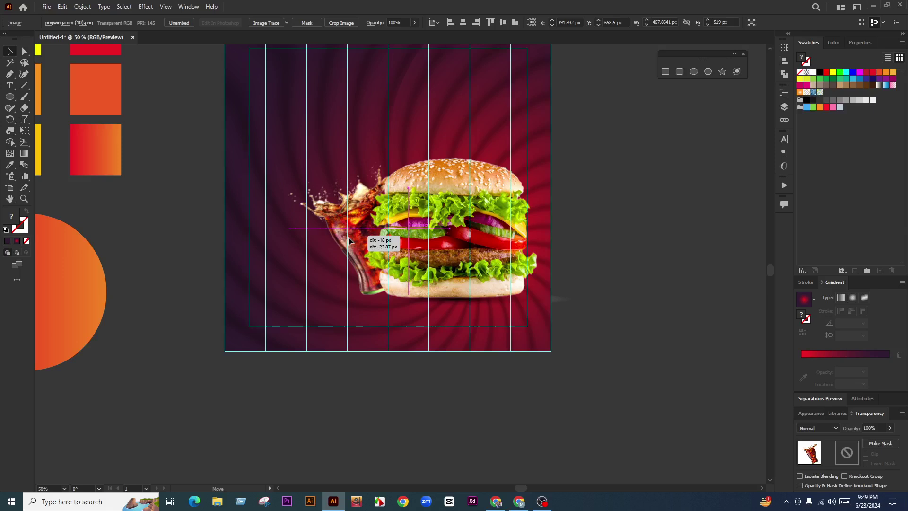
pyautogui.moveTo(348, 236); pyautogui.dragTo(349, 237)
pyautogui.moveTo(348, 236); pyautogui.dragTo(348, 237)
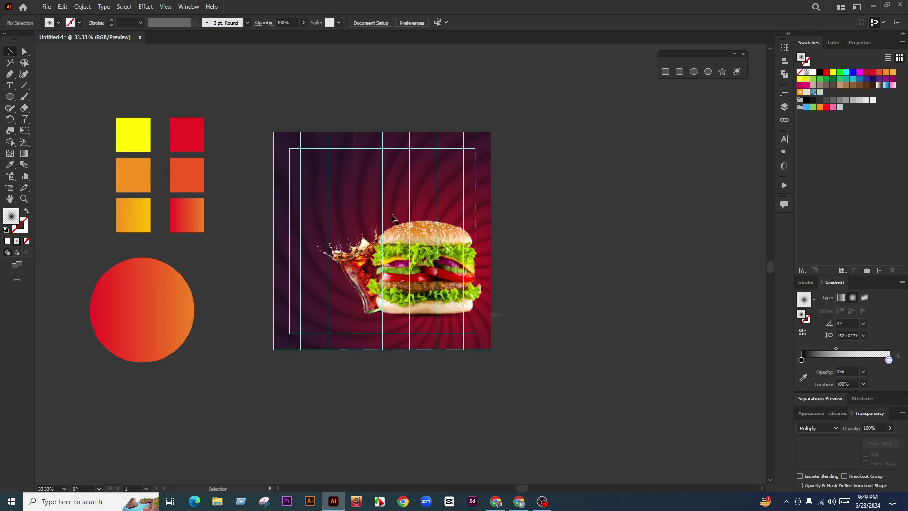
pyautogui.click(394, 218)
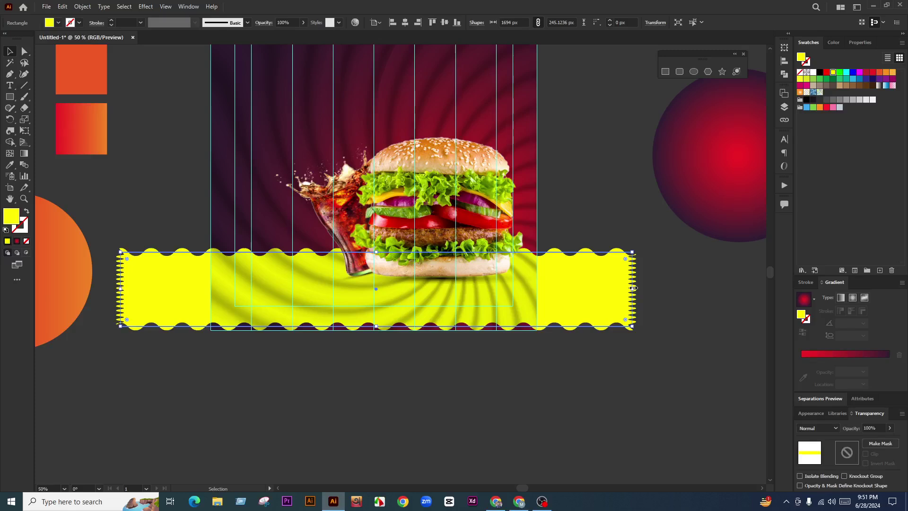
# Step: Enlarge the wavy-edged yellow rectangle to about 1854 × 739 px and rotate it diagonally across the lower artboard
pyautogui.moveTo(633, 288); pyautogui.dragTo(605, 308)
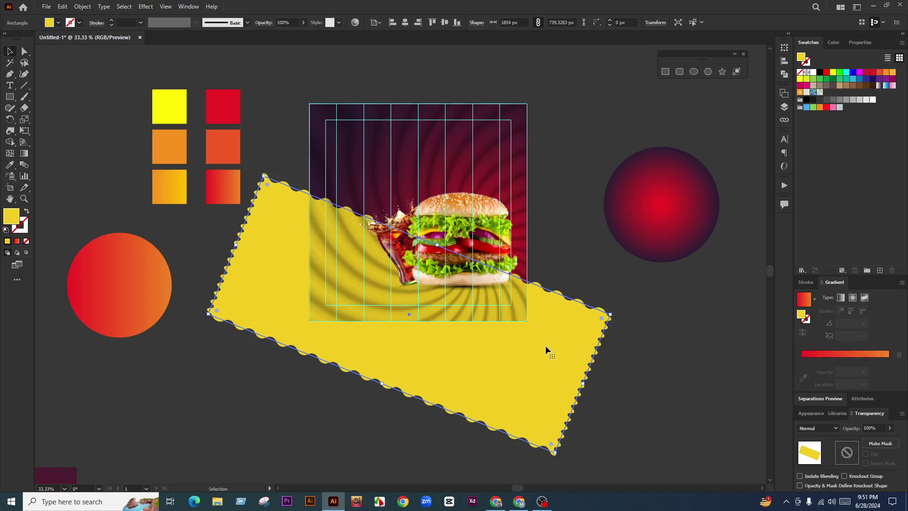
pyautogui.click(606, 342)
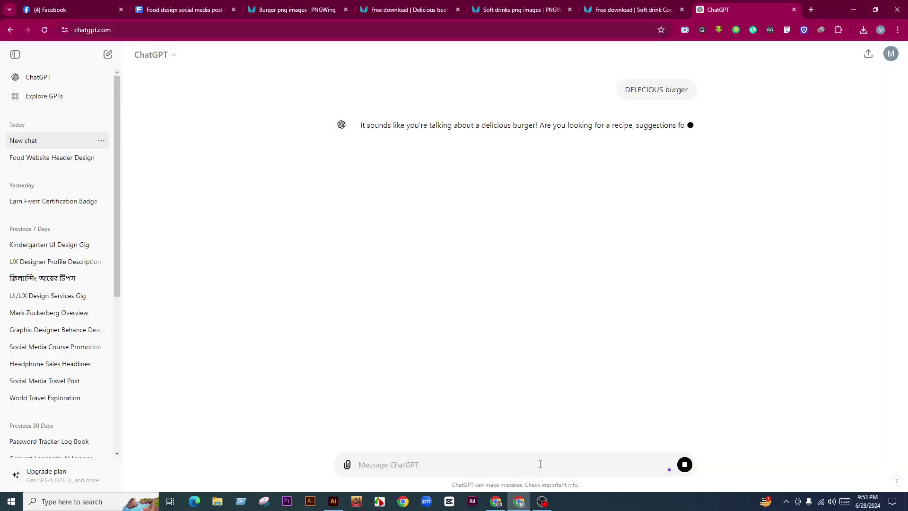
# Step: Rewrite the ChatGPT burger prompt as: "delicious burger" give me some headline
pyautogui.hotkey('ctrl', 'v')
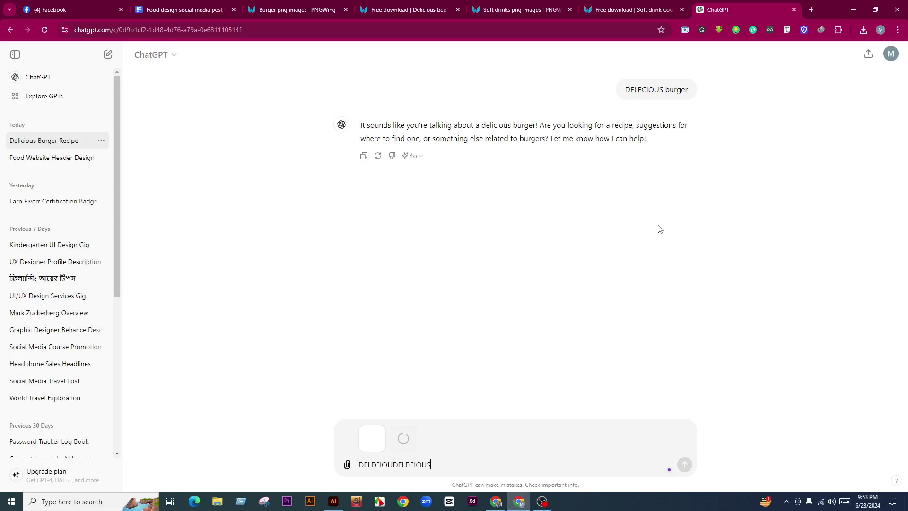
pyautogui.click(608, 89)
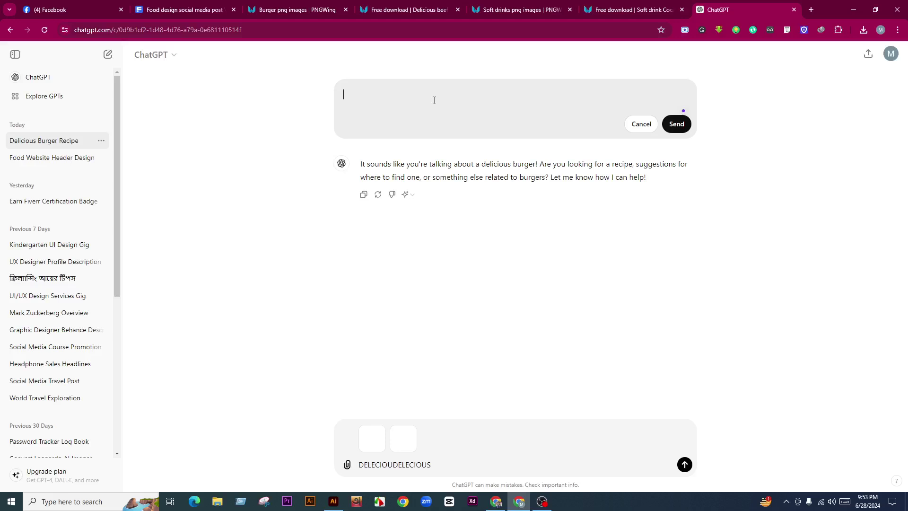
pyautogui.write('"delicious burger" give me some headline')
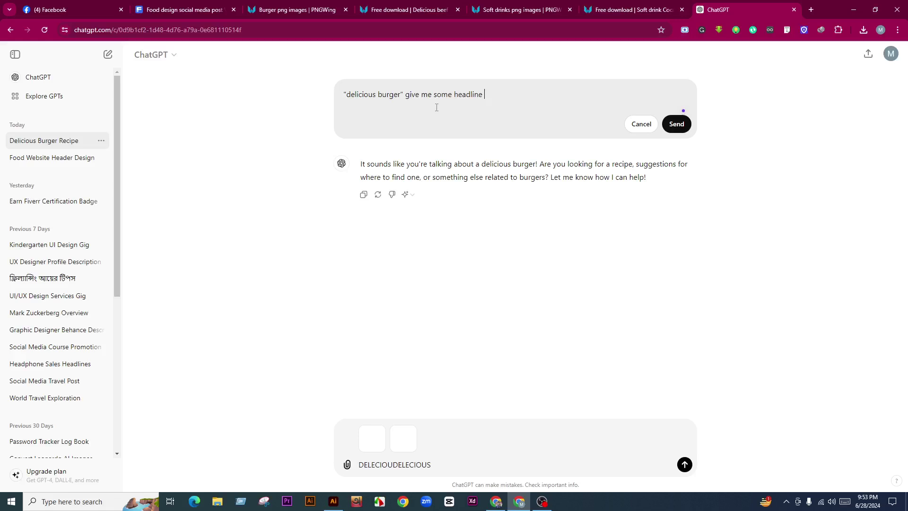
pyautogui.rightClick(445, 96)
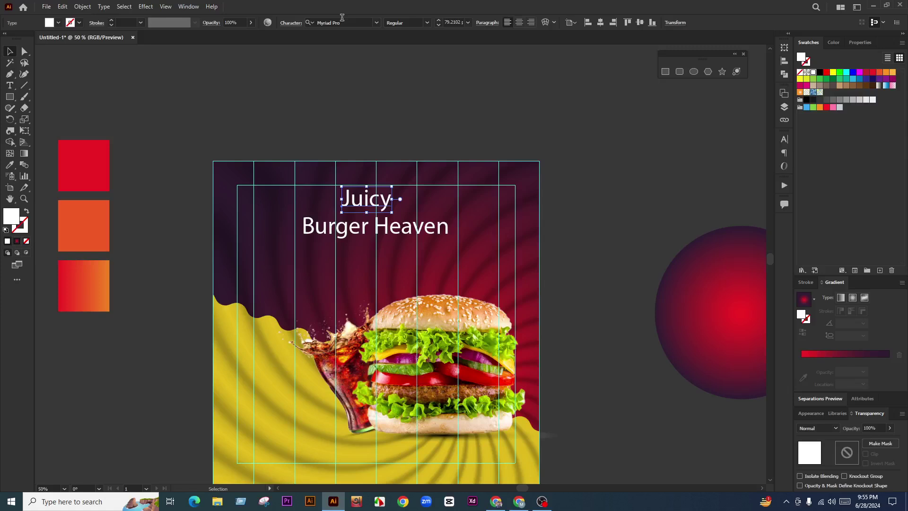
# Step: Search the fonts for "sc" to give the word Juicy a script typeface
pyautogui.click(342, 17)
pyautogui.write('sc')
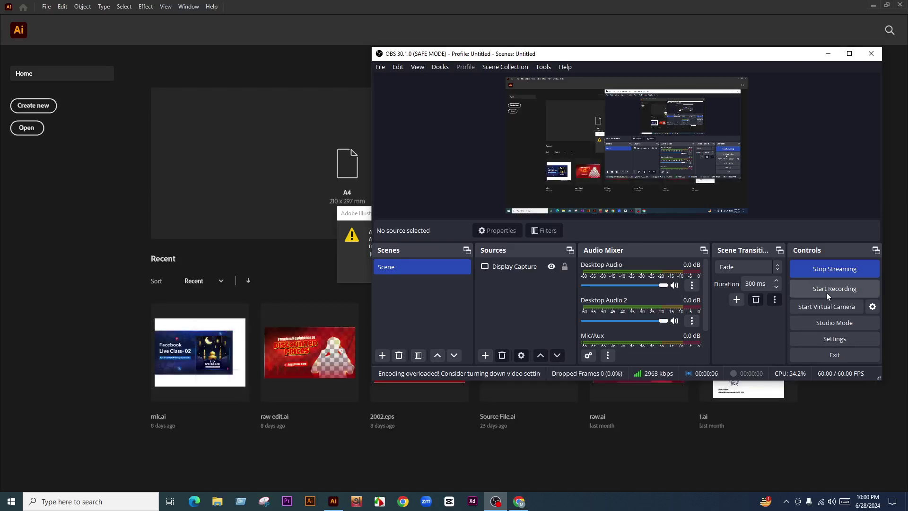
# Step: Start recording in OBS, minimise its window and dismiss the Illustrator alert
pyautogui.click(827, 292)
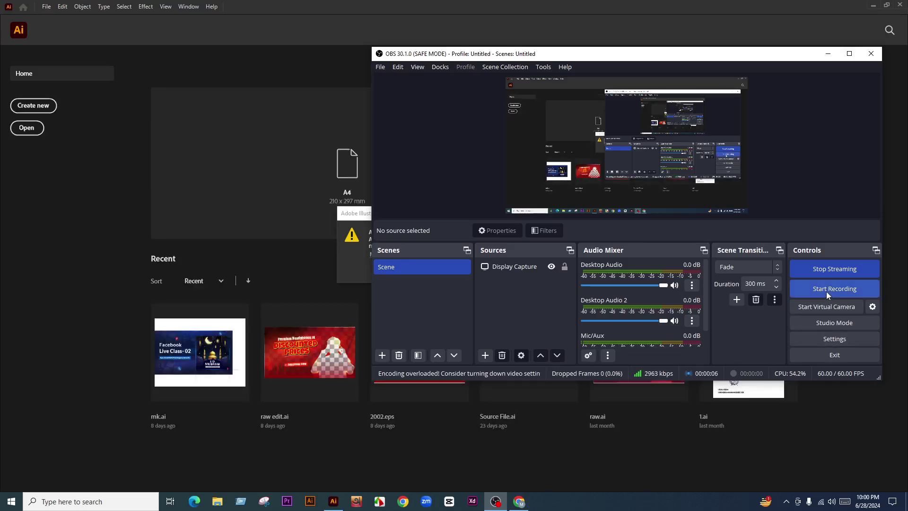
pyautogui.click(828, 54)
pyautogui.click(502, 271)
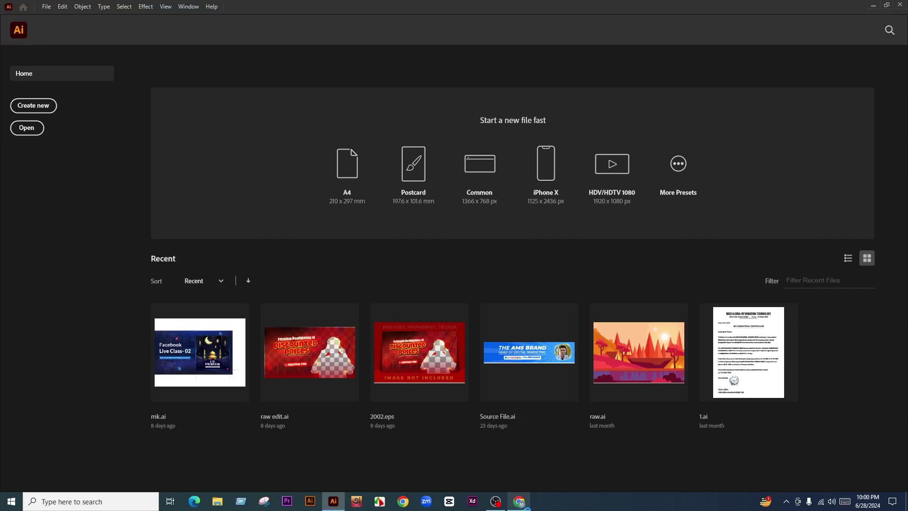
# Step: Open the Facebook live dashboard in the browser and check the stream preview, insights and viewer comments
pyautogui.click(519, 501)
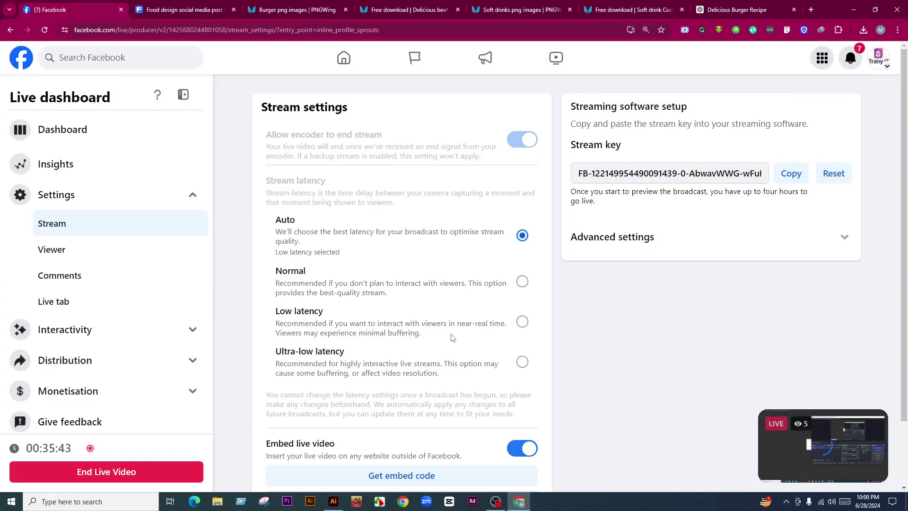
pyautogui.click(102, 132)
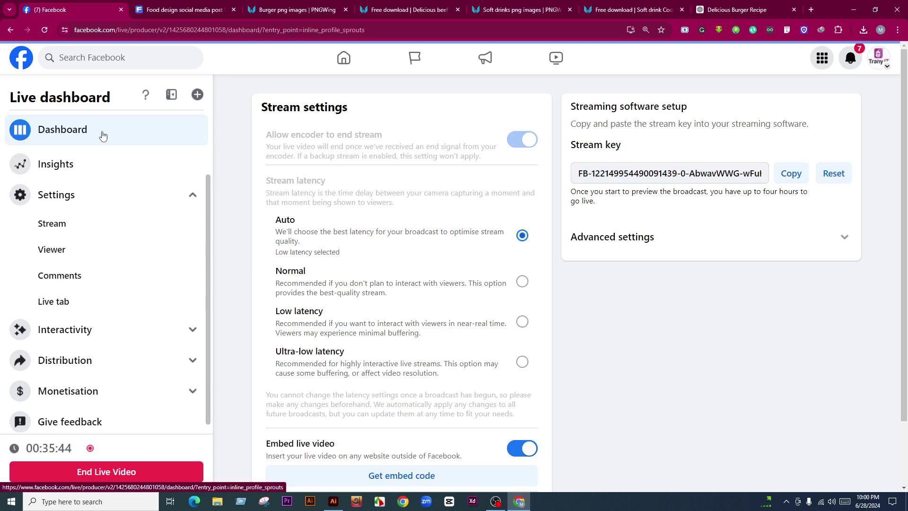
pyautogui.scroll(-1, 120, 409)
pyautogui.scroll(3, 124, 400)
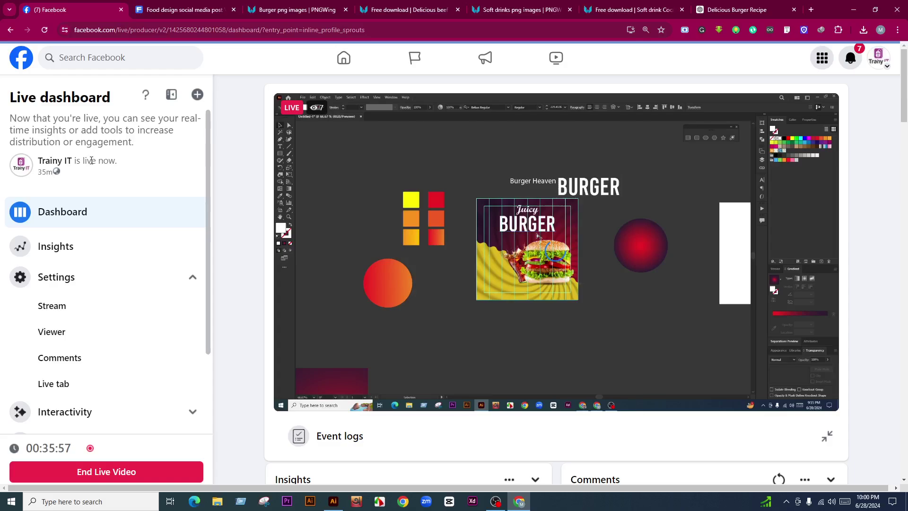
pyautogui.click(333, 502)
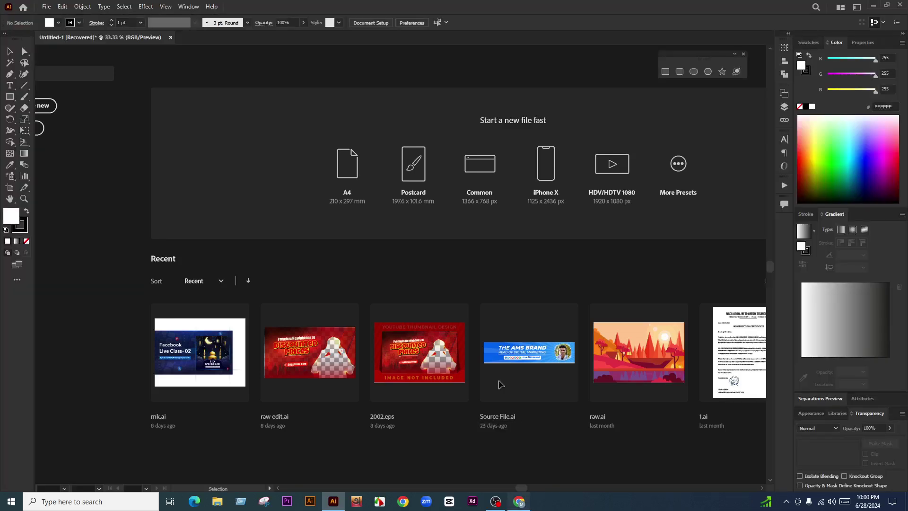
pyautogui.hotkey('alt', 'Tab')
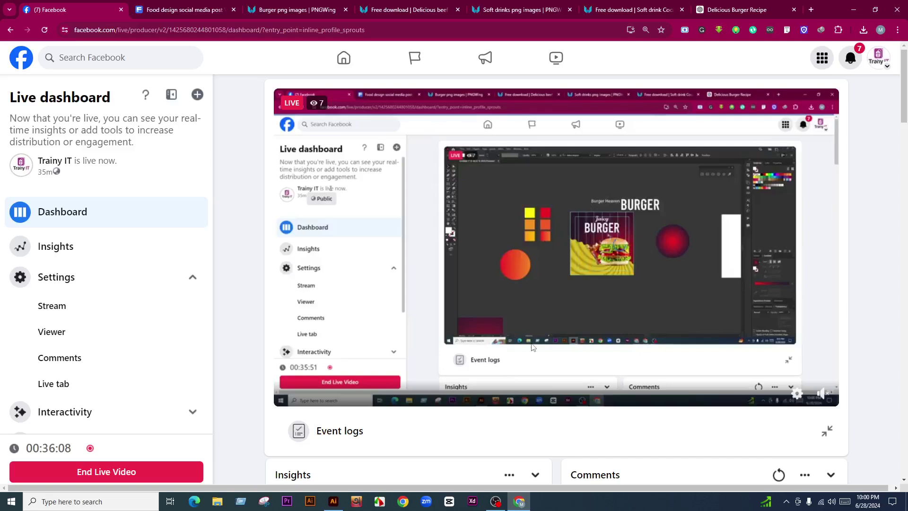
pyautogui.scroll(-7, 530, 348)
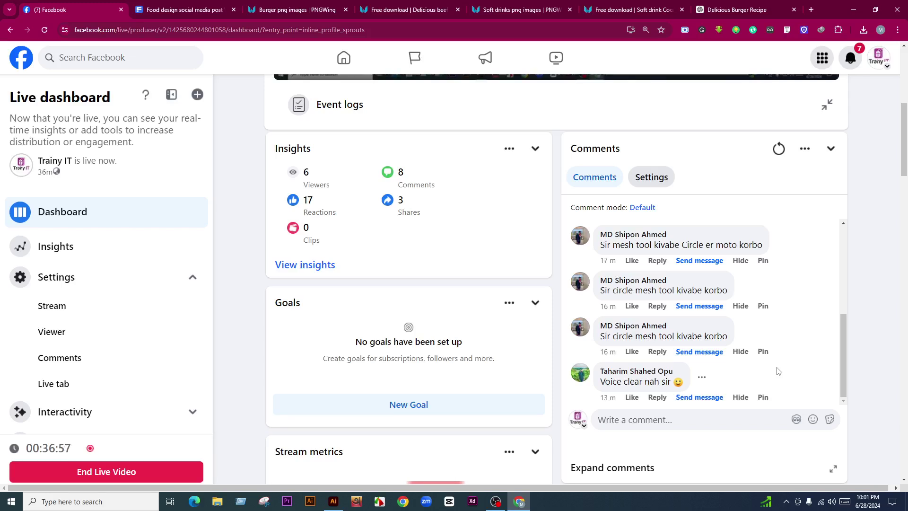
# Step: Return to Illustrator and select the BURGER headline inside the artboard
pyautogui.click(333, 503)
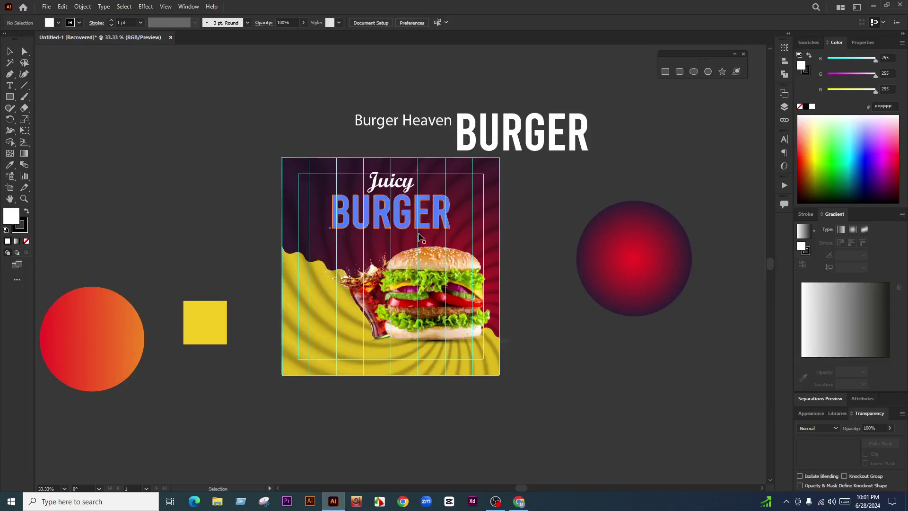
pyautogui.click(395, 222)
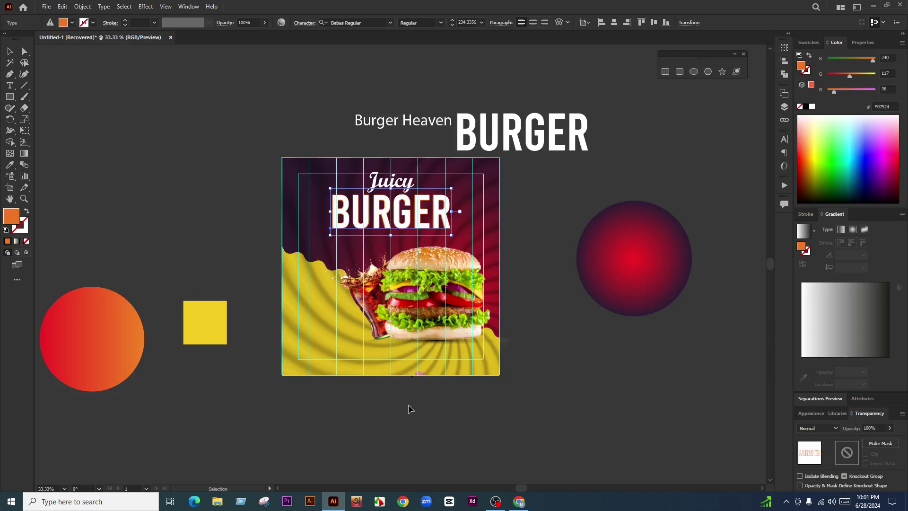
# Step: Check the speaker volume and review the preview, insights and comments on the Facebook live dashboard in the browser
pyautogui.click(520, 501)
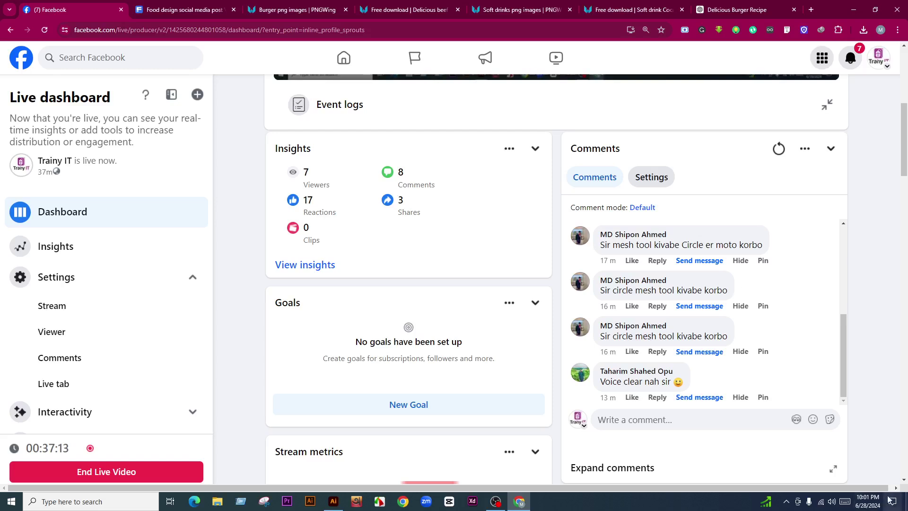
pyautogui.click(834, 499)
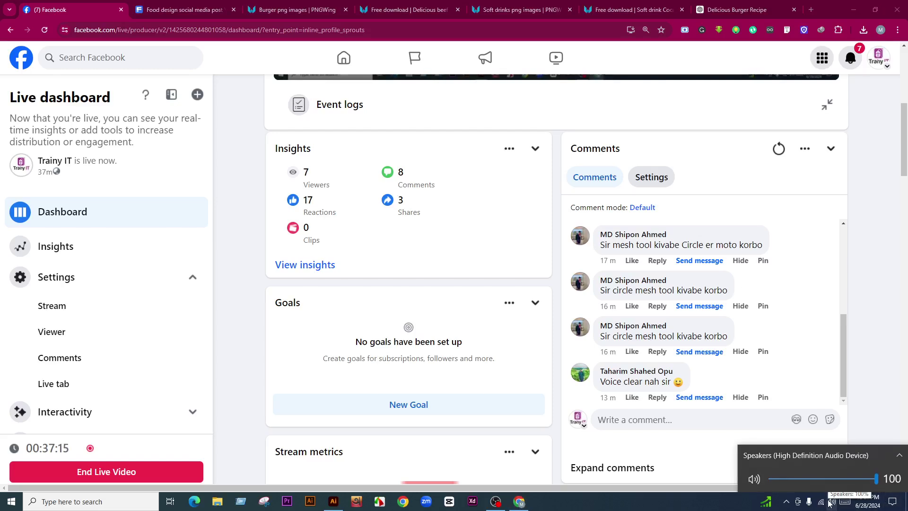
pyautogui.click(886, 408)
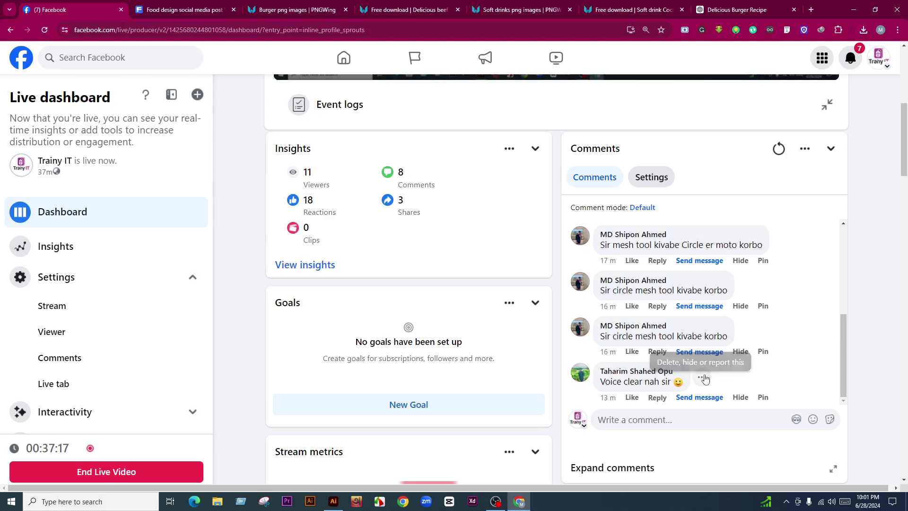
pyautogui.scroll(7, 448, 303)
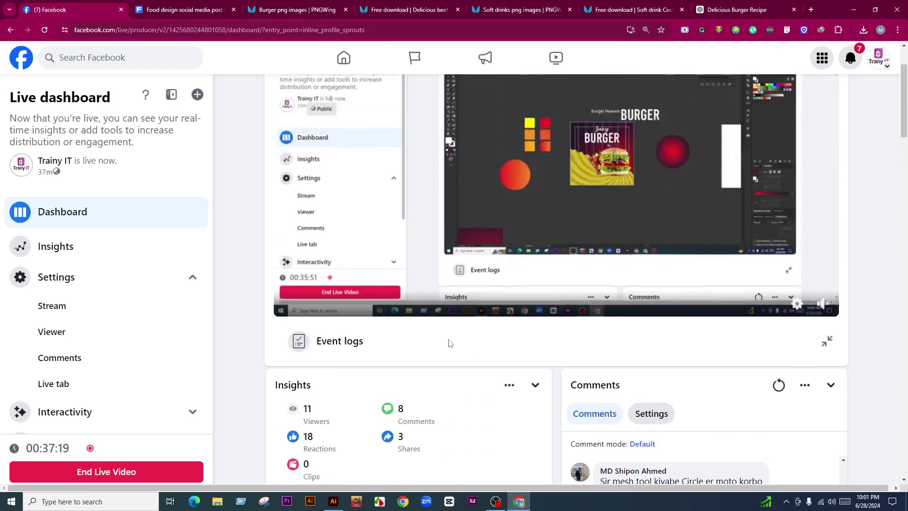
pyautogui.scroll(-3, 470, 328)
pyautogui.scroll(-4, 470, 328)
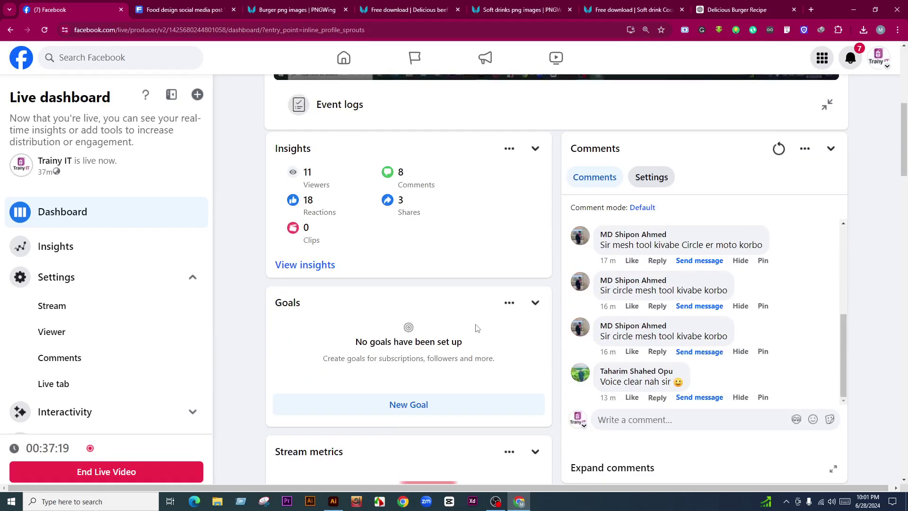
pyautogui.scroll(6, 476, 328)
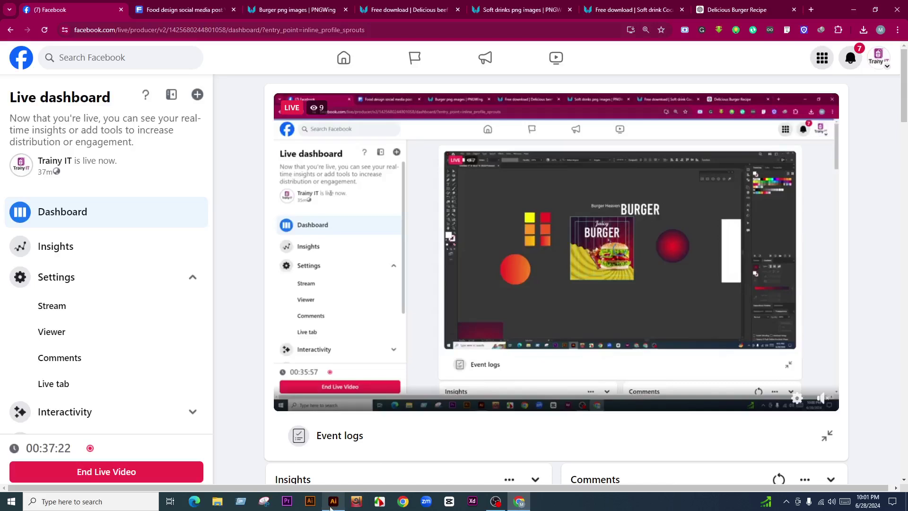
# Step: Back in Illustrator, select the artboard's BURGER headline and float its Appearance settings beside the artboard, enlarged to list every attribute
pyautogui.click(334, 502)
pyautogui.scroll(1, 543, 346)
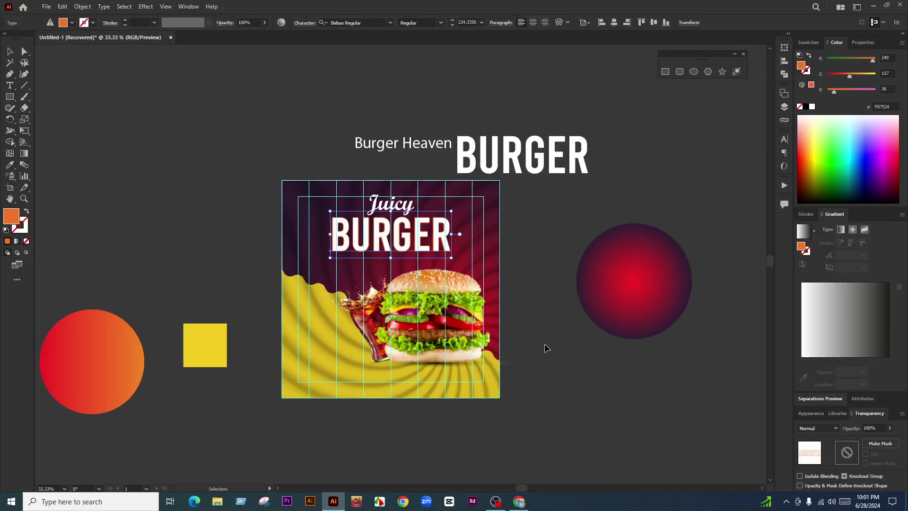
pyautogui.click(544, 345)
pyautogui.scroll(1, 418, 241)
pyautogui.click(412, 225)
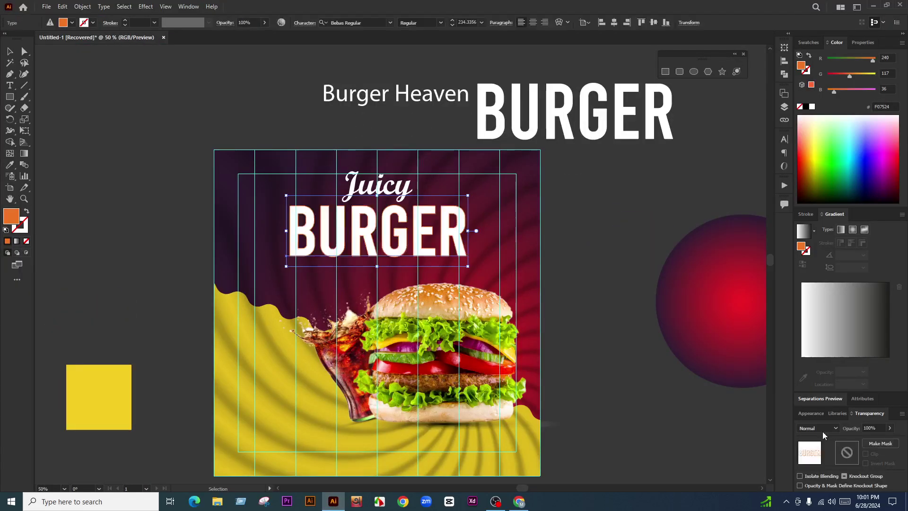
pyautogui.click(818, 414)
pyautogui.moveTo(811, 412); pyautogui.dragTo(565, 157)
pyautogui.moveTo(603, 233); pyautogui.dragTo(605, 379)
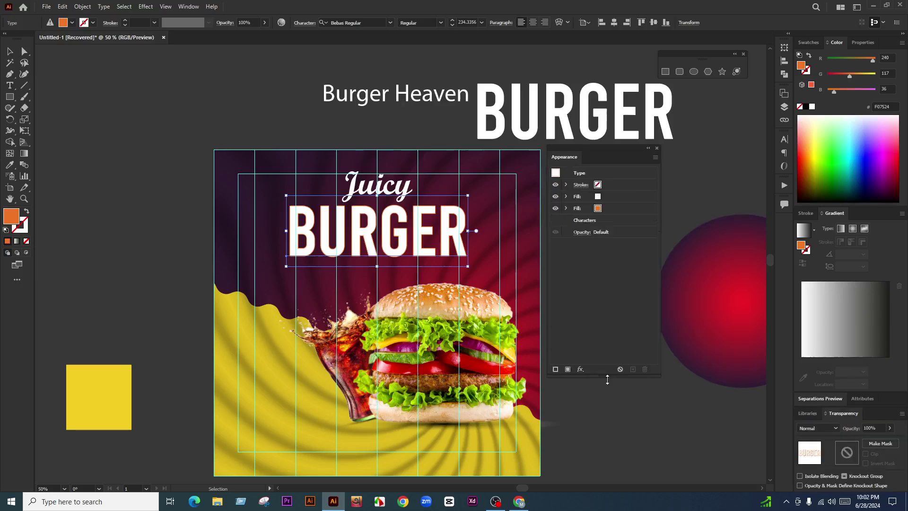
# Step: Recolour the upper fill of the BURGER headline with the yellow #F4CC21 sampled from the yellow square
pyautogui.click(601, 199)
pyautogui.click(9, 164)
pyautogui.click(102, 389)
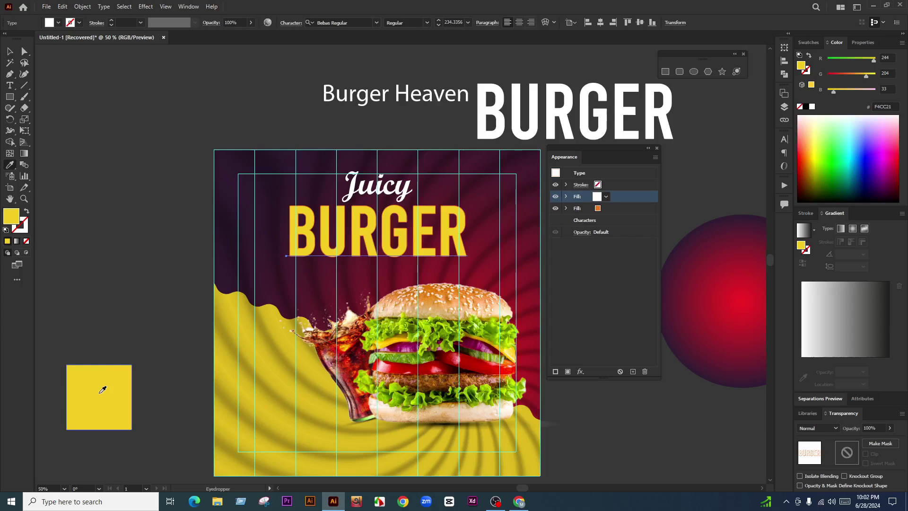
# Step: Set the lower fill of the BURGER headline to orange #F17C24 and expand that fill's attributes to show its Offset Path effect
pyautogui.click(610, 208)
pyautogui.hotkey('ctrl', '-')
pyautogui.scroll(-1, 385, 266)
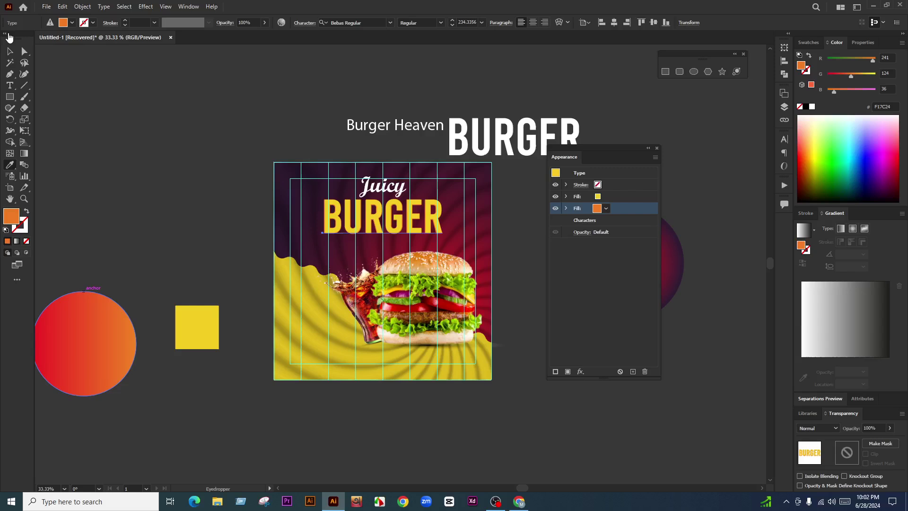
pyautogui.click(10, 51)
pyautogui.click(566, 208)
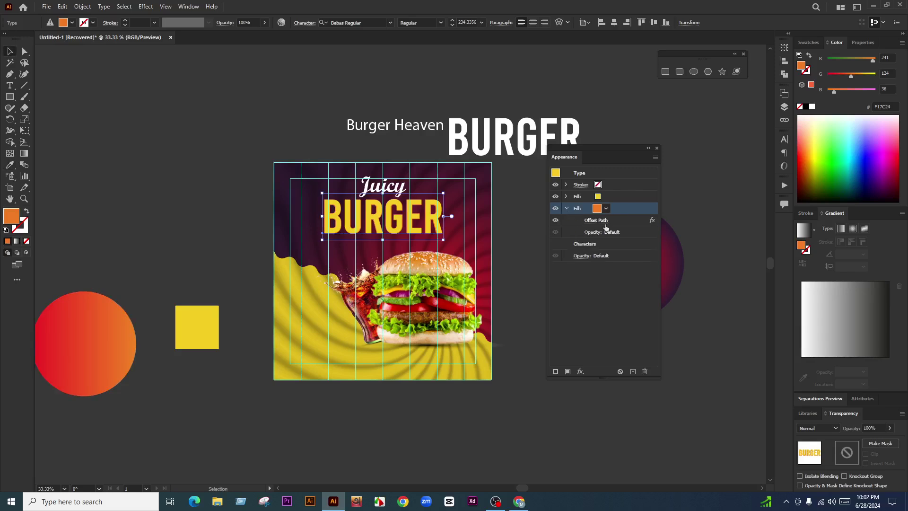
# Step: Check the Offset Path settings of the BURGER headline's lower orange fill and accept them
pyautogui.click(604, 222)
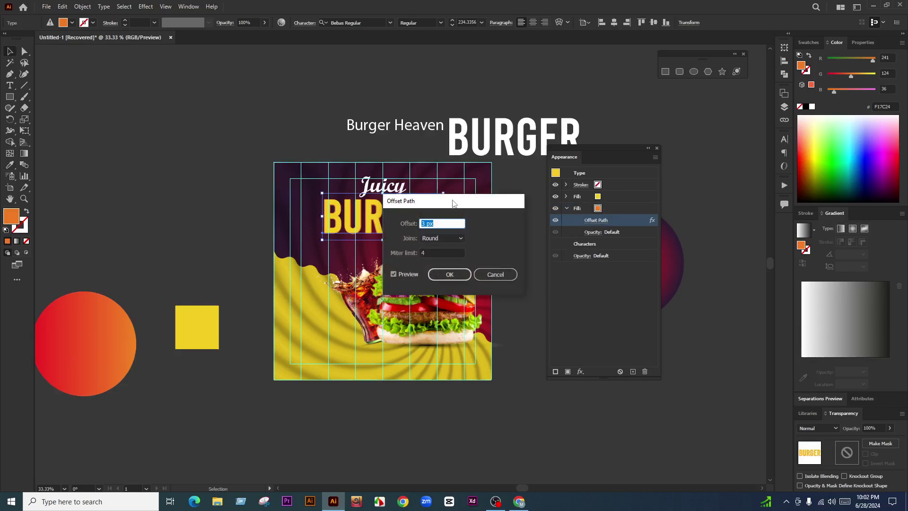
pyautogui.moveTo(453, 203); pyautogui.dragTo(573, 255)
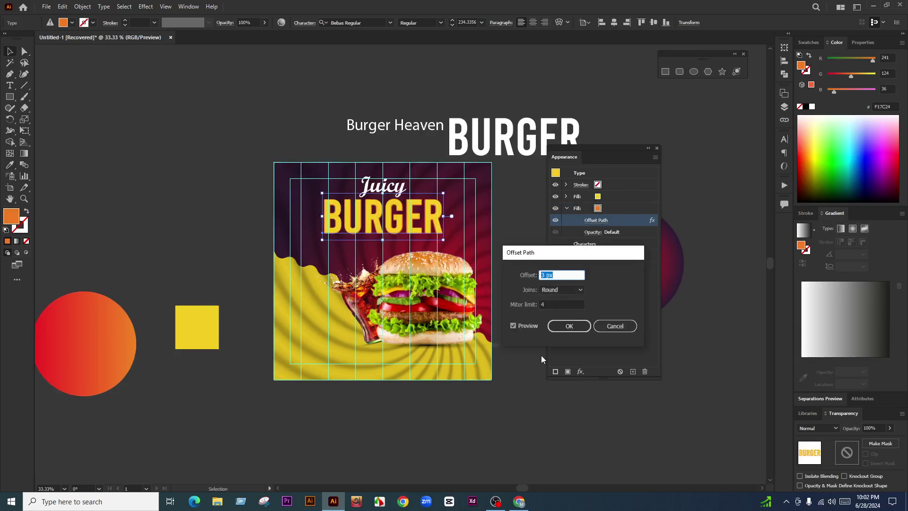
pyautogui.click(586, 331)
# Step: Start a Distort & Transform Transform effect on the headline's orange fill, with its settings clear of the artboard
pyautogui.click(582, 372)
pyautogui.moveTo(615, 180)
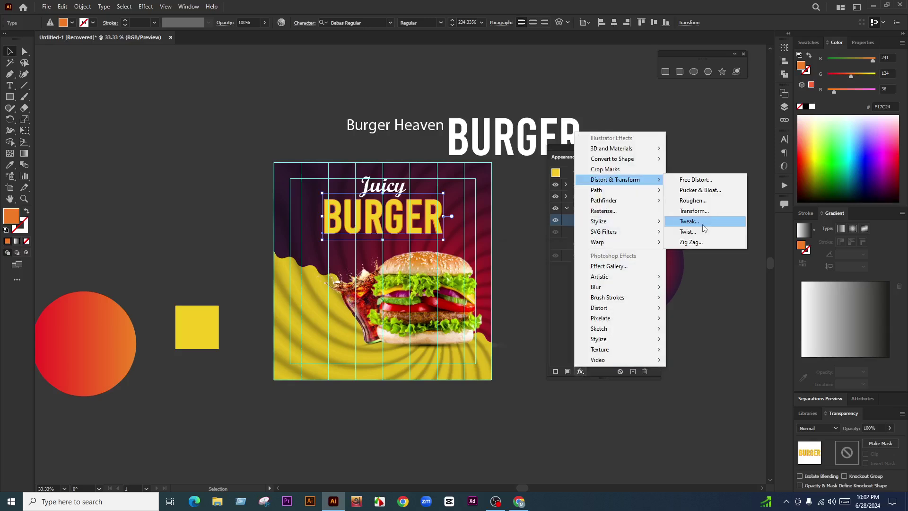
pyautogui.click(705, 215)
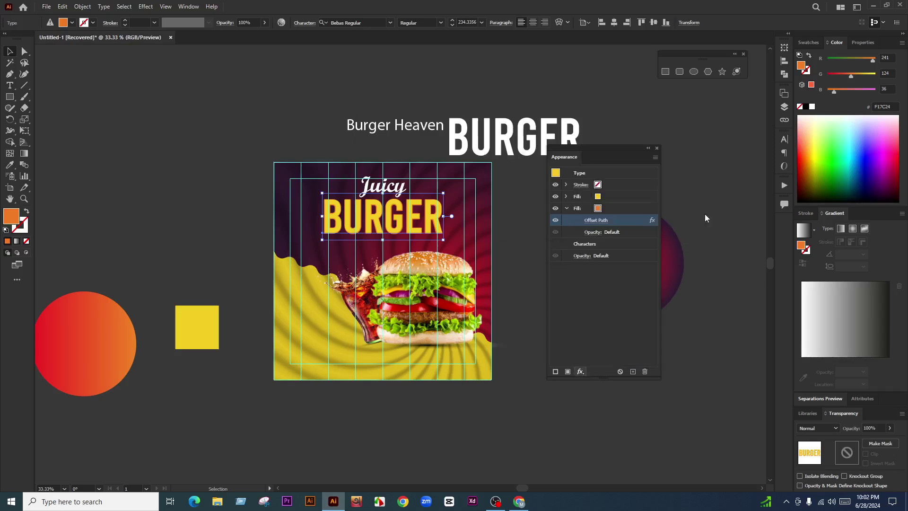
pyautogui.moveTo(427, 106); pyautogui.dragTo(666, 99)
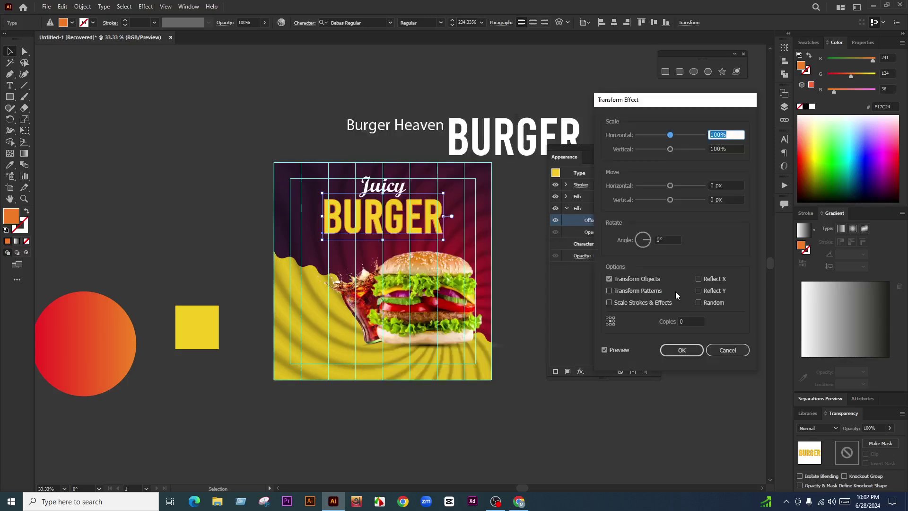
# Step: Try 4 copies in the Transform effect and return the copies to 0
pyautogui.click(690, 325)
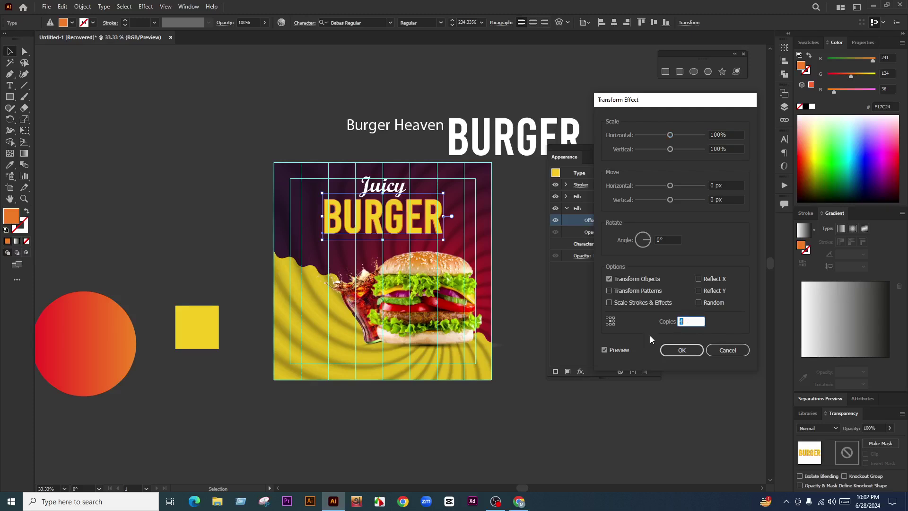
pyautogui.press('Down')
pyautogui.press('Down')
pyautogui.press('Down')
pyautogui.press('Down')
# Step: Try scaling the orange fill to 102% horizontally and 105% vertically, and reset both scales to 100%
pyautogui.click(732, 134)
pyautogui.press('Up')
pyautogui.press('Up')
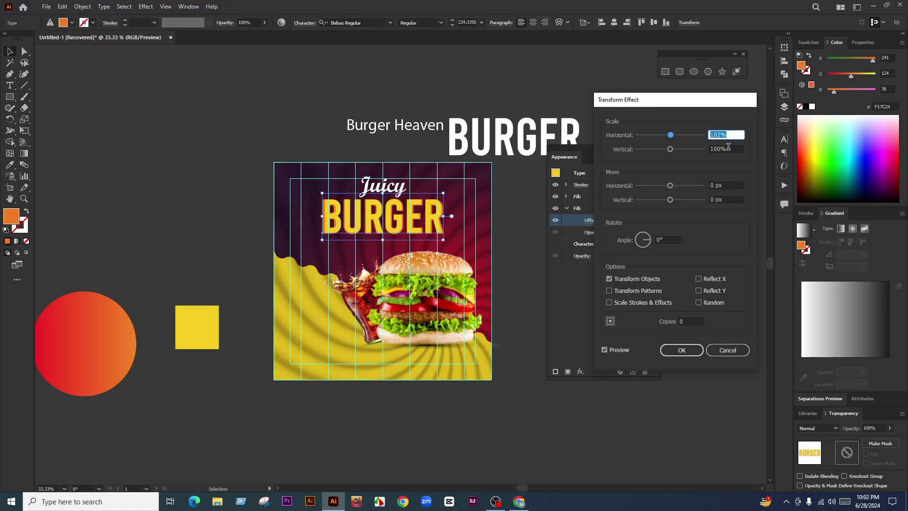
pyautogui.click(727, 150)
pyautogui.press('Up')
pyautogui.press('Up')
pyautogui.press('Up')
pyautogui.press('Up')
pyautogui.press('Down')
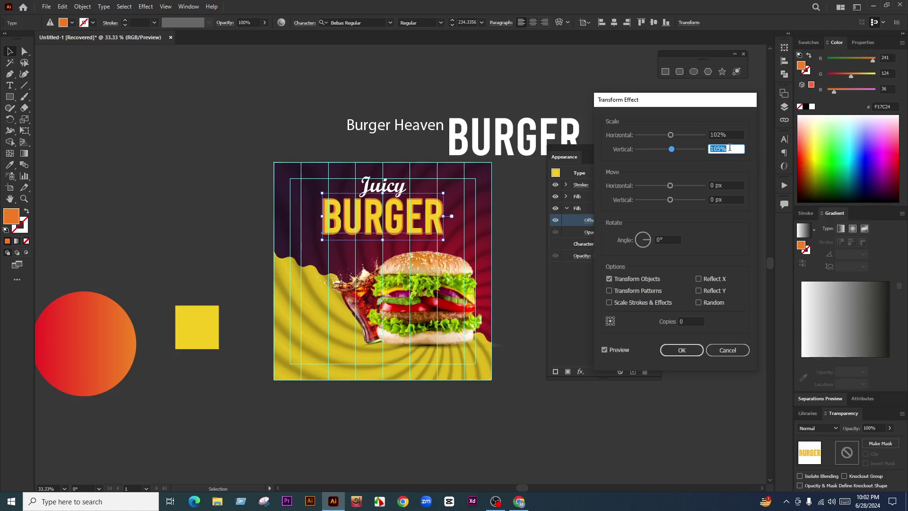
pyautogui.press('Down')
pyautogui.press('Down')
pyautogui.press('Down')
pyautogui.press('Down')
pyautogui.click(730, 135)
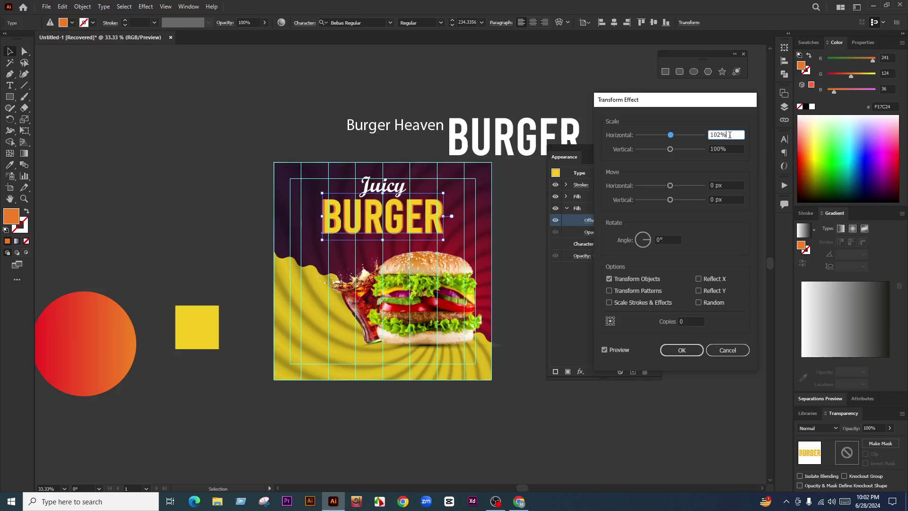
pyautogui.press('Down')
pyautogui.press('Down')
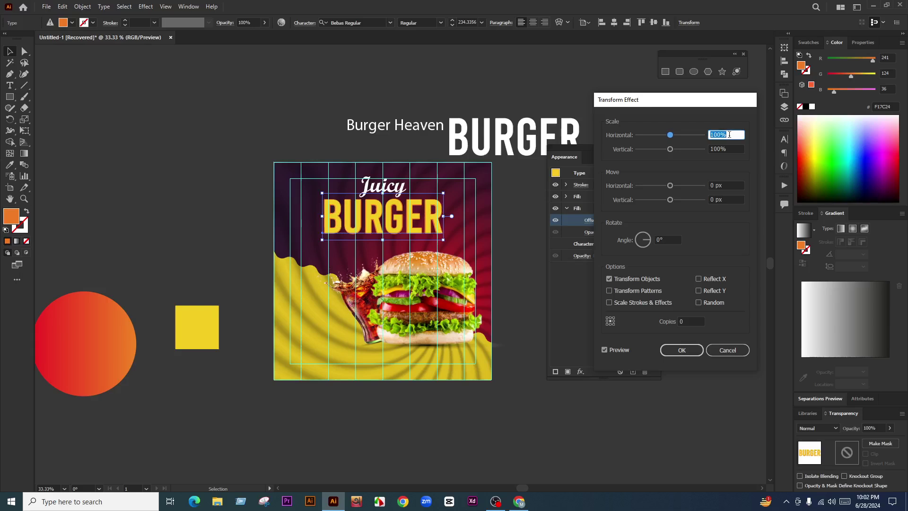
# Step: Set the Transform effect's move to 3 px horizontally and 2 px vertically
pyautogui.click(724, 184)
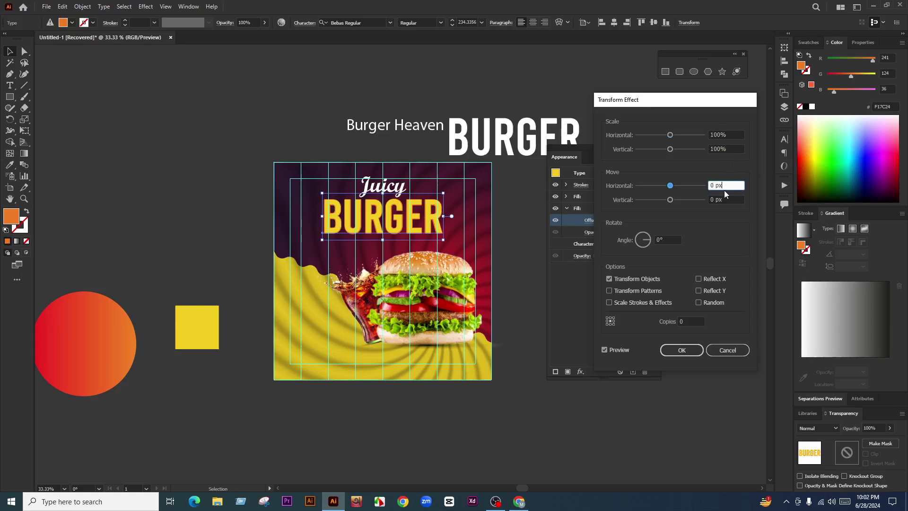
pyautogui.press('Up')
pyautogui.press('Up')
pyautogui.click(724, 199)
pyautogui.press('Up')
pyautogui.press('Up')
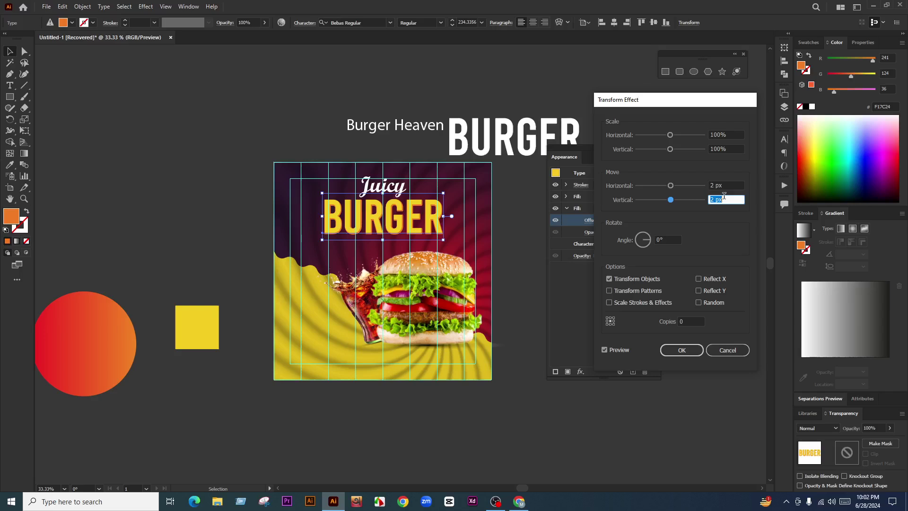
pyautogui.click(726, 185)
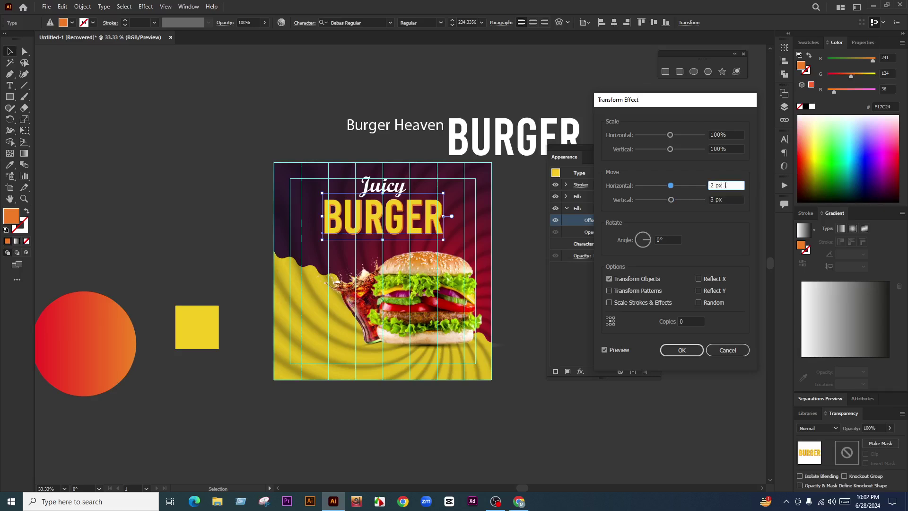
pyautogui.press('Up')
pyautogui.press('Up')
pyautogui.click(725, 200)
pyautogui.press('Down')
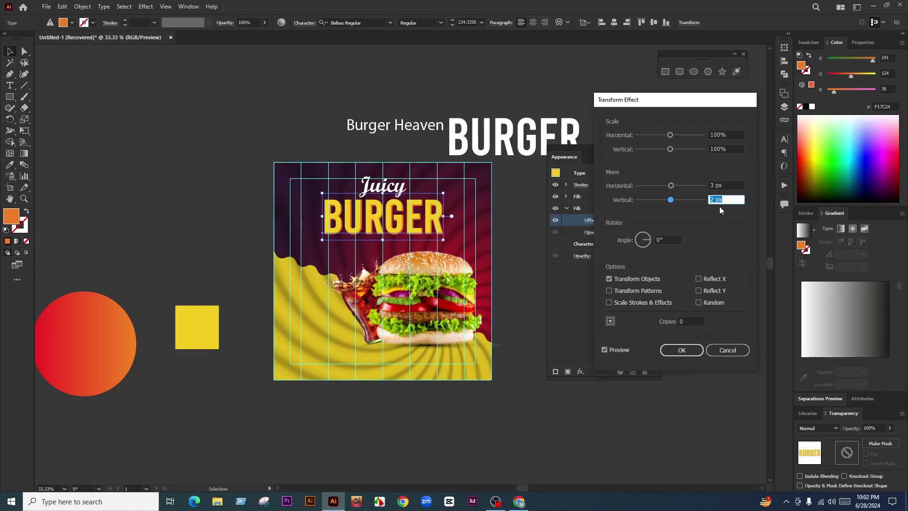
# Step: Try a slight rotation of the orange fill in the Transform effect and reset the angle to 0°
pyautogui.click(669, 238)
pyautogui.press('Down')
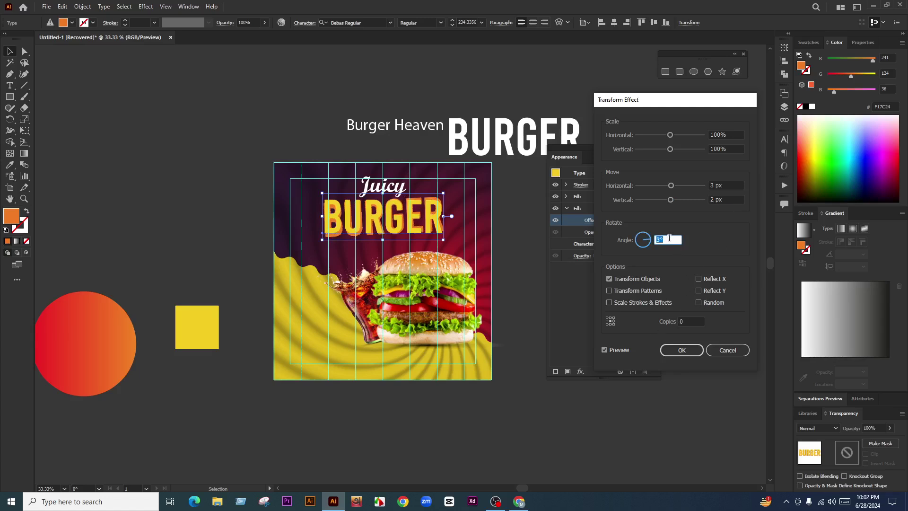
pyautogui.press('Up')
# Step: Test different copy counts for the orange extrusion, settle on a low one and apply the Transform effect
pyautogui.click(686, 322)
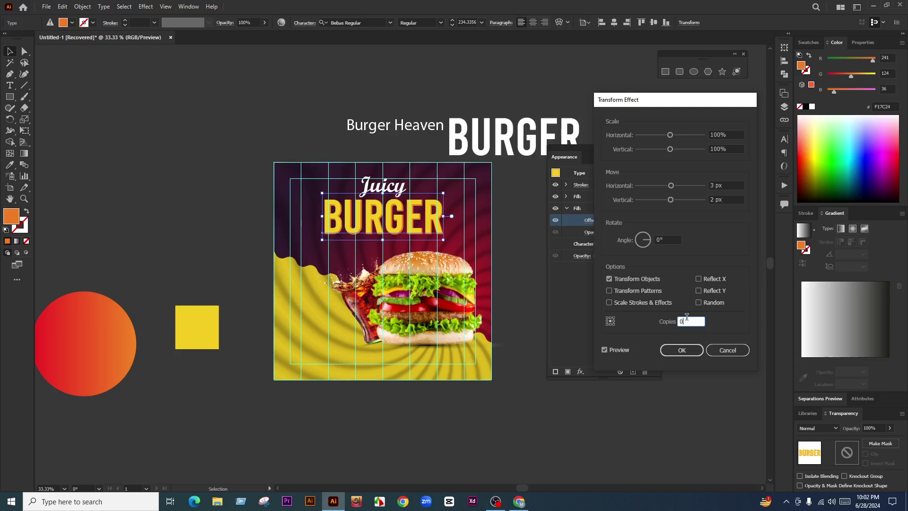
pyautogui.press('Up')
pyautogui.press('Up')
pyautogui.press('Up')
pyautogui.press('Up')
pyautogui.press('Up')
pyautogui.press('Up')
pyautogui.press('Up')
pyautogui.press('Up')
pyautogui.press('Up')
pyautogui.press('Up')
pyautogui.press('Up')
pyautogui.press('Up')
pyautogui.press('Down')
pyautogui.press('Down')
pyautogui.press('Down')
pyautogui.press('Down')
pyautogui.press('Down')
pyautogui.press('Down')
pyautogui.press('Down')
pyautogui.press('Down')
pyautogui.press('Down')
pyautogui.press('Down')
pyautogui.press('Down')
pyautogui.press('Down')
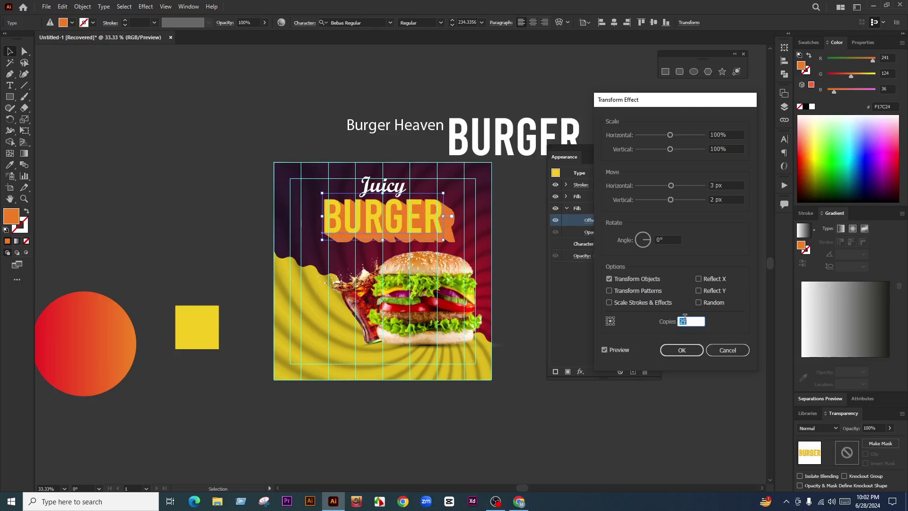
pyautogui.press('Up')
pyautogui.press('Up')
pyautogui.press('Up')
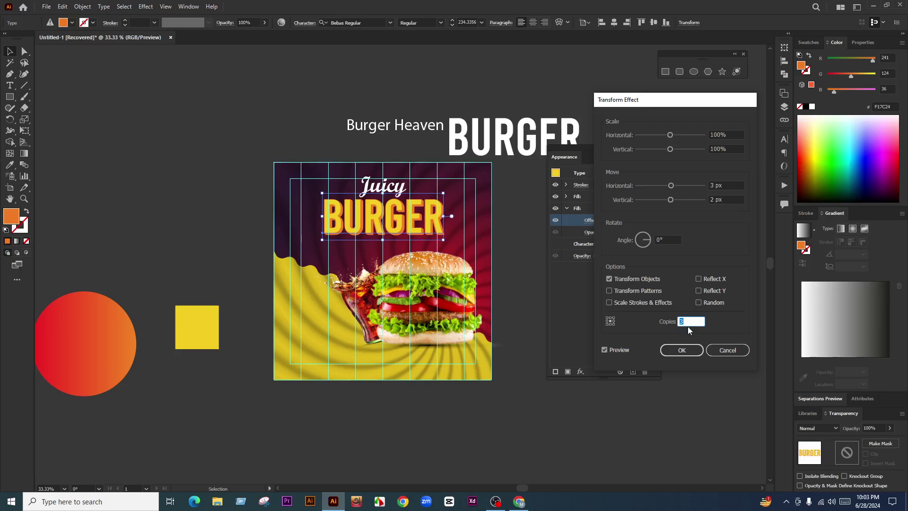
pyautogui.press('Down')
pyautogui.click(683, 352)
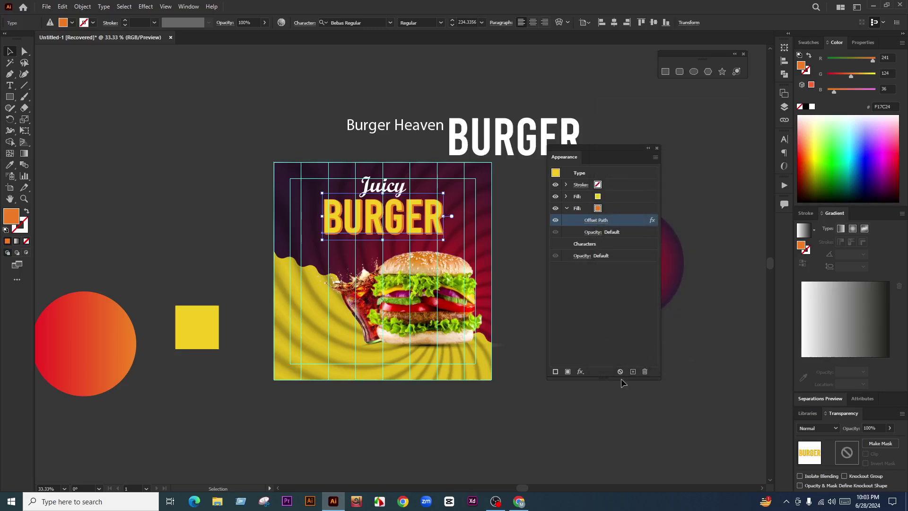
# Step: Review the preview, insights and comments on the Facebook live dashboard in the browser and return to Illustrator
pyautogui.click(526, 507)
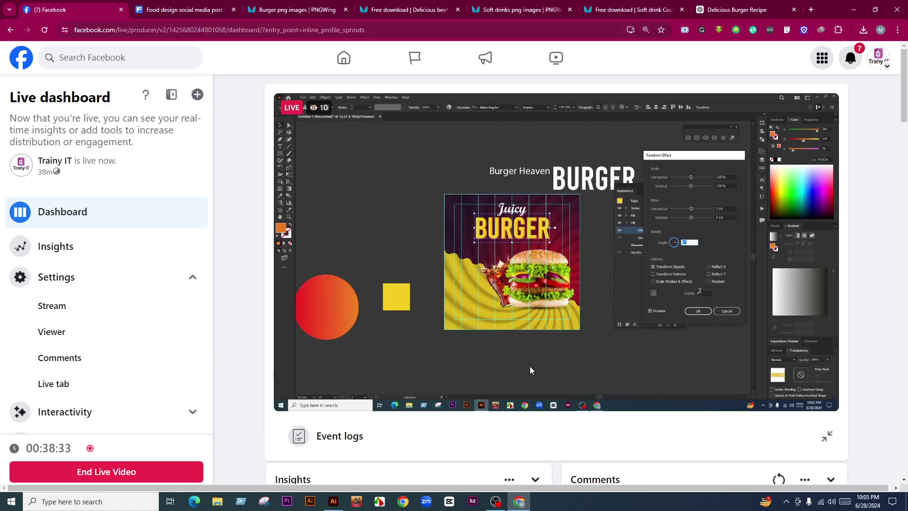
pyautogui.scroll(-7, 523, 318)
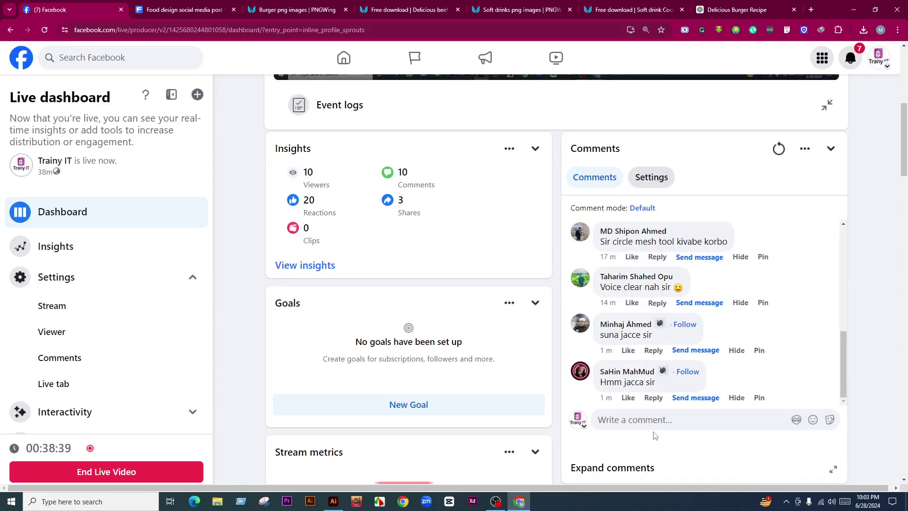
pyautogui.click(333, 501)
# Step: Inspect the transformed BURGER headline up close, reselect it and make its lower orange fill the active attribute
pyautogui.click(529, 278)
pyautogui.scroll(2, 385, 218)
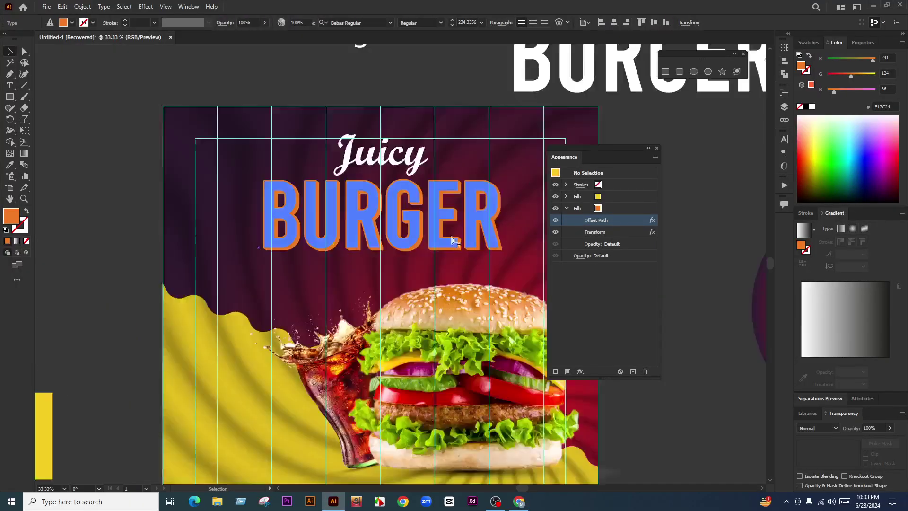
pyautogui.scroll(-1, 537, 313)
pyautogui.scroll(1, 553, 326)
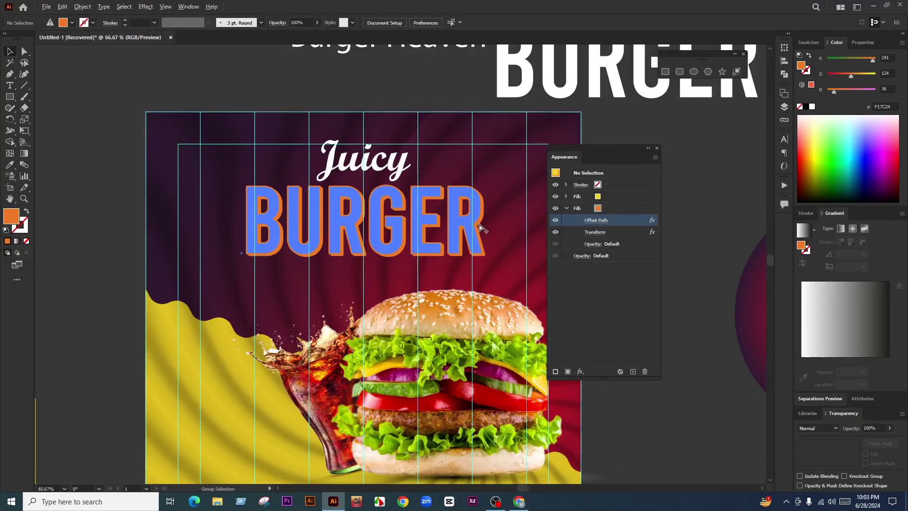
pyautogui.click(450, 240)
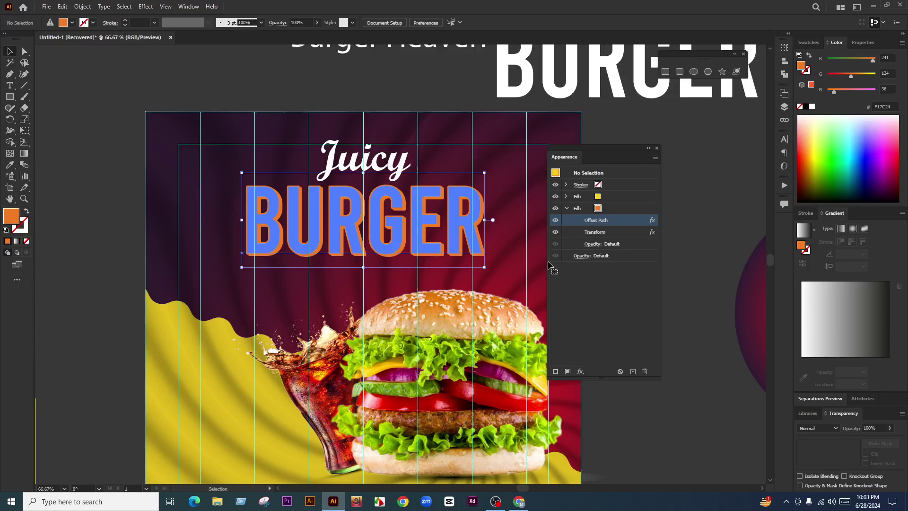
pyautogui.click(619, 207)
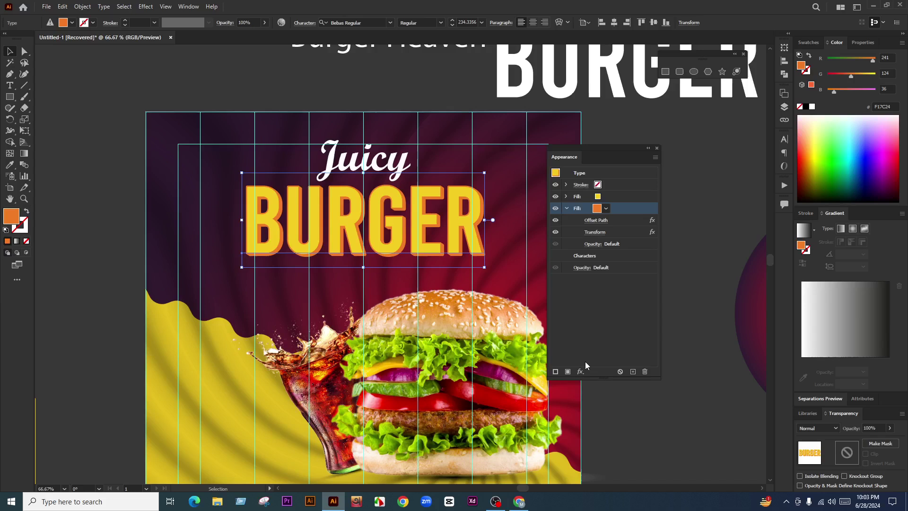
pyautogui.doubleClick(436, 205)
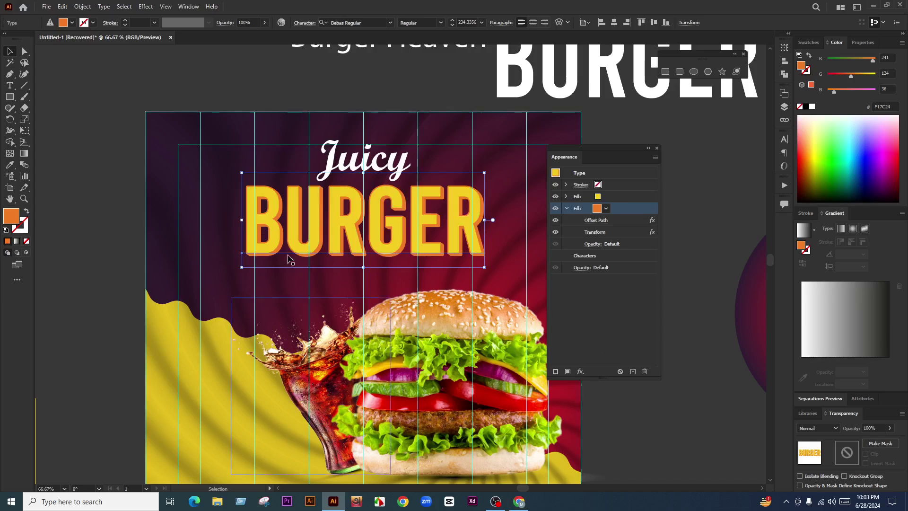
# Step: Examine how the layered BURGER headline looks within the whole post at different magnifications and with nothing selected
pyautogui.scroll(-1, 360, 271)
pyautogui.hotkey('ctrl', '-')
pyautogui.hotkey('ctrl', '-')
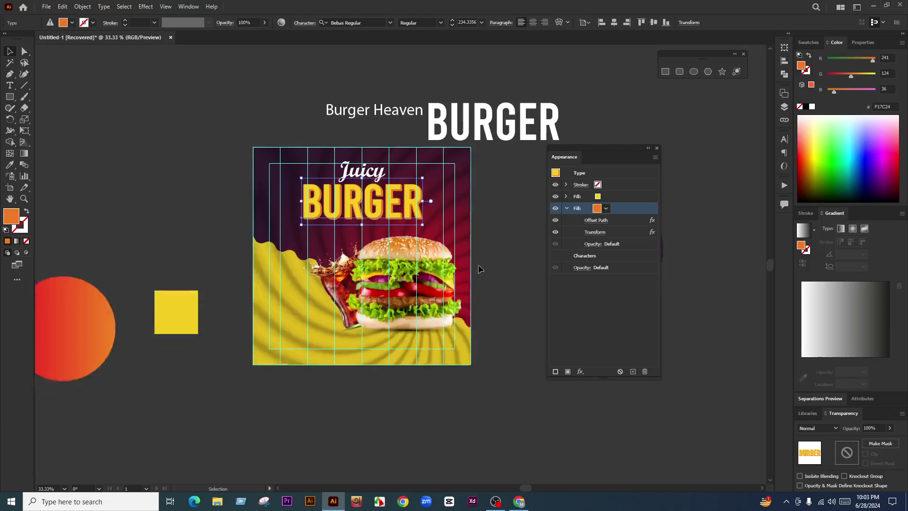
pyautogui.hotkey('ctrl', '+')
pyautogui.hotkey('ctrl', '-')
pyautogui.hotkey('ctrl', '-')
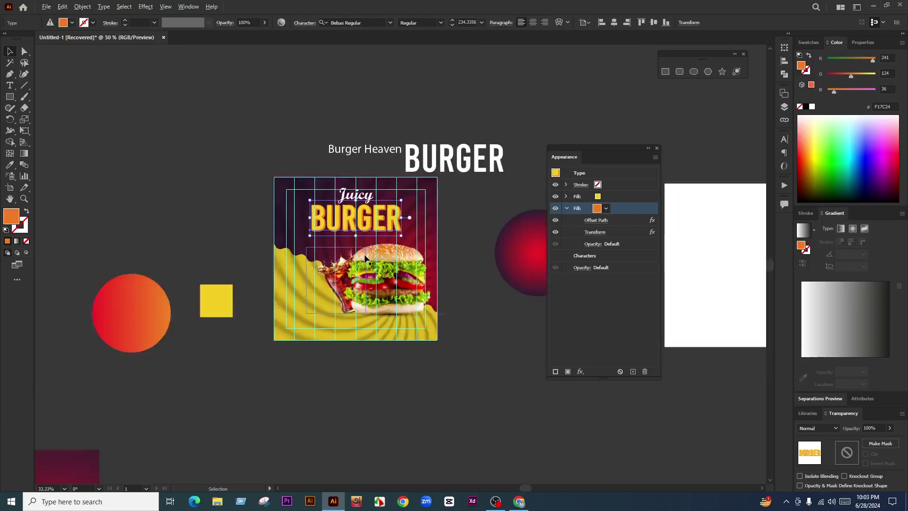
pyautogui.hotkey('ctrl', '+')
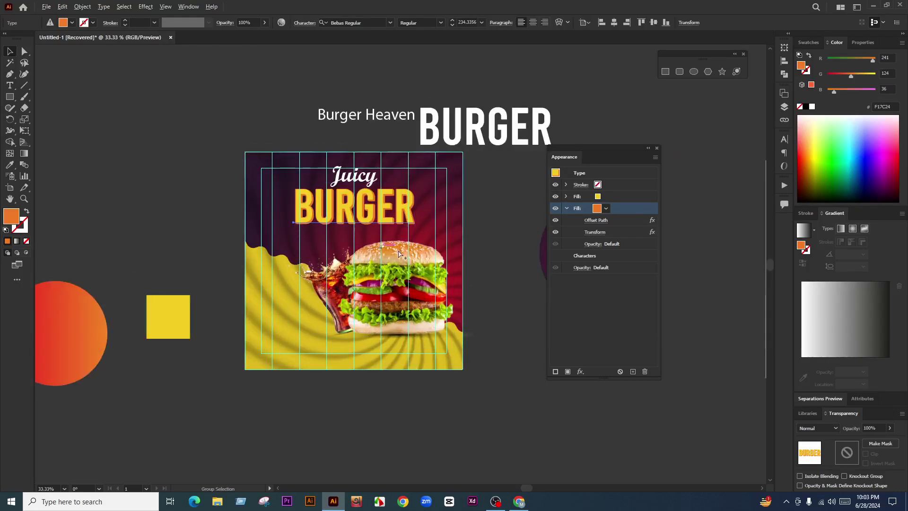
pyautogui.scroll(1, 398, 251)
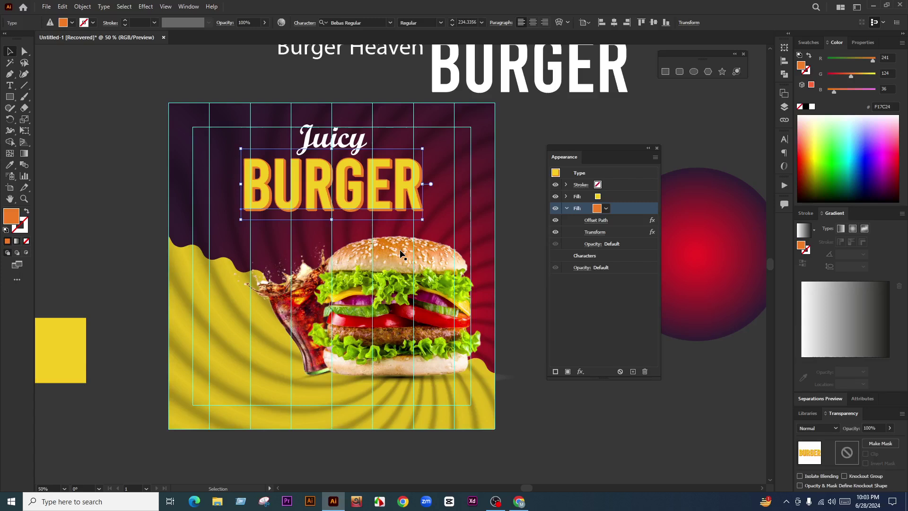
pyautogui.click(525, 211)
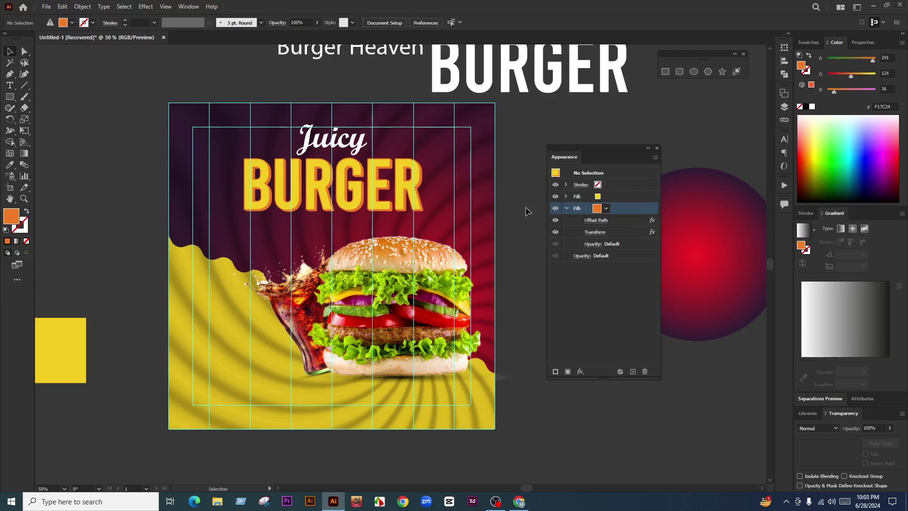
pyautogui.moveTo(521, 253); pyautogui.dragTo(534, 253)
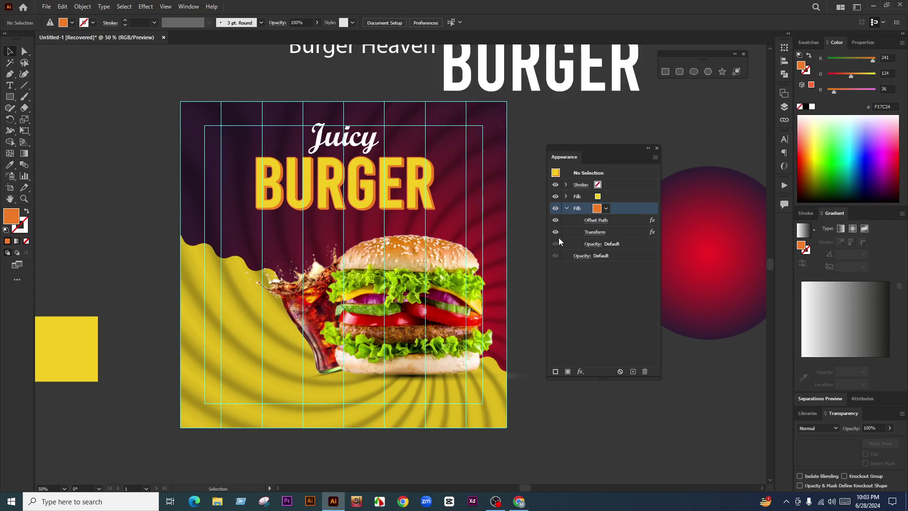
# Step: Try the Accented Edges, Angled Strokes and Crosshatch effects on the BURGER headline's orange fill, with Crosshatch stroke length 30 and sharpness 11
pyautogui.click(395, 202)
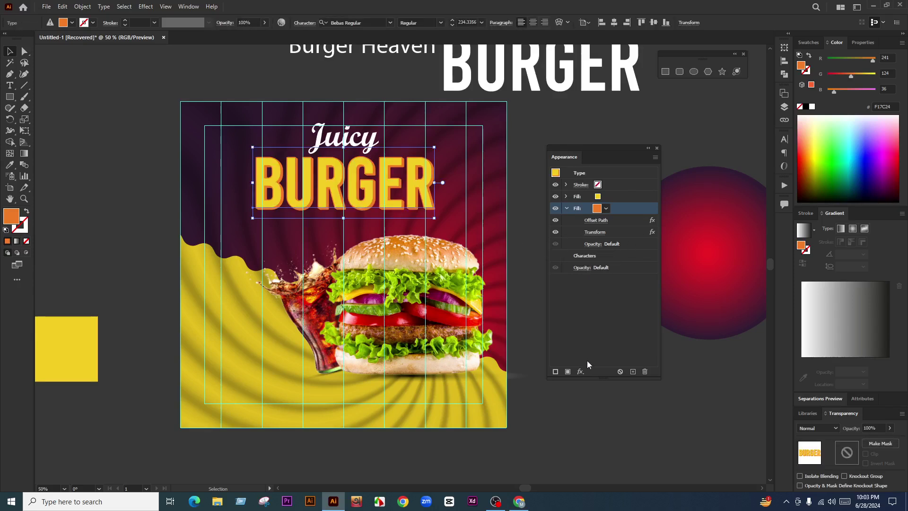
pyautogui.click(581, 372)
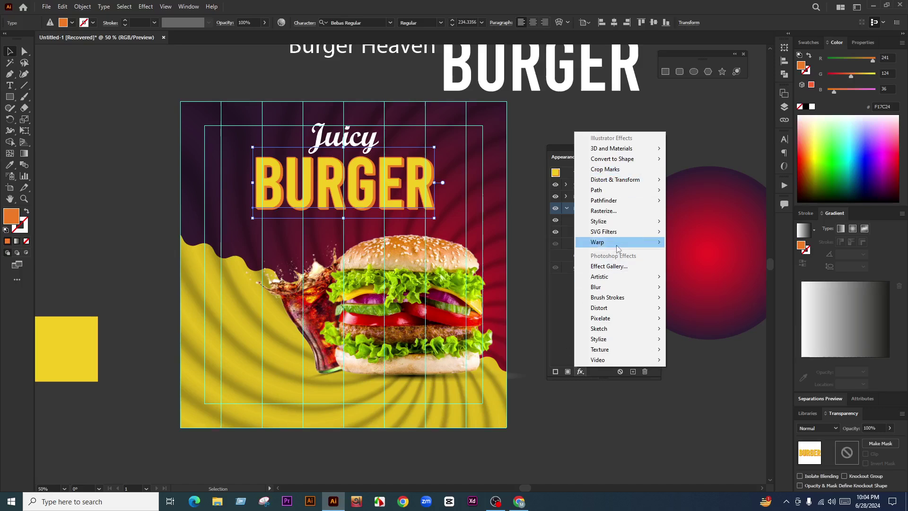
pyautogui.moveTo(615, 247)
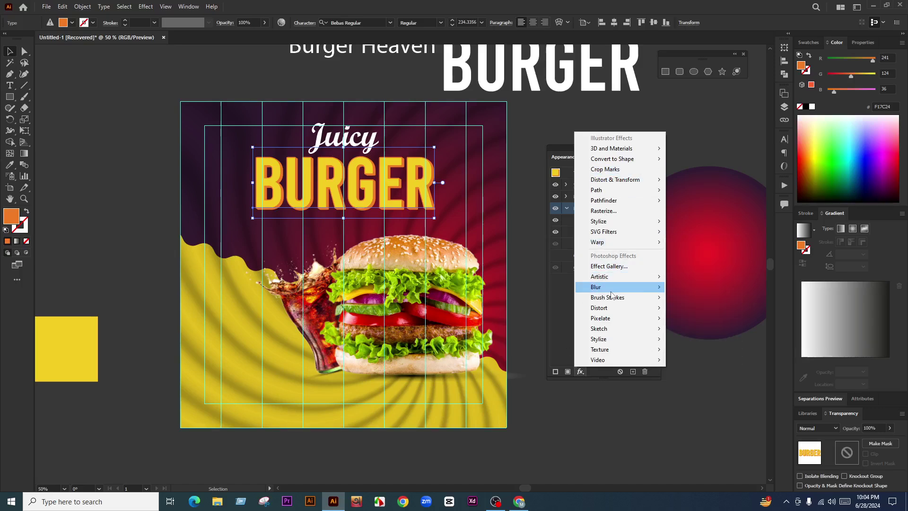
pyautogui.moveTo(616, 292)
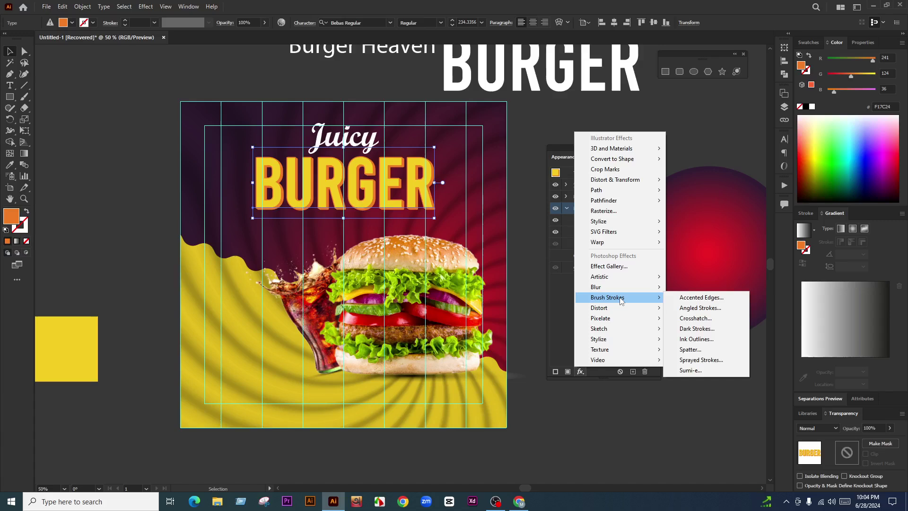
pyautogui.click(696, 298)
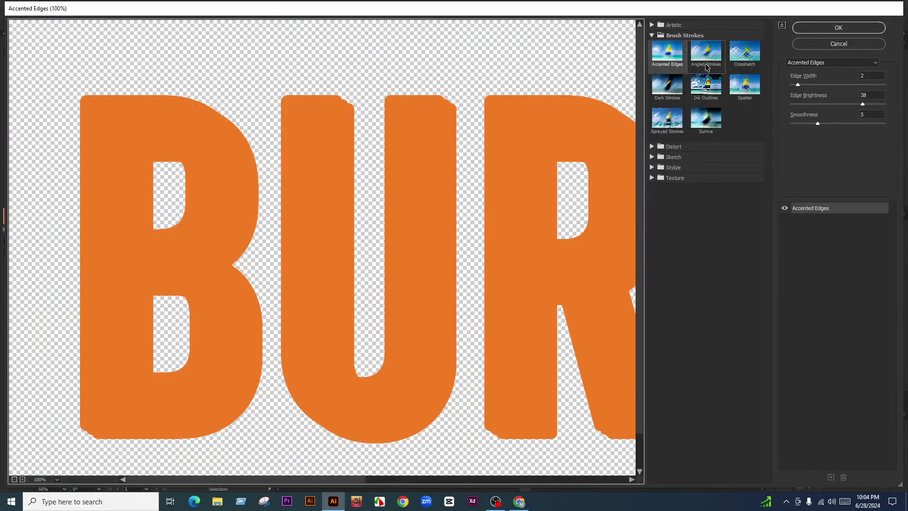
pyautogui.click(706, 54)
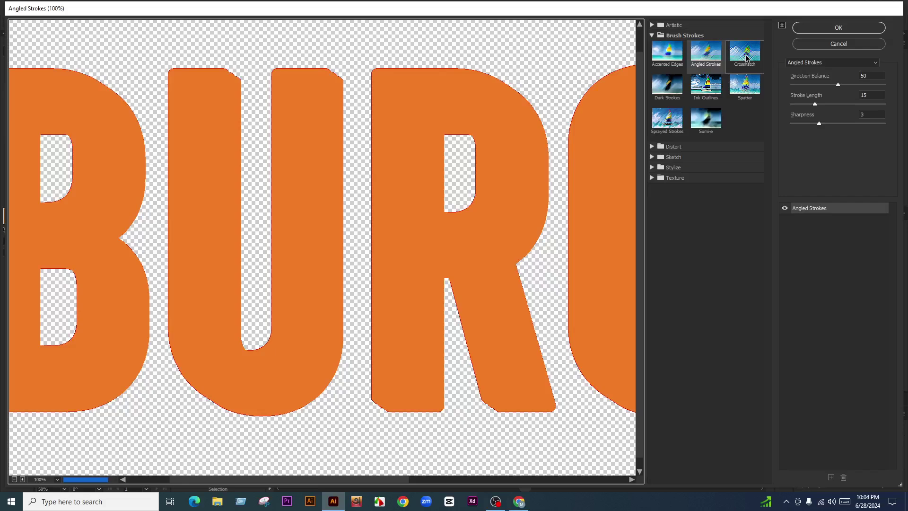
pyautogui.click(747, 58)
pyautogui.moveTo(804, 85)
pyautogui.mouseDown()
pyautogui.moveTo(845, 85)
pyautogui.moveTo(825, 106)
pyautogui.moveTo(842, 107)
pyautogui.mouseUp()
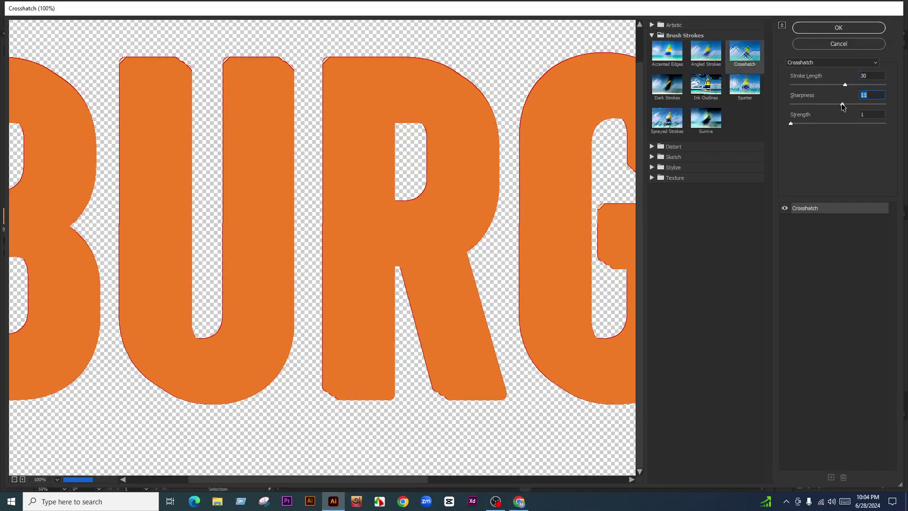
# Step: Apply the Sprayed Strokes effect with a spray radius of 15 to the headline's orange fill
pyautogui.click(667, 118)
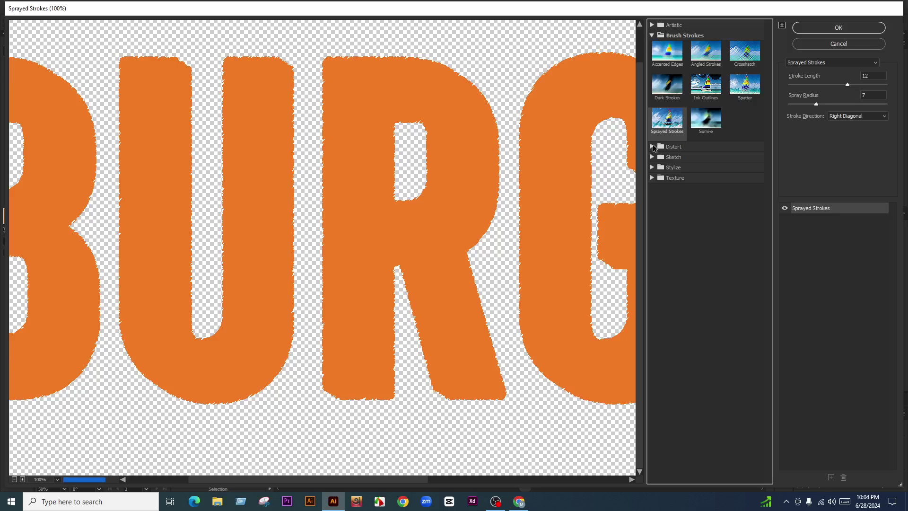
pyautogui.moveTo(817, 104)
pyautogui.mouseDown()
pyautogui.moveTo(842, 107)
pyautogui.moveTo(853, 85)
pyautogui.mouseUp()
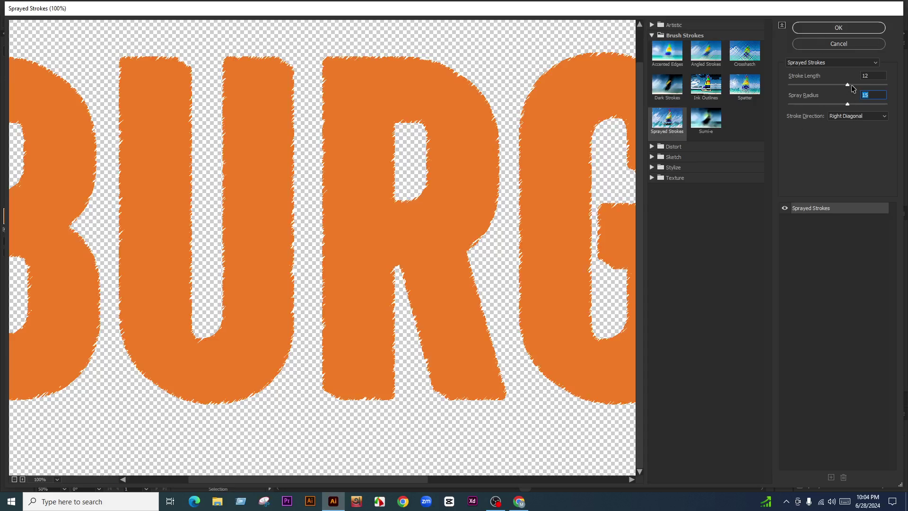
pyautogui.click(828, 28)
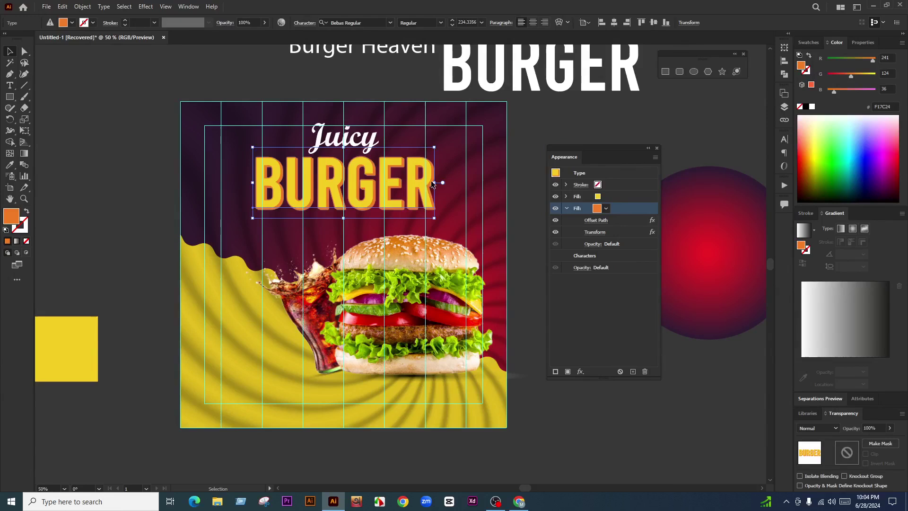
# Step: Inspect the sprayed letter edges up close and delete the Sprayed Strokes effect from the orange fill
pyautogui.scroll(5, 430, 181)
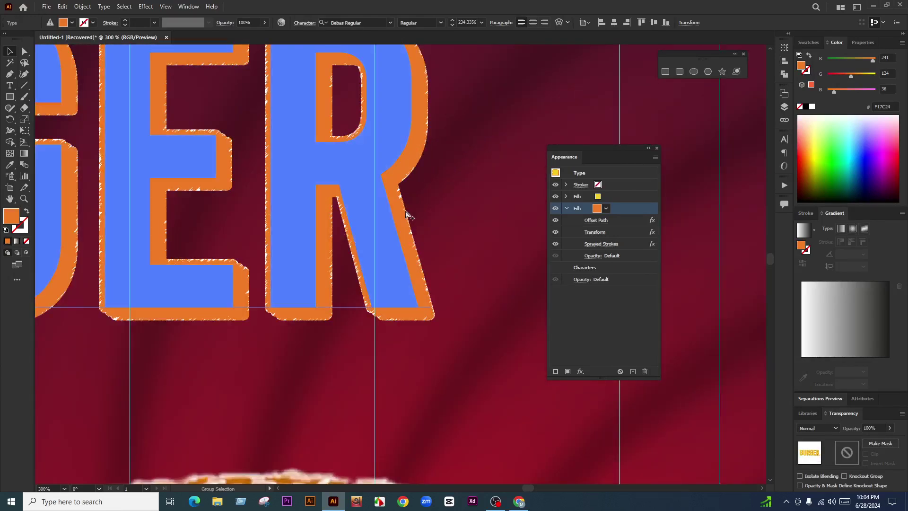
pyautogui.click(624, 244)
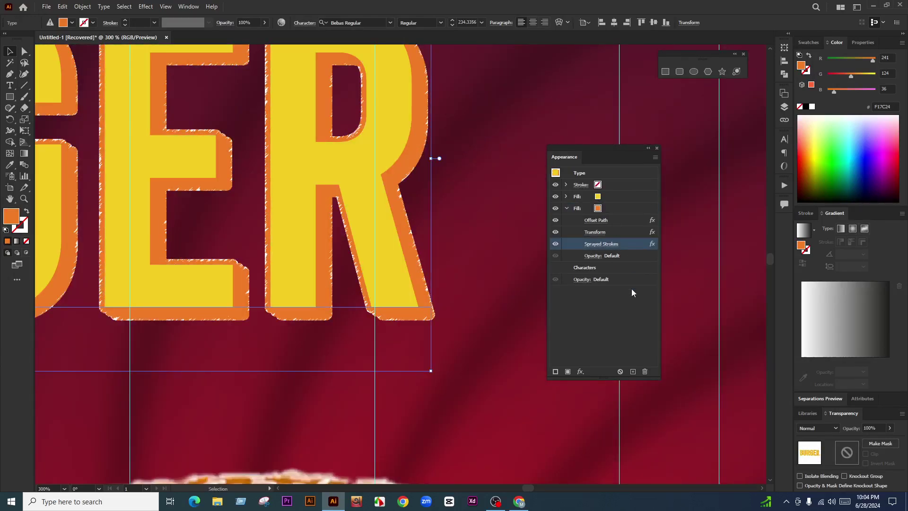
pyautogui.click(646, 372)
# Step: Try the Multiply blending mode on the headline's orange fill and undo it
pyautogui.click(613, 209)
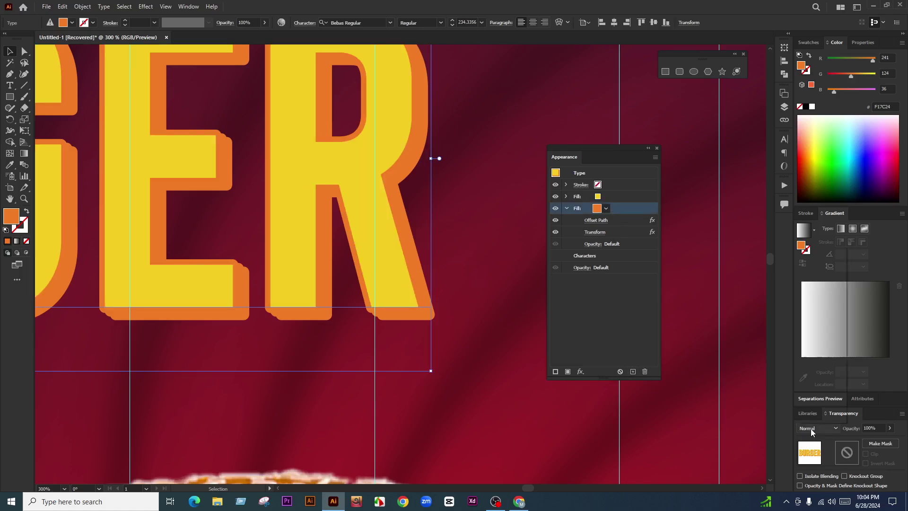
pyautogui.click(811, 429)
pyautogui.click(821, 275)
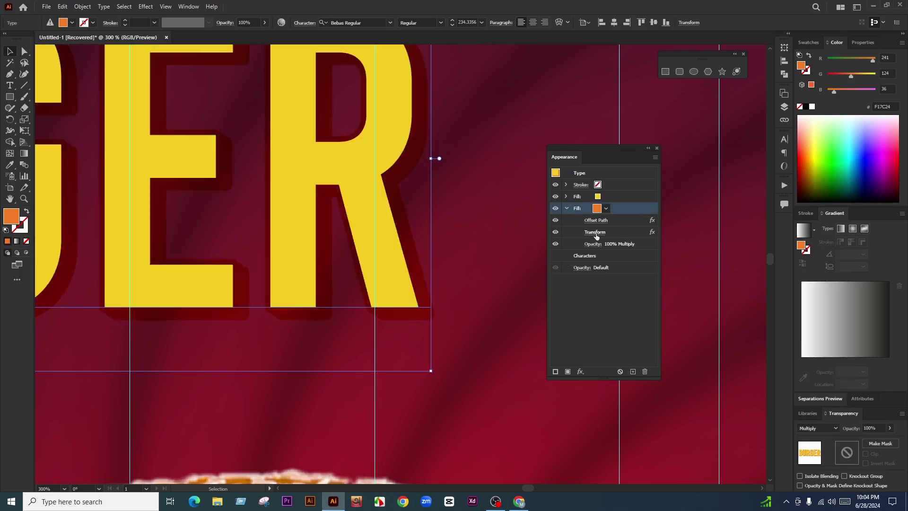
pyautogui.hotkey('ctrl', 'z')
# Step: Duplicate the headline's orange fill and colour the lower copy dark grey (#383838), sampled from the empty canvas
pyautogui.hotkey('ctrl', '1')
pyautogui.click(633, 371)
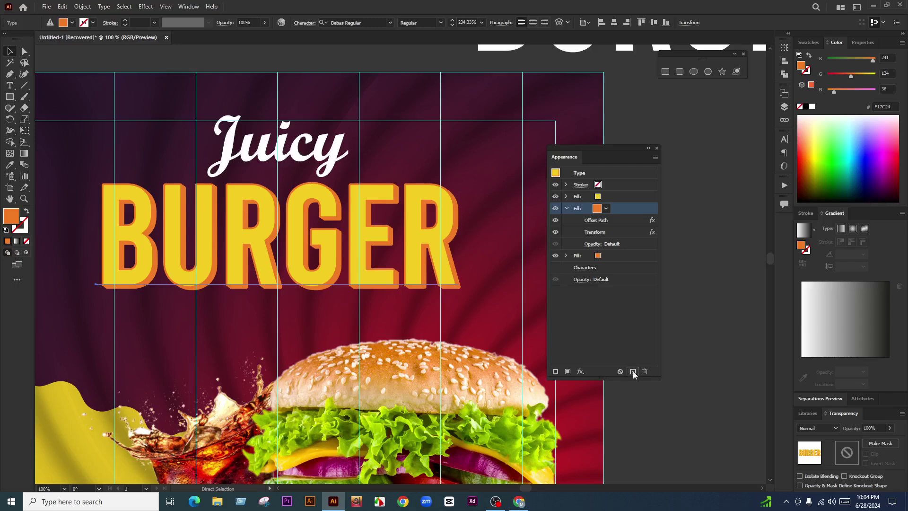
pyautogui.click(615, 255)
pyautogui.press('i')
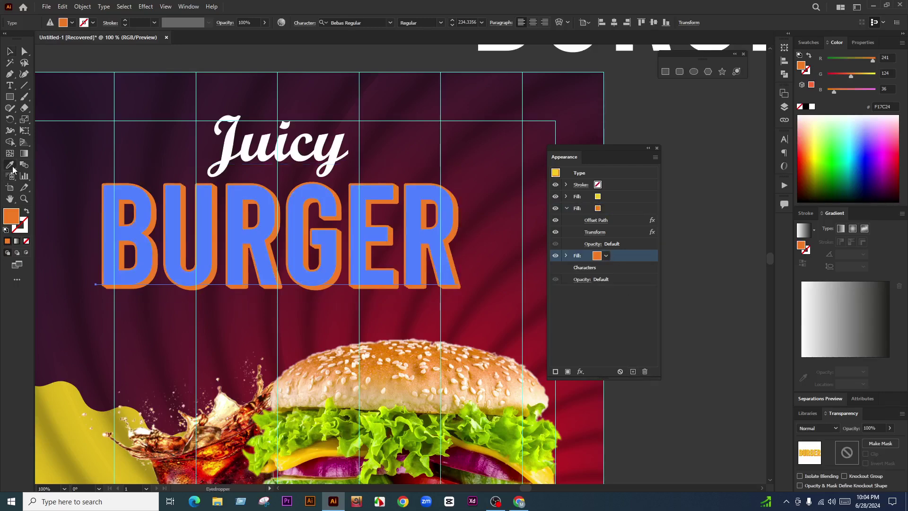
pyautogui.hotkey('ctrl', '-')
pyautogui.hotkey('ctrl', '-')
pyautogui.hotkey('ctrl', '-')
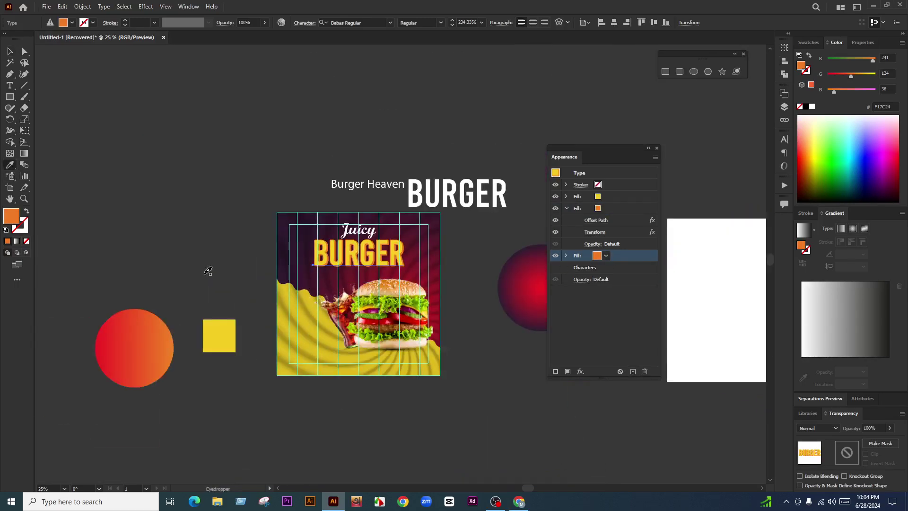
pyautogui.click(207, 269)
# Step: Test a 10 px Offset Path on the headline's dark grey fill, discard that change and delete the grey fill
pyautogui.press('v')
pyautogui.hotkey('ctrl', '+')
pyautogui.hotkey('ctrl', '+')
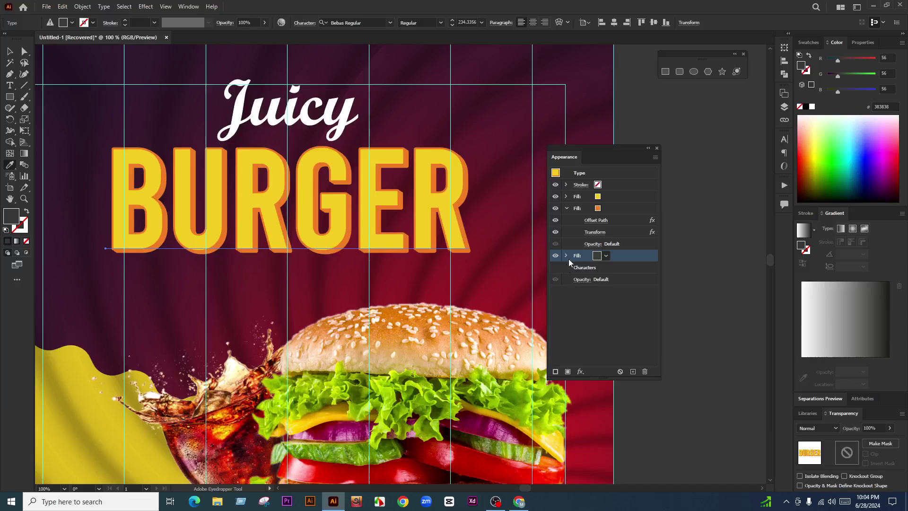
pyautogui.click(567, 256)
pyautogui.click(597, 268)
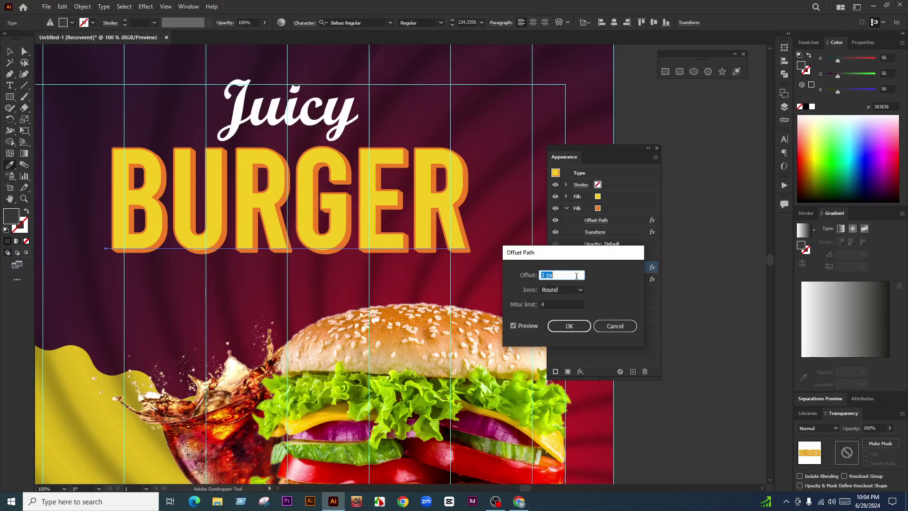
pyautogui.press('Up')
pyautogui.press('Up')
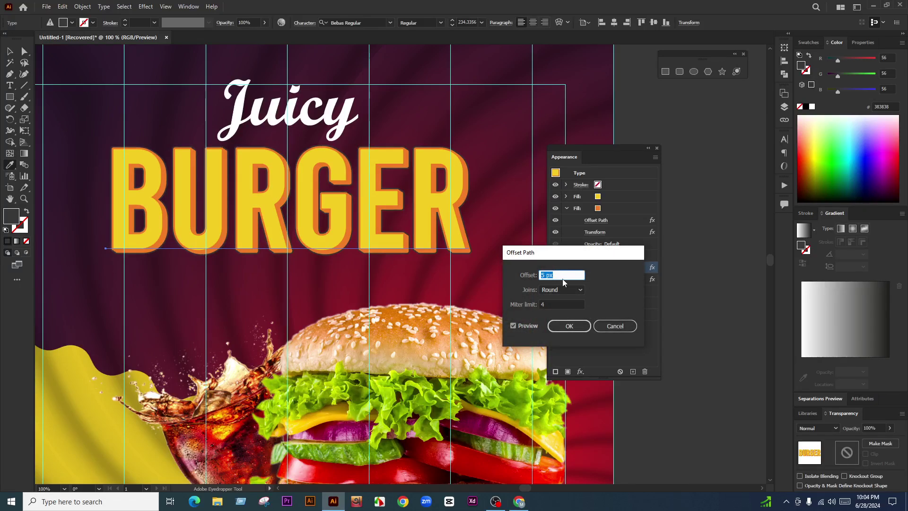
pyautogui.press('Up')
pyautogui.press('Up')
pyautogui.press('Up')
pyautogui.press('Up')
pyautogui.press('Up')
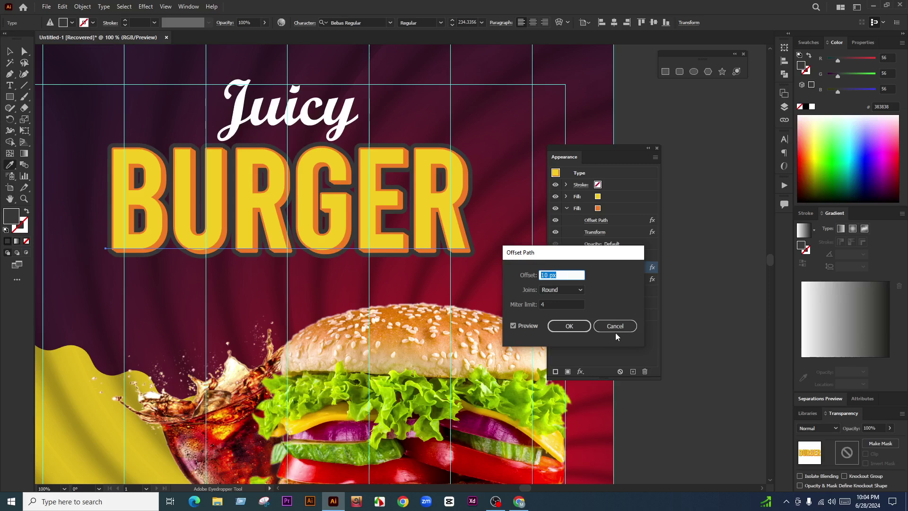
pyautogui.click(615, 326)
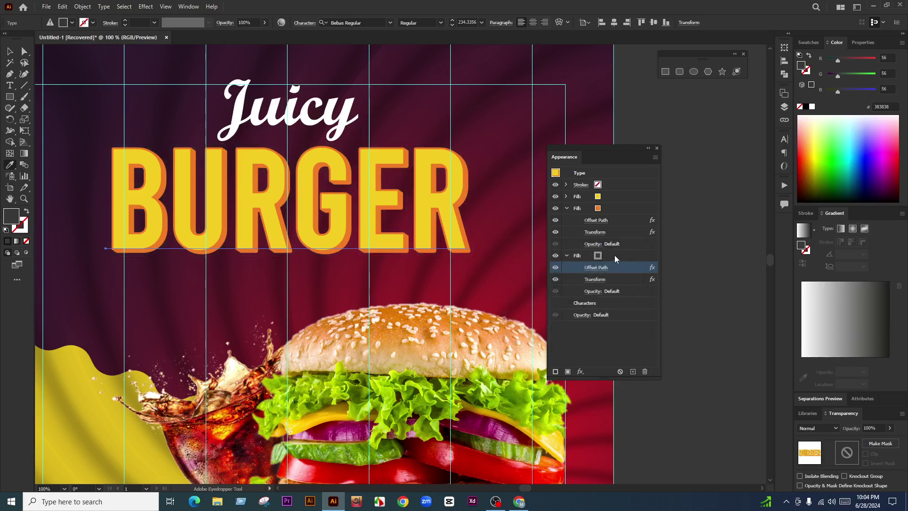
pyautogui.click(615, 256)
pyautogui.click(645, 372)
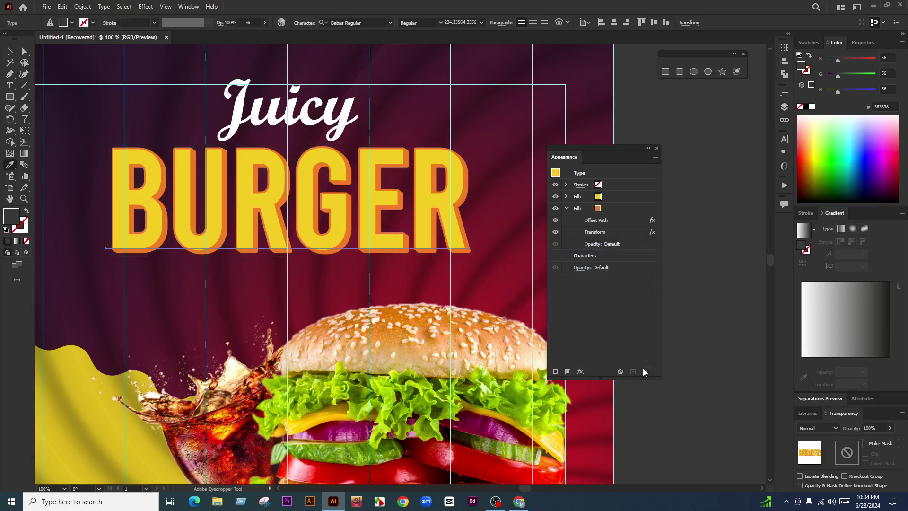
# Step: Add a new dark stroke to the BURGER headline, compare several weights and set it to 2 pt
pyautogui.click(567, 372)
pyautogui.scroll(-3, 631, 184)
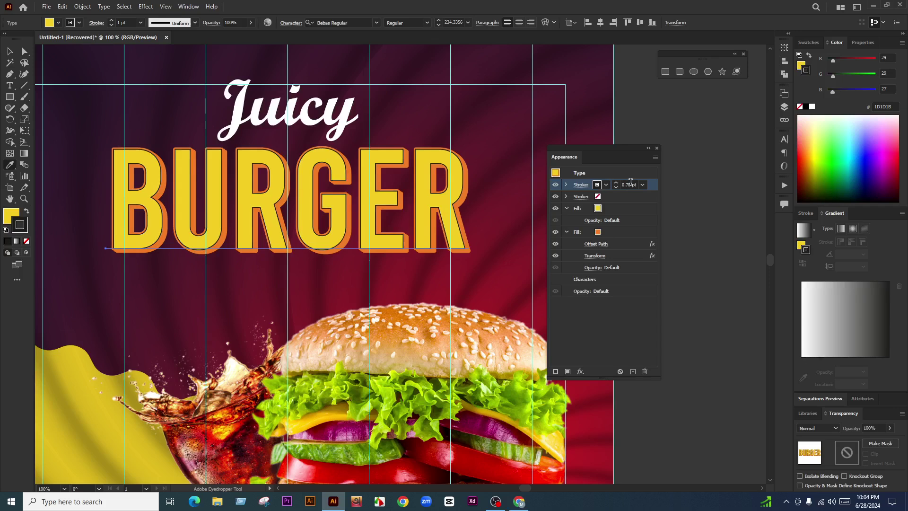
pyautogui.scroll(4, 630, 183)
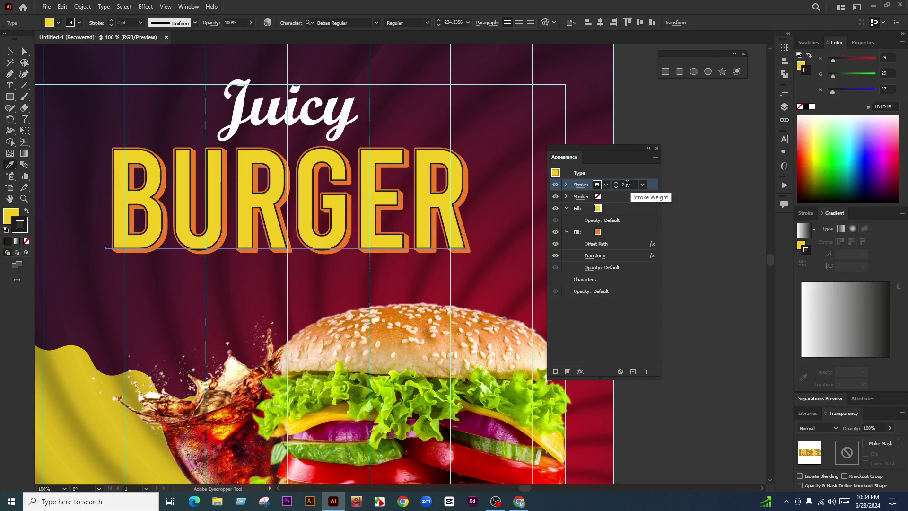
pyautogui.scroll(2, 629, 184)
pyautogui.scroll(-1, 629, 186)
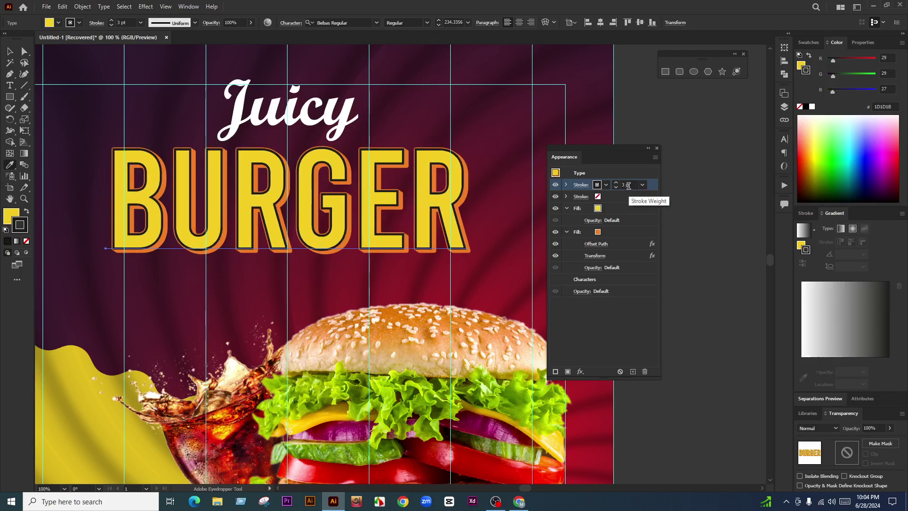
pyautogui.scroll(-1, 628, 185)
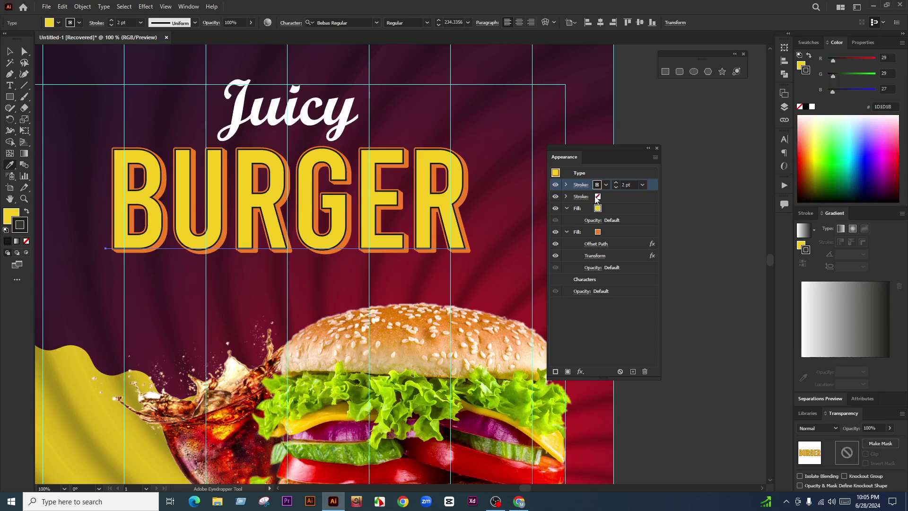
# Step: Apply an Offset Path of -2 px with Round joins to the headline's 2 pt dark stroke, comparing several offset values
pyautogui.click(567, 184)
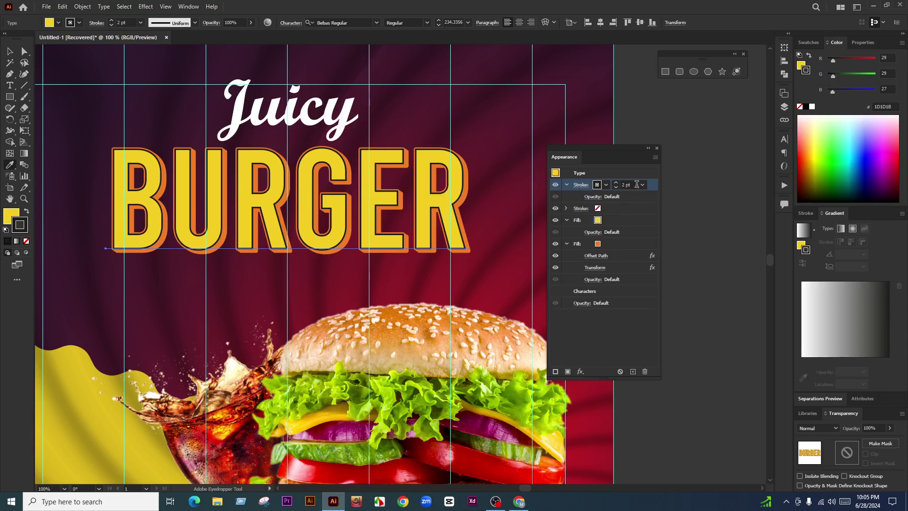
pyautogui.click(580, 371)
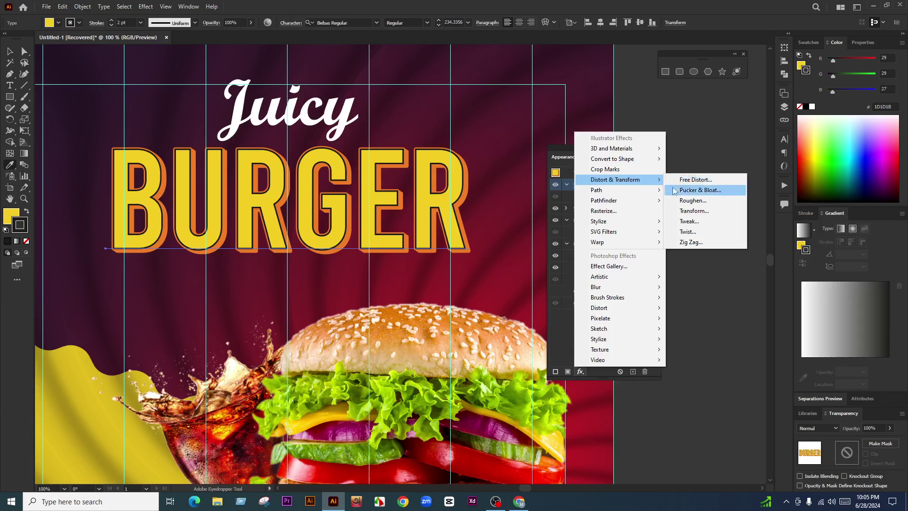
pyautogui.moveTo(618, 193)
pyautogui.click(701, 192)
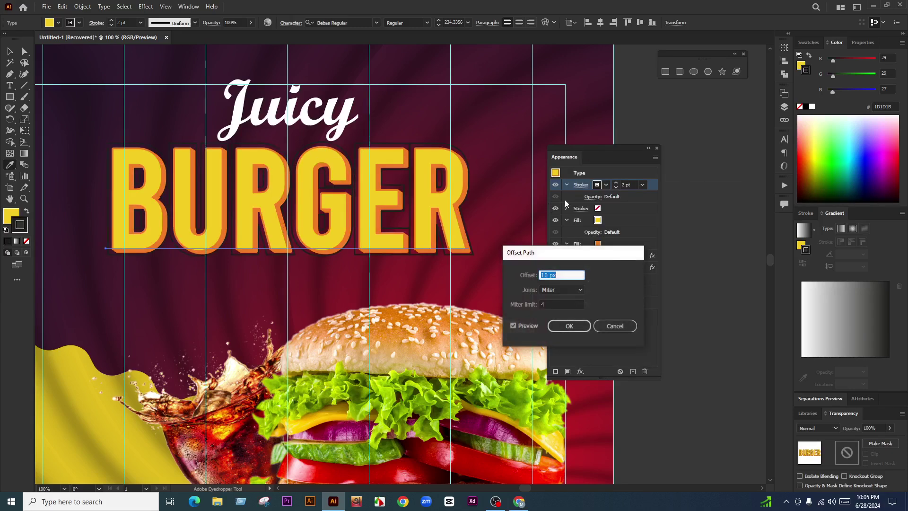
pyautogui.press('Down')
pyautogui.press('Down')
pyautogui.press('Down')
pyautogui.press('Down')
pyautogui.press('Down')
pyautogui.press('Down')
pyautogui.press('Down')
pyautogui.press('Down')
pyautogui.press('Down')
pyautogui.press('Down')
pyautogui.press('Down')
pyautogui.press('Down')
pyautogui.press('Down')
pyautogui.press('Down')
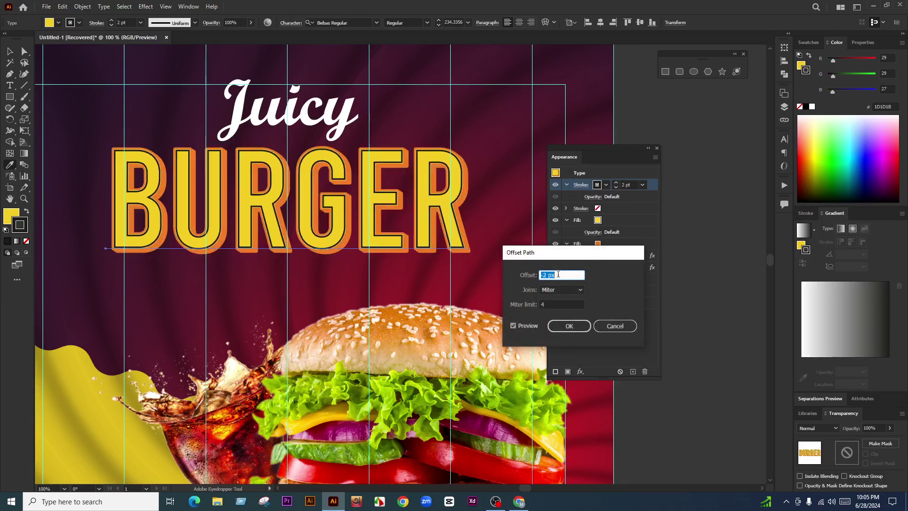
pyautogui.press('Up')
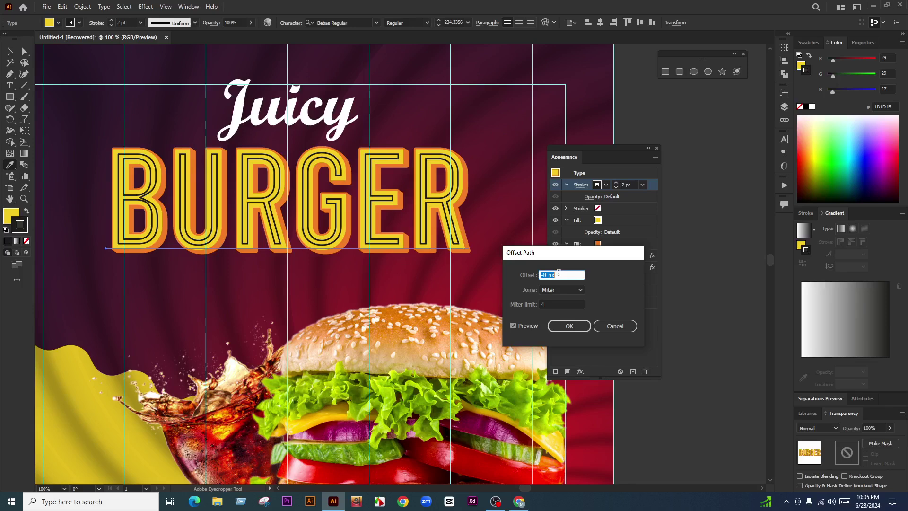
pyautogui.press('Down')
pyautogui.press('Down')
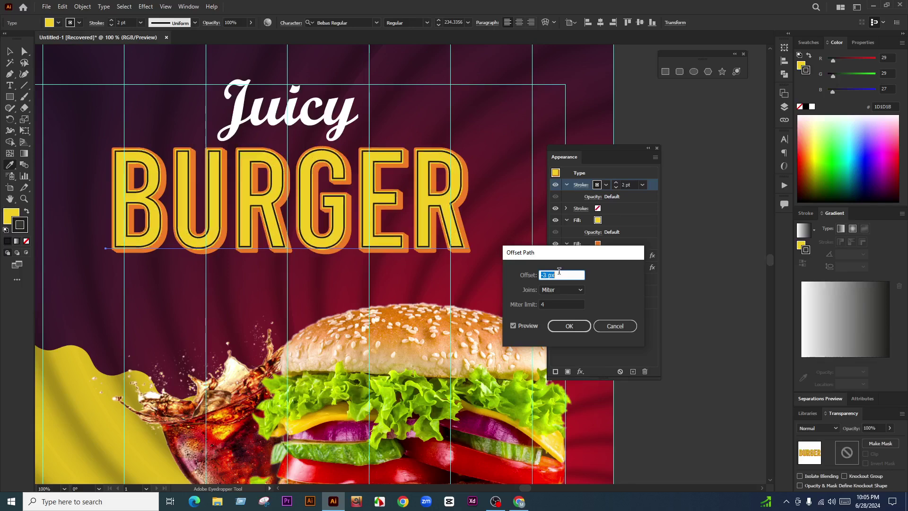
pyautogui.press('Up')
pyautogui.press('Up')
pyautogui.press('Up')
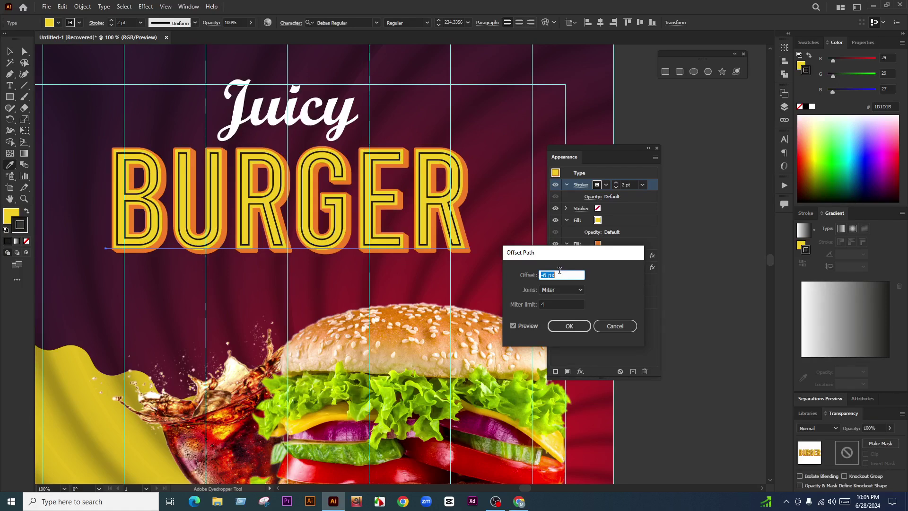
pyautogui.press('Up')
pyautogui.press('Up')
pyautogui.press('Up')
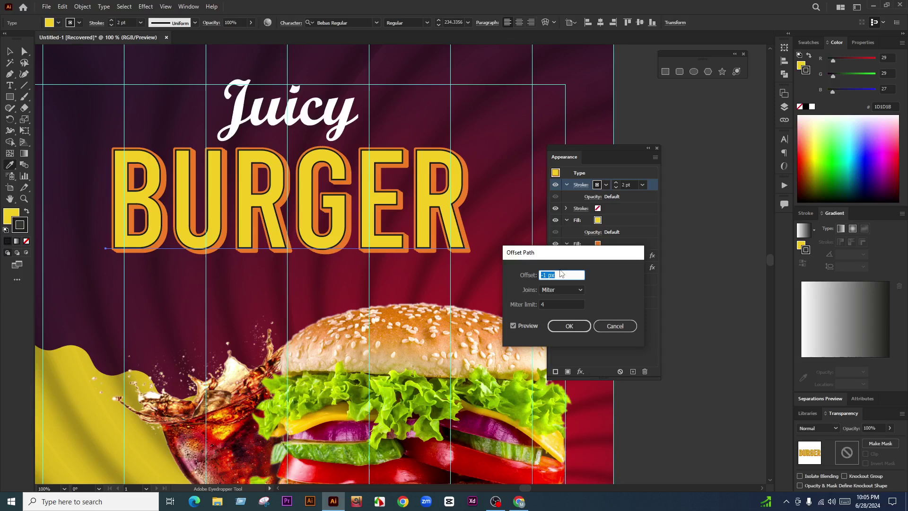
pyautogui.press('Down')
pyautogui.press('Down')
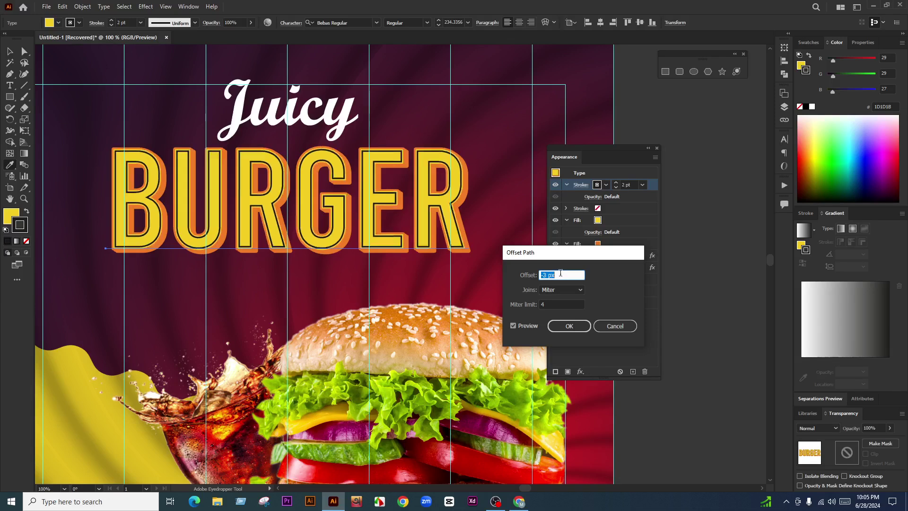
pyautogui.press('Up')
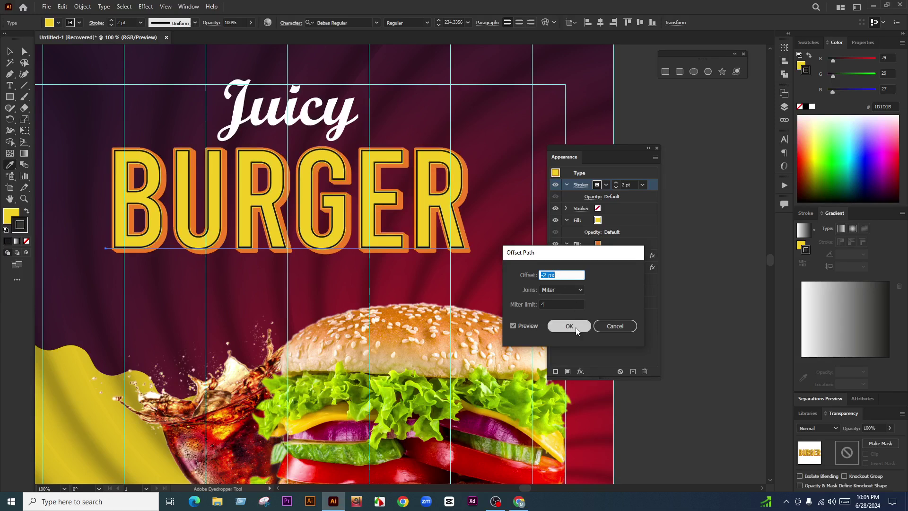
pyautogui.click(563, 289)
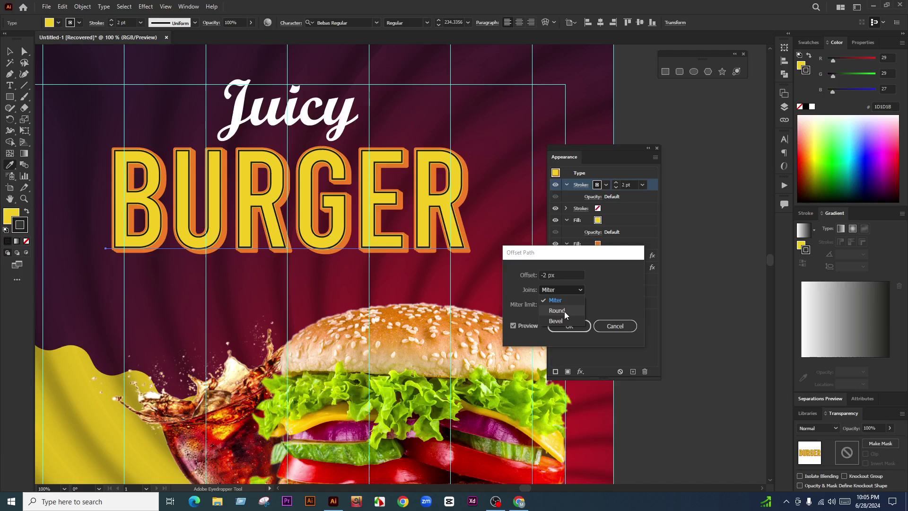
pyautogui.click(564, 312)
pyautogui.click(575, 326)
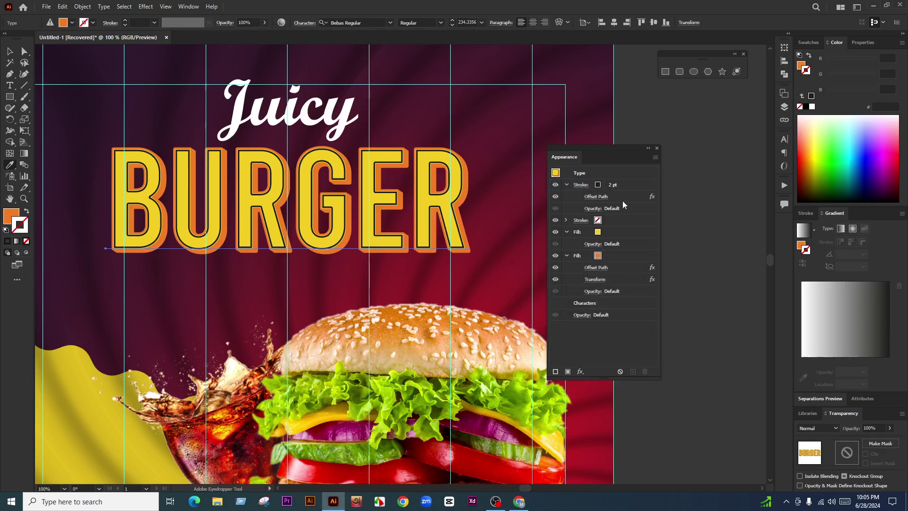
# Step: Lower the opacity of the headline's 2 pt stroke to 47%
pyautogui.click(626, 186)
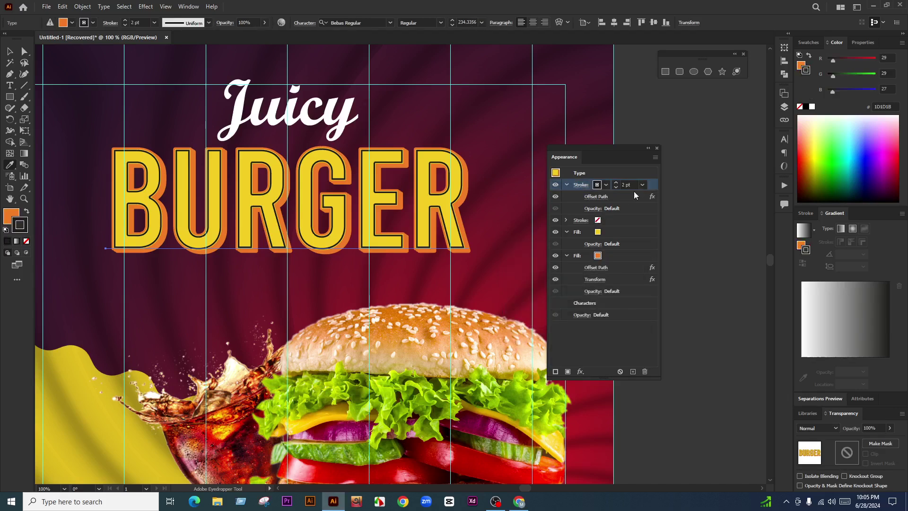
pyautogui.click(892, 429)
pyautogui.moveTo(890, 440)
pyautogui.mouseDown()
pyautogui.moveTo(866, 445)
pyautogui.moveTo(874, 441)
pyautogui.mouseUp()
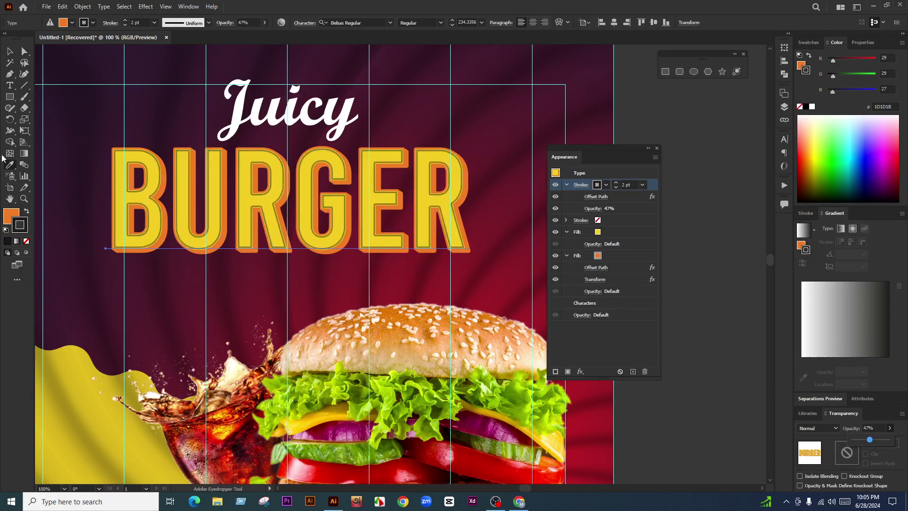
# Step: Recolour the headline's 2 pt stroke red (#EE4124), sampled from the red-orange gradient circle beside the artboard, and deselect the headline
pyautogui.click(13, 169)
pyautogui.scroll(-2, 416, 218)
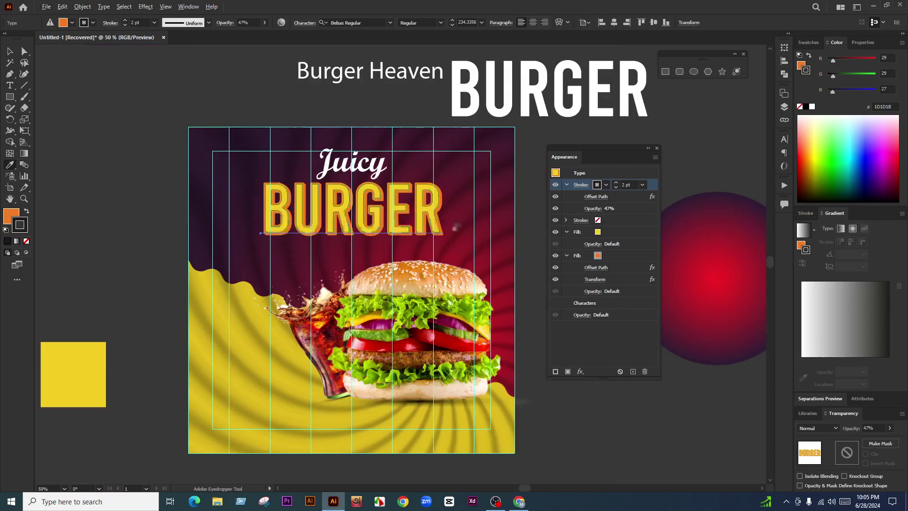
pyautogui.scroll(-1, 499, 184)
pyautogui.scroll(-1, 127, 314)
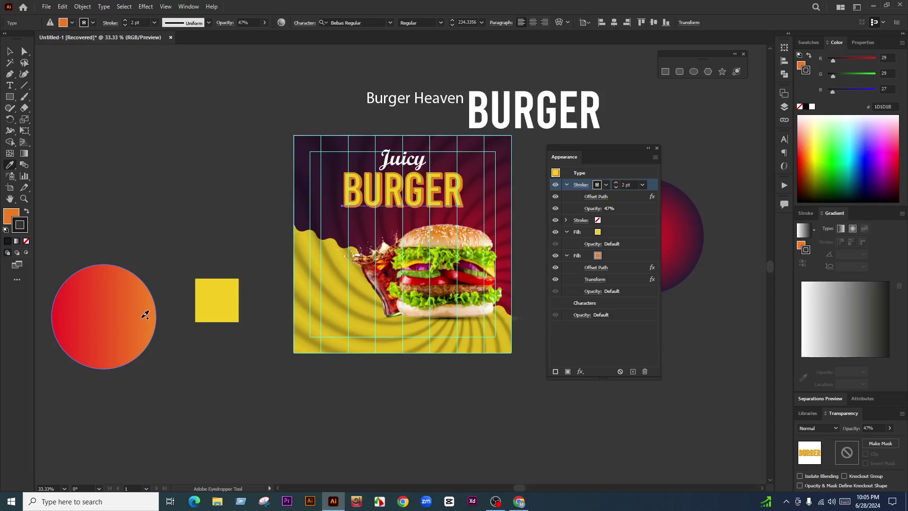
pyautogui.click(213, 291)
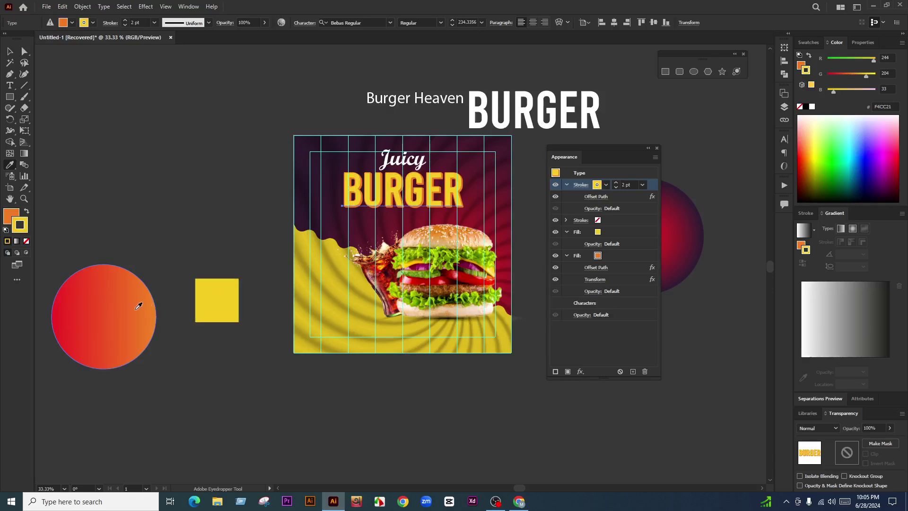
pyautogui.click(89, 310)
pyautogui.scroll(1, 437, 171)
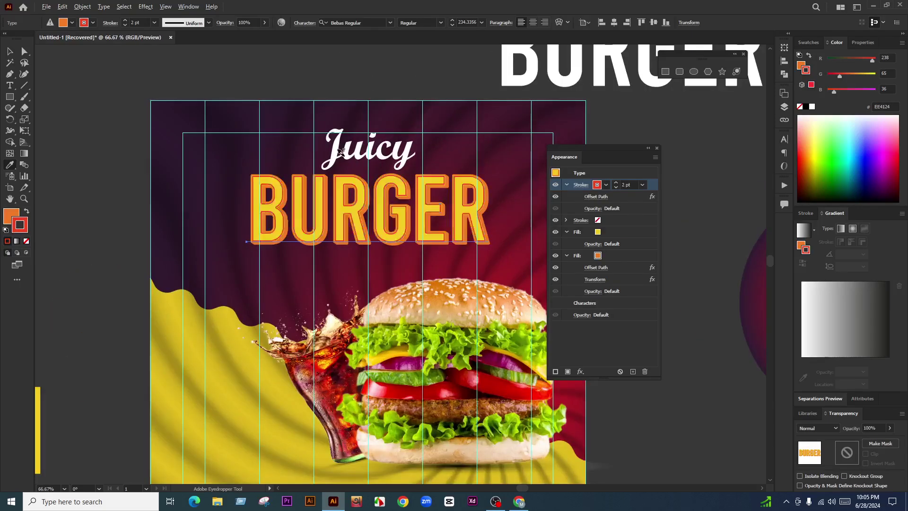
pyautogui.click(10, 50)
pyautogui.click(63, 117)
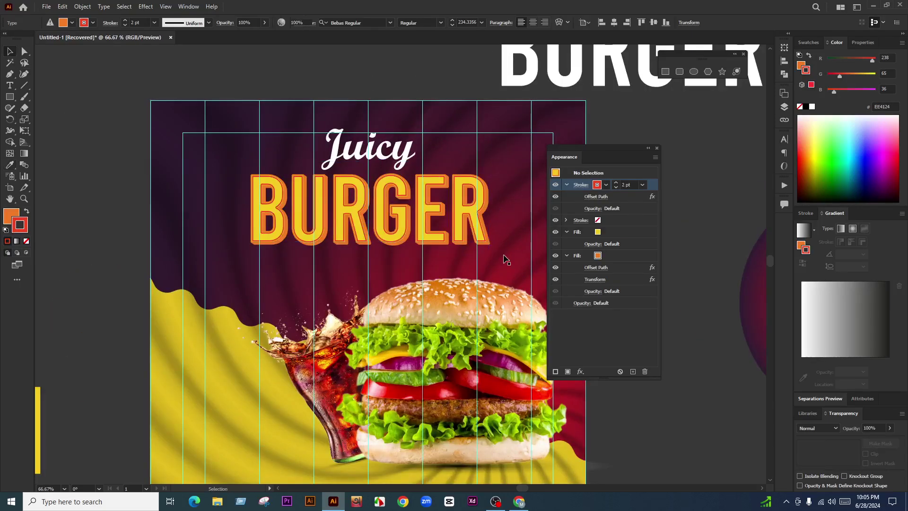
# Step: Start a Multiply Drop Shadow on the BURGER headline's orange fill and colour the shadow mid grey (#6D6D6D)
pyautogui.click(466, 205)
pyautogui.click(616, 259)
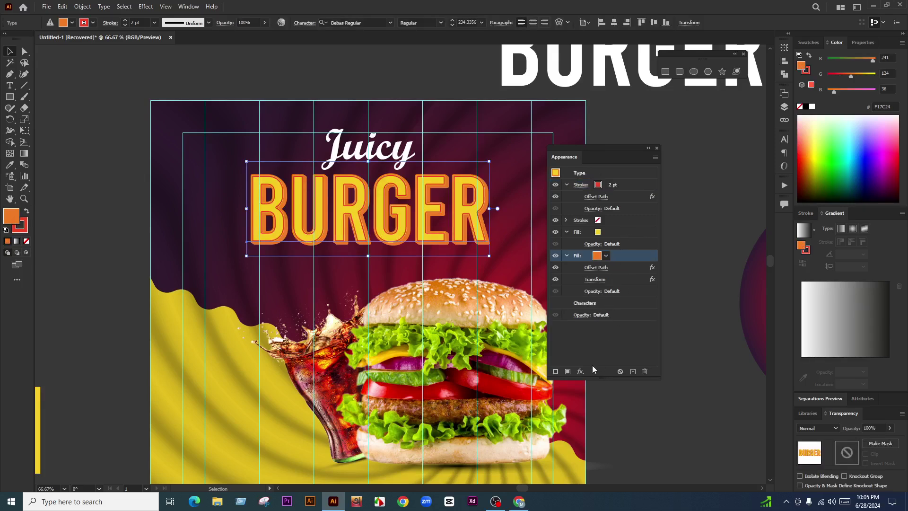
pyautogui.click(581, 372)
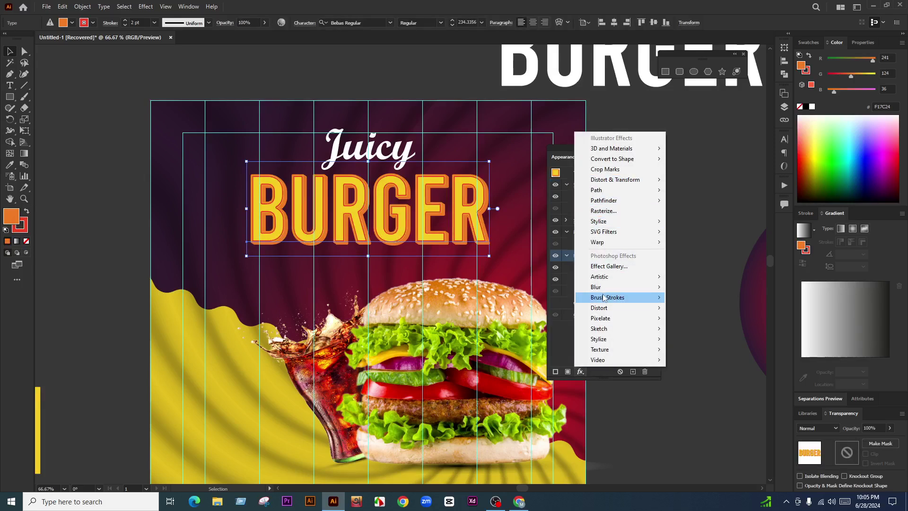
pyautogui.moveTo(614, 222)
pyautogui.click(686, 221)
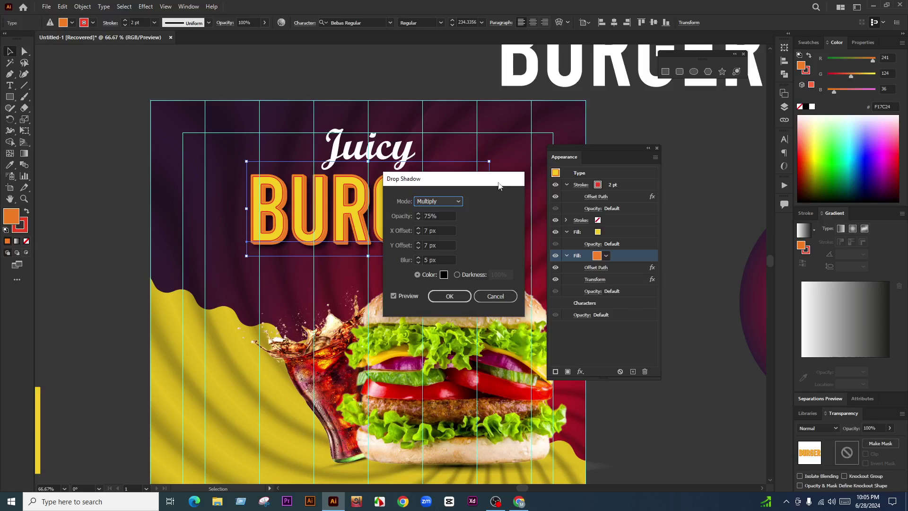
pyautogui.moveTo(494, 180); pyautogui.dragTo(698, 160)
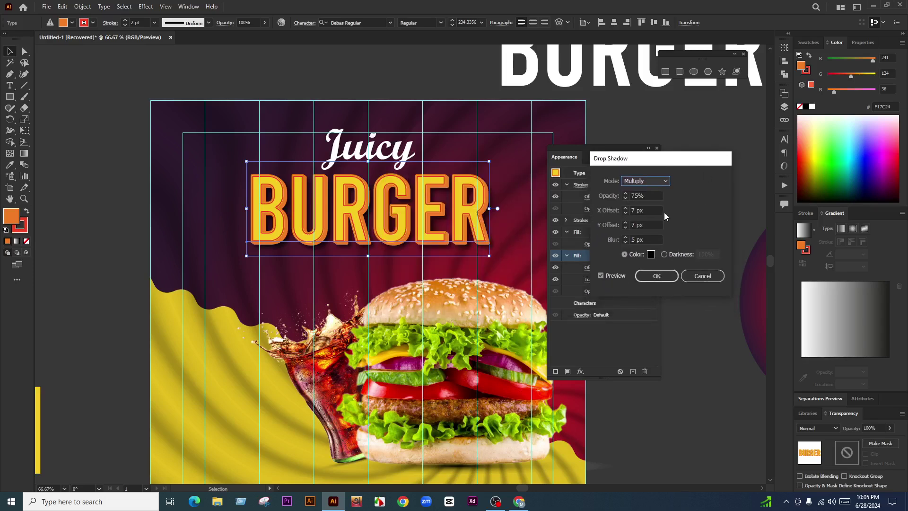
pyautogui.click(650, 255)
pyautogui.moveTo(340, 263); pyautogui.dragTo(323, 255)
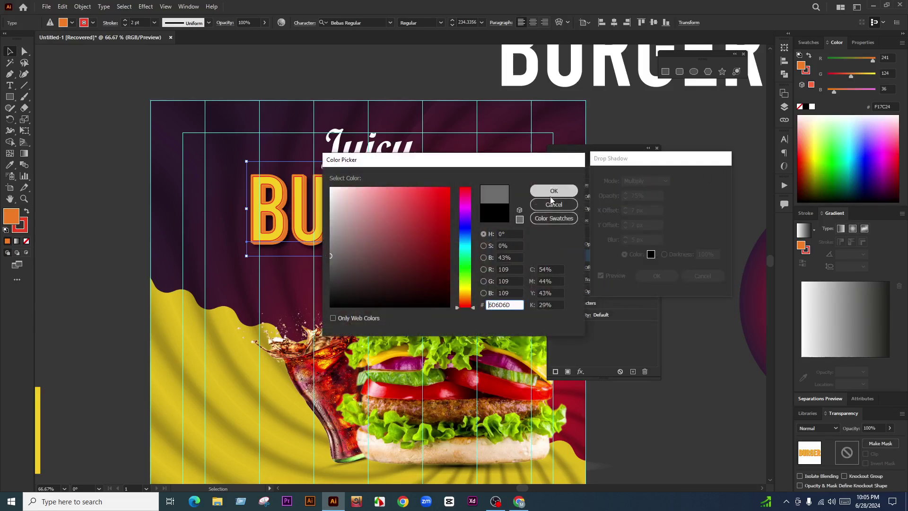
pyautogui.click(553, 192)
# Step: Set the shadow's blur to 3 px, Y offset to 5 px, X offset to 3 px and opacity to 58%, and apply it
pyautogui.click(651, 239)
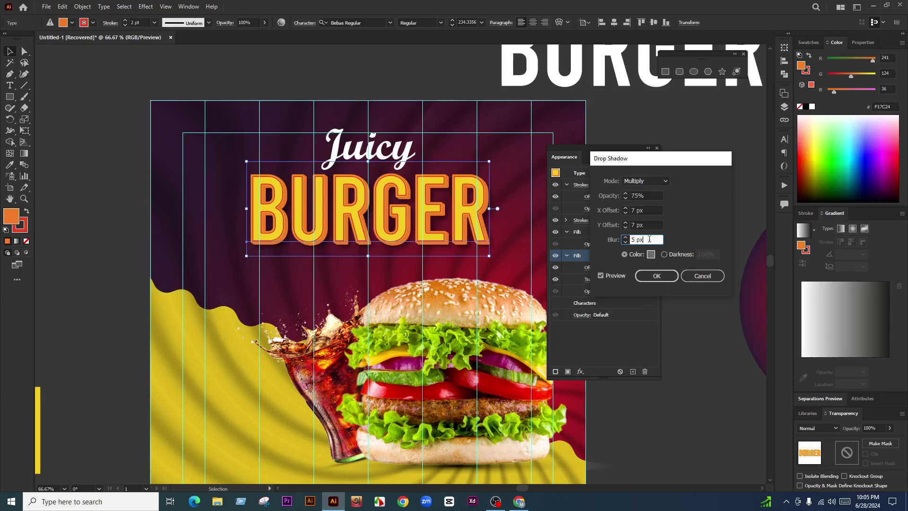
pyautogui.click(650, 225)
pyautogui.press('Down')
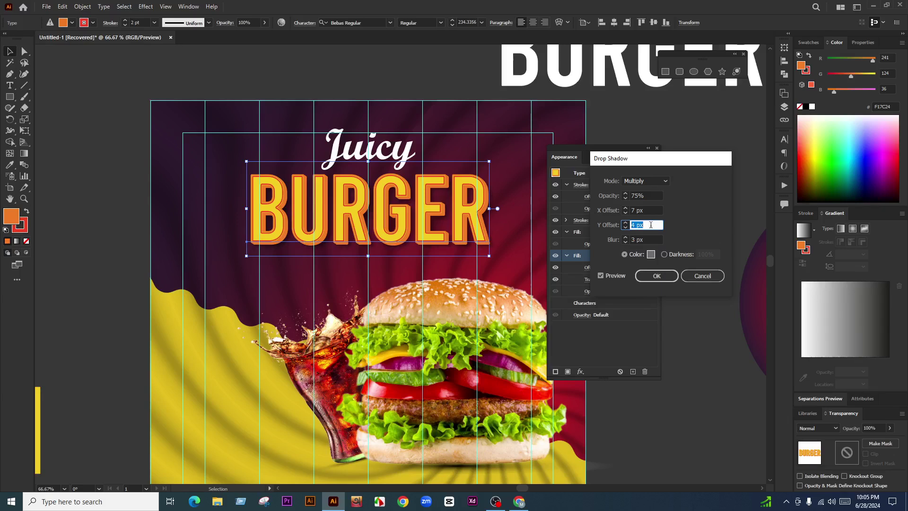
pyautogui.click(650, 210)
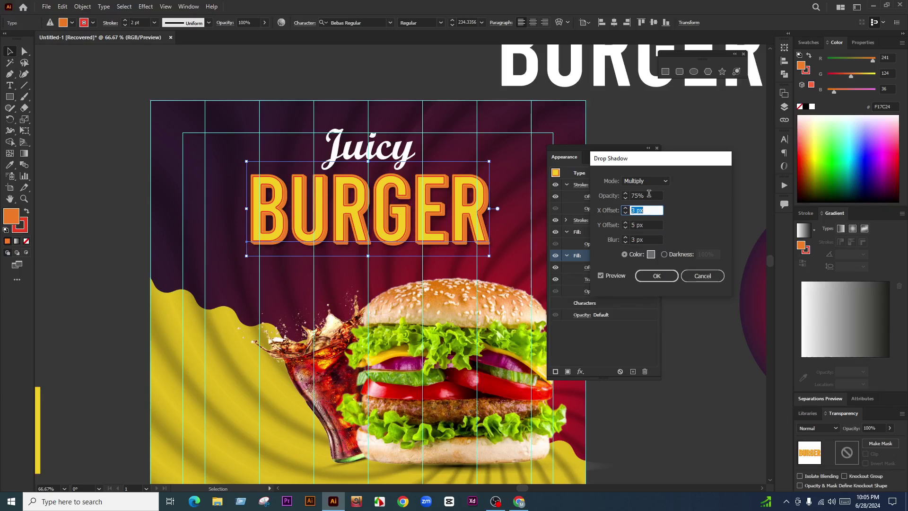
pyautogui.click(649, 195)
pyautogui.press('Down')
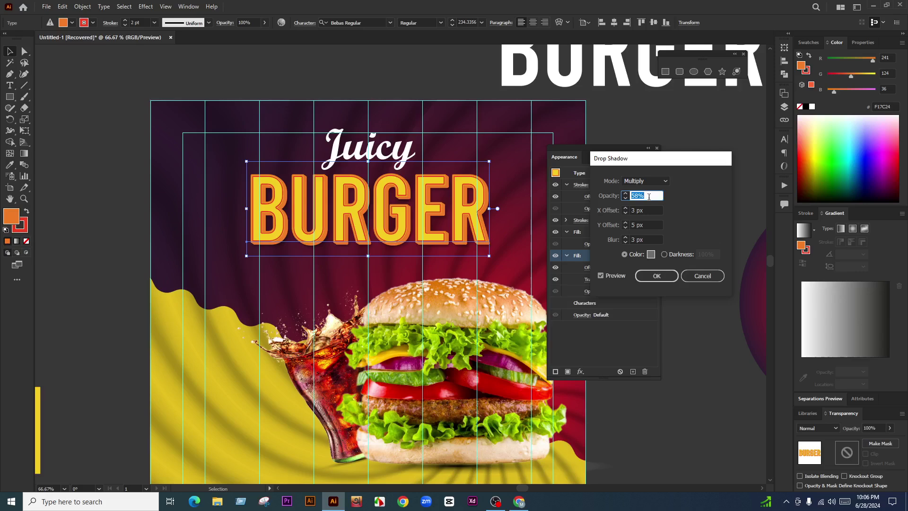
pyautogui.click(660, 276)
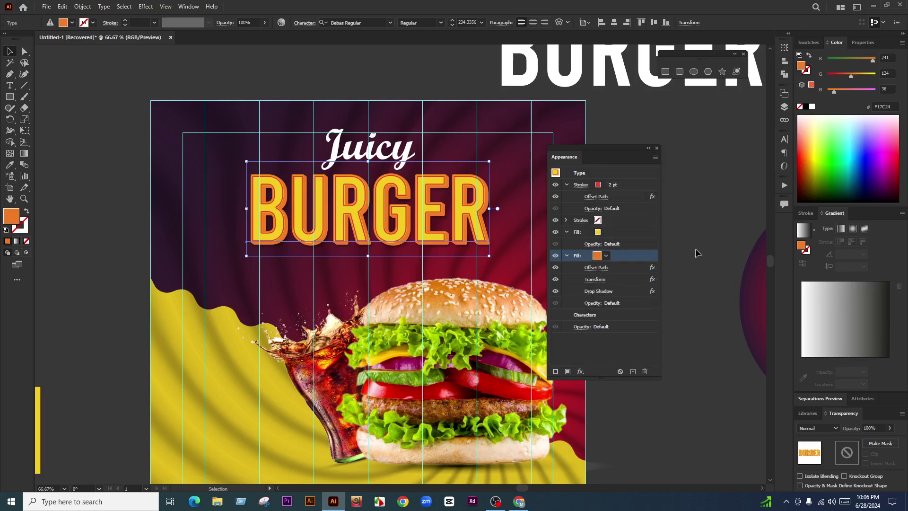
# Step: Close the appearance settings, deselect the headline and examine its lettering both close up and within the whole post
pyautogui.click(657, 149)
pyautogui.click(655, 264)
pyautogui.hotkey('ctrl', '=')
pyautogui.hotkey('ctrl', '=')
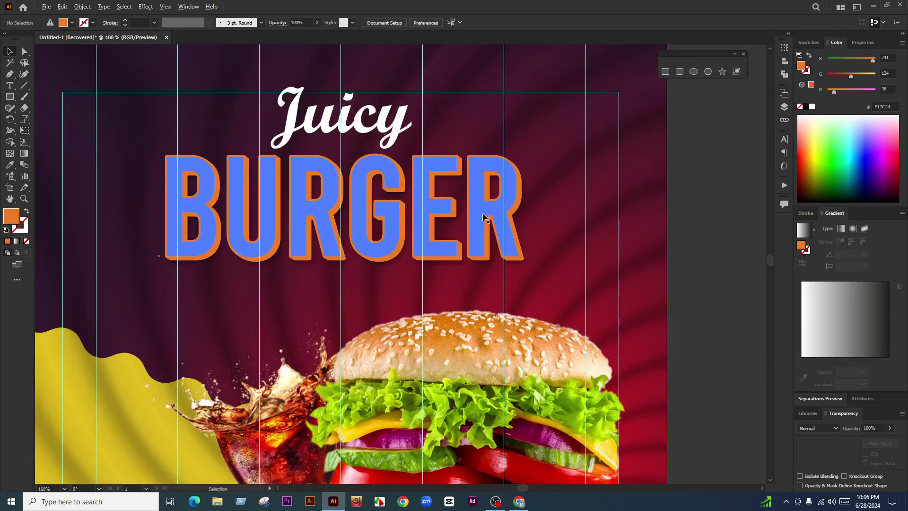
pyautogui.hotkey('ctrl', '-')
pyautogui.hotkey('ctrl', '-')
pyautogui.hotkey('ctrl', '-')
pyautogui.hotkey('ctrl', '-')
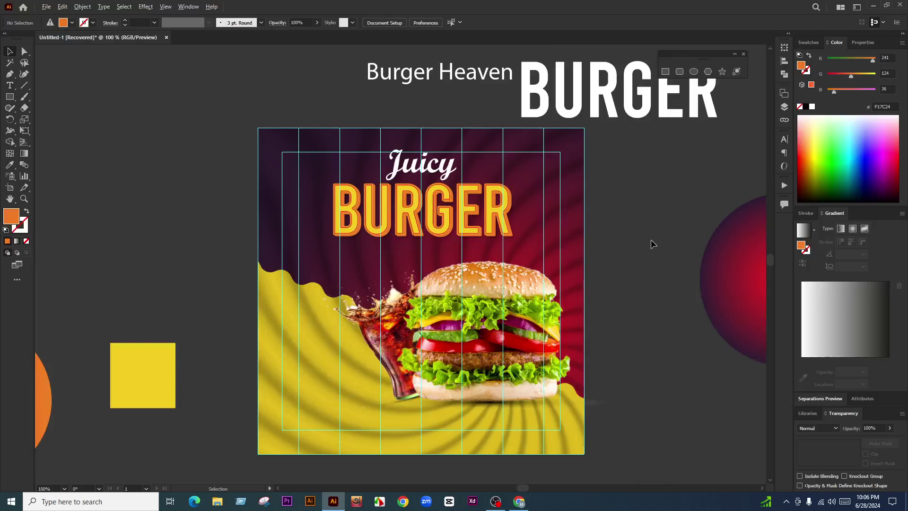
pyautogui.hotkey('ctrl', '=')
pyautogui.hotkey('ctrl', '=')
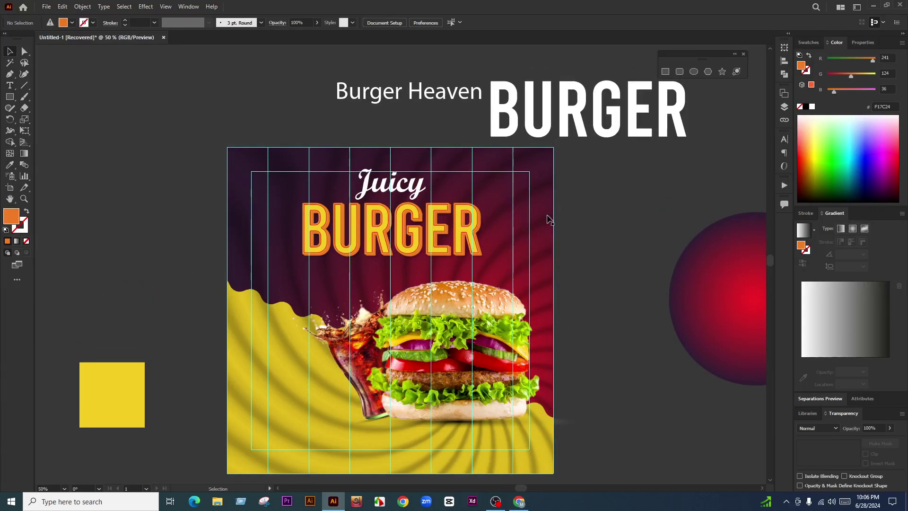
# Step: Move the "Burger Heaven" text above the artboard slightly away from the spare white BURGER text and deselect it
pyautogui.moveTo(468, 93); pyautogui.dragTo(478, 158)
pyautogui.moveTo(435, 122); pyautogui.dragTo(459, 93)
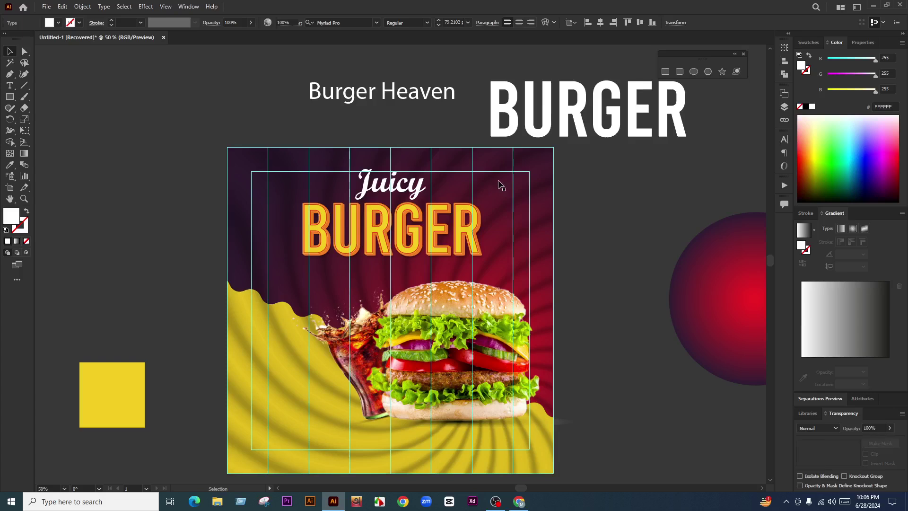
pyautogui.click(594, 222)
pyautogui.scroll(-1, 440, 215)
pyautogui.scroll(1, 434, 210)
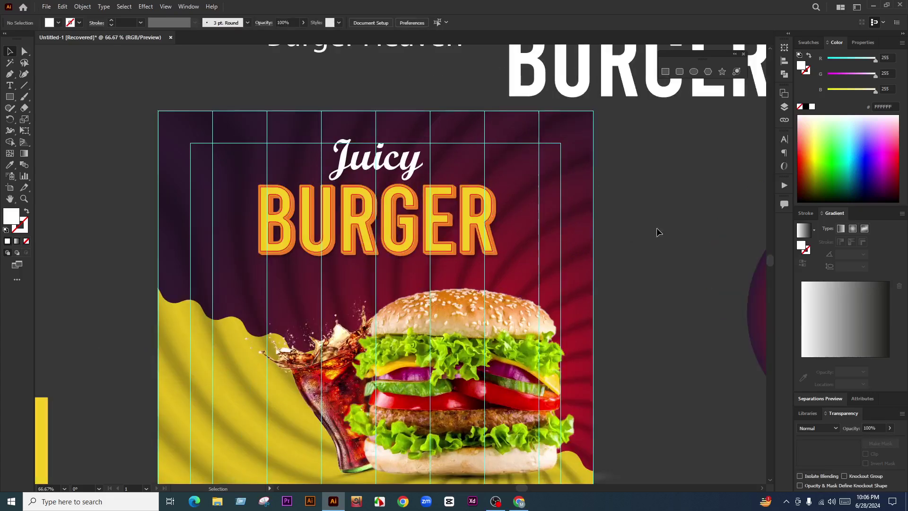
pyautogui.click(261, 239)
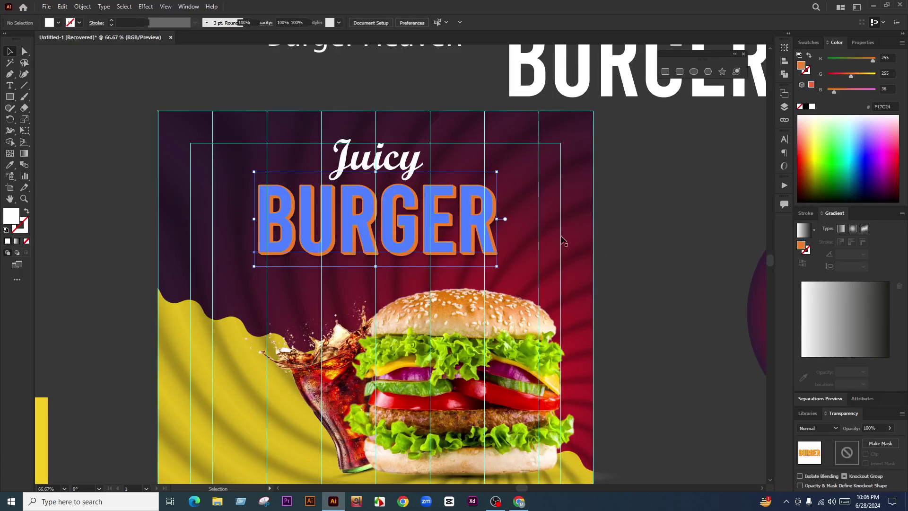
pyautogui.scroll(-1, 251, 242)
pyautogui.scroll(-3, 337, 241)
pyautogui.moveTo(363, 205); pyautogui.dragTo(493, 205)
pyautogui.click(350, 231)
pyautogui.scroll(2, 349, 230)
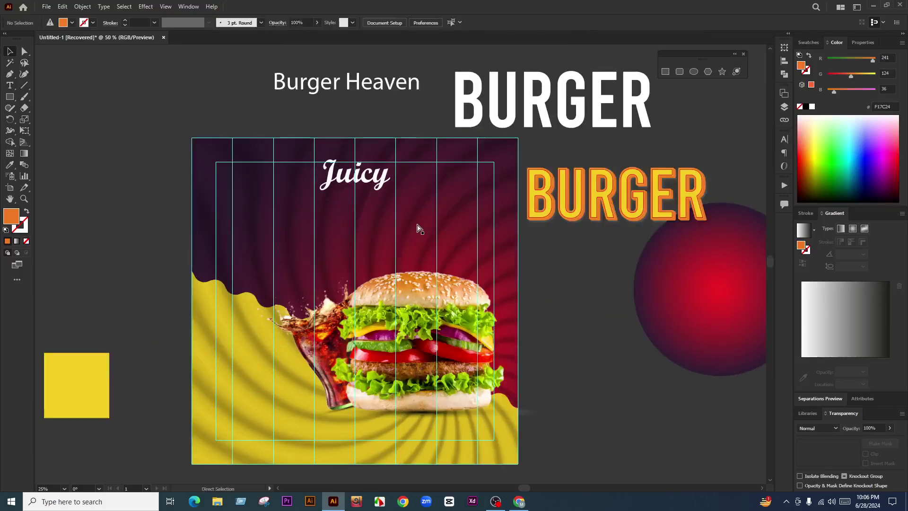
pyautogui.hotkey('ctrl', 'z')
# Step: Duplicate the BURGER headline to the pasteboard left of the artboard, above the orange-red circle, and deselect it
pyautogui.scroll(-2, 386, 226)
pyautogui.moveTo(392, 226); pyautogui.dragTo(213, 226)
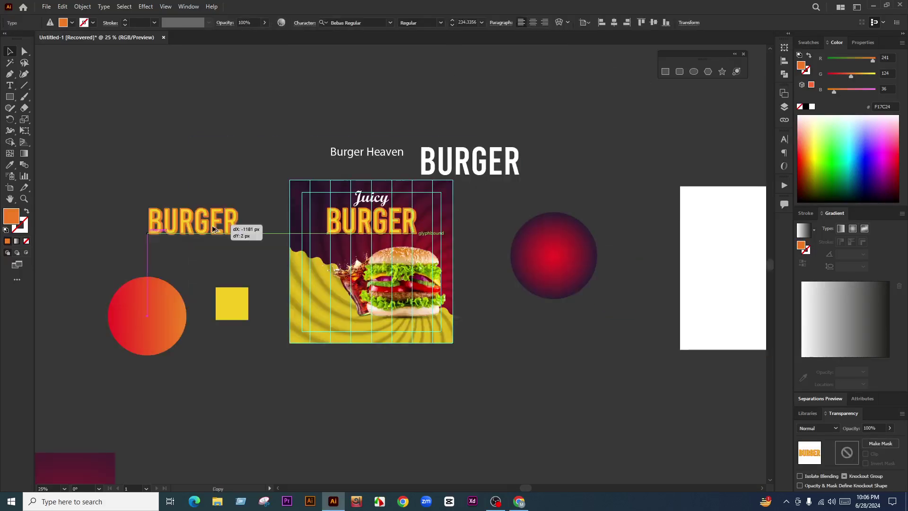
pyautogui.click(389, 217)
pyautogui.scroll(2, 409, 220)
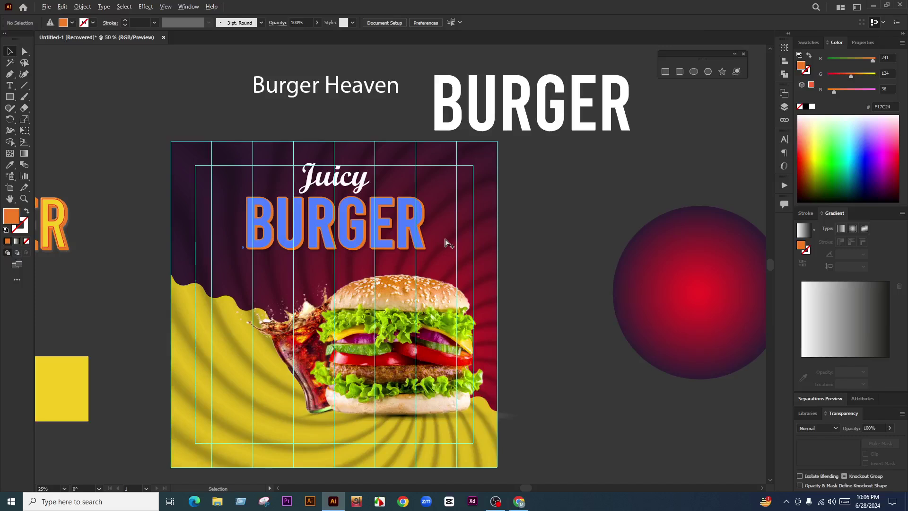
pyautogui.click(525, 240)
pyautogui.scroll(1, 525, 241)
pyautogui.hscroll(-1, 538, 251)
# Step: Change the font of the artboard's BURGER headline to Lobster 1.3
pyautogui.click(383, 228)
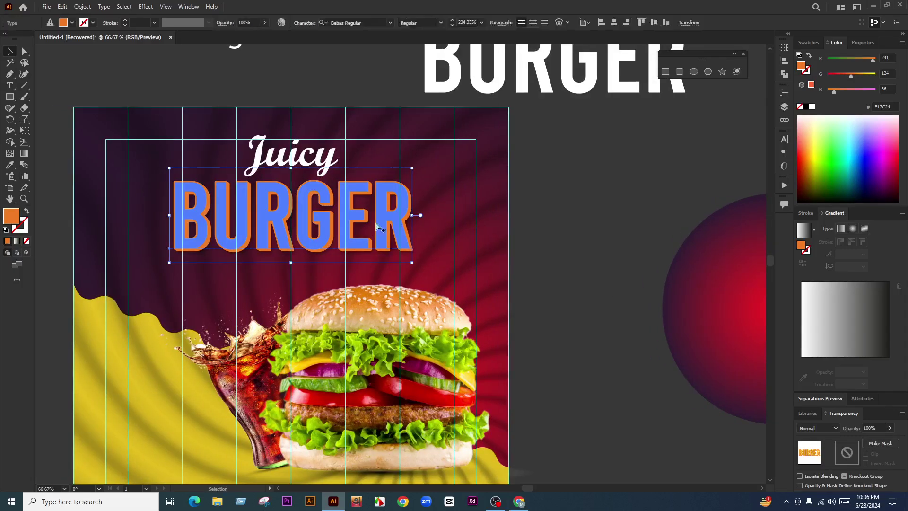
pyautogui.scroll(-1, 384, 228)
pyautogui.scroll(-3, 389, 235)
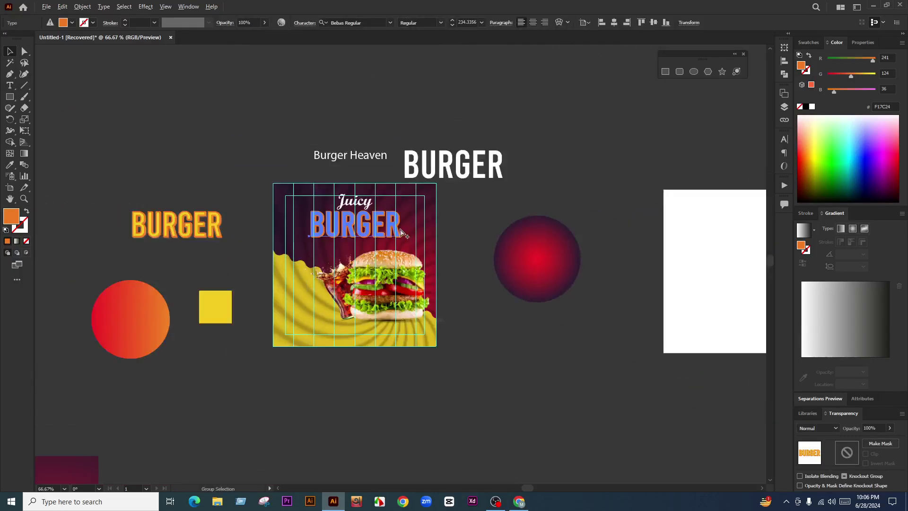
pyautogui.click(358, 23)
pyautogui.write('lob')
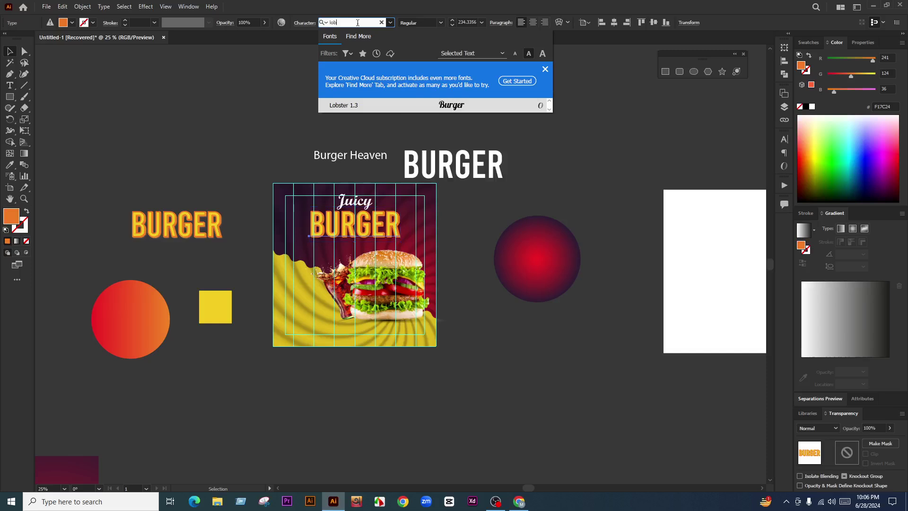
pyautogui.click(402, 101)
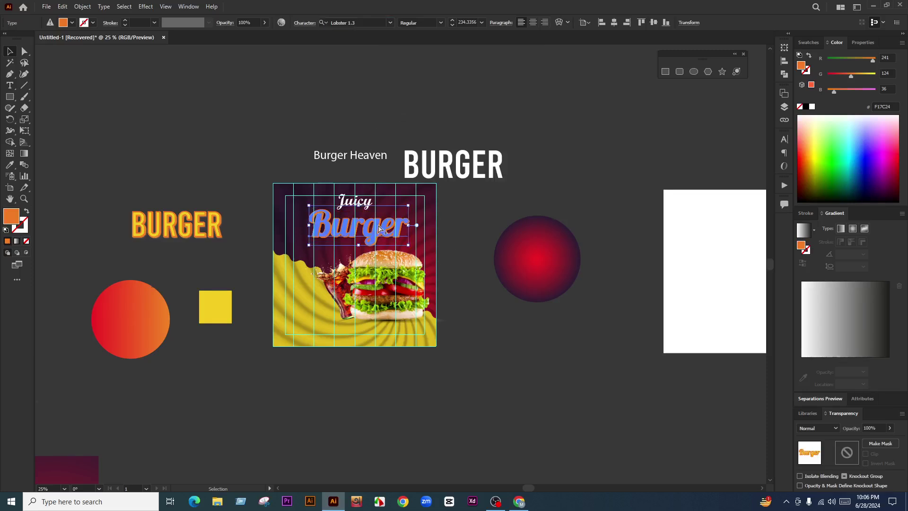
# Step: Copy the Lobster "Burger" headline to the pasteboard directly above the spare yellow BURGER text and deselect it
pyautogui.hotkey('ctrl', '=')
pyautogui.scroll(-2, 519, 230)
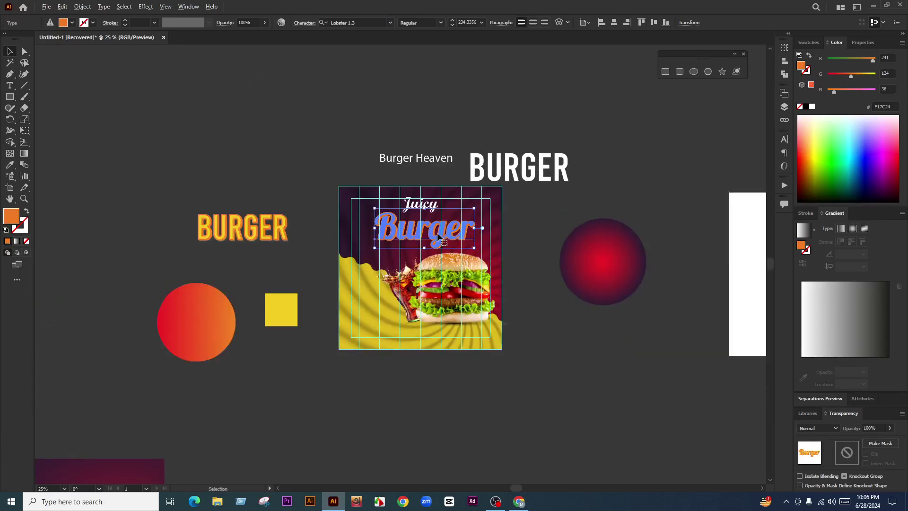
pyautogui.moveTo(381, 218); pyautogui.dragTo(208, 175)
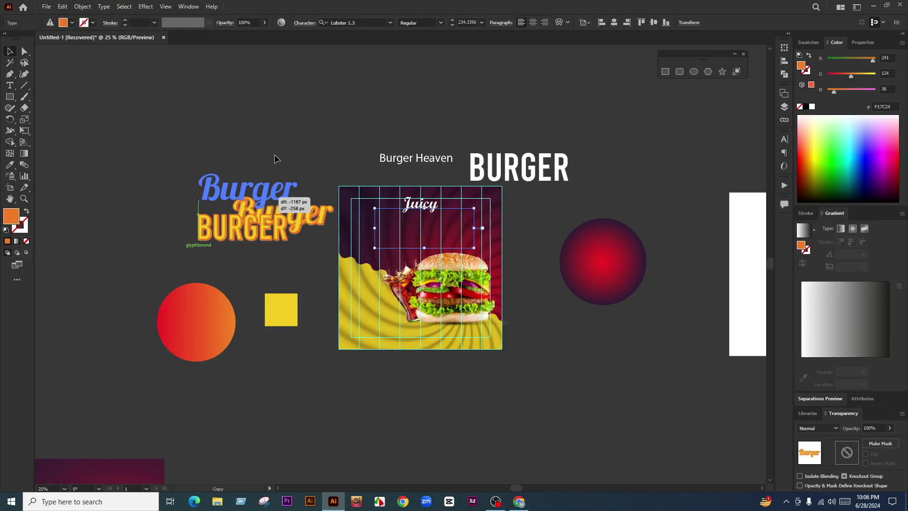
pyautogui.click(276, 152)
pyautogui.scroll(2, 270, 198)
pyautogui.moveTo(346, 228); pyautogui.dragTo(376, 251)
pyautogui.scroll(-1, 309, 265)
# Step: Duplicate the spare Lobster "Burger" text upward three times at equal spacing to form a stack of four
pyautogui.moveTo(304, 222); pyautogui.dragTo(348, 187)
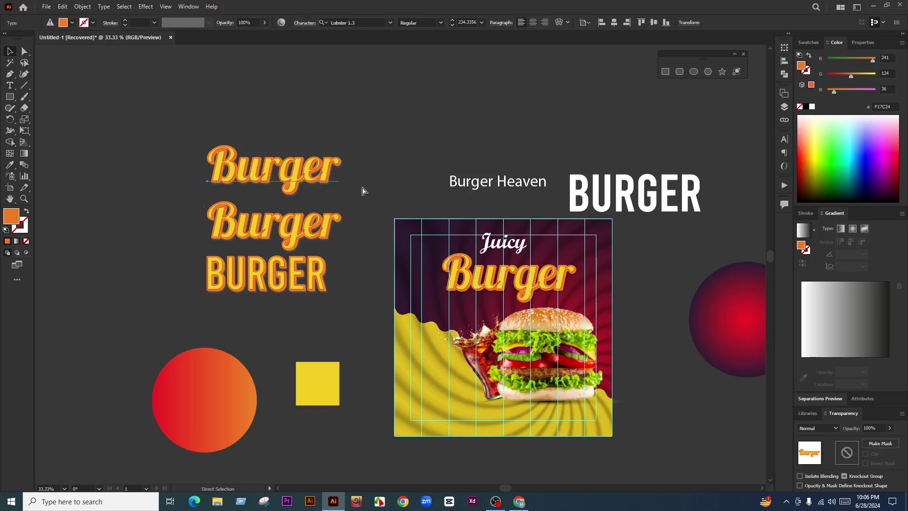
pyautogui.hotkey('ctrl', 'd')
pyautogui.hotkey('ctrl', 'd')
pyautogui.scroll(1, 378, 186)
pyautogui.click(378, 187)
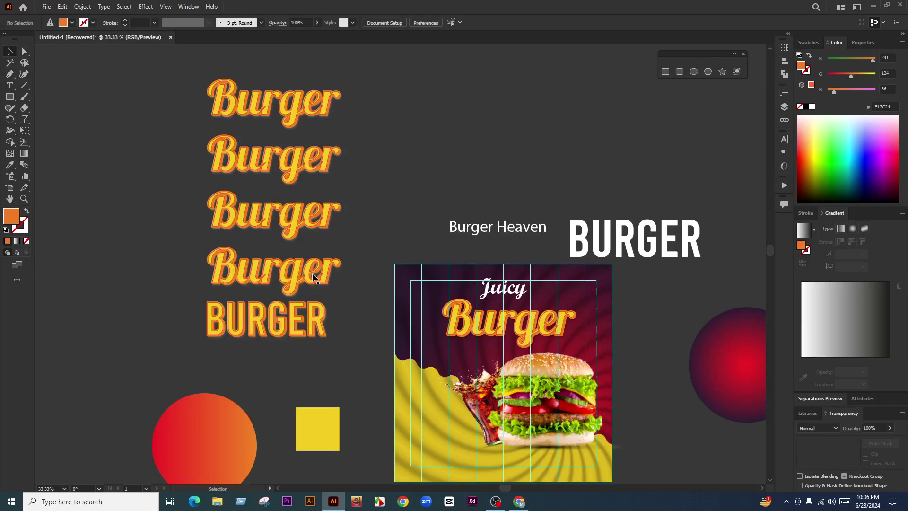
# Step: Set the lowest "Burger" copy in the Lobster stack to the Oswald font
pyautogui.click(310, 272)
pyautogui.moveTo(402, 163); pyautogui.dragTo(353, 155)
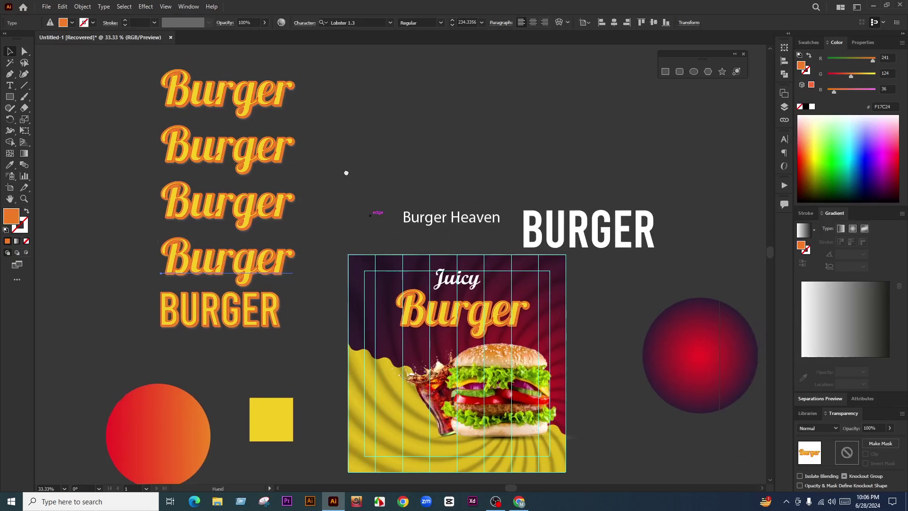
pyautogui.click(390, 23)
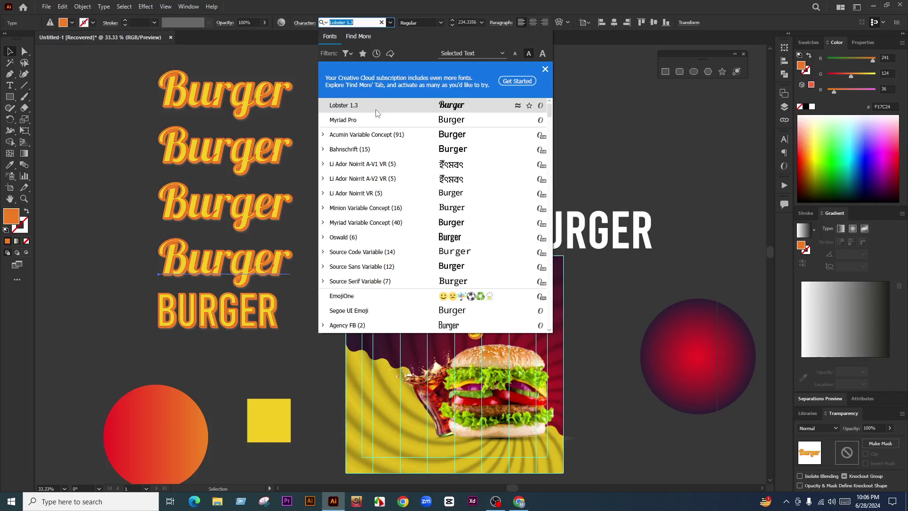
pyautogui.click(451, 240)
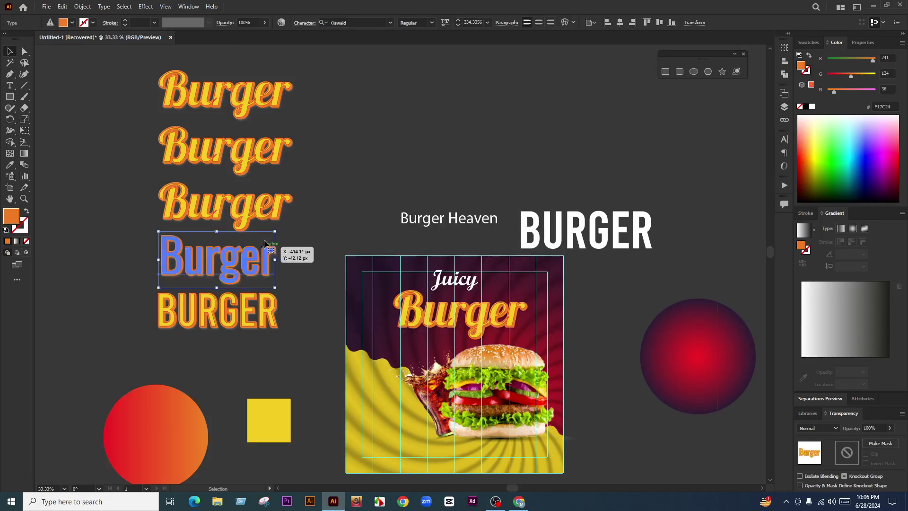
# Step: Set the "Burger" copy directly above the Oswald one to Berlin Sans FB Demi Bold
pyautogui.click(277, 208)
pyautogui.click(390, 23)
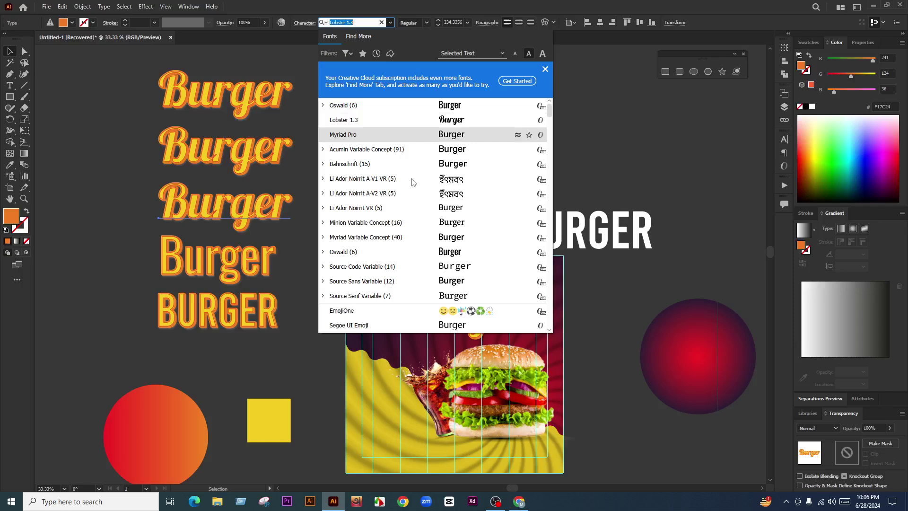
pyautogui.scroll(-10, 426, 190)
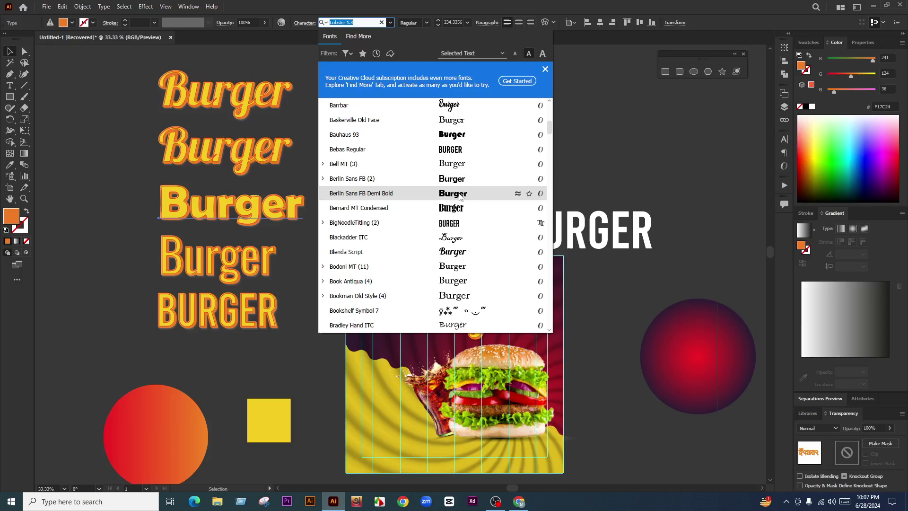
pyautogui.click(462, 193)
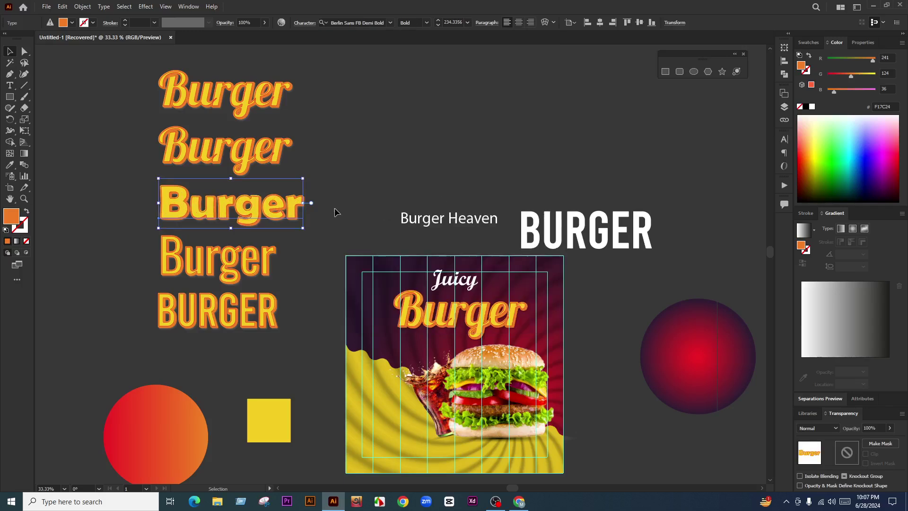
# Step: Preview further fonts on the second "Burger" copy from the top of the stack and set it to Cooper Black
pyautogui.click(335, 209)
pyautogui.scroll(2, 335, 209)
pyautogui.click(220, 195)
pyautogui.click(391, 23)
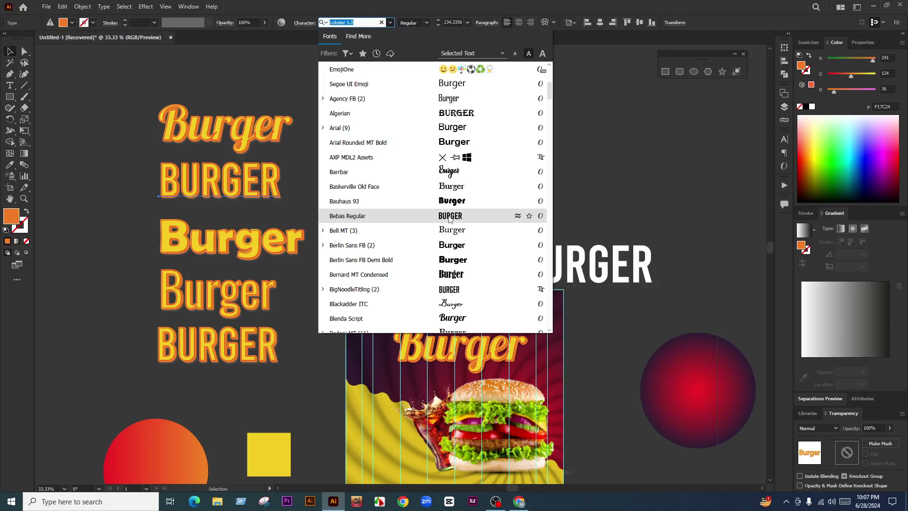
pyautogui.scroll(-3, 452, 203)
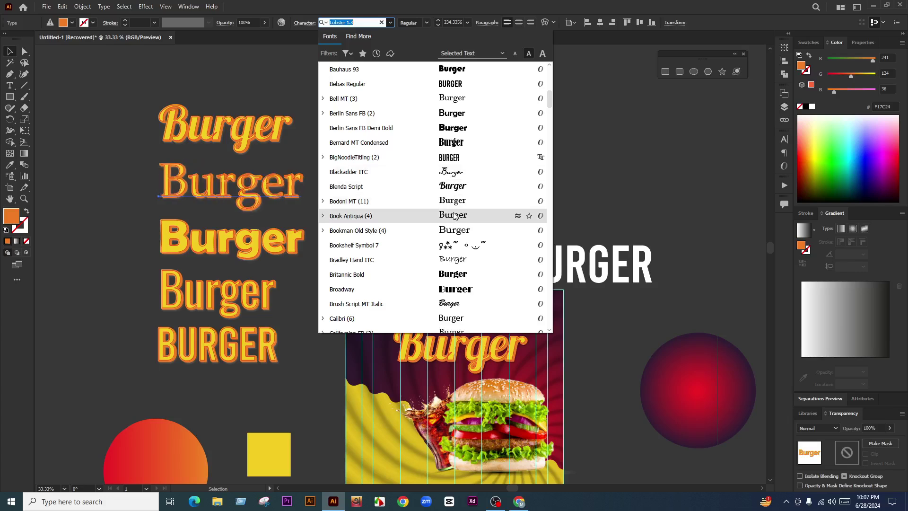
pyautogui.scroll(-2, 450, 190)
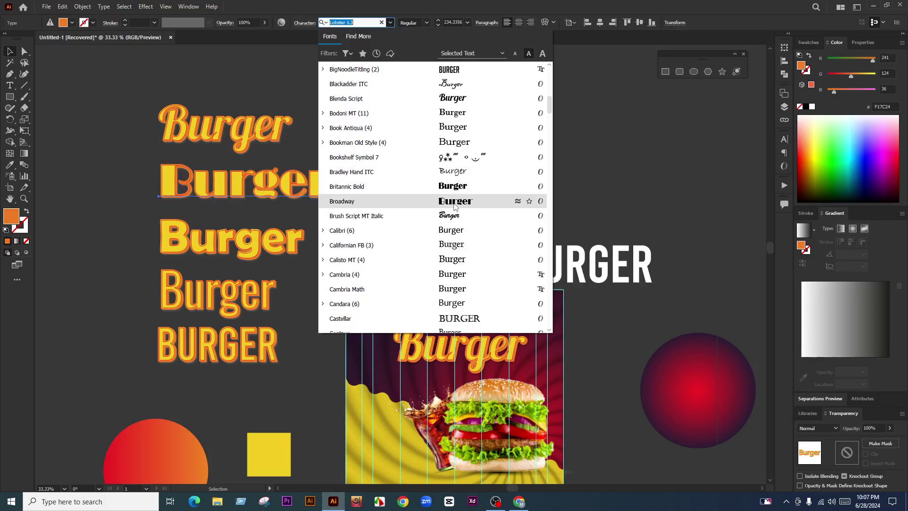
pyautogui.scroll(-2, 457, 208)
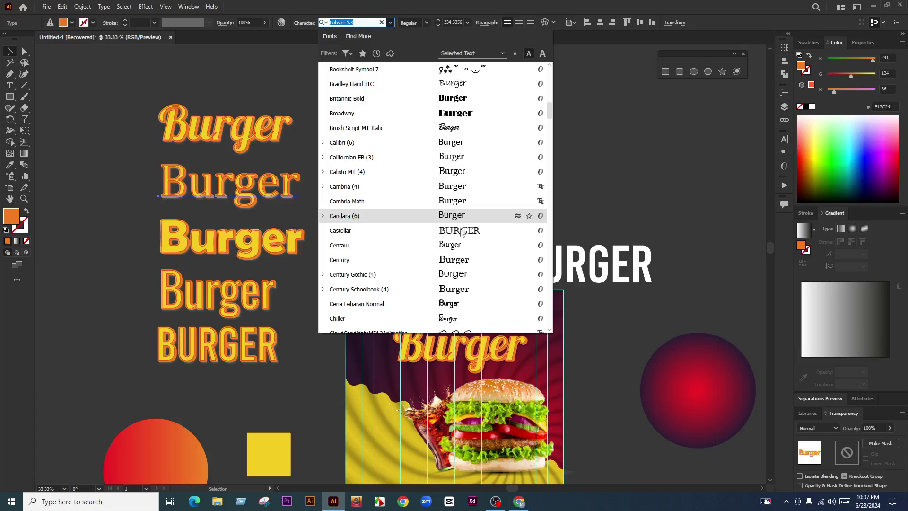
pyautogui.scroll(-2, 462, 239)
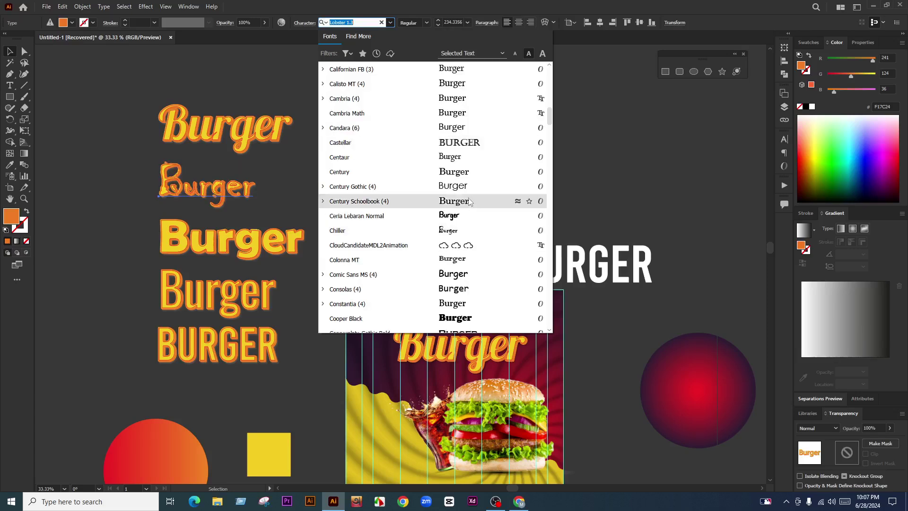
pyautogui.scroll(-4, 469, 260)
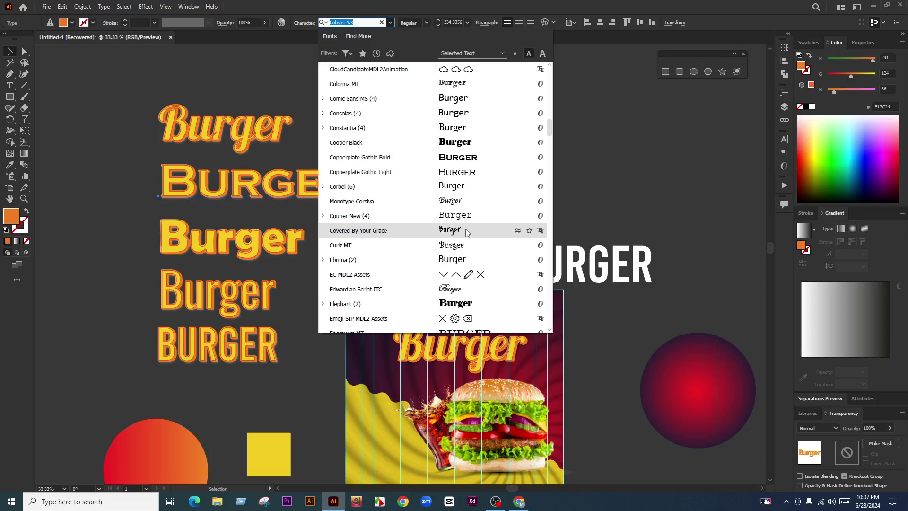
pyautogui.click(468, 143)
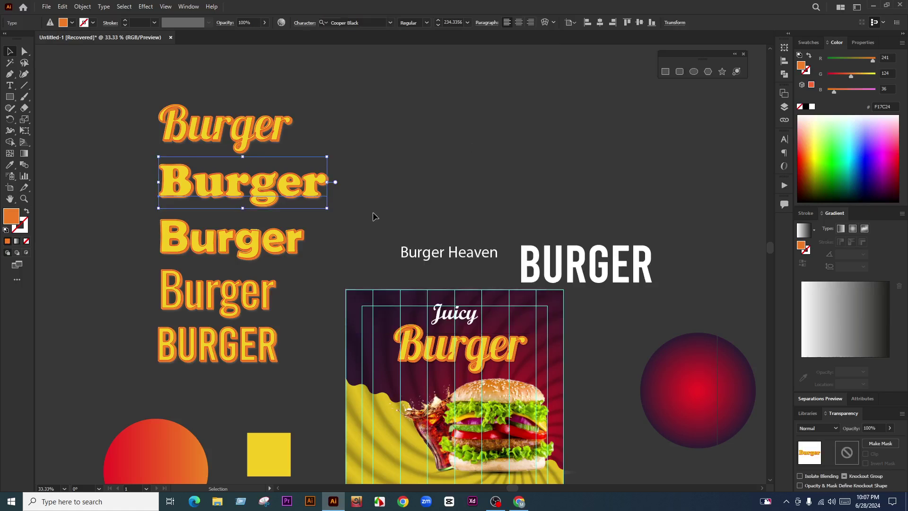
# Step: Move the Lobster headline off the artboard to the pasteboard above and place the Cooper Black "Burger" beneath "Juicy" instead
pyautogui.hotkey('ctrl', '+')
pyautogui.hotkey('ctrl', '+')
pyautogui.hotkey('ctrl', '+')
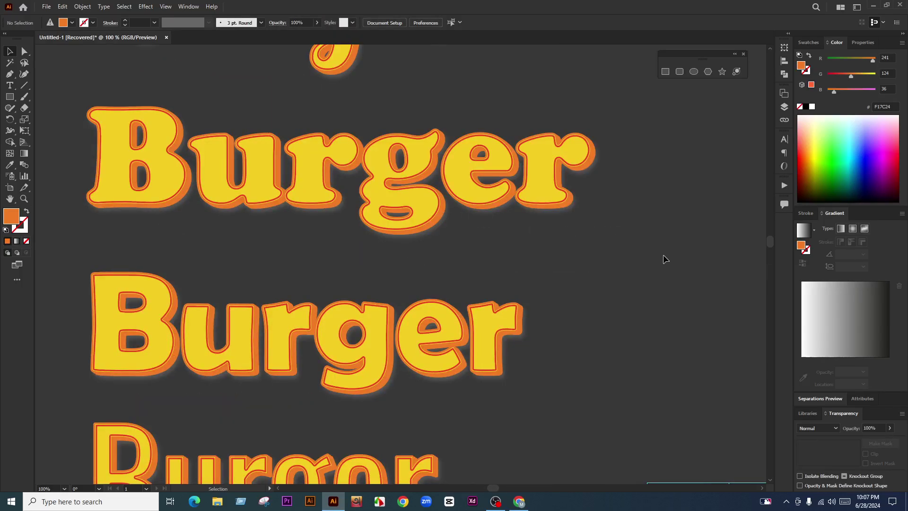
pyautogui.scroll(-3, 240, 226)
pyautogui.scroll(-3, 405, 219)
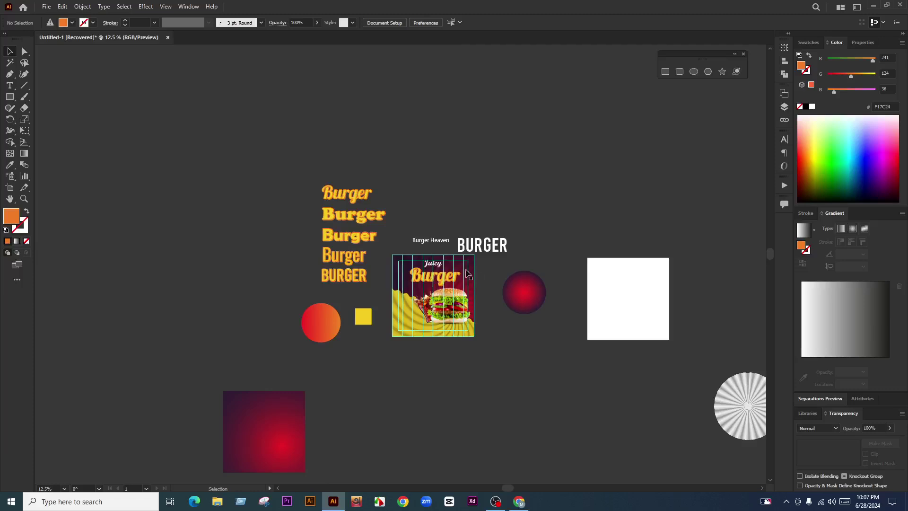
pyautogui.scroll(2, 459, 263)
pyautogui.moveTo(424, 284); pyautogui.dragTo(403, 99)
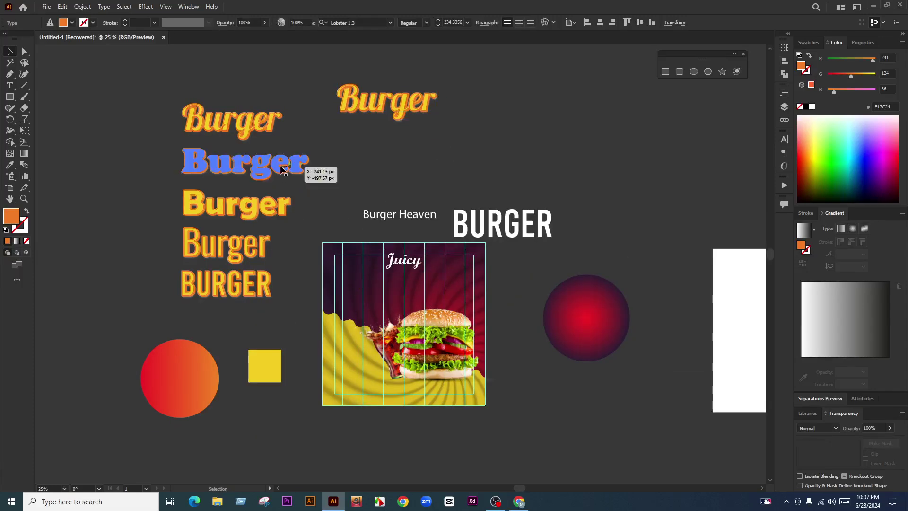
pyautogui.moveTo(290, 163); pyautogui.dragTo(452, 278)
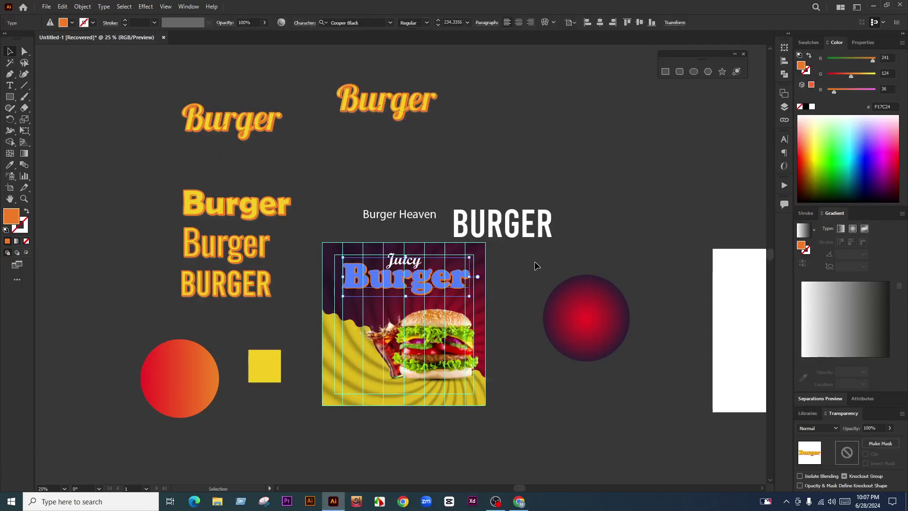
pyautogui.click(536, 262)
# Step: Set the Cooper Black headline's size to 220 pt and centre its text horizontally on the artboard
pyautogui.scroll(-1, 468, 282)
pyautogui.scroll(2, 456, 284)
pyautogui.scroll(1, 416, 224)
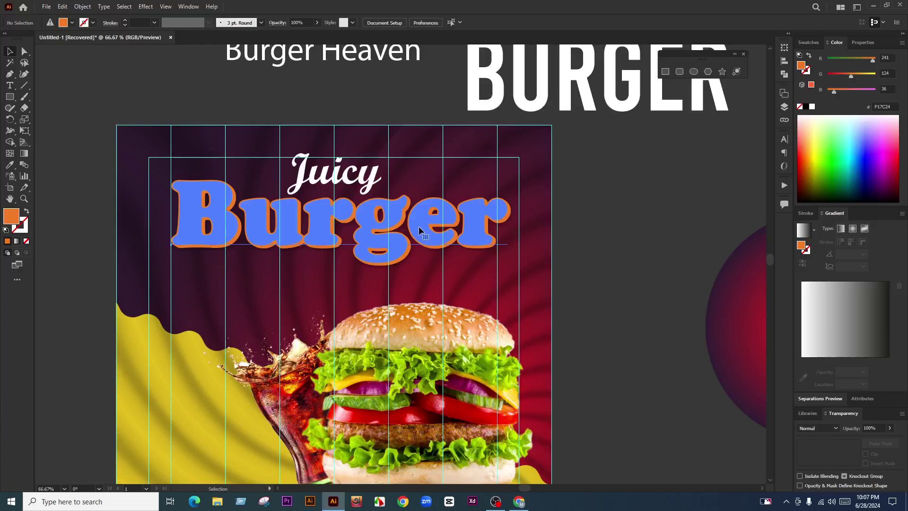
pyautogui.click(418, 226)
pyautogui.click(453, 22)
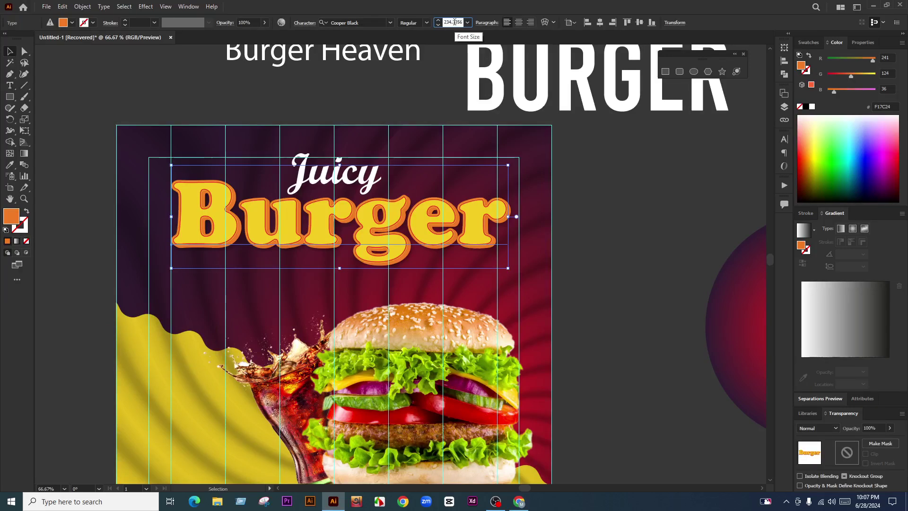
pyautogui.write('220')
pyautogui.press('Return')
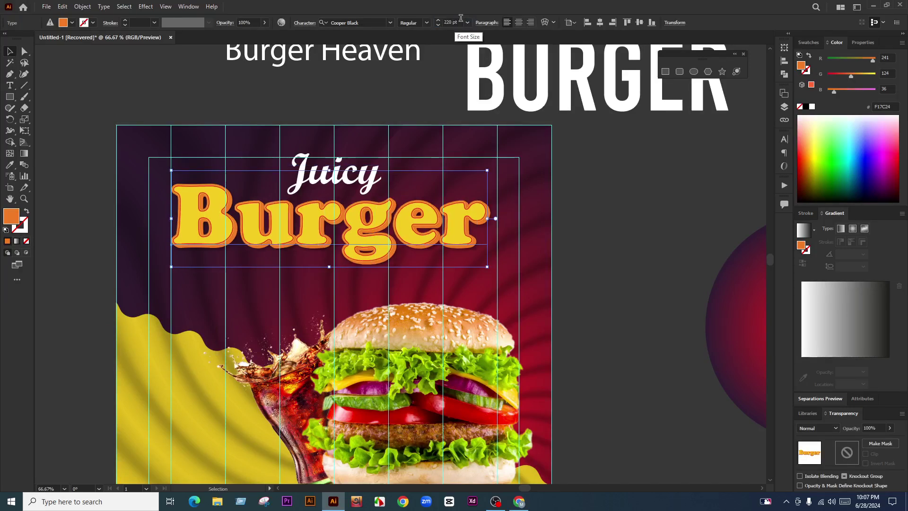
pyautogui.click(518, 23)
pyautogui.click(600, 23)
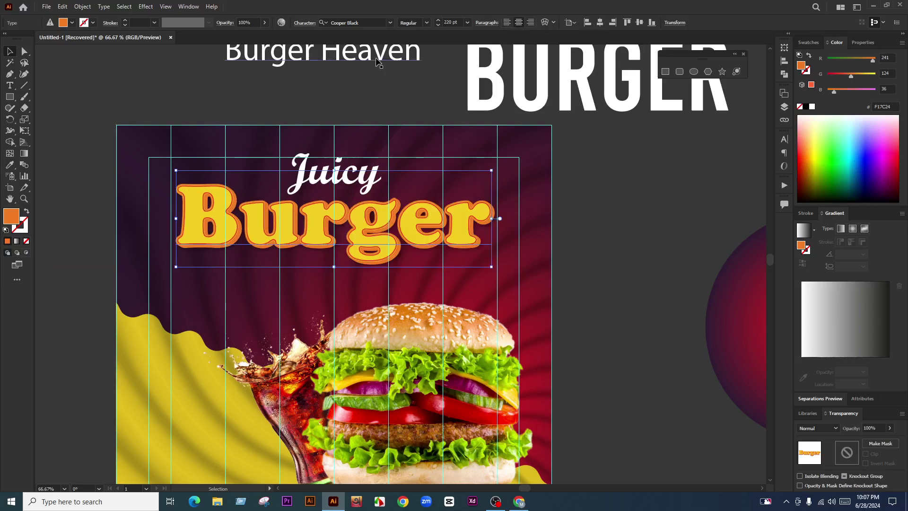
# Step: Set the Cooper Black headline's font size to 200 pt
pyautogui.click(368, 23)
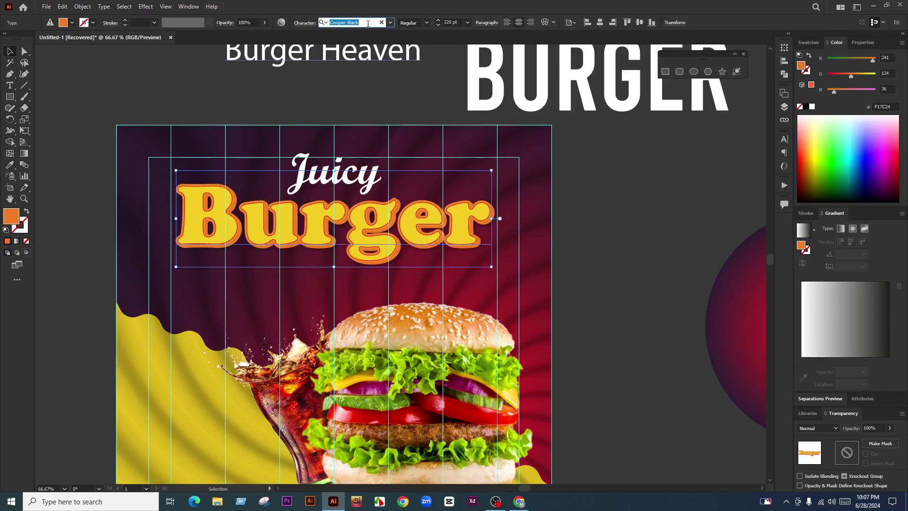
pyautogui.click(453, 21)
pyautogui.write('200')
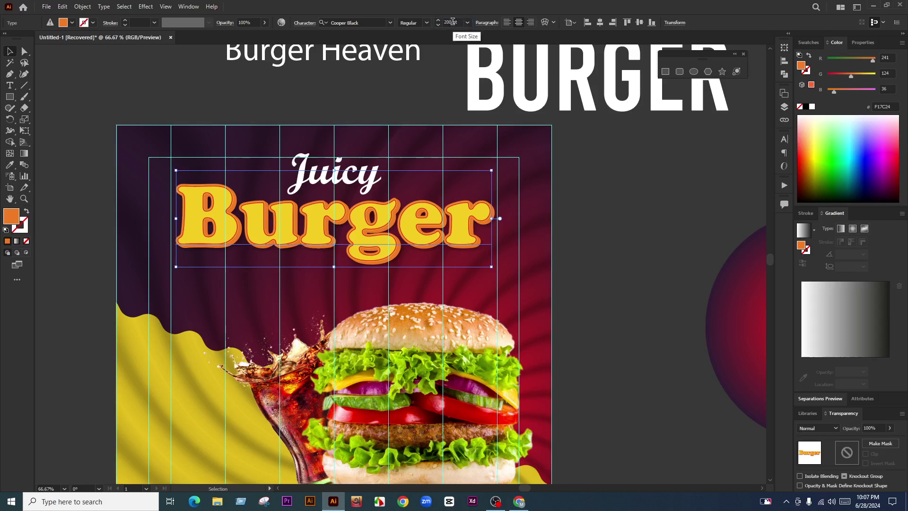
pyautogui.press('Return')
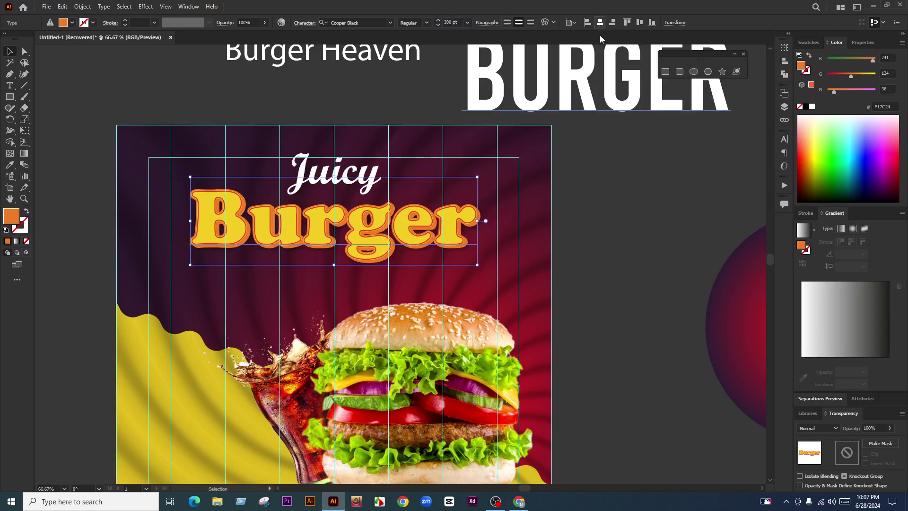
pyautogui.click(604, 247)
pyautogui.scroll(-3, 510, 222)
# Step: Try the Cooper Black headline on the artboard in all caps, using the full character options
pyautogui.click(473, 223)
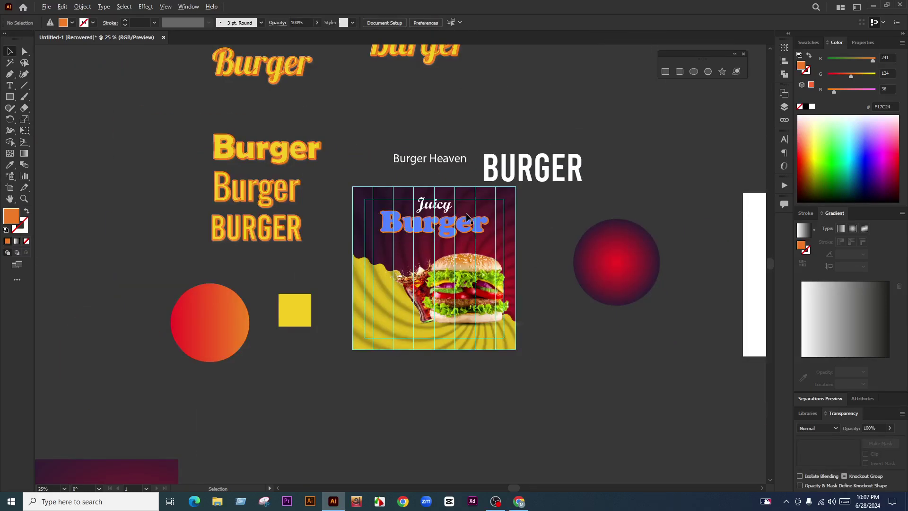
pyautogui.scroll(2, 467, 224)
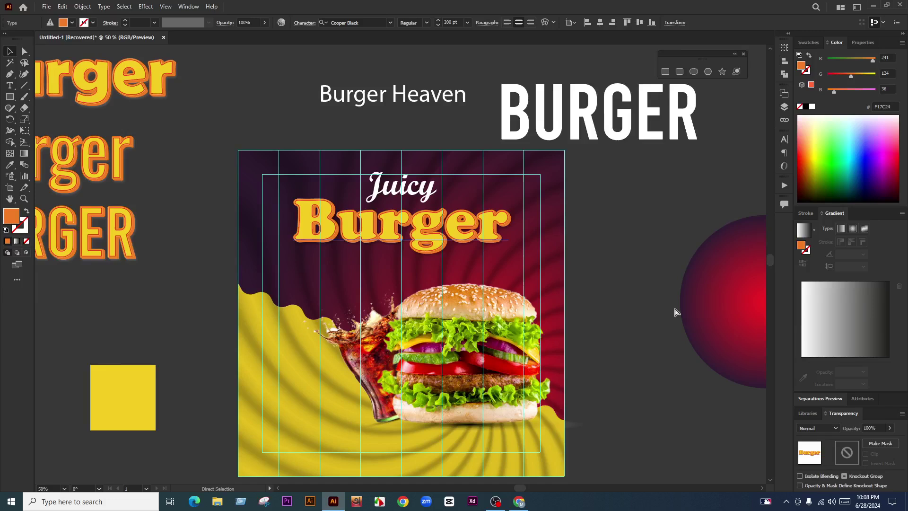
pyautogui.hotkey('ctrl', 't')
pyautogui.click(769, 136)
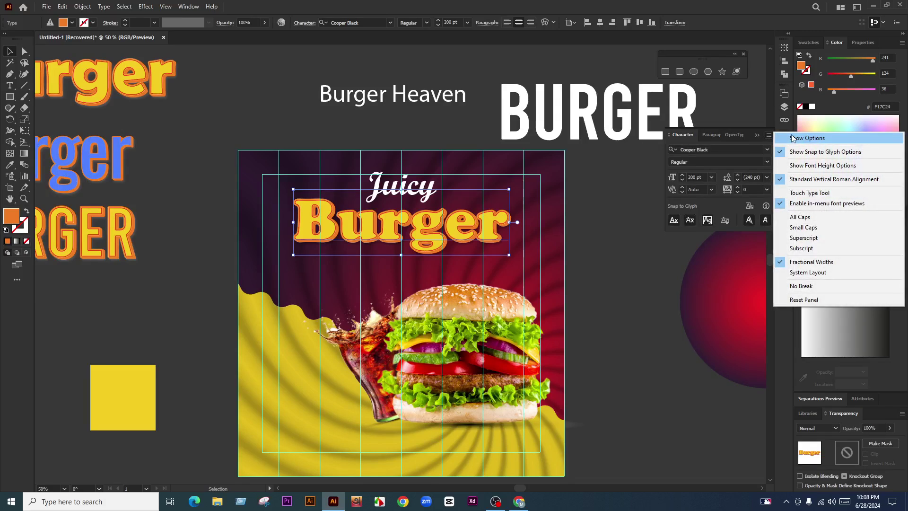
pyautogui.click(710, 138)
pyautogui.click(675, 233)
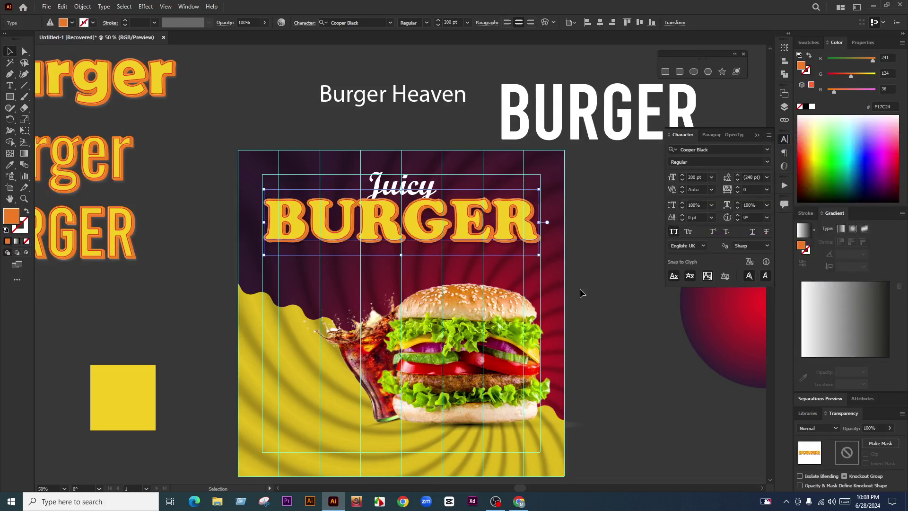
pyautogui.hotkey('ctrl', 'z')
pyautogui.click(594, 294)
# Step: Review the post in full-screen presentation and compare its headline with the "Burger" copies on the pasteboard
pyautogui.keyDown('alt'); pyautogui.scroll(-1, 492, 267); pyautogui.keyUp('alt')
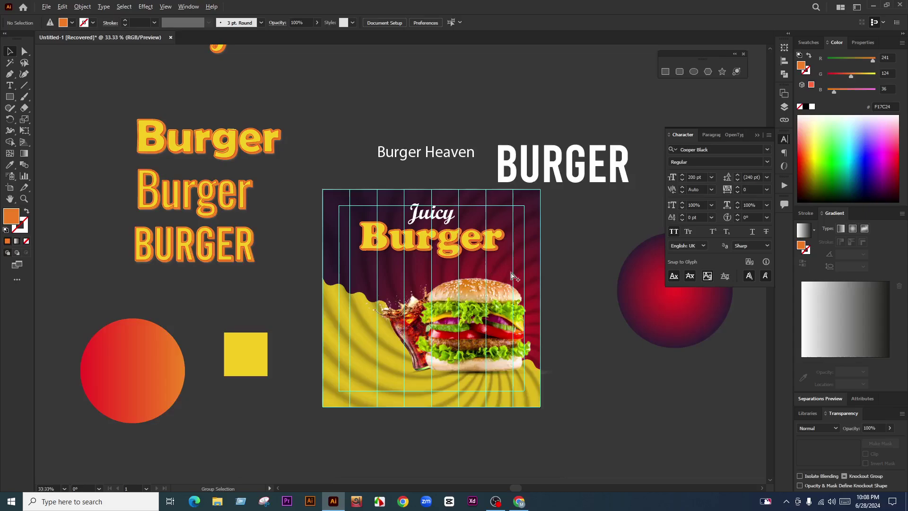
pyautogui.hotkey('shift', 'f')
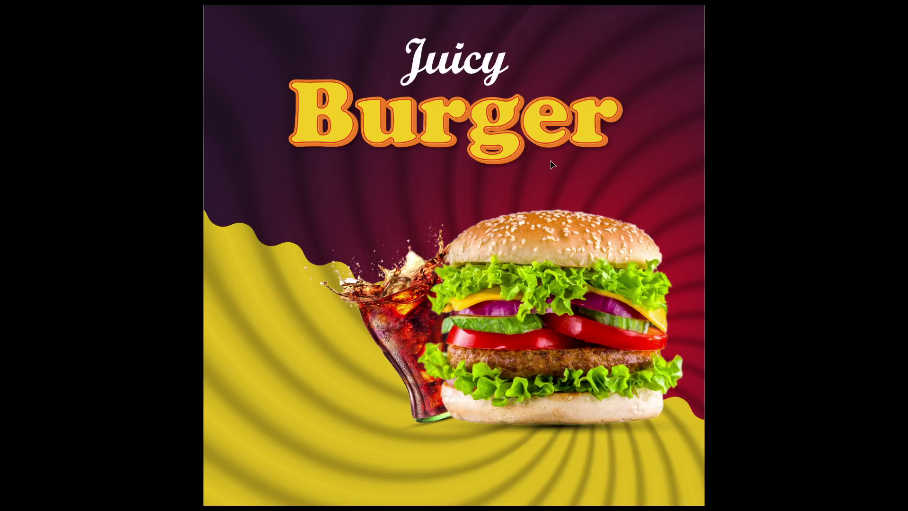
pyautogui.press('Escape')
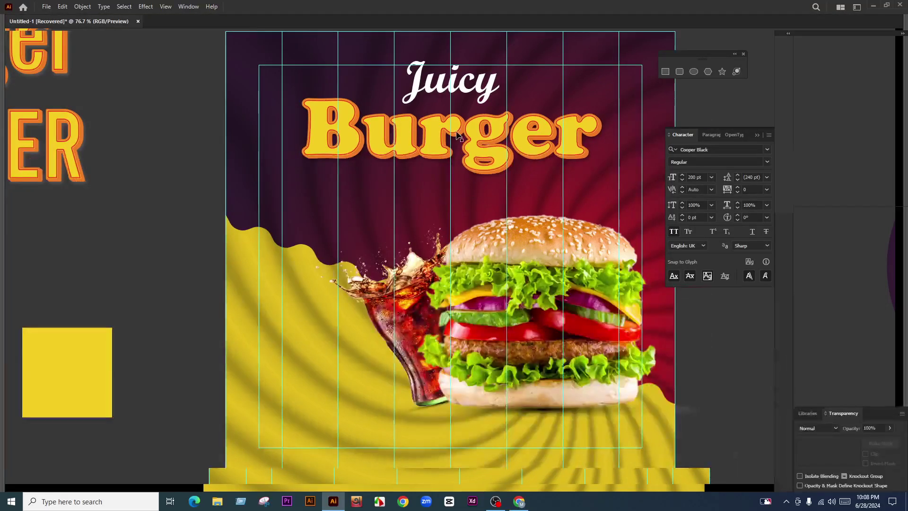
pyautogui.scroll(-2, 461, 191)
pyautogui.scroll(2, 530, 197)
pyautogui.scroll(-3, 481, 194)
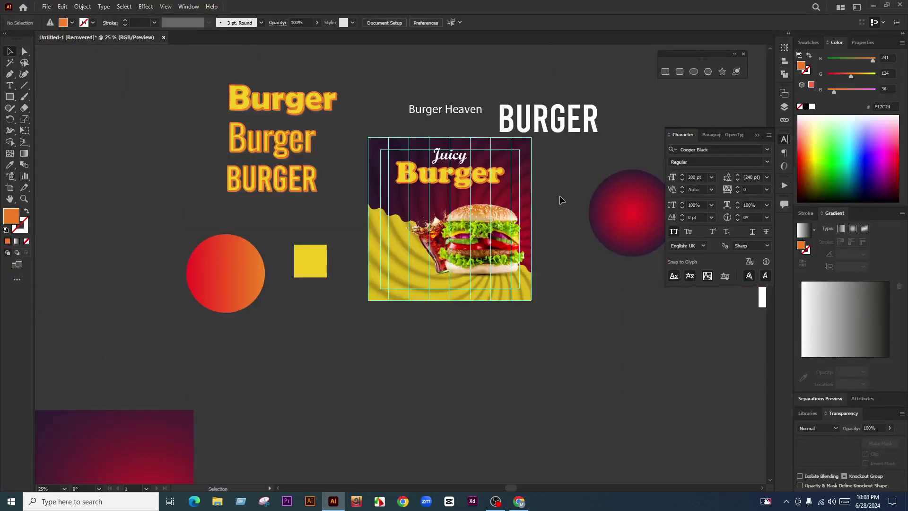
pyautogui.scroll(1, 560, 196)
pyautogui.scroll(3, 560, 201)
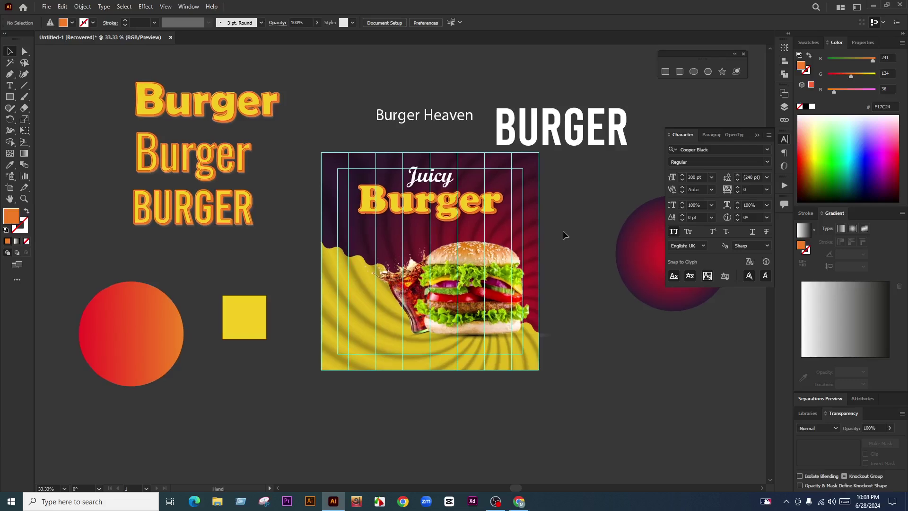
pyautogui.scroll(-1, 498, 215)
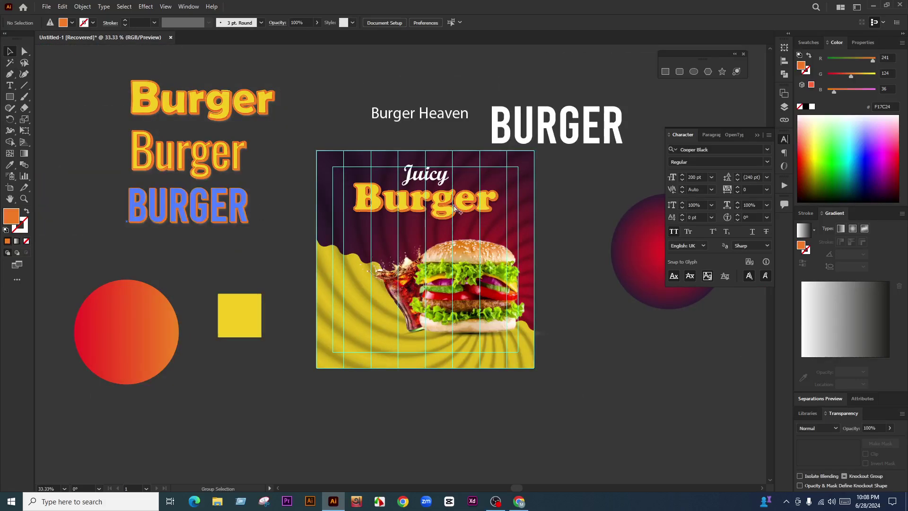
pyautogui.click(245, 213)
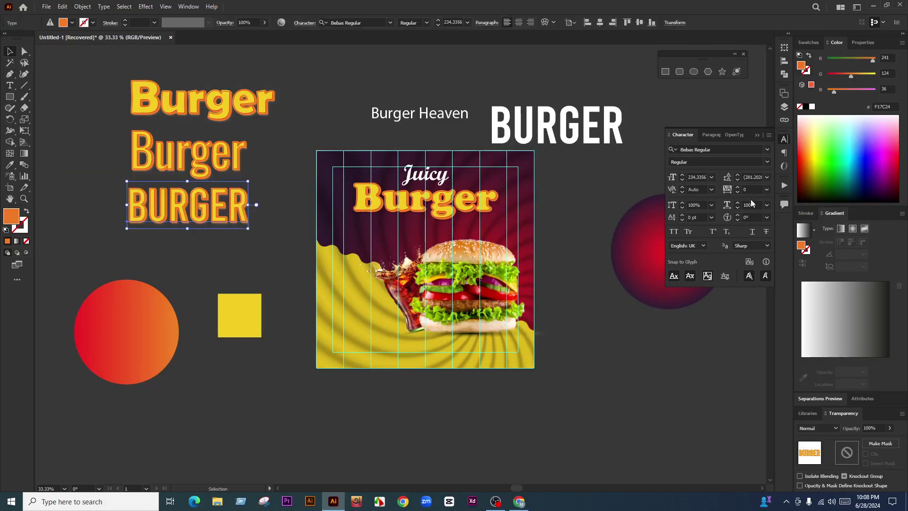
pyautogui.scroll(1, 562, 208)
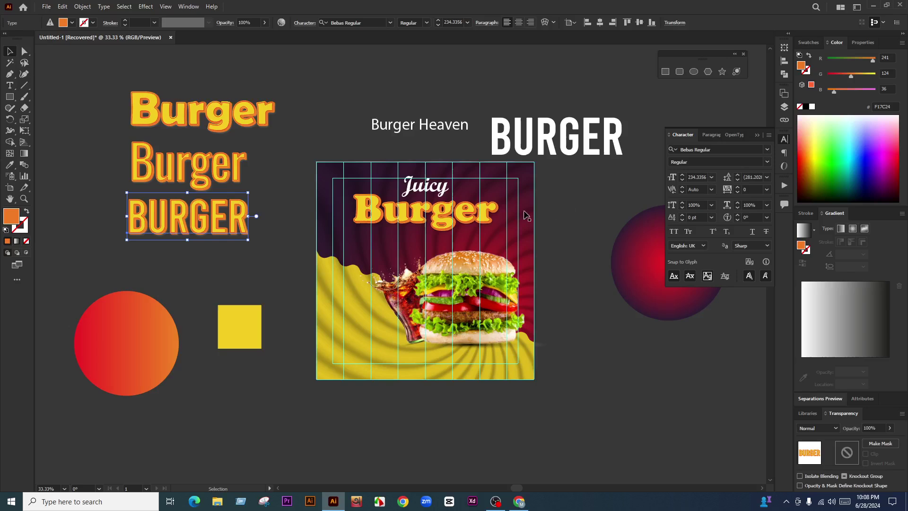
pyautogui.scroll(1, 503, 209)
pyautogui.scroll(-1, 402, 207)
# Step: Search fonts for "sc" for the uppermost Berlin Sans "Burger" copy, filter by Script and preview the matching fonts
pyautogui.click(187, 123)
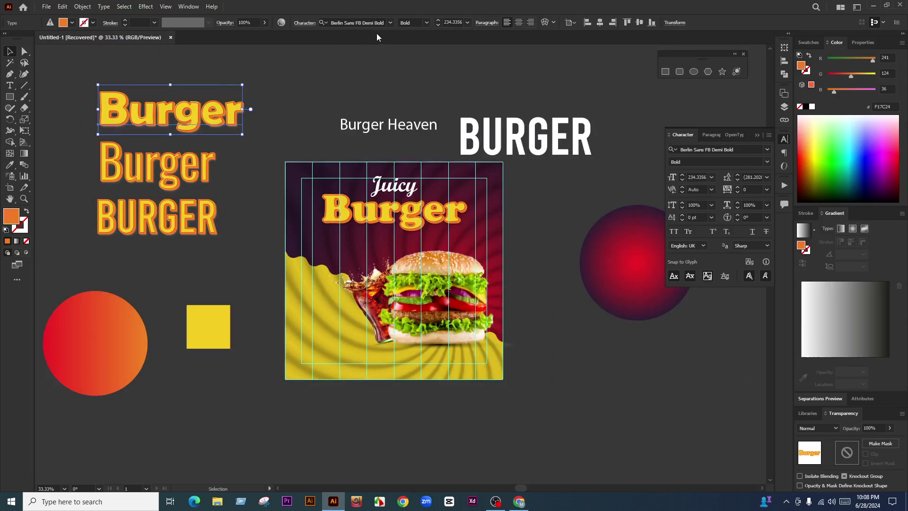
pyautogui.click(390, 22)
pyautogui.write('sc')
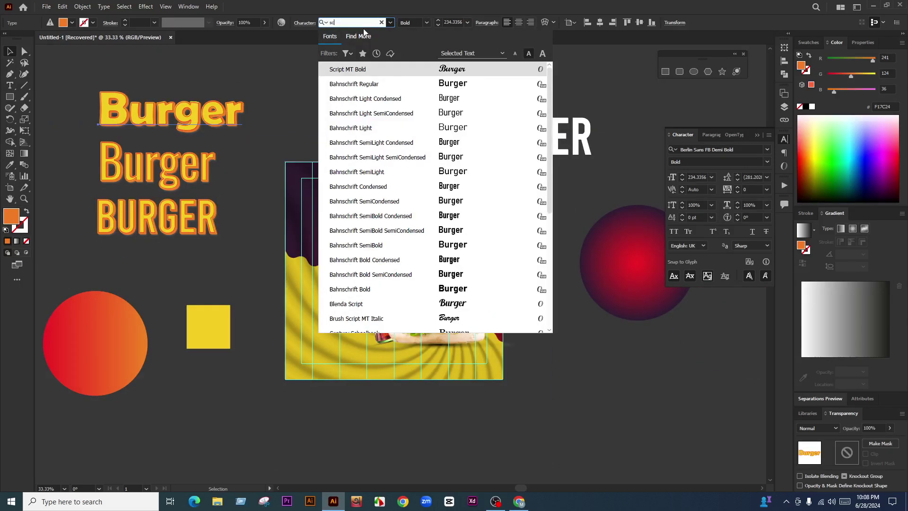
pyautogui.click(351, 55)
pyautogui.click(338, 104)
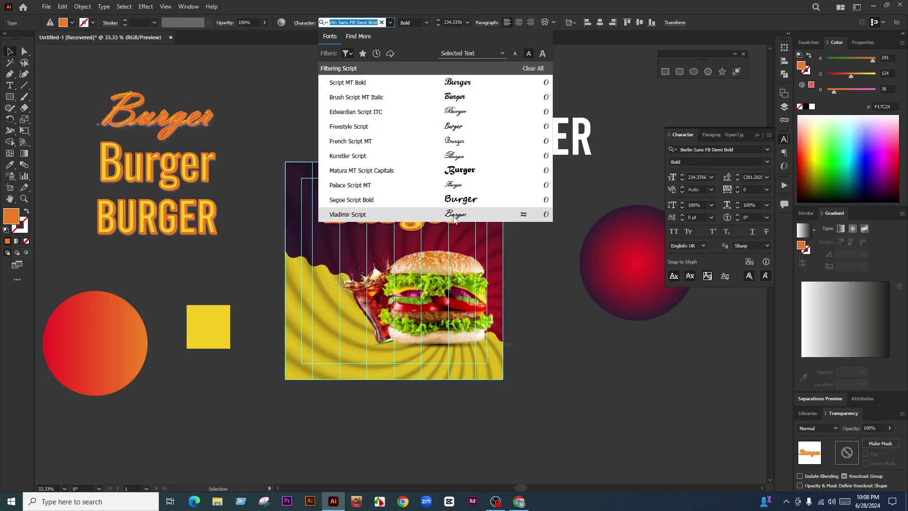
# Step: Preview handwritten and sans serif fonts on the same "Burger" copy by switching the font classification filter
pyautogui.click(316, 107)
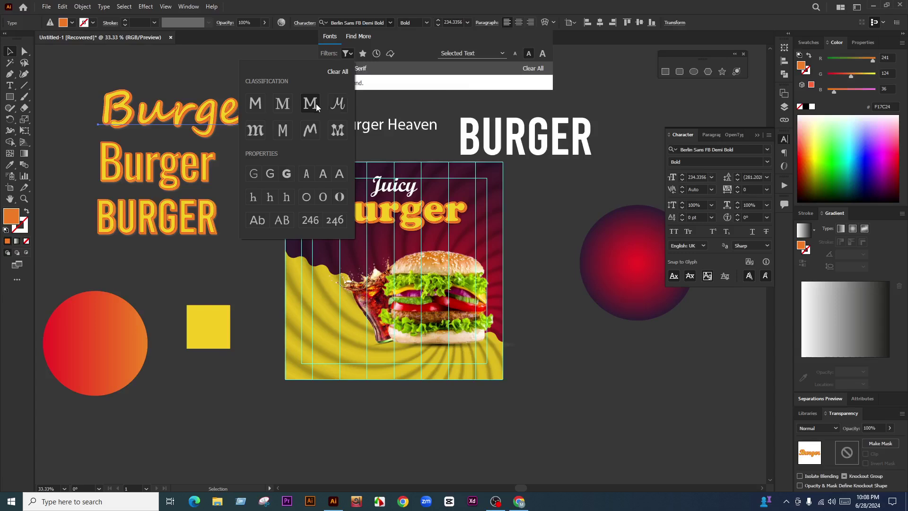
pyautogui.click(317, 130)
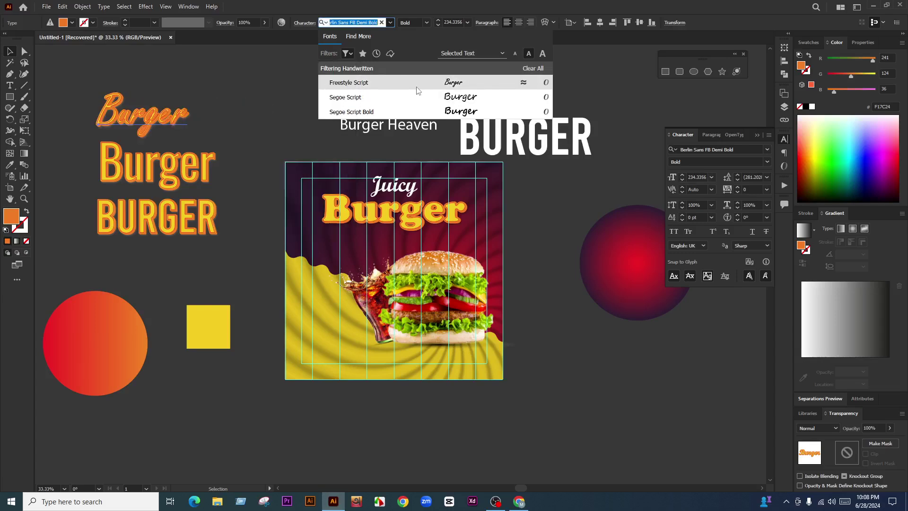
pyautogui.click(348, 53)
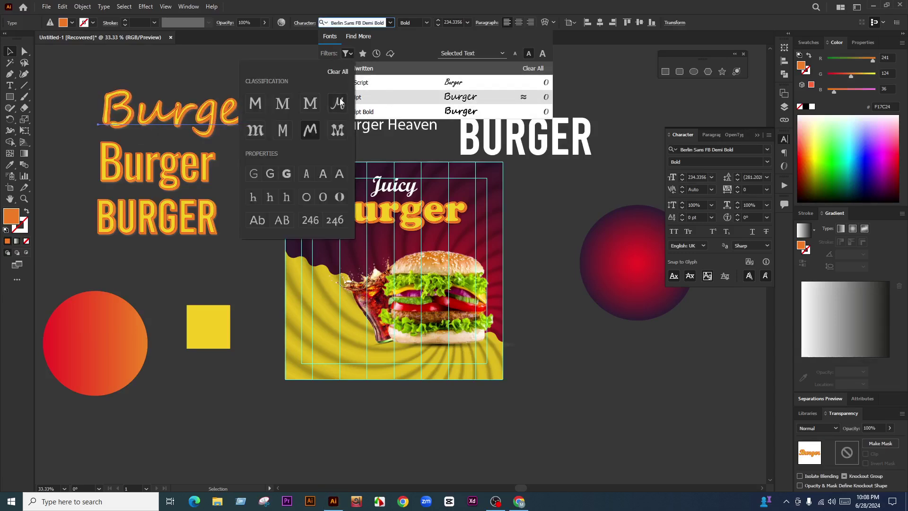
pyautogui.click(253, 106)
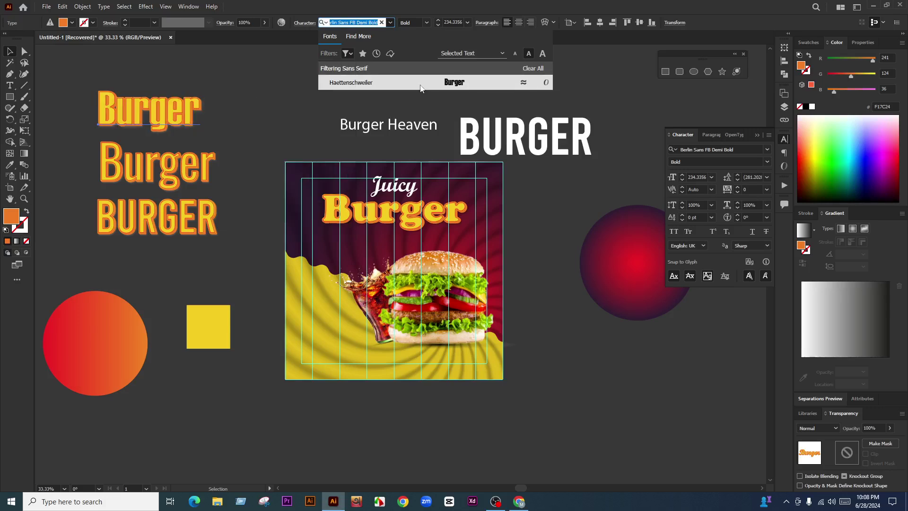
# Step: Filter the font list by Monospaced, Blackletter, Slab Serif and Serif in turn to compare options for the upper-left "Burger" sample text
pyautogui.click(349, 54)
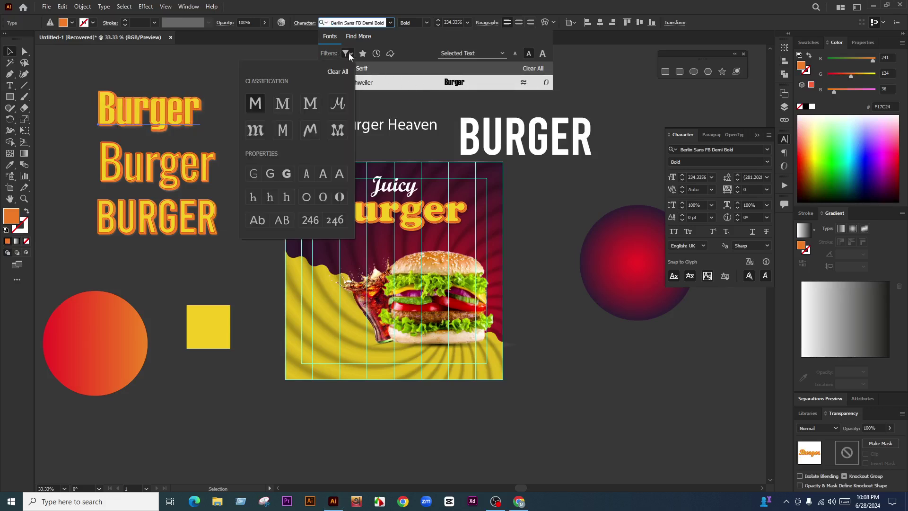
pyautogui.click(283, 134)
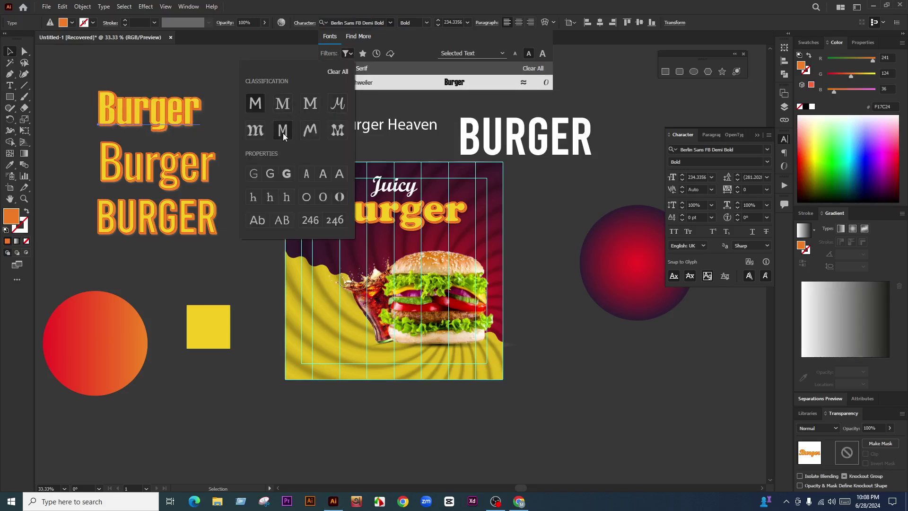
pyautogui.click(349, 54)
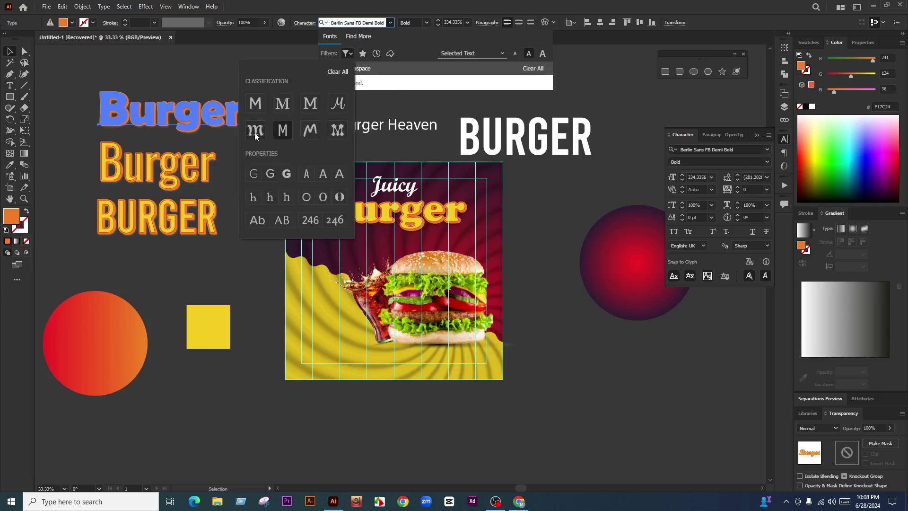
pyautogui.click(256, 134)
pyautogui.click(350, 54)
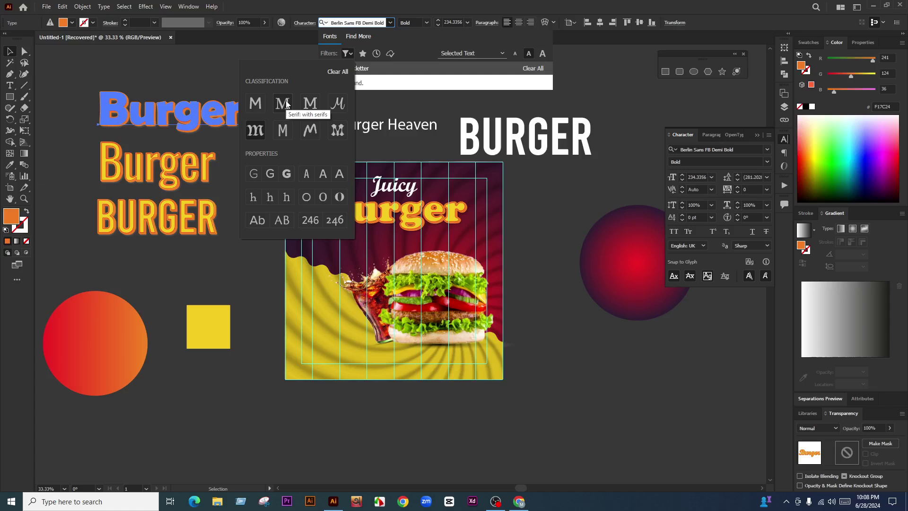
pyautogui.click(310, 104)
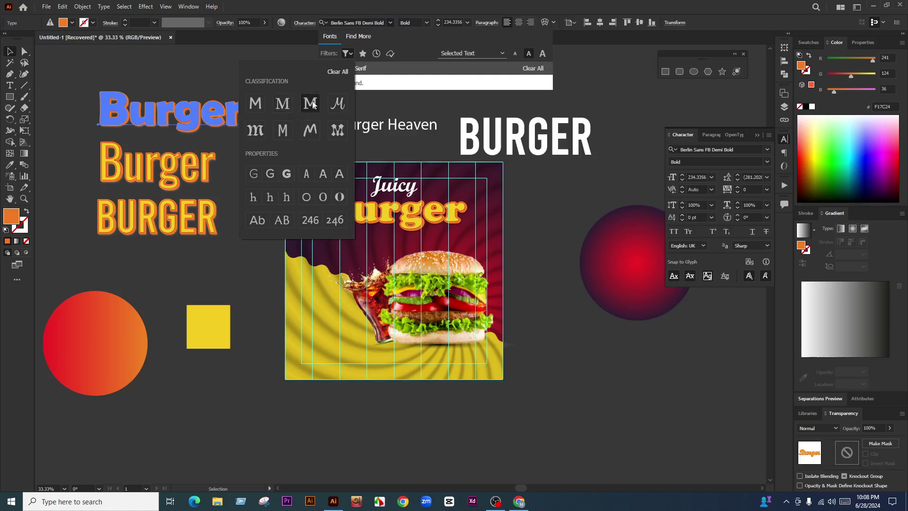
pyautogui.click(393, 91)
pyautogui.click(352, 55)
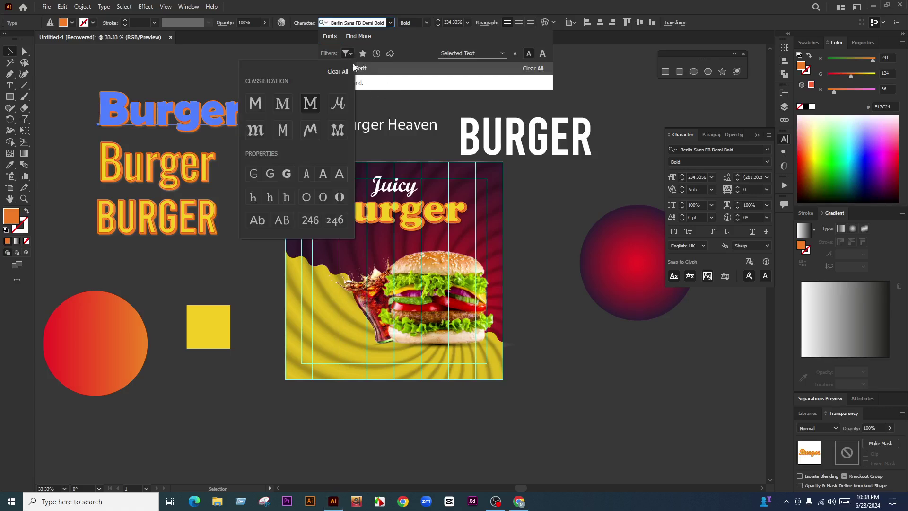
pyautogui.click(283, 103)
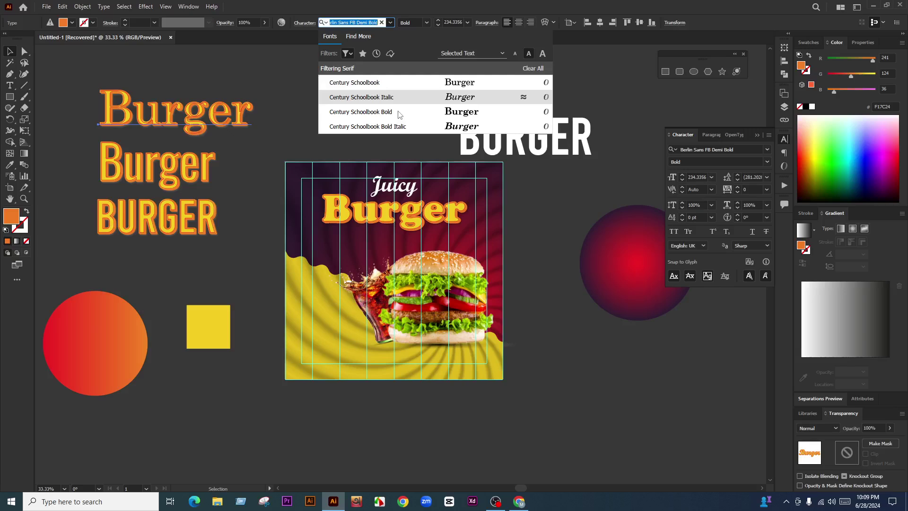
# Step: Clear all font filters and preview fonts from the script and Bahnschrift families on the upper-left "Burger" sample without applying any
pyautogui.click(349, 55)
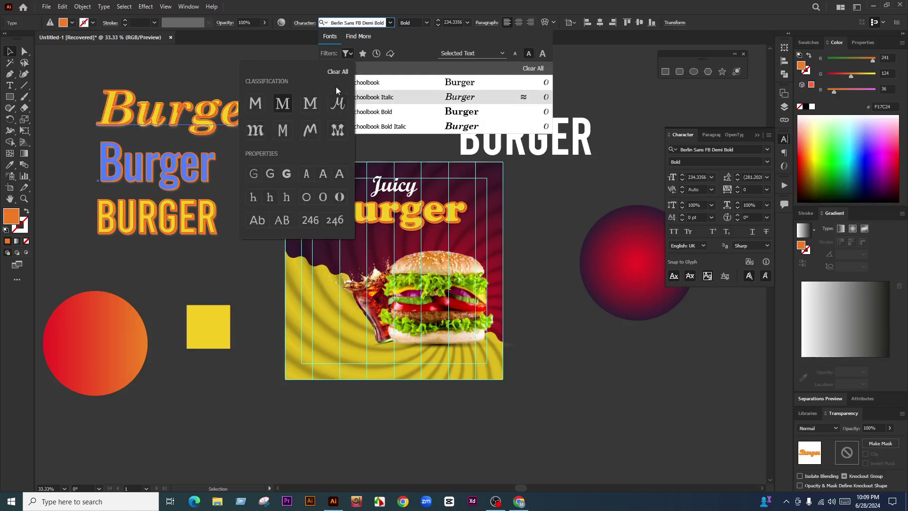
pyautogui.click(338, 72)
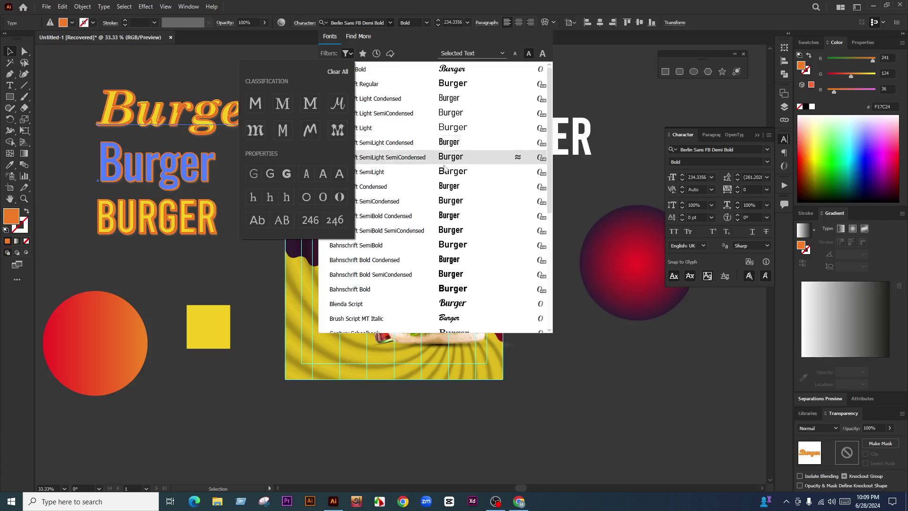
pyautogui.scroll(-5, 447, 205)
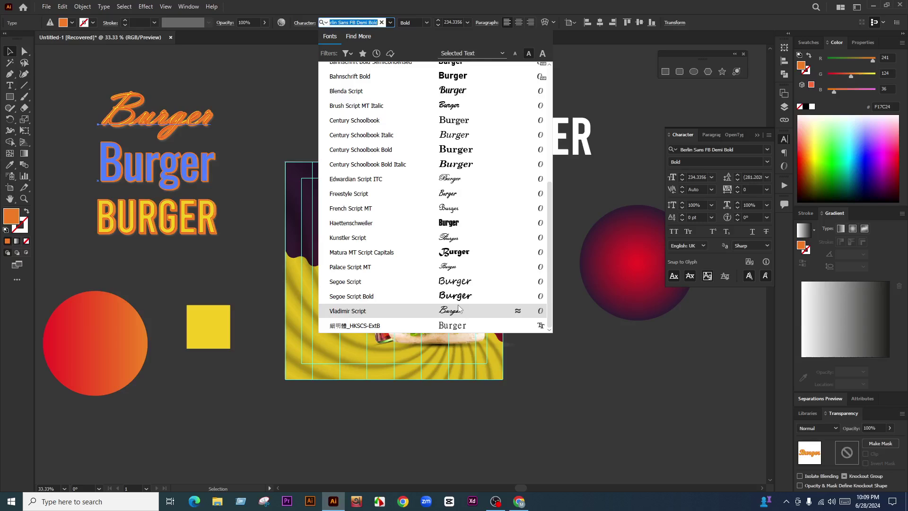
pyautogui.scroll(3, 466, 237)
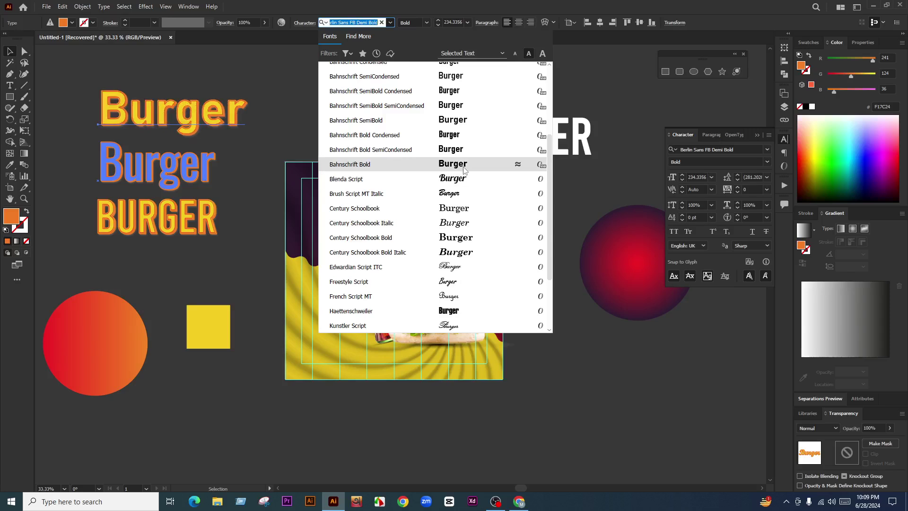
pyautogui.scroll(2, 463, 179)
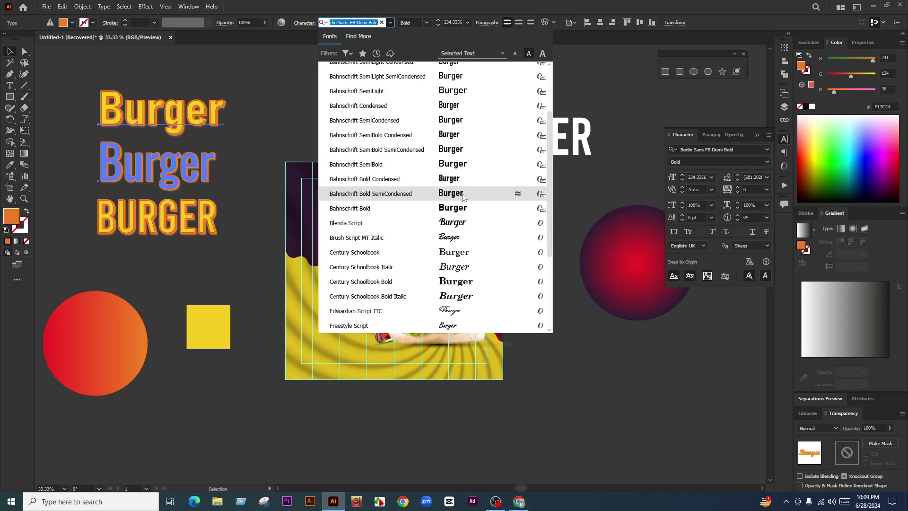
pyautogui.scroll(2, 463, 196)
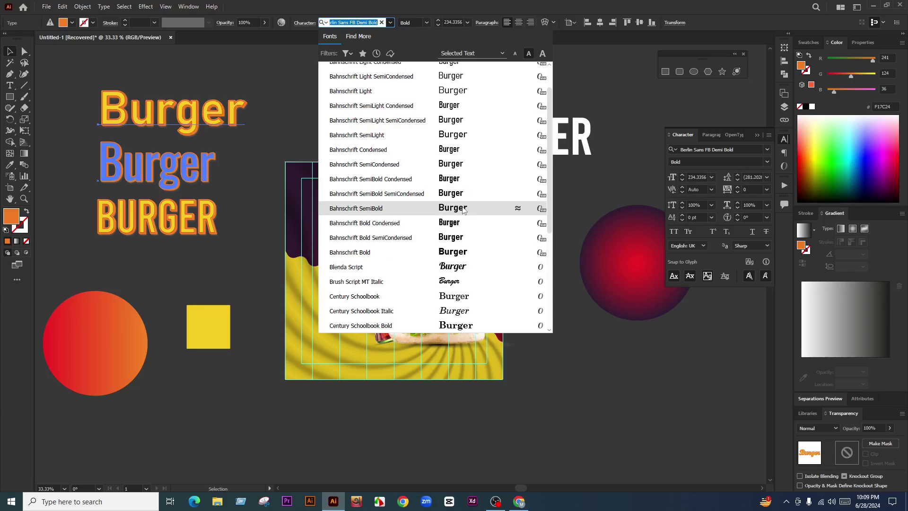
pyautogui.scroll(2, 464, 208)
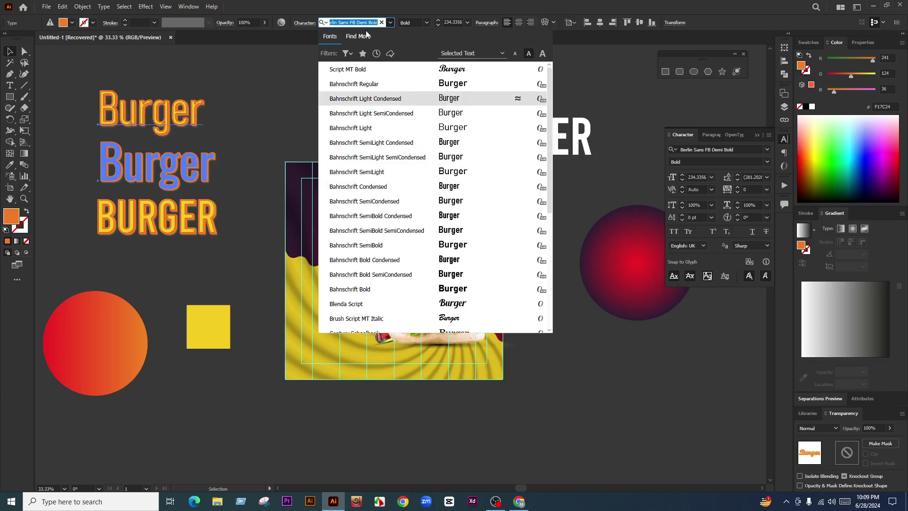
pyautogui.click(351, 54)
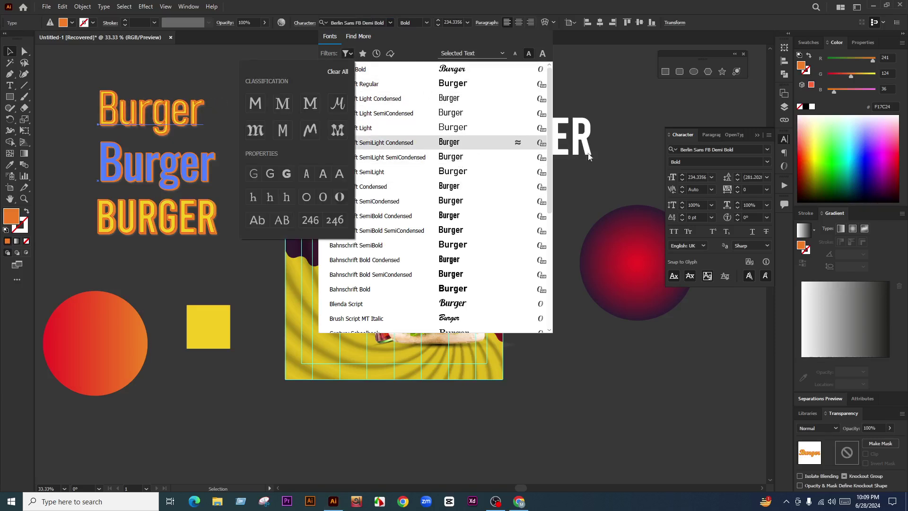
pyautogui.click(582, 96)
pyautogui.click(623, 95)
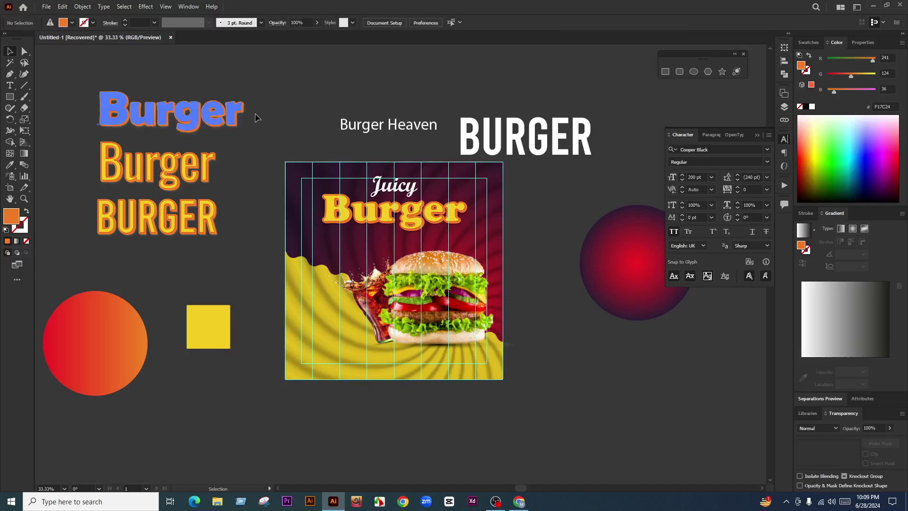
pyautogui.click(175, 131)
pyautogui.click(529, 262)
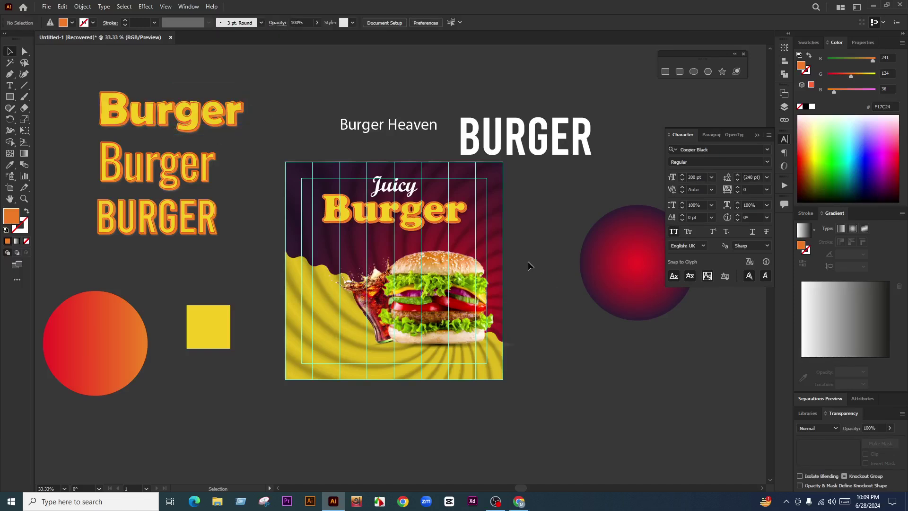
# Step: Delete the word "Burger" from the "Burger Heaven" text and move the remaining "Heaven" onto the poster, just below the Burger title
pyautogui.scroll(1, 431, 222)
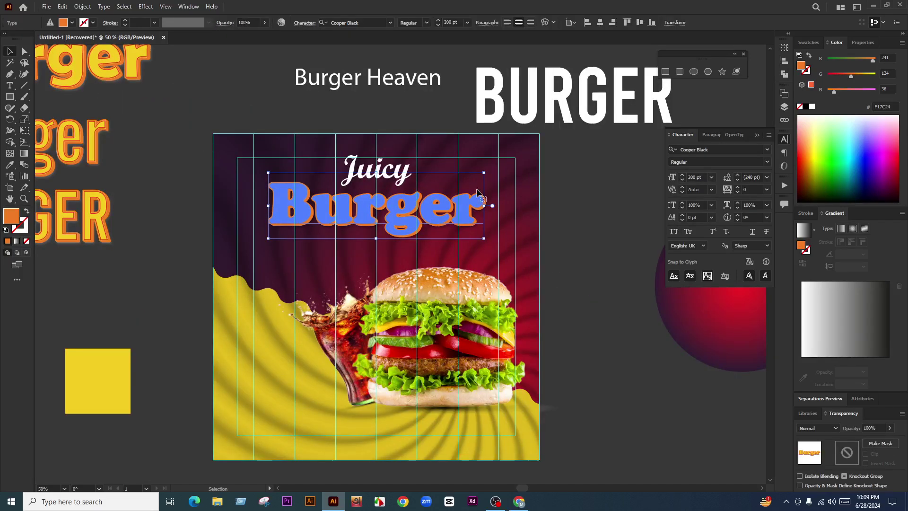
pyautogui.click(387, 79)
pyautogui.doubleClick(387, 79)
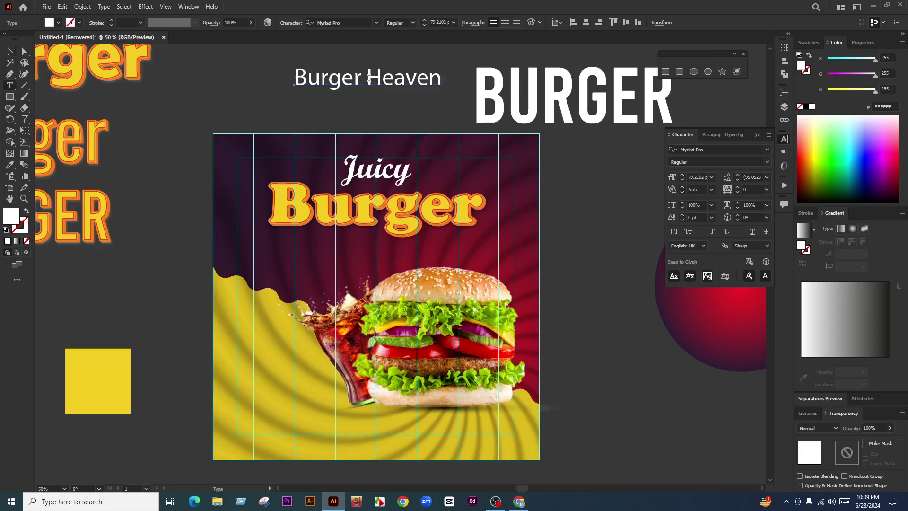
pyautogui.moveTo(367, 79); pyautogui.dragTo(289, 81)
pyautogui.press('BackSpace')
pyautogui.click(10, 51)
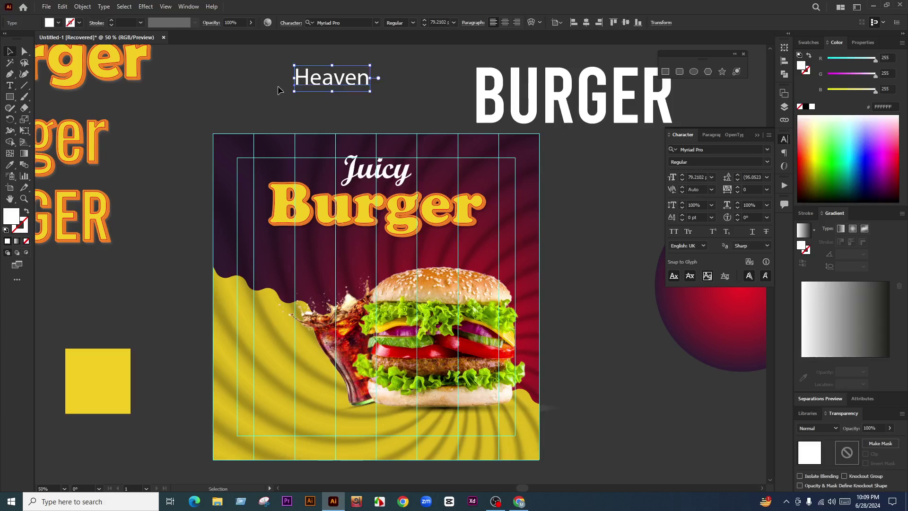
pyautogui.moveTo(348, 84); pyautogui.dragTo(356, 240)
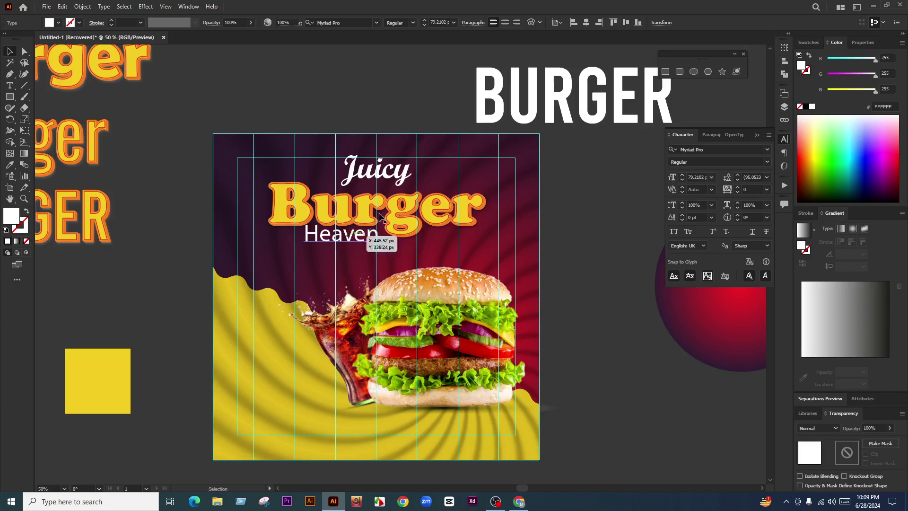
# Step: Reposition the "Juicy" text slightly left of centre above the Burger title and enlarge it to about 110.6 pt
pyautogui.click(410, 203)
pyautogui.scroll(-1, 413, 201)
pyautogui.scroll(2, 393, 185)
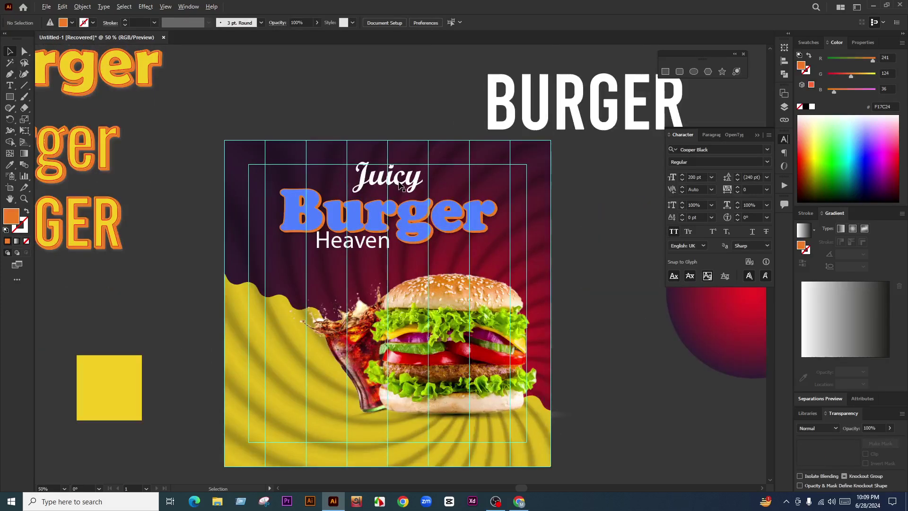
pyautogui.moveTo(396, 183); pyautogui.dragTo(402, 191)
pyautogui.moveTo(526, 229); pyautogui.dragTo(521, 220)
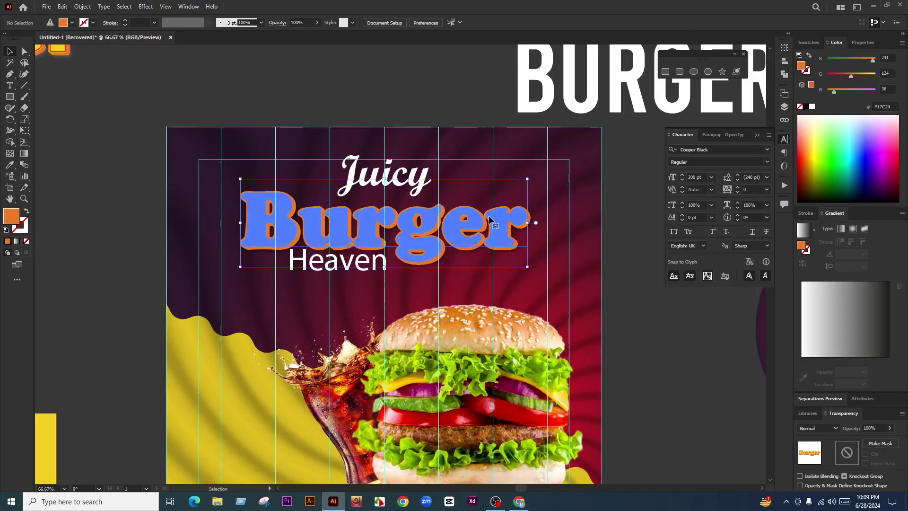
pyautogui.click(475, 189)
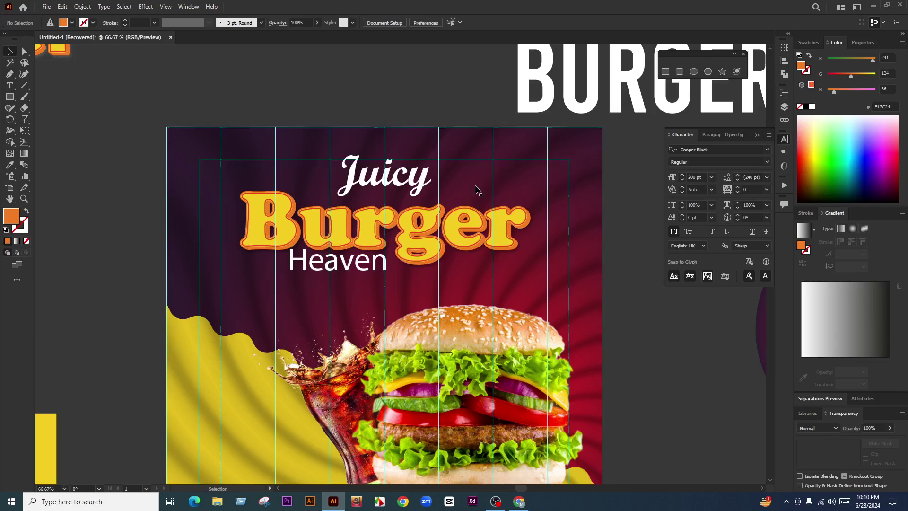
pyautogui.moveTo(397, 179); pyautogui.dragTo(397, 186)
pyautogui.scroll(1, 406, 185)
pyautogui.scroll(-2, 420, 190)
pyautogui.scroll(1, 407, 187)
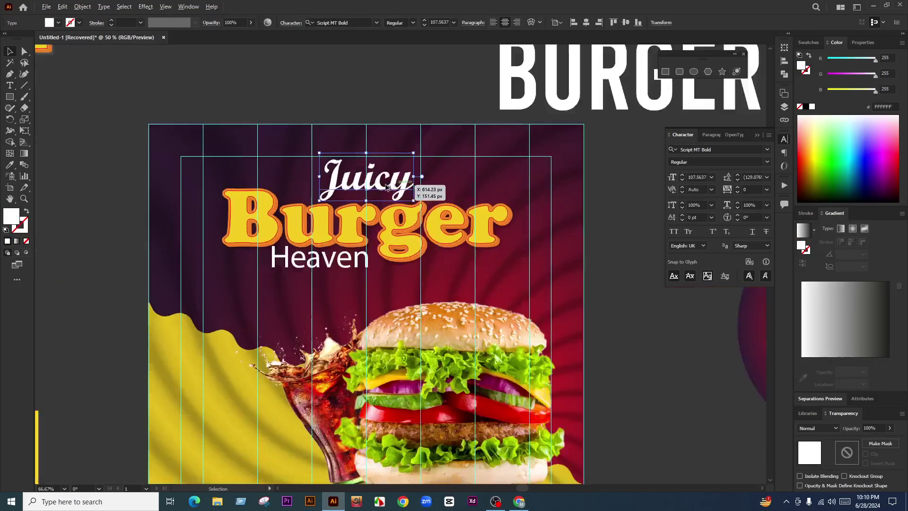
pyautogui.hotkey('shift', 'Left')
pyautogui.hotkey('shift', 'Left')
pyautogui.hotkey('shift', 'Left')
pyautogui.hotkey('shift', 'Left')
pyautogui.hotkey('shift', 'Left')
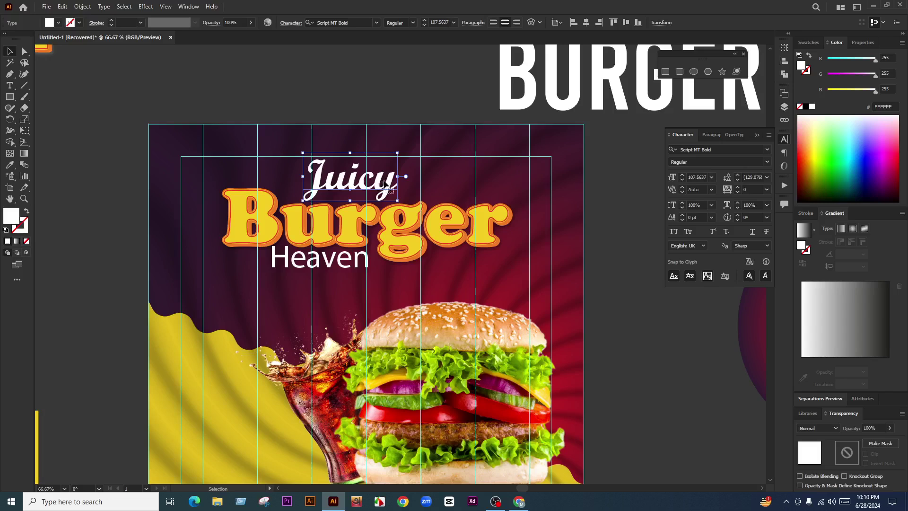
pyautogui.moveTo(399, 178)
pyautogui.mouseDown()
pyautogui.moveTo(416, 179)
pyautogui.moveTo(396, 182)
pyautogui.mouseUp()
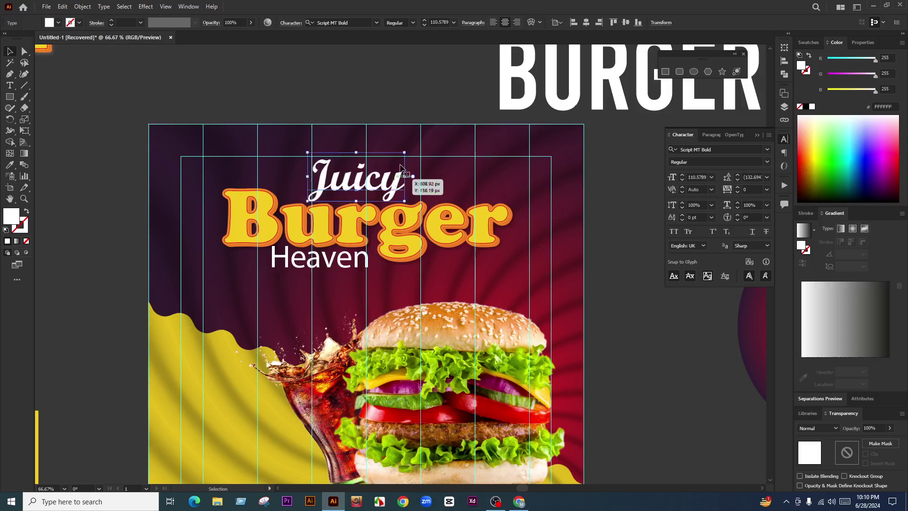
# Step: Search the fonts for "scr" and try Blenda Script on the "Juicy" text
pyautogui.click(348, 23)
pyautogui.write('script')
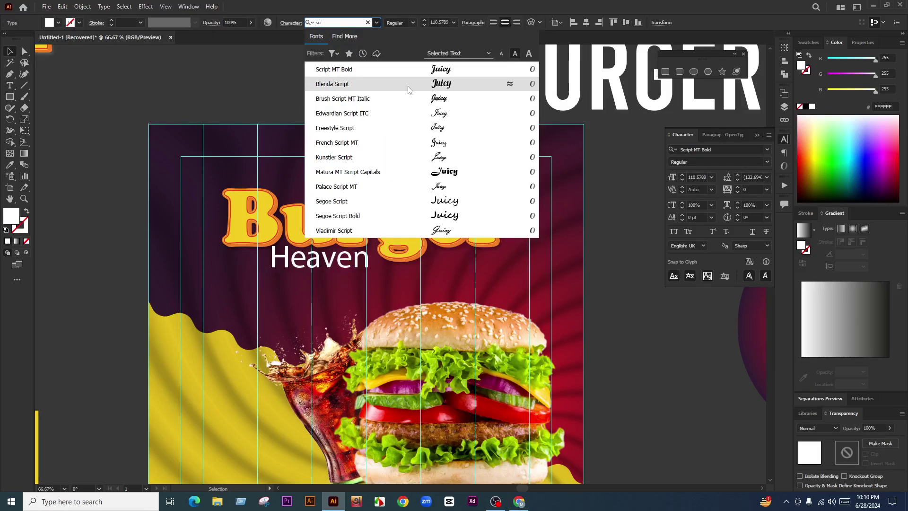
pyautogui.click(409, 86)
pyautogui.scroll(-1, 316, 190)
pyautogui.scroll(1, 544, 194)
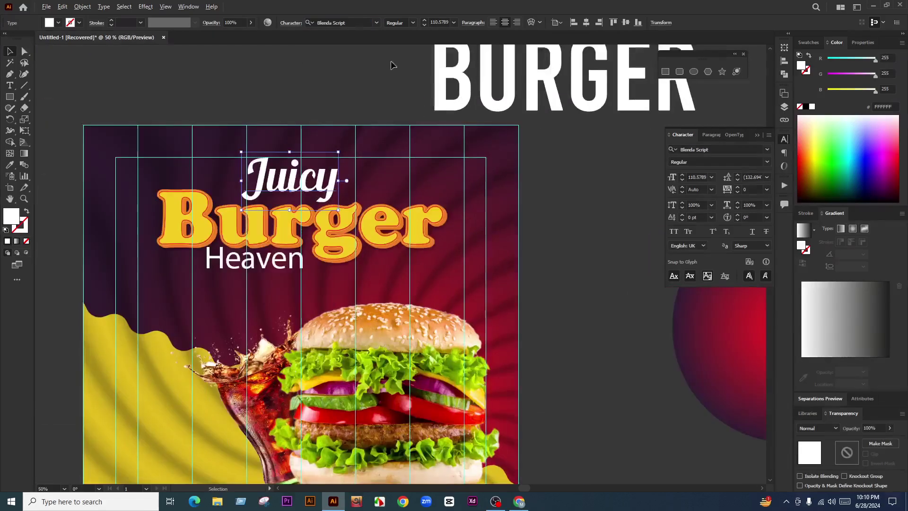
# Step: Search the fonts for "scr" and set the "Juicy" text to Freestyle Script
pyautogui.click(367, 23)
pyautogui.write('scr')
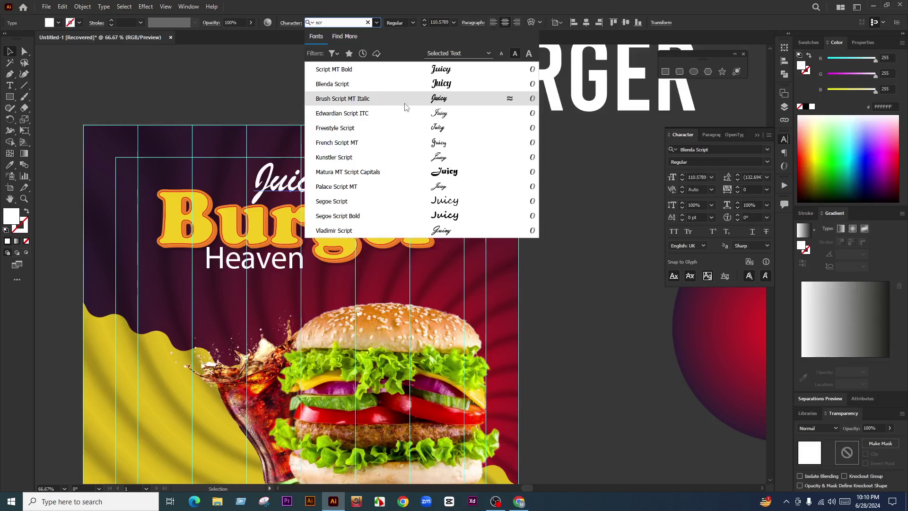
pyautogui.click(409, 126)
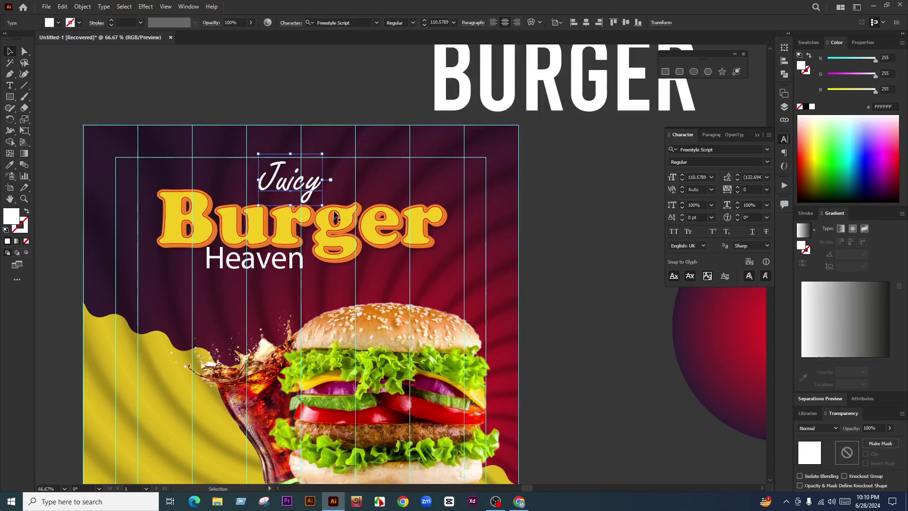
pyautogui.scroll(-1, 451, 218)
pyautogui.scroll(1, 497, 220)
# Step: Preview other script fonts on the "Juicy" text by searching "scr", keep the current font and deselect the text
pyautogui.click(355, 23)
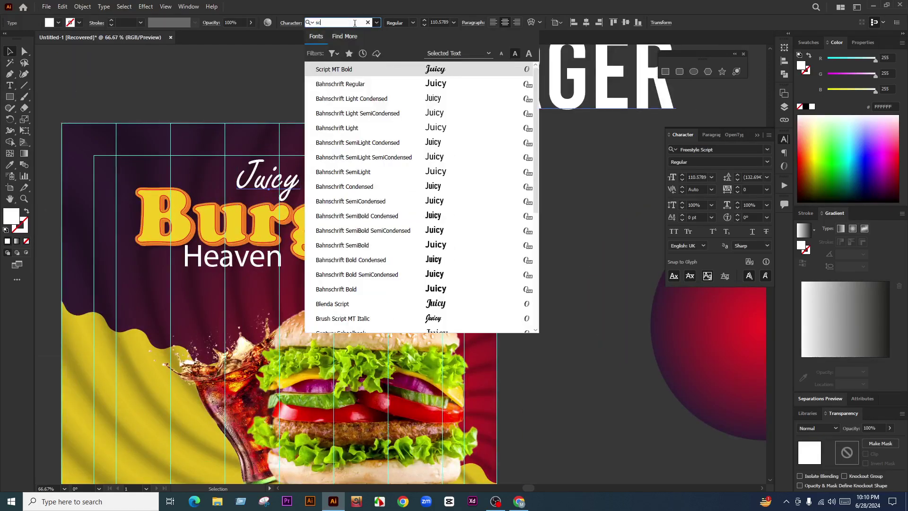
pyautogui.write('scr')
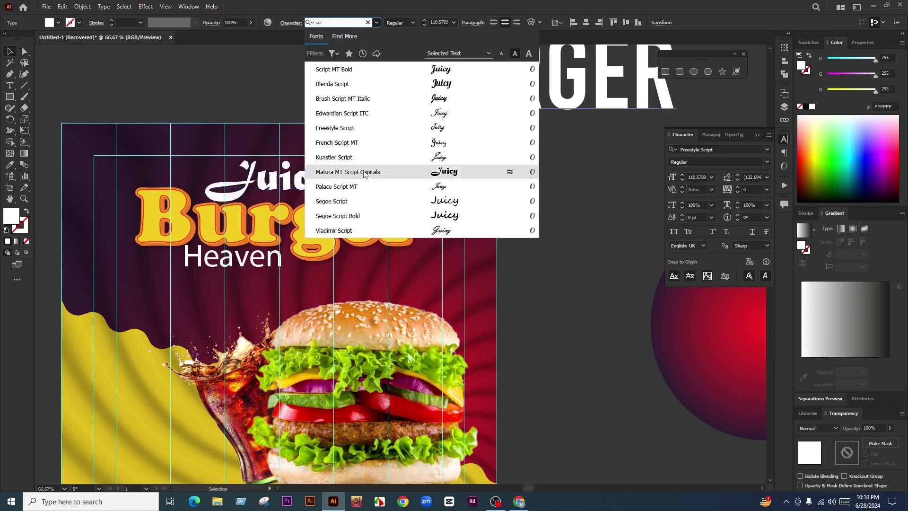
pyautogui.scroll(-3, 368, 242)
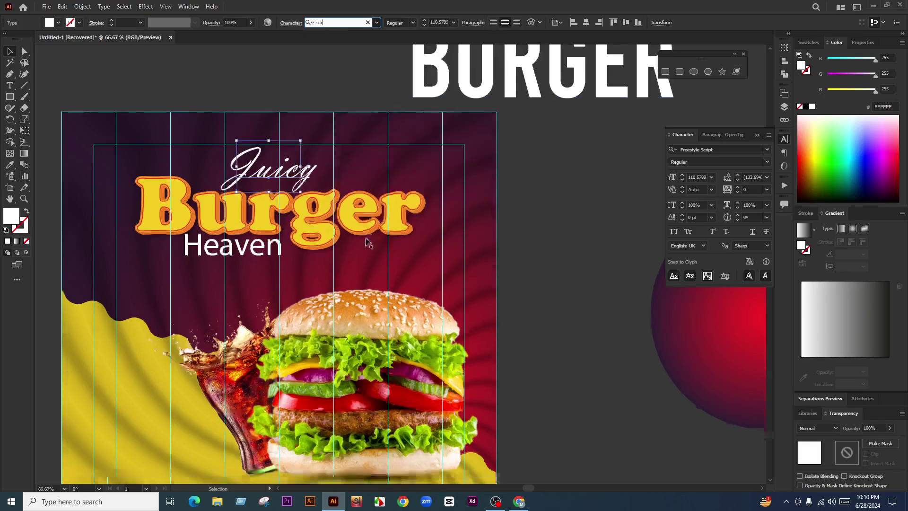
pyautogui.scroll(2, 372, 190)
pyautogui.click(545, 216)
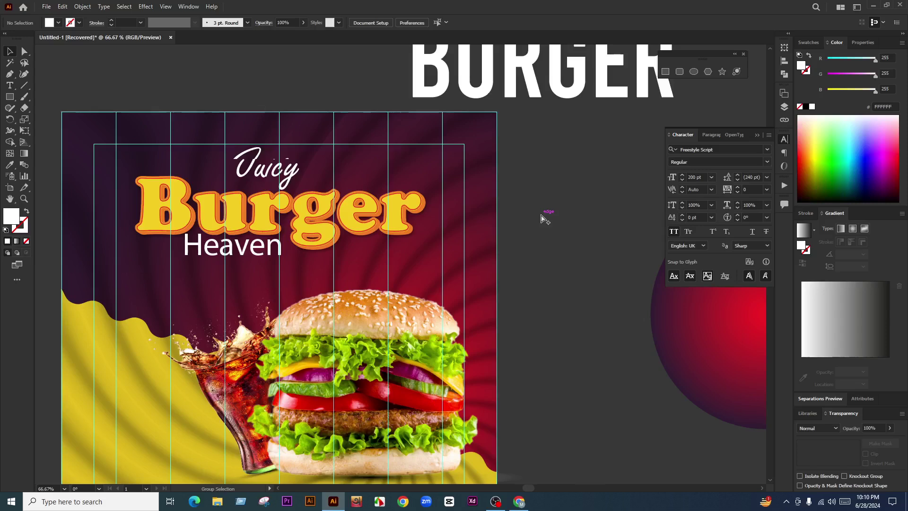
# Step: Undo the font changes on the "Juicy" text back to Script MT Bold and shift the text slightly right above the Burger title
pyautogui.scroll(-2, 542, 215)
pyautogui.hotkey('ctrl', 'z')
pyautogui.scroll(2, 461, 203)
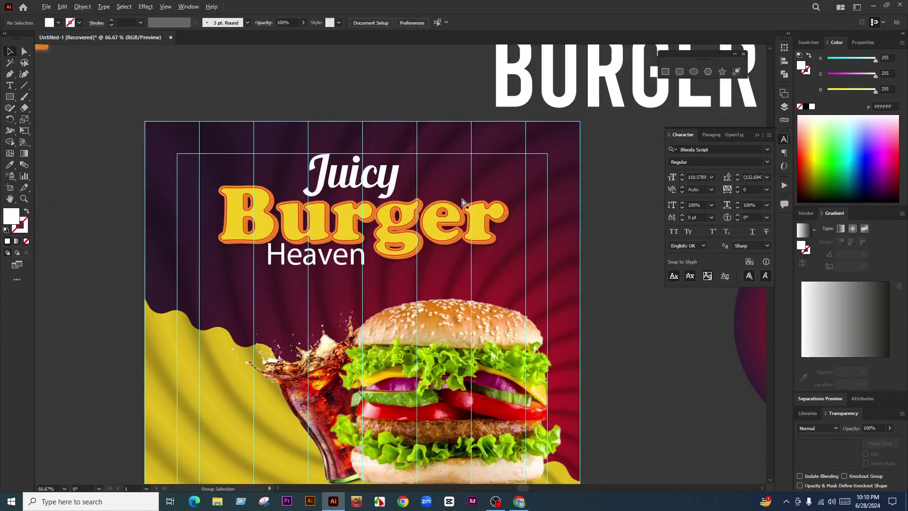
pyautogui.hotkey('ctrl', 'z')
pyautogui.click(592, 197)
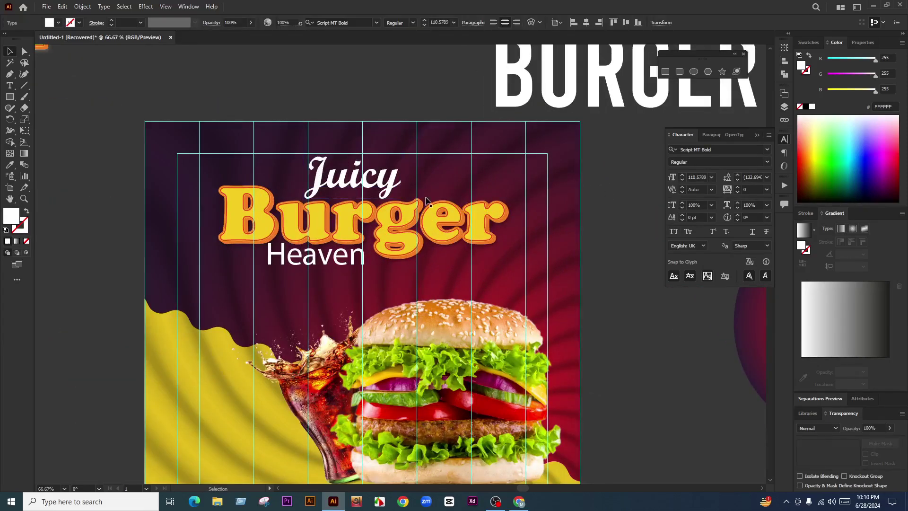
pyautogui.click(387, 188)
pyautogui.moveTo(388, 188); pyautogui.dragTo(407, 186)
pyautogui.press('b')
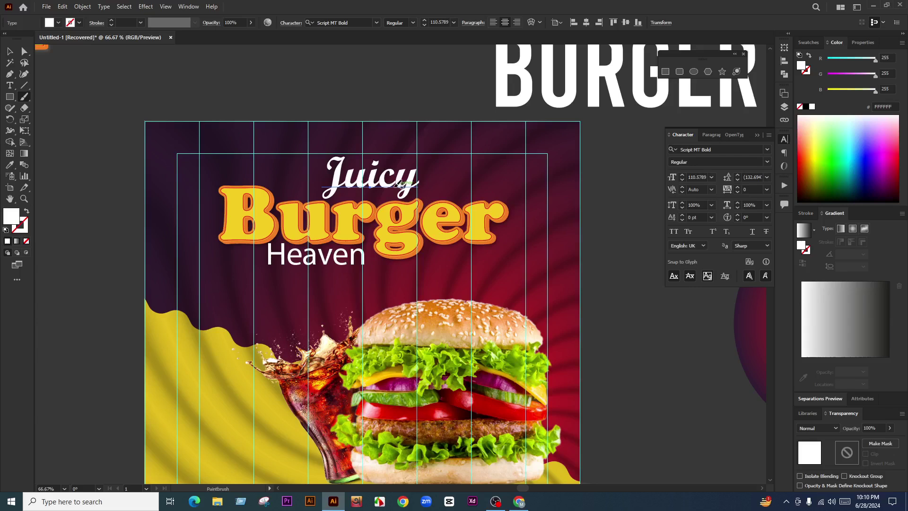
pyautogui.click(10, 51)
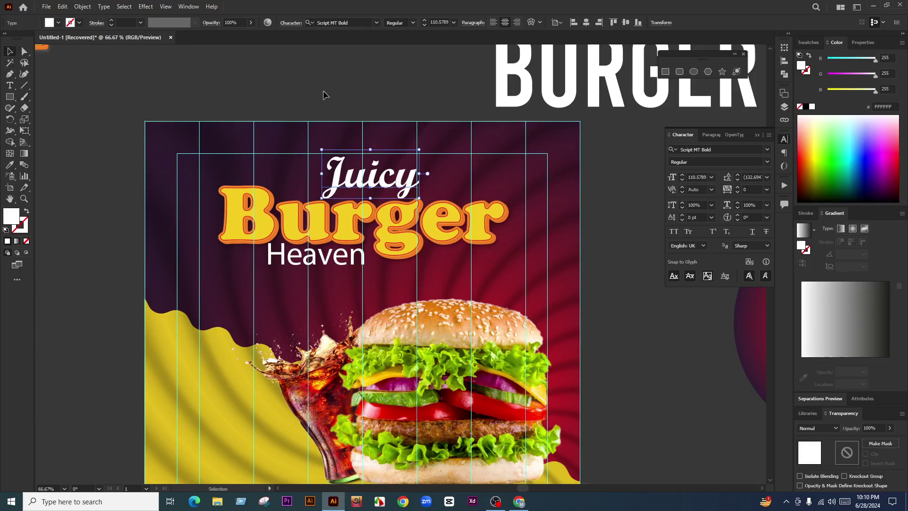
# Step: Move the "Heaven" text beneath the end of the Burger title and shrink it to about 64.5 pt
pyautogui.click(368, 201)
pyautogui.click(331, 258)
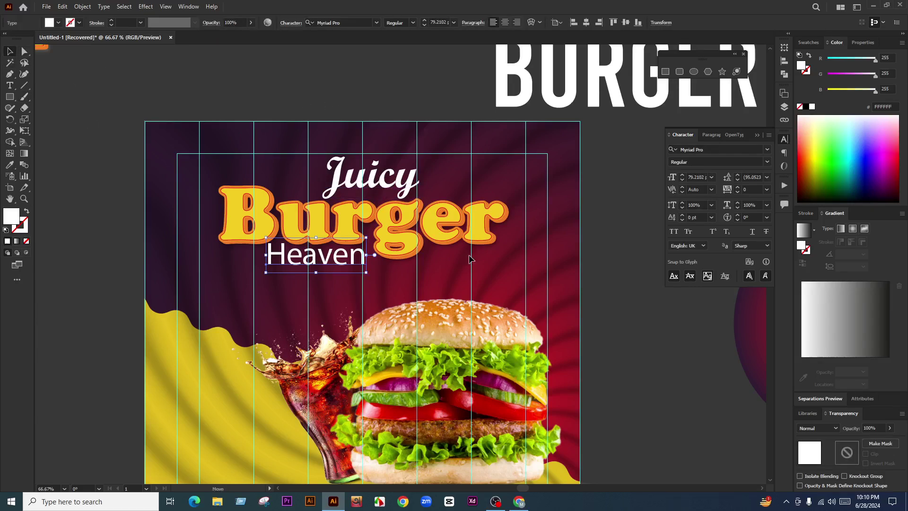
pyautogui.moveTo(326, 262); pyautogui.dragTo(469, 263)
pyautogui.hotkey('ctrl', 'z')
pyautogui.scroll(1, 520, 262)
# Step: Search the fonts for "beb", set the "Heaven" text to Bebas Regular and deselect it
pyautogui.click(362, 23)
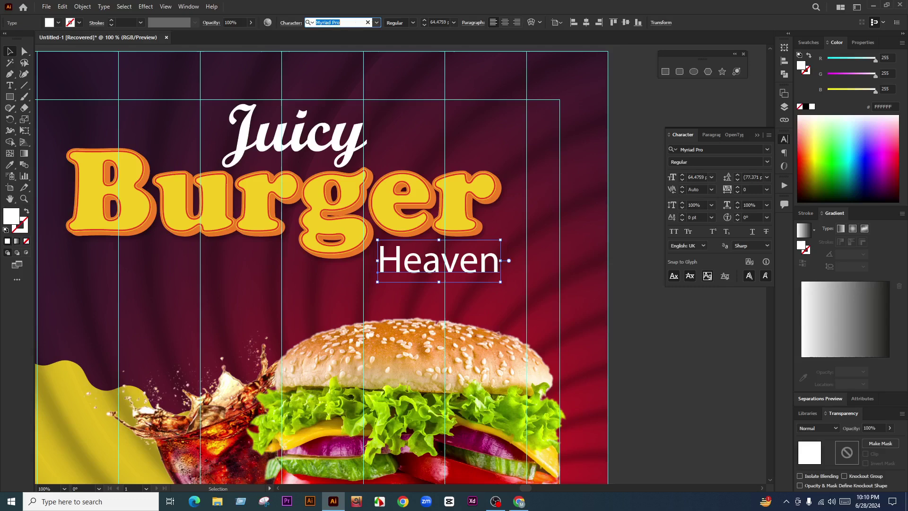
pyautogui.write('beb')
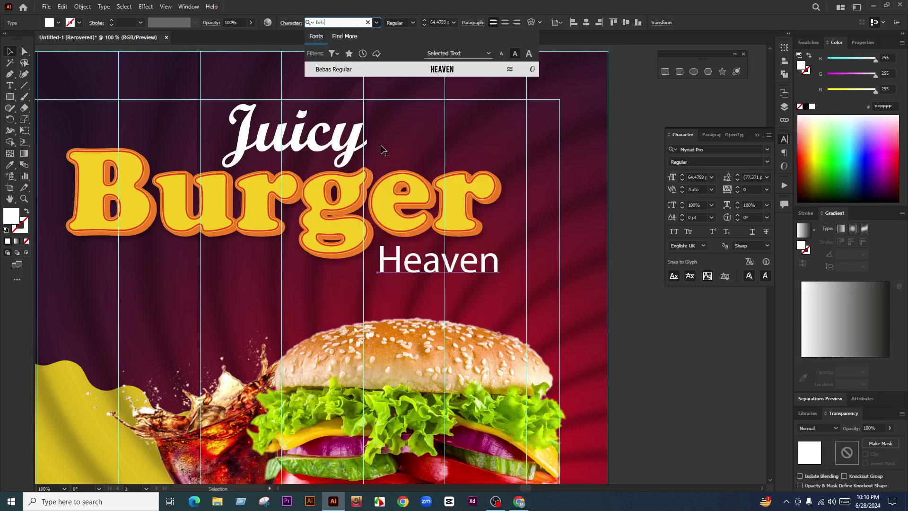
pyautogui.click(369, 71)
pyautogui.click(642, 304)
pyautogui.scroll(-2, 480, 260)
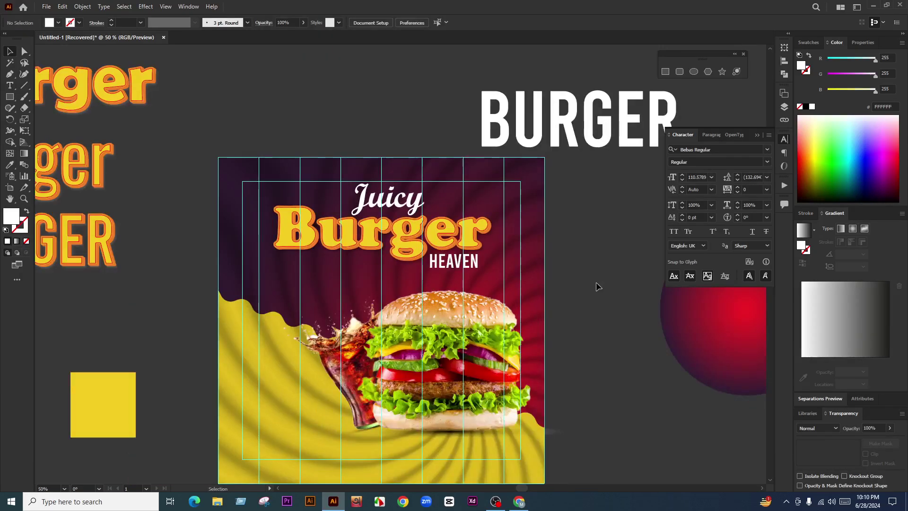
# Step: Enlarge the "Heaven" text under the Burger title to about 69.1 pt
pyautogui.scroll(3, 479, 279)
pyautogui.scroll(-3, 479, 279)
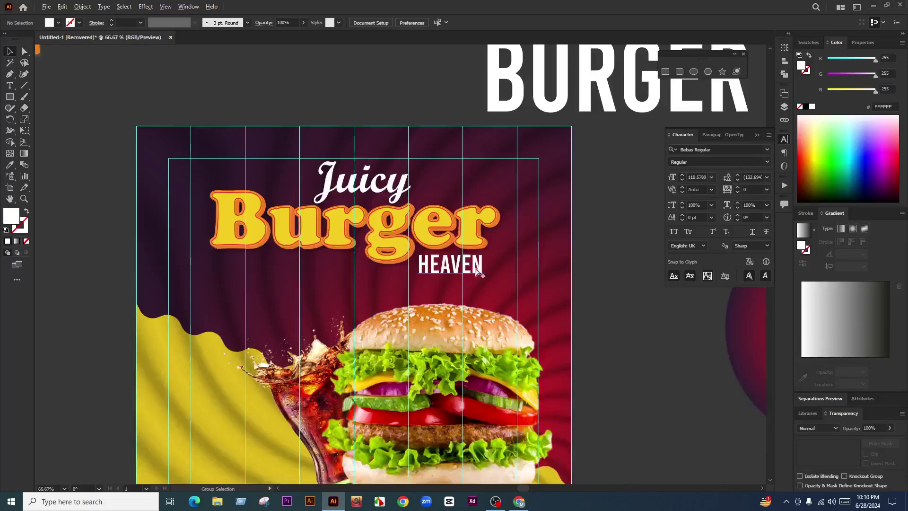
pyautogui.scroll(2, 479, 274)
pyautogui.click(479, 260)
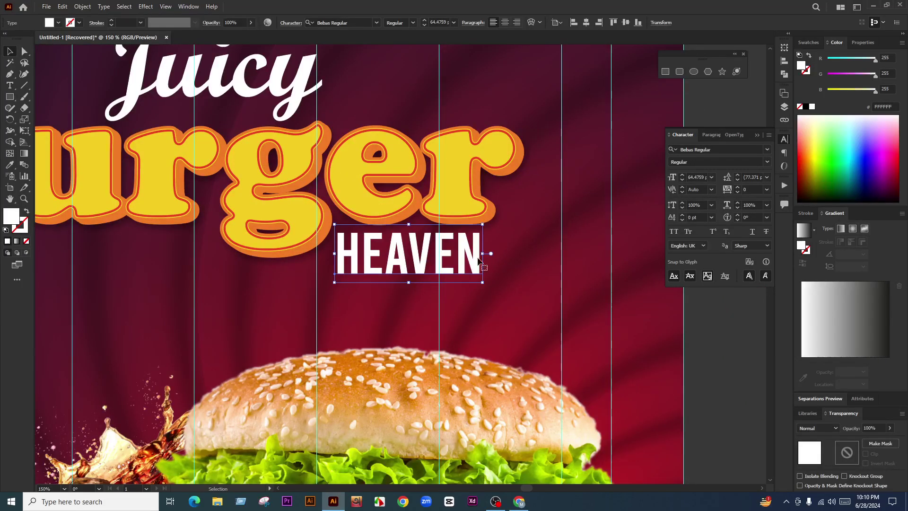
pyautogui.moveTo(483, 256); pyautogui.dragTo(508, 256)
pyautogui.scroll(-3, 554, 267)
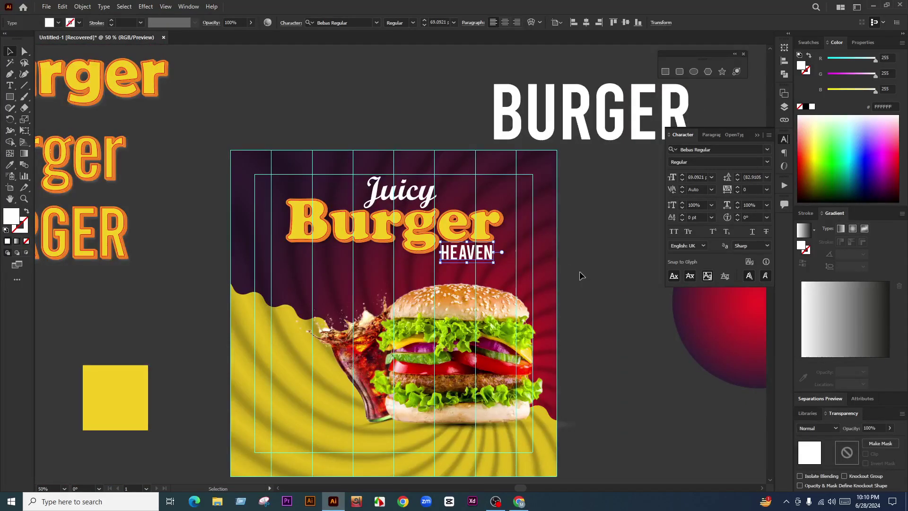
# Step: Delete the "Heaven" text below the Burger title
pyautogui.press('Delete')
pyautogui.scroll(-1, 420, 225)
pyautogui.scroll(1, 419, 225)
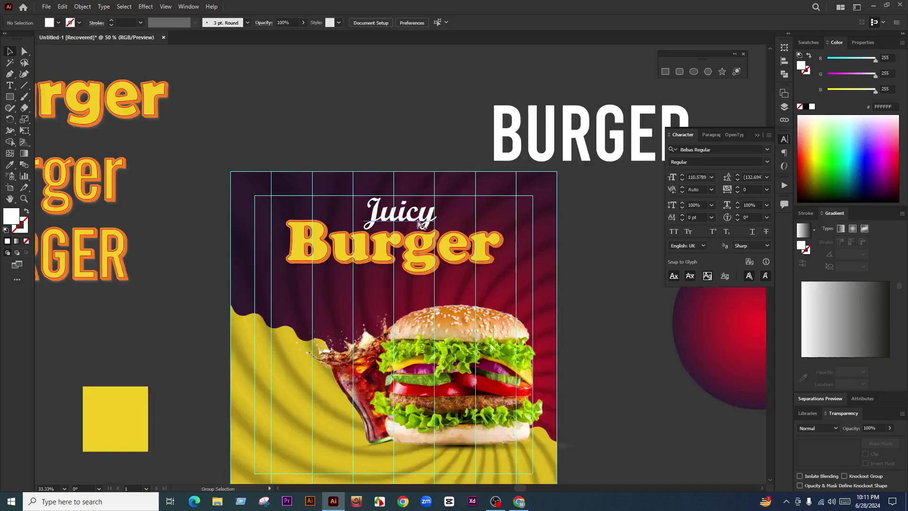
# Step: Shrink the "Juicy" text to about 82.1 pt and reposition it closer to the middle of the Burger title
pyautogui.scroll(1, 420, 224)
pyautogui.moveTo(439, 209); pyautogui.dragTo(410, 227)
pyautogui.scroll(-2, 410, 227)
pyautogui.scroll(2, 445, 222)
pyautogui.scroll(-2, 445, 241)
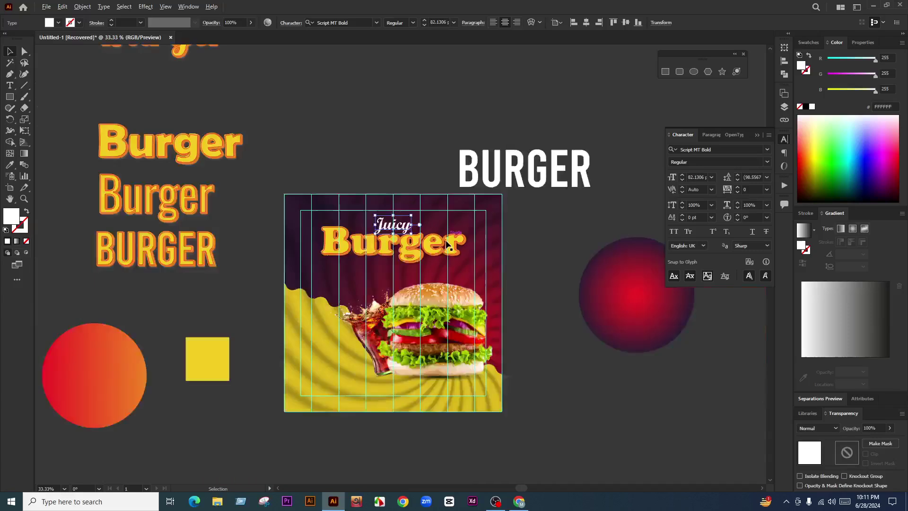
pyautogui.scroll(1, 444, 243)
pyautogui.scroll(1, 426, 255)
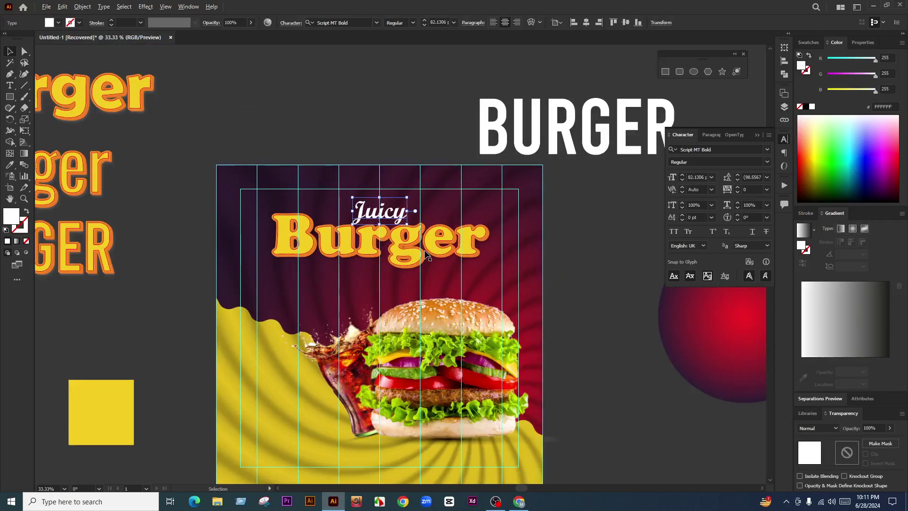
pyautogui.click(457, 251)
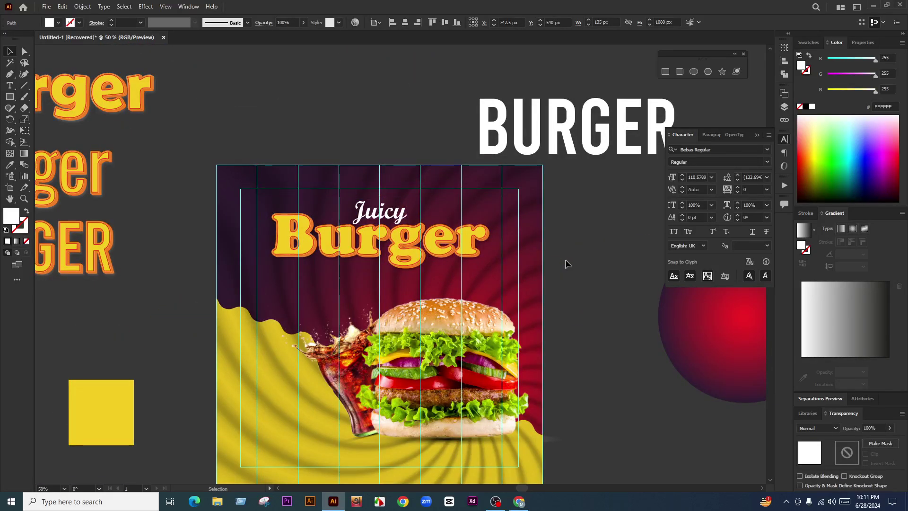
pyautogui.scroll(1, 388, 218)
pyautogui.click(390, 220)
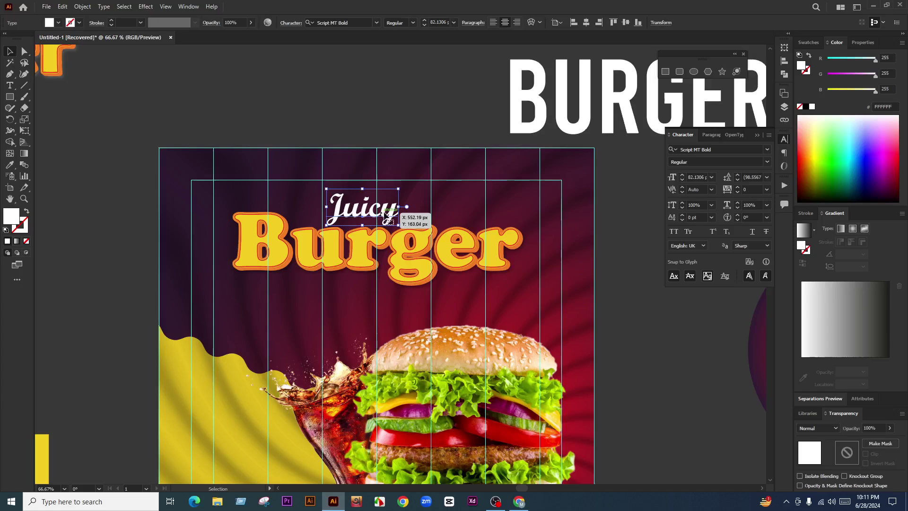
pyautogui.press('Delete')
pyautogui.scroll(-1, 429, 214)
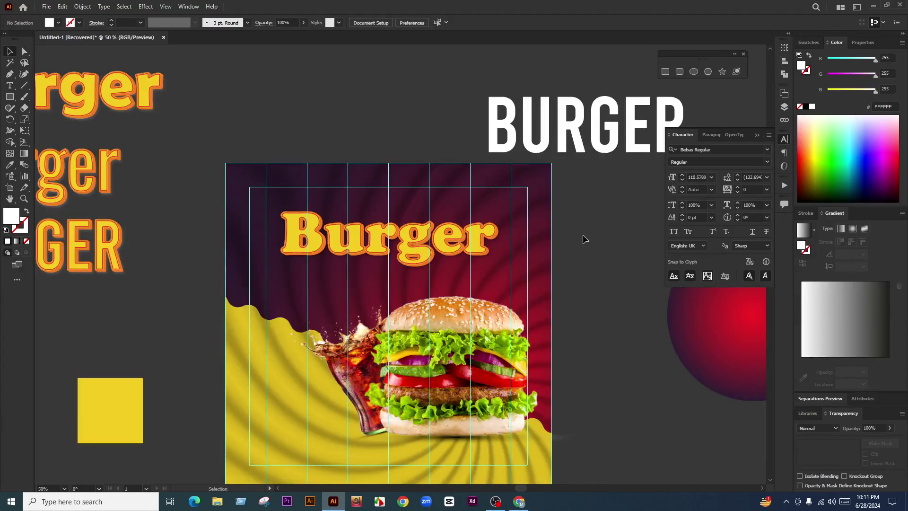
pyautogui.scroll(-1, 423, 215)
pyautogui.scroll(1, 407, 194)
pyautogui.hotkey('ctrl', 'z')
# Step: Replace the "Juicy" text above the Burger title with "New"
pyautogui.press('t')
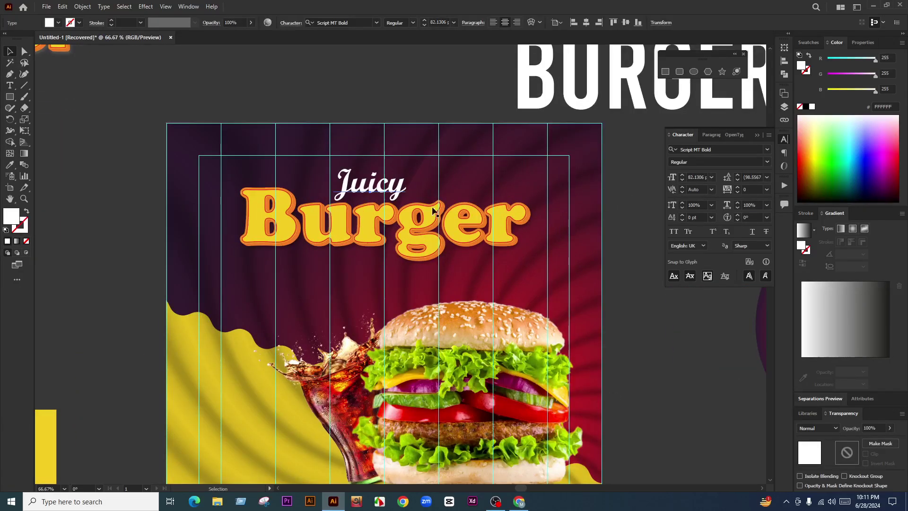
pyautogui.doubleClick(363, 188)
pyautogui.write('New')
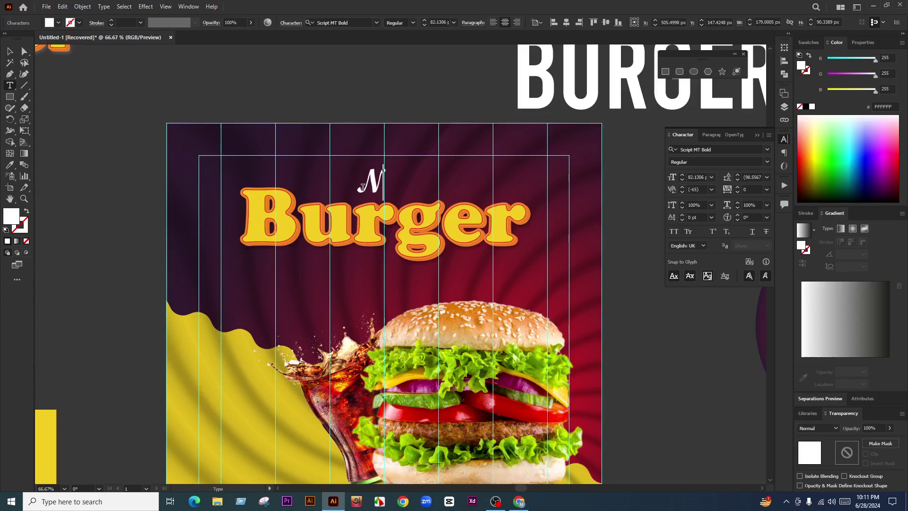
pyautogui.click(10, 52)
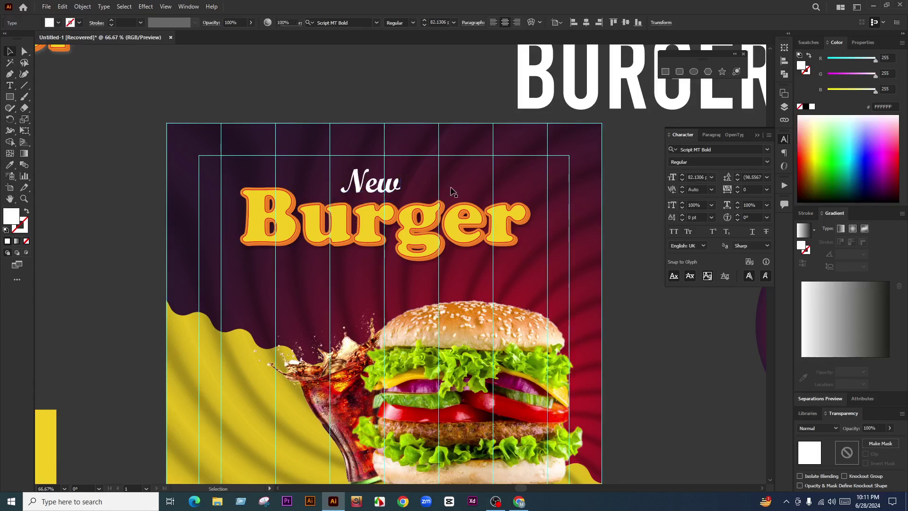
# Step: Shrink the "New" text to about 70.8 pt, move it left above the "u" of Burger and deselect it
pyautogui.moveTo(378, 184); pyautogui.dragTo(335, 196)
pyautogui.scroll(1, 331, 188)
pyautogui.scroll(-2, 334, 198)
pyautogui.click(347, 91)
pyautogui.scroll(1, 319, 185)
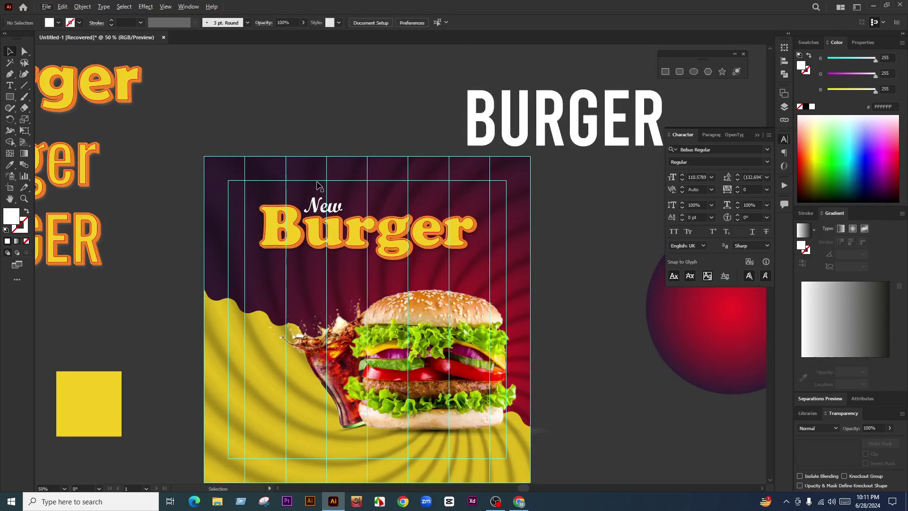
# Step: Duplicate the "New" text below the Burger title and change the copy's wording to "in your Town"
pyautogui.scroll(1, 346, 227)
pyautogui.moveTo(336, 162); pyautogui.dragTo(313, 232)
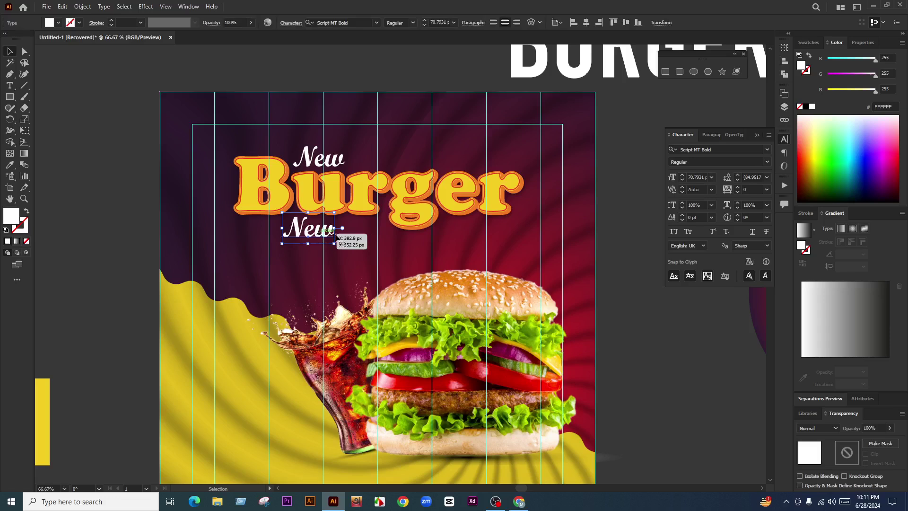
pyautogui.doubleClick(307, 227)
pyautogui.doubleClick(307, 227)
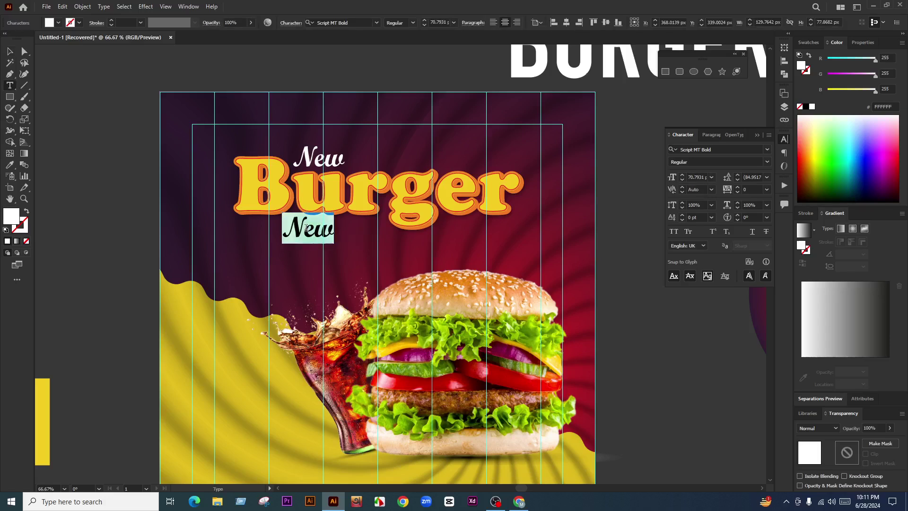
pyautogui.write('in your T')
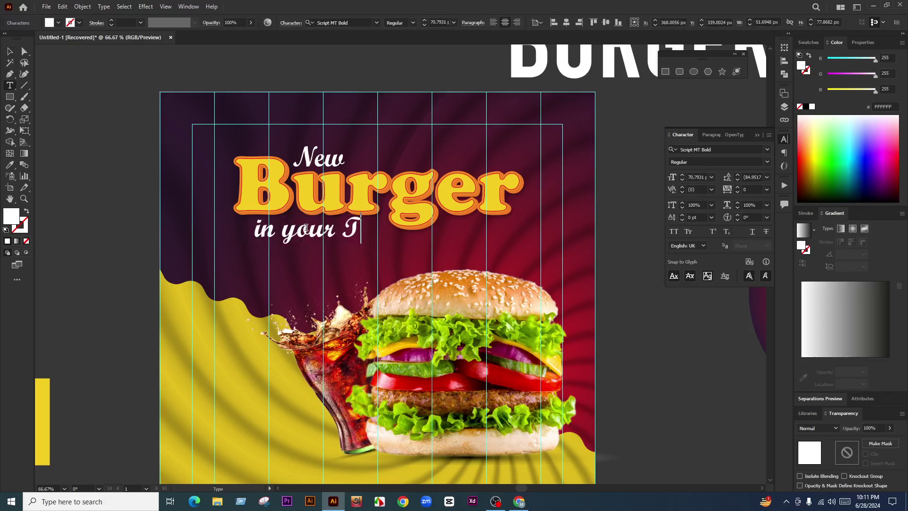
pyautogui.write('own')
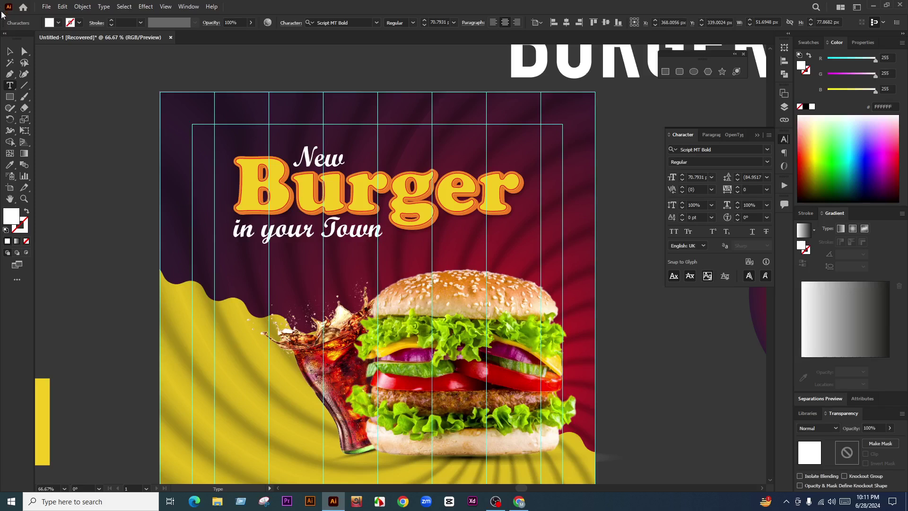
pyautogui.click(11, 52)
# Step: Set the "in your Town" text to Montserrat Medium and shrink it to about 43 pt beneath the Burger title
pyautogui.click(361, 22)
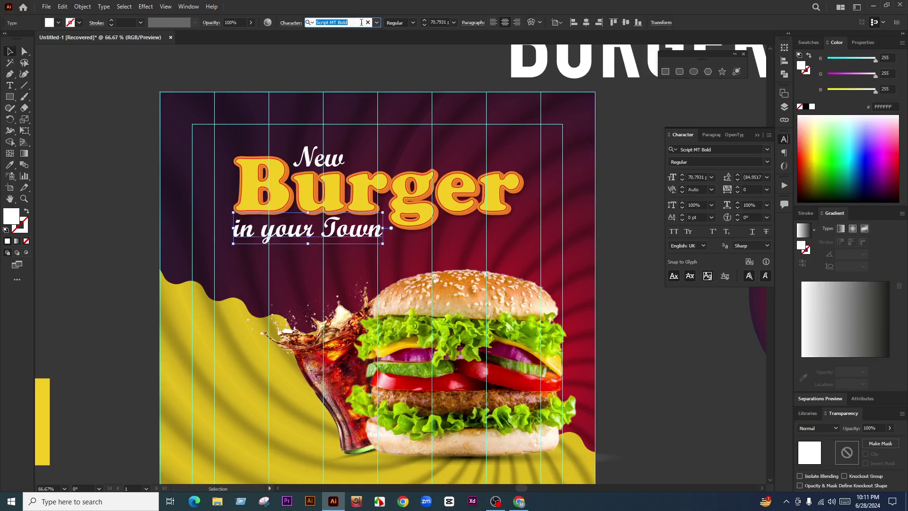
pyautogui.write('mont')
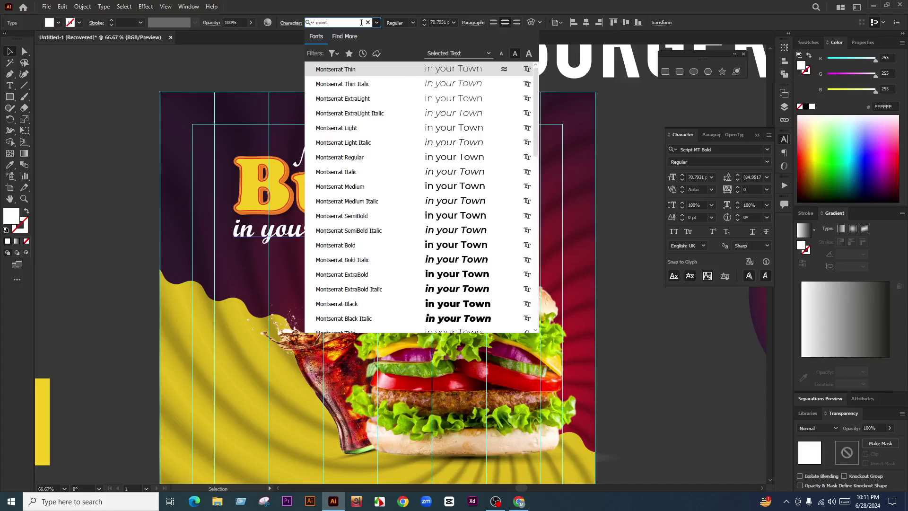
pyautogui.click(378, 184)
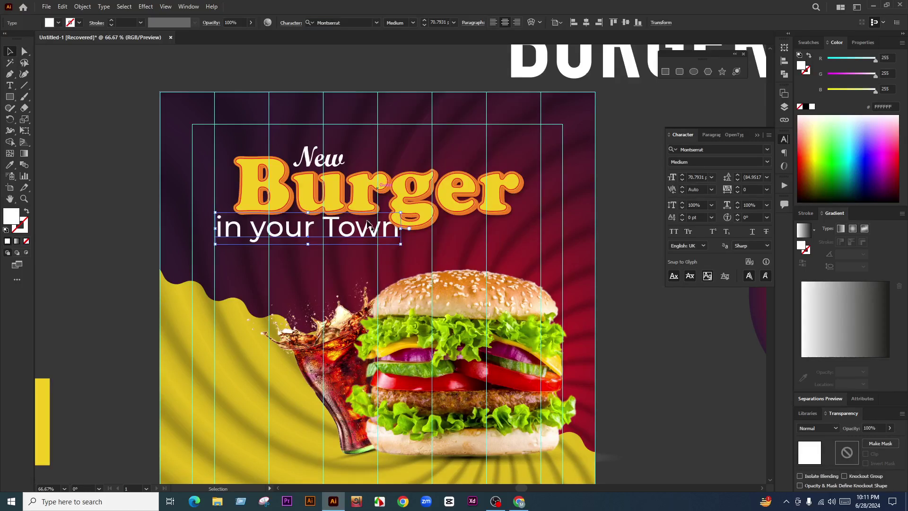
pyautogui.hotkey('ctrl', '+')
pyautogui.moveTo(388, 238); pyautogui.dragTo(350, 227)
pyautogui.scroll(-2, 348, 228)
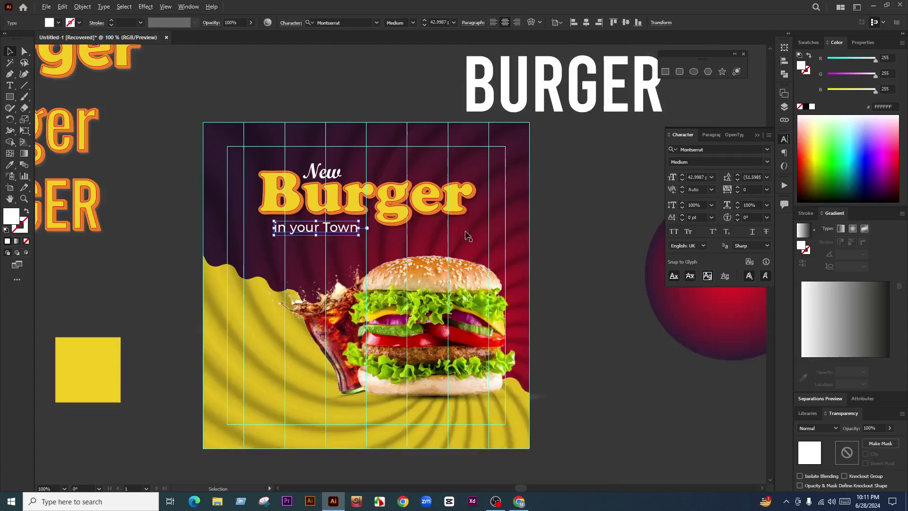
# Step: Move the "New" text to the left of the Burger title's "B" and rotate it 90° counterclockwise to read upward
pyautogui.click(268, 197)
pyautogui.scroll(2, 268, 197)
pyautogui.moveTo(376, 167); pyautogui.dragTo(229, 197)
pyautogui.scroll(1, 229, 196)
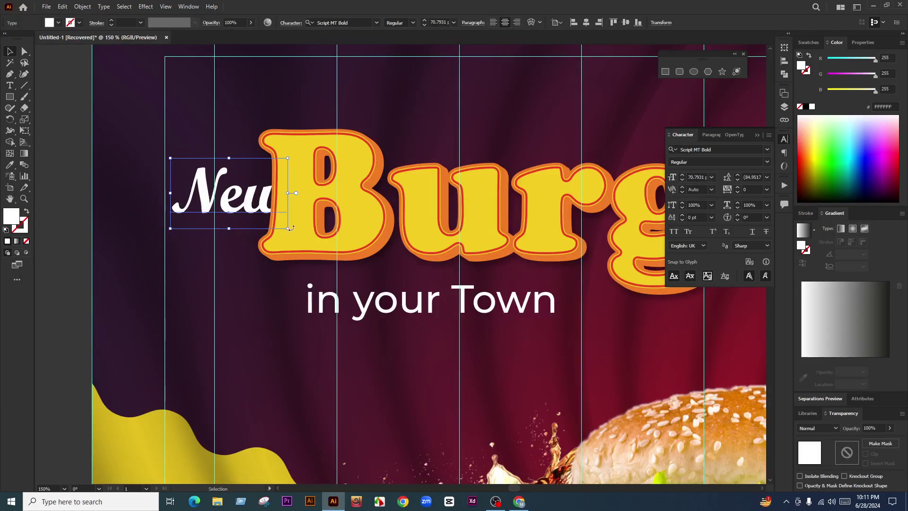
pyautogui.moveTo(291, 228); pyautogui.dragTo(264, 132)
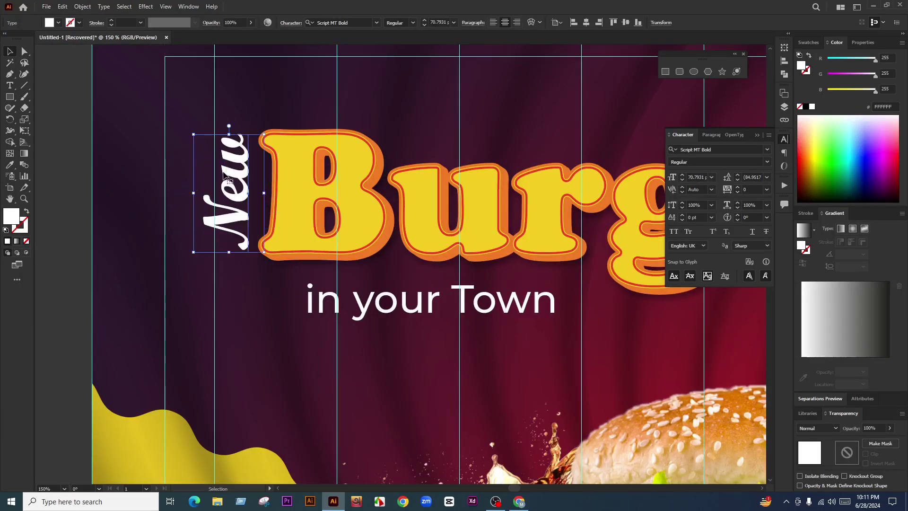
# Step: Set the vertical "New" text to Oswald Regular and turn on all caps
pyautogui.click(341, 23)
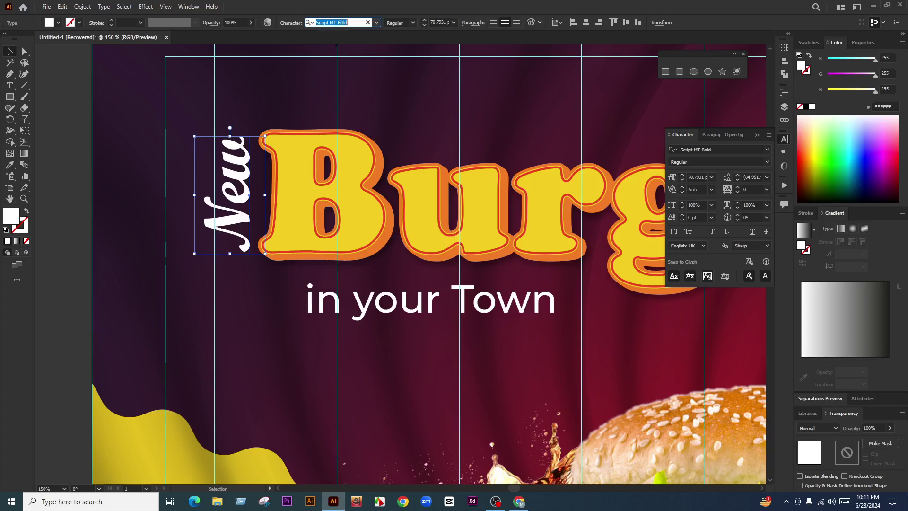
pyautogui.write('os')
pyautogui.click(358, 70)
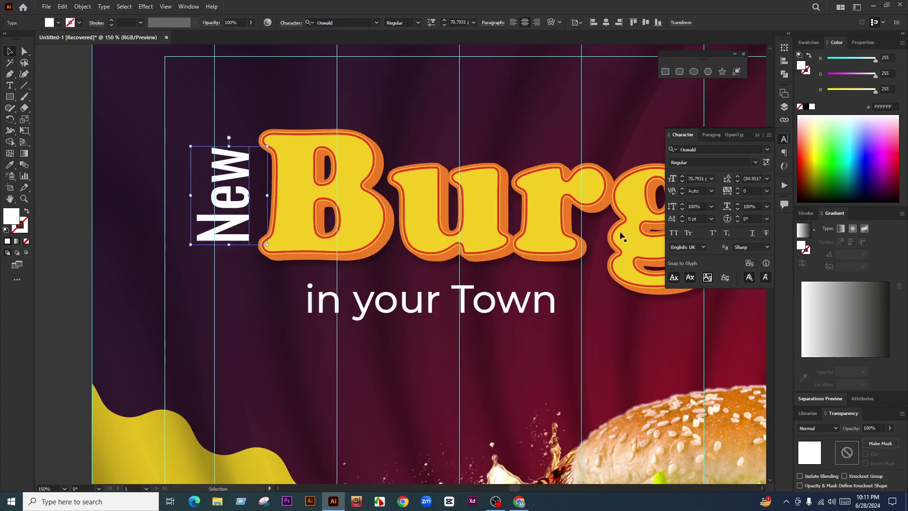
pyautogui.click(674, 233)
# Step: Shrink the vertical "NEW" text to about 64.5 pt, nudge it into place beside the "B" and leave it selected
pyautogui.moveTo(229, 142); pyautogui.dragTo(231, 151)
pyautogui.moveTo(230, 189); pyautogui.dragTo(230, 180)
pyautogui.scroll(-4, 273, 197)
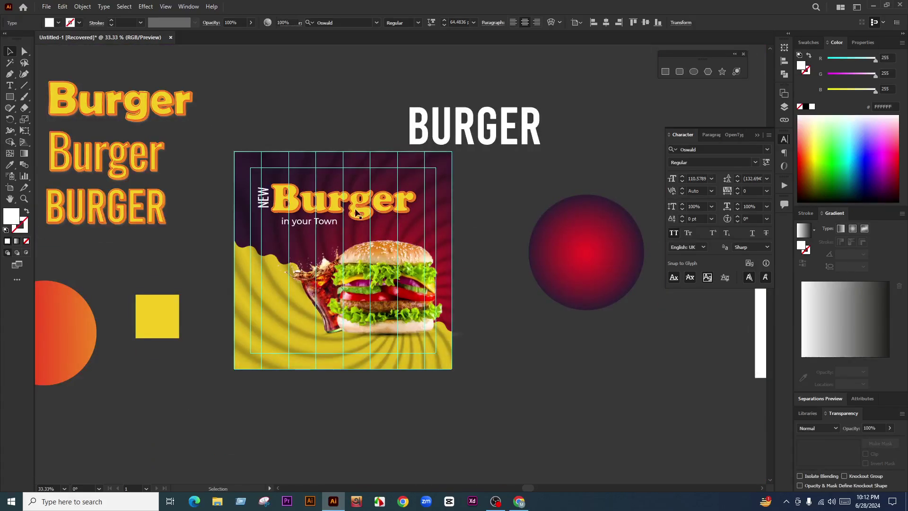
pyautogui.scroll(3, 234, 188)
pyautogui.click(233, 188)
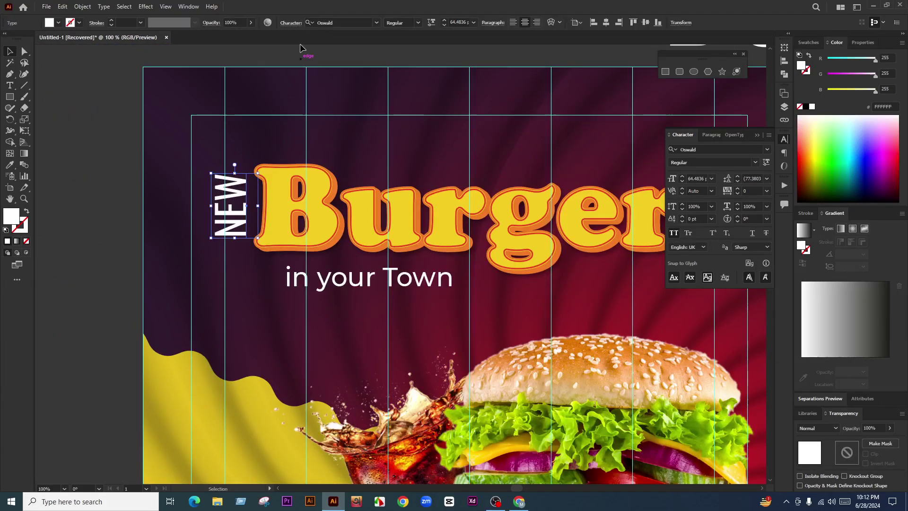
# Step: Try the Lato font on the vertical "NEW" text
pyautogui.click(339, 22)
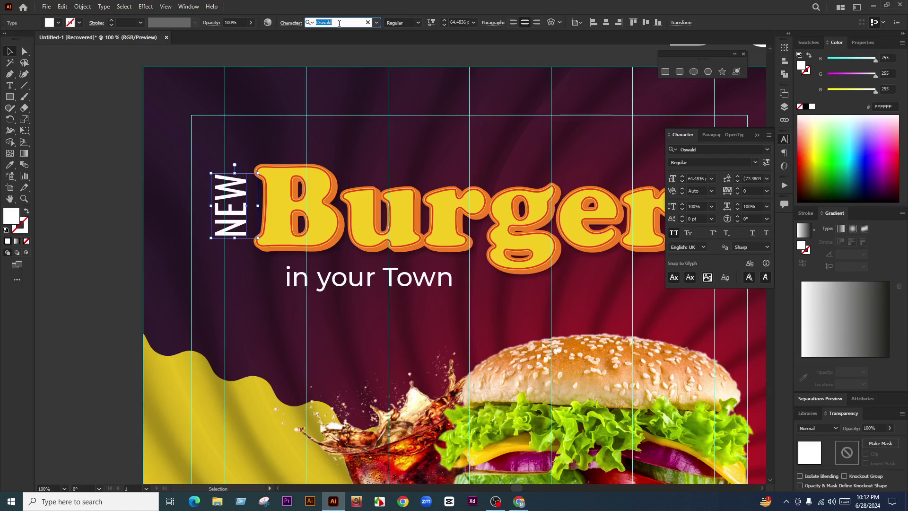
pyautogui.write('lato')
pyautogui.click(378, 128)
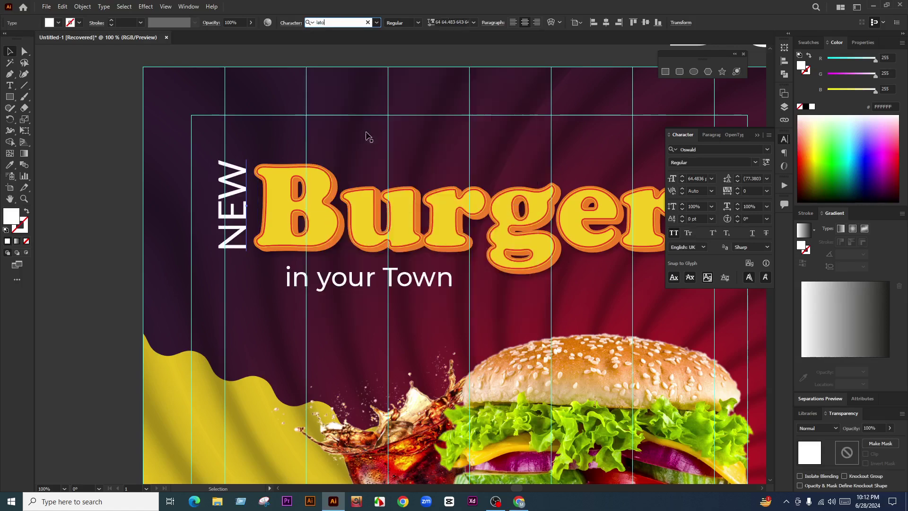
# Step: Rotate the "NEW" text back to horizontal and place it above the "u" of the Burger title
pyautogui.moveTo(258, 161); pyautogui.dragTo(278, 230)
pyautogui.moveTo(234, 204); pyautogui.dragTo(388, 170)
pyautogui.scroll(-3, 291, 204)
pyautogui.scroll(3, 369, 204)
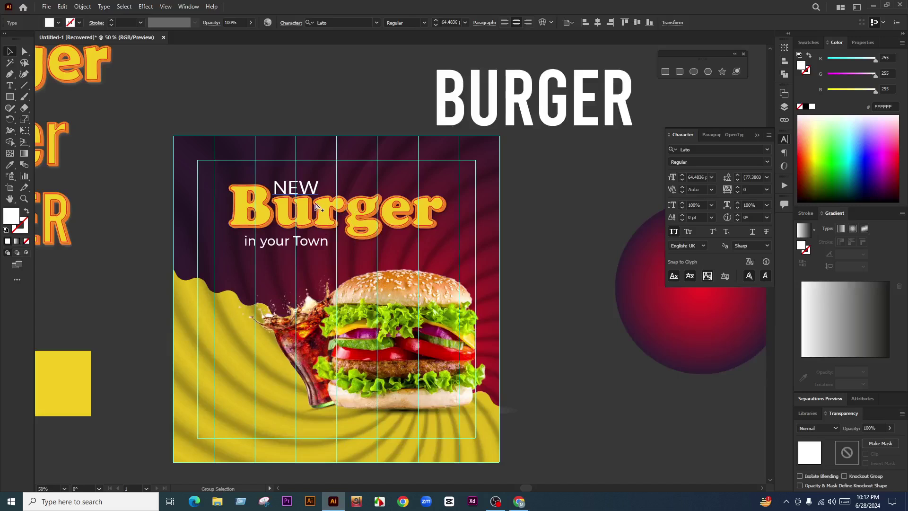
pyautogui.moveTo(305, 183); pyautogui.dragTo(308, 178)
# Step: Try Montserrat Medium on the horizontal "NEW" text
pyautogui.click(341, 23)
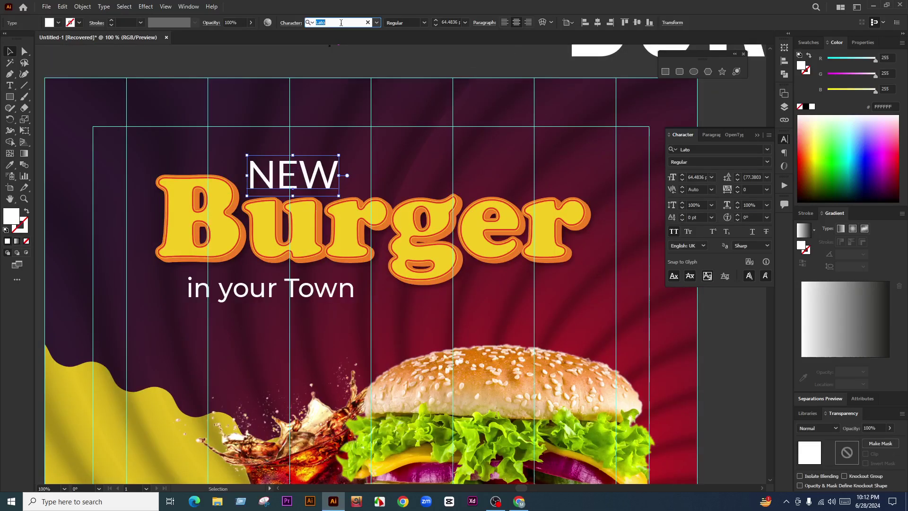
pyautogui.write('mont')
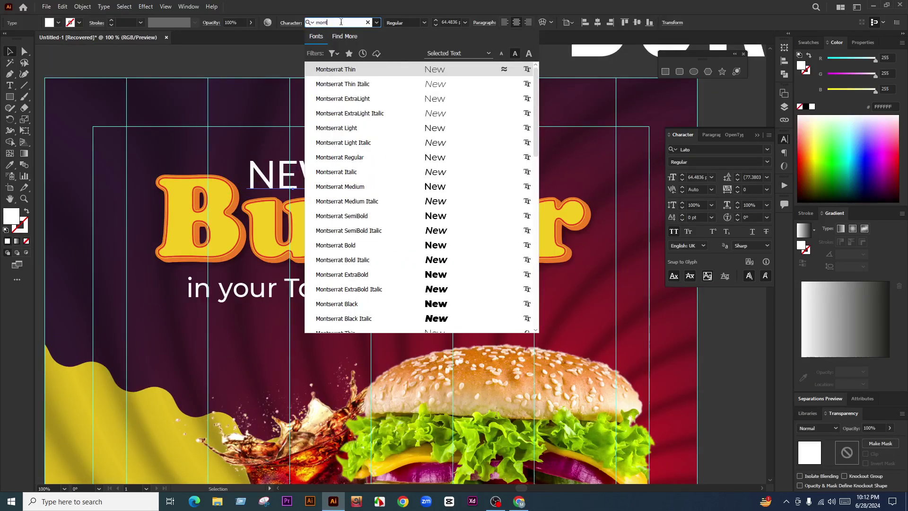
pyautogui.click(404, 187)
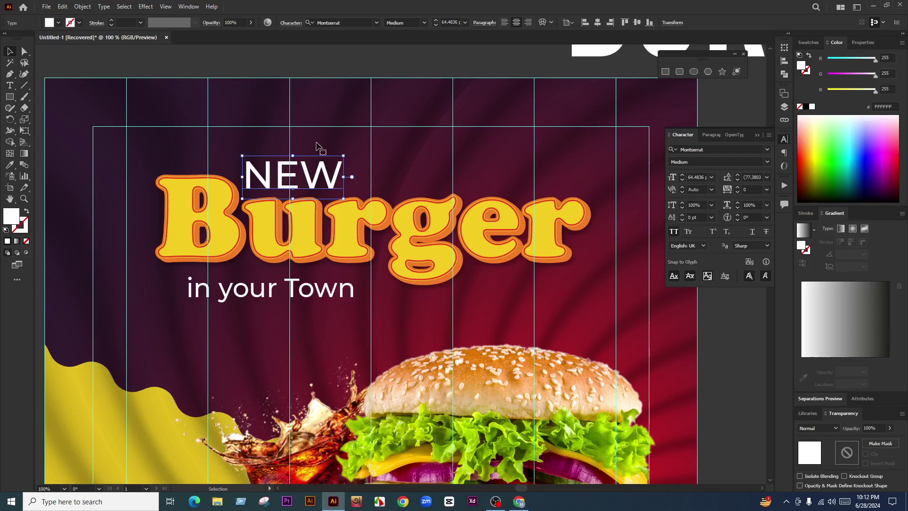
# Step: Set the "NEW" text to Roboto Medium and nudge it down closer to the Burger title
pyautogui.click(350, 23)
pyautogui.write('robo')
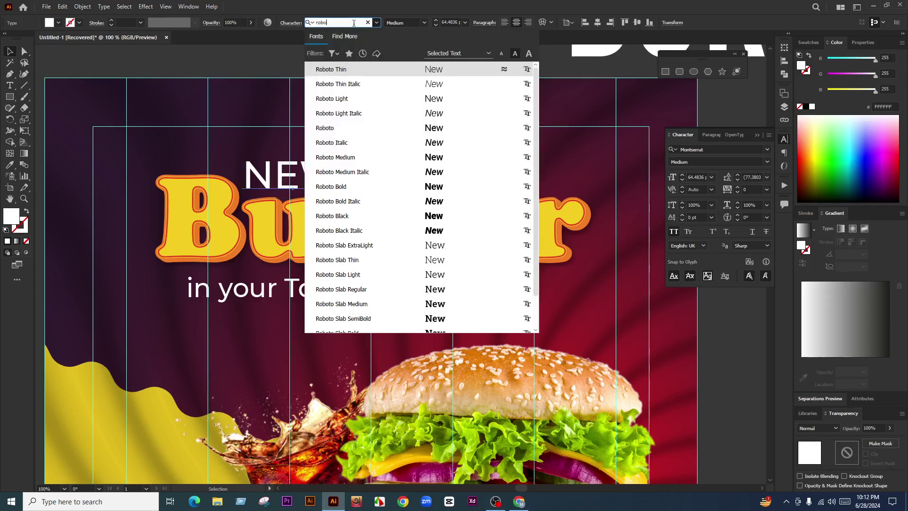
pyautogui.scroll(-2, 410, 248)
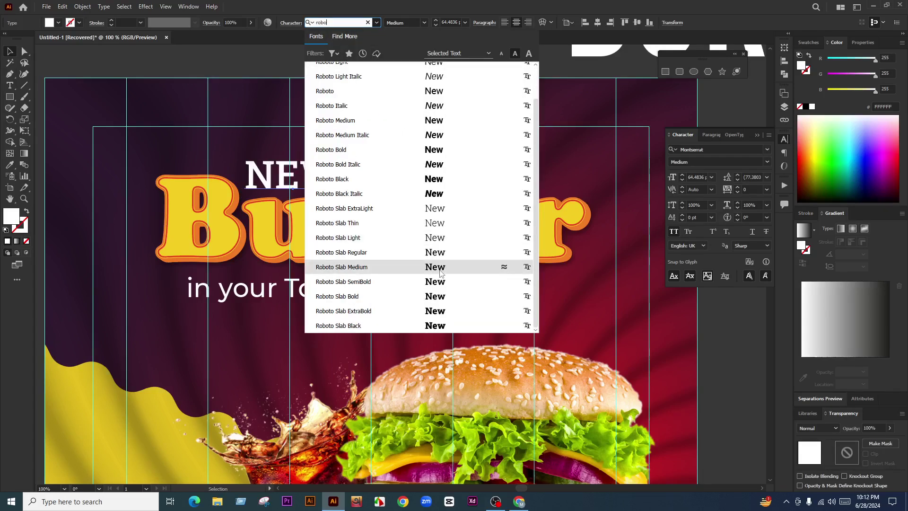
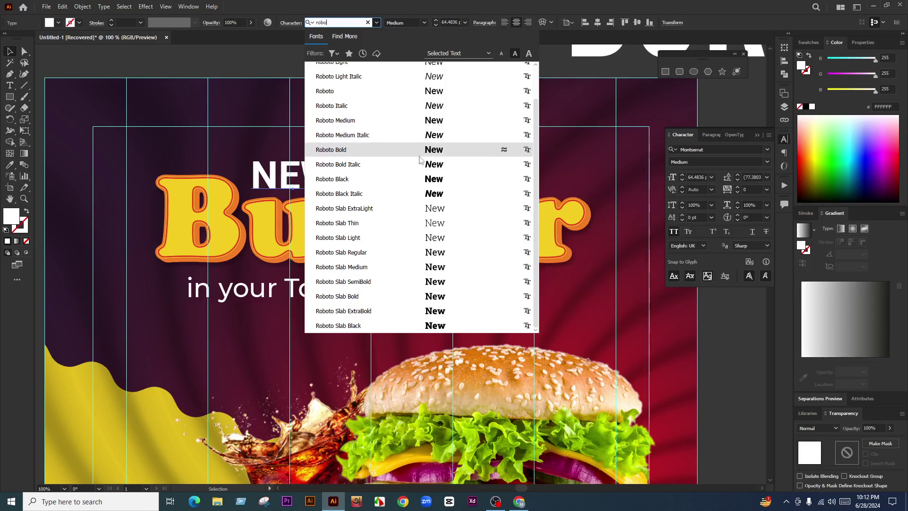
pyautogui.click(411, 121)
pyautogui.moveTo(307, 179); pyautogui.dragTo(303, 183)
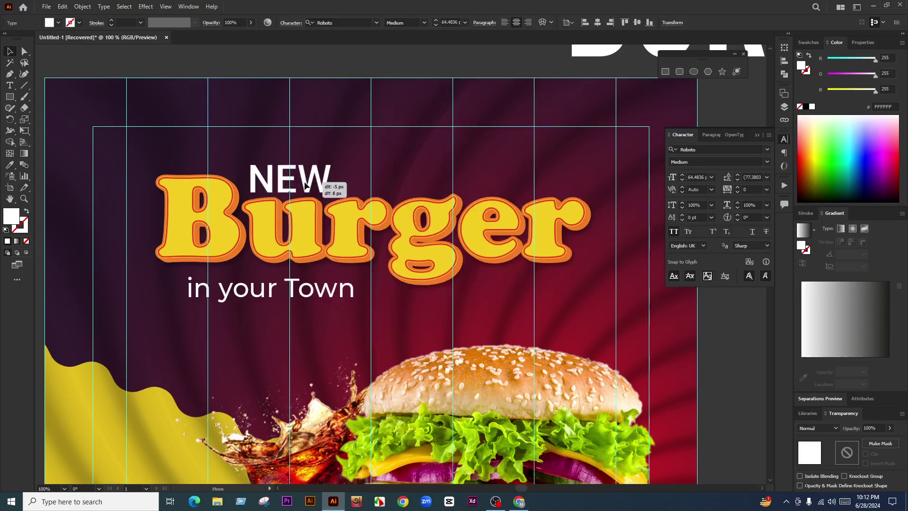
pyautogui.scroll(-2, 304, 183)
pyautogui.click(533, 210)
pyautogui.scroll(1, 305, 225)
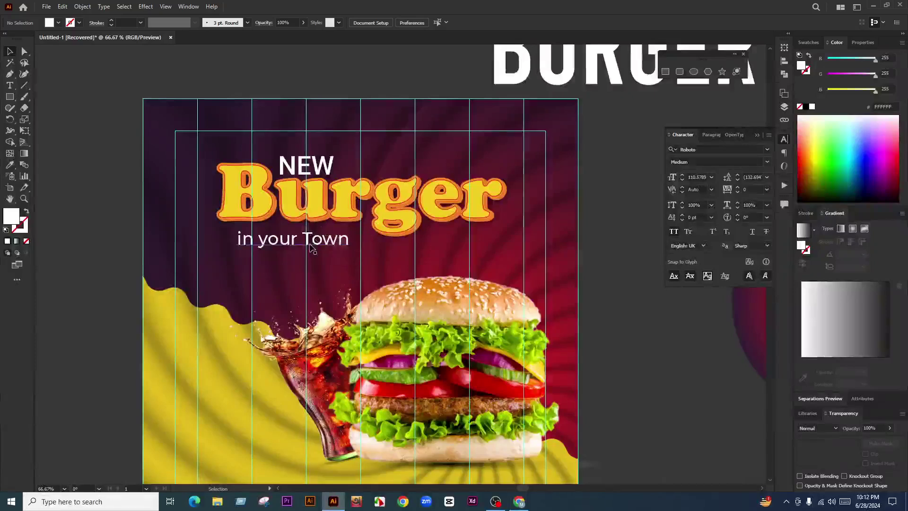
# Step: Move the "in your Town" text up close beneath the Burger title, before the descending "g"
pyautogui.moveTo(304, 229); pyautogui.dragTo(328, 224)
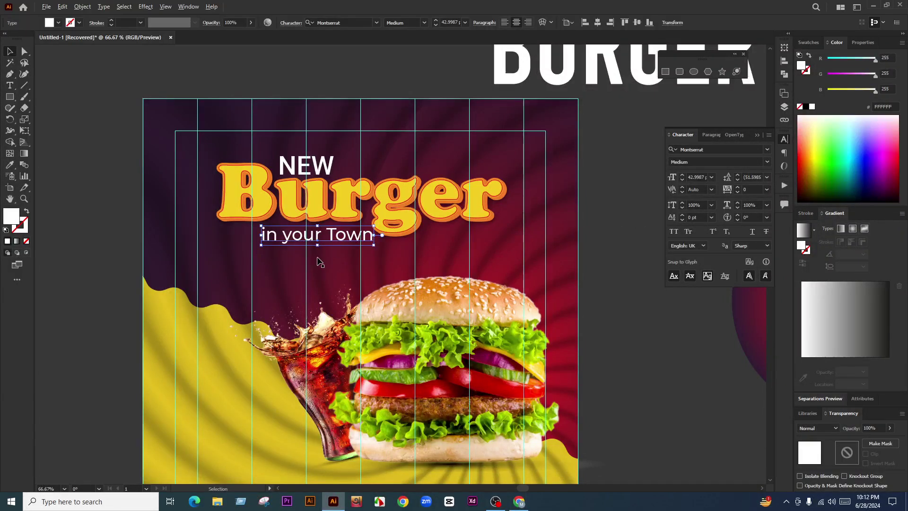
pyautogui.scroll(1, 330, 244)
pyautogui.moveTo(364, 252); pyautogui.dragTo(354, 251)
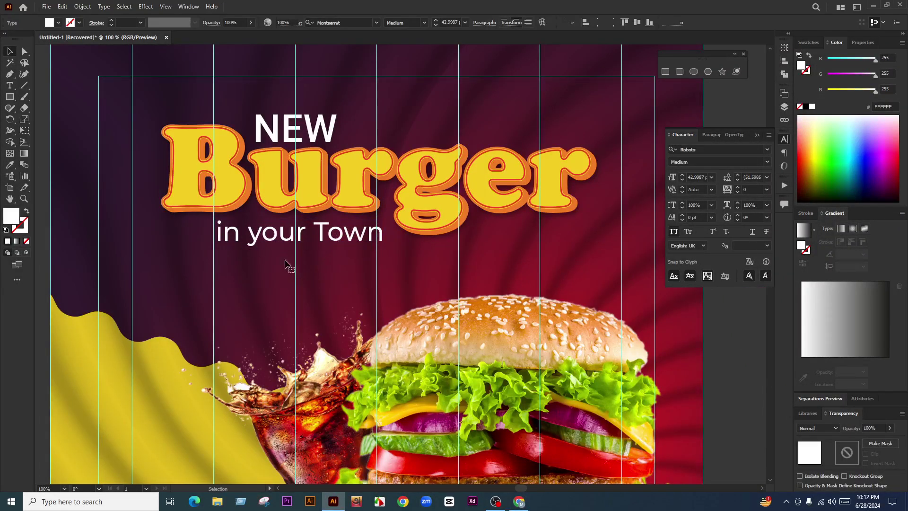
# Step: Remove "in" from the tagline, set the remaining "your Town" to all caps and nudge it beneath the Burger title
pyautogui.press('t')
pyautogui.moveTo(249, 232); pyautogui.dragTo(194, 235)
pyautogui.press('BackSpace')
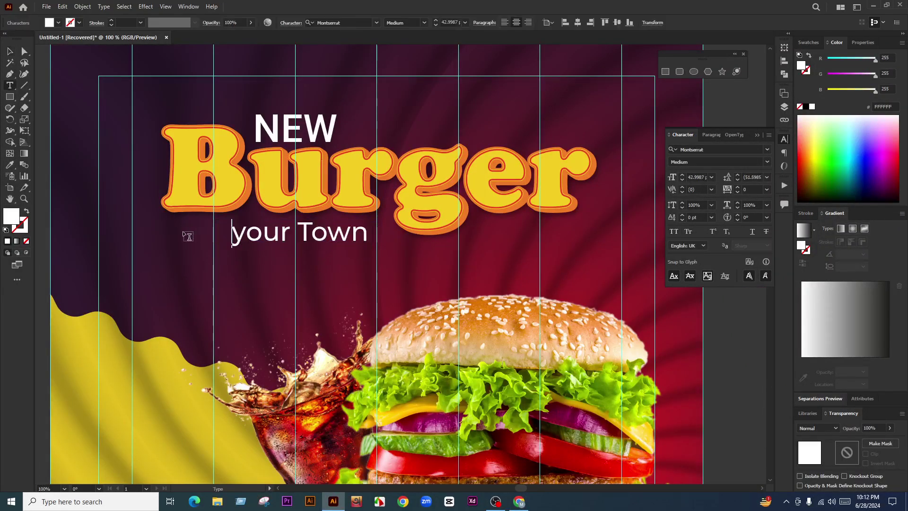
pyautogui.click(10, 52)
pyautogui.click(676, 232)
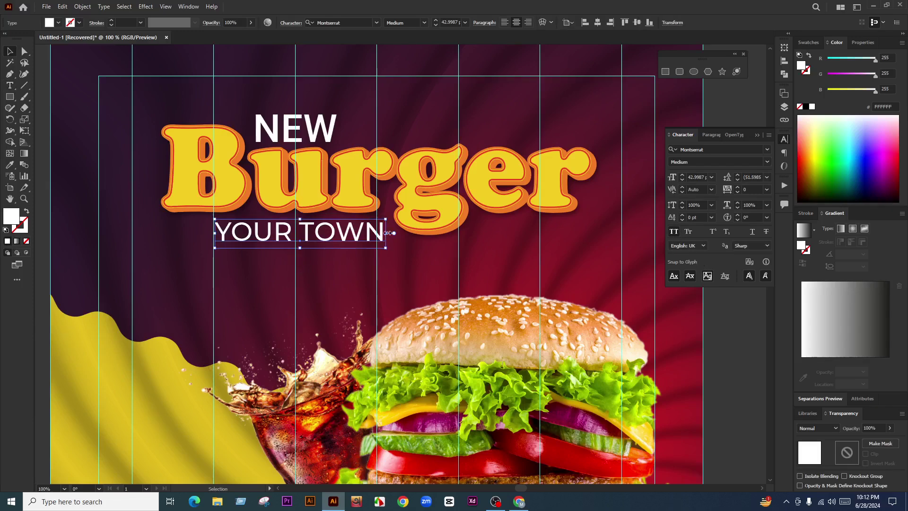
pyautogui.moveTo(331, 237); pyautogui.dragTo(338, 239)
pyautogui.scroll(-2, 339, 239)
pyautogui.click(506, 242)
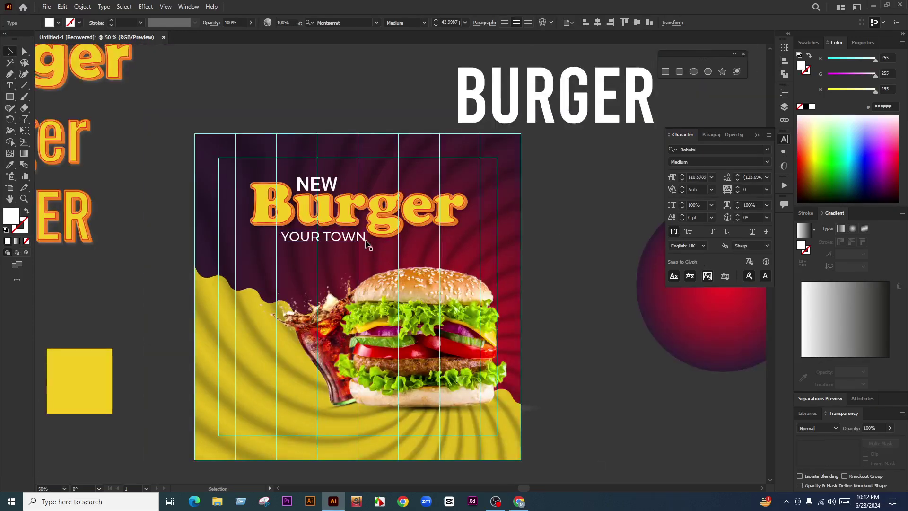
# Step: Add "IN" back before "YOUR TOWN" and shift the full tagline beneath the Burger title so it clears the "g"
pyautogui.scroll(1, 310, 236)
pyautogui.press('t')
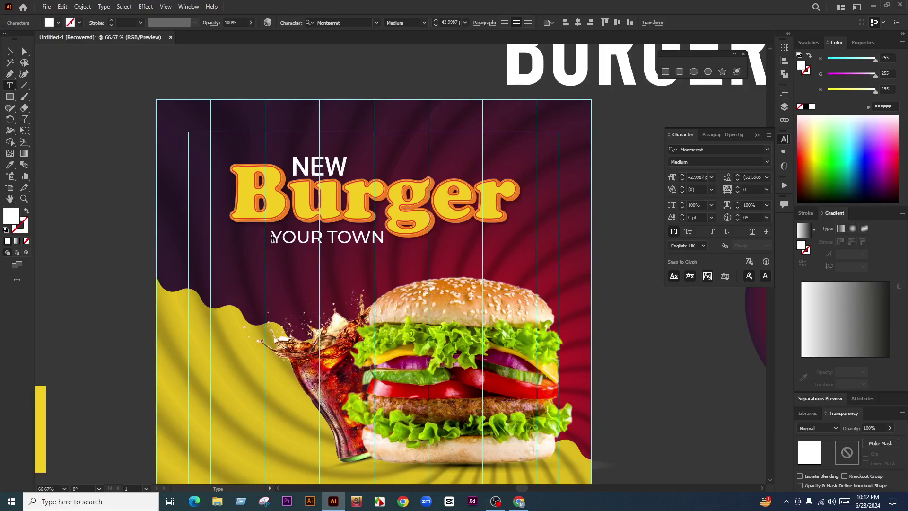
pyautogui.click(272, 237)
pyautogui.write('IN')
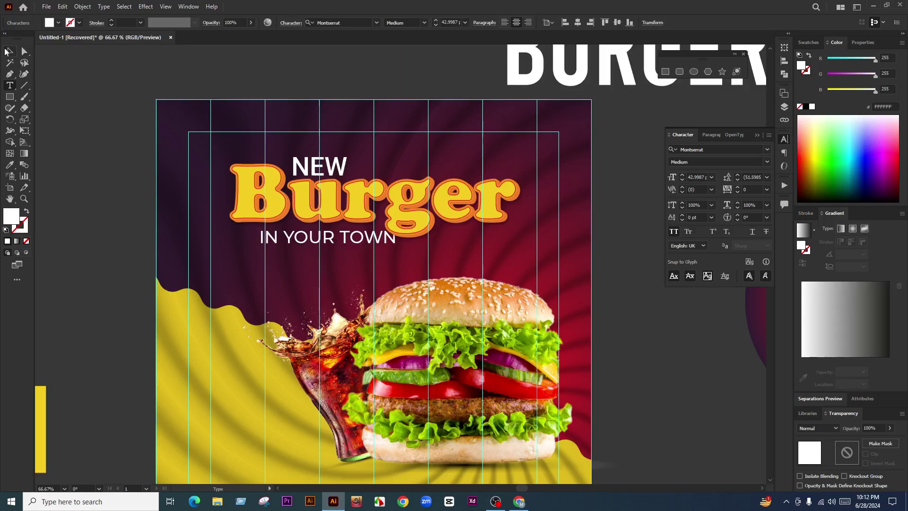
pyautogui.click(9, 51)
pyautogui.scroll(1, 350, 245)
pyautogui.moveTo(362, 244); pyautogui.dragTo(344, 241)
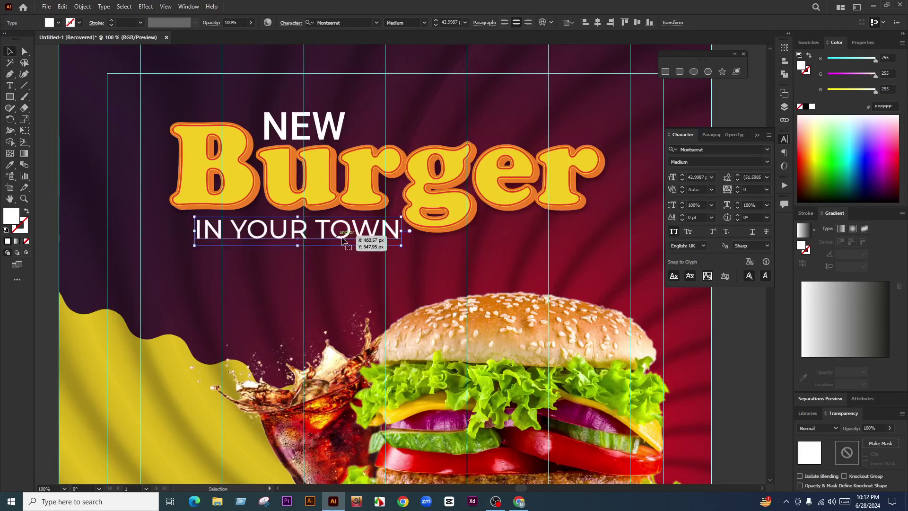
pyautogui.click(433, 258)
# Step: Draw a rectangle about 377 by 63 px over the "IN YOUR TOWN" text
pyautogui.scroll(2, 280, 232)
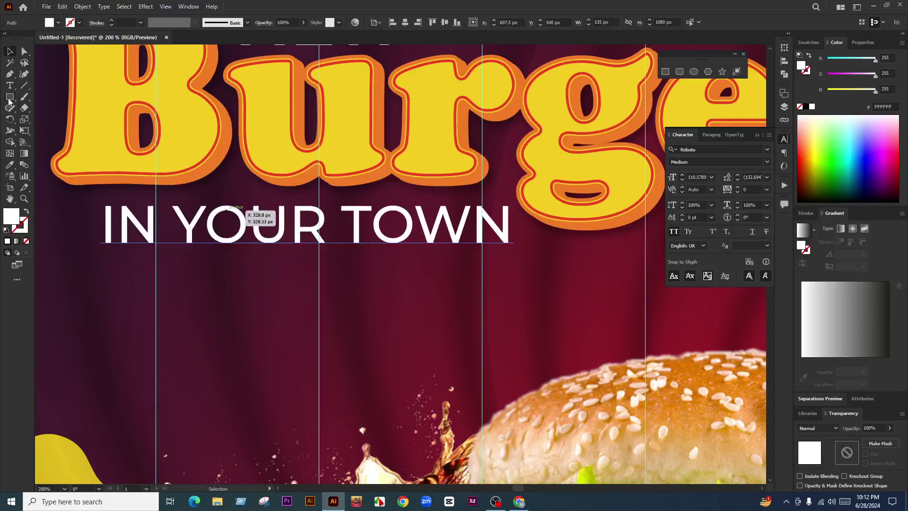
pyautogui.click(9, 98)
pyautogui.moveTo(64, 189); pyautogui.dragTo(520, 265)
# Step: Fill the new rectangle with the yellow sampled from the square beside the artboard
pyautogui.click(12, 165)
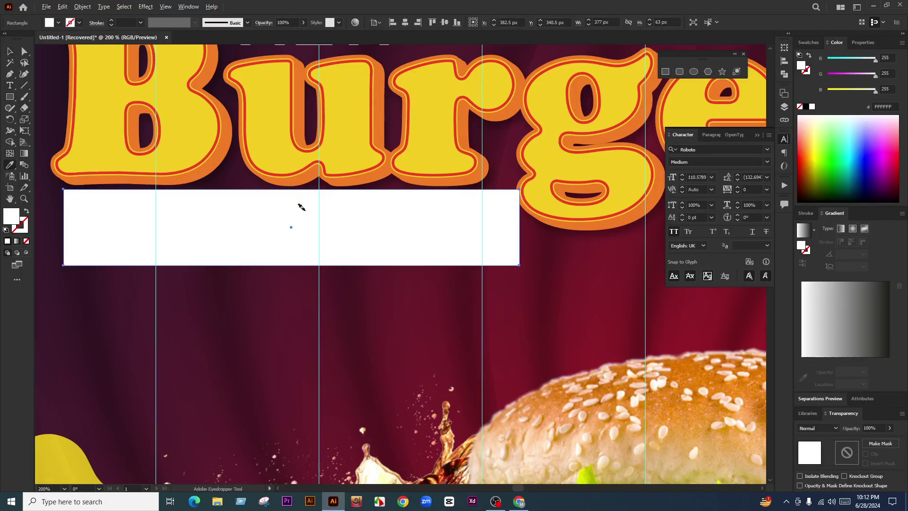
pyautogui.scroll(-3, 300, 208)
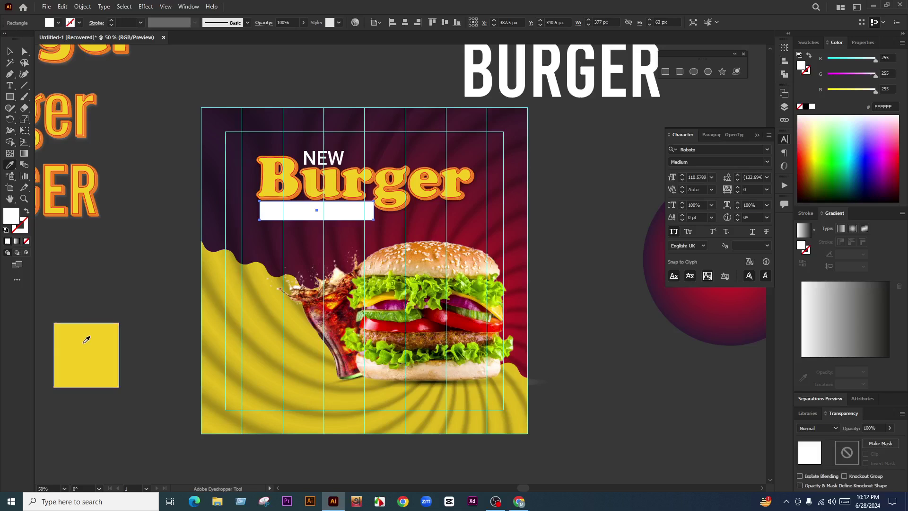
pyautogui.click(87, 340)
pyautogui.scroll(2, 322, 203)
pyautogui.press('v')
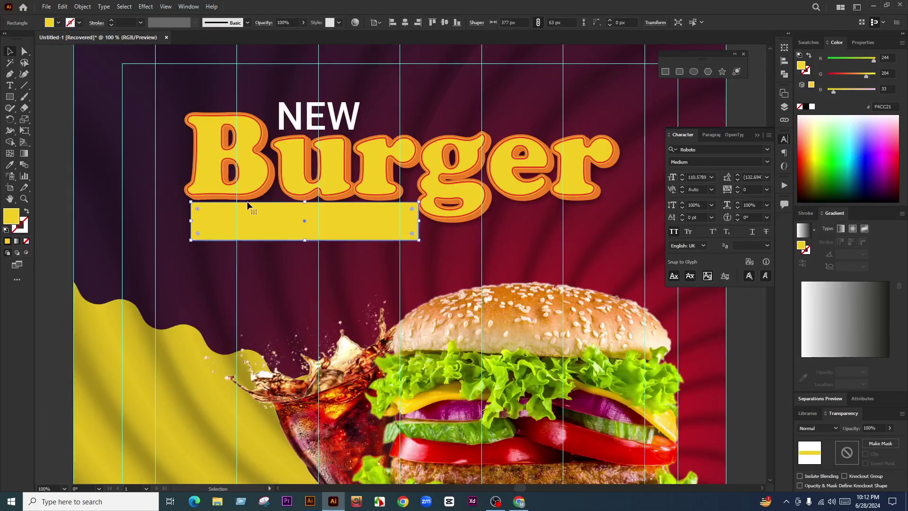
pyautogui.press('v')
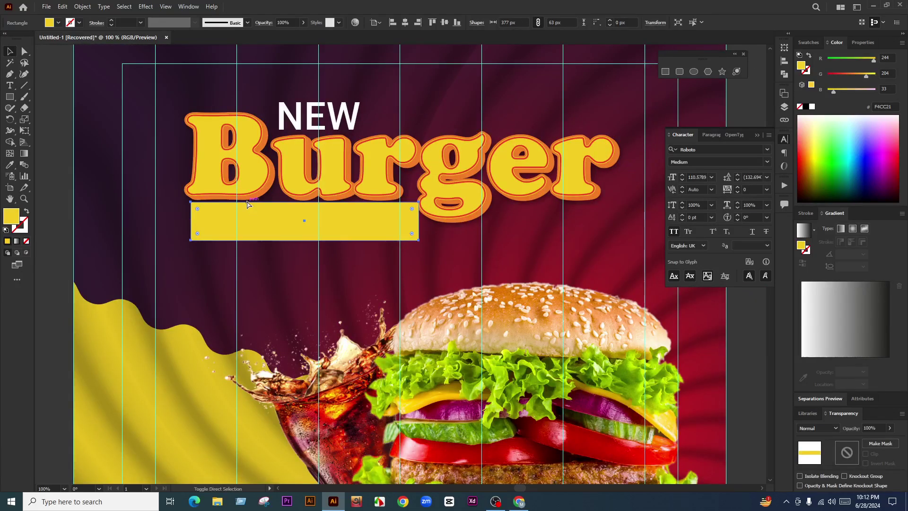
# Step: Arrange the stacking order so the "IN YOUR TOWN" text sits in front of the yellow rectangle
pyautogui.hotkey('ctrl', 'shift', '[')
pyautogui.keyDown('shift'); pyautogui.click(278, 235); pyautogui.keyUp('shift')
pyautogui.hotkey('ctrl', 'shift', ']')
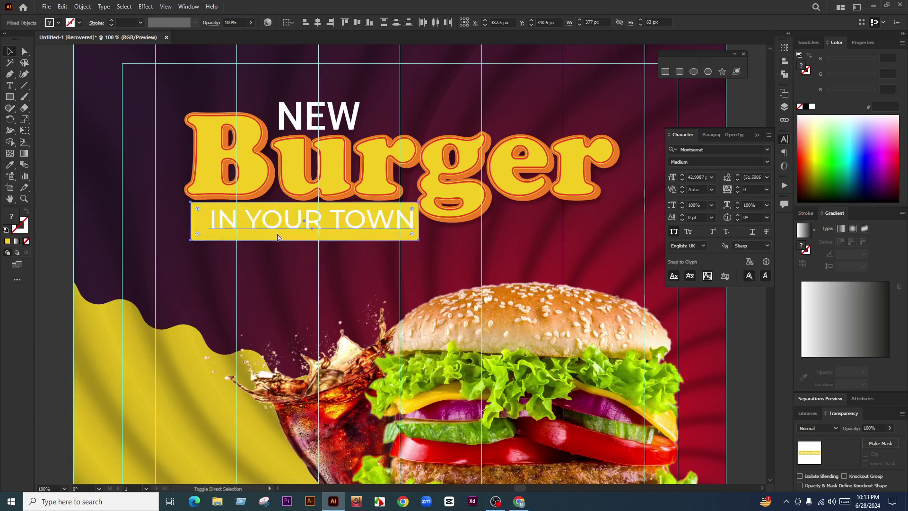
pyautogui.hotkey('ctrl', '-')
pyautogui.hotkey('ctrl', '-')
pyautogui.click(292, 256)
pyautogui.hotkey('ctrl', '+')
pyautogui.hotkey('ctrl', '+')
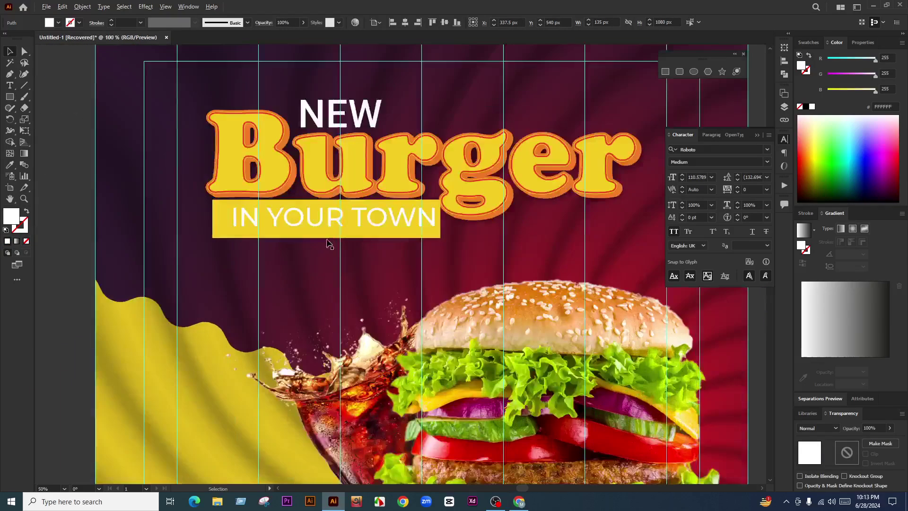
# Step: Shrink the yellow rectangle behind the tagline to about 341 by 51 px
pyautogui.hotkey('ctrl', '+')
pyautogui.moveTo(482, 244); pyautogui.dragTo(465, 234)
pyautogui.scroll(1, 182, 217)
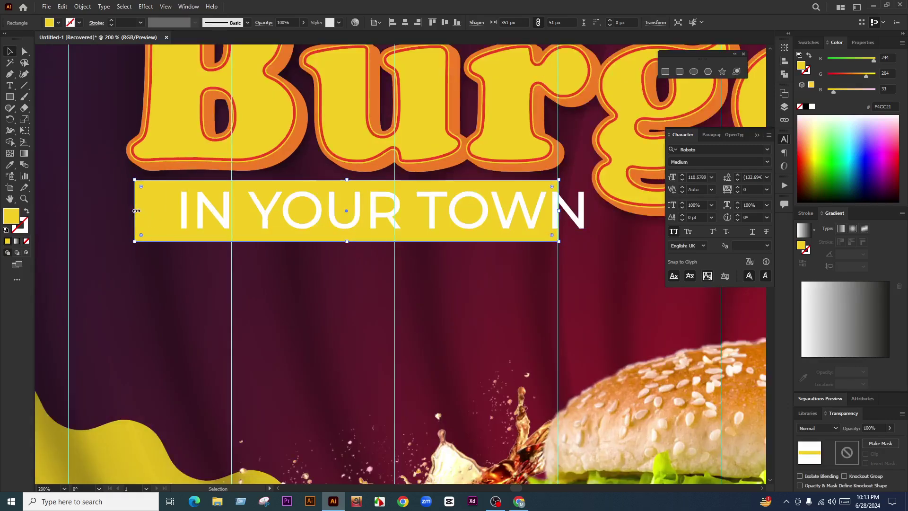
pyautogui.moveTo(136, 211); pyautogui.dragTo(147, 211)
# Step: Scale down the "IN YOUR TOWN" text and position it inside the yellow rectangle
pyautogui.moveTo(479, 218); pyautogui.dragTo(452, 219)
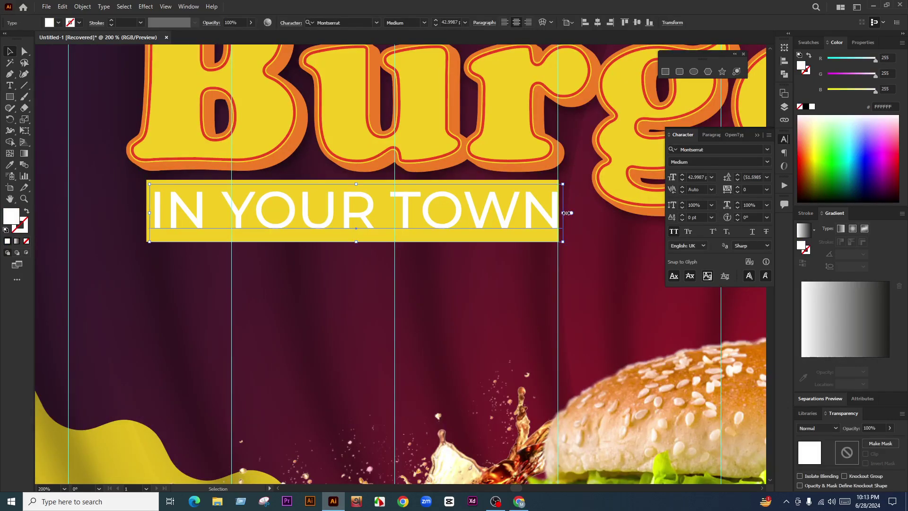
pyautogui.moveTo(559, 216); pyautogui.dragTo(462, 234)
pyautogui.moveTo(416, 213); pyautogui.dragTo(442, 210)
# Step: Reduce the yellow rectangle to about 40 px high, narrow it between the column guides and move the tagline onto it
pyautogui.click(517, 227)
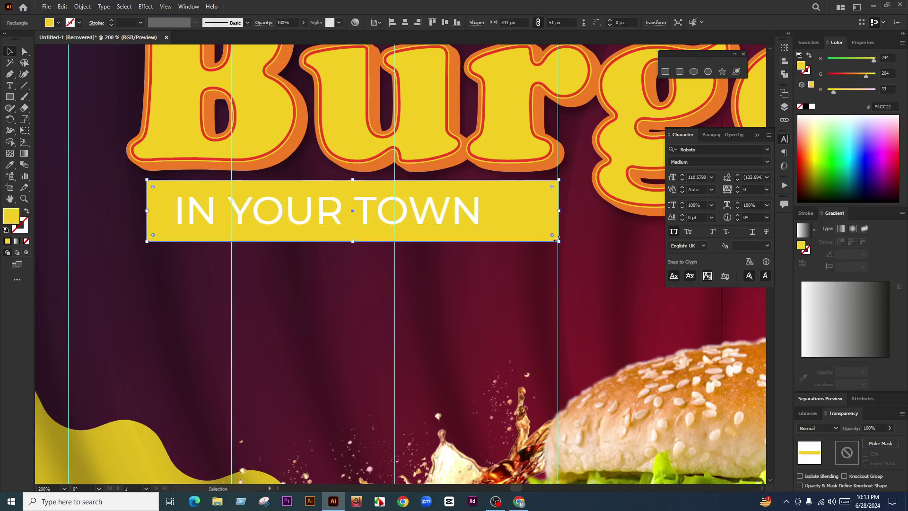
pyautogui.moveTo(559, 241); pyautogui.dragTo(547, 214)
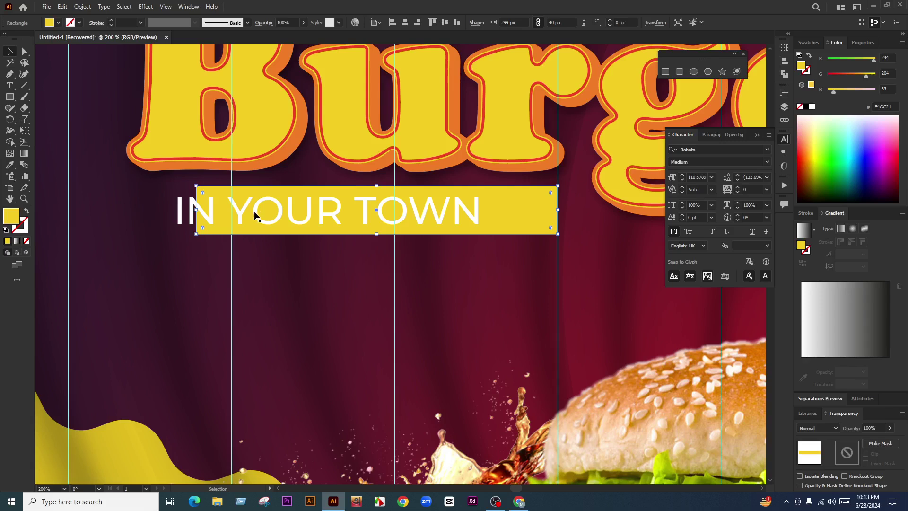
pyautogui.moveTo(197, 209); pyautogui.dragTo(272, 207)
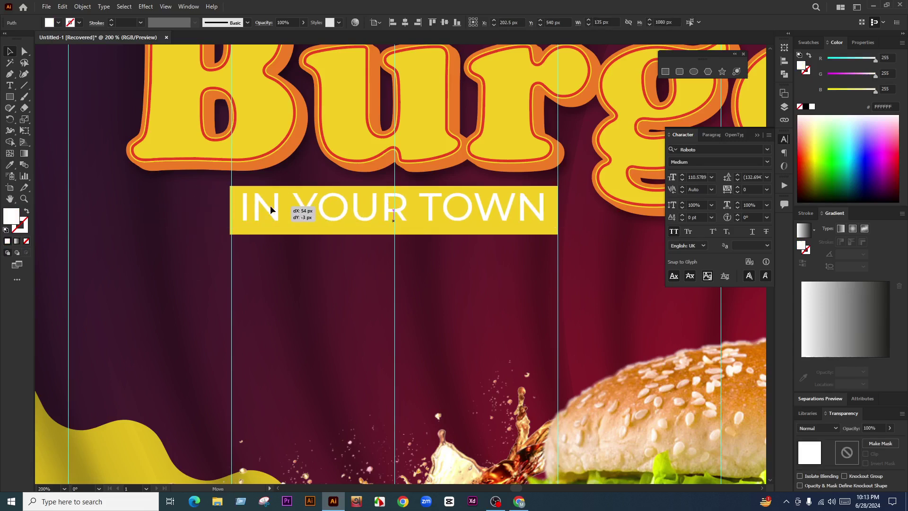
# Step: Shrink the "IN YOUR TOWN" text to about 28.9 pt and center it within the yellow rectangle
pyautogui.moveTo(548, 212); pyautogui.dragTo(532, 212)
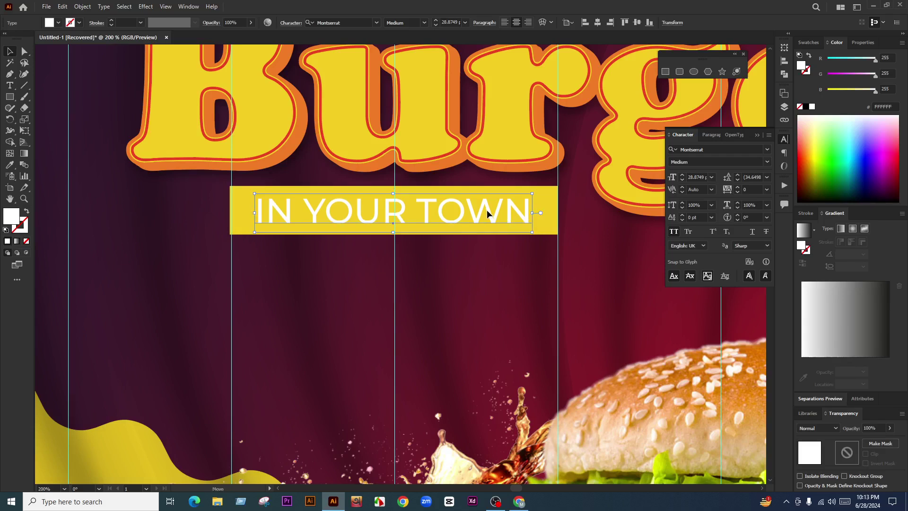
pyautogui.scroll(2, 394, 215)
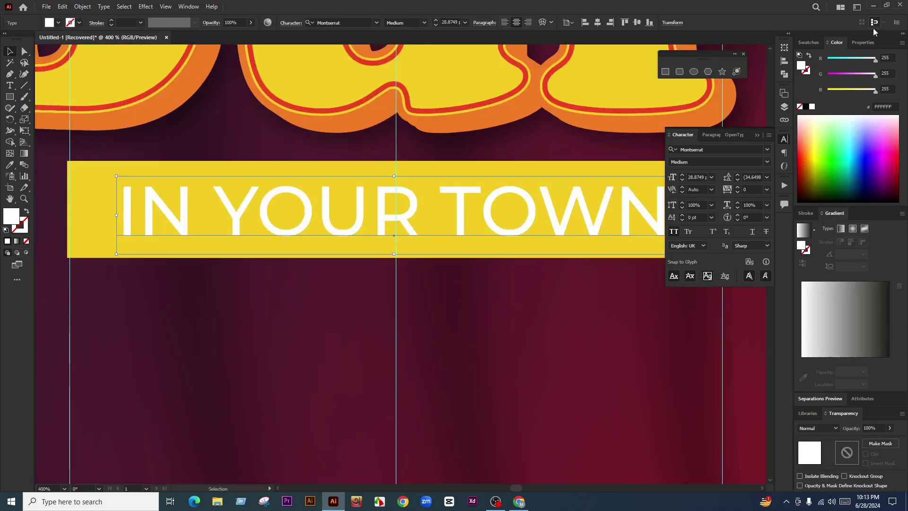
pyautogui.moveTo(444, 219); pyautogui.dragTo(441, 211)
pyautogui.scroll(-4, 330, 255)
pyautogui.scroll(1, 300, 245)
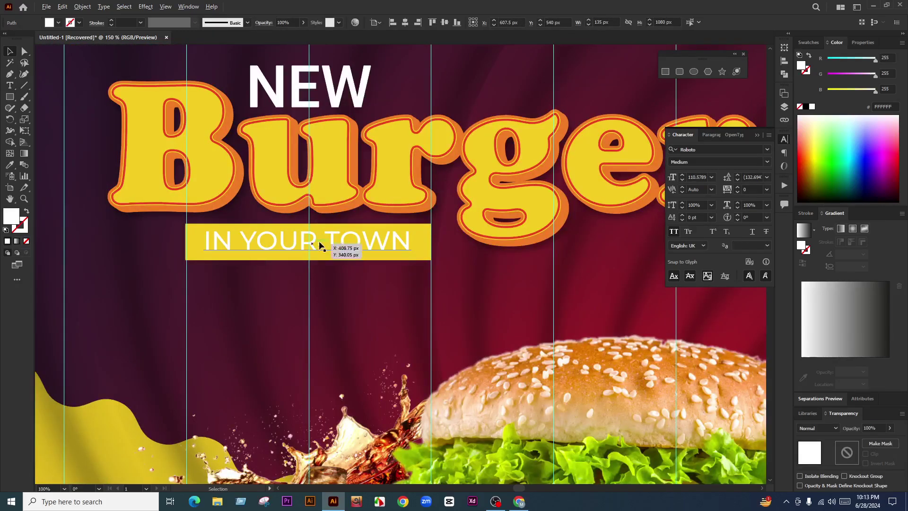
# Step: Nudge the "IN YOUR TOWN" text within the yellow rectangle and set its Montserrat weight to SemiBold
pyautogui.moveTo(321, 244); pyautogui.dragTo(325, 245)
pyautogui.click(424, 22)
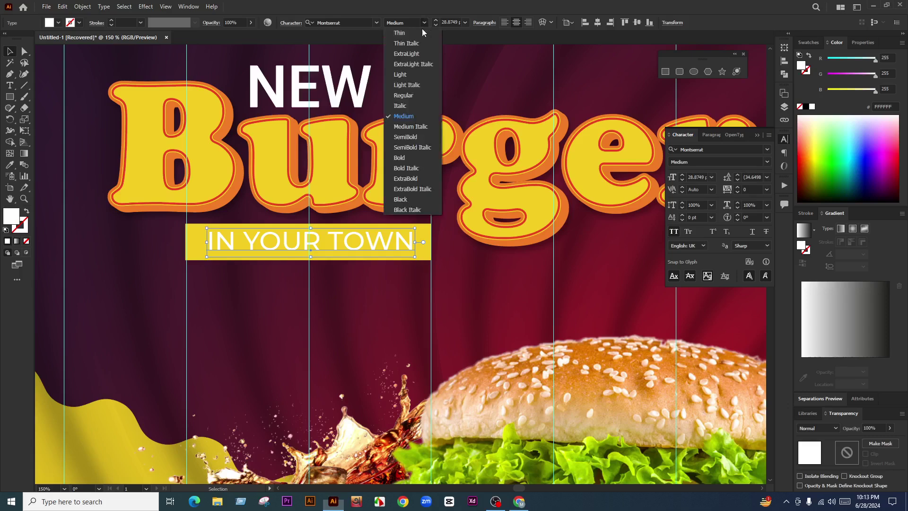
pyautogui.click(416, 138)
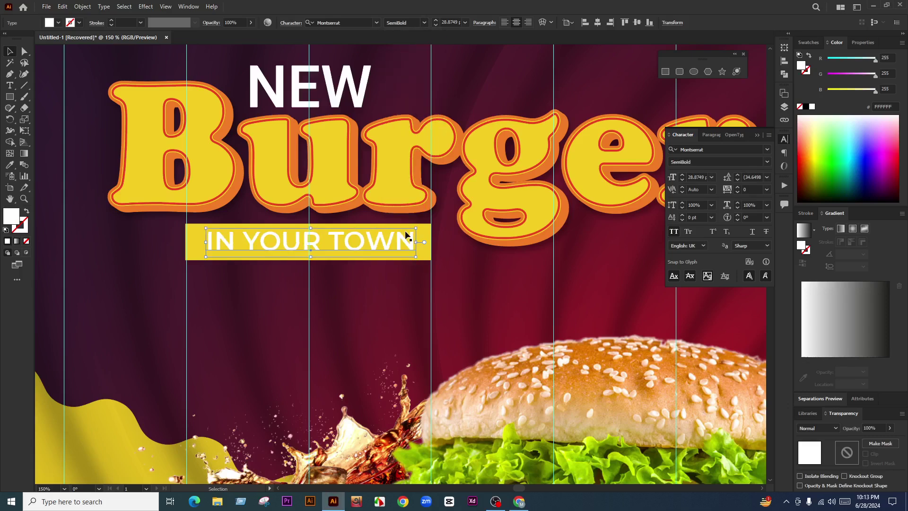
# Step: Recolor the "IN YOUR TOWN" text with the red EE2A24 sampled from the gradient circle beside the artboard
pyautogui.click(13, 169)
pyautogui.click(128, 323)
pyautogui.scroll(-2, 255, 301)
pyautogui.click(264, 313)
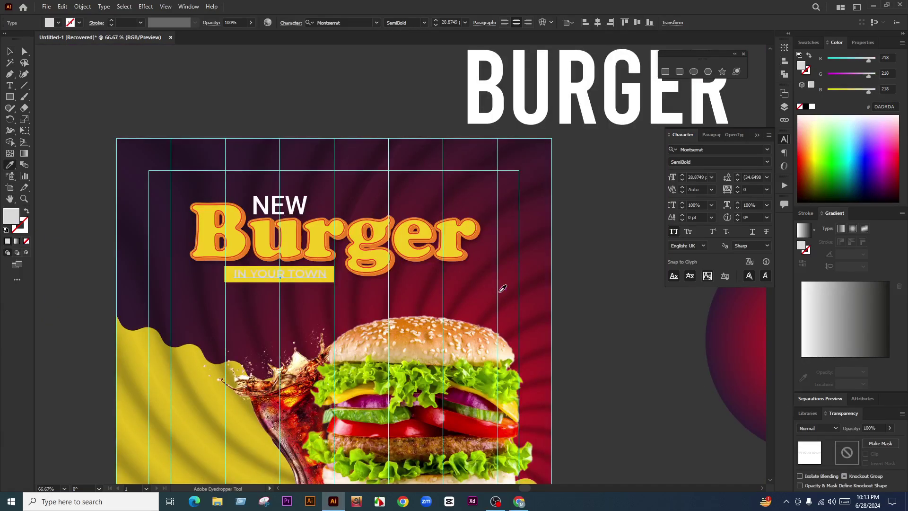
pyautogui.scroll(-4, 503, 289)
pyautogui.click(156, 314)
pyautogui.click(119, 313)
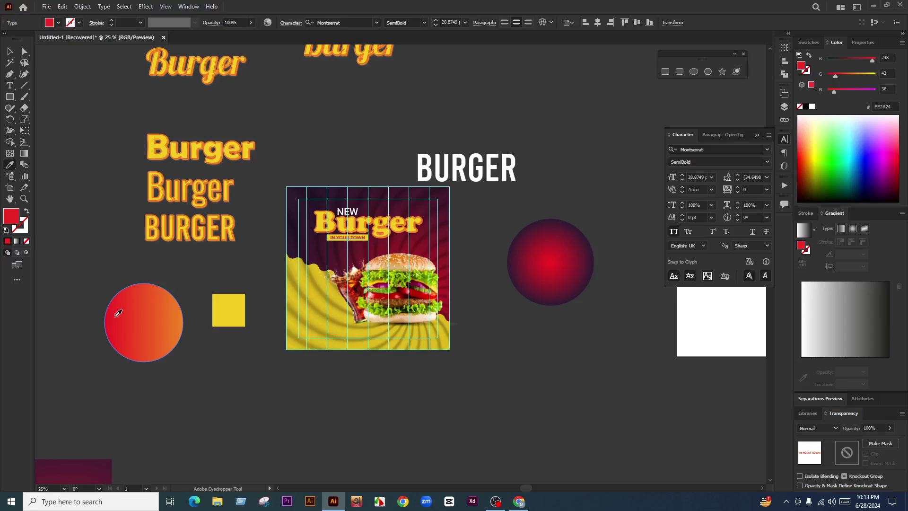
pyautogui.hotkey('ctrl', '=')
pyautogui.hotkey('ctrl', '=')
pyautogui.hotkey('ctrl', '=')
pyautogui.hotkey('ctrl', '=')
pyautogui.hotkey('ctrl', '=')
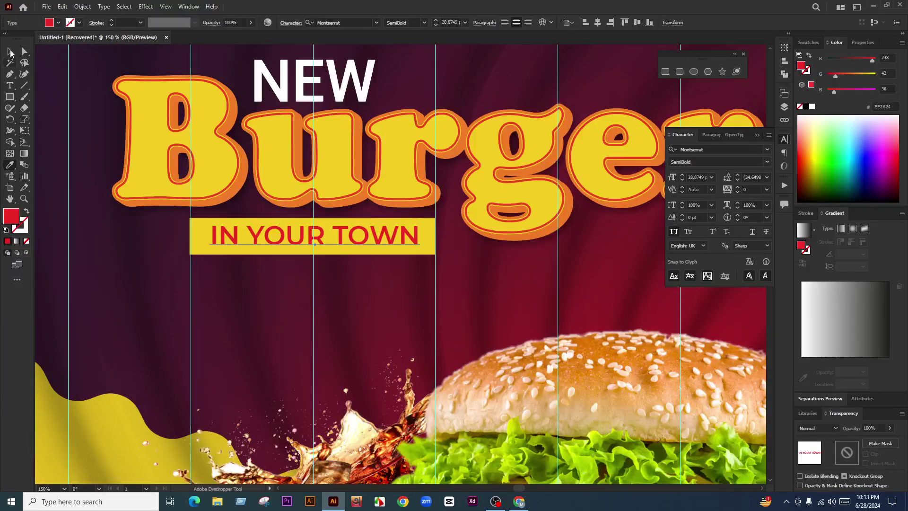
# Step: Trim the yellow tagline rectangle to 270 px wide so its left edge meets the column guide
pyautogui.click(194, 239)
pyautogui.scroll(3, 194, 236)
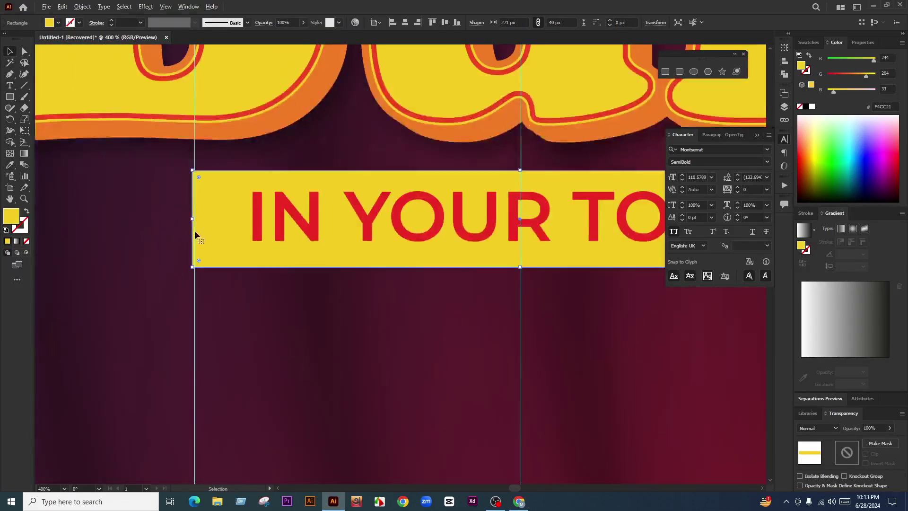
pyautogui.moveTo(194, 218); pyautogui.dragTo(195, 220)
pyautogui.scroll(-4, 265, 266)
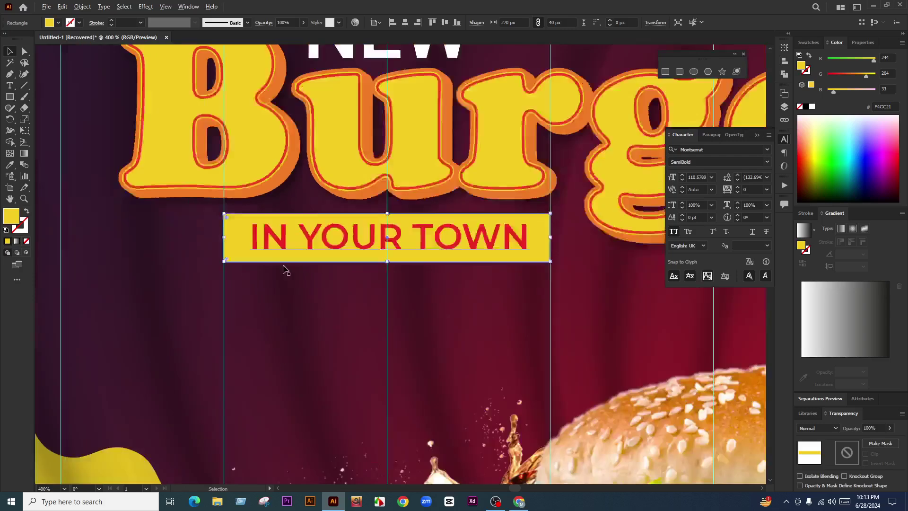
# Step: Recolor the "IN YOUR TOWN" text dark red A11C2A with the Eyedropper
pyautogui.click(288, 251)
pyautogui.scroll(-1, 349, 249)
pyautogui.click(9, 165)
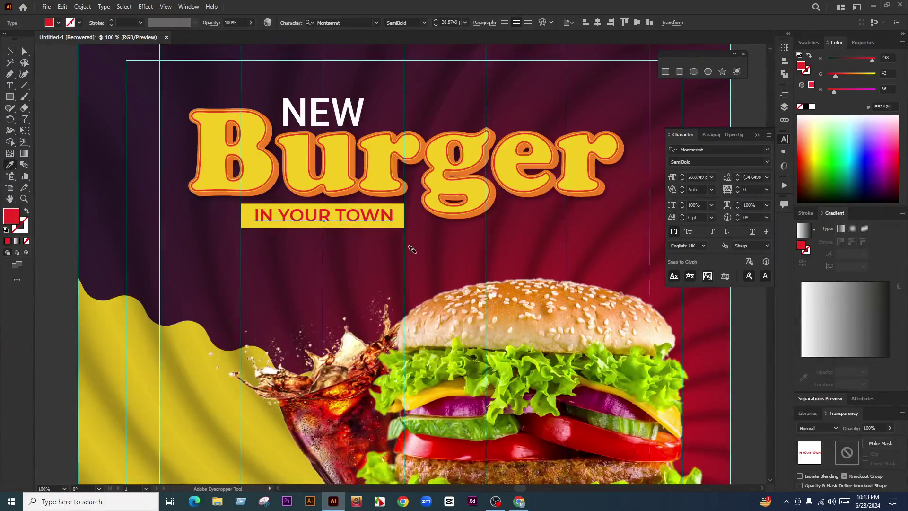
pyautogui.scroll(-3, 538, 268)
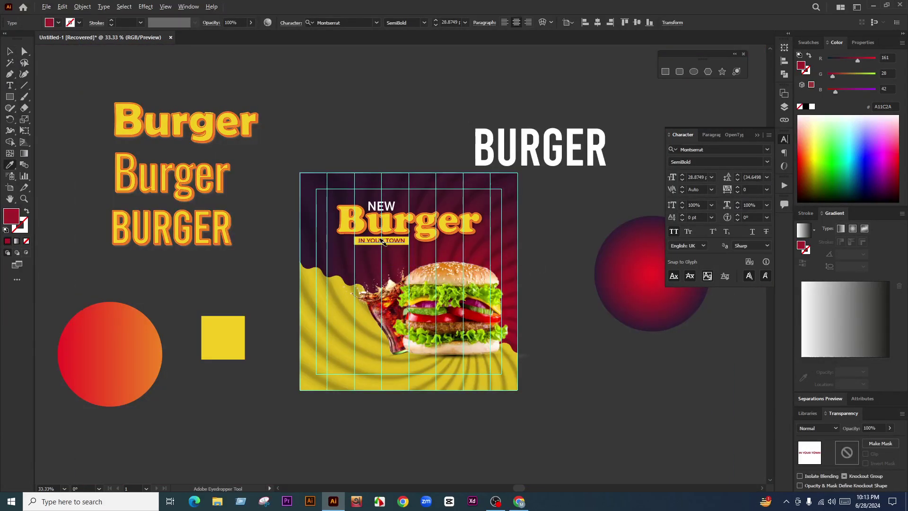
pyautogui.scroll(3, 387, 246)
# Step: Align the centers of the "IN YOUR TOWN" text and the yellow rectangle horizontally and vertically
pyautogui.click(10, 52)
pyautogui.click(114, 187)
pyautogui.scroll(2, 398, 232)
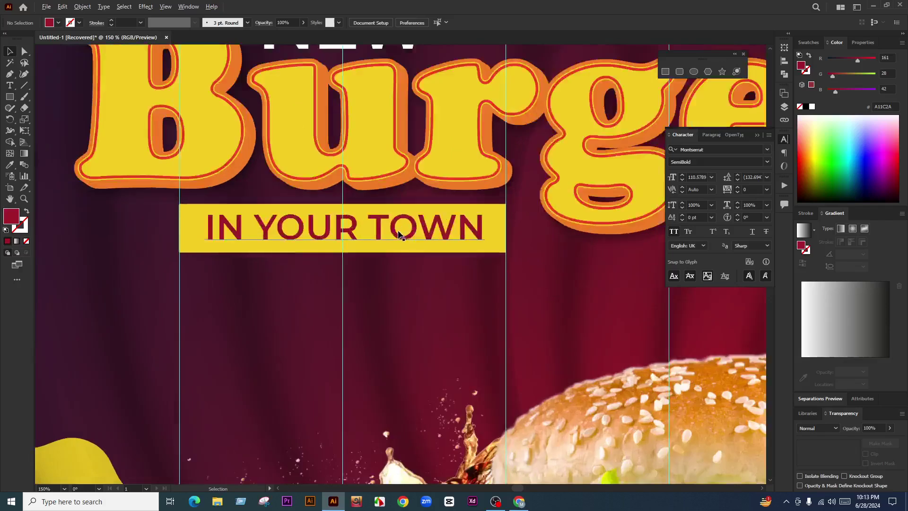
pyautogui.click(472, 223)
pyautogui.keyDown('shift'); pyautogui.click(500, 244); pyautogui.keyUp('shift')
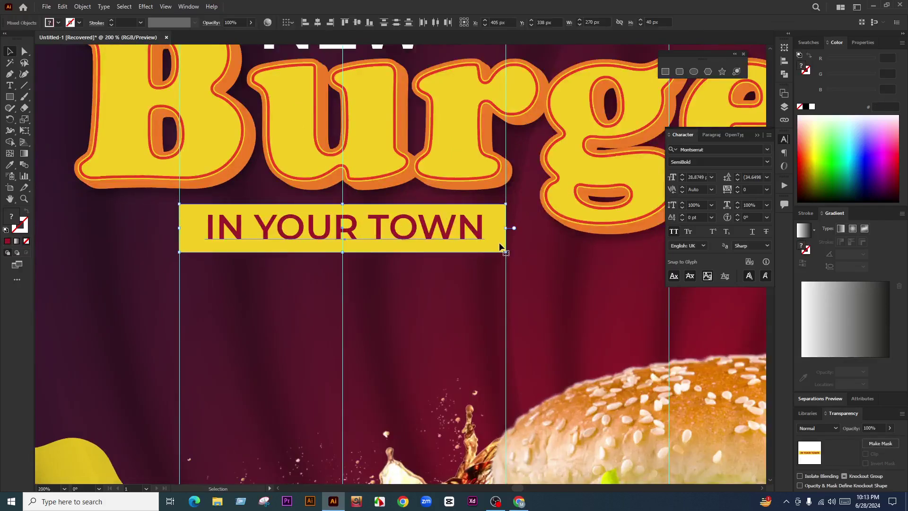
pyautogui.click(318, 23)
pyautogui.click(357, 22)
pyautogui.click(398, 308)
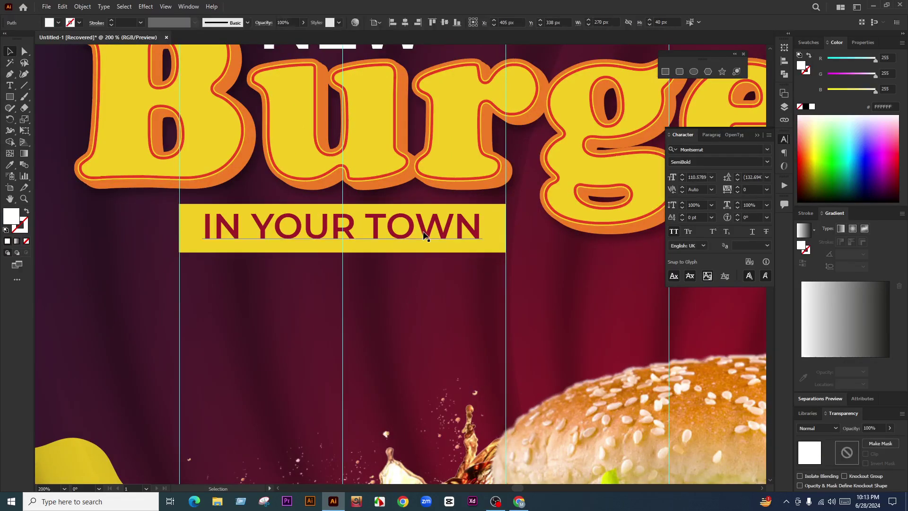
# Step: Nudge the "IN YOUR TOWN" text down slightly and set its tracking to 75
pyautogui.click(427, 233)
pyautogui.press('Down')
pyautogui.press('Down')
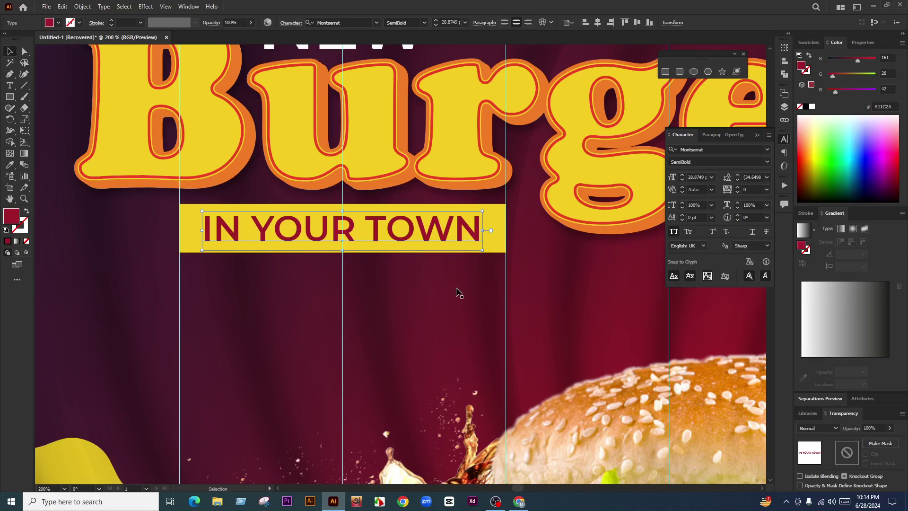
pyautogui.click(767, 189)
pyautogui.click(777, 318)
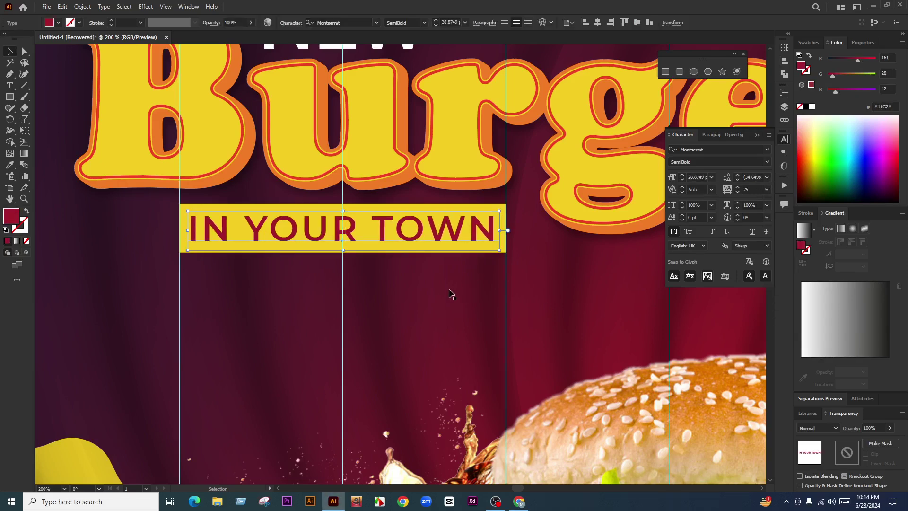
# Step: Change the "NEW" text to Brush Script MT Italic and turn off its All Caps setting
pyautogui.scroll(-3, 451, 294)
pyautogui.scroll(-1, 385, 290)
pyautogui.scroll(1, 416, 290)
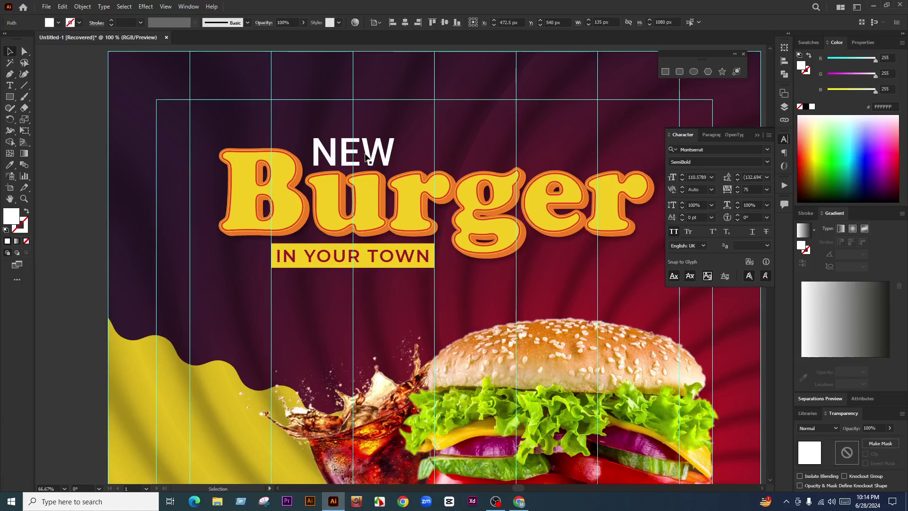
pyautogui.scroll(1, 365, 158)
pyautogui.click(366, 157)
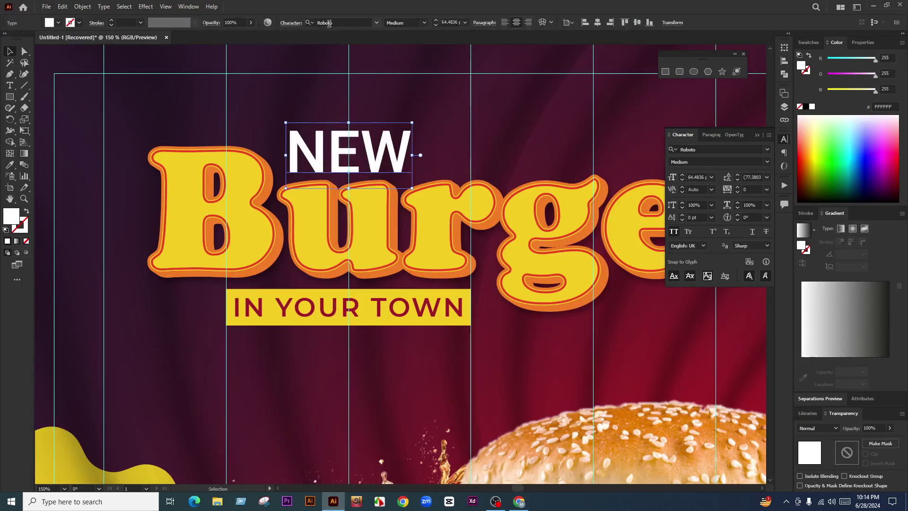
pyautogui.click(332, 19)
pyautogui.write('sc')
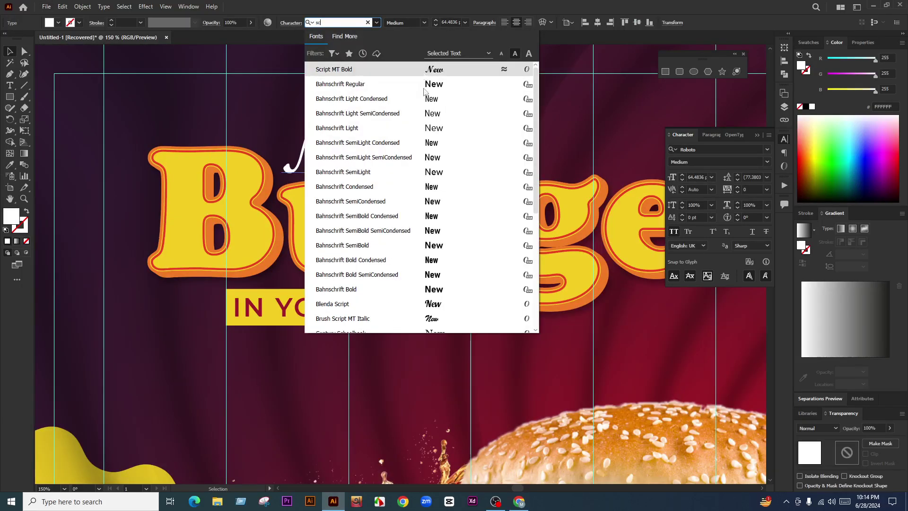
pyautogui.scroll(-1, 442, 284)
pyautogui.click(441, 275)
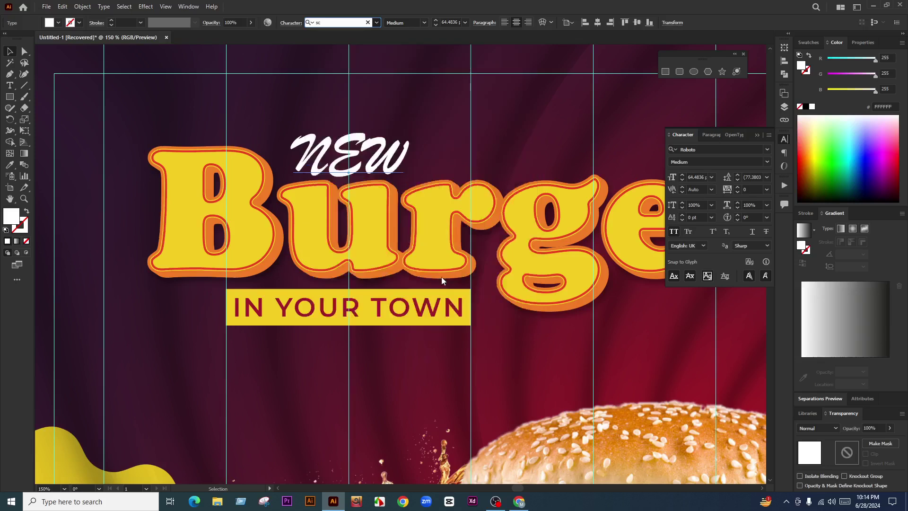
pyautogui.click(672, 232)
# Step: Enlarge the "New" script text to about 88.6 pt and place it above the start of "Burger"
pyautogui.moveTo(351, 156)
pyautogui.mouseDown()
pyautogui.moveTo(341, 138)
pyautogui.moveTo(231, 296)
pyautogui.moveTo(302, 199)
pyautogui.moveTo(188, 232)
pyautogui.moveTo(416, 168)
pyautogui.moveTo(399, 166)
pyautogui.moveTo(416, 158)
pyautogui.moveTo(368, 158)
pyautogui.mouseUp()
pyautogui.scroll(-4, 304, 186)
pyautogui.scroll(-2, 426, 199)
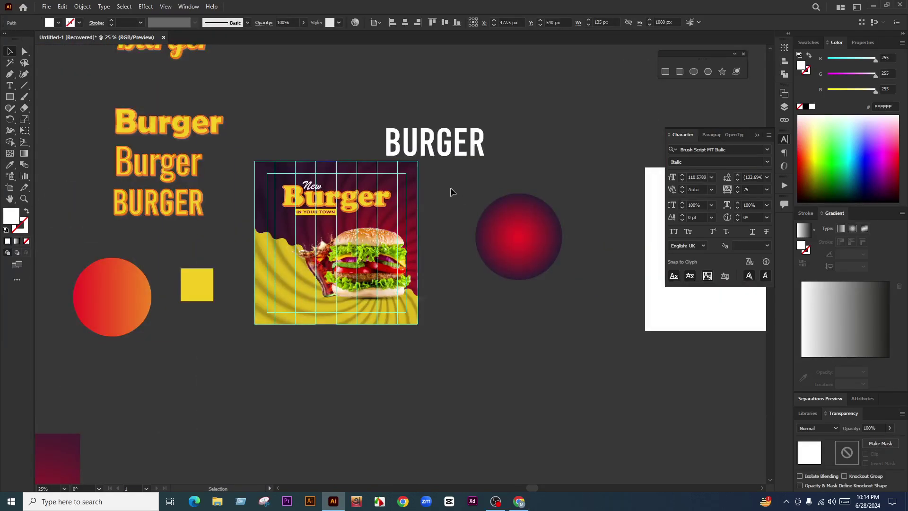
# Step: Draw a horizontal line about 362 px long from the end of "New" above "Burger", with a white 1 pt stroke
pyautogui.scroll(6, 324, 190)
pyautogui.scroll(4, 370, 184)
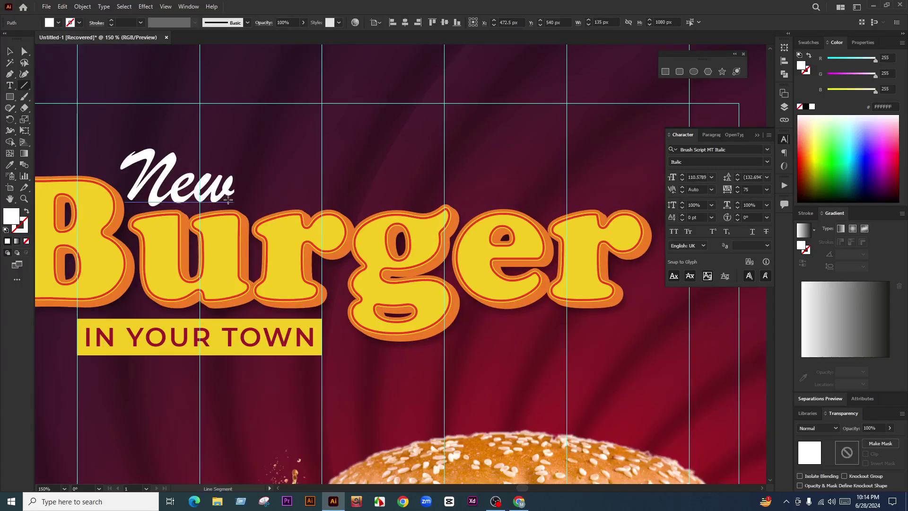
pyautogui.moveTo(239, 202); pyautogui.dragTo(567, 202)
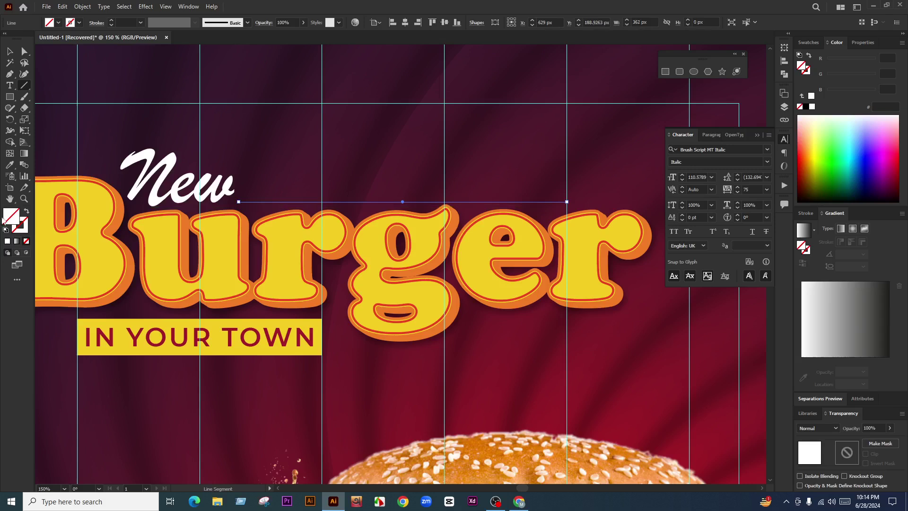
pyautogui.click(7, 241)
pyautogui.click(10, 52)
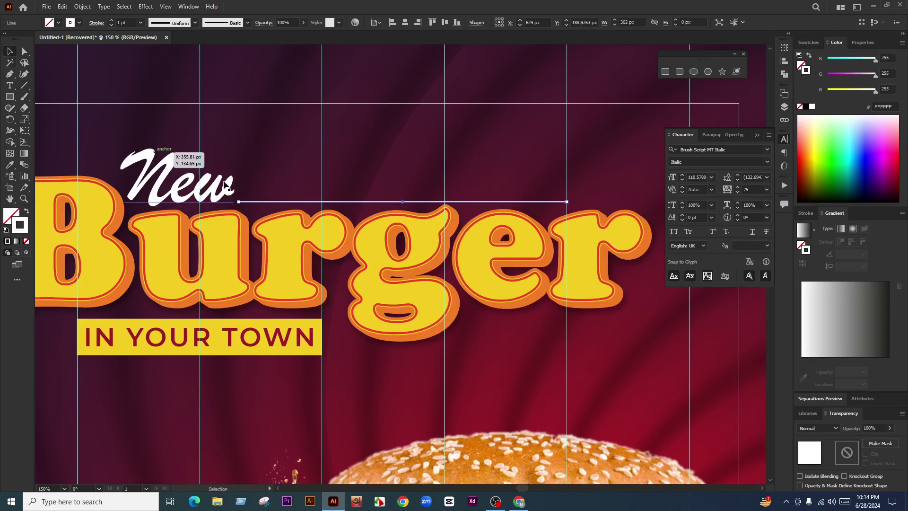
pyautogui.scroll(-1, 377, 185)
pyautogui.scroll(1, 325, 201)
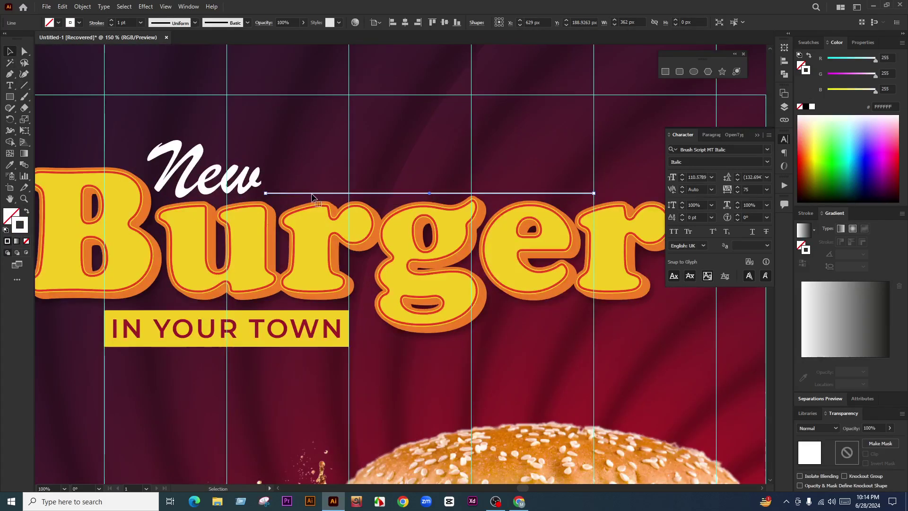
# Step: Reposition the "New" text slightly and scale it down to about 85.6 pt
pyautogui.click(311, 194)
pyautogui.click(180, 191)
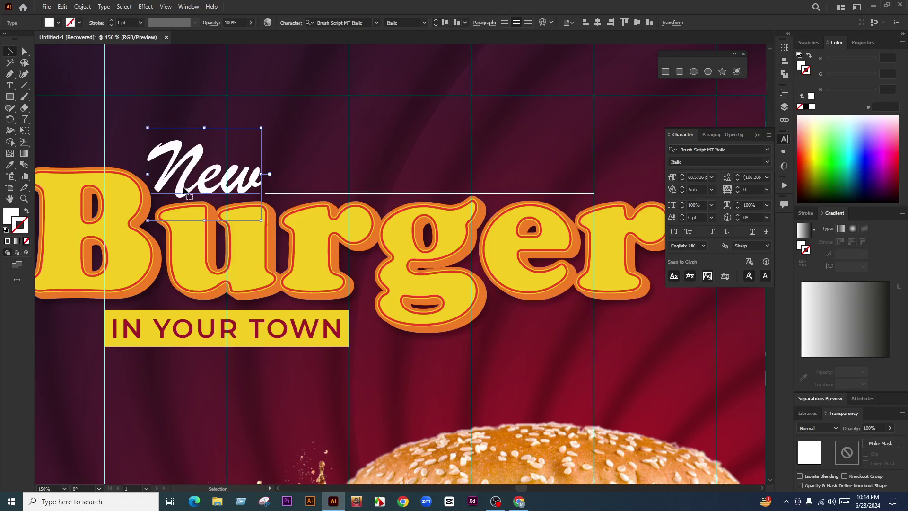
pyautogui.scroll(1, 184, 188)
pyautogui.moveTo(193, 188); pyautogui.dragTo(196, 190)
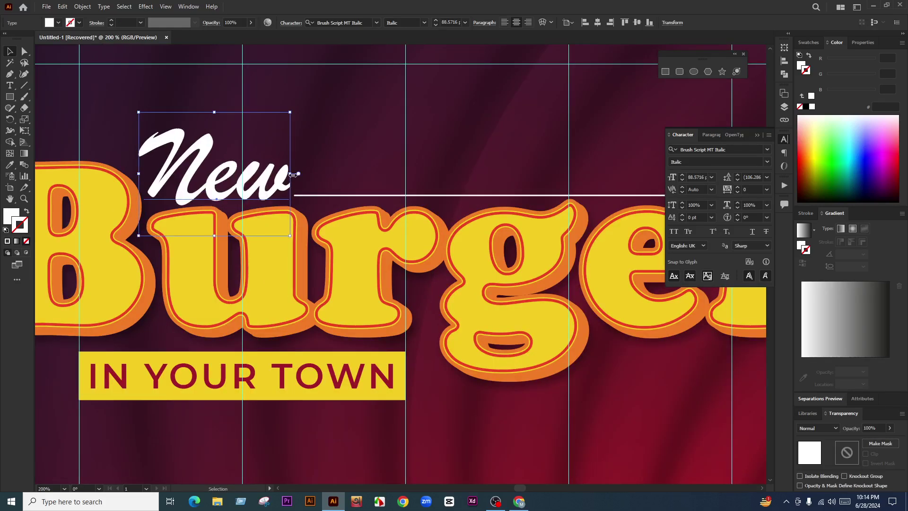
pyautogui.moveTo(293, 175); pyautogui.dragTo(272, 187)
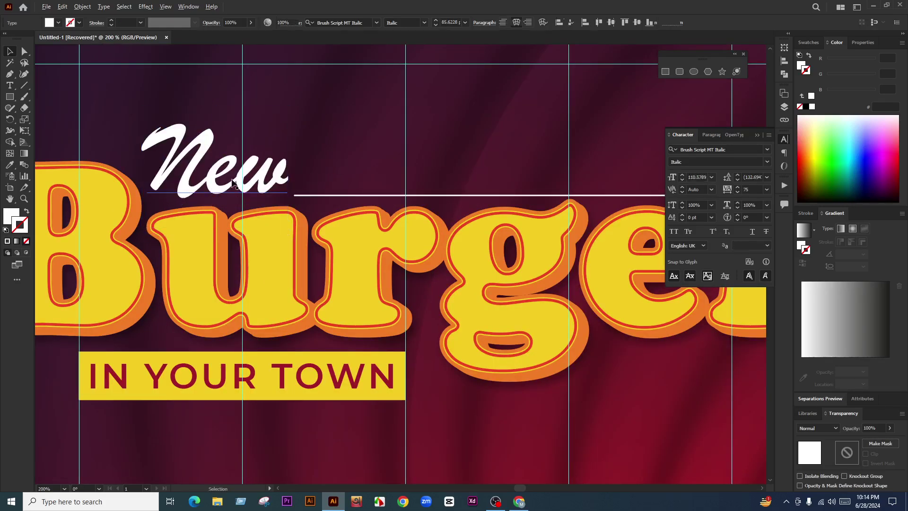
# Step: Move the white line beside "New" up slightly and reduce its stroke weight
pyautogui.scroll(-3, 232, 183)
pyautogui.click(288, 178)
pyautogui.scroll(2, 291, 189)
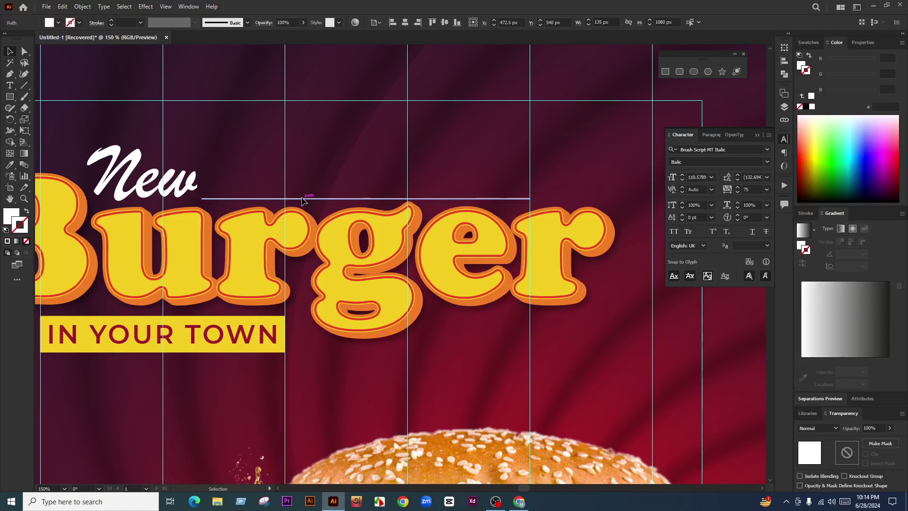
pyautogui.moveTo(302, 199); pyautogui.dragTo(301, 195)
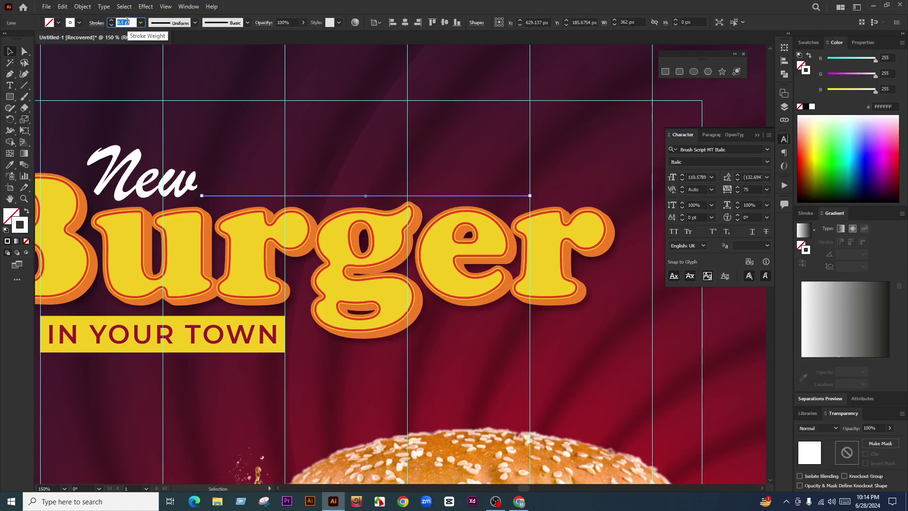
pyautogui.click(261, 139)
pyautogui.scroll(-2, 261, 140)
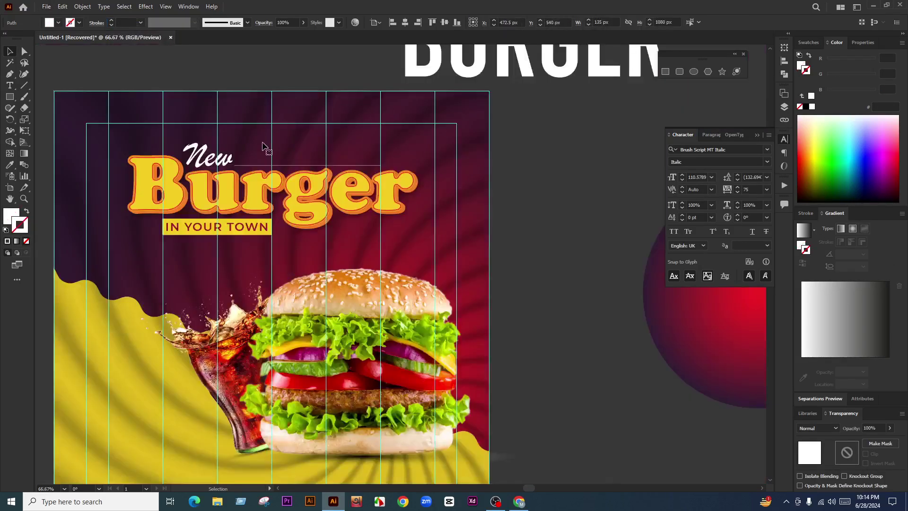
# Step: Increase the stroke weight of the white line beside "New" by one increment
pyautogui.rightClick(550, 139)
pyautogui.click(600, 253)
pyautogui.scroll(3, 251, 165)
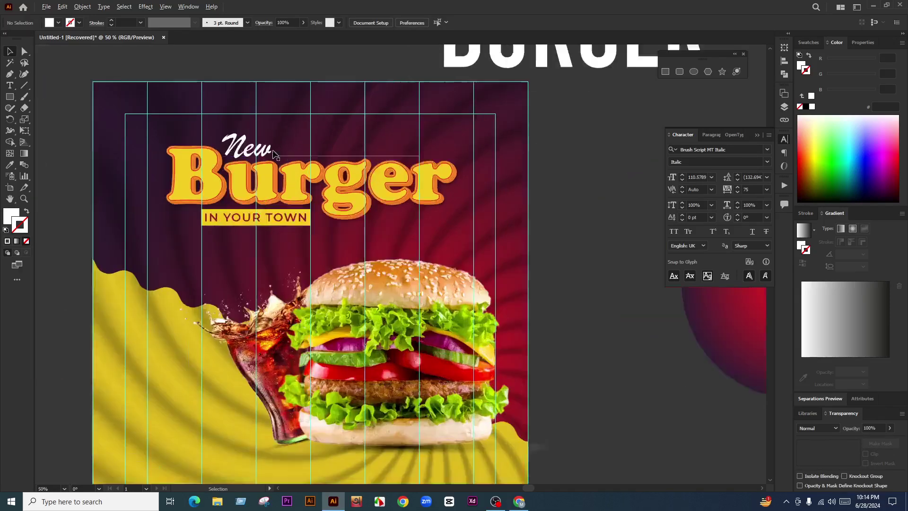
pyautogui.click(303, 162)
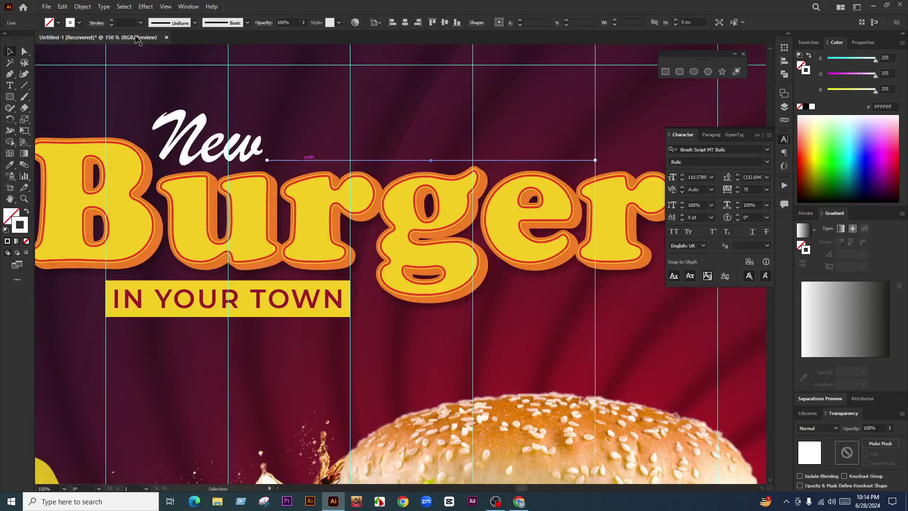
pyautogui.click(111, 21)
pyautogui.click(327, 113)
pyautogui.scroll(-1, 302, 142)
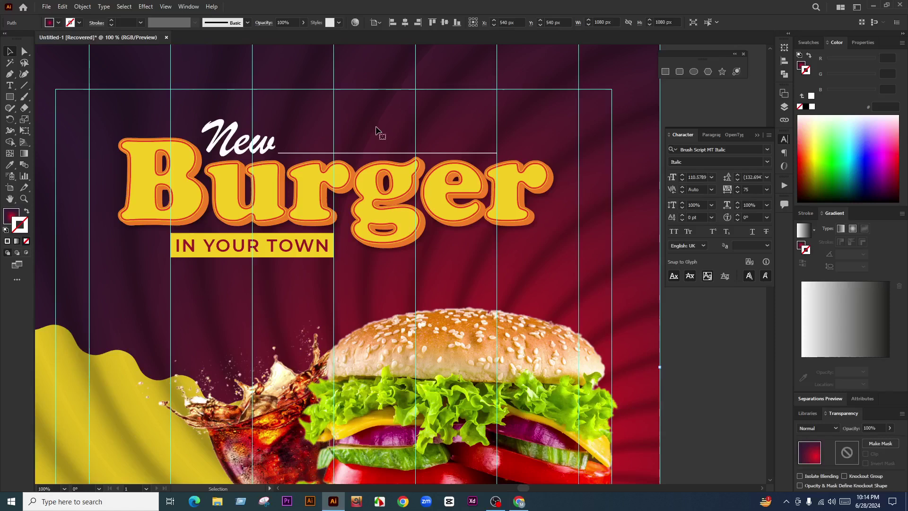
pyautogui.scroll(-2, 377, 131)
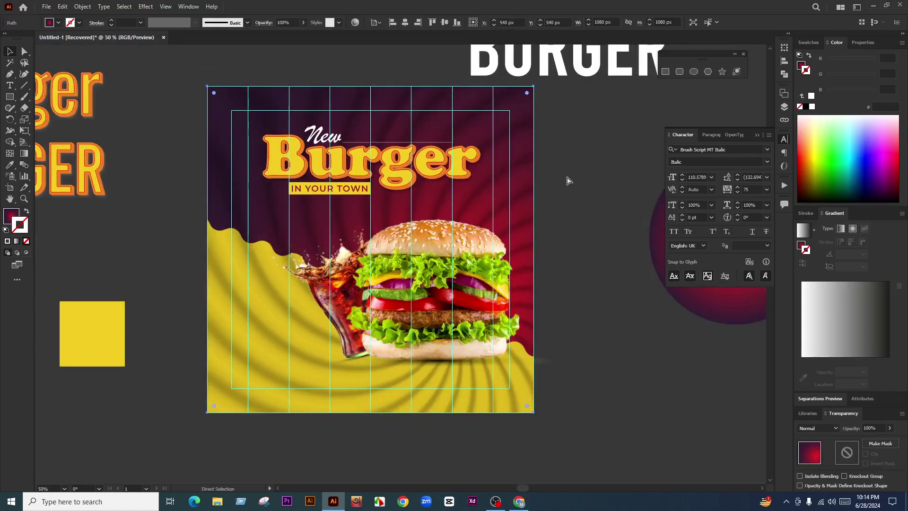
pyautogui.click(568, 180)
pyautogui.scroll(2, 365, 145)
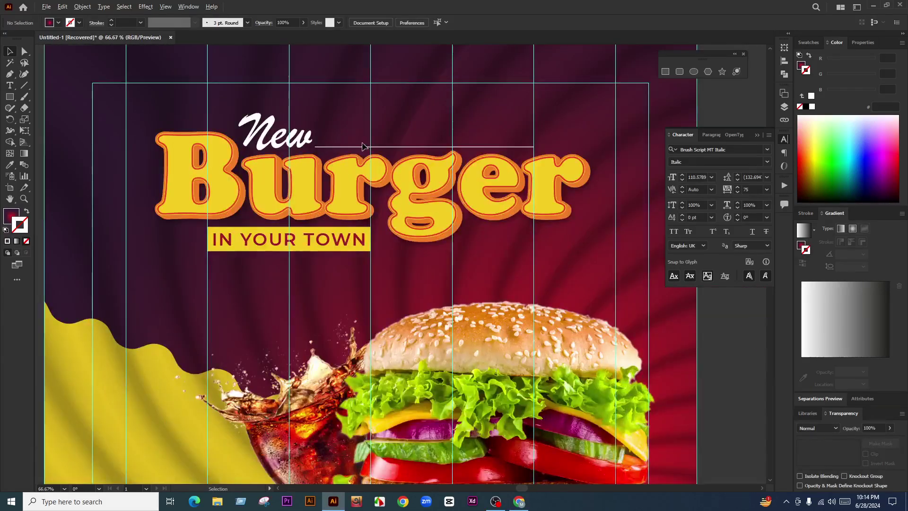
pyautogui.scroll(-3, 367, 209)
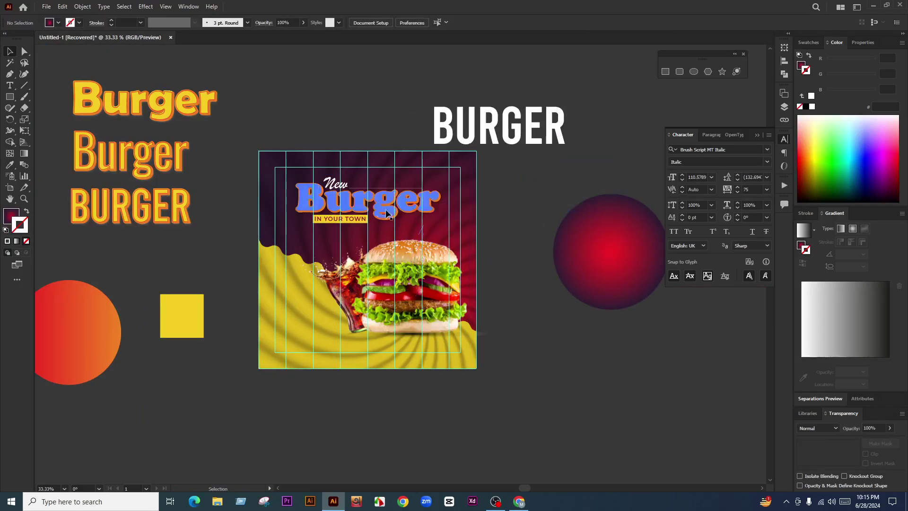
pyautogui.scroll(1, 387, 178)
pyautogui.moveTo(373, 117); pyautogui.dragTo(322, 155)
pyautogui.press('Delete')
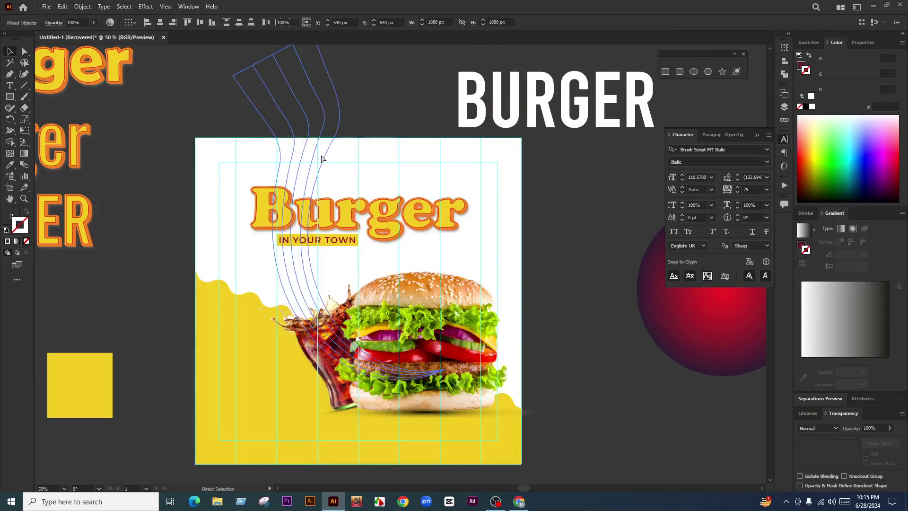
pyautogui.hotkey('ctrl', 'z')
pyautogui.hotkey('ctrl', 'shift', 'a')
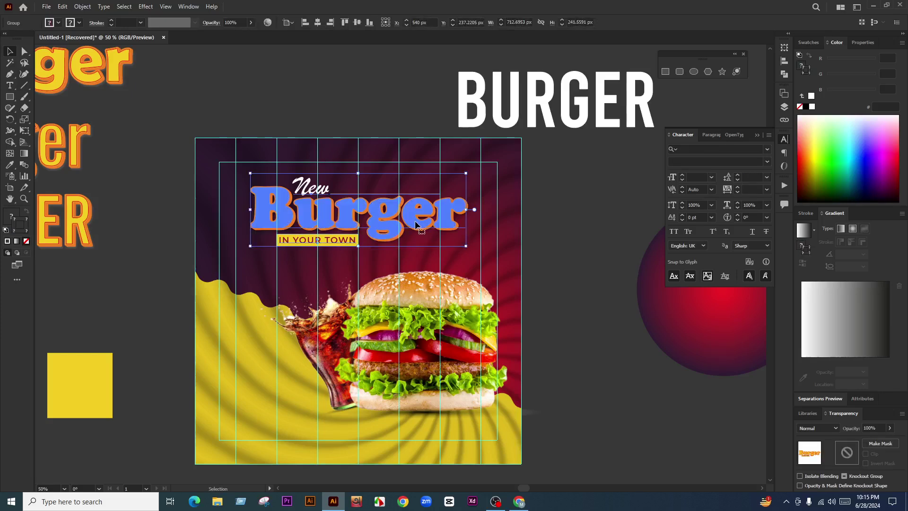
# Step: Move the "New Burger IN YOUR TOWN" title group straight up about 50 px and check the poster in full-screen preview
pyautogui.moveTo(416, 232); pyautogui.dragTo(415, 213)
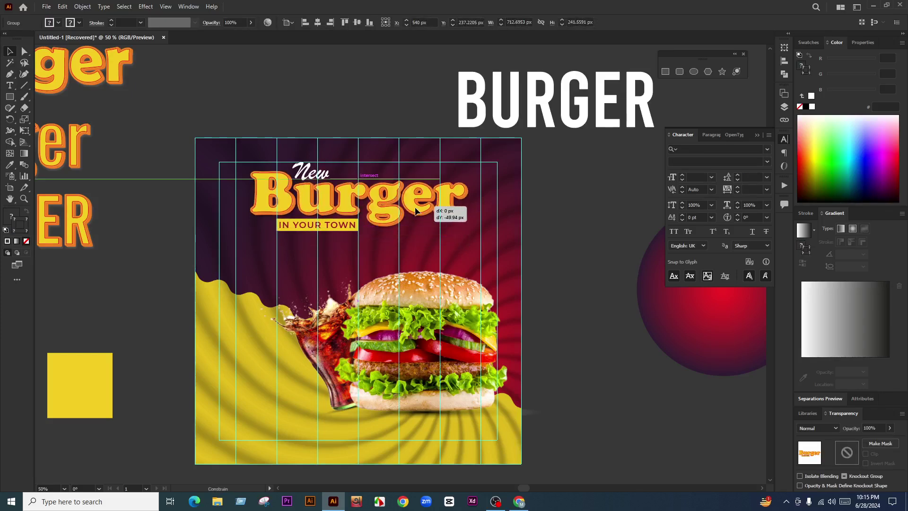
pyautogui.click(554, 211)
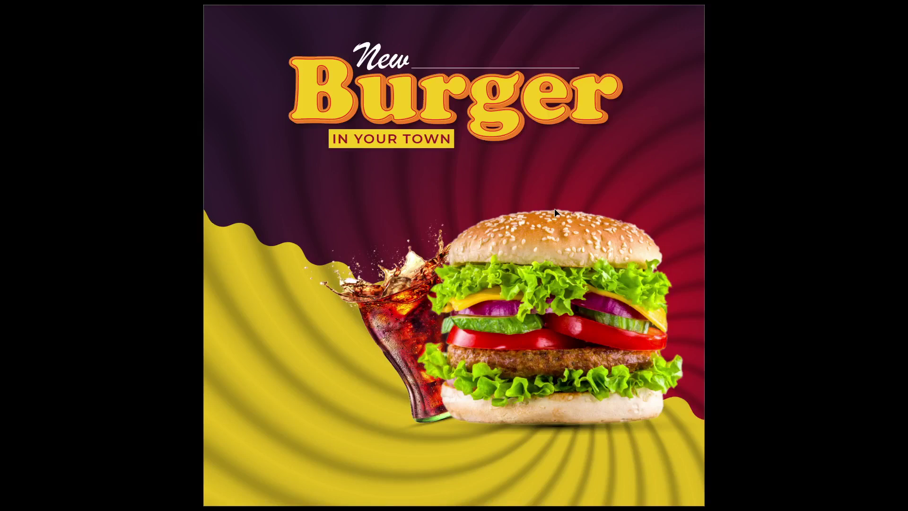
pyautogui.press('Escape')
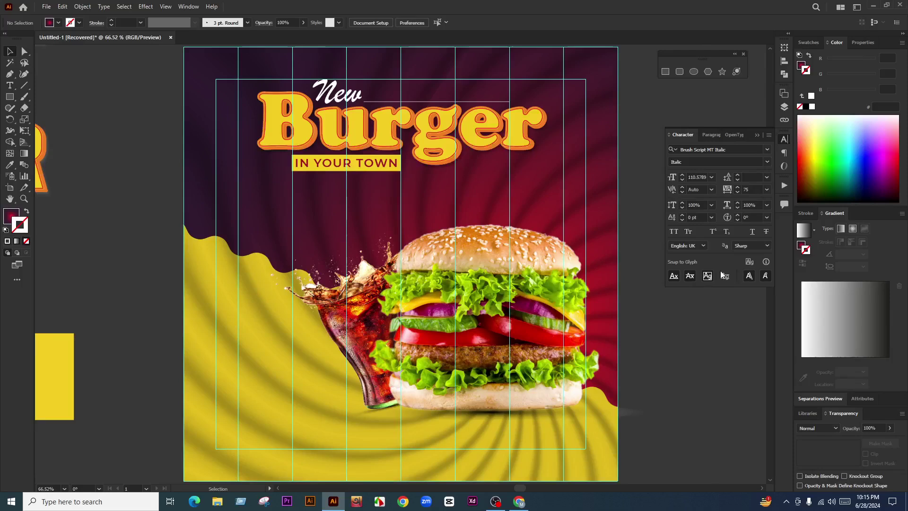
# Step: Switch to the Facebook live dashboard in Chrome, check the comments and stream preview, and return to Illustrator
pyautogui.scroll(-5, 274, 306)
pyautogui.click(520, 502)
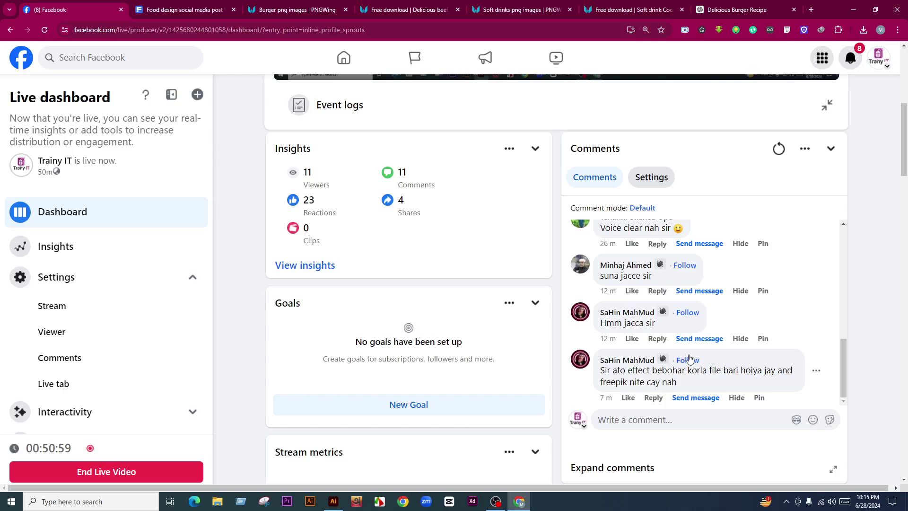
pyautogui.scroll(2, 677, 359)
pyautogui.scroll(5, 477, 365)
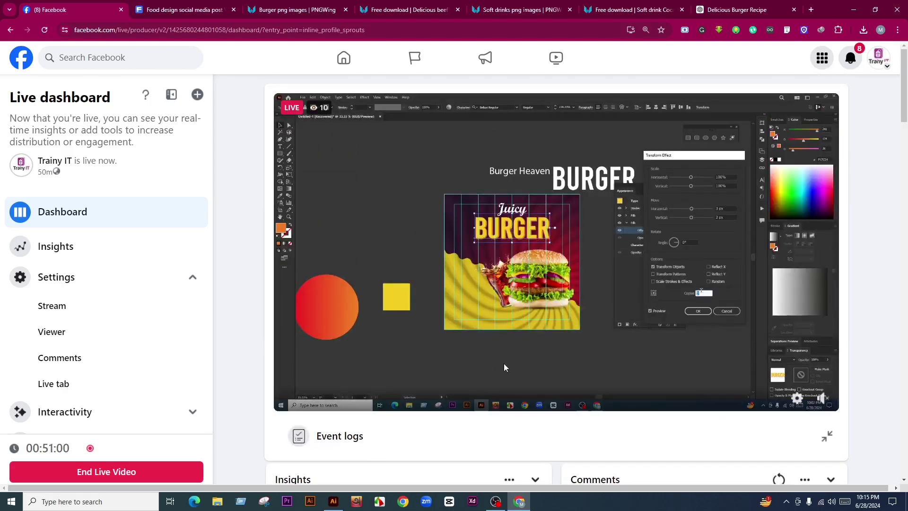
pyautogui.click(333, 501)
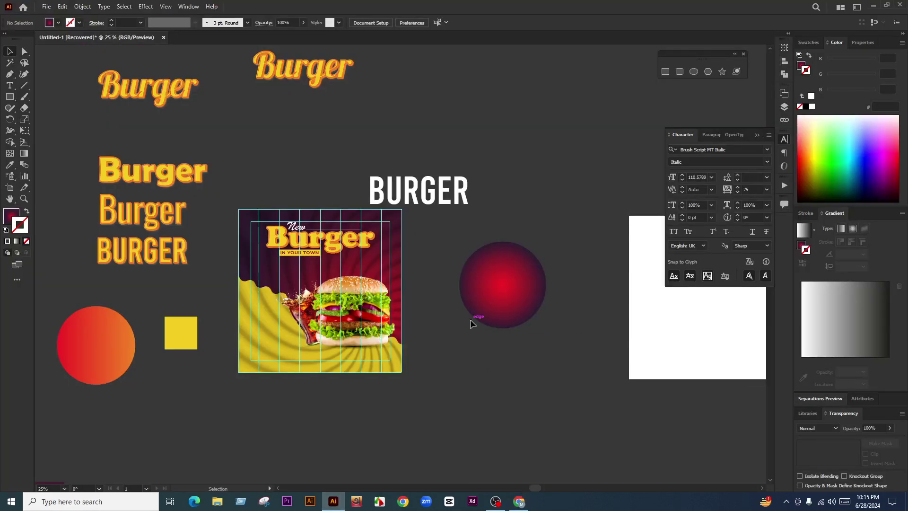
pyautogui.scroll(-3, 457, 312)
pyautogui.hscroll(-3, 455, 303)
pyautogui.scroll(1, 328, 250)
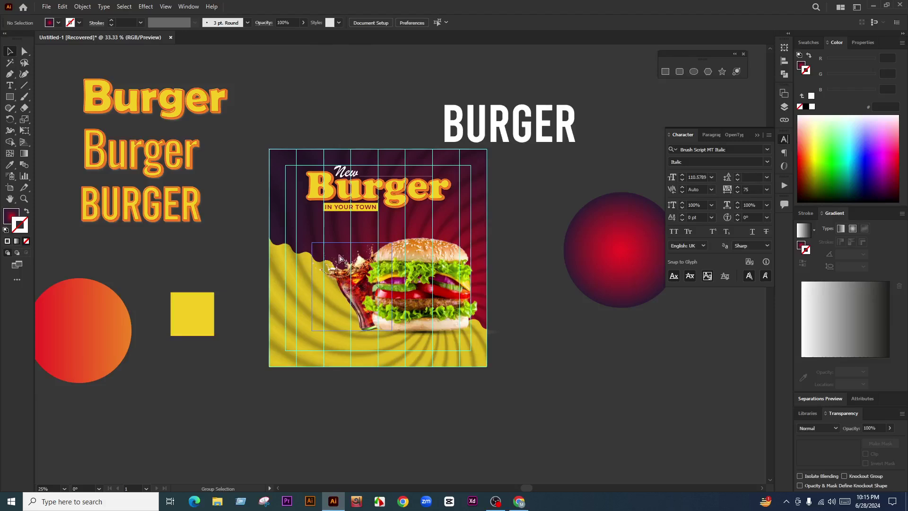
pyautogui.scroll(-1, 495, 238)
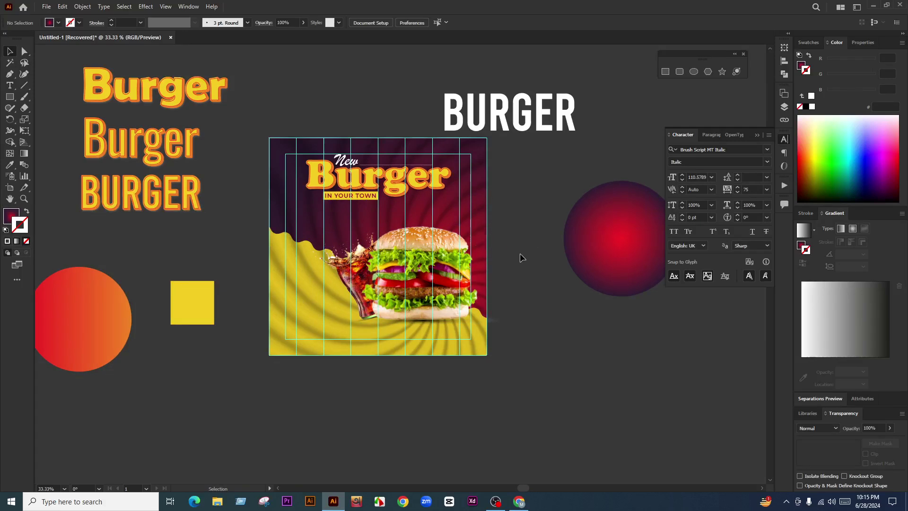
pyautogui.scroll(-2, 530, 251)
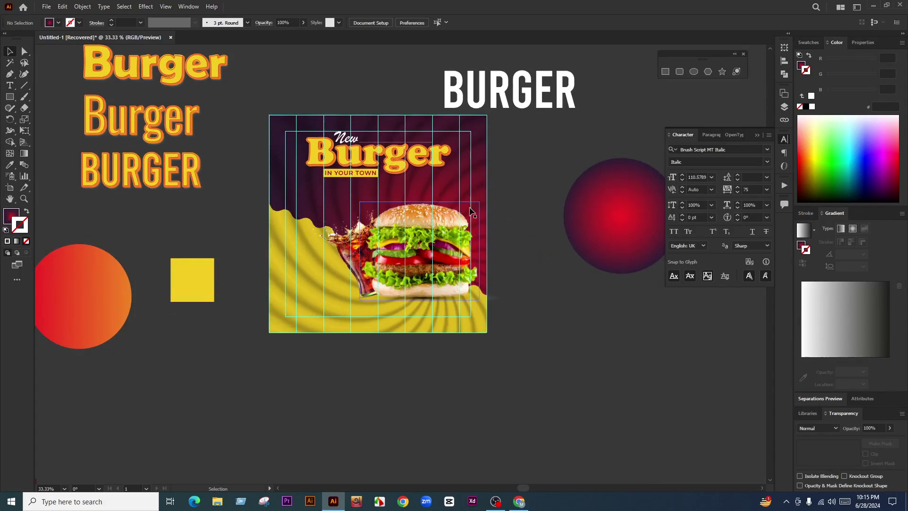
pyautogui.scroll(1, 358, 210)
pyautogui.scroll(-1, 522, 313)
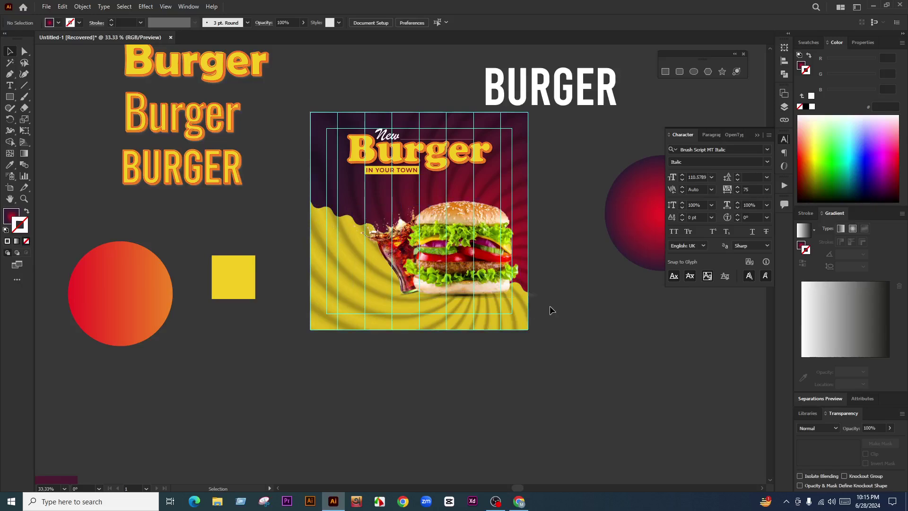
pyautogui.scroll(1, 550, 306)
pyautogui.moveTo(573, 286); pyautogui.dragTo(554, 317)
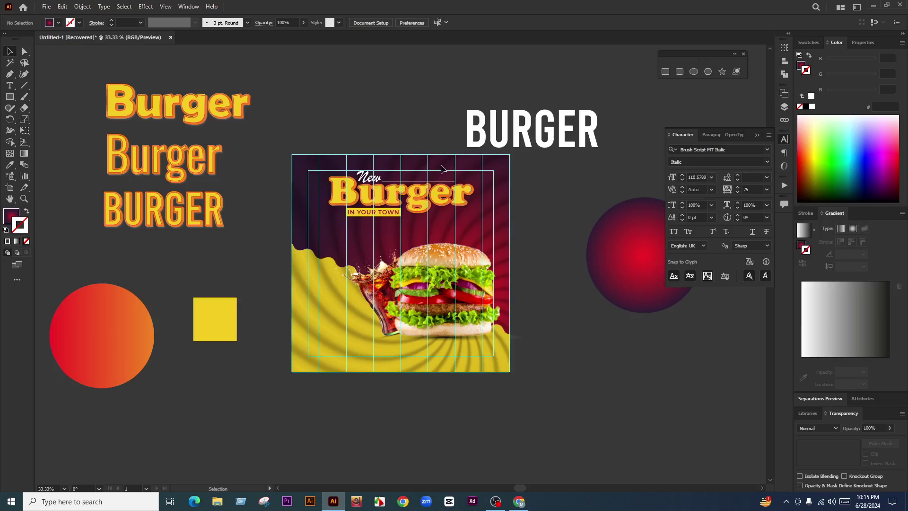
pyautogui.scroll(1, 458, 188)
pyautogui.click(435, 204)
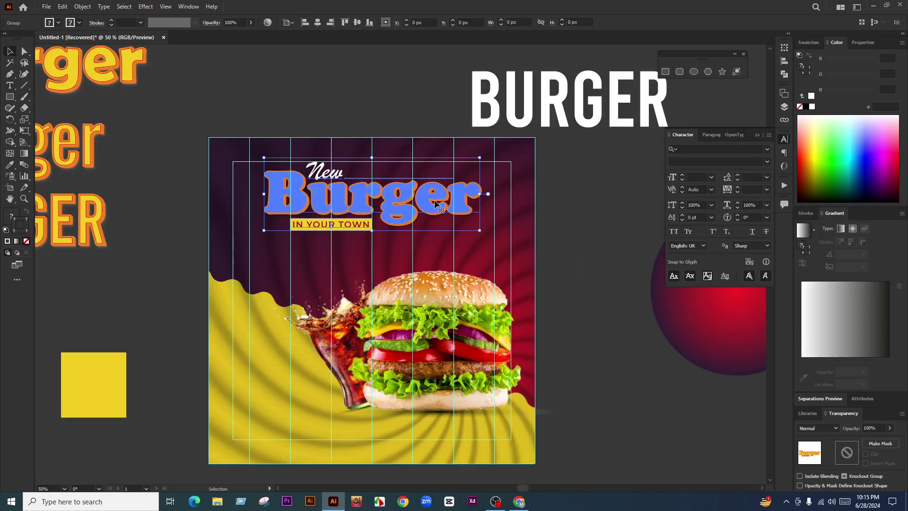
pyautogui.click(581, 222)
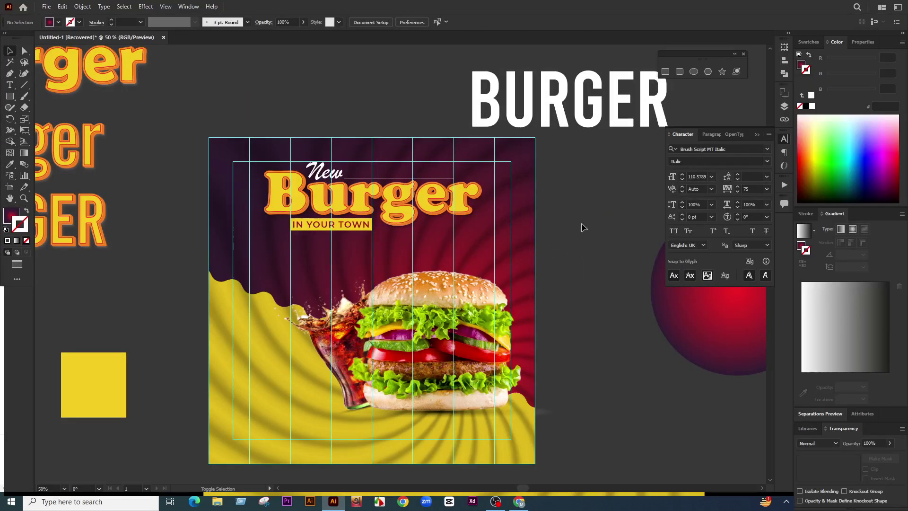
# Step: Preview the poster in the full-screen modes and return to the normal workspace
pyautogui.press('f')
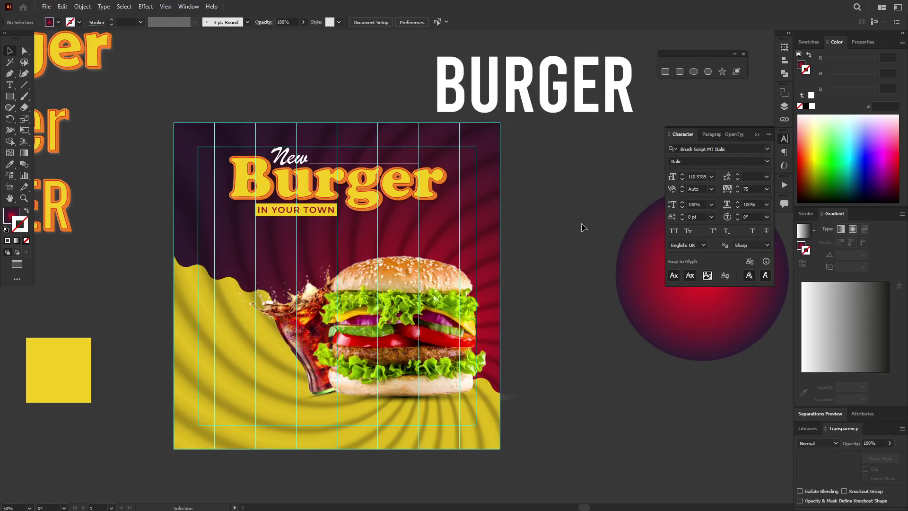
pyautogui.press('f')
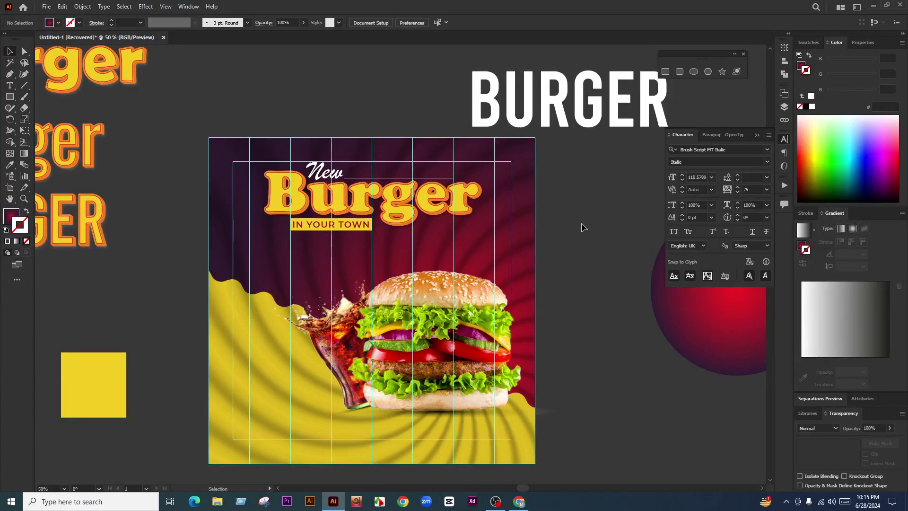
pyautogui.hotkey('shift', 'f')
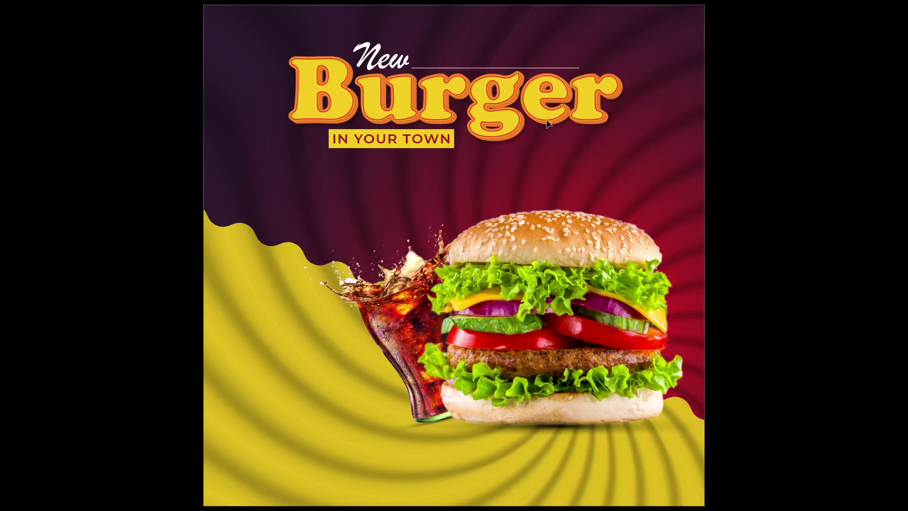
pyautogui.press('Escape')
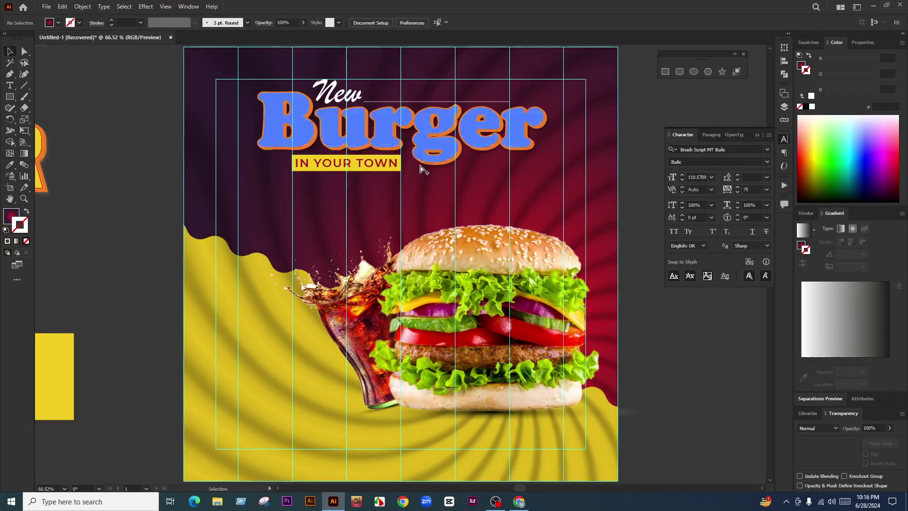
# Step: Delete the three spare outlined "Burger" title variations lying beside the artboard
pyautogui.scroll(-2, 421, 167)
pyautogui.scroll(1, 569, 183)
pyautogui.click(219, 151)
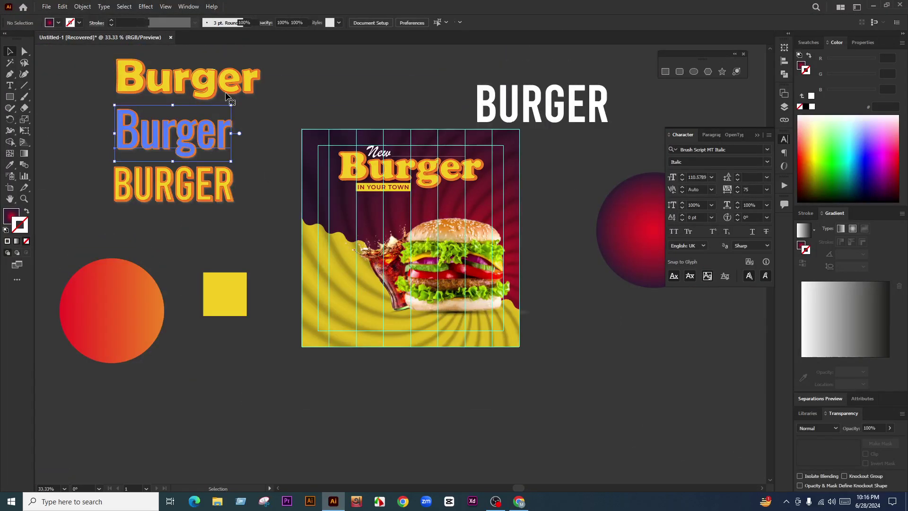
pyautogui.scroll(2, 265, 132)
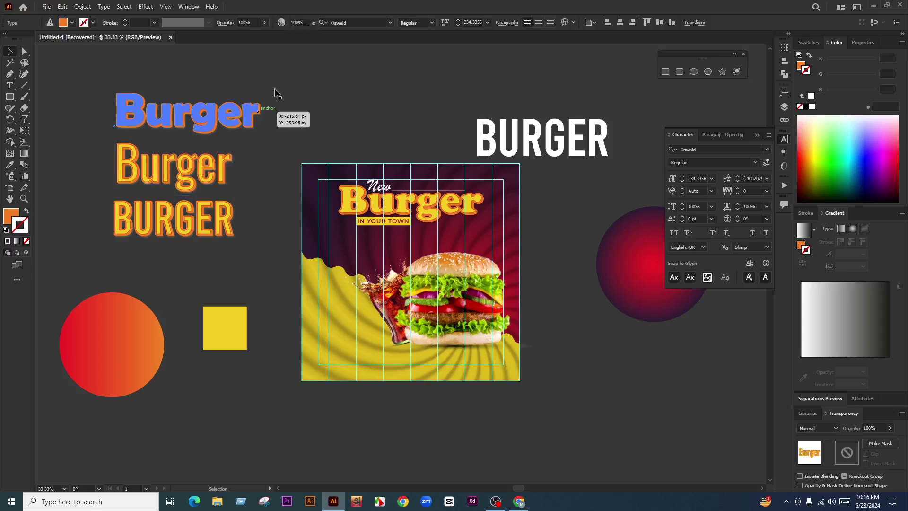
pyautogui.click(167, 249)
pyautogui.press('Delete')
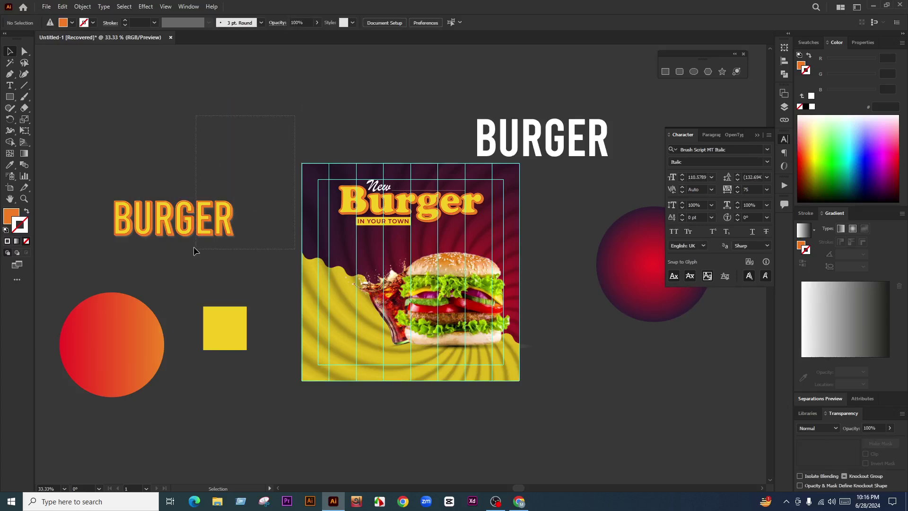
pyautogui.moveTo(194, 251); pyautogui.dragTo(194, 251)
pyautogui.press('Delete')
pyautogui.rightClick(453, 202)
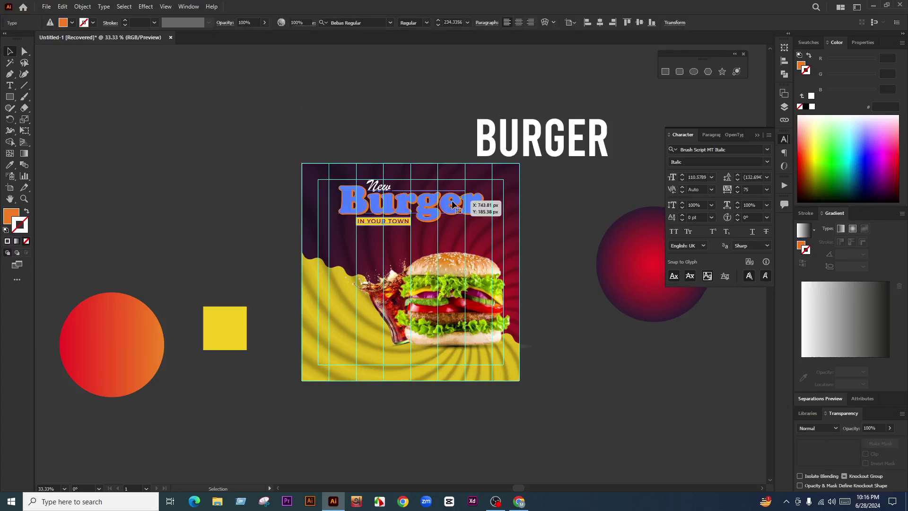
pyautogui.click(550, 255)
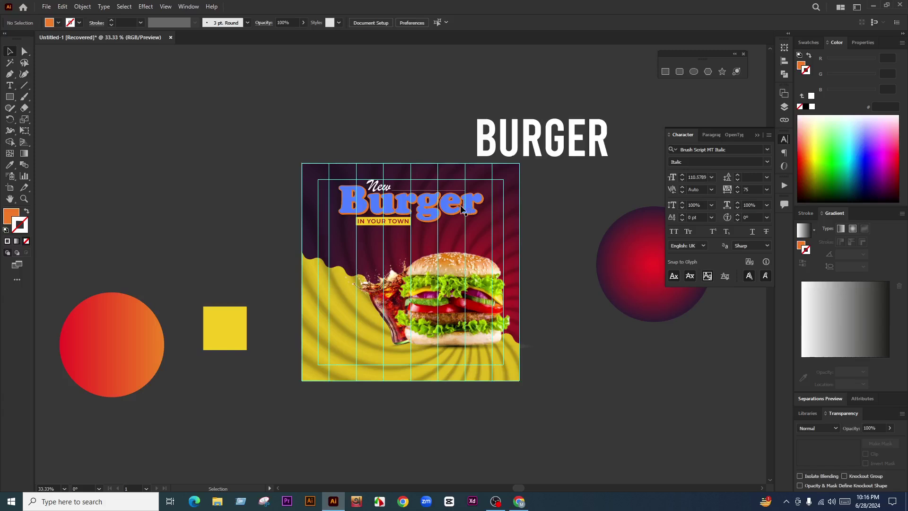
pyautogui.moveTo(556, 231); pyautogui.dragTo(522, 200)
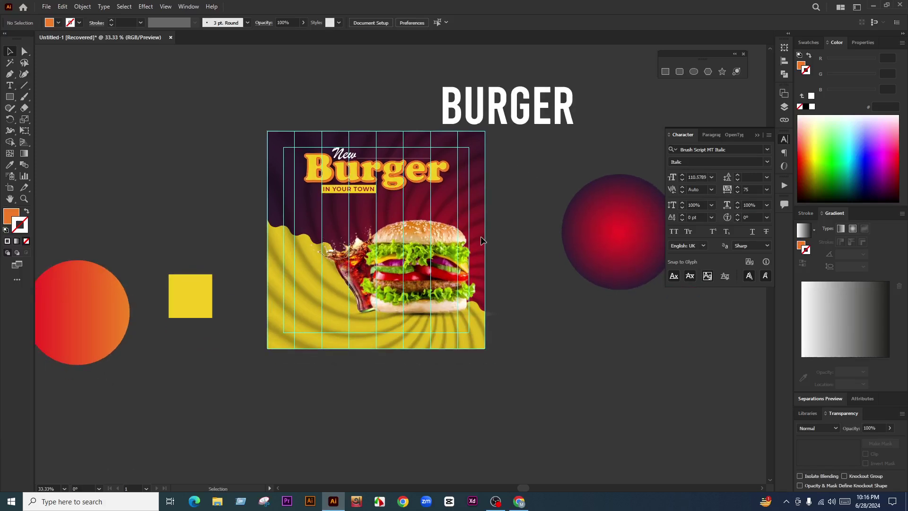
pyautogui.scroll(-1, 483, 266)
pyautogui.scroll(1, 466, 210)
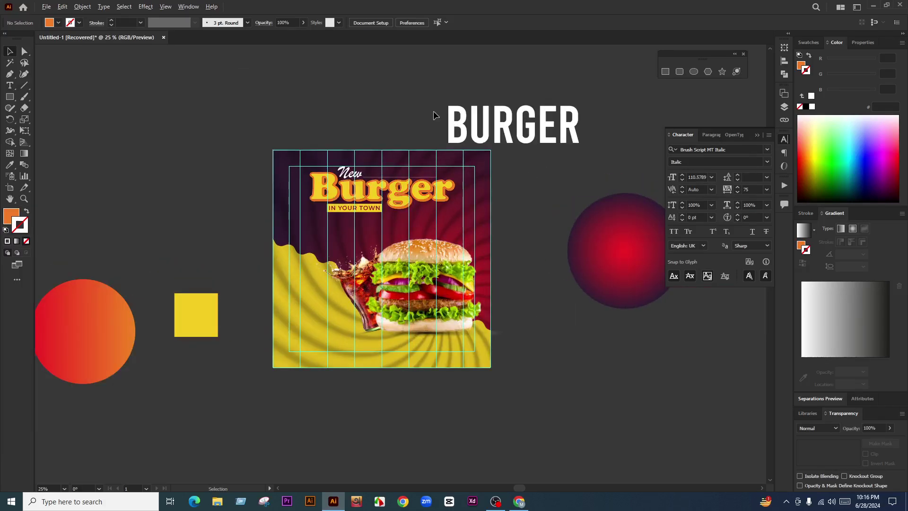
# Step: Add a point text reading "Logo" in the empty area above the artboard
pyautogui.scroll(3, 421, 112)
pyautogui.click(11, 212)
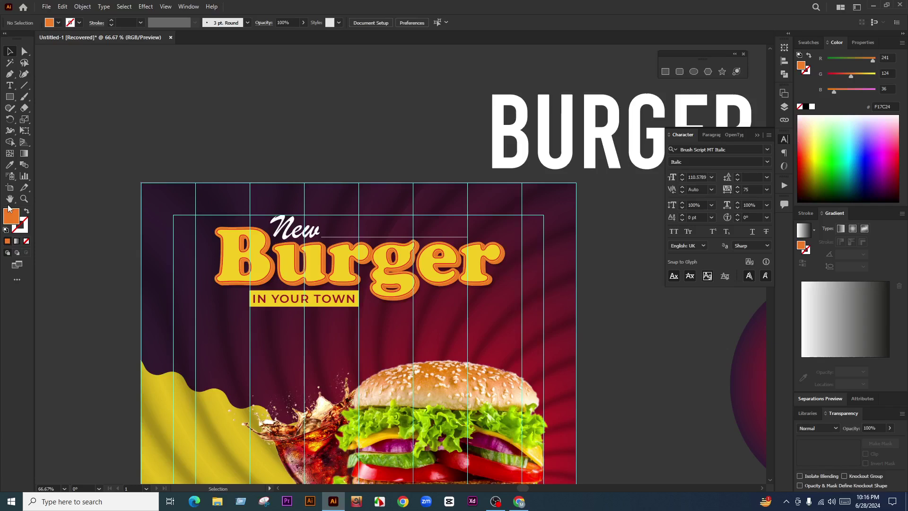
pyautogui.click(11, 87)
pyautogui.scroll(1, 273, 114)
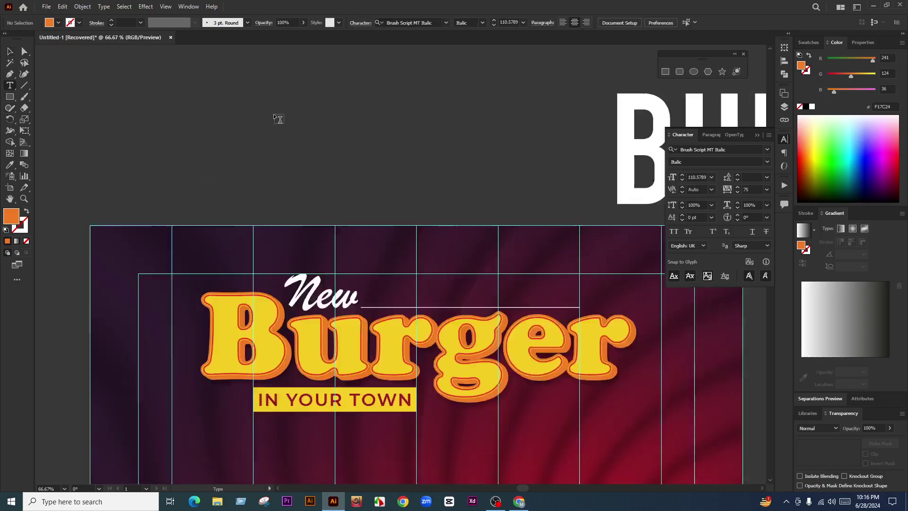
pyautogui.click(273, 114)
pyautogui.write('Logo')
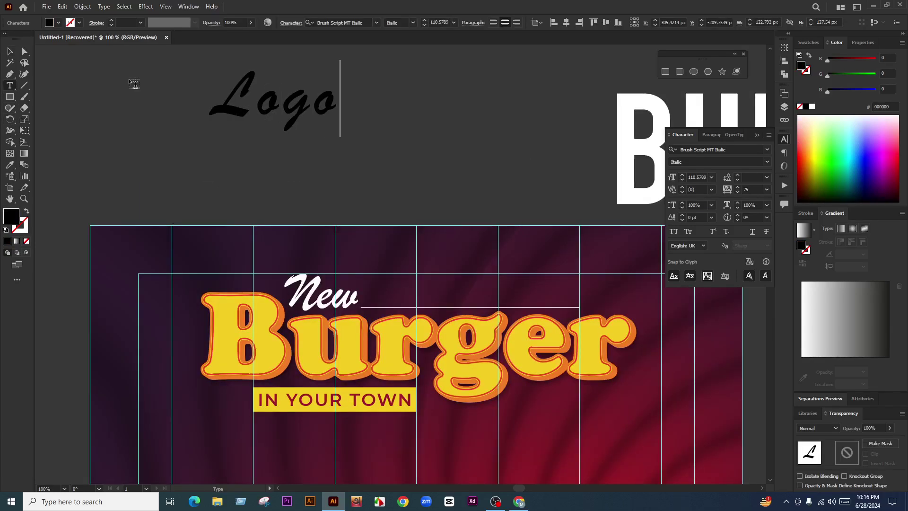
pyautogui.click(10, 51)
# Step: Change the font of the "Logo" text to Montserrat Regular
pyautogui.click(349, 23)
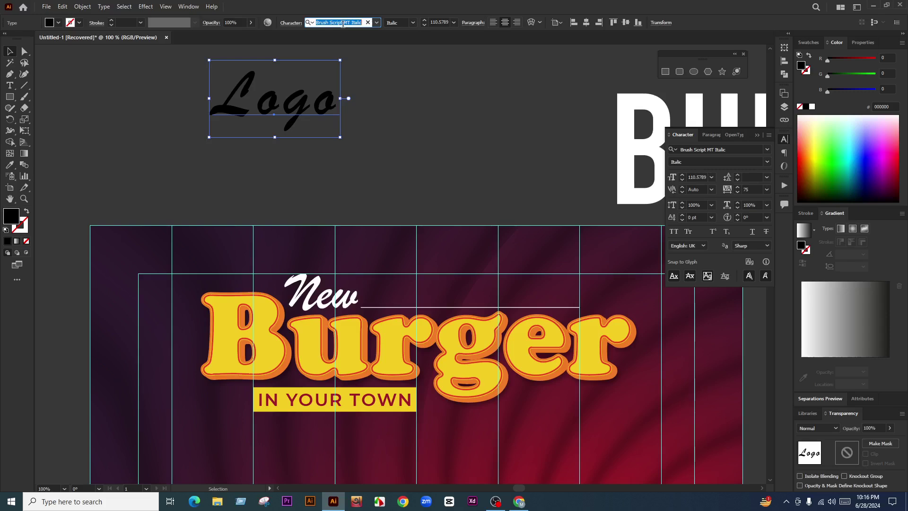
pyautogui.write('mont')
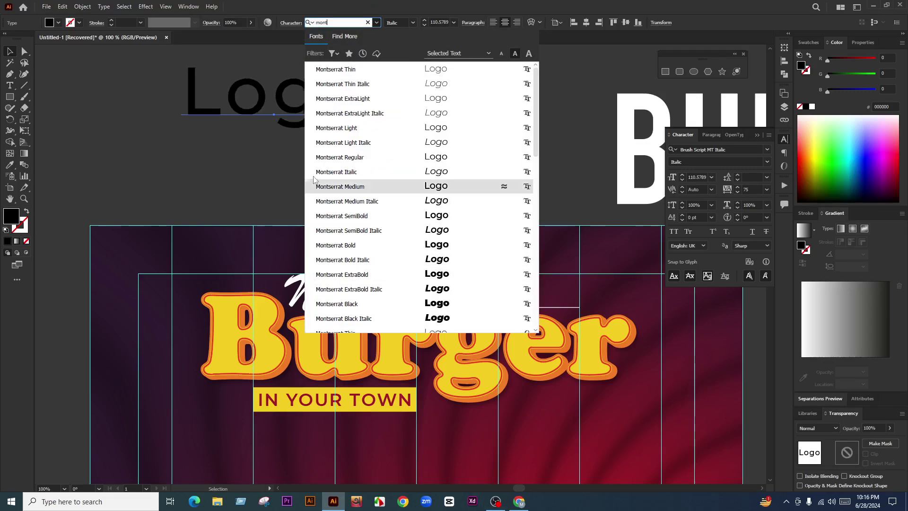
pyautogui.press('Up')
pyautogui.press('Up')
pyautogui.press('Return')
pyautogui.click(494, 135)
# Step: Set the tracking of the "Logo" text to 0
pyautogui.click(358, 100)
pyautogui.scroll(-5, 357, 97)
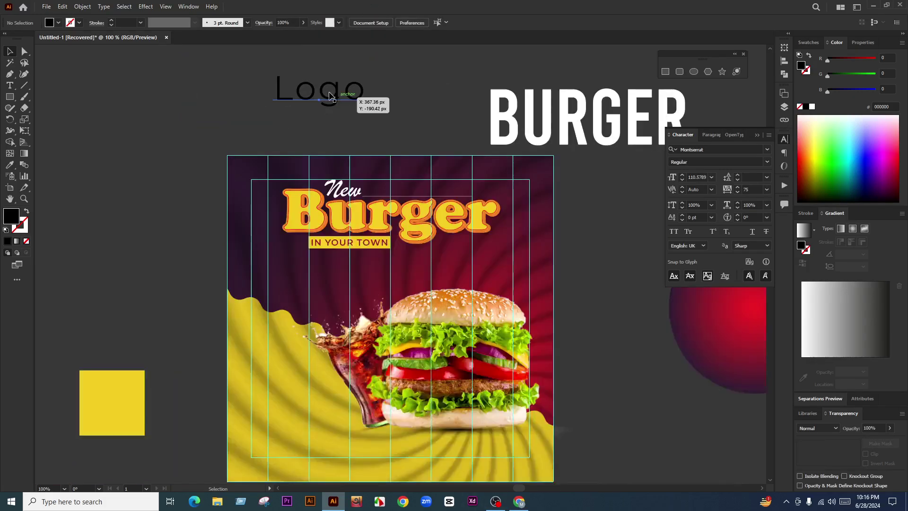
pyautogui.click(767, 189)
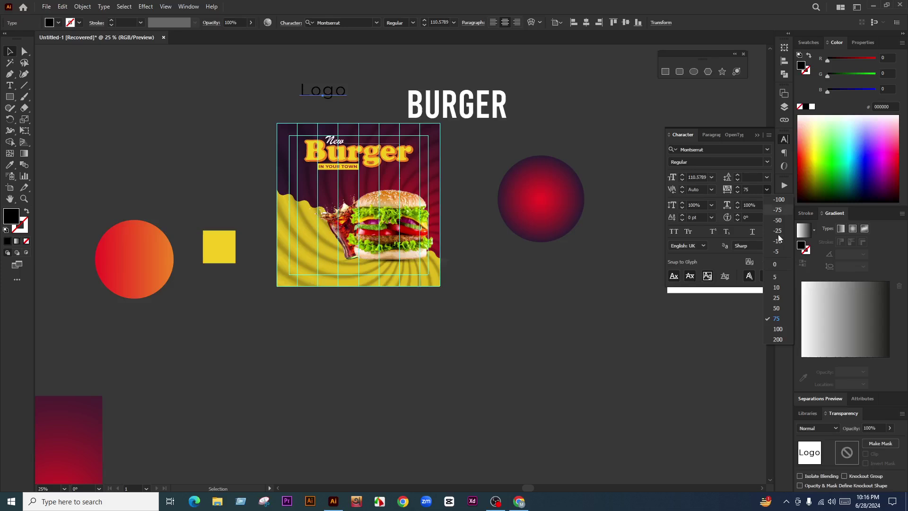
pyautogui.click(779, 264)
# Step: Try the "Logo" text on the poster's lower edge, then place it in the empty area beside the artboard, above the yellow square
pyautogui.moveTo(326, 95); pyautogui.dragTo(409, 273)
pyautogui.scroll(2, 374, 267)
pyautogui.scroll(2, 373, 216)
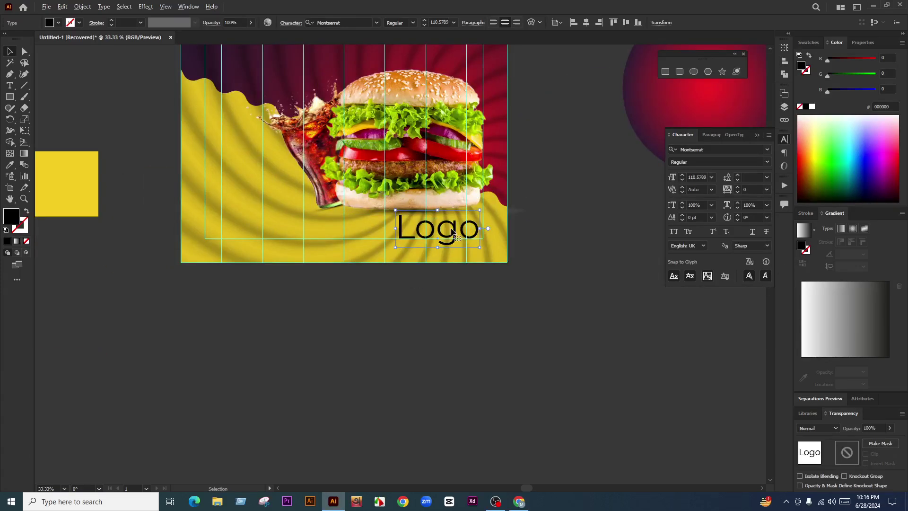
pyautogui.moveTo(456, 236); pyautogui.dragTo(194, 173)
pyautogui.scroll(-2, 268, 246)
pyautogui.click(201, 143)
pyautogui.scroll(2, 158, 160)
# Step: Add a point text reading "Order Now:" with a line break after it, in the empty area beside the artboard
pyautogui.click(9, 85)
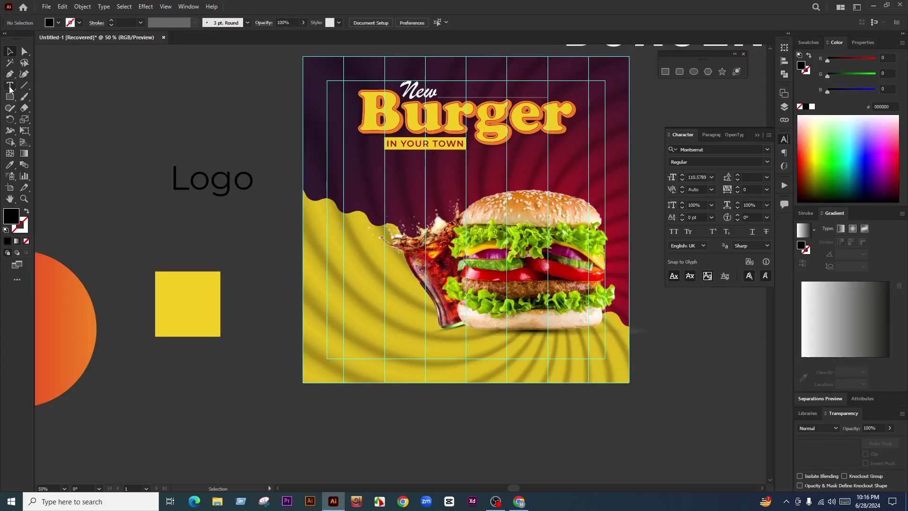
pyautogui.click(128, 90)
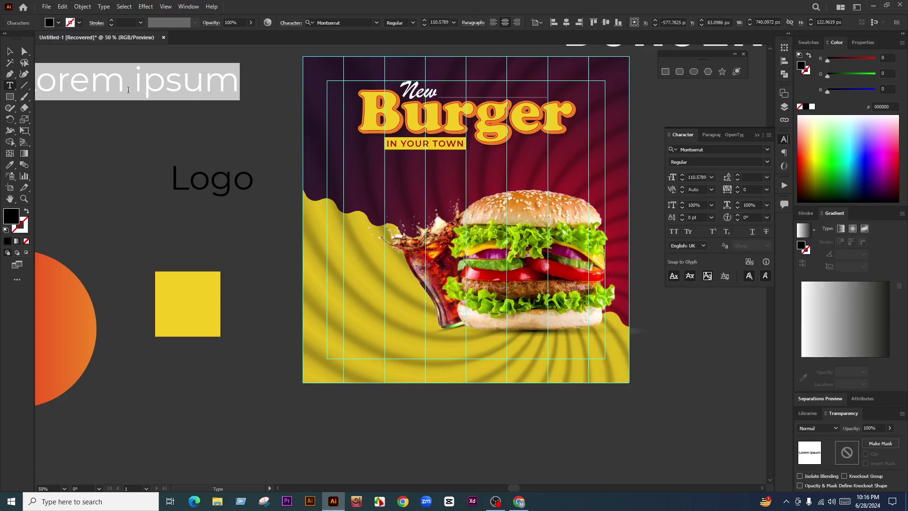
pyautogui.write('Order ')
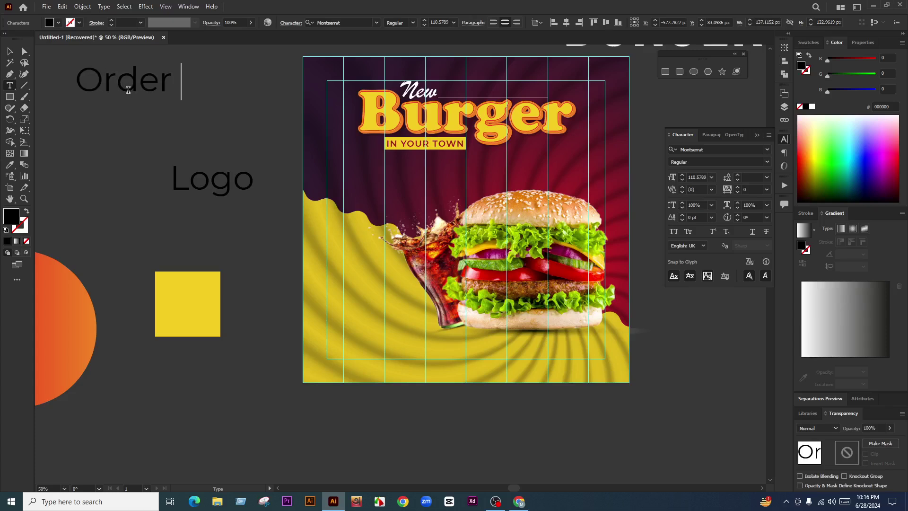
pyautogui.write('Now:')
pyautogui.press('Return')
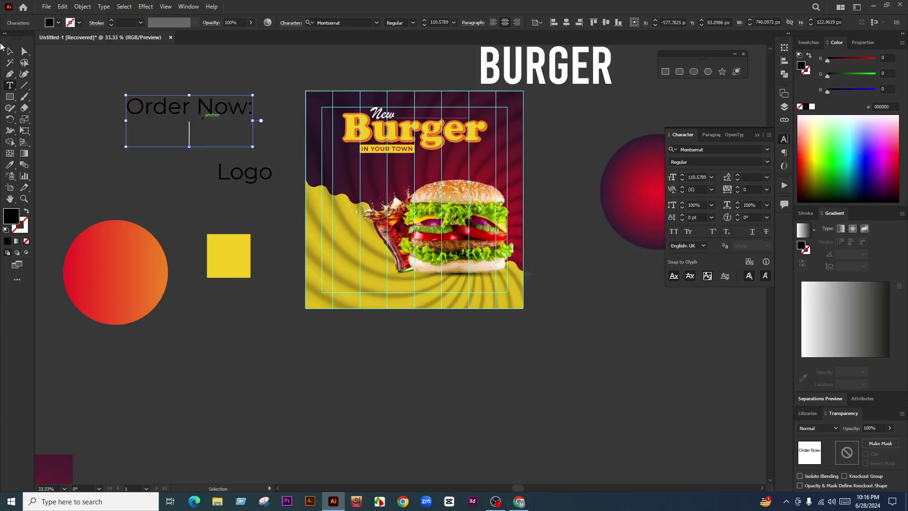
pyautogui.click(10, 50)
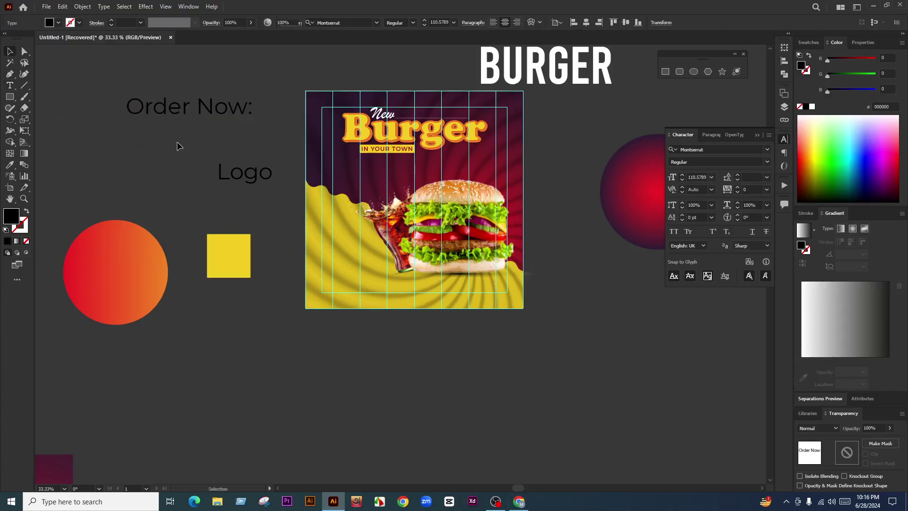
# Step: Remove the colon from the "Order Now:" text and delete the whole text object
pyautogui.click(177, 141)
pyautogui.click(197, 123)
pyautogui.doubleClick(251, 107)
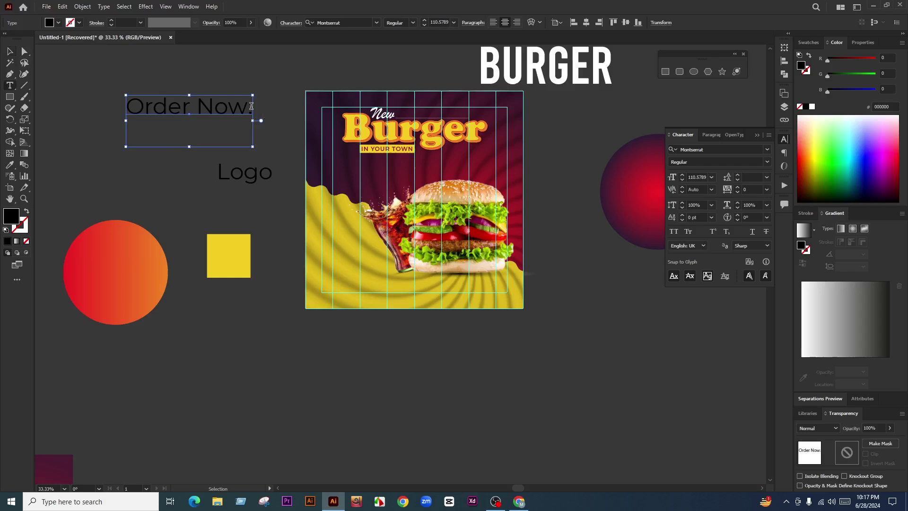
pyautogui.press('BackSpace')
pyautogui.click(9, 49)
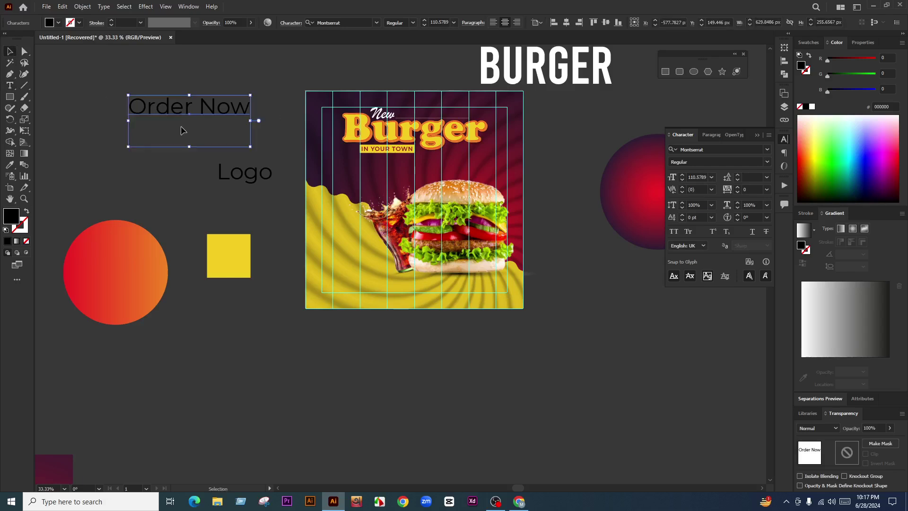
pyautogui.click(203, 119)
pyautogui.click(204, 114)
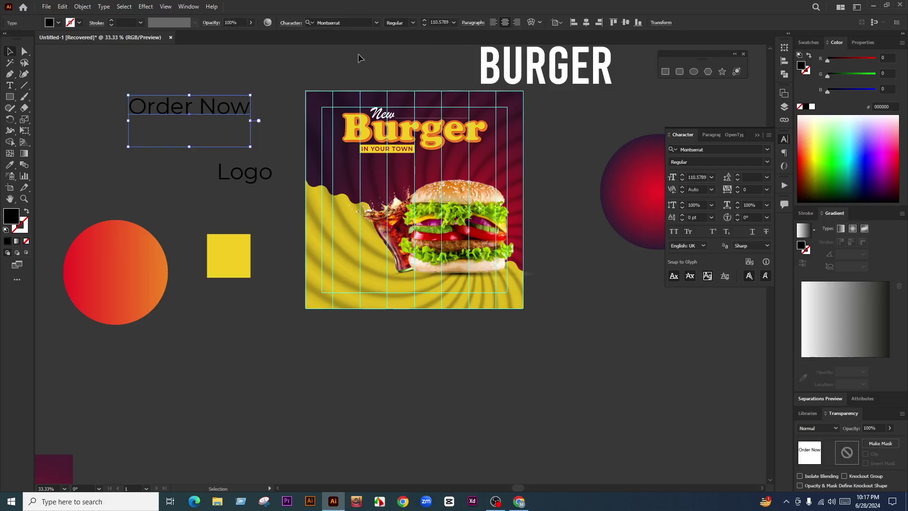
pyautogui.press('Delete')
# Step: Add a single-line point text reading "Order Now" above the "Logo" text beside the artboard
pyautogui.press('t')
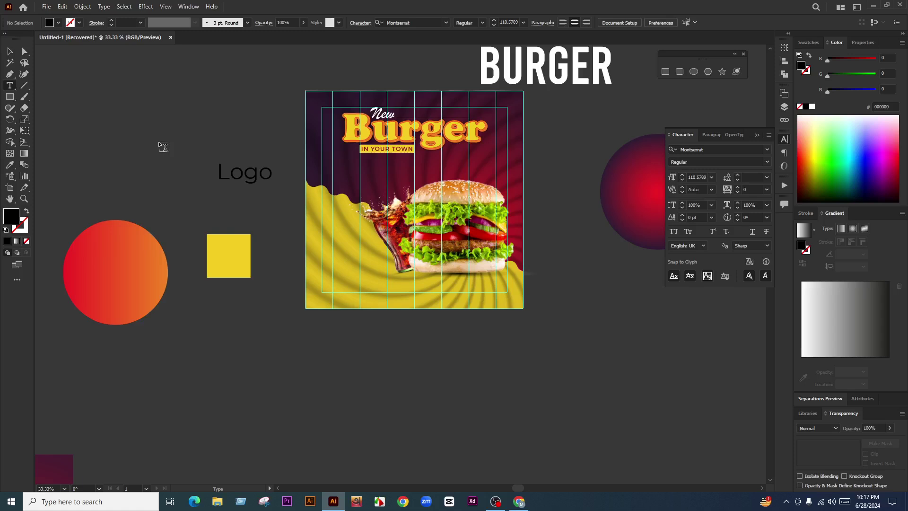
pyautogui.click(159, 141)
pyautogui.write('OPde')
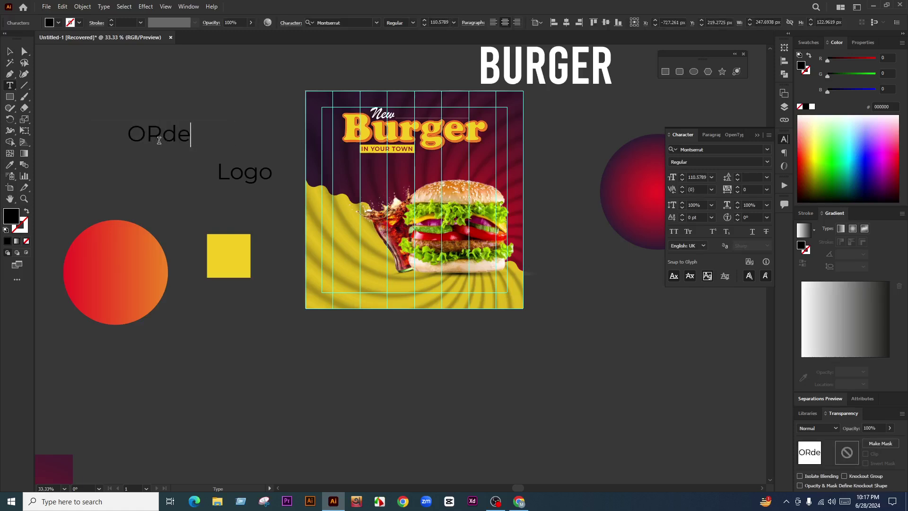
pyautogui.press('BackSpace')
pyautogui.press('BackSpace')
pyautogui.press('BackSpace')
pyautogui.write('R')
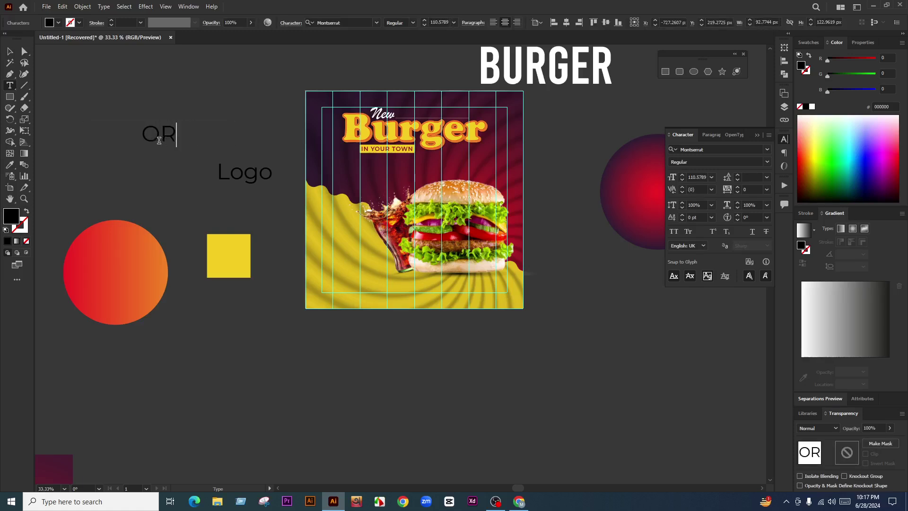
pyautogui.write('rder ')
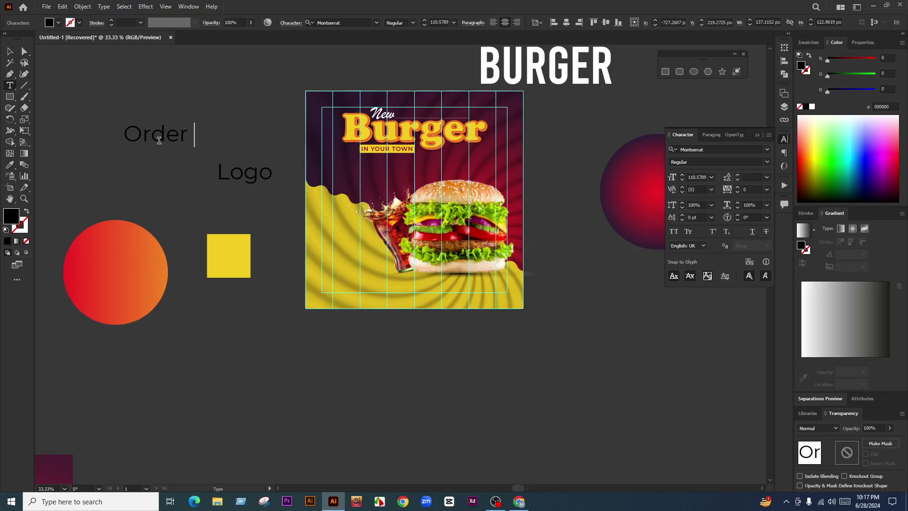
pyautogui.write('Now')
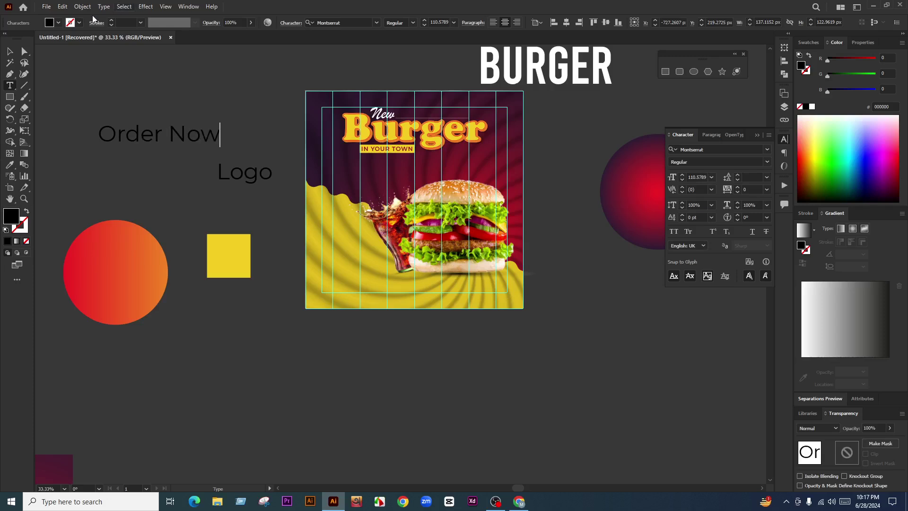
pyautogui.click(10, 51)
# Step: Fill the "Order Now" text with white and move it close above the "Logo" text
pyautogui.click(819, 149)
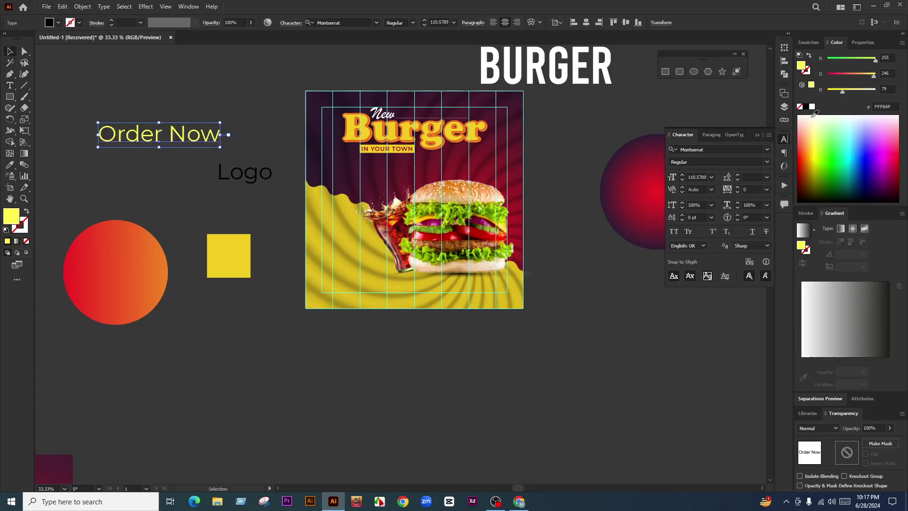
pyautogui.click(812, 106)
pyautogui.click(206, 149)
pyautogui.moveTo(207, 149); pyautogui.dragTo(251, 161)
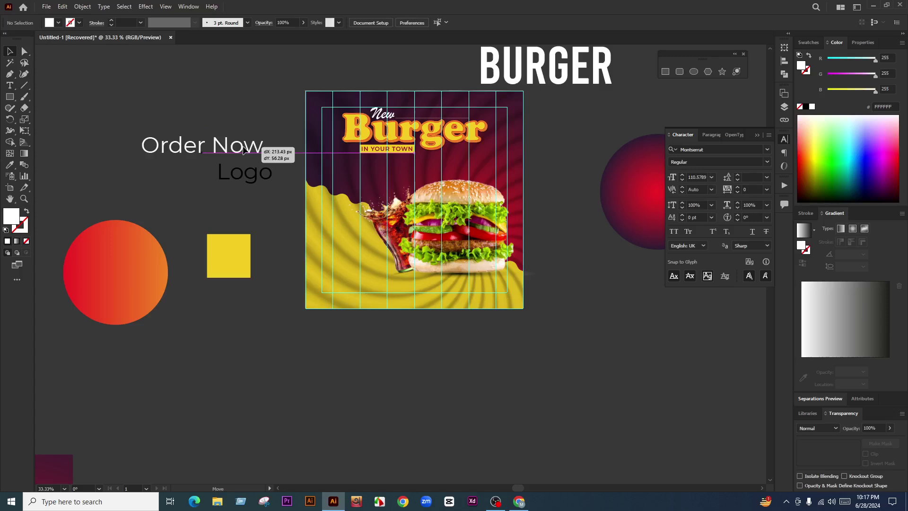
# Step: Fill the "Logo" text with light yellow (FFF36A) and move the red-orange circle and yellow square farther down
pyautogui.click(246, 173)
pyautogui.click(816, 136)
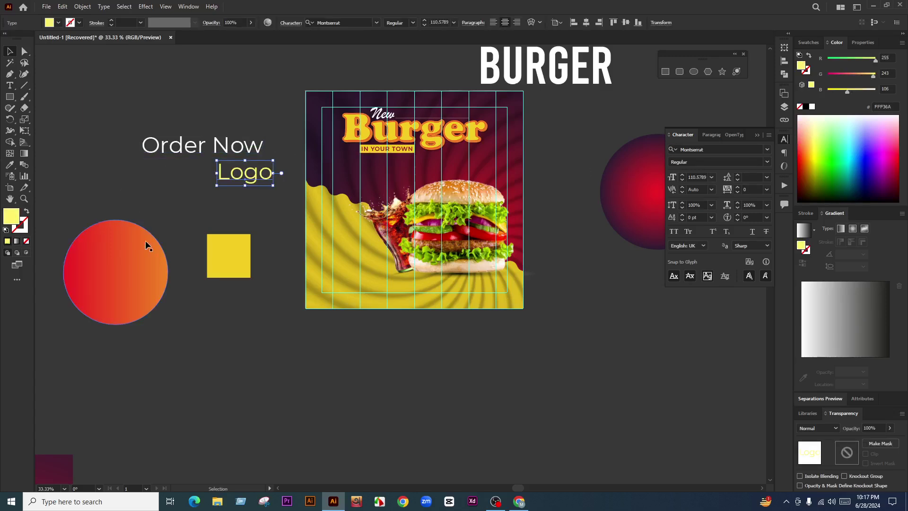
pyautogui.moveTo(148, 243); pyautogui.dragTo(123, 310)
pyautogui.moveTo(229, 256); pyautogui.dragTo(142, 364)
# Step: Duplicate the "Logo" text below the original and change the copy's wording to "Discount 50%"
pyautogui.moveTo(246, 175); pyautogui.dragTo(199, 204)
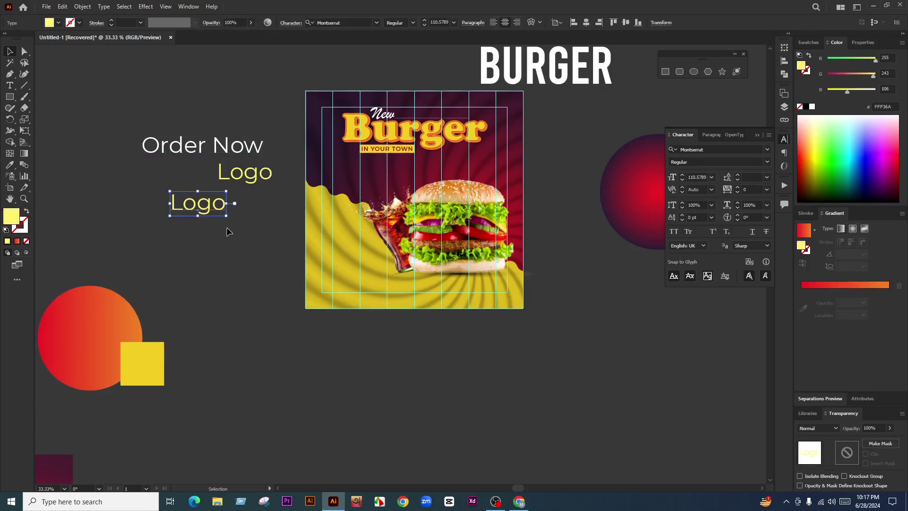
pyautogui.doubleClick(196, 208)
pyautogui.write('D')
pyautogui.hotkey('ctrl', 'a')
pyautogui.press('BackSpace')
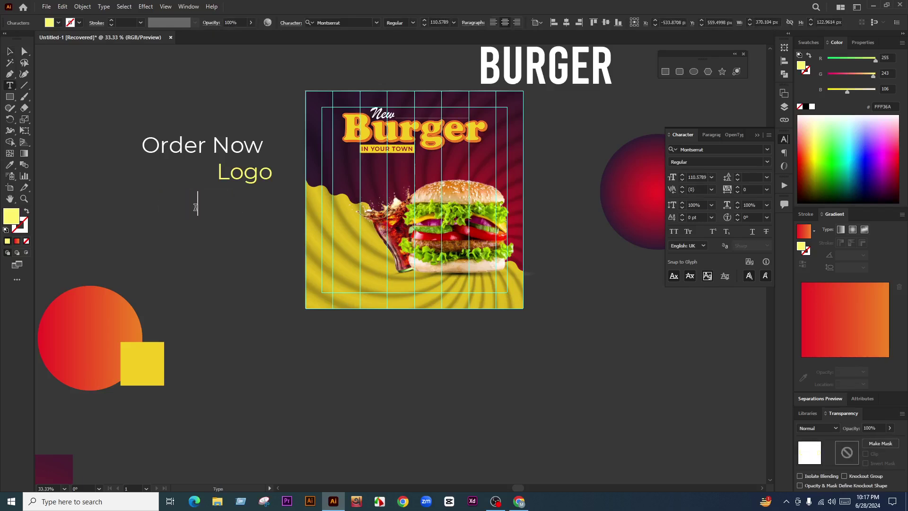
pyautogui.write('Discount')
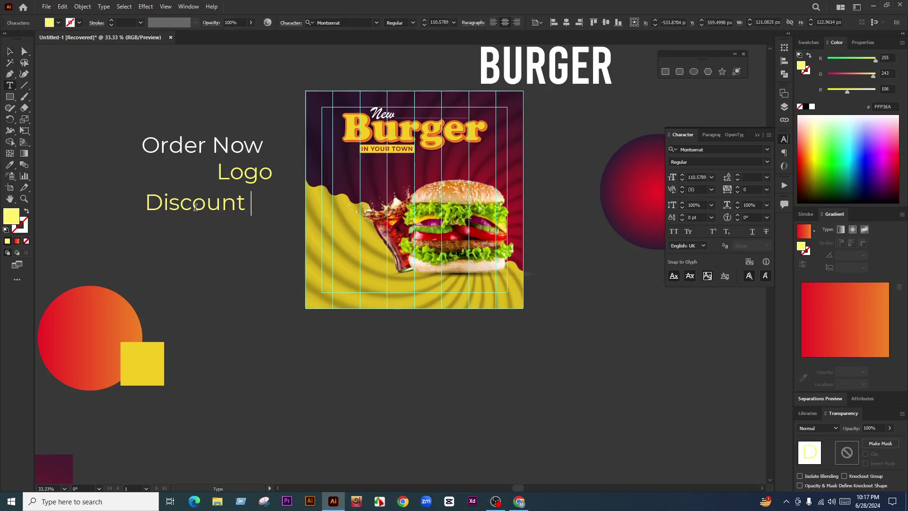
pyautogui.write(' 50')
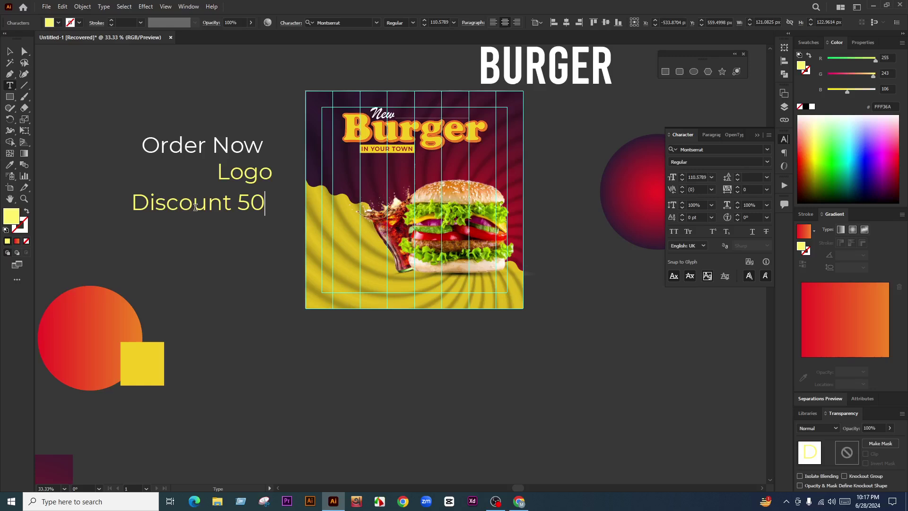
pyautogui.write('%')
pyautogui.click(10, 51)
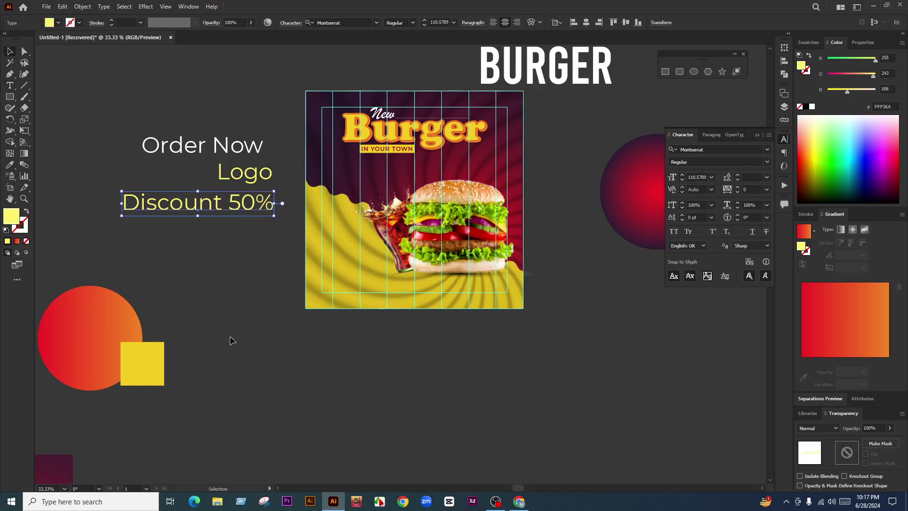
# Step: Move the yellow square and red-orange circle farther down, away from the text lines beside the artboard
pyautogui.click(229, 336)
pyautogui.moveTo(139, 382); pyautogui.dragTo(95, 427)
pyautogui.moveTo(131, 321); pyautogui.dragTo(93, 400)
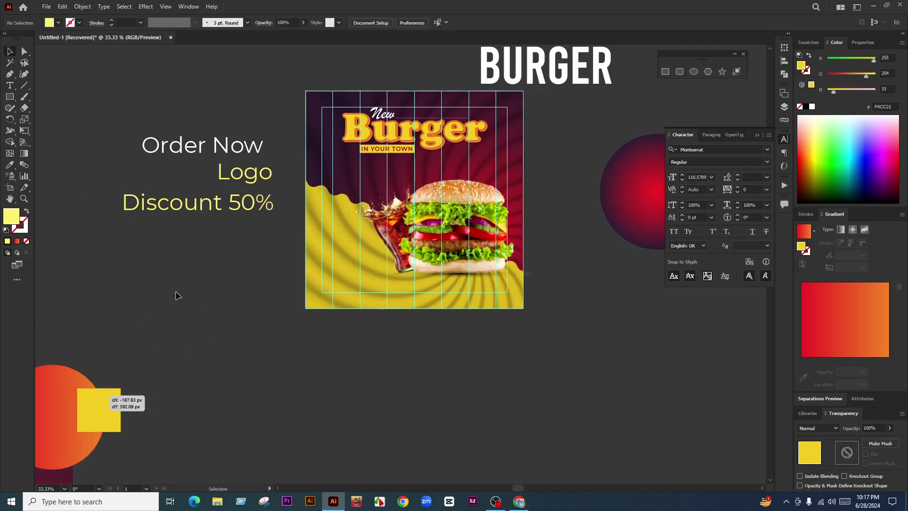
# Step: Duplicate the "Discount 50%" text below the original and replace the copy's wording with a placeholder phone number
pyautogui.moveTo(215, 219); pyautogui.dragTo(214, 269)
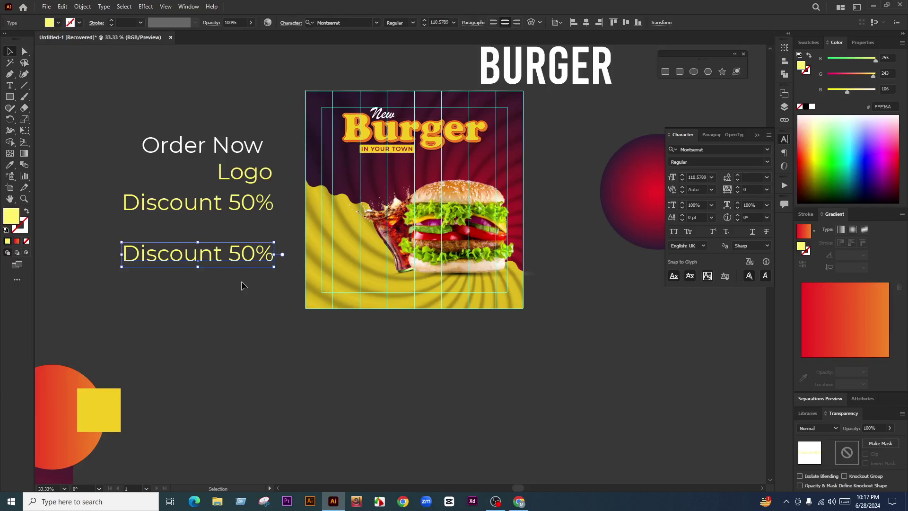
pyautogui.press('t')
pyautogui.click(196, 256)
pyautogui.hotkey('ctrl', 'a')
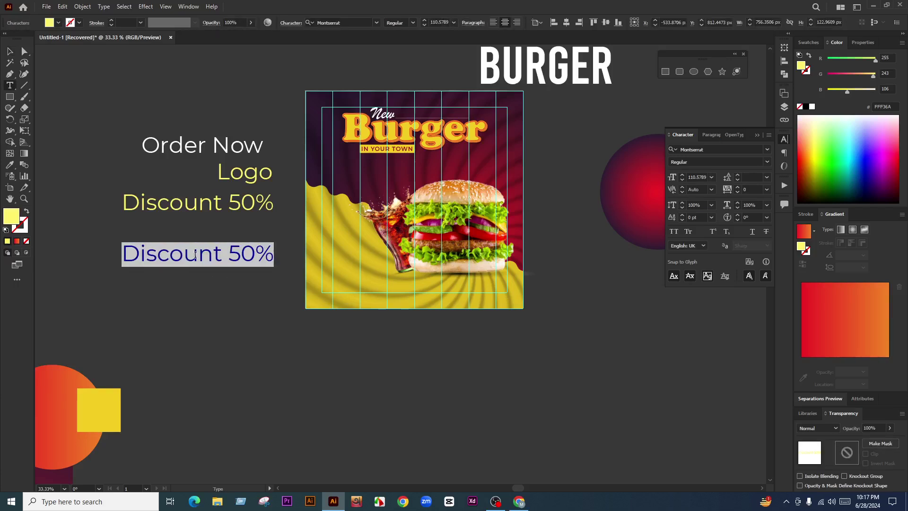
pyautogui.press('BackSpace')
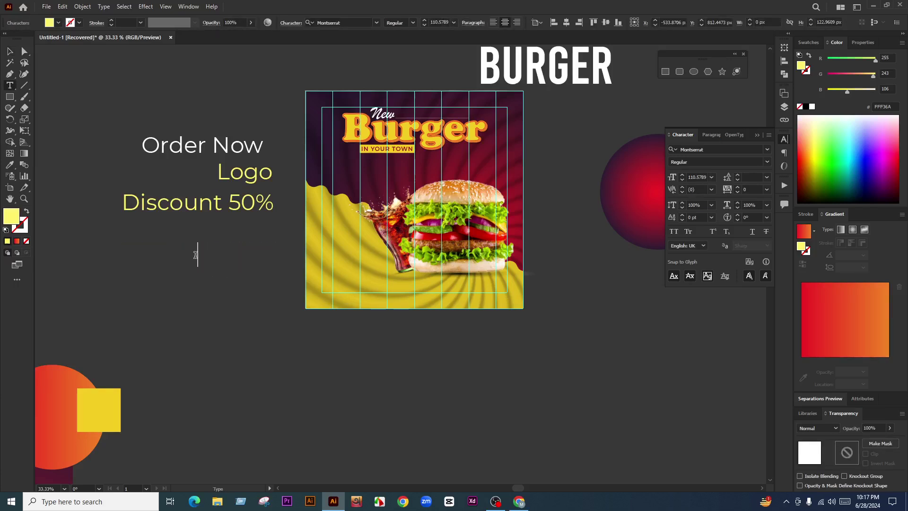
pyautogui.write('+0123 4')
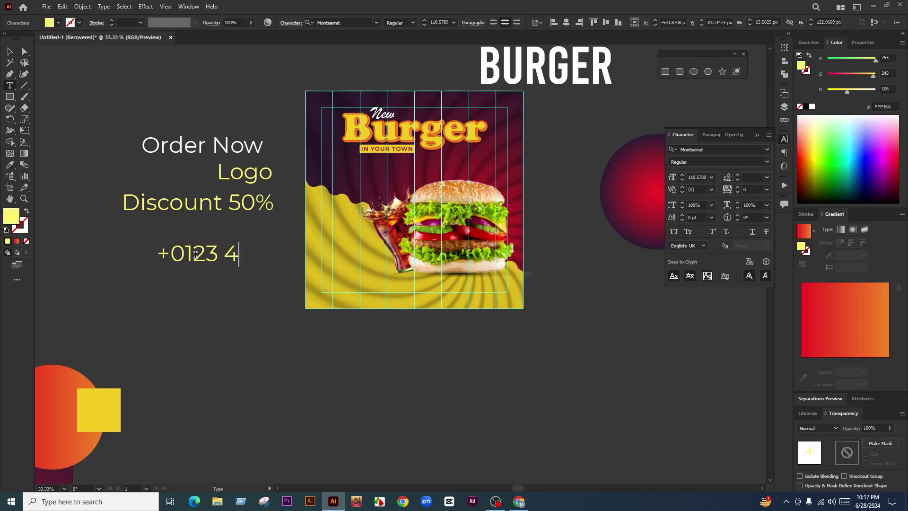
pyautogui.write('56 7890')
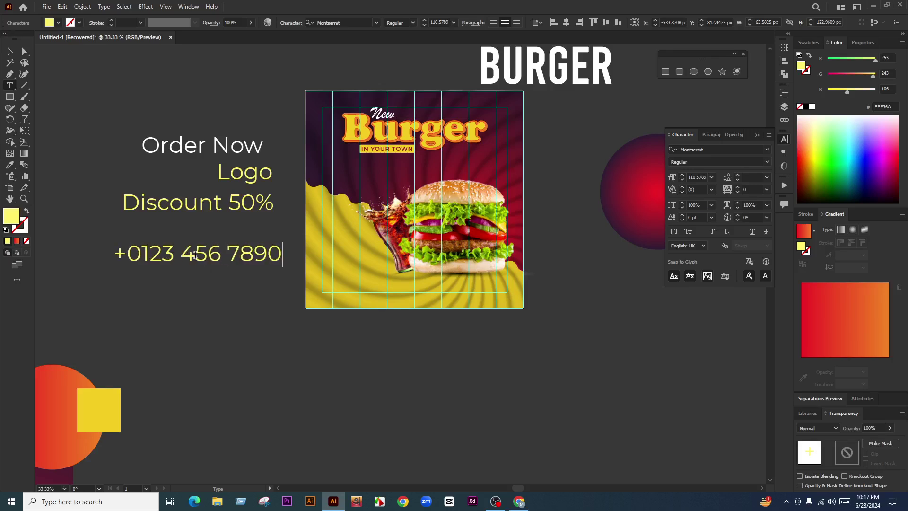
pyautogui.click(9, 52)
# Step: Move the phone number text close under "Discount 50%" and place a duplicate of it directly below
pyautogui.moveTo(263, 252); pyautogui.dragTo(265, 271)
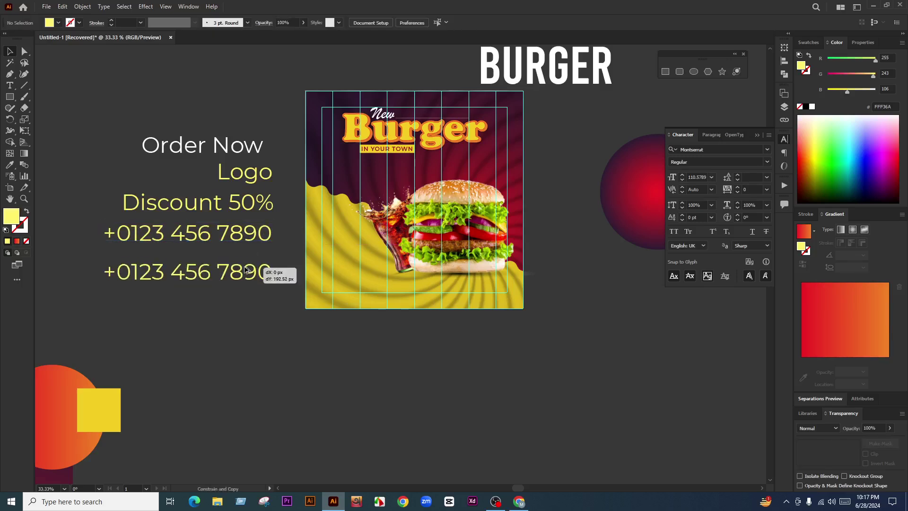
pyautogui.click(252, 306)
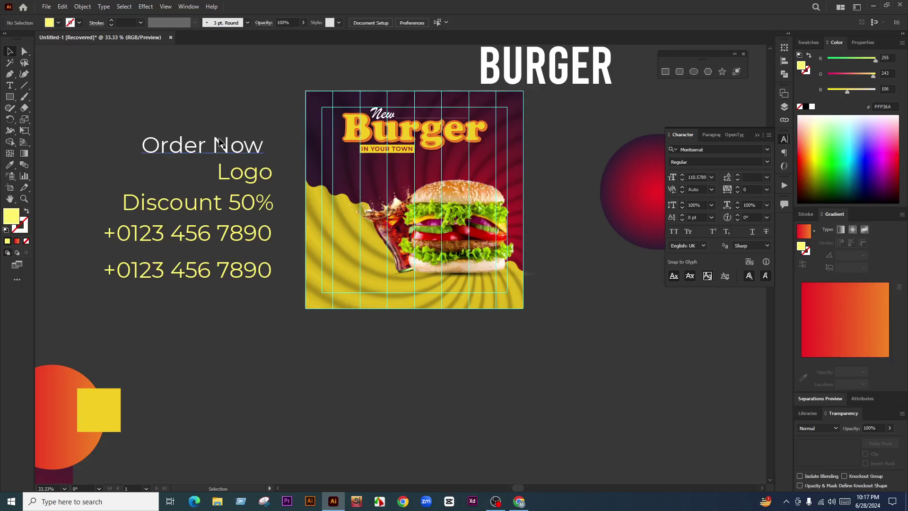
pyautogui.click(258, 174)
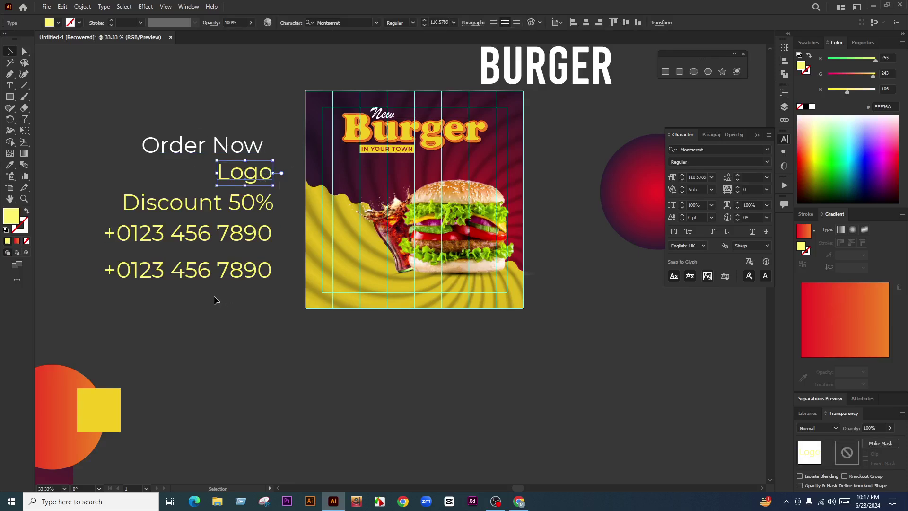
pyautogui.click(214, 296)
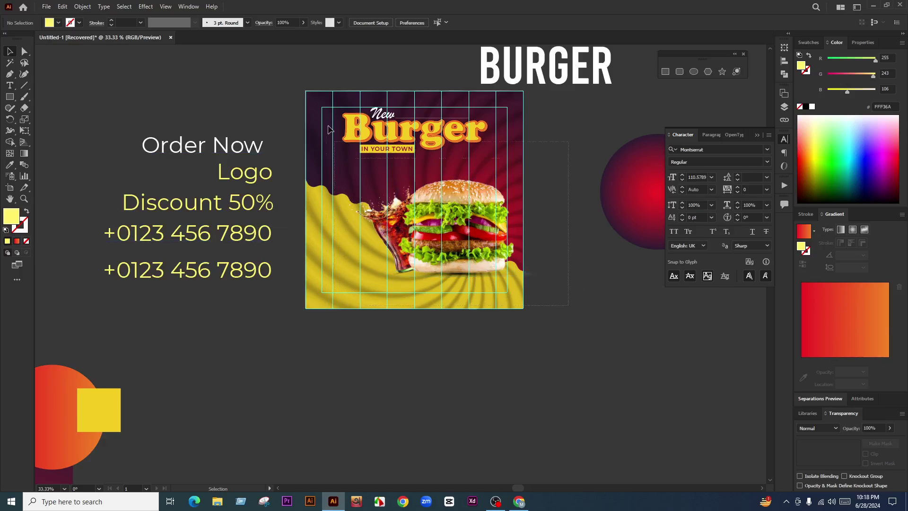
pyautogui.moveTo(329, 126); pyautogui.dragTo(522, 287)
pyautogui.click(558, 299)
pyautogui.scroll(1, 554, 315)
pyautogui.click(360, 274)
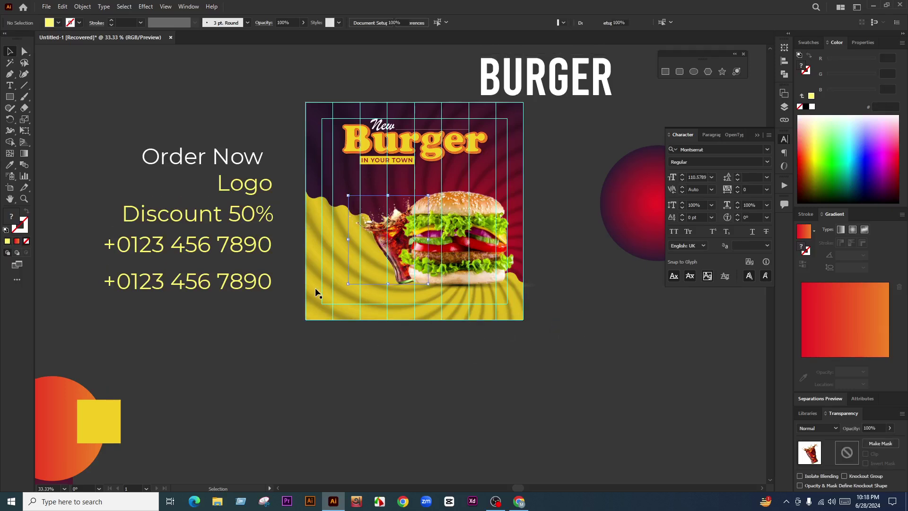
pyautogui.click(824, 430)
pyautogui.click(824, 271)
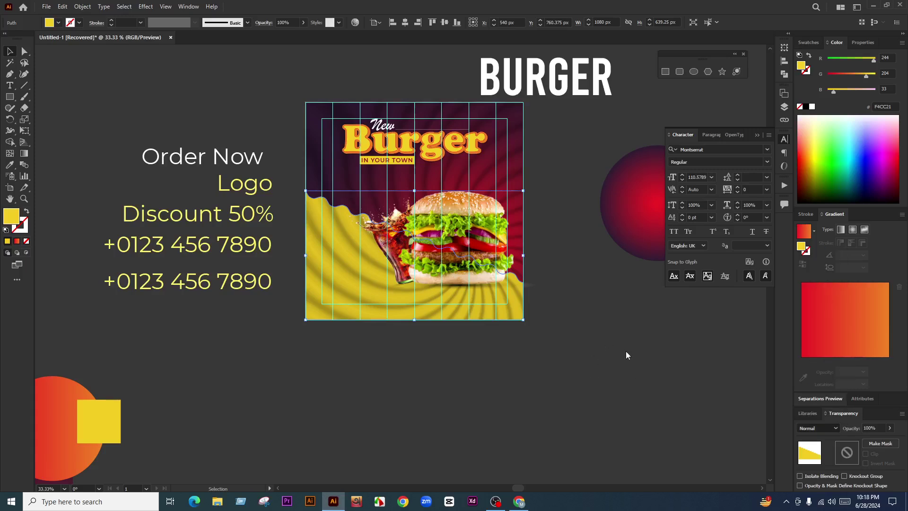
pyautogui.hotkey('ctrl', 'z')
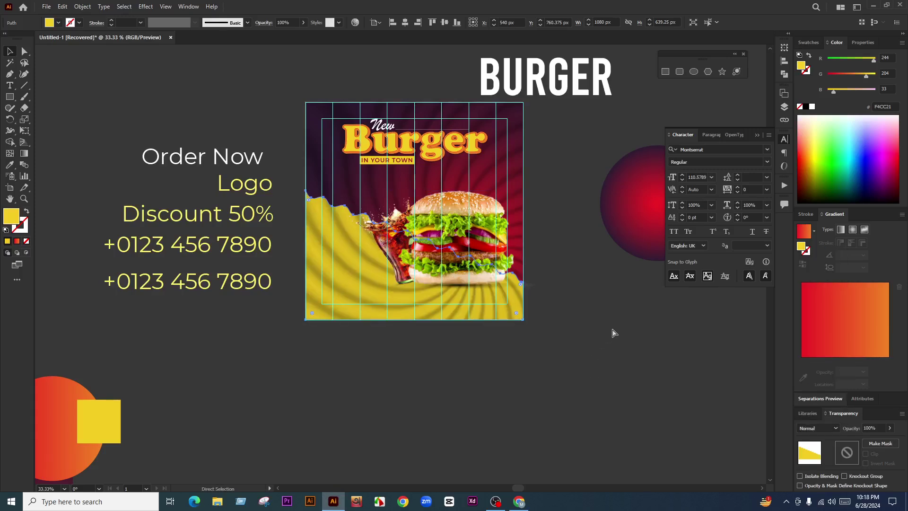
pyautogui.hotkey('ctrl', 'z')
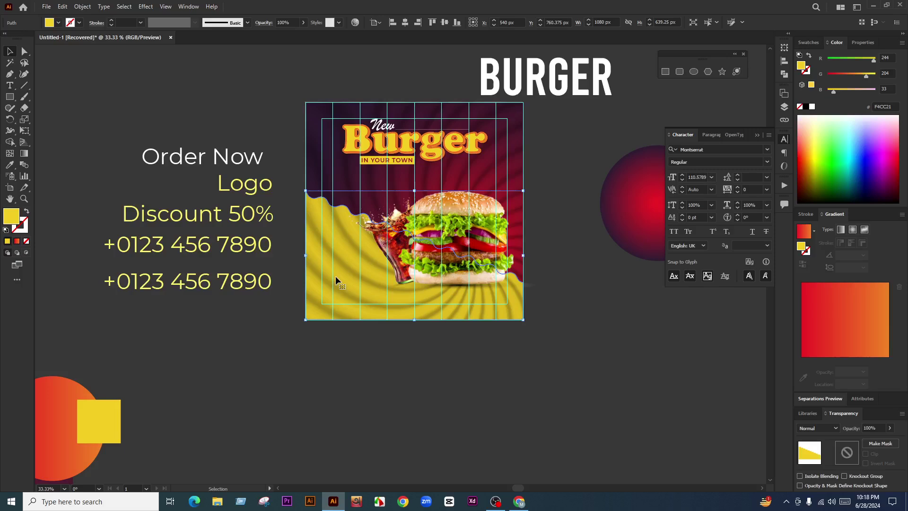
# Step: Duplicate the yellow wave shape about 320 px straight down and set the copy's blend mode to Soft Light
pyautogui.moveTo(336, 279); pyautogui.dragTo(336, 342)
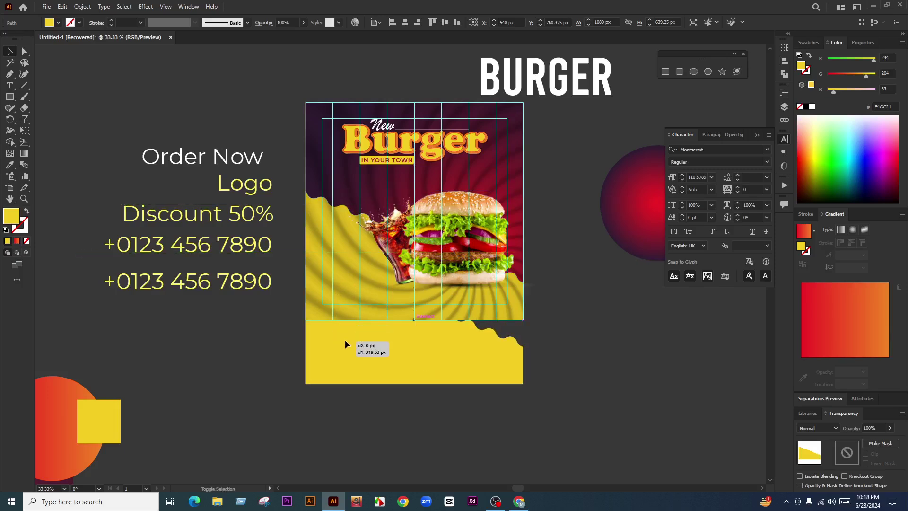
pyautogui.click(817, 427)
pyautogui.click(819, 337)
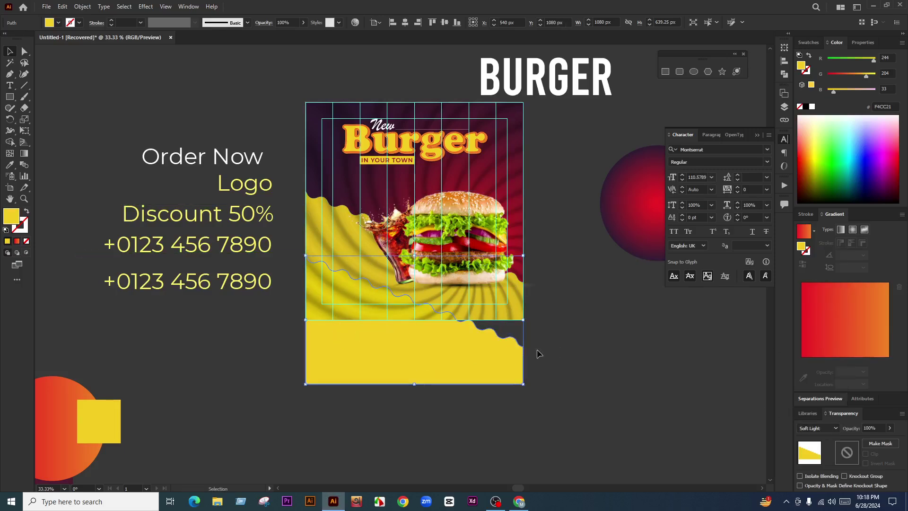
# Step: Recolor the copied wave with orange sampled from the red-orange circle and set its blend mode to Normal
pyautogui.click(10, 164)
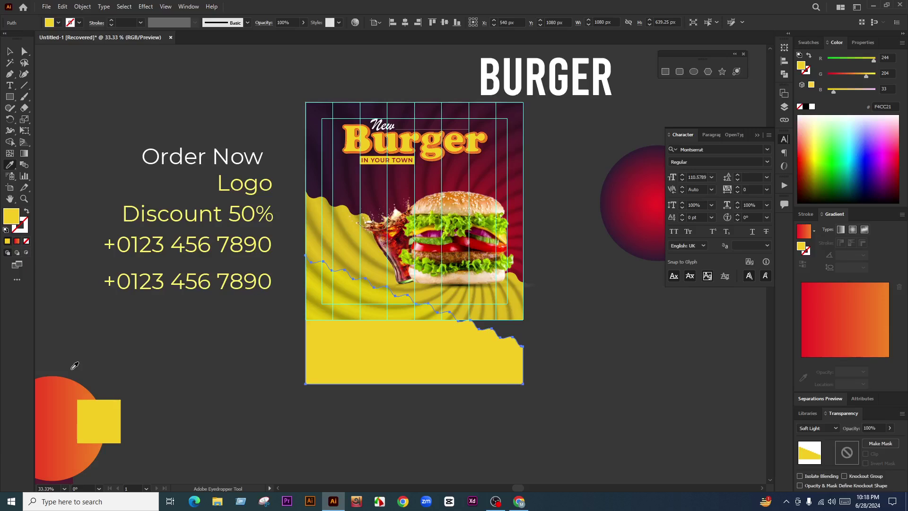
pyautogui.click(84, 392)
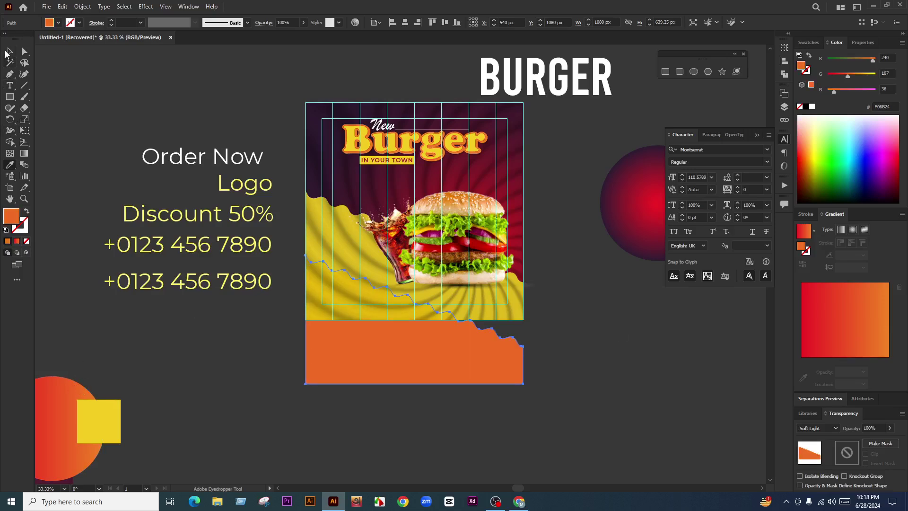
pyautogui.click(10, 51)
pyautogui.click(817, 429)
pyautogui.click(817, 248)
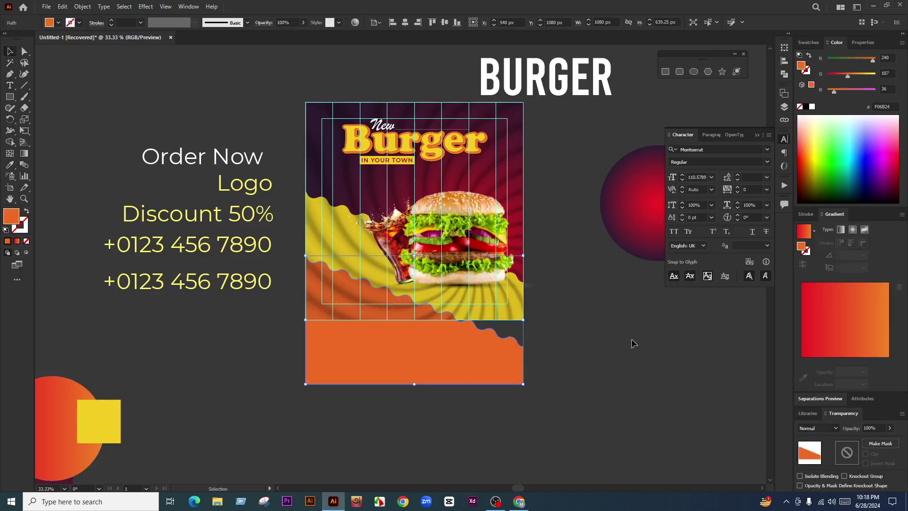
# Step: Apply the red-to-purple radial gradient of the circle beside the artboard to the copied lower wave
pyautogui.click(632, 339)
pyautogui.hotkey('ctrl', '-')
pyautogui.scroll(-1, 539, 327)
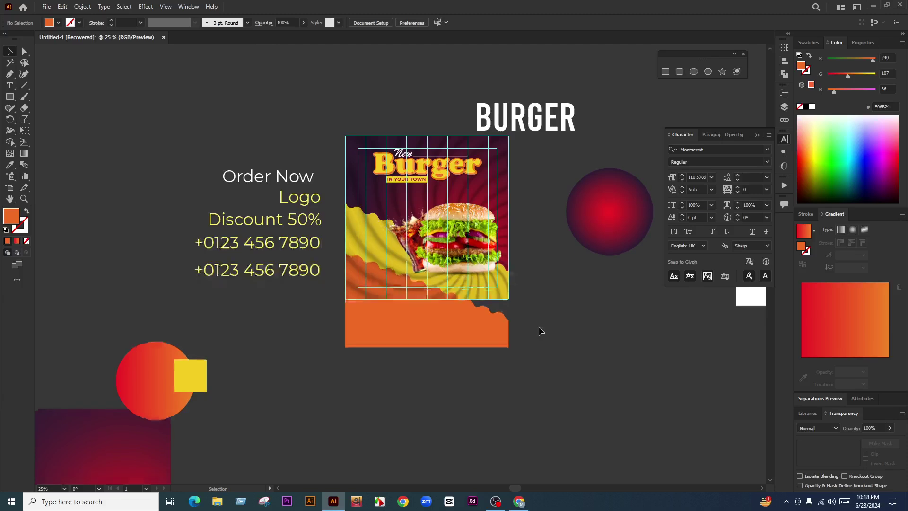
pyautogui.click(608, 208)
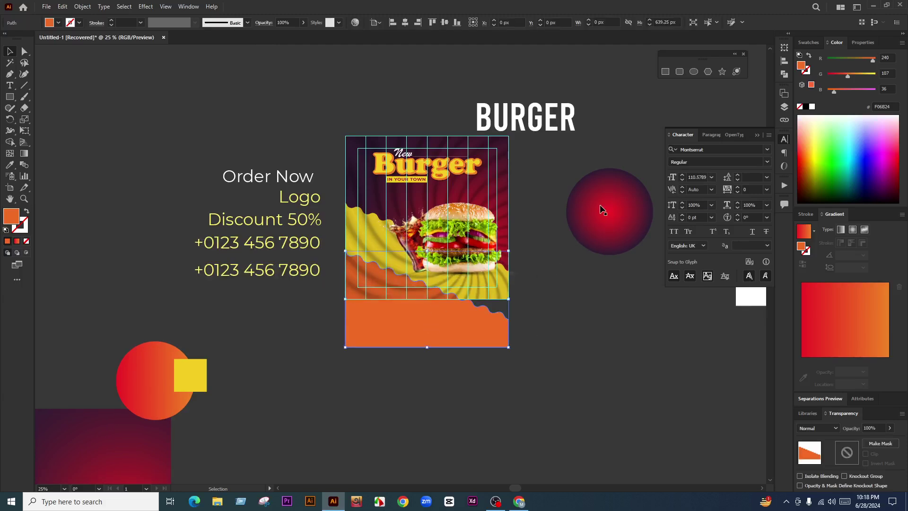
pyautogui.click(9, 164)
pyautogui.keyDown('alt'); pyautogui.click(415, 318); pyautogui.keyUp('alt')
pyautogui.press('v')
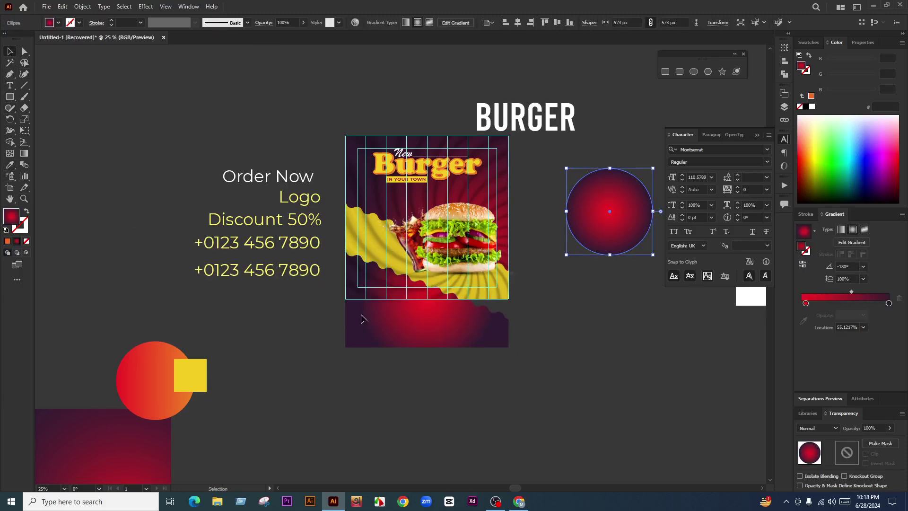
pyautogui.hotkey('ctrl', 'shift', 'a')
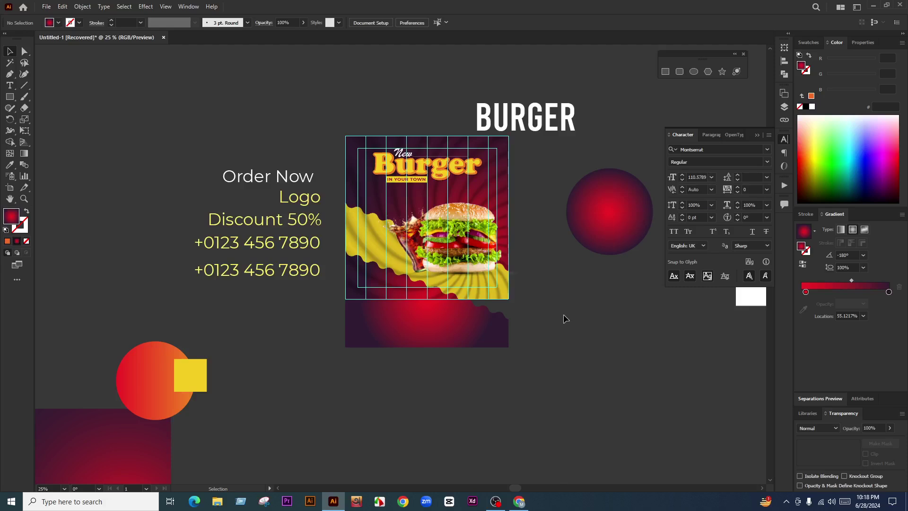
# Step: Trim away the part of the lower wave that extends below the artboard using Shape Builder with the yellow wave
pyautogui.moveTo(564, 315); pyautogui.dragTo(550, 321)
pyautogui.click(354, 255)
pyautogui.keyDown('shift'); pyautogui.click(411, 333); pyautogui.keyUp('shift')
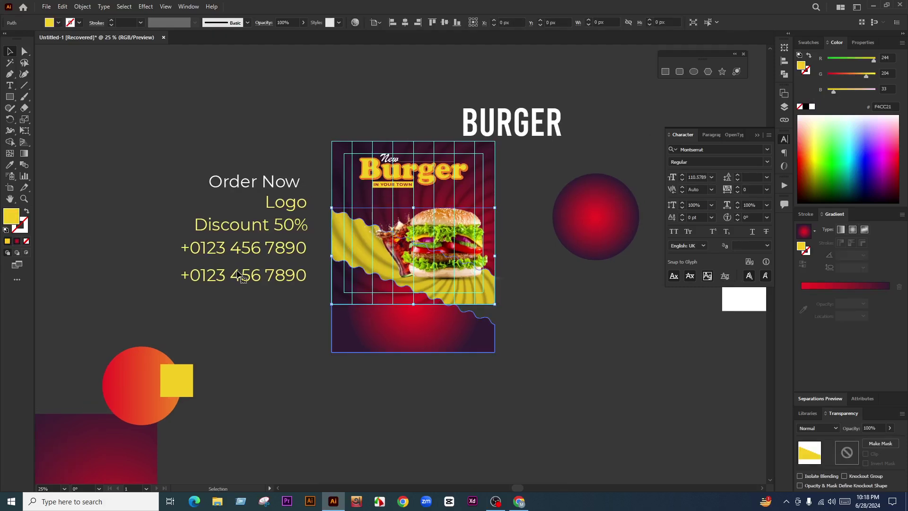
pyautogui.keyDown('alt'); pyautogui.click(425, 339); pyautogui.keyUp('alt')
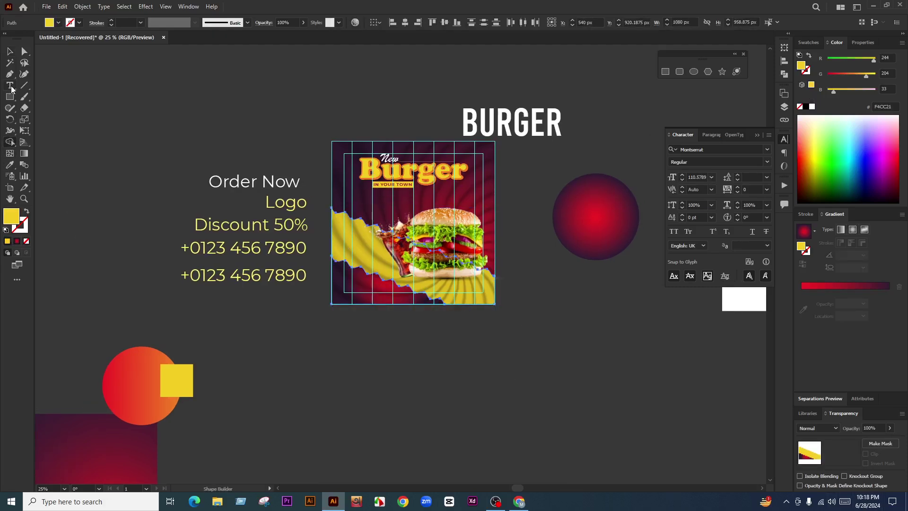
pyautogui.click(11, 52)
pyautogui.click(389, 309)
pyautogui.scroll(2, 399, 279)
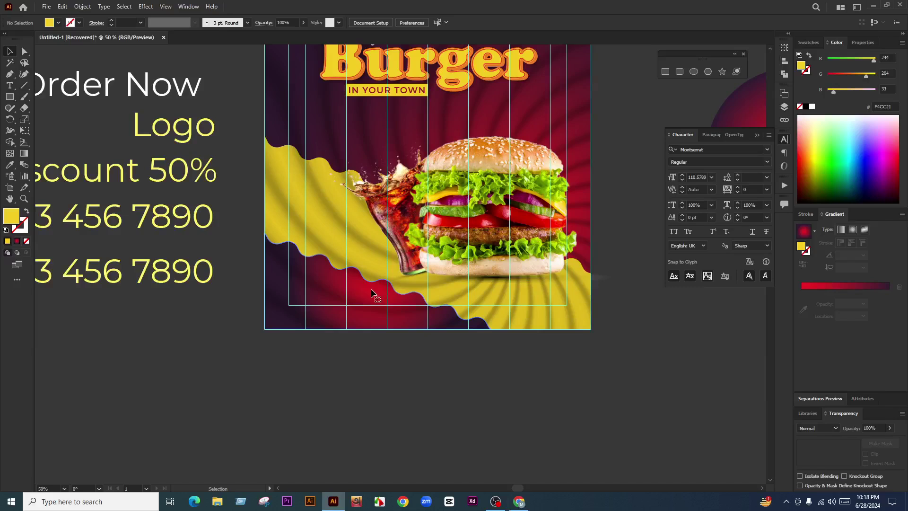
# Step: Change the lower wave's fill to a linear gradient and reverse its color order
pyautogui.click(375, 296)
pyautogui.click(841, 230)
pyautogui.hotkey('ctrl', '-')
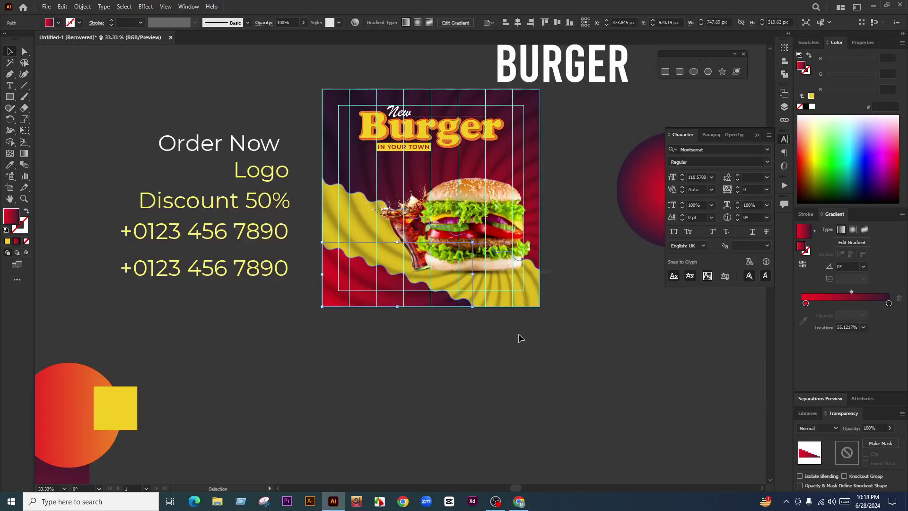
pyautogui.click(24, 153)
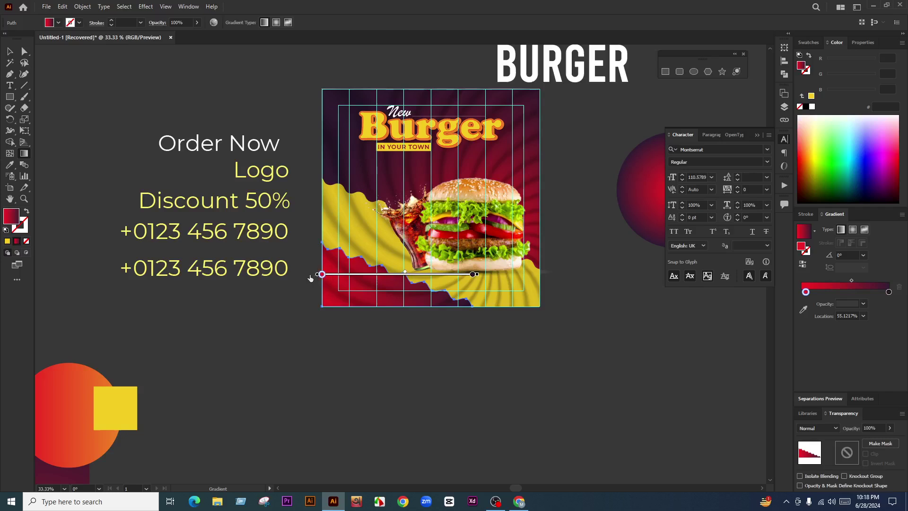
pyautogui.click(803, 265)
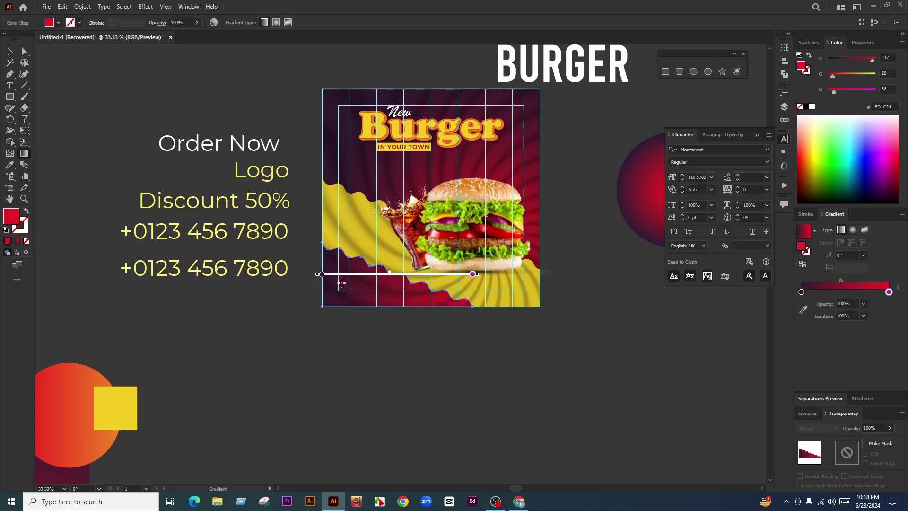
# Step: Redirect the lower wave's gradient diagonally at about 55°, running from dark below the artboard up to red near the burger
pyautogui.moveTo(299, 263)
pyautogui.mouseDown()
pyautogui.moveTo(469, 320)
pyautogui.moveTo(464, 332)
pyautogui.mouseUp()
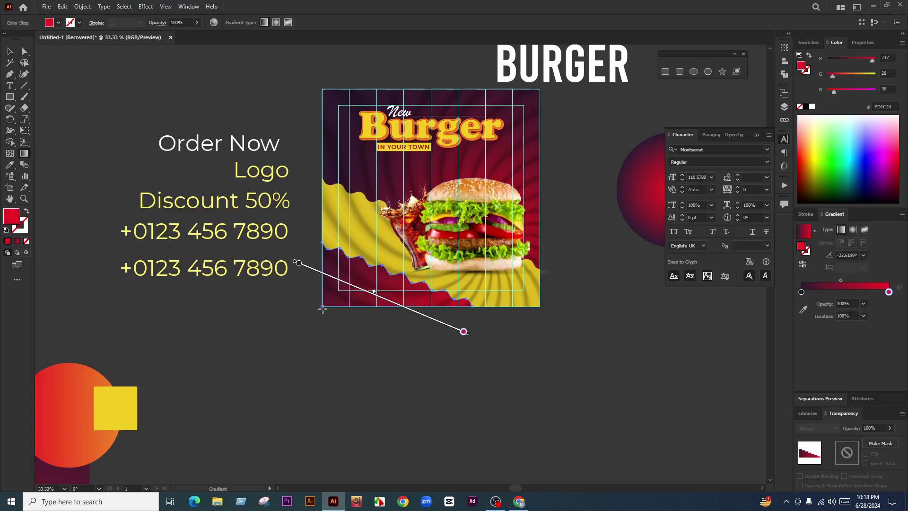
pyautogui.moveTo(344, 350)
pyautogui.mouseDown()
pyautogui.moveTo(386, 236)
pyautogui.moveTo(416, 223)
pyautogui.moveTo(424, 235)
pyautogui.mouseUp()
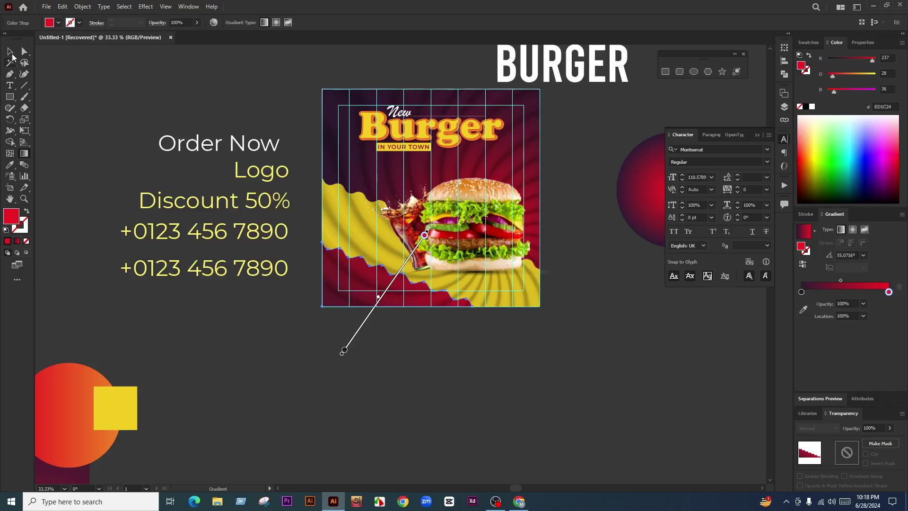
pyautogui.click(12, 54)
pyautogui.click(501, 344)
# Step: Try a reduced opacity on the lower wave and restore it to 100%
pyautogui.scroll(1, 420, 305)
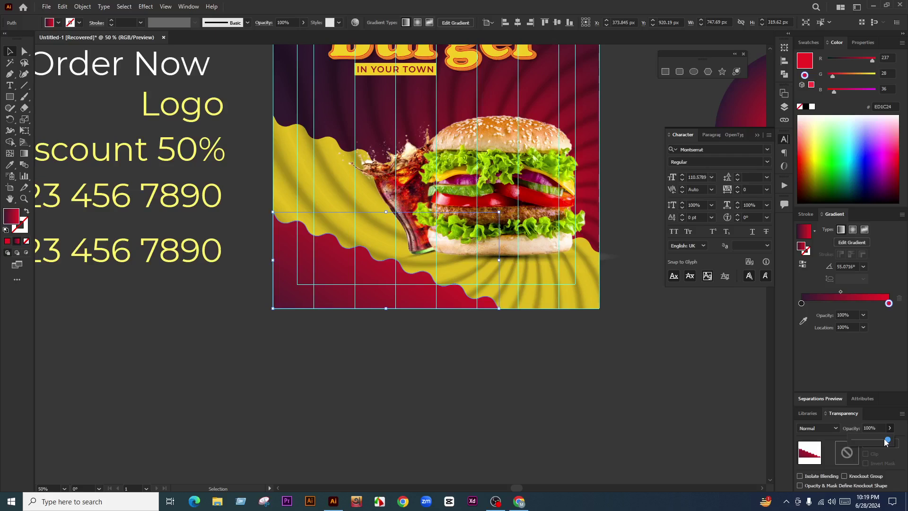
pyautogui.moveTo(886, 441); pyautogui.dragTo(889, 440)
pyautogui.press('a')
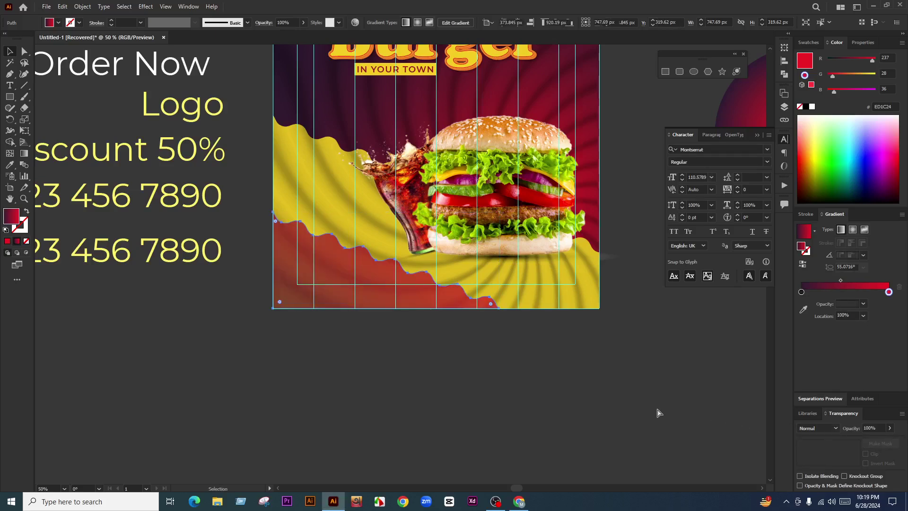
pyautogui.hotkey('ctrl', '[')
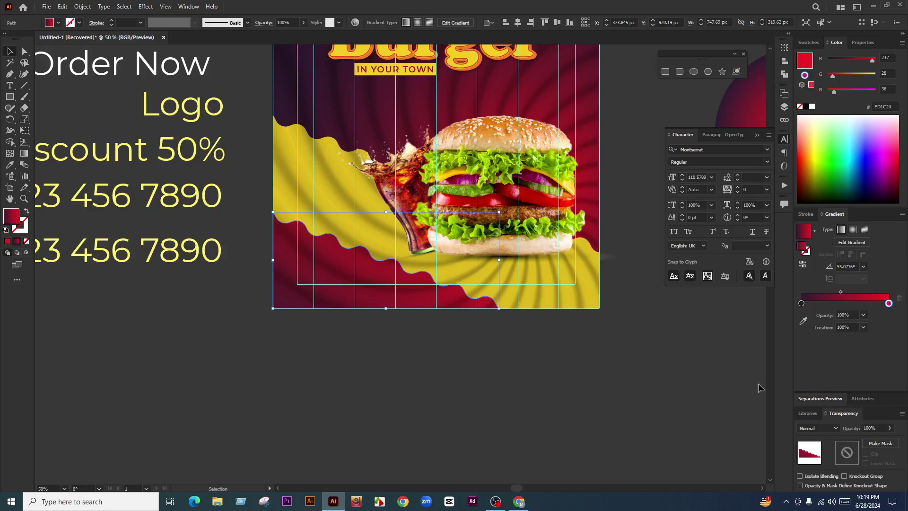
# Step: Set the lower red wave's blend mode to Multiply
pyautogui.click(819, 429)
pyautogui.click(595, 335)
pyautogui.scroll(-1, 530, 355)
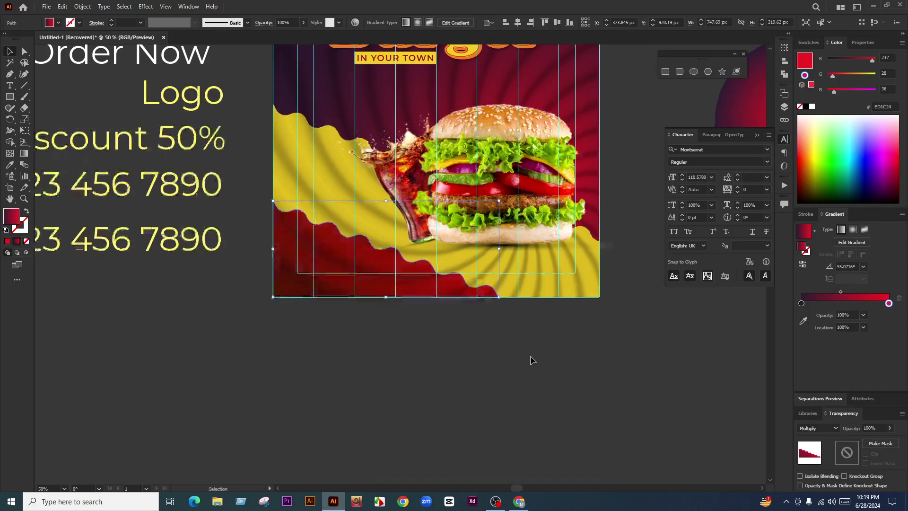
pyautogui.scroll(-1, 456, 355)
pyautogui.scroll(-1, 490, 341)
pyautogui.scroll(1, 489, 339)
pyautogui.hotkey('ctrl', 'shift', 'a')
# Step: Try the lower wave at 72% opacity and undo the change
pyautogui.click(377, 308)
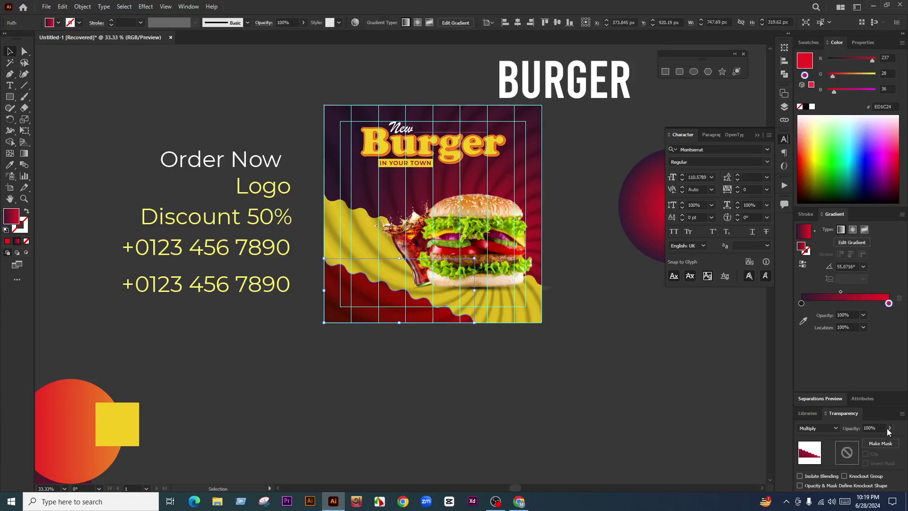
pyautogui.moveTo(879, 443); pyautogui.dragTo(879, 443)
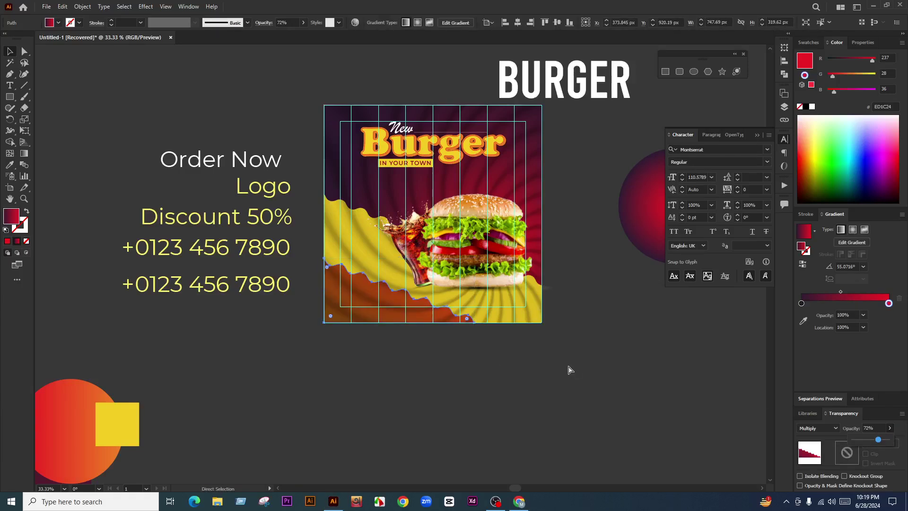
pyautogui.click(472, 333)
pyautogui.scroll(-2, 469, 337)
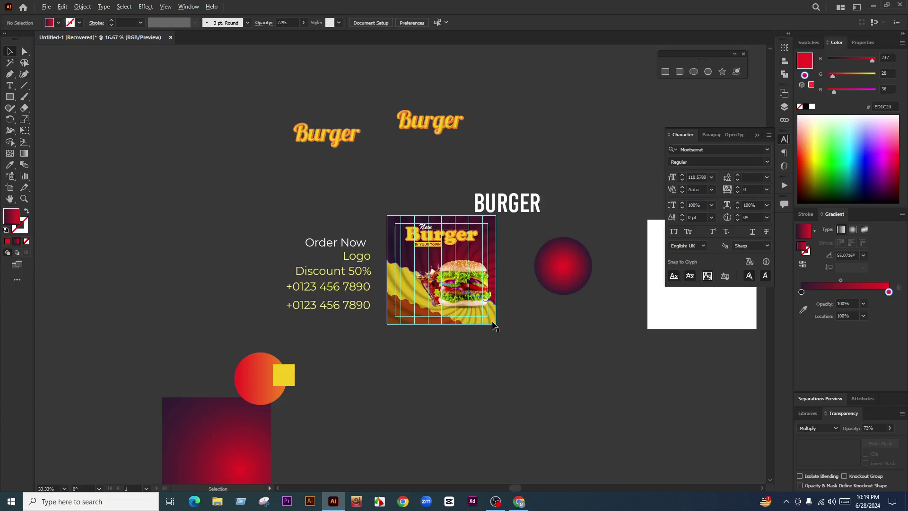
pyautogui.scroll(2, 471, 318)
pyautogui.hotkey('ctrl', 'z')
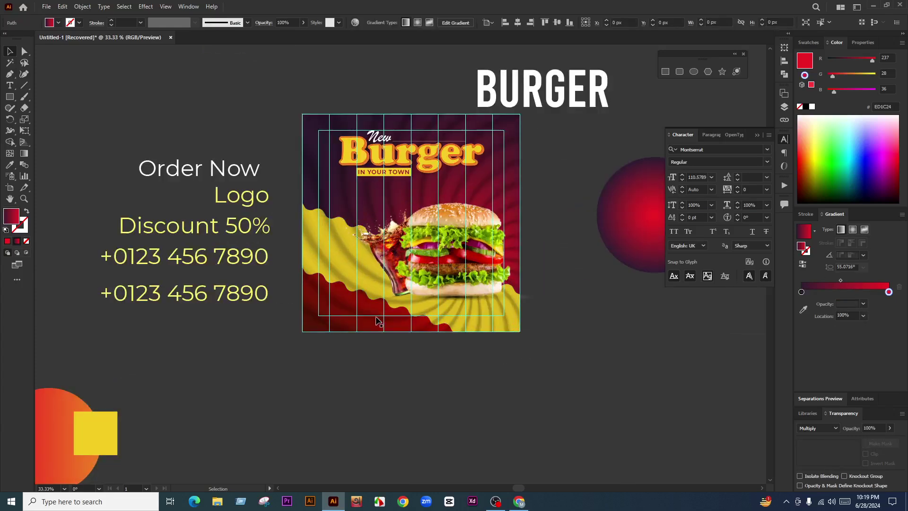
pyautogui.hotkey('ctrl', 'z')
# Step: Shift the dark purple stop of the lower wave's gradient inward to about 31%
pyautogui.click(24, 154)
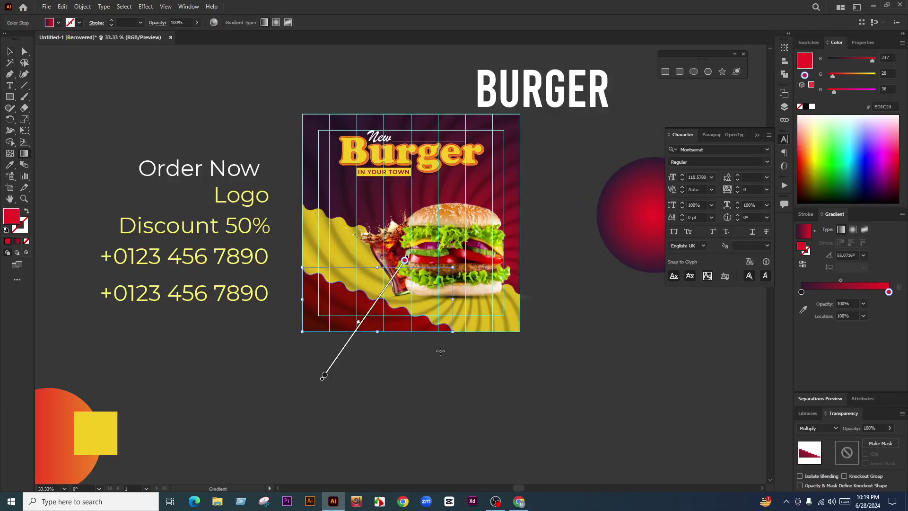
pyautogui.moveTo(329, 370); pyautogui.dragTo(352, 335)
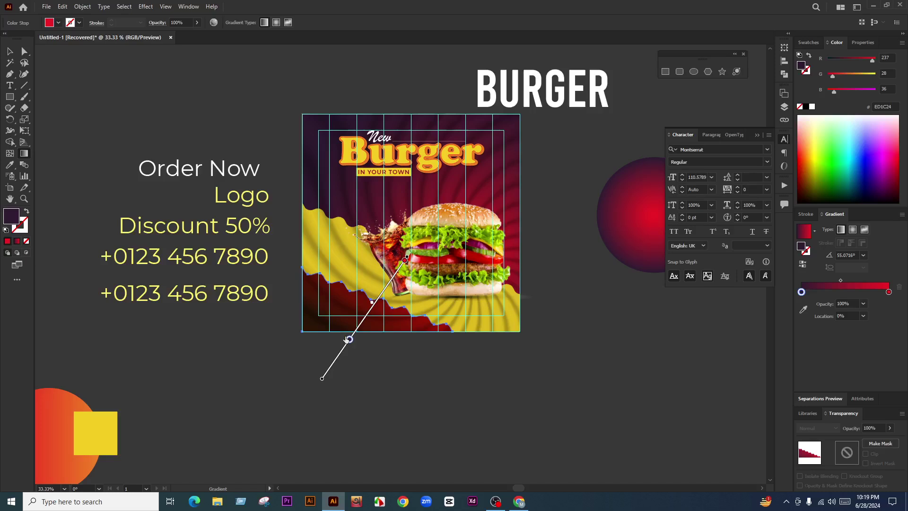
pyautogui.click(349, 339)
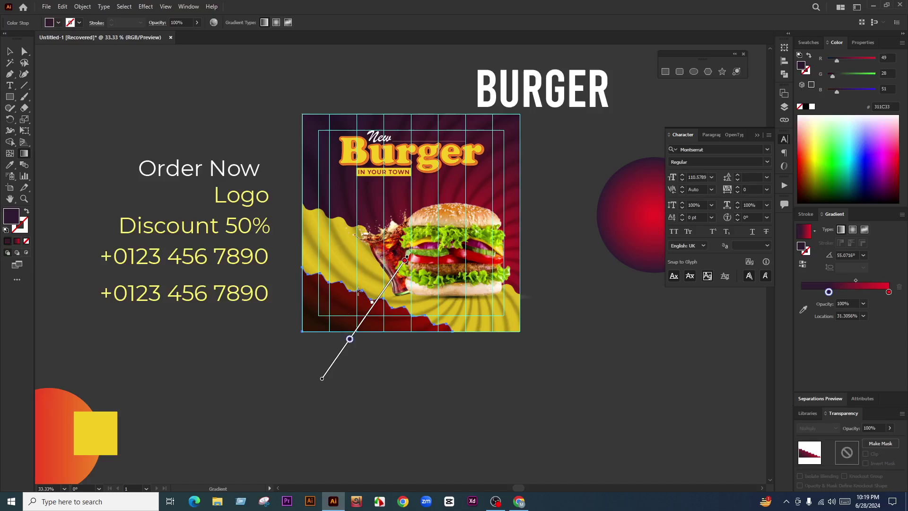
pyautogui.click(9, 52)
pyautogui.click(517, 354)
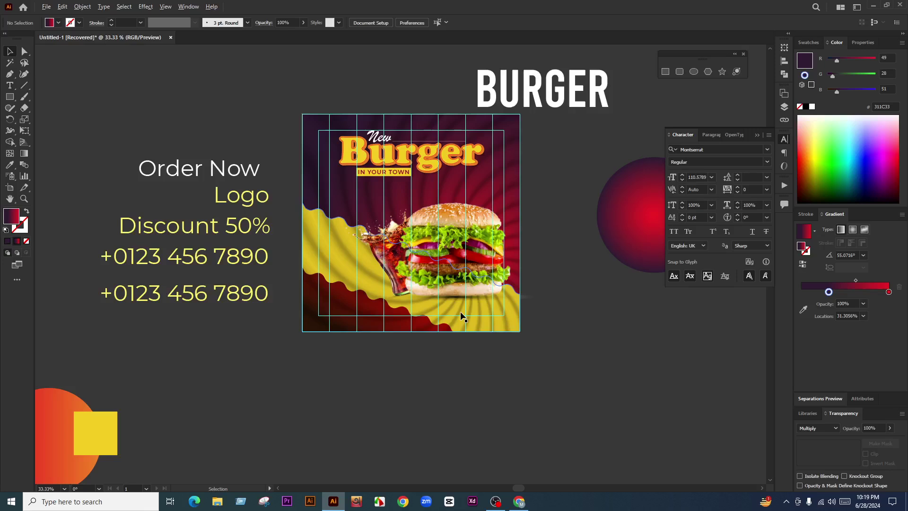
# Step: Move the red gradient wave off the artboard to the empty area below the second phone number text
pyautogui.moveTo(388, 326); pyautogui.dragTo(219, 391)
pyautogui.click(349, 296)
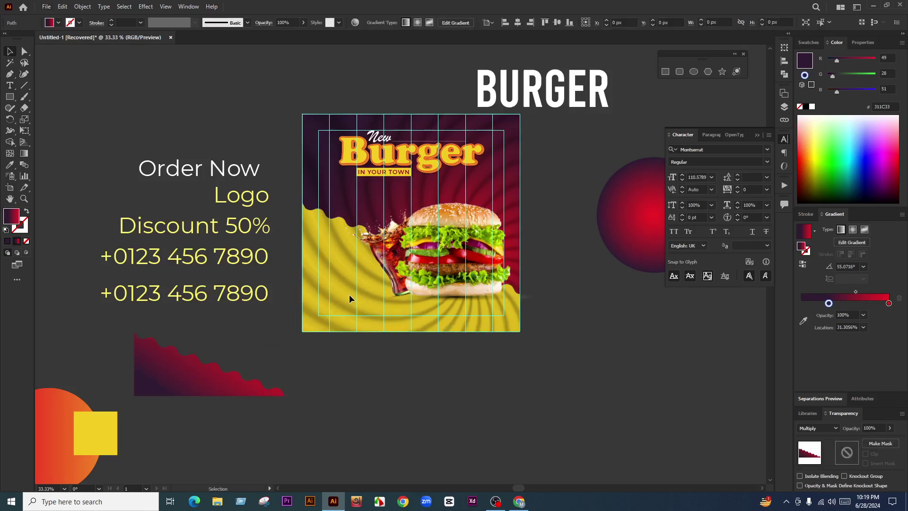
pyautogui.click(551, 320)
pyautogui.hscroll(-1, 552, 322)
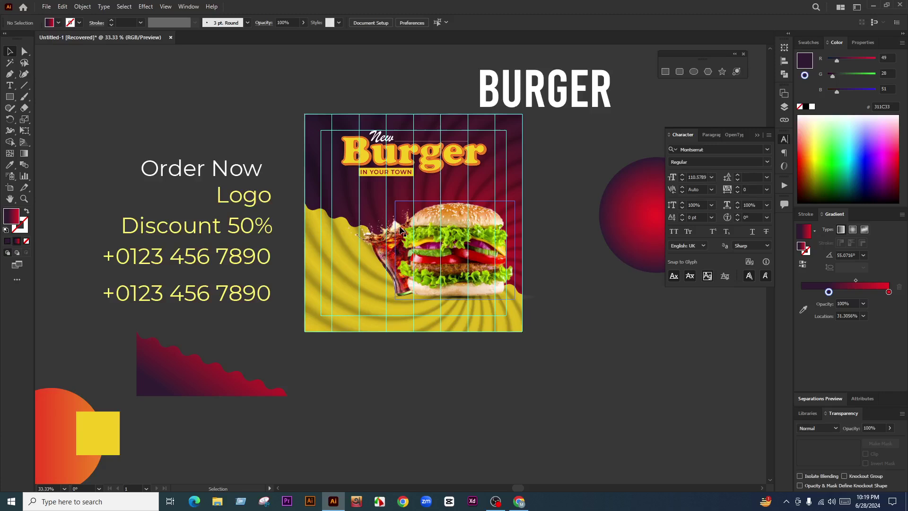
# Step: Move the red gradient circle over the poster title and fade its outer gradient stop to 0% opacity
pyautogui.moveTo(588, 267); pyautogui.dragTo(550, 283)
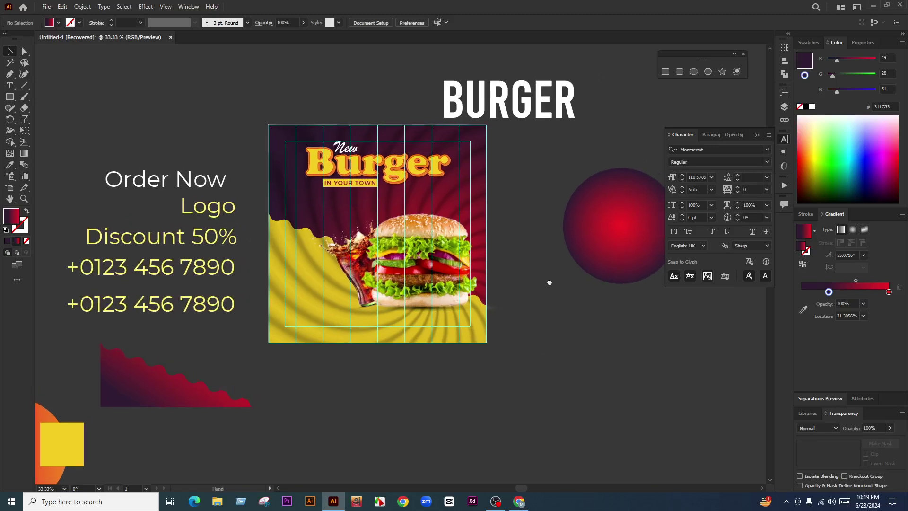
pyautogui.moveTo(629, 249); pyautogui.dragTo(431, 216)
pyautogui.click(889, 303)
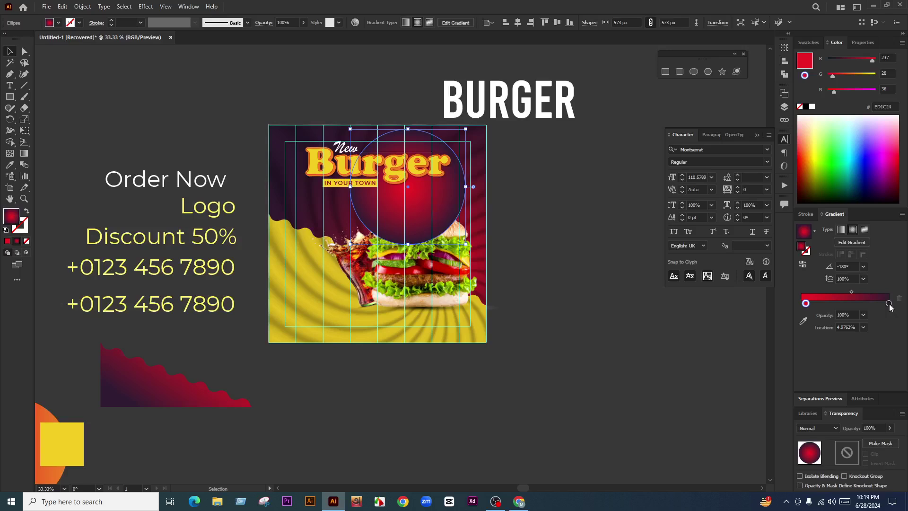
pyautogui.click(864, 315)
pyautogui.click(865, 324)
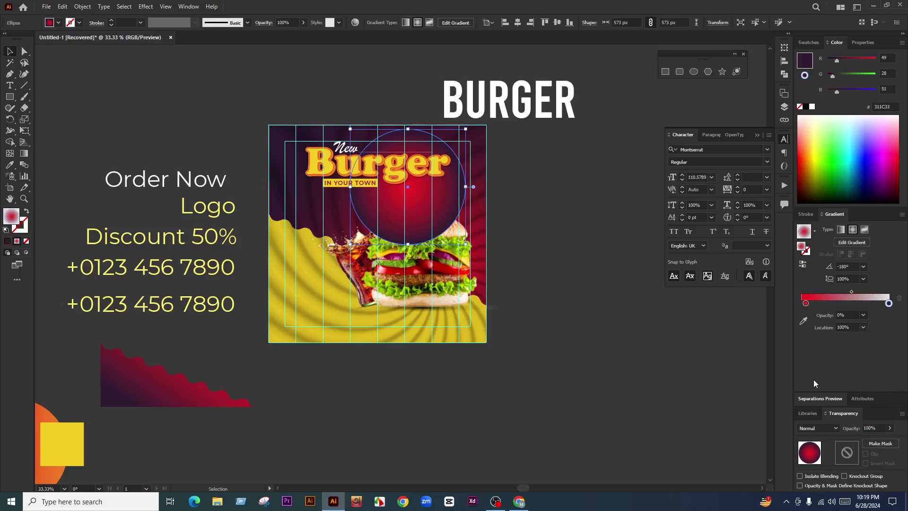
# Step: Try the Screen blend mode on the faded circle and move it over the poster's upper-left corner
pyautogui.click(826, 427)
pyautogui.click(820, 307)
pyautogui.scroll(1, 545, 240)
pyautogui.hotkey('ctrl', '+')
pyautogui.hotkey('ctrl', '+')
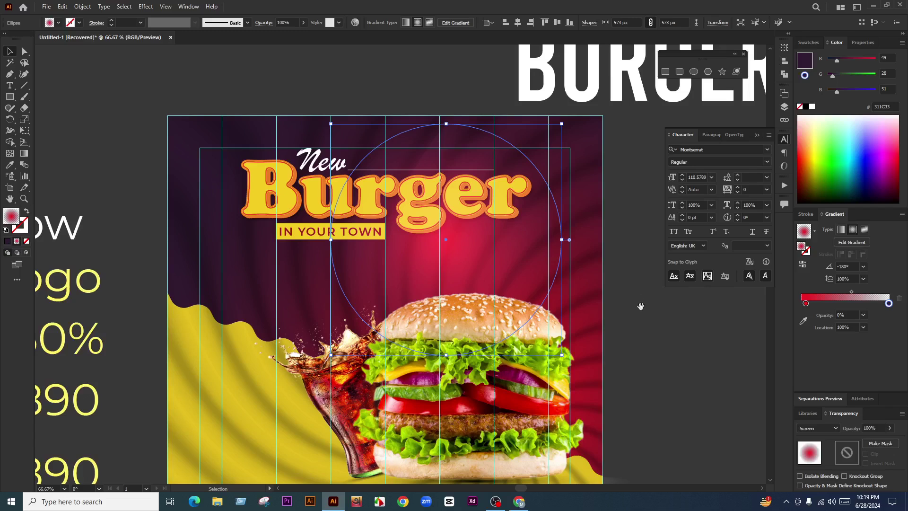
pyautogui.moveTo(641, 306); pyautogui.dragTo(624, 319)
pyautogui.moveTo(489, 296)
pyautogui.mouseDown()
pyautogui.moveTo(586, 251)
pyautogui.moveTo(586, 260)
pyautogui.moveTo(341, 194)
pyautogui.moveTo(244, 180)
pyautogui.mouseUp()
pyautogui.hotkey('ctrl', '-')
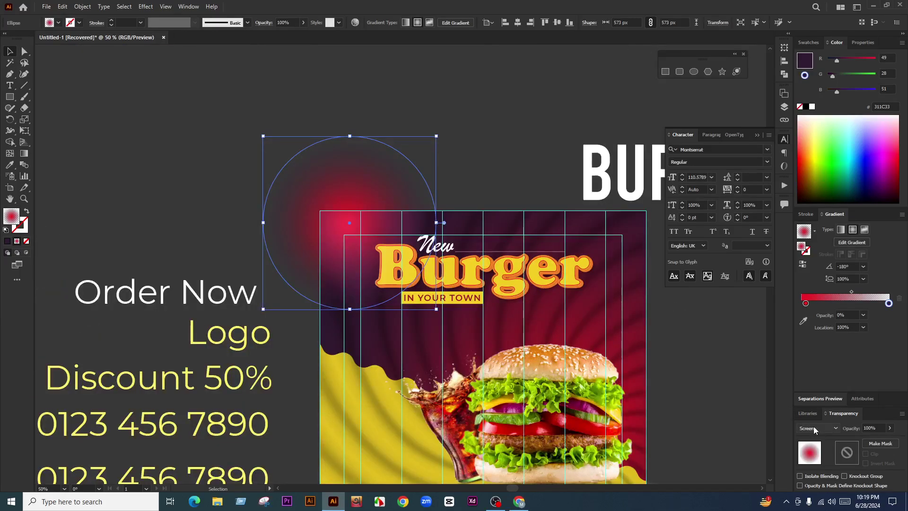
# Step: Set the red glow circle's blend mode to Color Dodge and deselect it
pyautogui.click(814, 427)
pyautogui.click(825, 317)
pyautogui.click(423, 107)
pyautogui.scroll(-1, 432, 164)
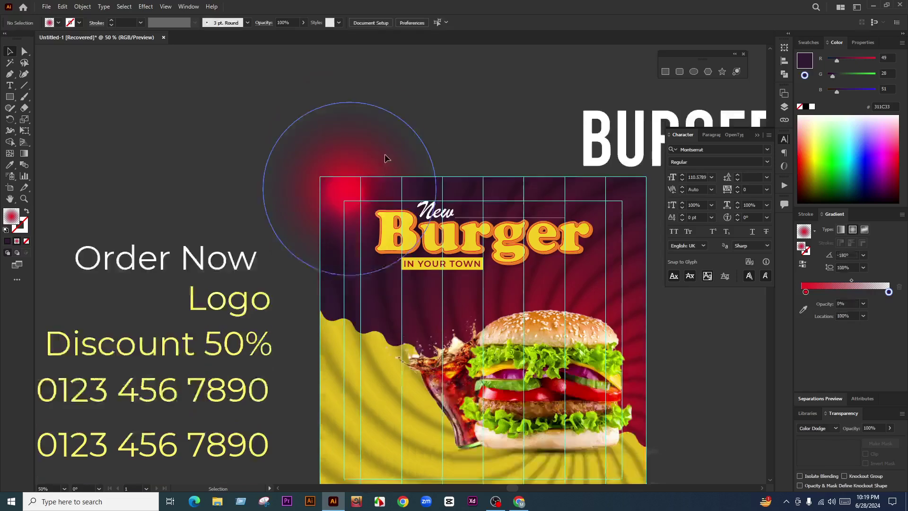
# Step: Duplicate the red glow circle off the artboard and squeeze the copy into a vertical flare about 64 px wide
pyautogui.moveTo(376, 181); pyautogui.dragTo(248, 94)
pyautogui.moveTo(239, 95); pyautogui.dragTo(444, 107)
pyautogui.scroll(1, 492, 125)
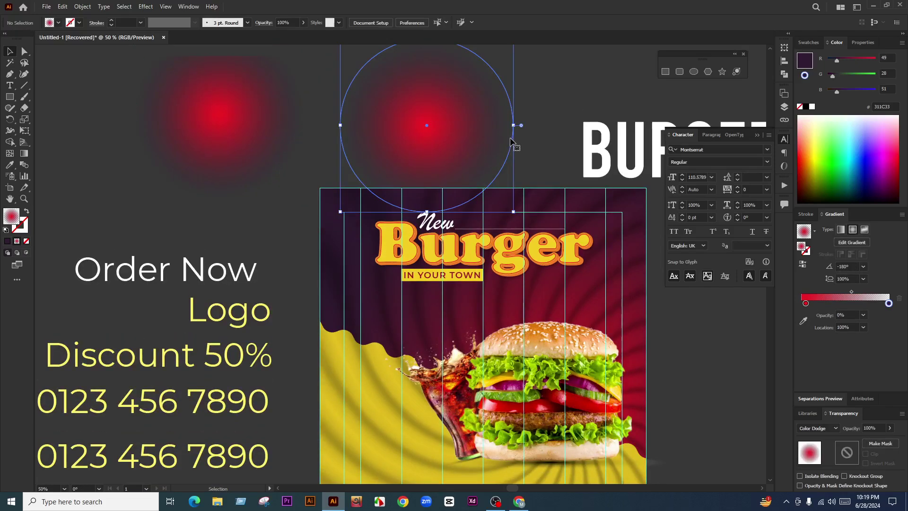
pyautogui.moveTo(502, 125); pyautogui.dragTo(205, 130)
pyautogui.moveTo(175, 124); pyautogui.dragTo(360, 142)
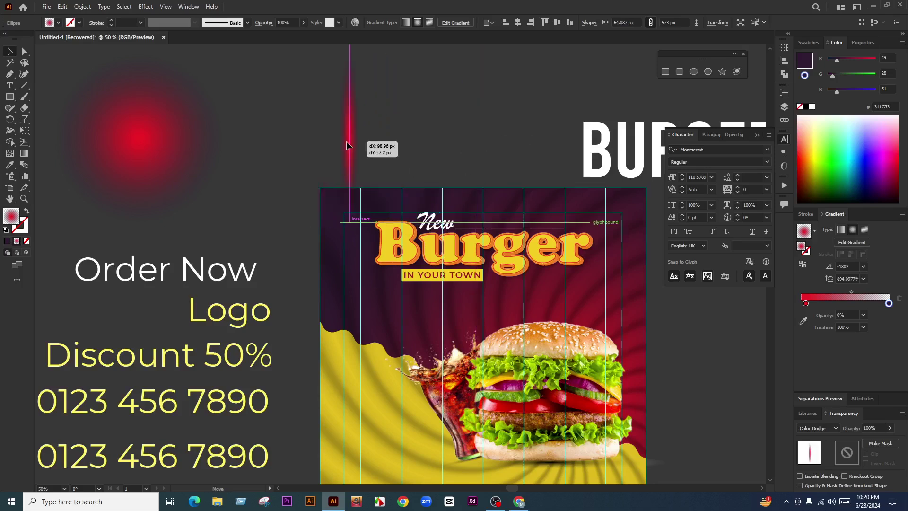
# Step: Recolour the narrow flare's inner gradient stop with the yellow F4CC21 sampled from the yellow square
pyautogui.click(806, 305)
pyautogui.click(803, 309)
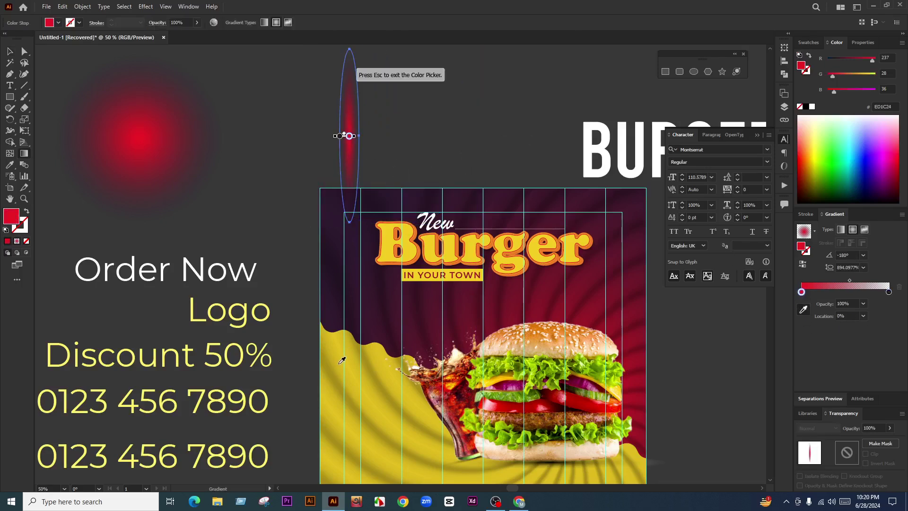
pyautogui.click(416, 371)
pyautogui.scroll(-2, 280, 246)
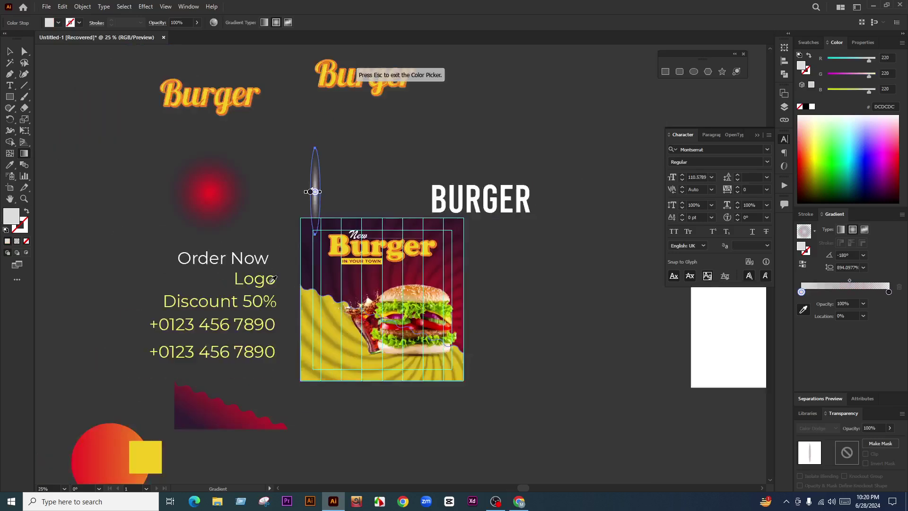
pyautogui.click(153, 451)
pyautogui.hotkey('ctrl', '+')
pyautogui.press('v')
pyautogui.click(328, 114)
pyautogui.scroll(1, 325, 209)
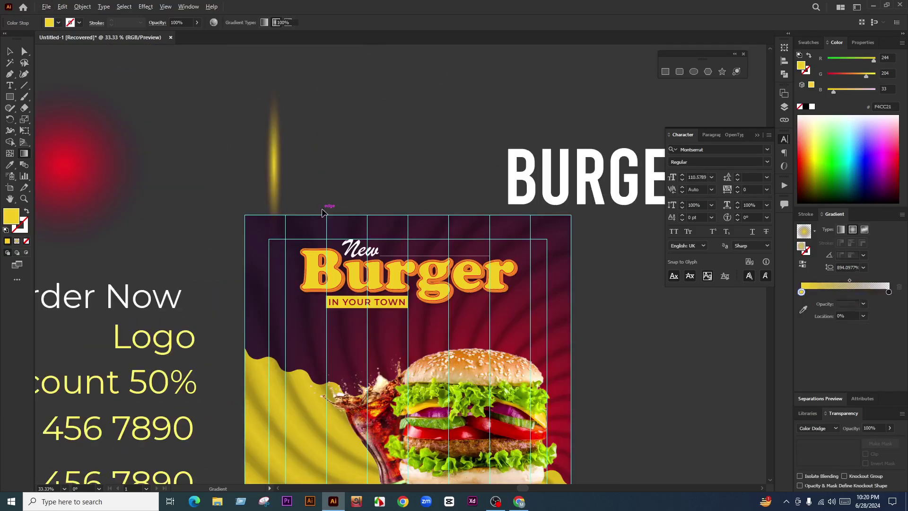
# Step: Place the yellow flare beside the start of the title and lock the Burger lettering
pyautogui.scroll(1, 325, 209)
pyautogui.moveTo(276, 176); pyautogui.dragTo(317, 298)
pyautogui.scroll(2, 350, 260)
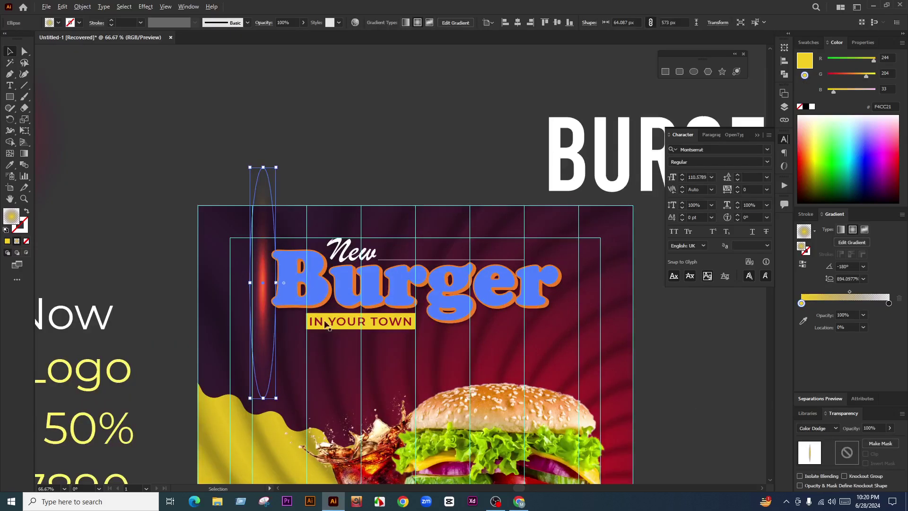
pyautogui.click(512, 328)
pyautogui.hotkey('ctrl', '2')
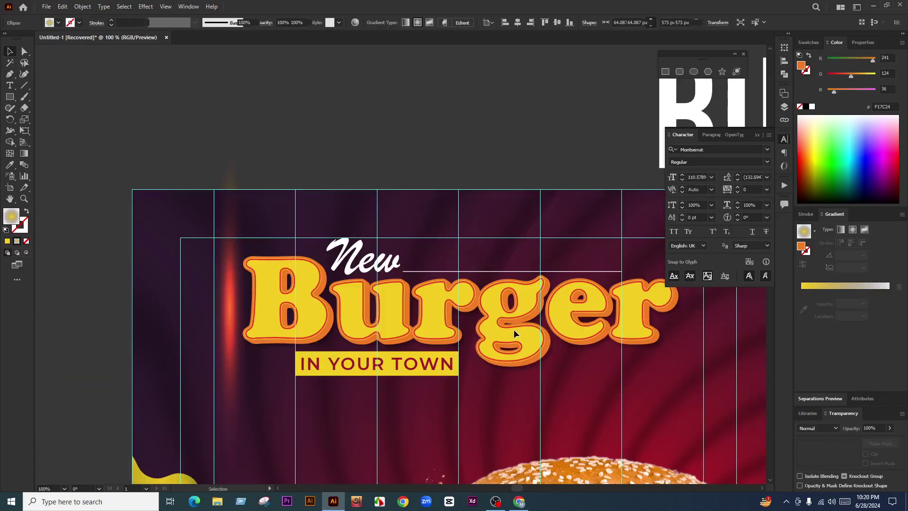
# Step: Scale the flare down to about 37 × 329 px and move it onto the letter u of Burger
pyautogui.scroll(-1, 428, 166)
pyautogui.hscroll(2, 429, 169)
pyautogui.moveTo(188, 264); pyautogui.dragTo(328, 276)
pyautogui.scroll(1, 350, 298)
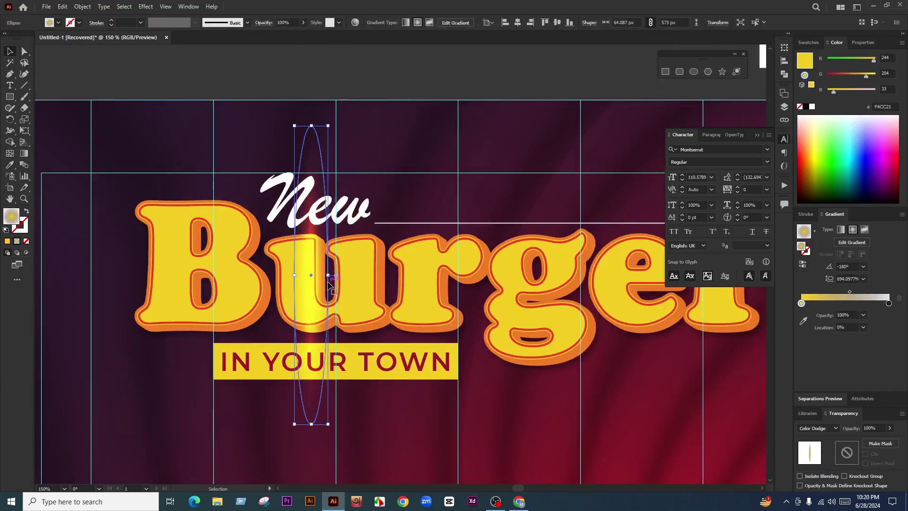
# Step: Shift the flare's gradient midpoint towards the yellow stop and move the flare to the left edge of the B
pyautogui.click(24, 154)
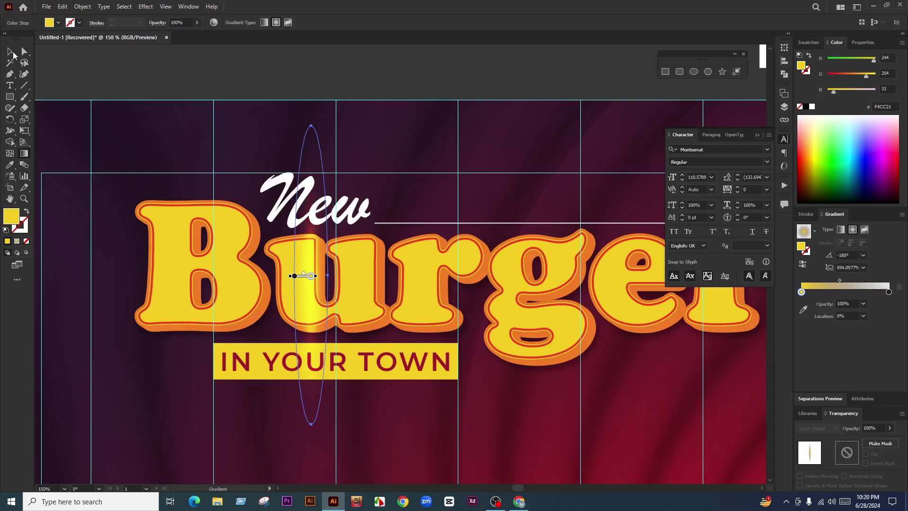
pyautogui.click(13, 53)
pyautogui.click(385, 89)
pyautogui.scroll(-1, 338, 234)
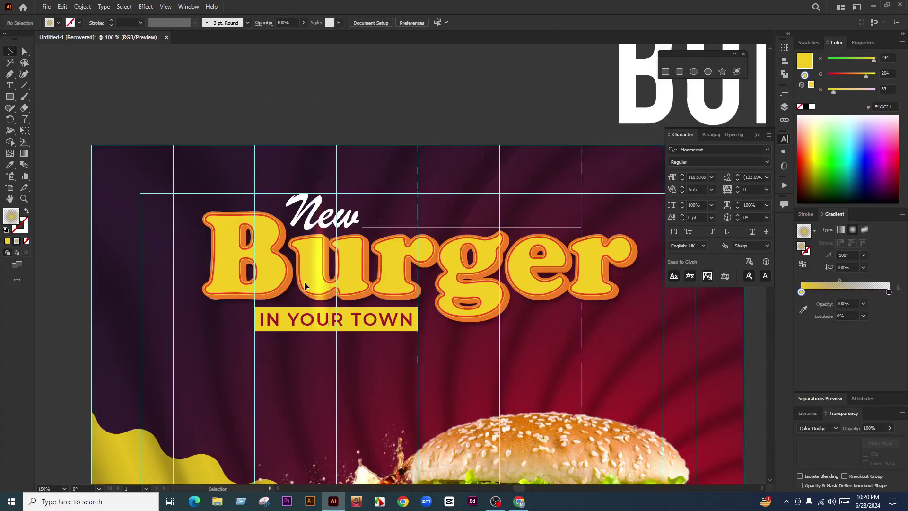
pyautogui.click(217, 266)
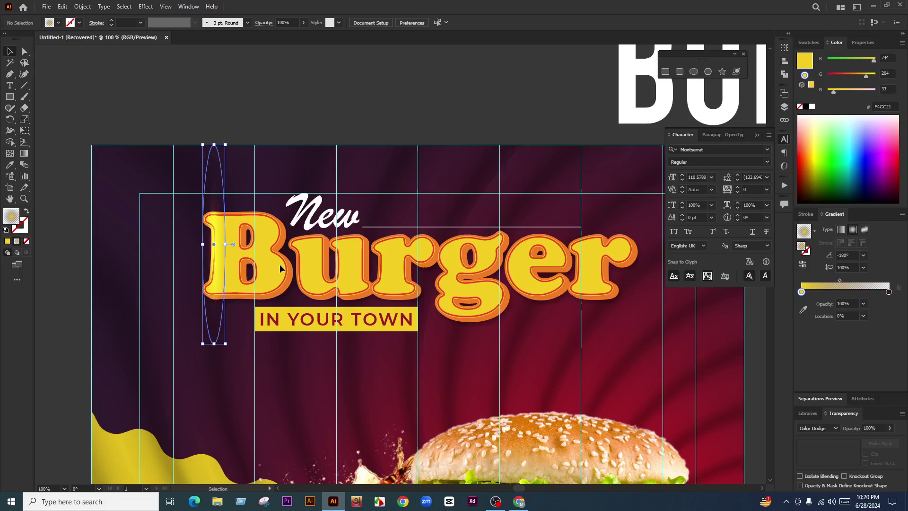
# Step: Try the Screen blend mode on the flare at the B and return it to Color Dodge
pyautogui.click(818, 428)
pyautogui.click(820, 308)
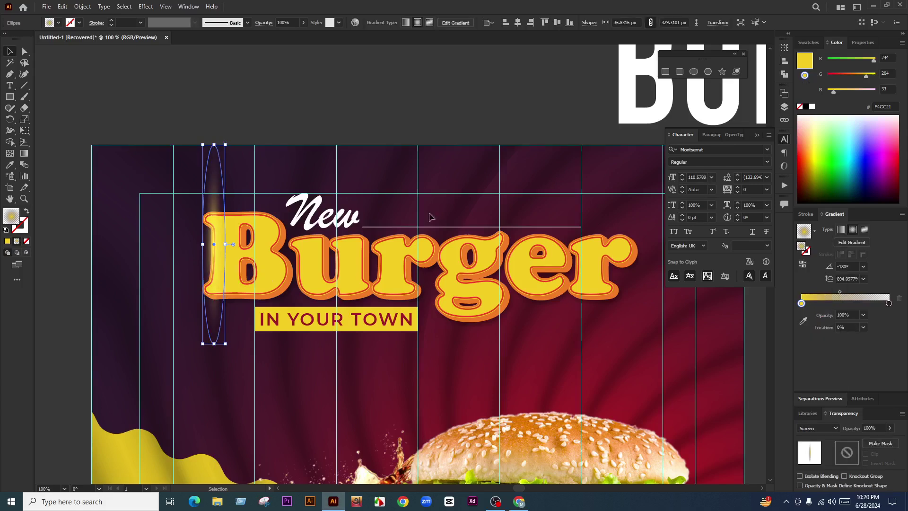
pyautogui.click(327, 89)
pyautogui.scroll(2, 208, 253)
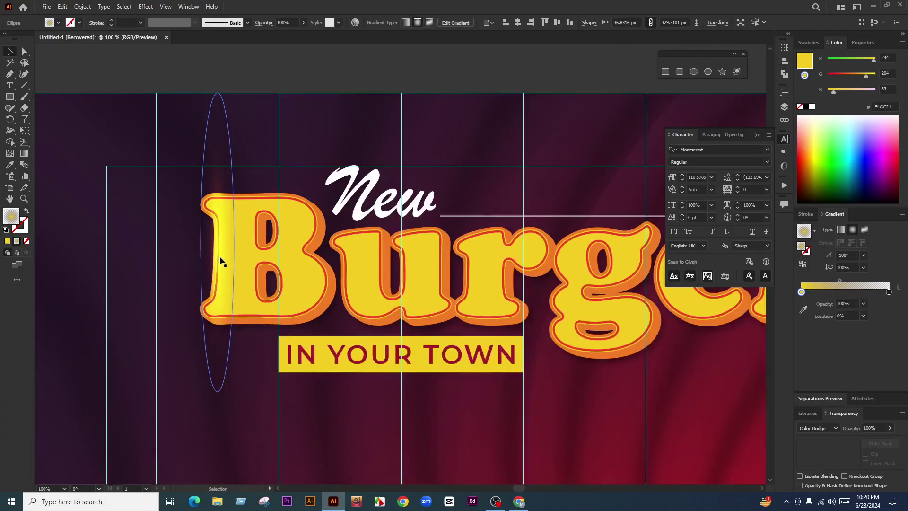
# Step: Shrink the flare to about 27 × 245 px along the left edge of the B
pyautogui.click(229, 264)
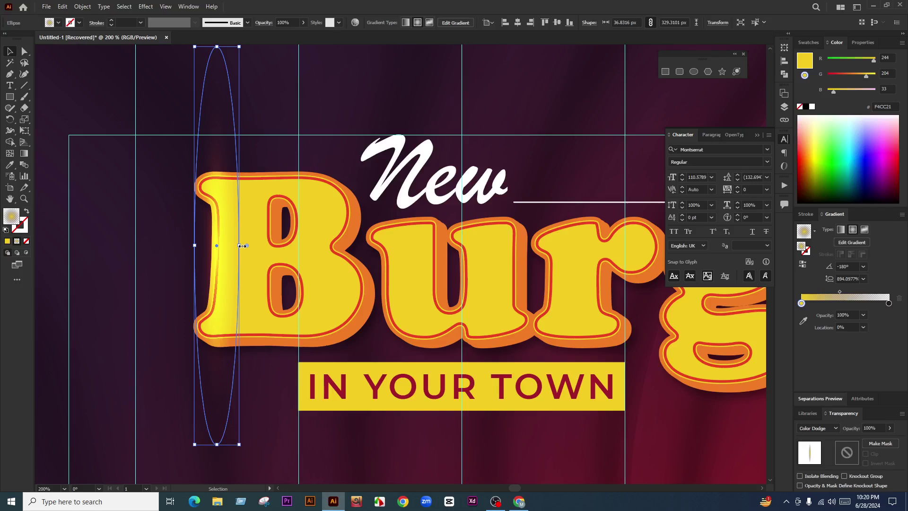
pyautogui.moveTo(237, 248); pyautogui.dragTo(219, 274)
pyautogui.scroll(1, 219, 258)
pyautogui.scroll(-4, 219, 275)
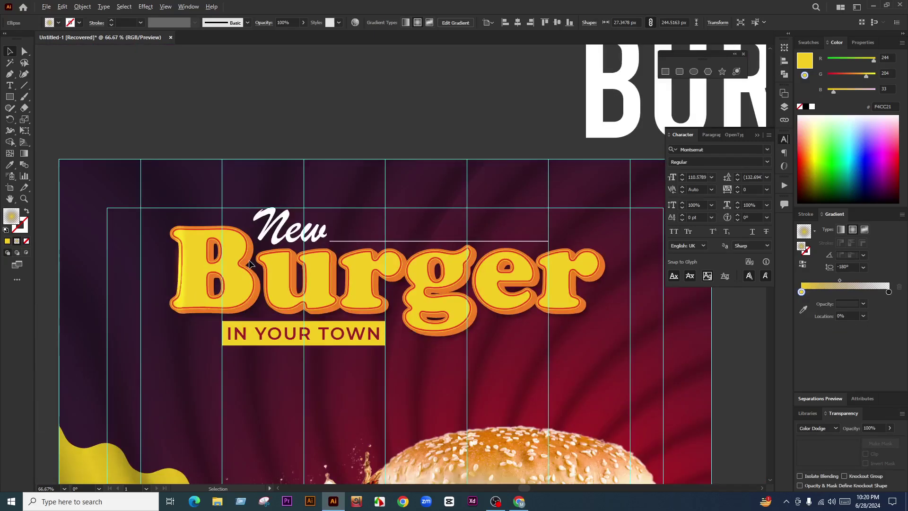
# Step: Copy the flare from the B onto the middle of the letter u
pyautogui.scroll(2, 251, 264)
pyautogui.moveTo(127, 268); pyautogui.dragTo(339, 284)
pyautogui.scroll(-3, 292, 277)
pyautogui.click(343, 248)
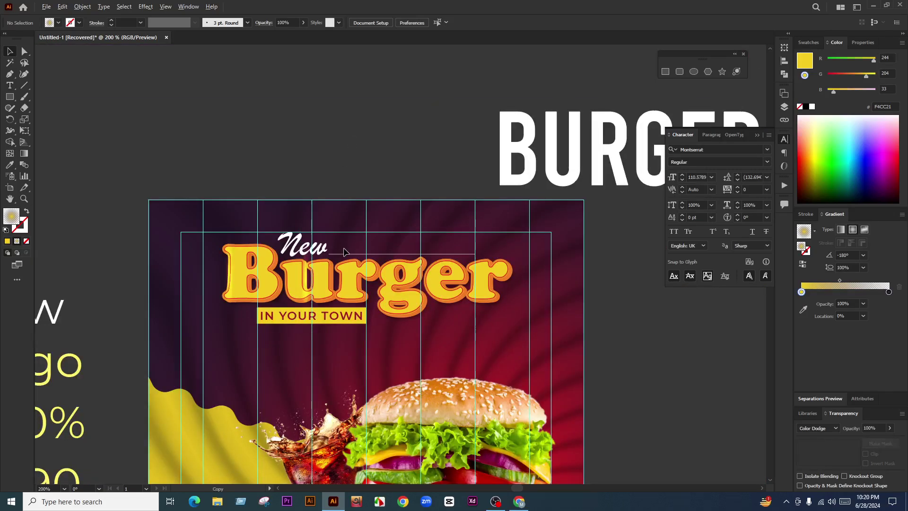
# Step: Copy the flare again to the right edge of the u, beside the first r
pyautogui.scroll(3, 342, 247)
pyautogui.scroll(2, 334, 328)
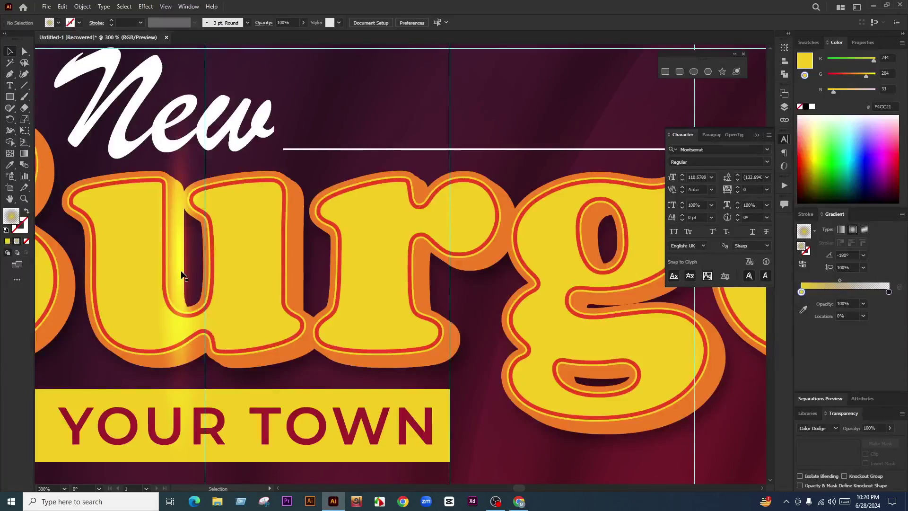
pyautogui.moveTo(216, 275); pyautogui.dragTo(268, 281)
pyautogui.scroll(-3, 268, 281)
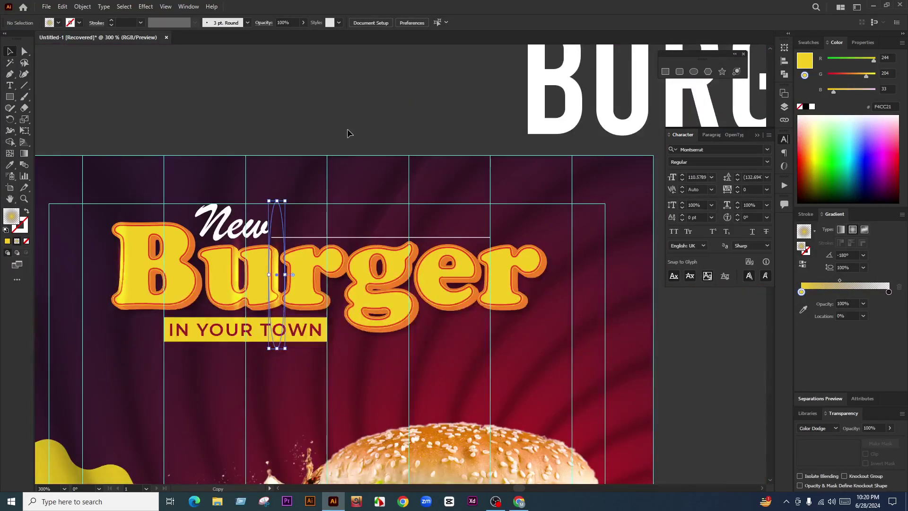
# Step: Copy the flare onto the first r, shrinking it to about 16 × 141 px along the right edge of the stem
pyautogui.scroll(1, 349, 305)
pyautogui.scroll(1, 349, 305)
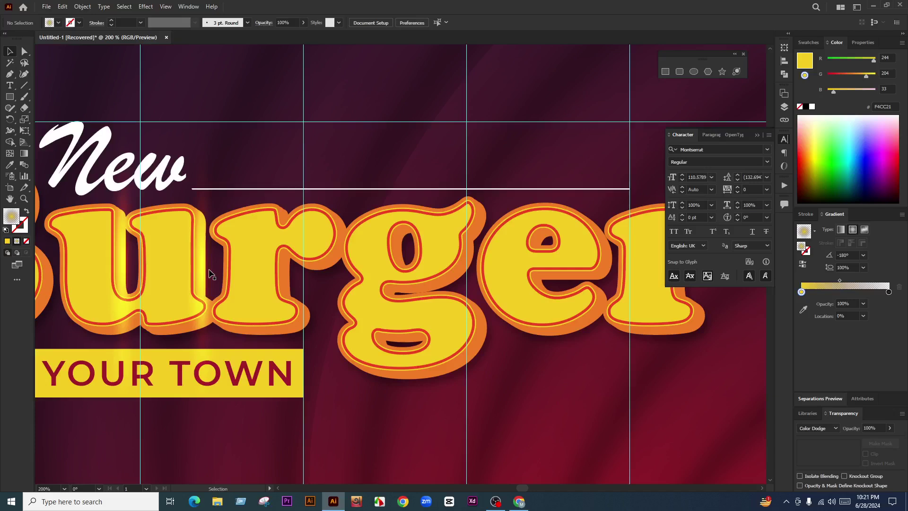
pyautogui.moveTo(209, 274); pyautogui.dragTo(292, 285)
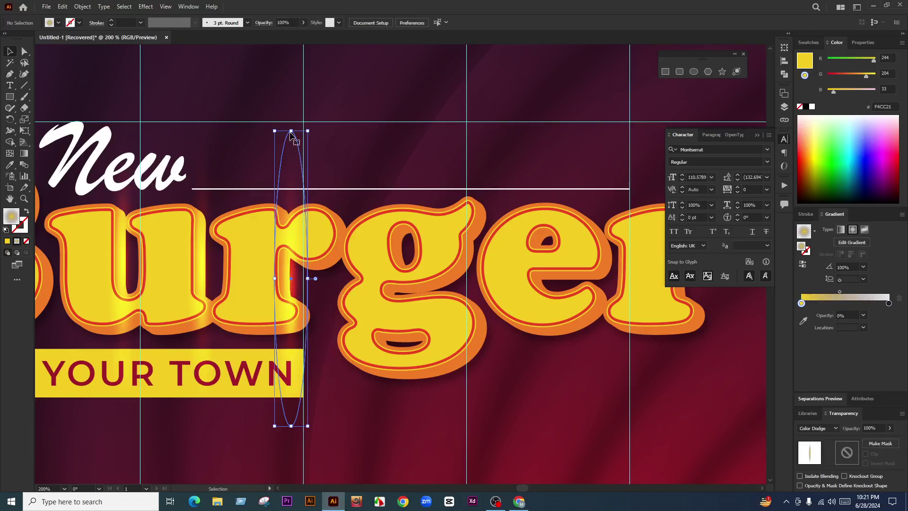
pyautogui.moveTo(291, 127); pyautogui.dragTo(292, 192)
pyautogui.scroll(2, 289, 287)
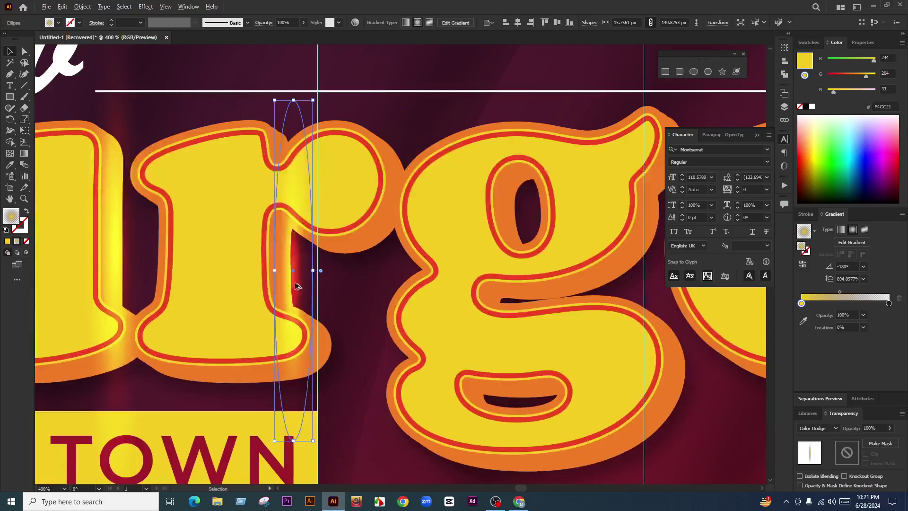
pyautogui.moveTo(296, 284); pyautogui.dragTo(271, 288)
pyautogui.scroll(-3, 288, 280)
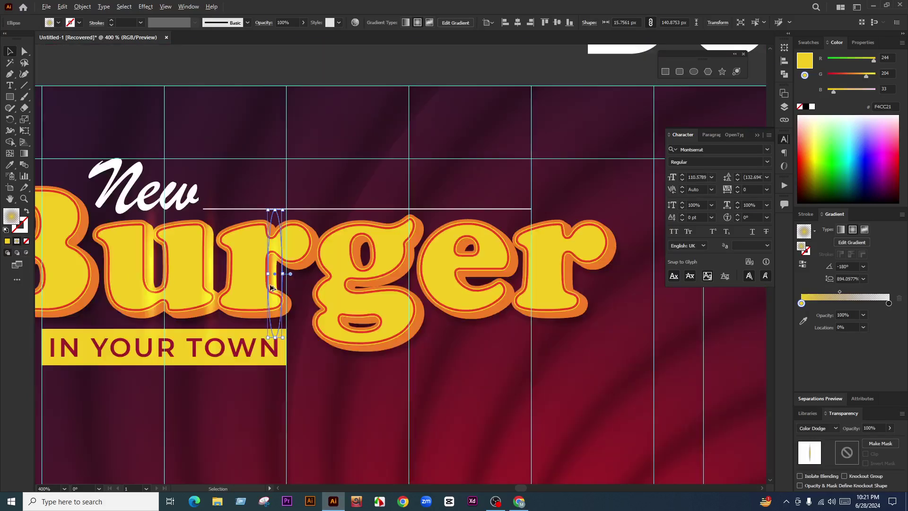
pyautogui.scroll(-2, 284, 277)
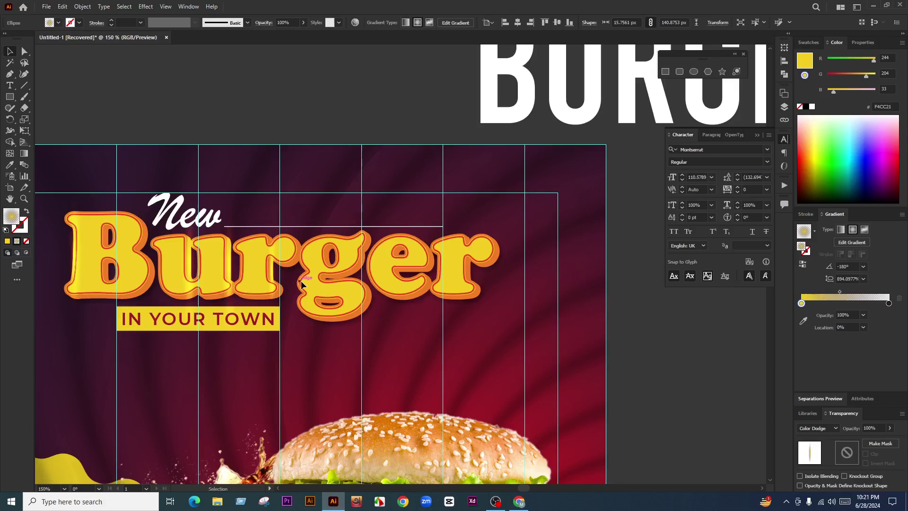
# Step: Copy the small flare from the first r to the stem of the last r in Burger
pyautogui.scroll(2, 300, 280)
pyautogui.scroll(1, 556, 270)
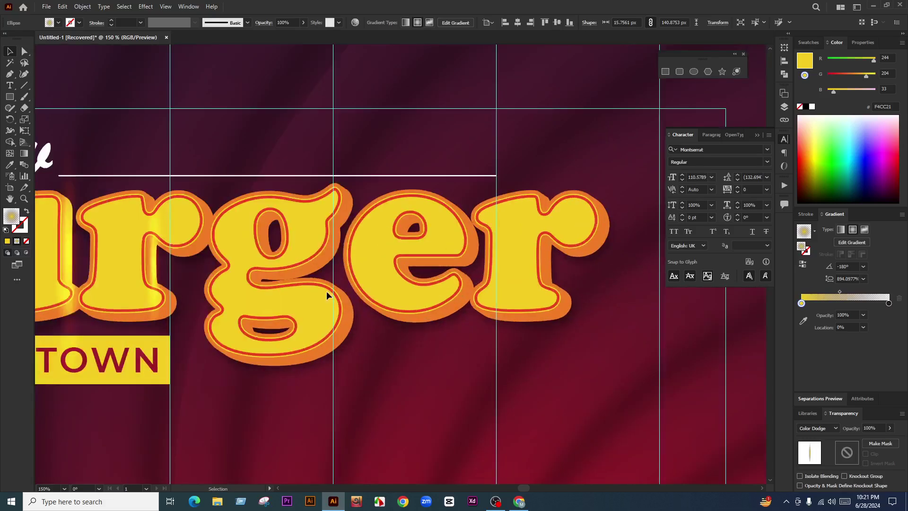
pyautogui.moveTo(173, 271); pyautogui.dragTo(550, 271)
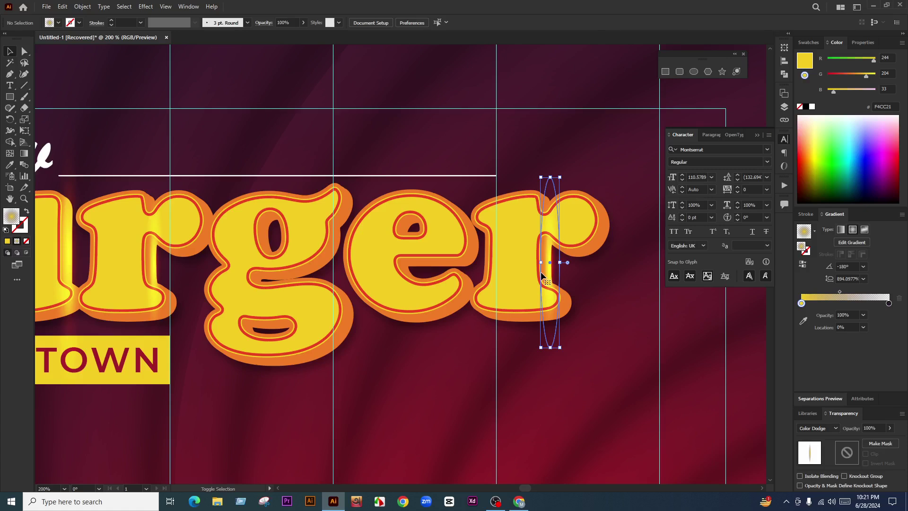
pyautogui.scroll(-3, 481, 274)
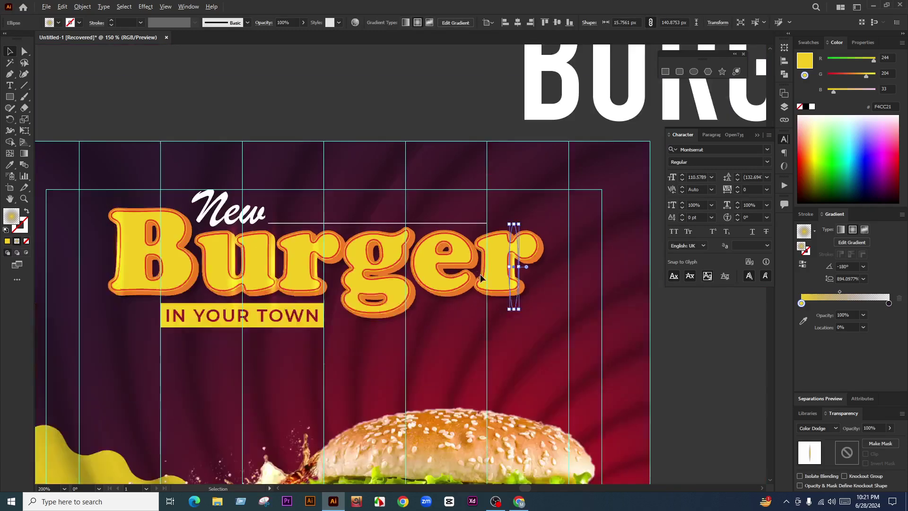
pyautogui.click(611, 307)
# Step: Preview the poster full screen without guides to examine the title's highlights
pyautogui.scroll(-1, 611, 307)
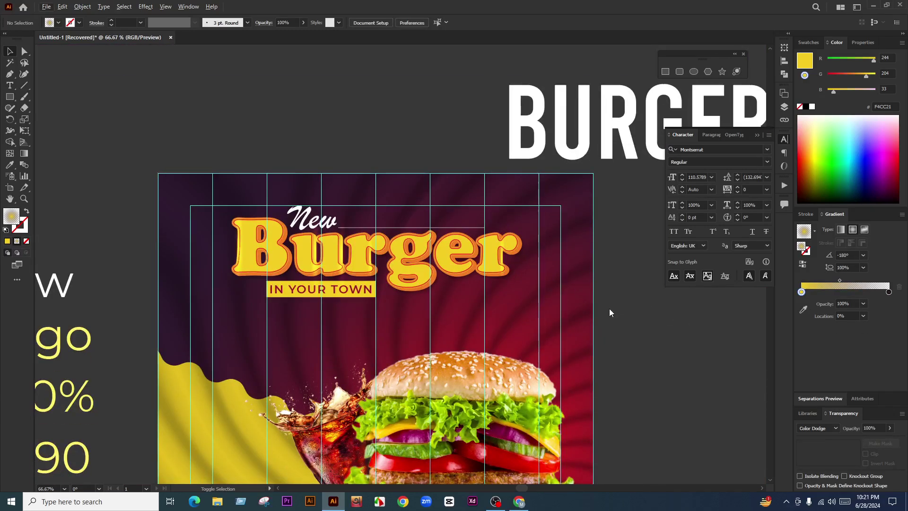
pyautogui.hotkey('alt', 'f')
pyautogui.press('Escape')
pyautogui.hotkey('shift', 'f')
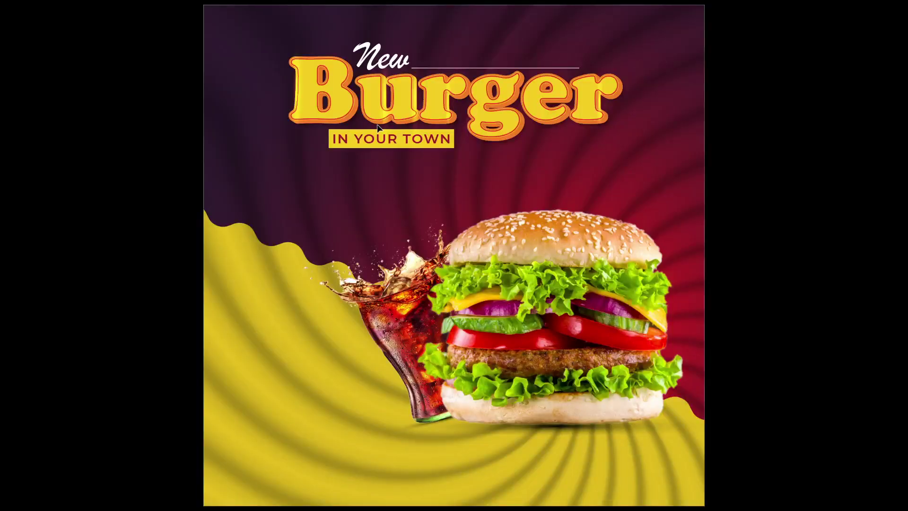
pyautogui.press('Escape')
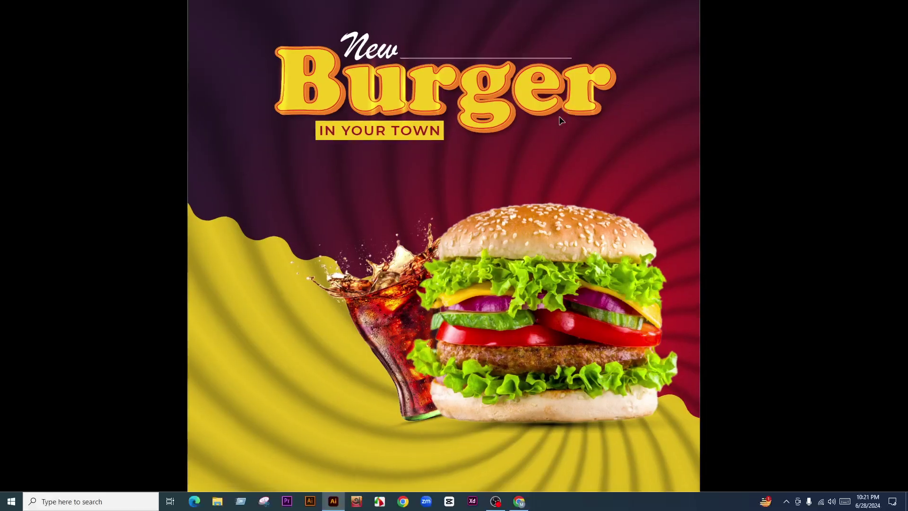
# Step: Copy the red glow to the empty area beside the artboard and recolour the copy's inner gradient stop with the square's yellow
pyautogui.scroll(-3, 441, 176)
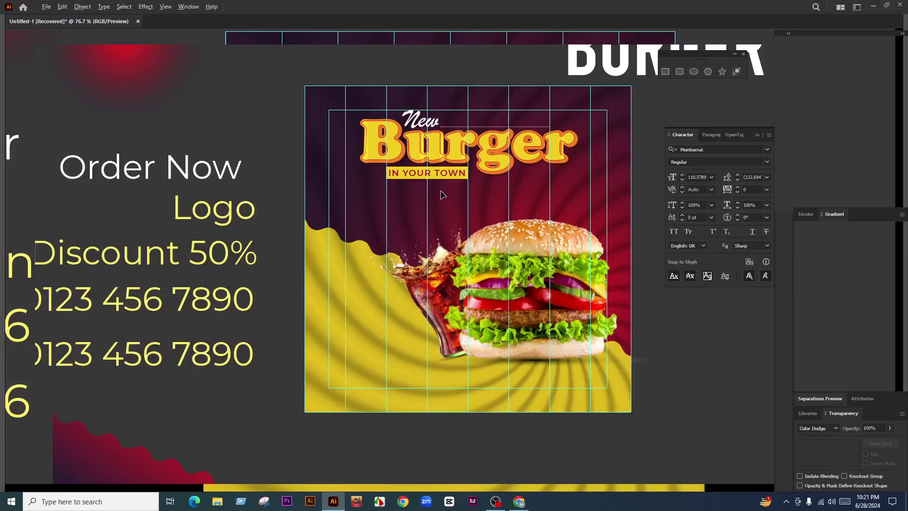
pyautogui.hotkey('ctrl', '0')
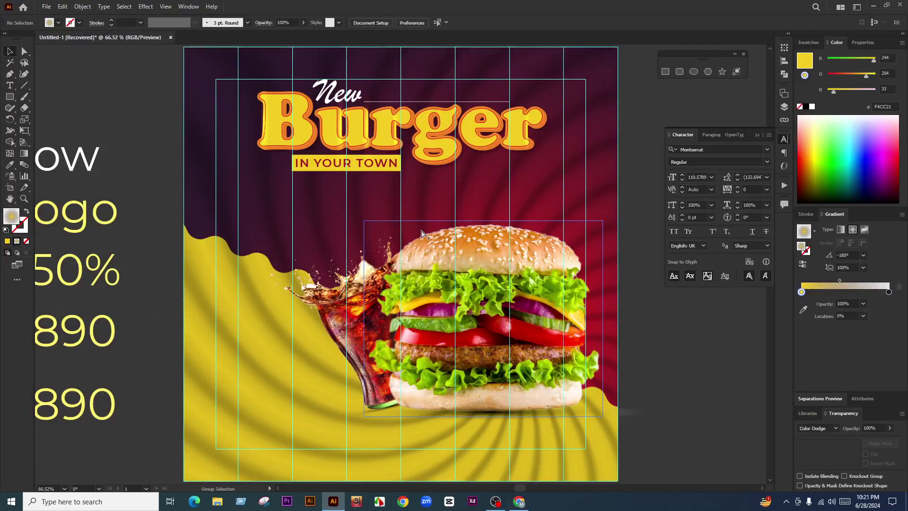
pyautogui.hotkey('ctrl', '-')
pyautogui.hotkey('ctrl', '-')
pyautogui.moveTo(178, 112); pyautogui.dragTo(208, 133)
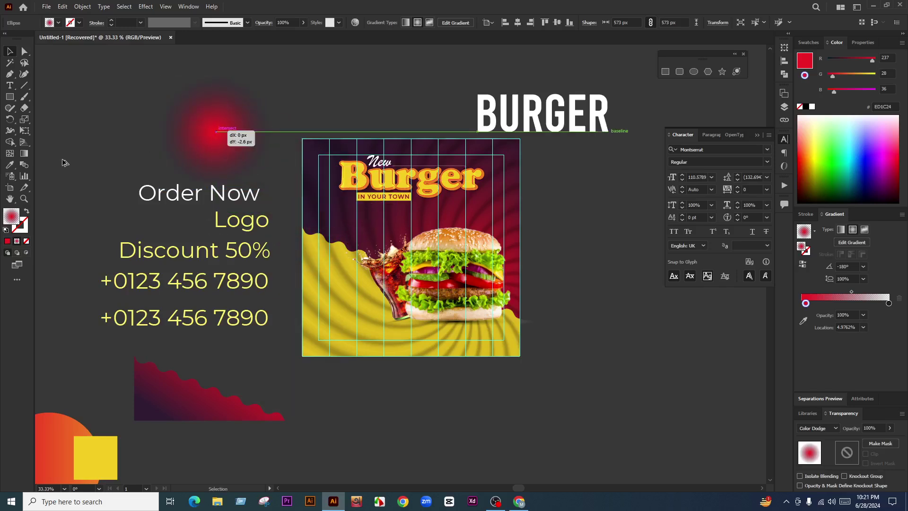
pyautogui.moveTo(62, 160); pyautogui.dragTo(94, 155)
pyautogui.click(804, 321)
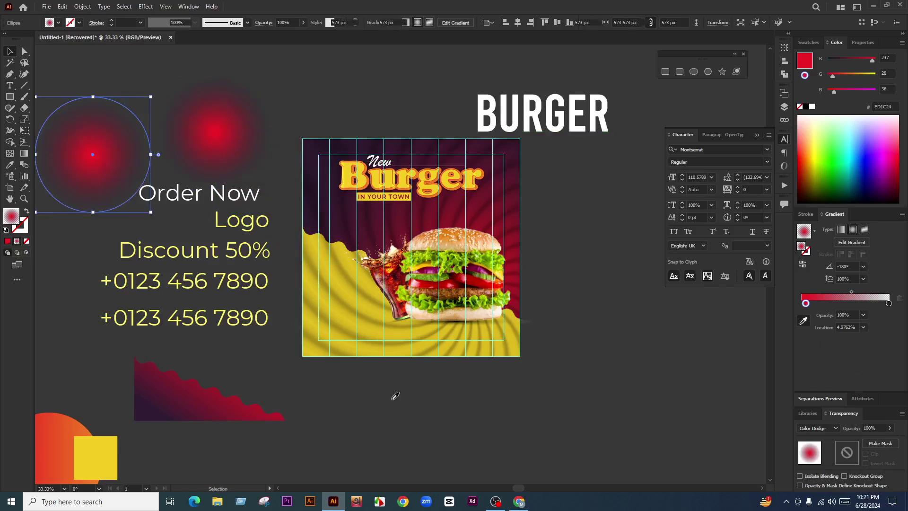
pyautogui.click(93, 449)
# Step: Place the yellow glow over the poster's left edge below the title and set its blending mode to Screen
pyautogui.moveTo(93, 156); pyautogui.dragTo(345, 218)
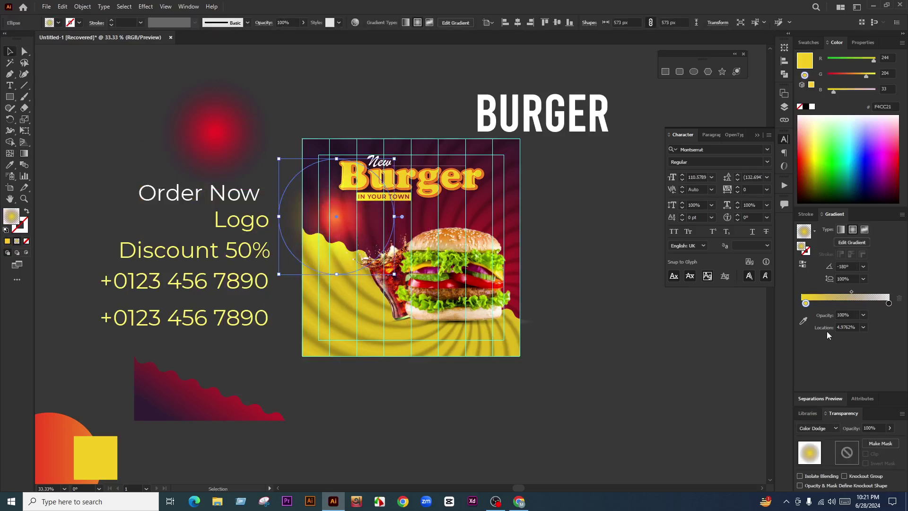
pyautogui.click(808, 430)
pyautogui.click(820, 308)
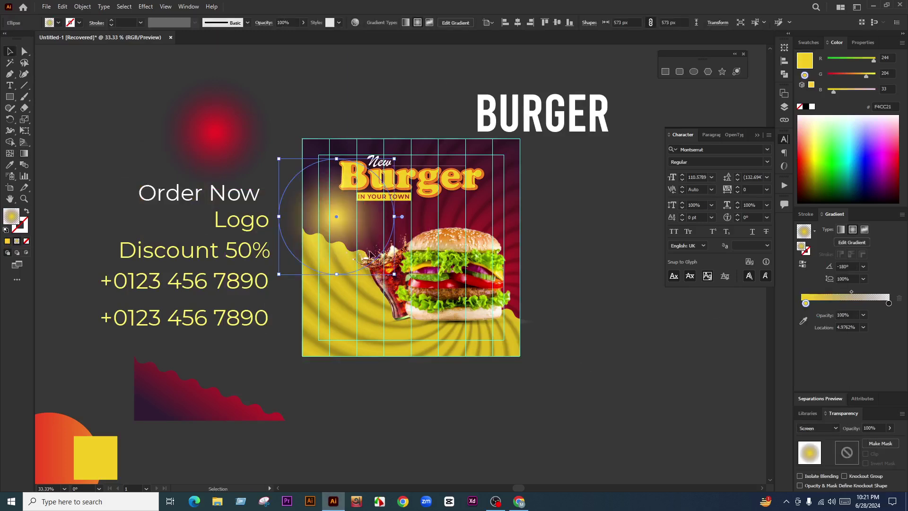
# Step: Recolour the glow copy's inner gradient stop white and place the glow over the poster's left edge
pyautogui.moveTo(373, 244); pyautogui.dragTo(352, 149)
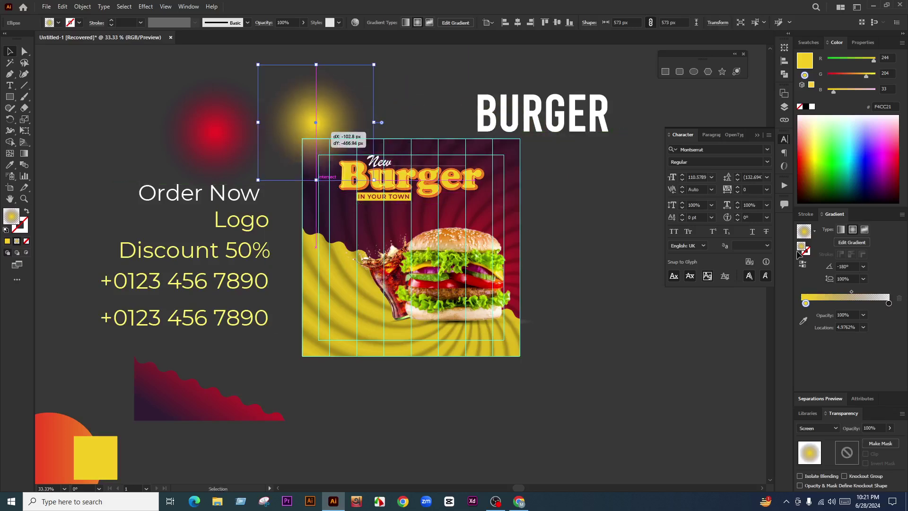
pyautogui.click(803, 321)
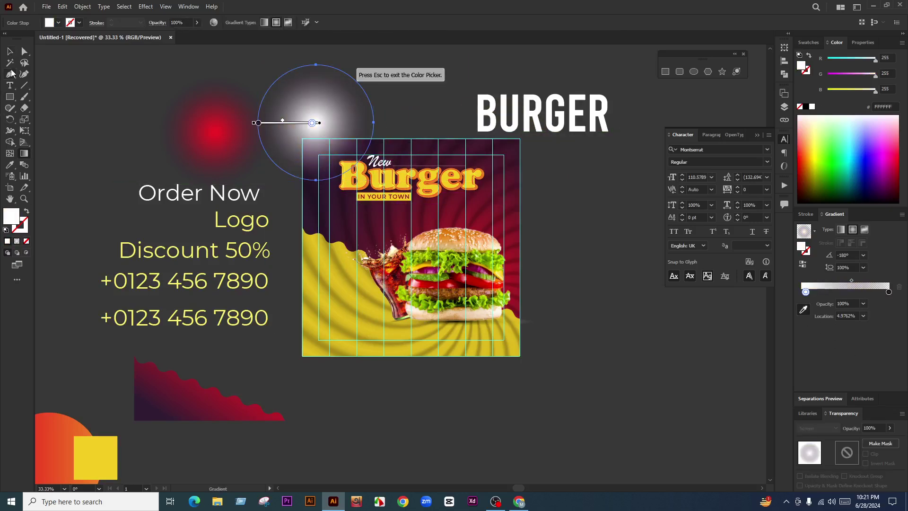
pyautogui.click(9, 51)
pyautogui.moveTo(323, 152); pyautogui.dragTo(326, 233)
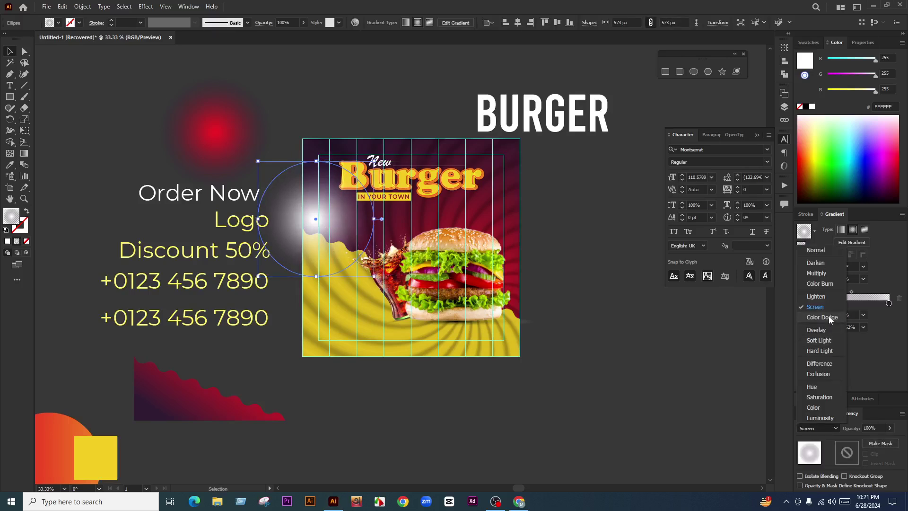
# Step: Set the white glow's blending mode to Color Dodge and move it off the artboard, beyond the red glow
pyautogui.click(829, 316)
pyautogui.moveTo(328, 233)
pyautogui.mouseDown()
pyautogui.moveTo(335, 361)
pyautogui.moveTo(290, 375)
pyautogui.moveTo(67, 84)
pyautogui.mouseUp()
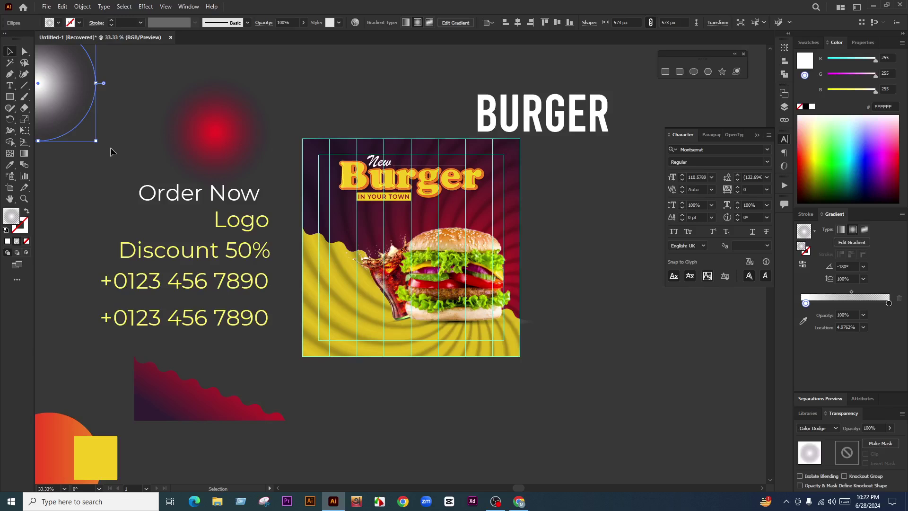
pyautogui.click(112, 151)
# Step: Duplicate the yellow wavy shape in place and fill the copy with the linear White, Black gradient, reversed to start with black
pyautogui.scroll(-2, 549, 266)
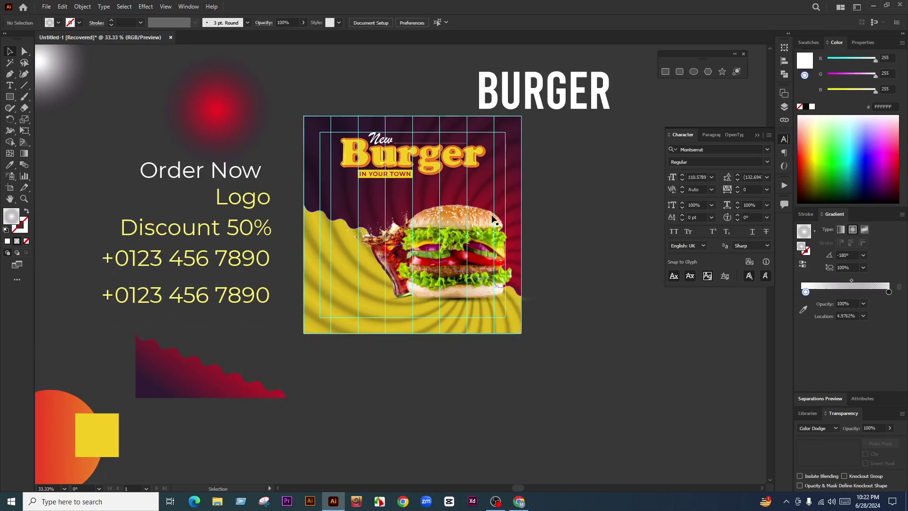
pyautogui.scroll(1, 489, 213)
pyautogui.scroll(-1, 430, 215)
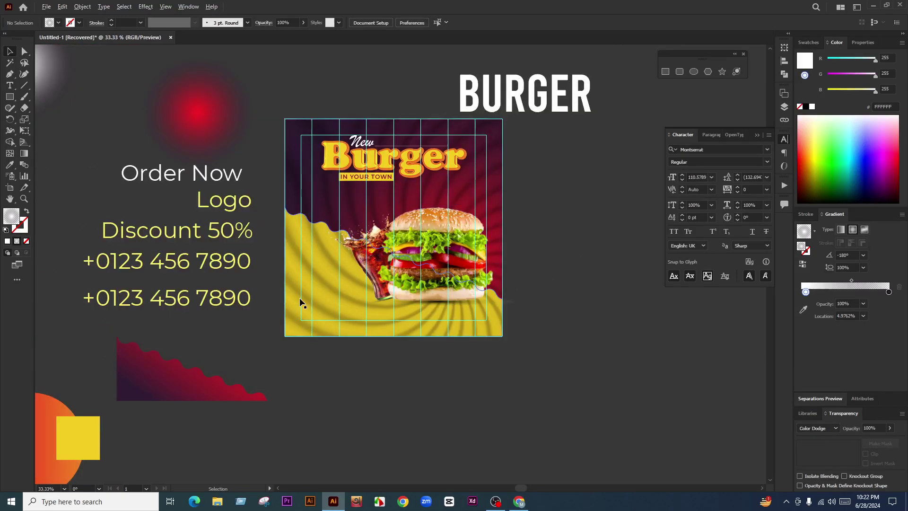
pyautogui.scroll(1, 300, 302)
pyautogui.scroll(-1, 362, 303)
pyautogui.click(344, 325)
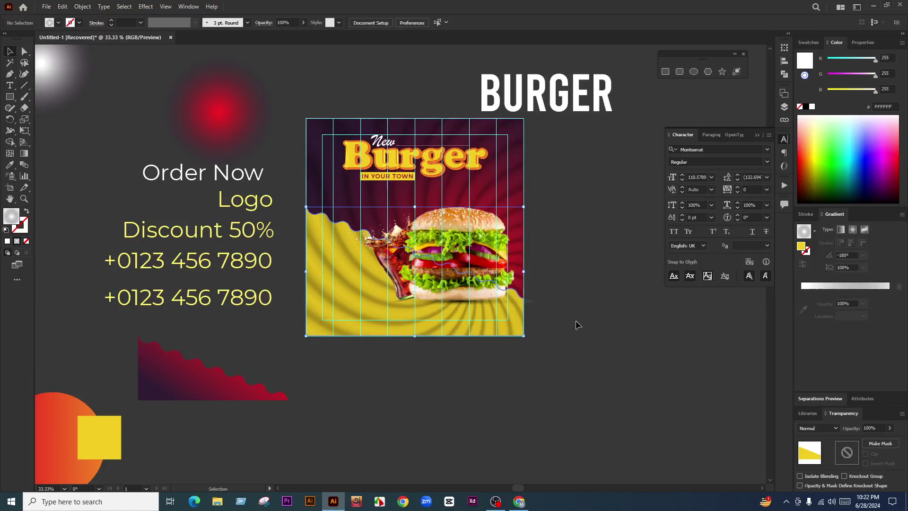
pyautogui.press('a')
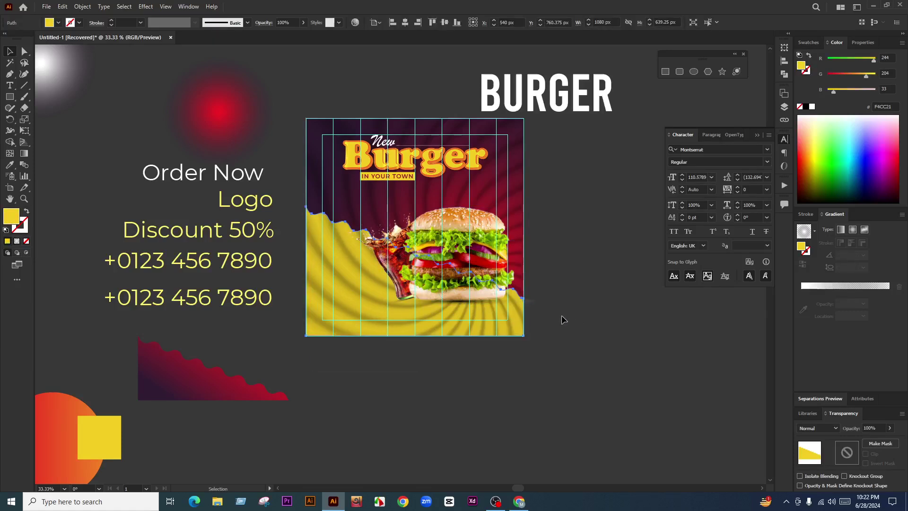
pyautogui.press('v')
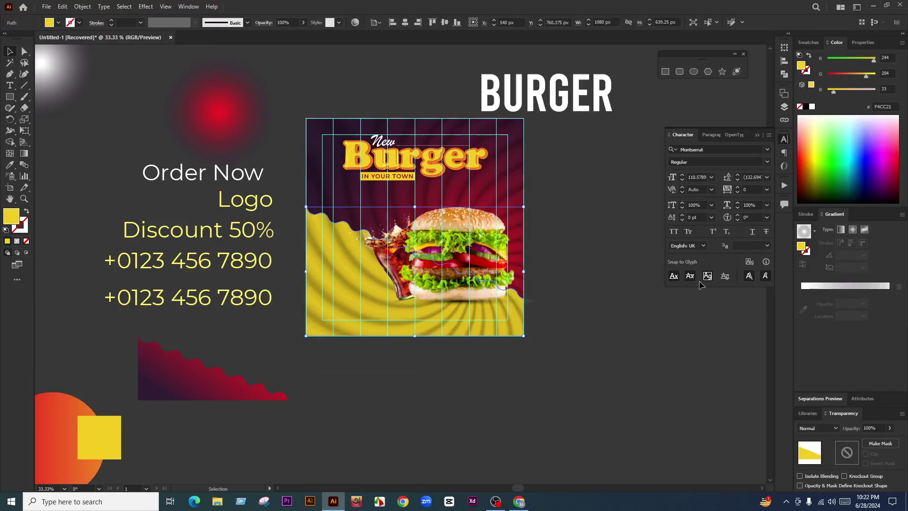
pyautogui.click(814, 231)
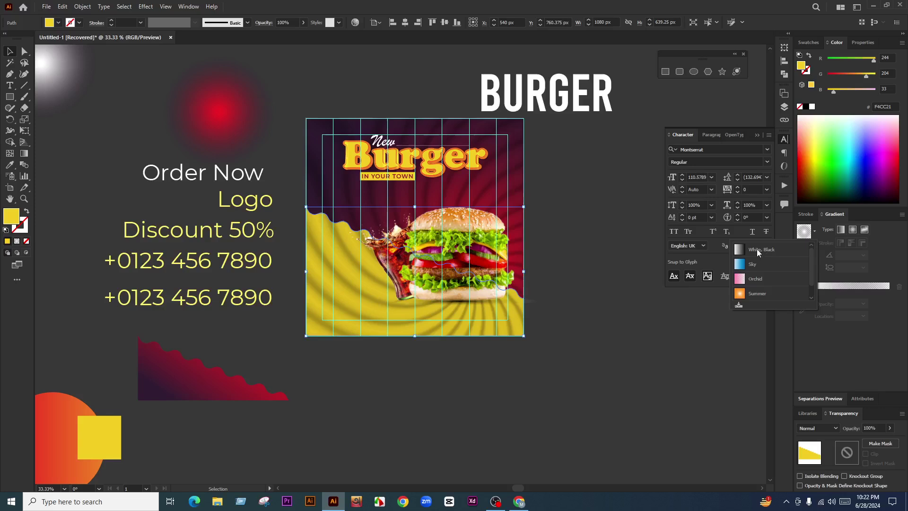
pyautogui.click(754, 253)
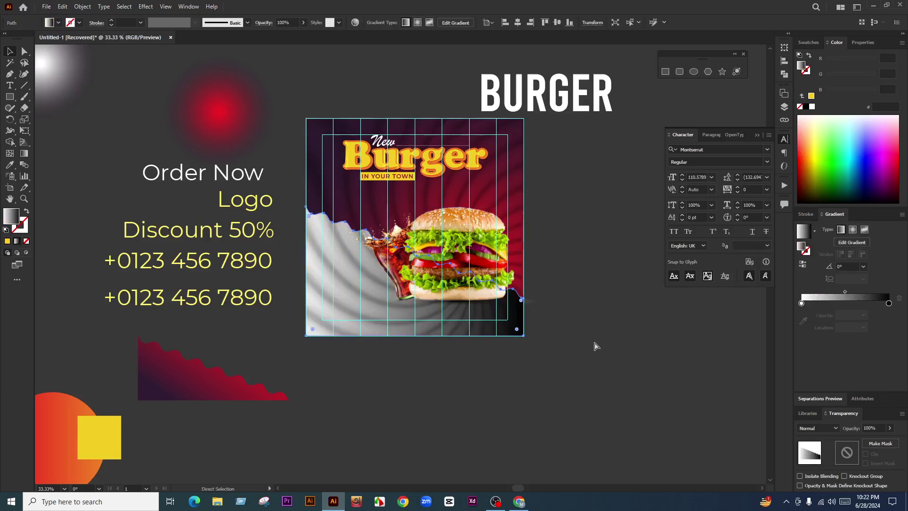
pyautogui.click(803, 264)
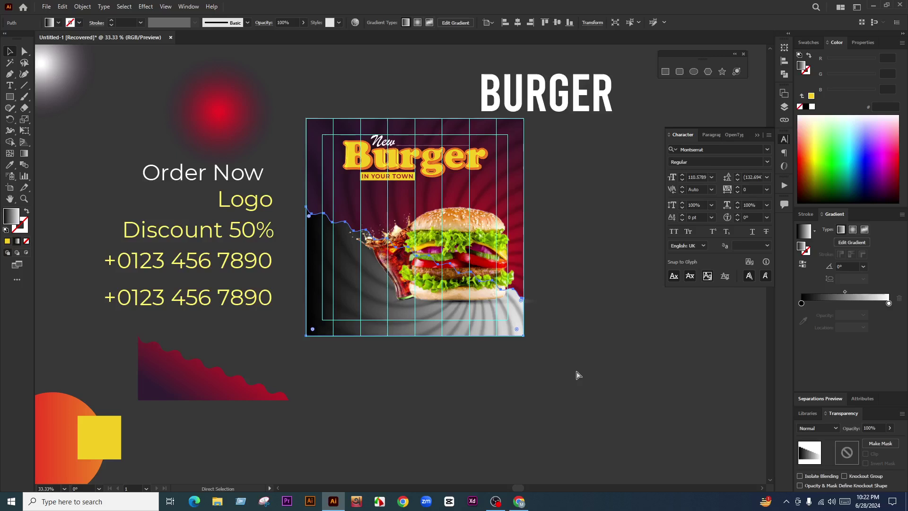
# Step: Run the wavy copy's gradient diagonally at about 43° from the poster's lower-left corner and set its white stop's opacity to 0%
pyautogui.click(24, 153)
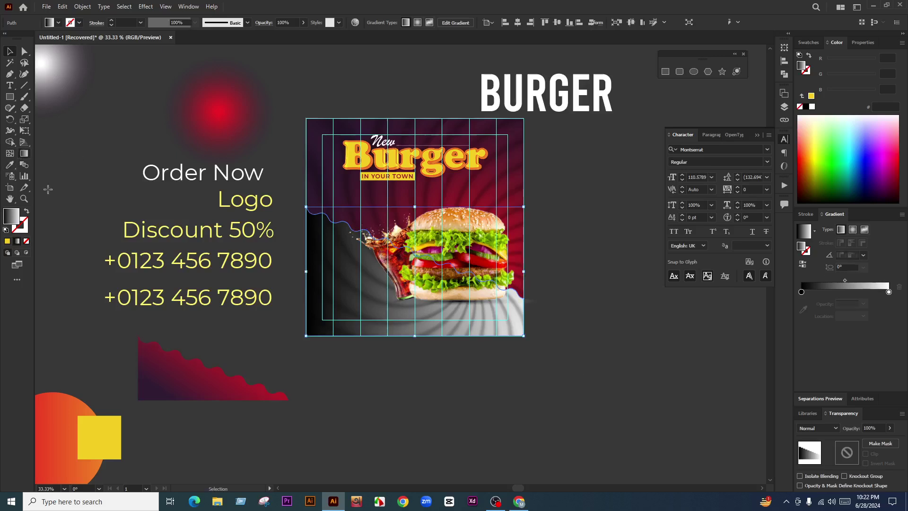
pyautogui.moveTo(304, 344)
pyautogui.mouseDown()
pyautogui.moveTo(365, 300)
pyautogui.moveTo(431, 228)
pyautogui.moveTo(449, 241)
pyautogui.mouseUp()
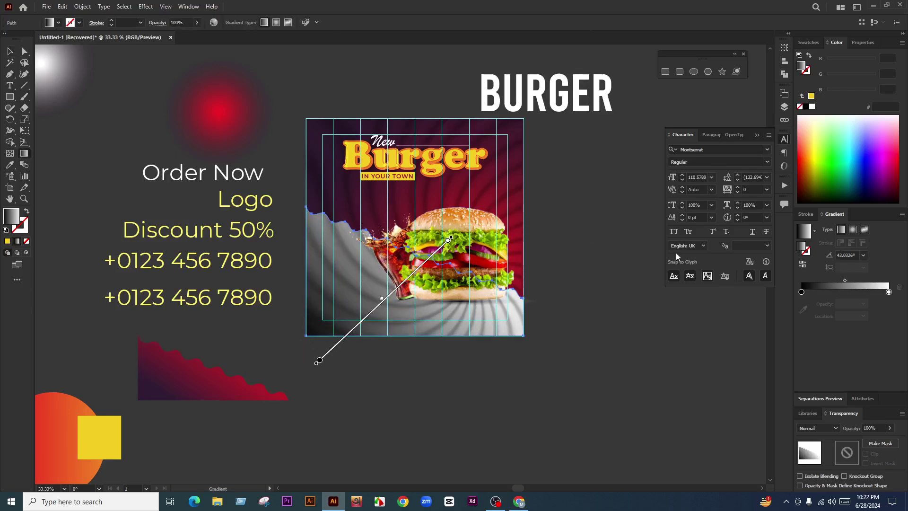
pyautogui.click(889, 292)
pyautogui.click(863, 304)
pyautogui.click(874, 314)
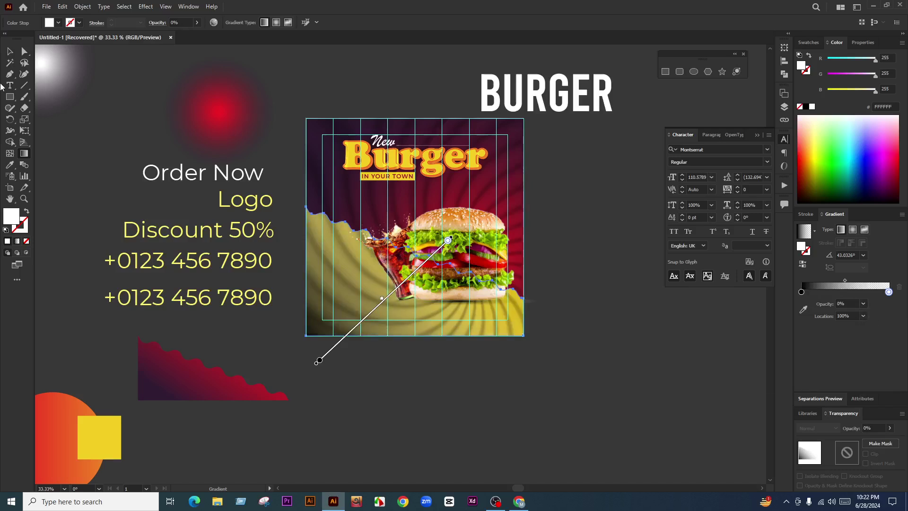
# Step: Set the blending mode of the wavy gradient shape to Multiply
pyautogui.click(9, 52)
pyautogui.click(818, 428)
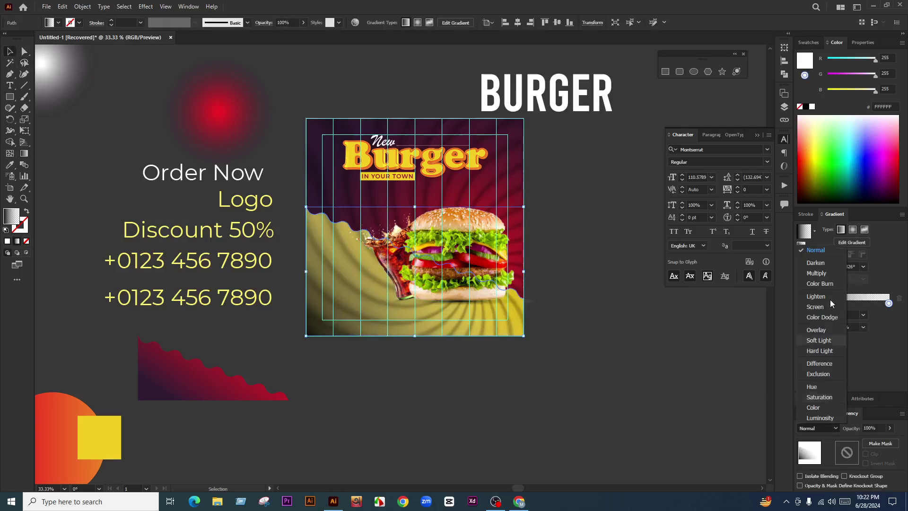
pyautogui.click(825, 274)
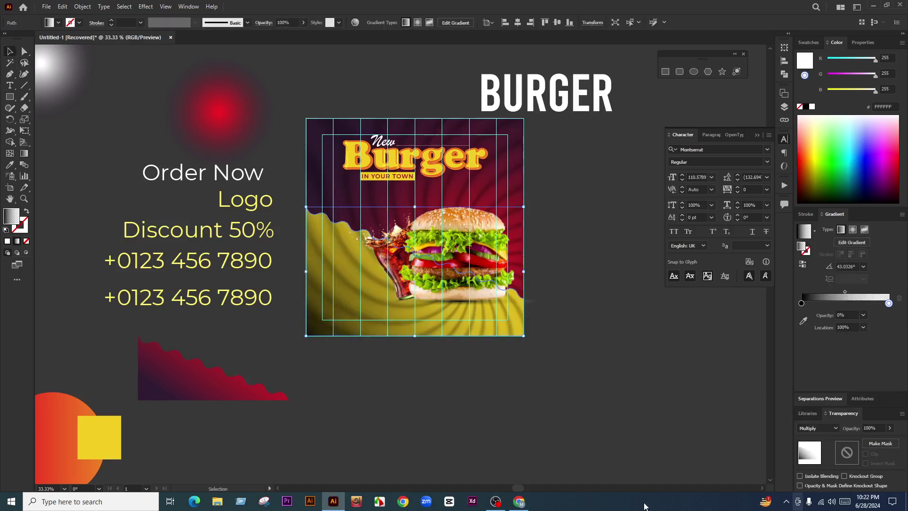
# Step: Shorten the fade of the wavy shape's gradient by moving its transparent white stop to about 79%
pyautogui.click(24, 153)
pyautogui.moveTo(317, 360)
pyautogui.mouseDown()
pyautogui.moveTo(361, 325)
pyautogui.moveTo(318, 362)
pyautogui.mouseUp()
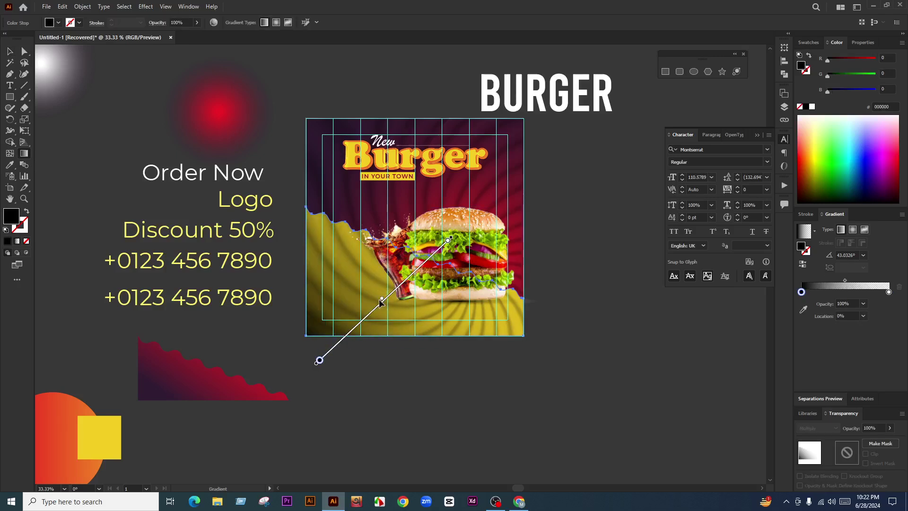
pyautogui.moveTo(382, 303)
pyautogui.mouseDown()
pyautogui.moveTo(465, 267)
pyautogui.moveTo(380, 300)
pyautogui.mouseUp()
pyautogui.moveTo(450, 247); pyautogui.dragTo(421, 265)
pyautogui.moveTo(368, 314); pyautogui.dragTo(386, 304)
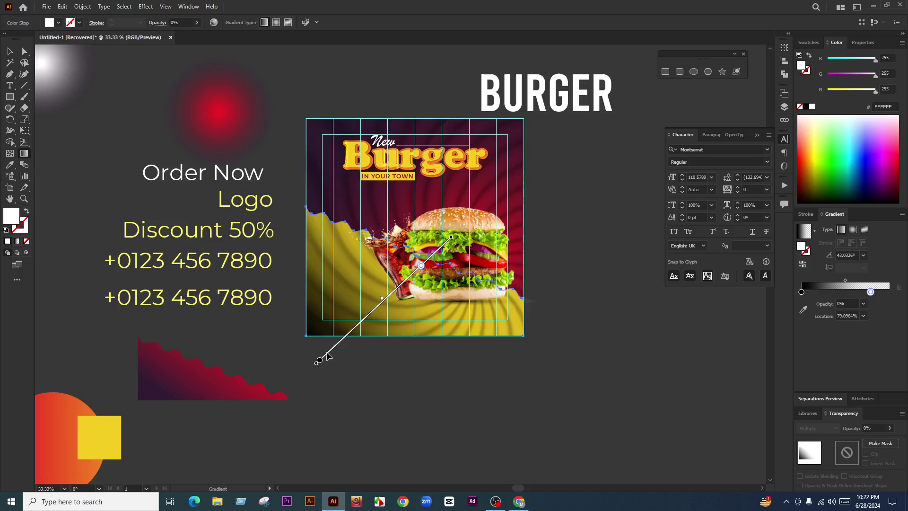
# Step: Redraw the wavy shape's shadow gradient in several directions, ending at about 62.7° from below the poster up across the burger
pyautogui.moveTo(318, 360)
pyautogui.mouseDown()
pyautogui.moveTo(296, 370)
pyautogui.moveTo(313, 344)
pyautogui.moveTo(316, 350)
pyautogui.mouseUp()
pyautogui.moveTo(454, 238)
pyautogui.mouseDown()
pyautogui.moveTo(371, 197)
pyautogui.moveTo(347, 192)
pyautogui.moveTo(335, 204)
pyautogui.moveTo(341, 213)
pyautogui.mouseUp()
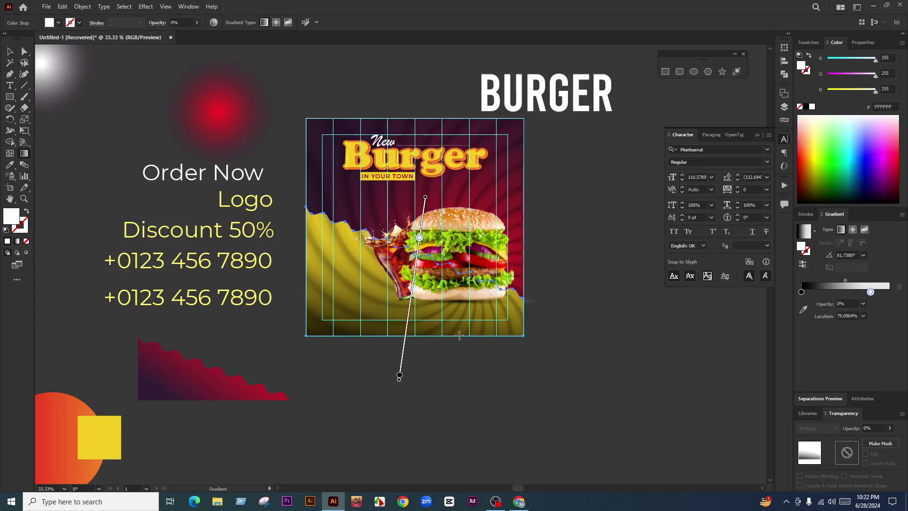
pyautogui.scroll(-1, 459, 334)
pyautogui.scroll(-1, 444, 331)
pyautogui.moveTo(414, 318); pyautogui.dragTo(403, 128)
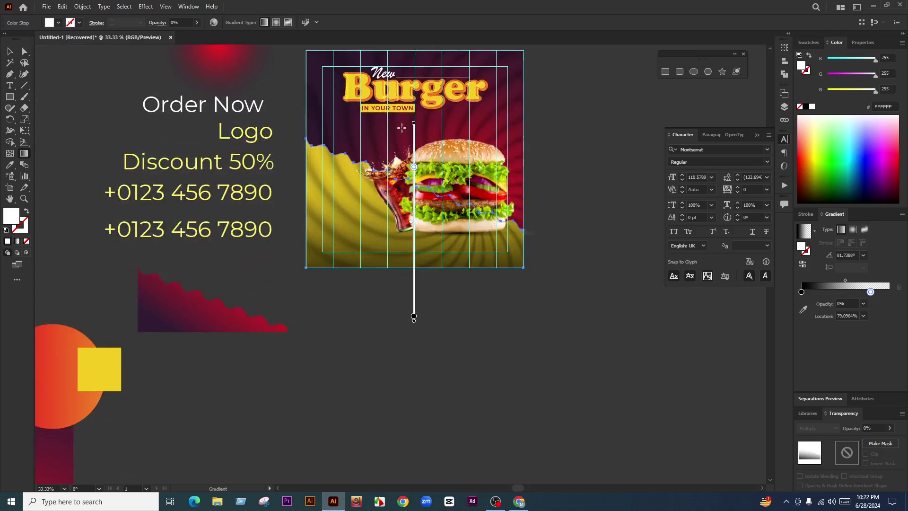
pyautogui.moveTo(398, 294)
pyautogui.mouseDown()
pyautogui.moveTo(381, 122)
pyautogui.moveTo(386, 167)
pyautogui.mouseUp()
pyautogui.moveTo(285, 277); pyautogui.dragTo(447, 144)
pyautogui.moveTo(326, 304); pyautogui.dragTo(420, 227)
pyautogui.moveTo(385, 256)
pyautogui.mouseDown()
pyautogui.moveTo(446, 105)
pyautogui.moveTo(429, 104)
pyautogui.mouseUp()
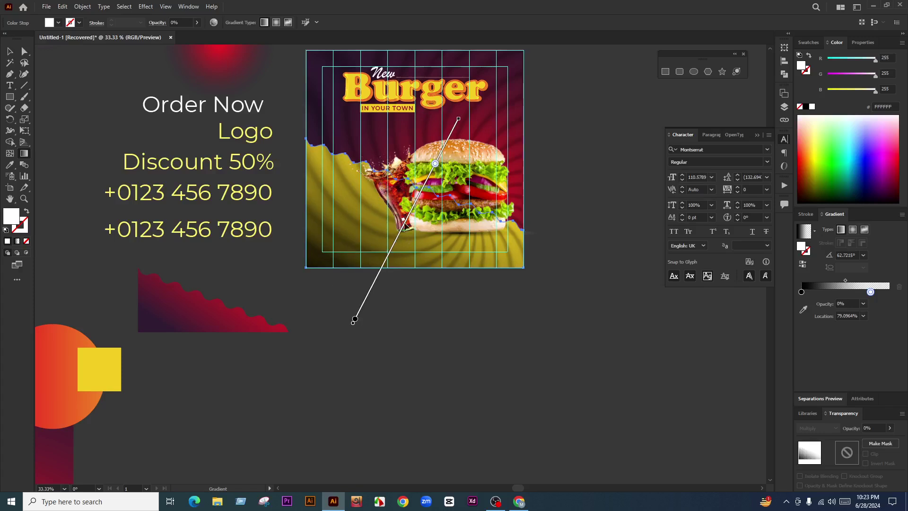
pyautogui.press('v')
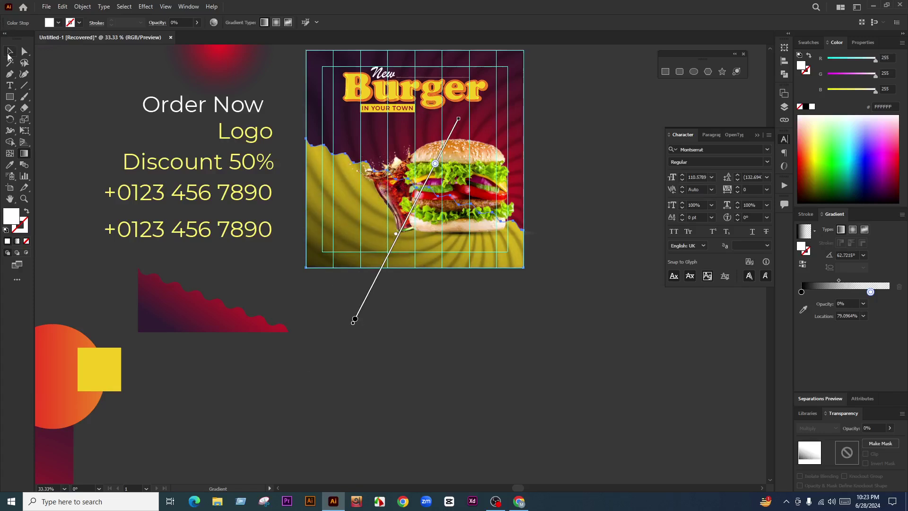
pyautogui.click(421, 394)
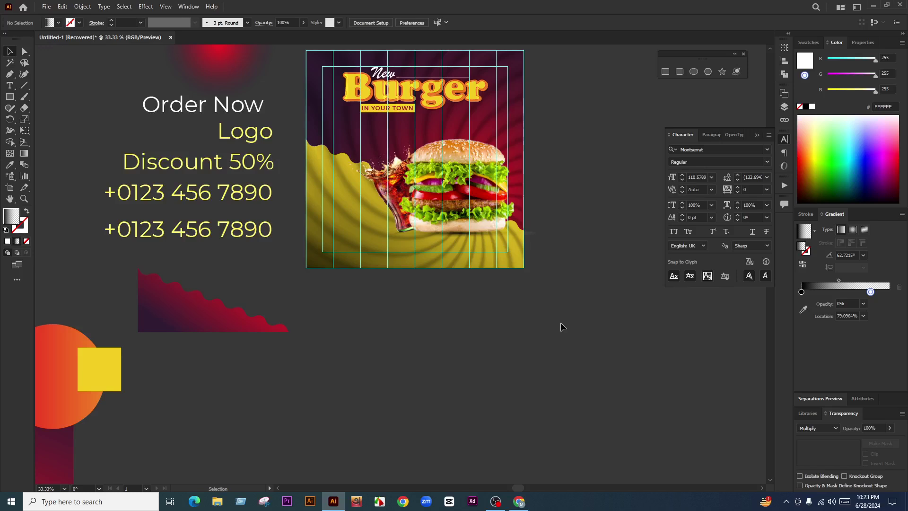
# Step: Move the Logo text from the prepared texts to the empty area just past the artboard's right edge
pyautogui.scroll(1, 604, 392)
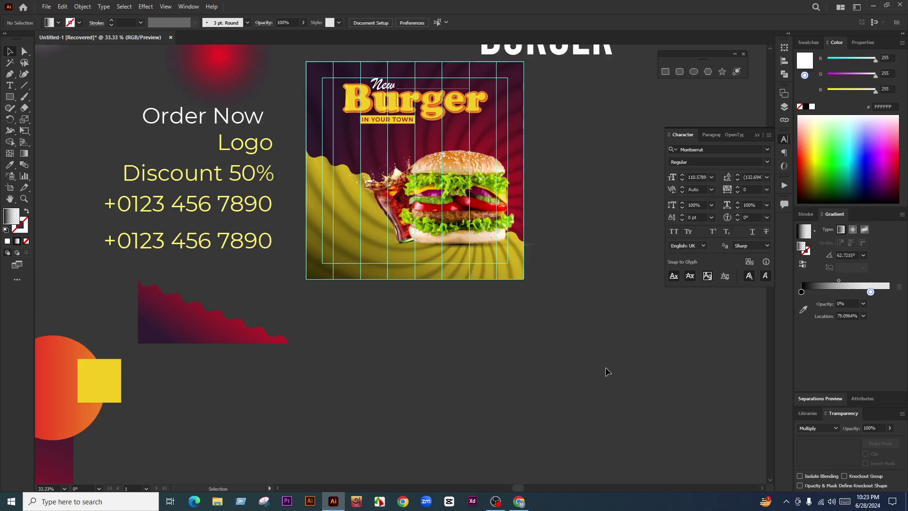
pyautogui.scroll(2, 621, 375)
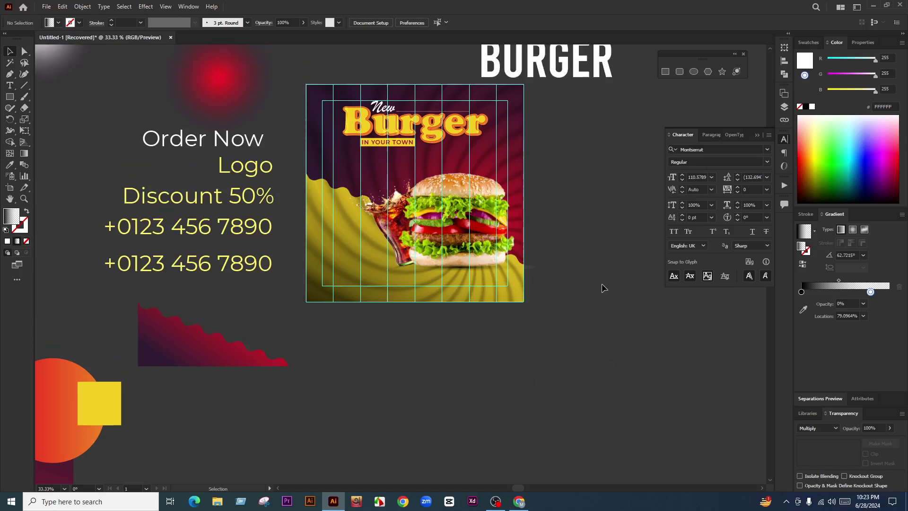
pyautogui.scroll(1, 564, 280)
pyautogui.scroll(-2, 565, 280)
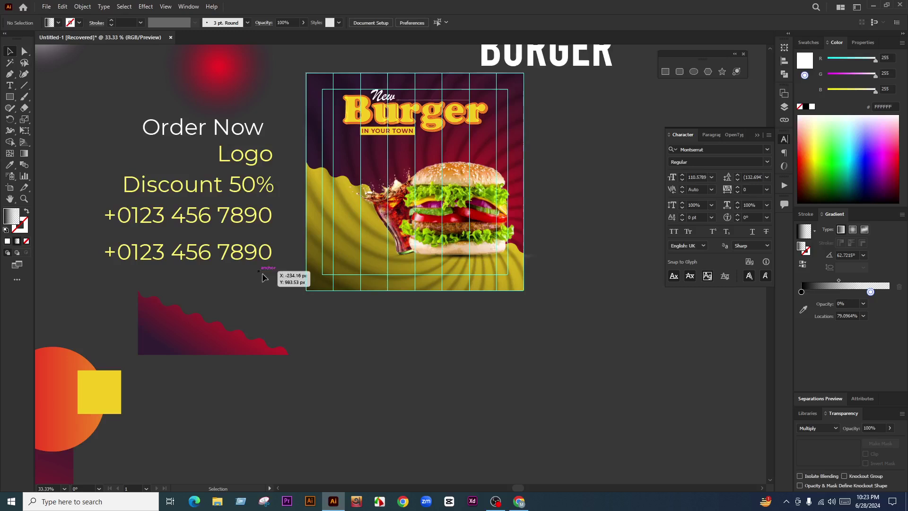
pyautogui.moveTo(250, 164); pyautogui.dragTo(572, 160)
pyautogui.scroll(2, 503, 122)
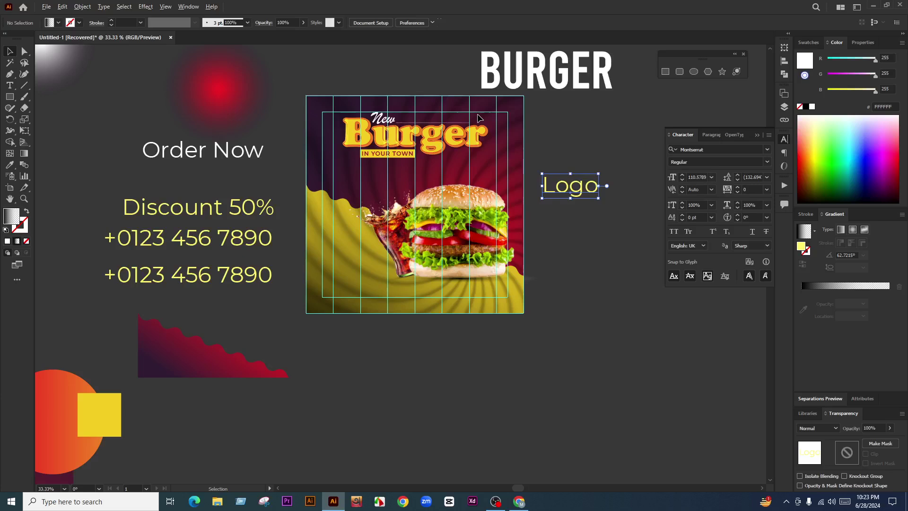
pyautogui.scroll(2, 457, 170)
pyautogui.scroll(1, 478, 175)
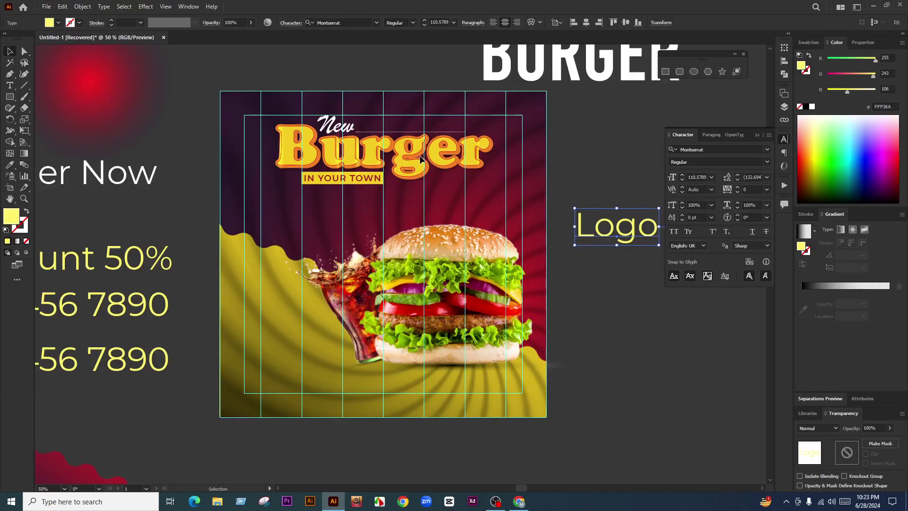
# Step: Place the prepared Order Now text over the poster's lower-left yellow area and scale it down to about 48 pt
pyautogui.click(478, 175)
pyautogui.scroll(-2, 492, 165)
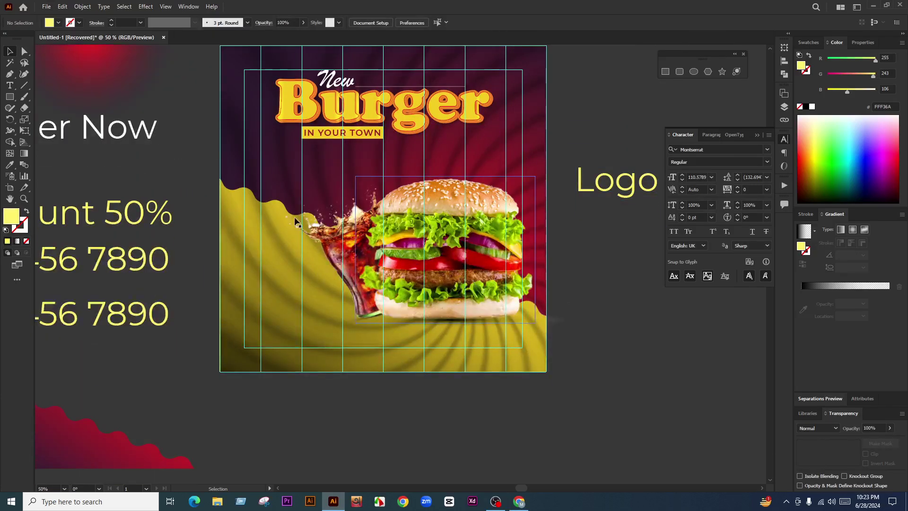
pyautogui.scroll(-1, 294, 214)
pyautogui.moveTo(156, 171); pyautogui.dragTo(327, 313)
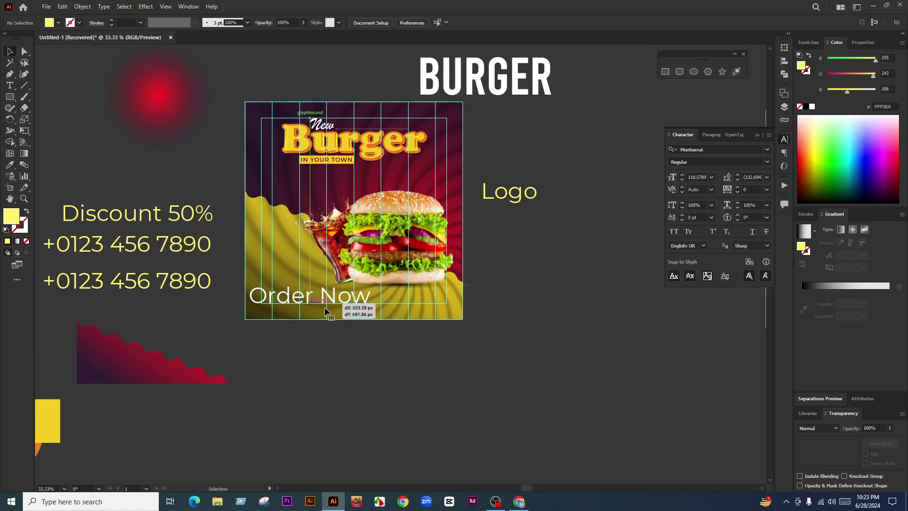
pyautogui.scroll(1, 328, 314)
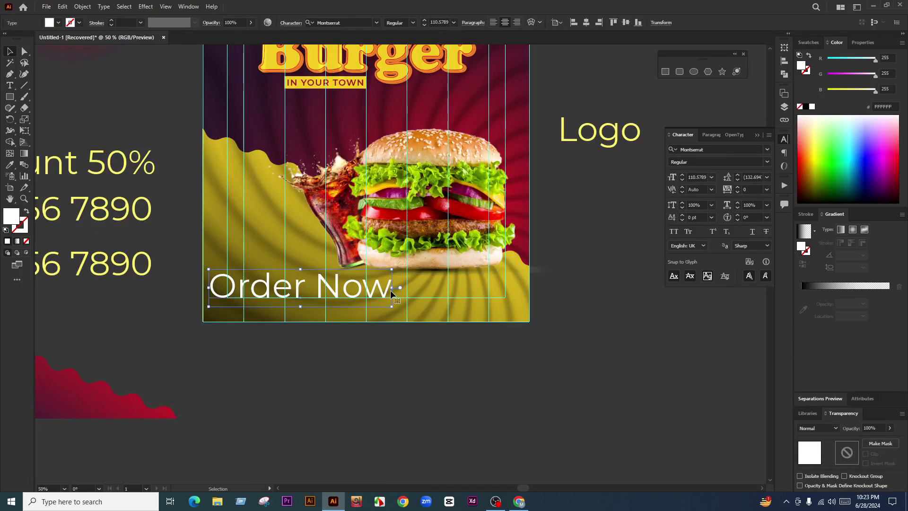
pyautogui.moveTo(392, 306); pyautogui.dragTo(287, 302)
pyautogui.scroll(2, 265, 296)
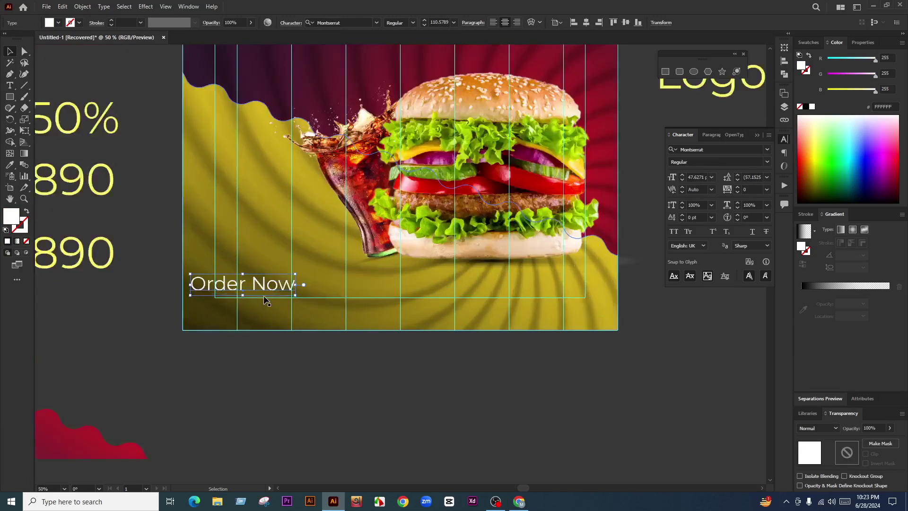
pyautogui.moveTo(233, 288); pyautogui.dragTo(280, 254)
# Step: Set the Order Now text's font size to 39 pt and left-align its paragraph
pyautogui.click(437, 22)
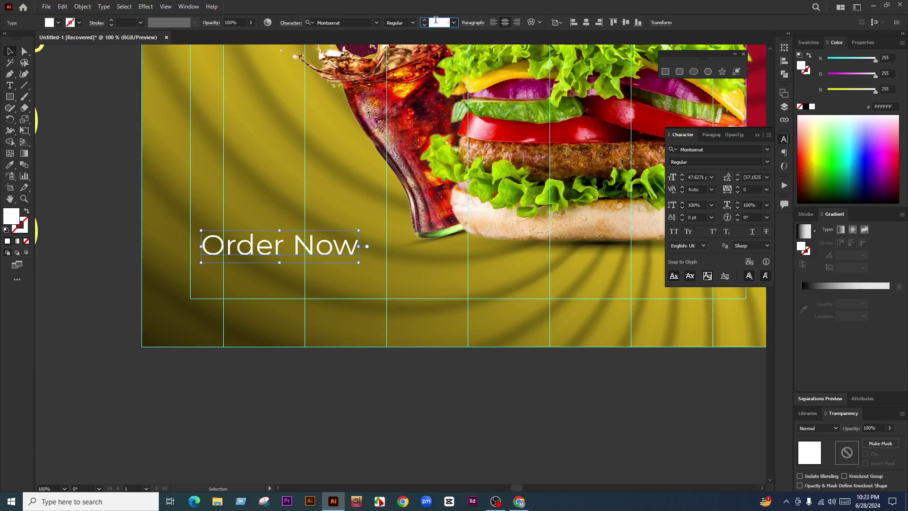
pyautogui.write('39')
pyautogui.press('Return')
pyautogui.scroll(1, 242, 250)
pyautogui.click(493, 22)
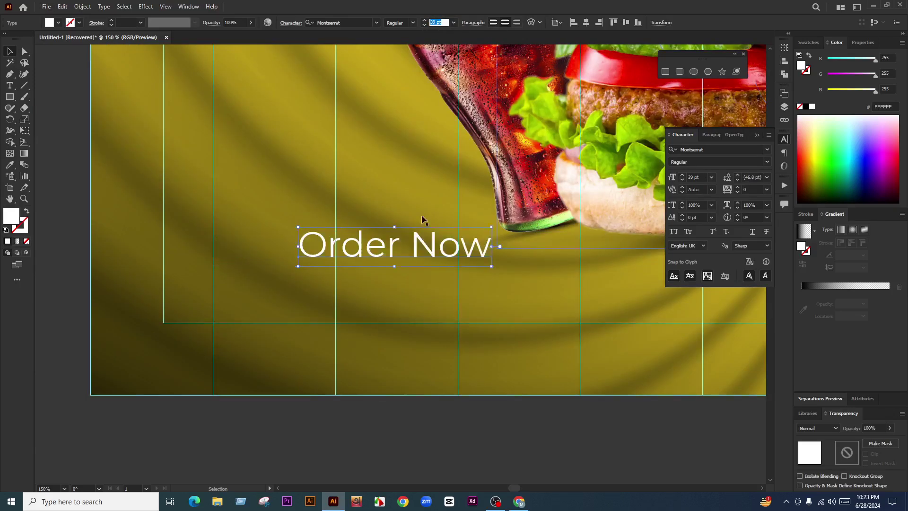
# Step: Move the Order Now text so that its first letter starts at the poster's left margin guide
pyautogui.moveTo(382, 246); pyautogui.dragTo(239, 218)
pyautogui.scroll(5, 144, 231)
pyautogui.scroll(-5, 144, 232)
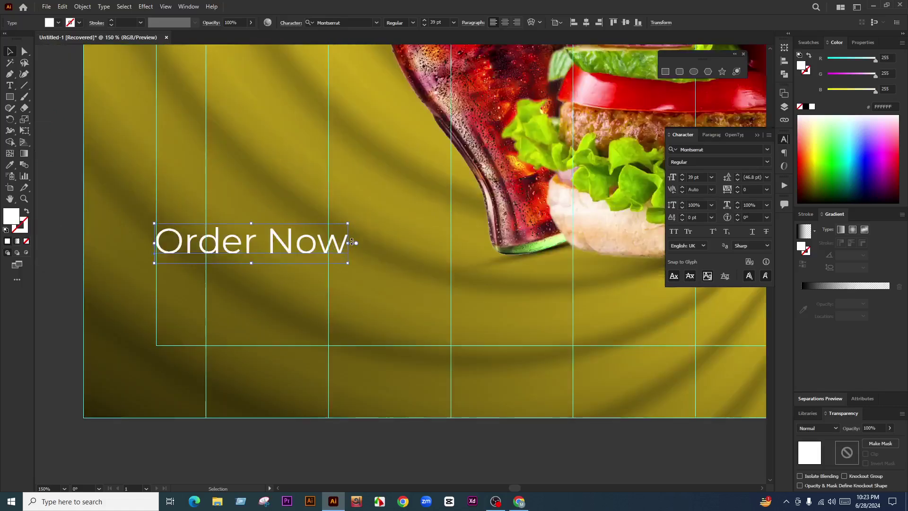
# Step: Shrink the Order Now text to end at the second column guide, set it to 35 pt, and check the O against the margin guide
pyautogui.moveTo(349, 243); pyautogui.dragTo(329, 244)
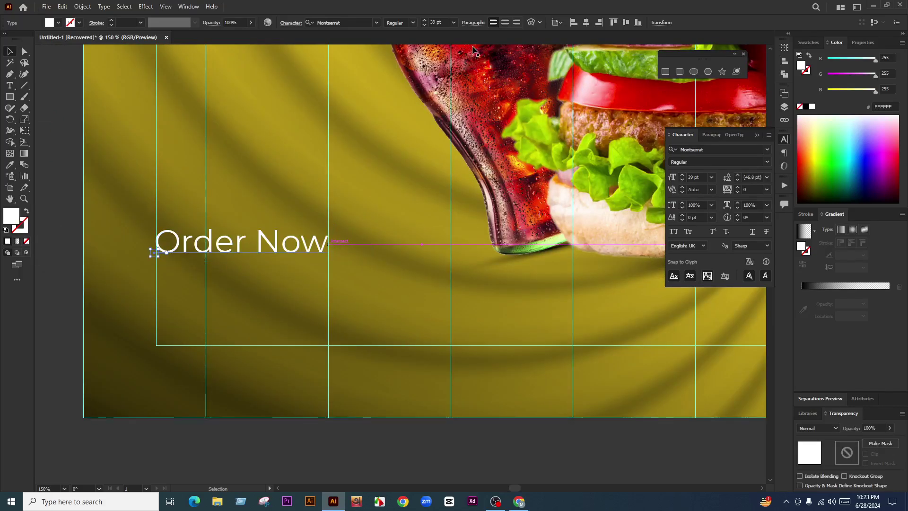
pyautogui.click(444, 20)
pyautogui.write('35')
pyautogui.press('Return')
pyautogui.scroll(2, 156, 241)
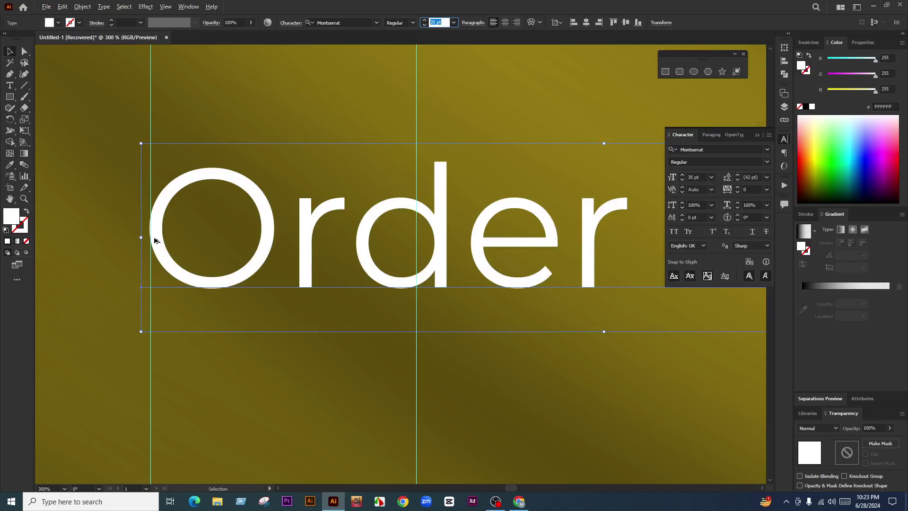
pyautogui.scroll(6, 156, 240)
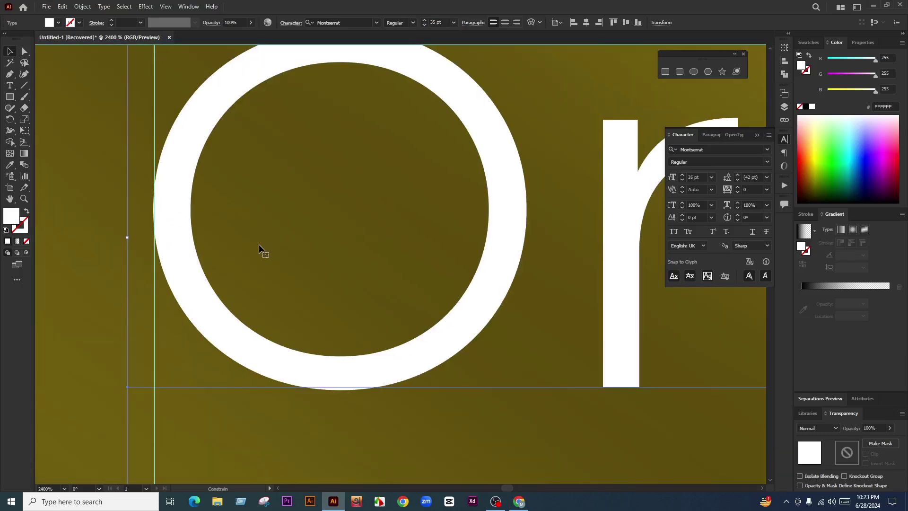
pyautogui.scroll(3, 163, 237)
pyautogui.scroll(-3, 224, 245)
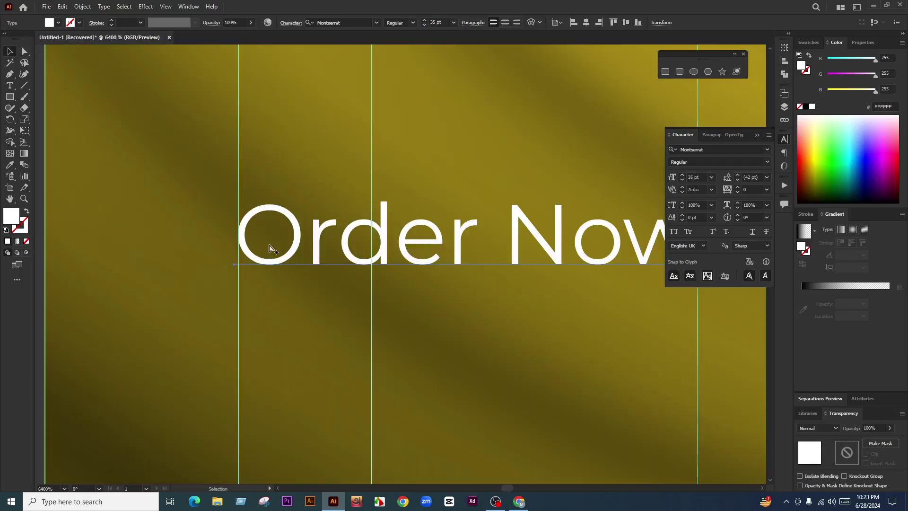
# Step: Place a copy of the phone number text below "Order Now" on the flyer and set its weight to SemiBold
pyautogui.scroll(-10, 274, 250)
pyautogui.moveTo(205, 247); pyautogui.dragTo(441, 264)
pyautogui.scroll(1, 441, 264)
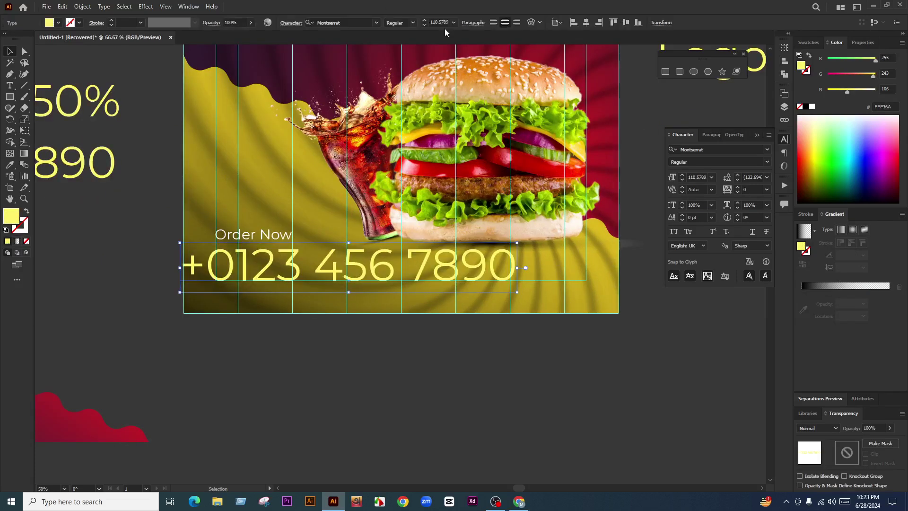
pyautogui.click(410, 23)
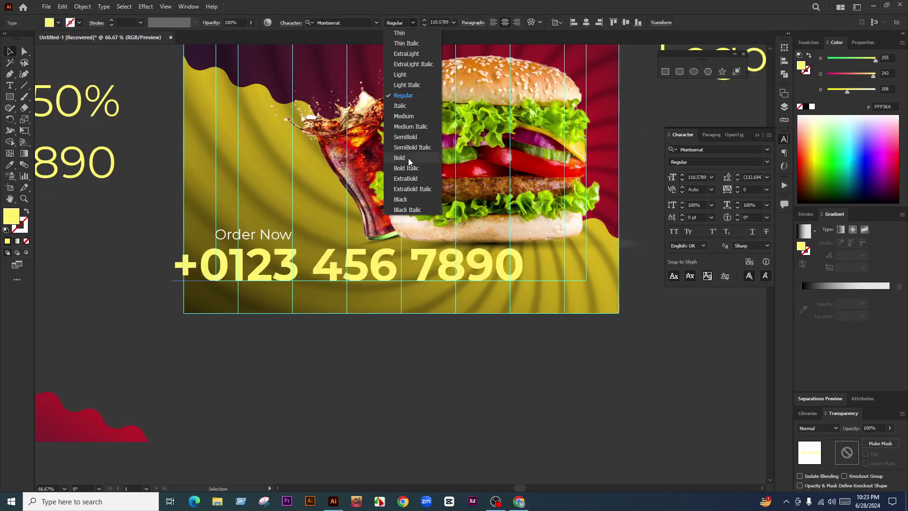
pyautogui.click(405, 137)
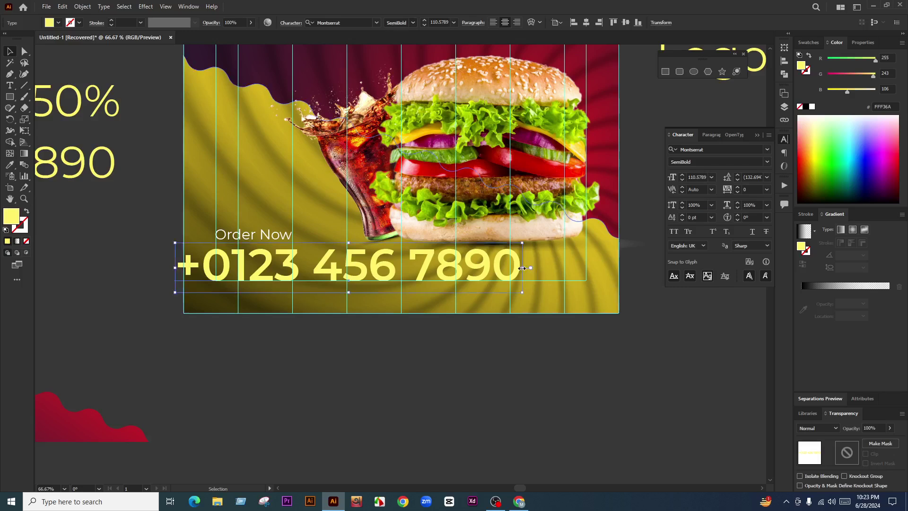
# Step: Scale the phone number text down to about 45 pt and position it directly under "Order Now"
pyautogui.moveTo(393, 294); pyautogui.dragTo(316, 299)
pyautogui.scroll(2, 267, 265)
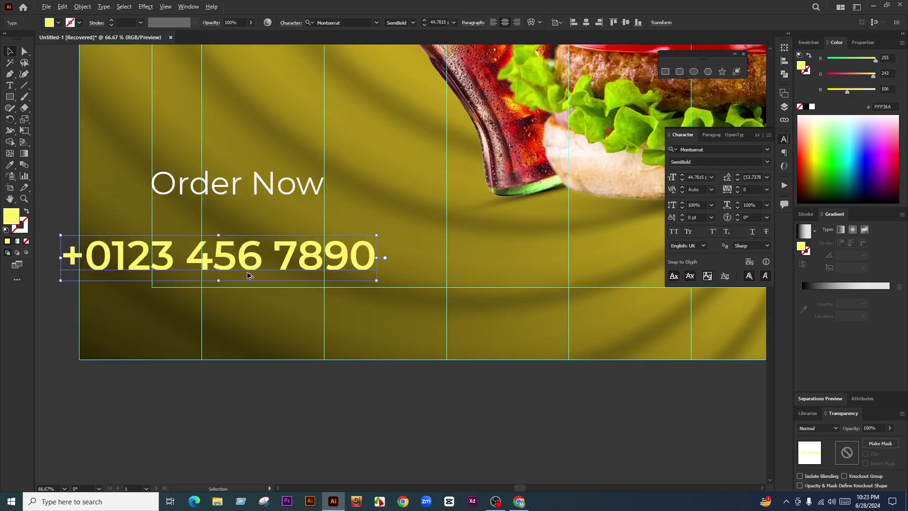
pyautogui.moveTo(238, 264); pyautogui.dragTo(314, 237)
pyautogui.scroll(-2, 314, 237)
pyautogui.click(301, 313)
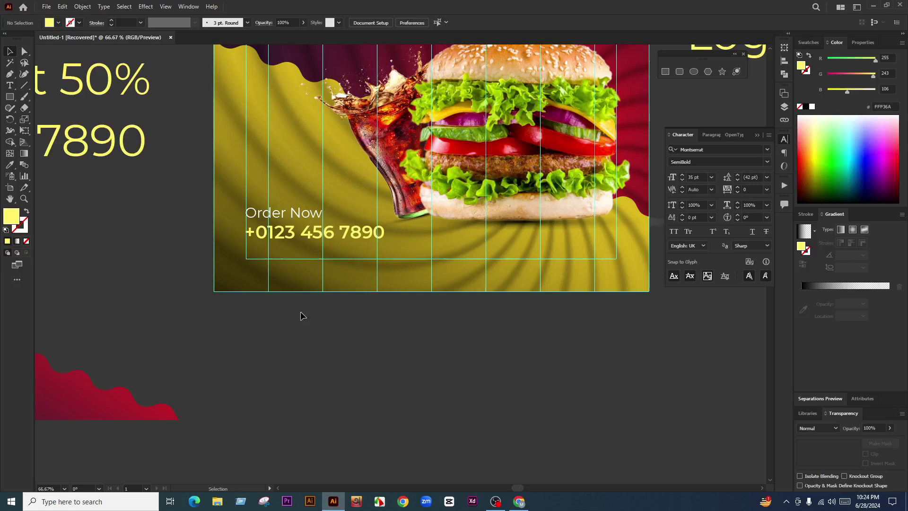
# Step: Fine-align the phone number's plus sign with the left margin guide
pyautogui.scroll(2, 314, 246)
pyautogui.scroll(10, 182, 232)
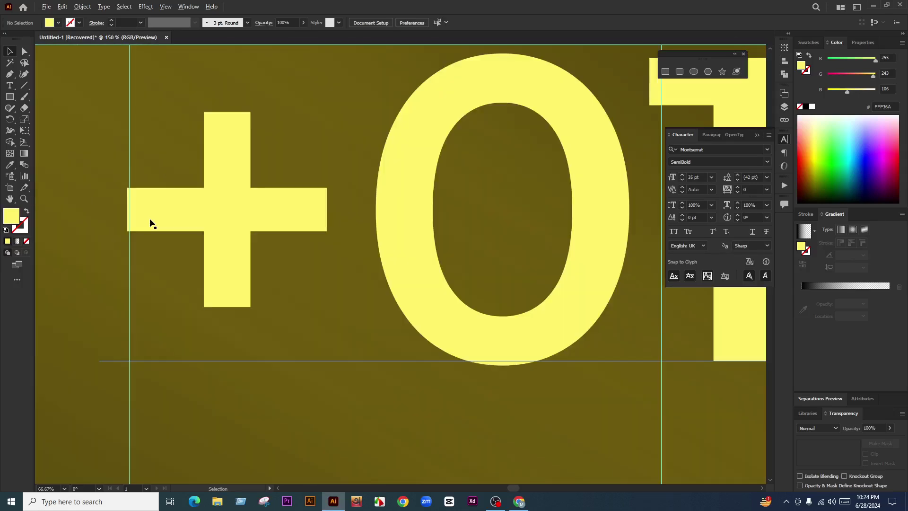
pyautogui.moveTo(158, 211); pyautogui.dragTo(159, 214)
pyautogui.scroll(-10, 159, 214)
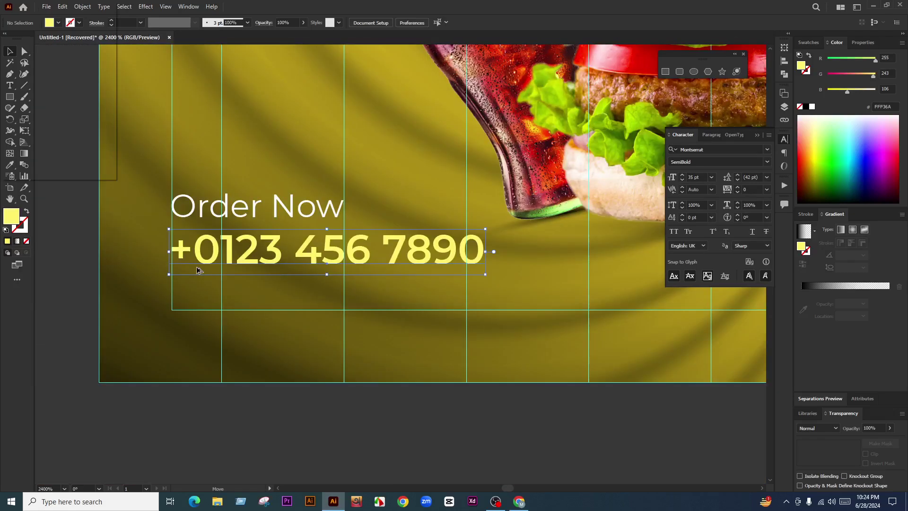
# Step: Change the phone number text's fill to white (FFFFFF)
pyautogui.scroll(-5, 236, 294)
pyautogui.scroll(2, 235, 284)
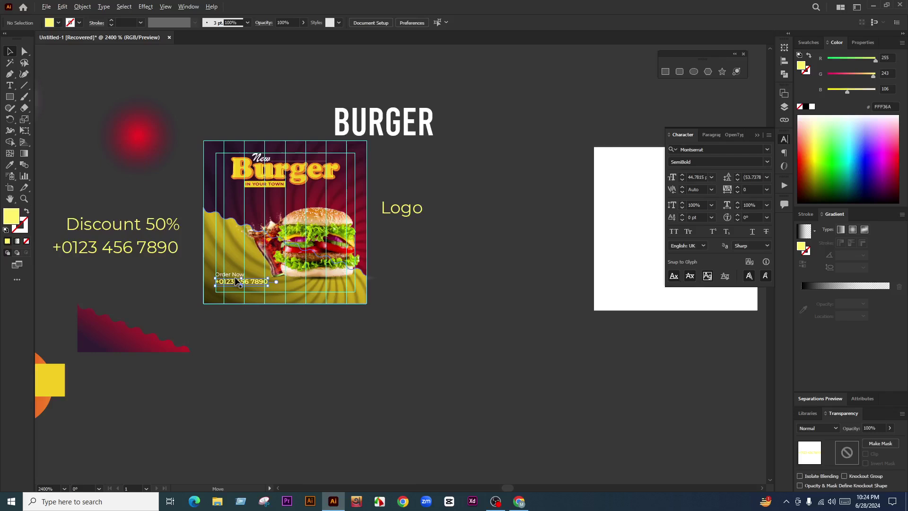
pyautogui.scroll(3, 235, 281)
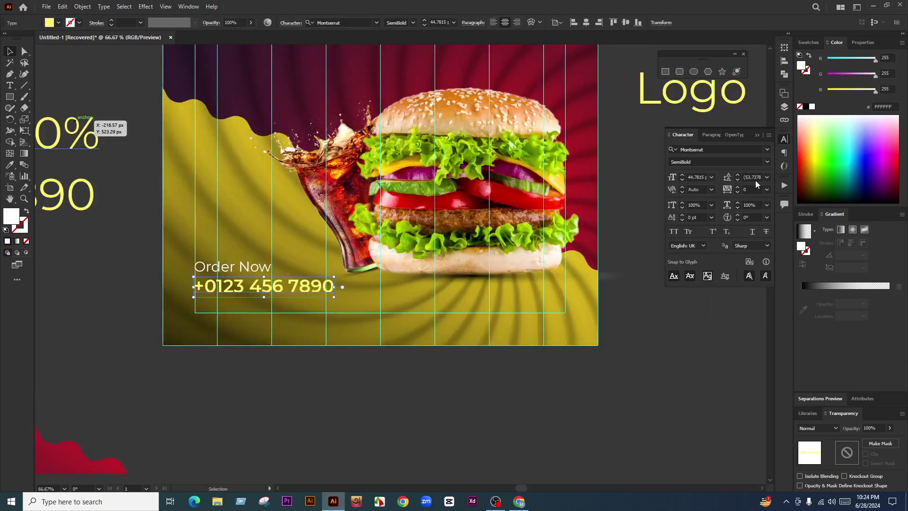
pyautogui.click(241, 300)
pyautogui.scroll(2, 240, 299)
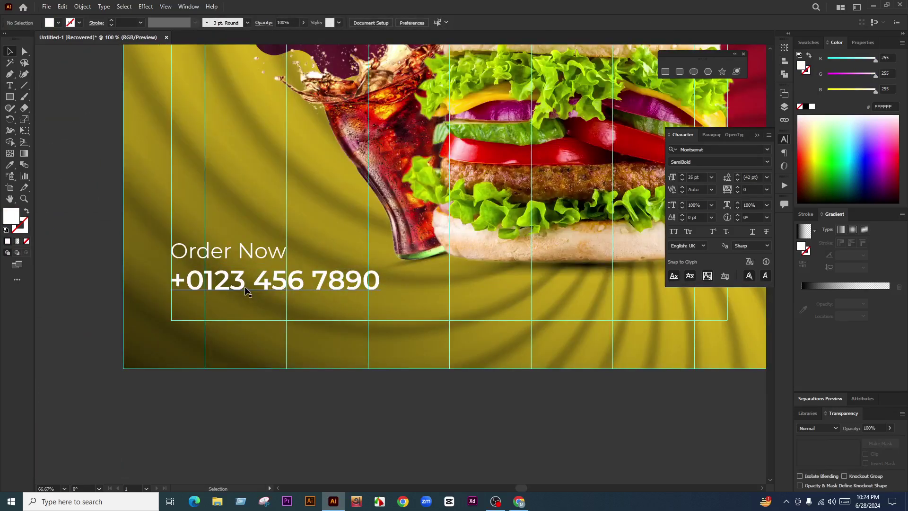
# Step: Try colouring the phone number text dark red, sampled from the wavy gradient shape outside the artboard
pyautogui.click(246, 291)
pyautogui.scroll(-2, 246, 291)
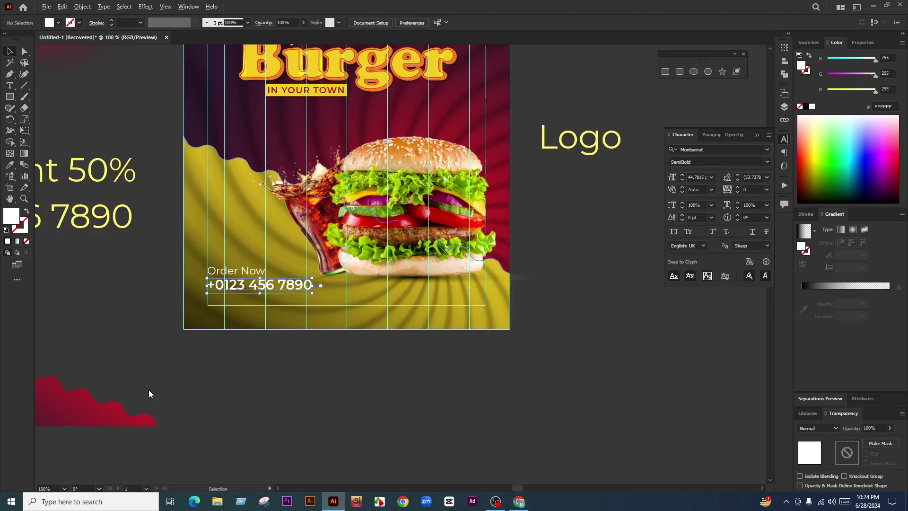
pyautogui.press('i')
pyautogui.click(140, 416)
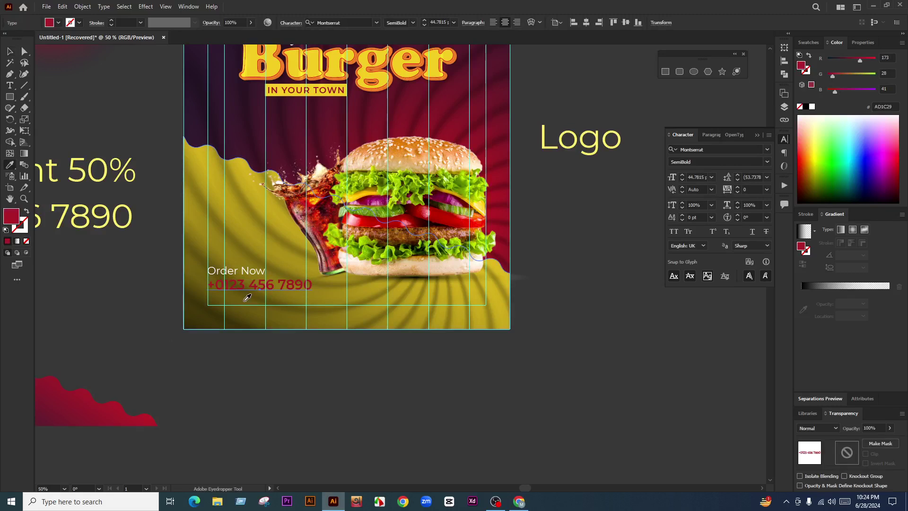
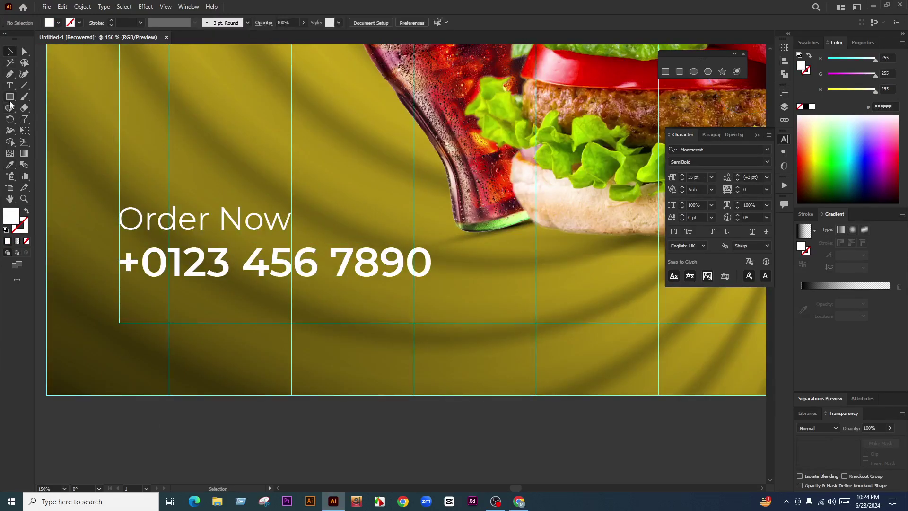
# Step: Draw a white rounded rectangle about 382 x 64 px behind the phone number, aligned to the left and bottom margin guides
pyautogui.click(10, 98)
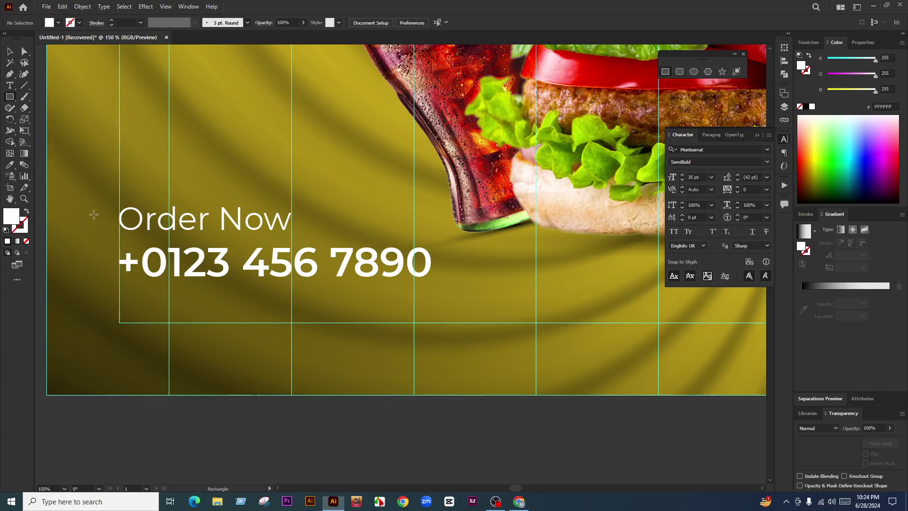
pyautogui.moveTo(119, 245); pyautogui.dragTo(466, 323)
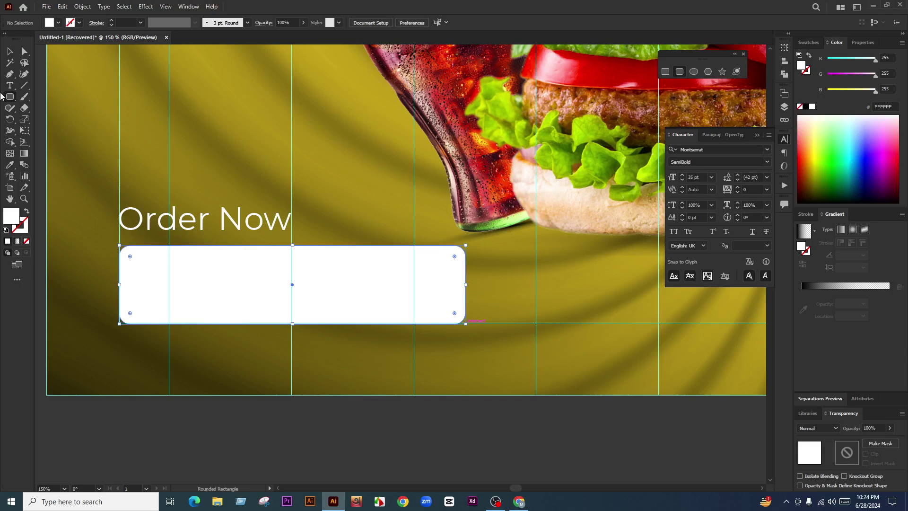
pyautogui.press('v')
pyautogui.moveTo(293, 245); pyautogui.dragTo(318, 291)
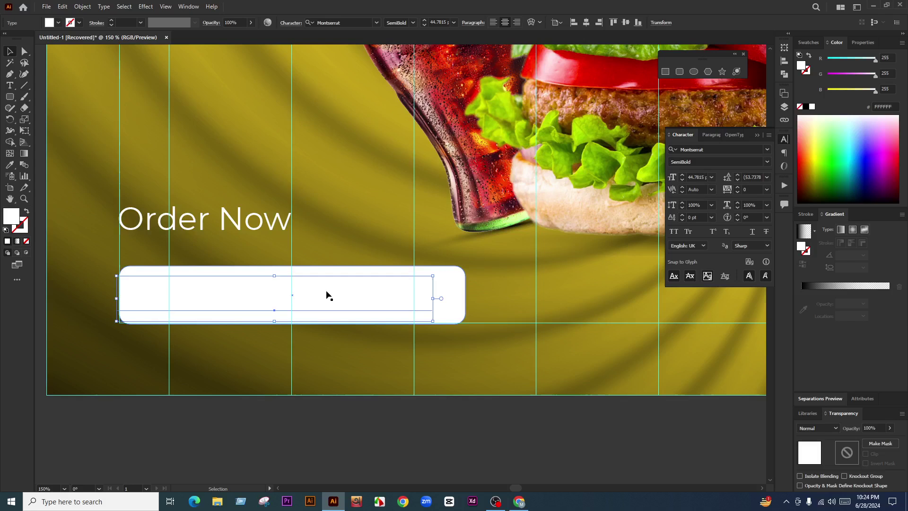
# Step: Fill the rounded rectangle with dark red (A11C2A) sampled from the wavy gradient shape
pyautogui.scroll(-5, 375, 265)
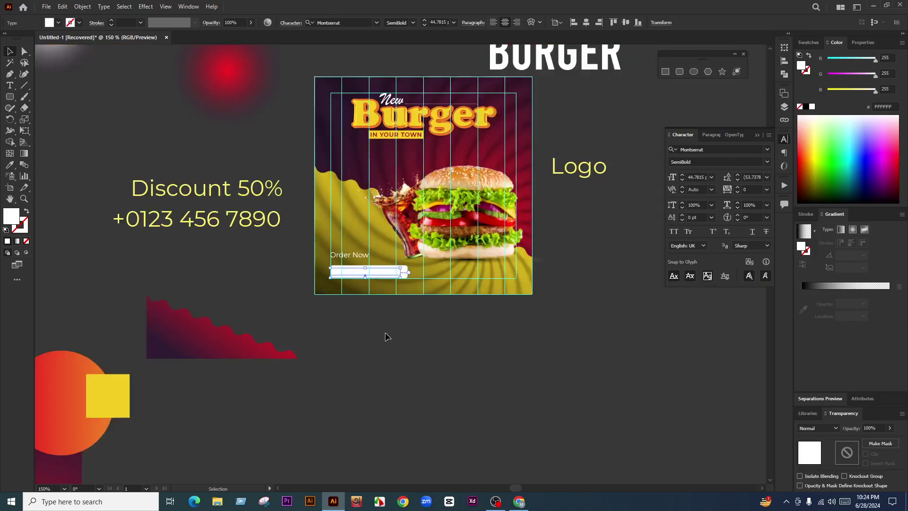
pyautogui.scroll(2, 385, 332)
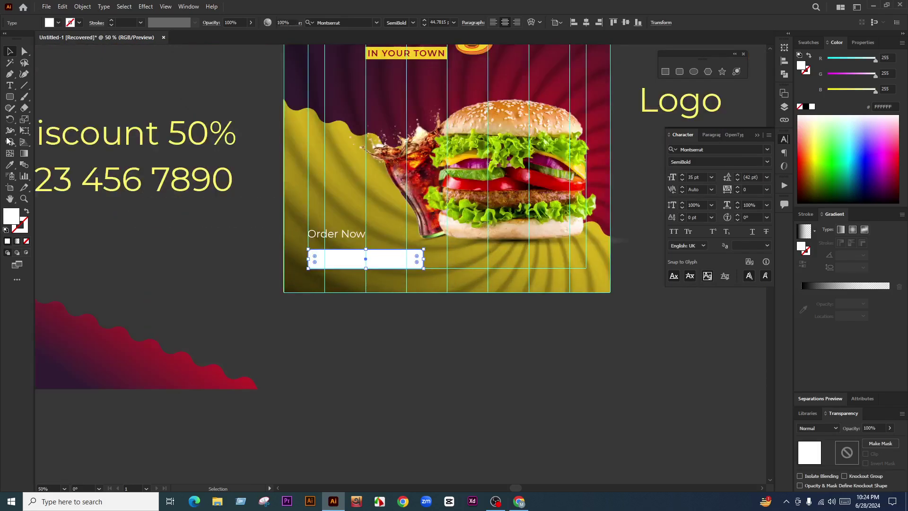
pyautogui.click(10, 165)
pyautogui.click(196, 370)
pyautogui.press('v')
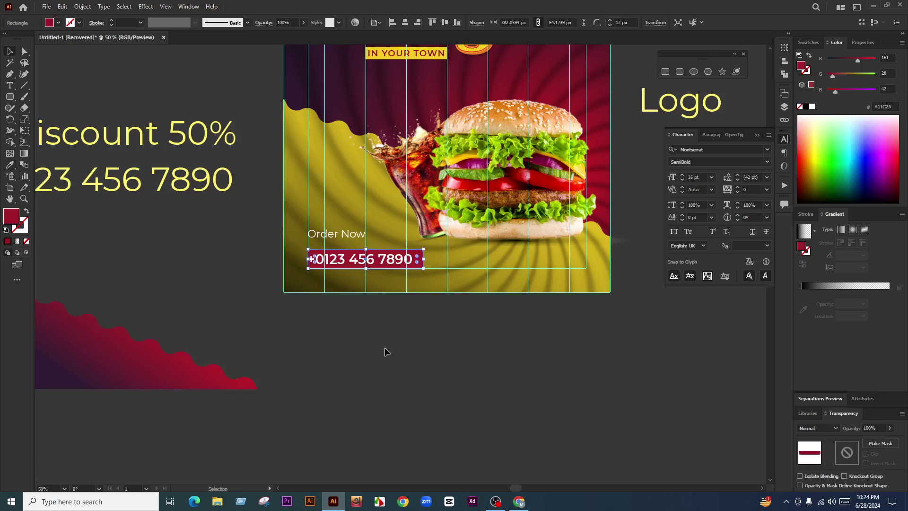
pyautogui.click(385, 351)
# Step: Fill the rounded rectangle with golden yellow (F4CC21) sampled from the flyer's yellow wave
pyautogui.click(420, 266)
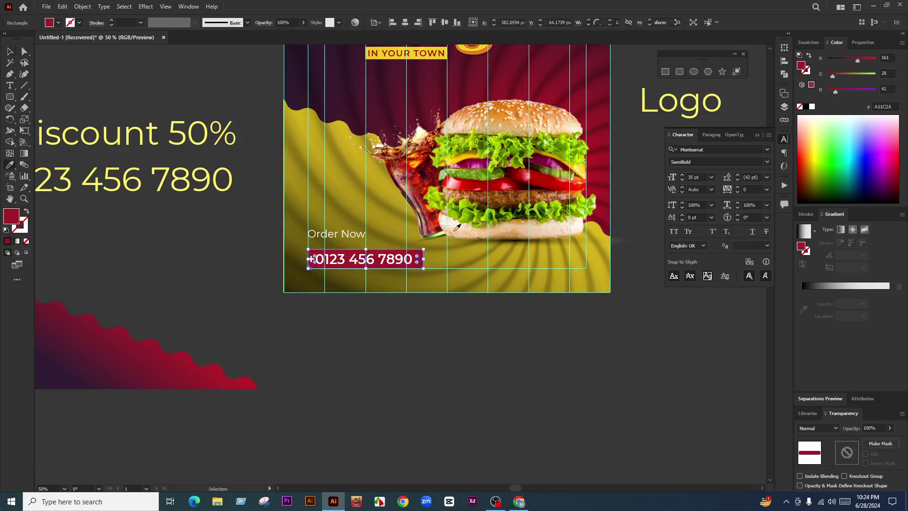
pyautogui.scroll(-1, 384, 289)
pyautogui.press('i')
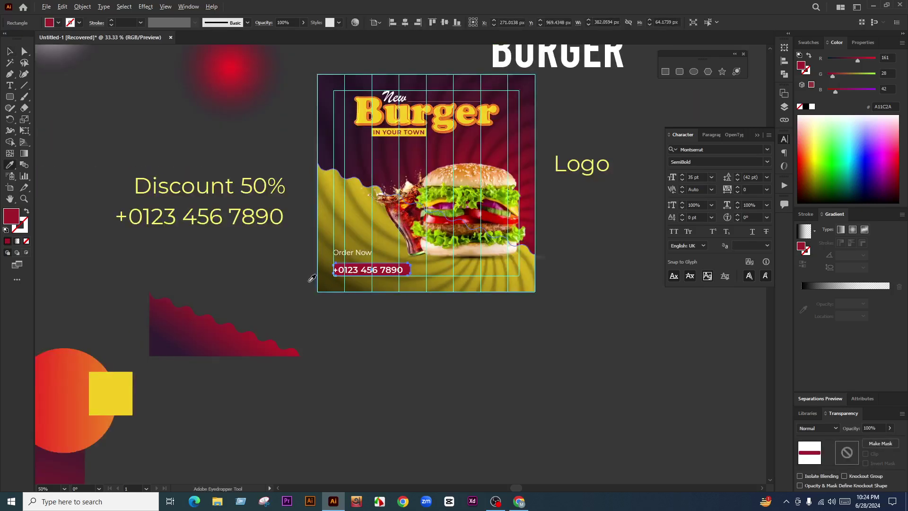
pyautogui.click(322, 282)
pyautogui.scroll(2, 395, 274)
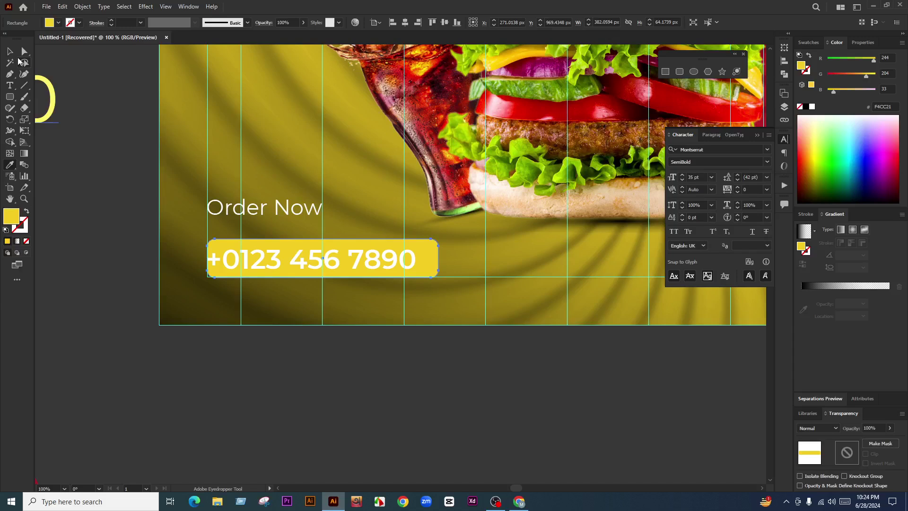
# Step: Set the yellow rounded rectangle's opacity to 10%
pyautogui.press('v')
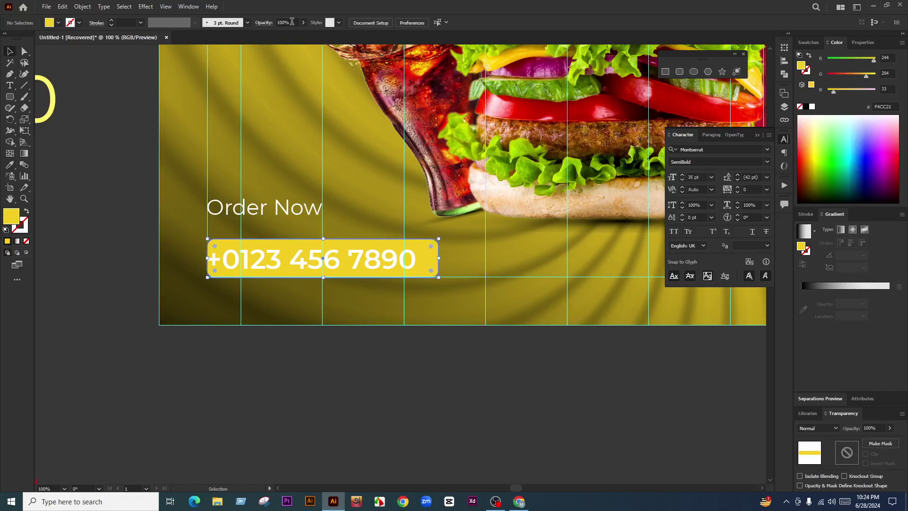
pyautogui.click(292, 22)
pyautogui.write('10')
pyautogui.press('Return')
pyautogui.click(440, 348)
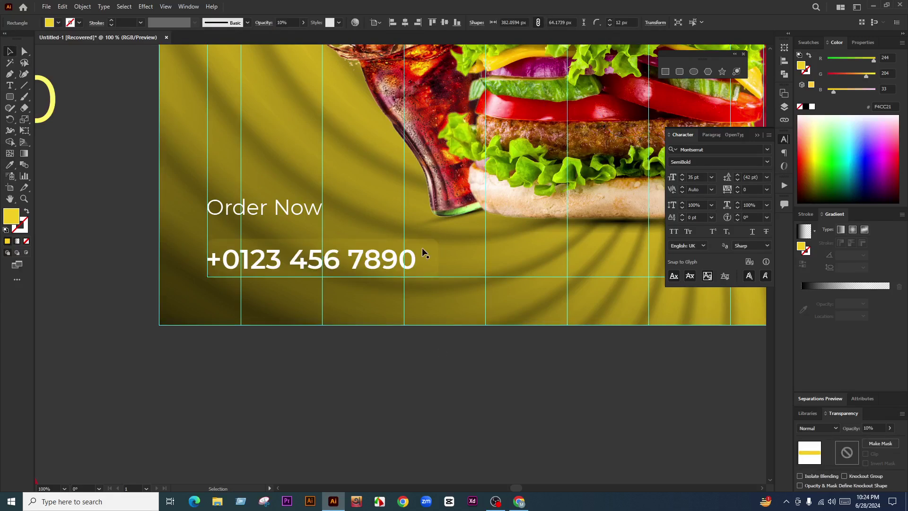
# Step: Set the yellow rounded rectangle's opacity to 25%
pyautogui.click(423, 253)
pyautogui.click(289, 23)
pyautogui.write('25')
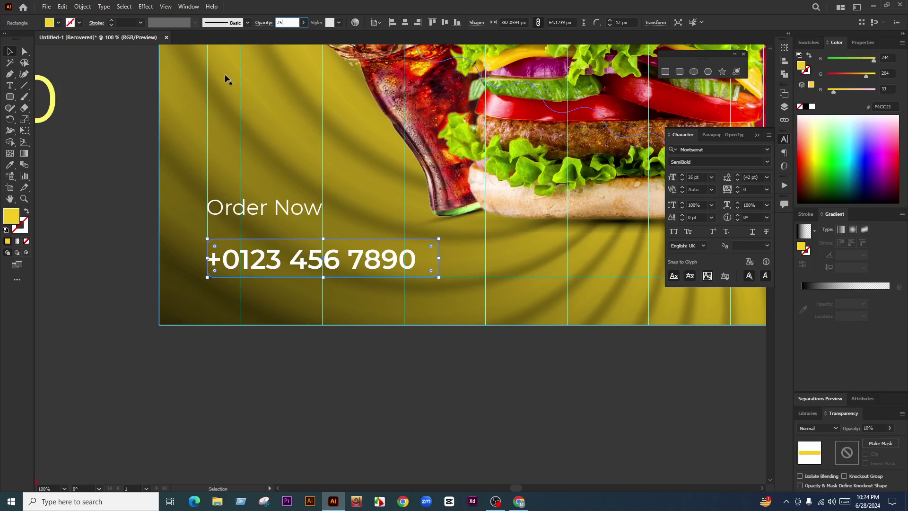
pyautogui.press('Return')
pyautogui.hotkey('ctrl', '=')
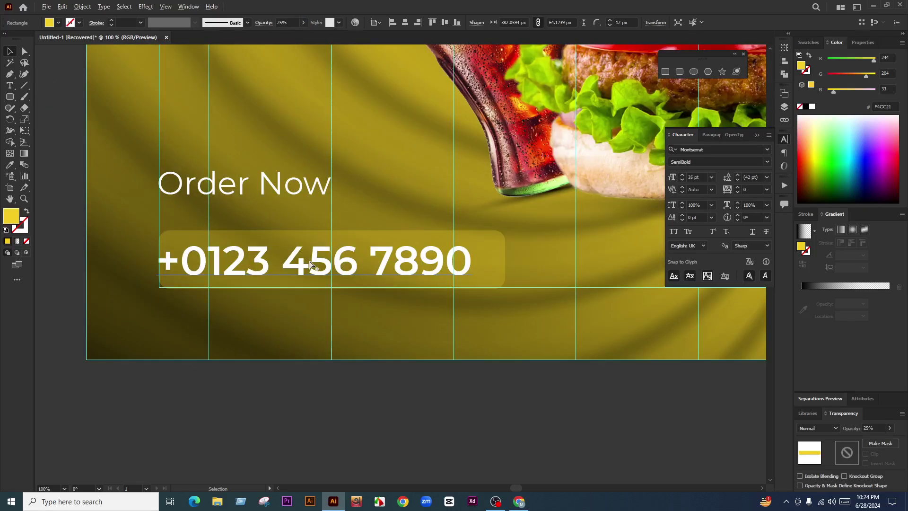
# Step: Stretch the translucent rectangle to the artboard's left edge, about 462 px wide, with square corners
pyautogui.click(524, 266)
pyautogui.click(455, 265)
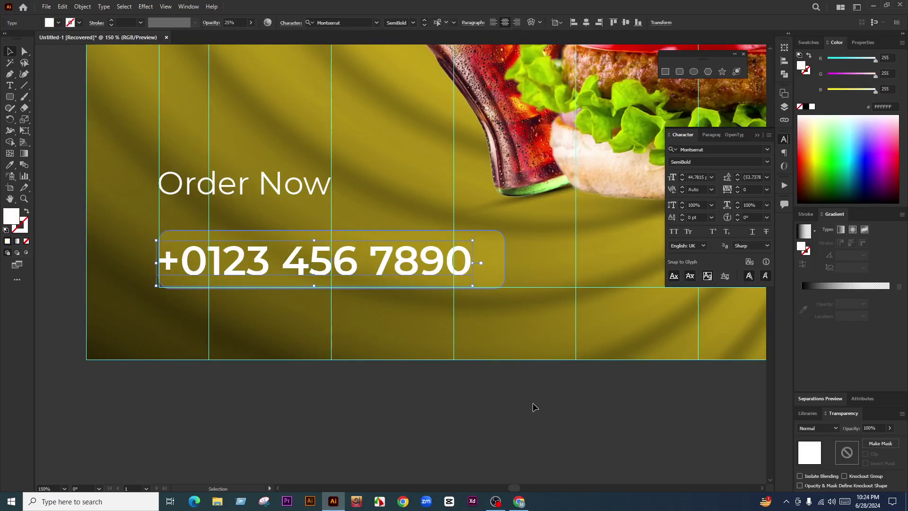
pyautogui.click(532, 403)
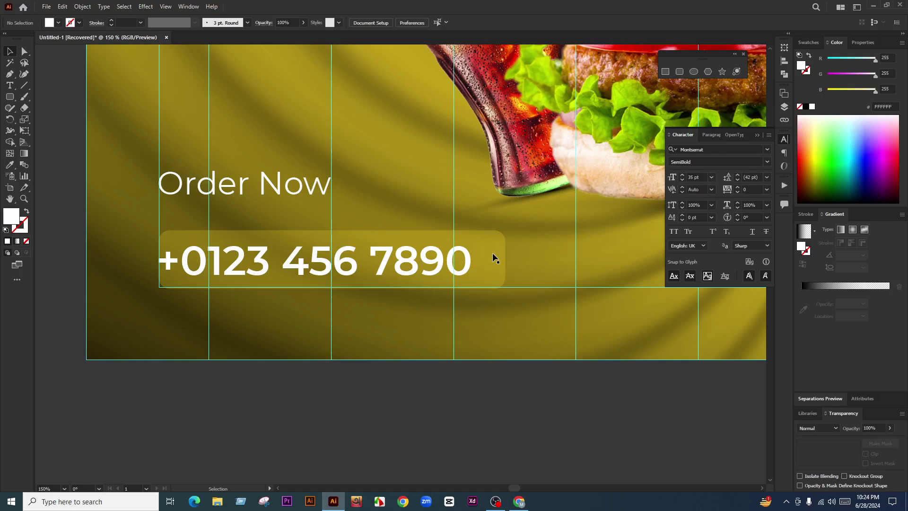
pyautogui.click(493, 257)
pyautogui.moveTo(159, 259); pyautogui.dragTo(86, 261)
pyautogui.click(509, 369)
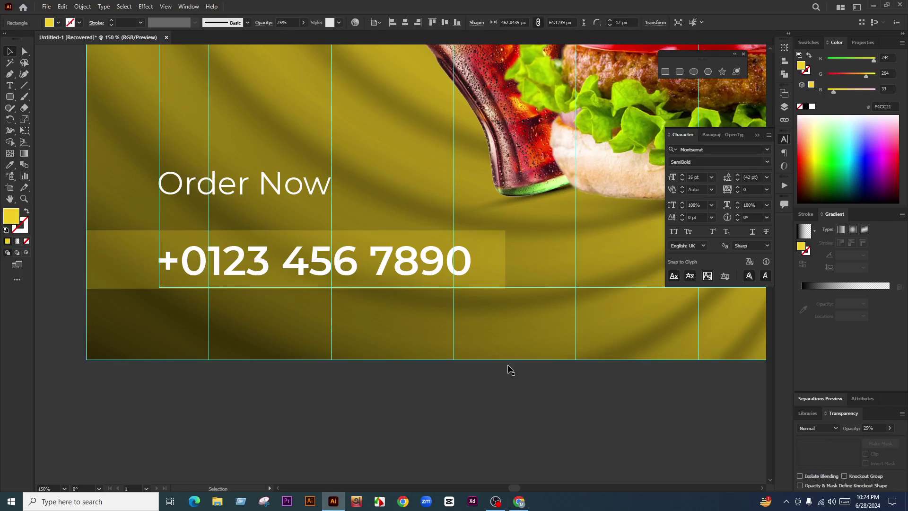
# Step: Widen the translucent bar on its right side to about 482 px and fully round its right-hand corners
pyautogui.click(497, 265)
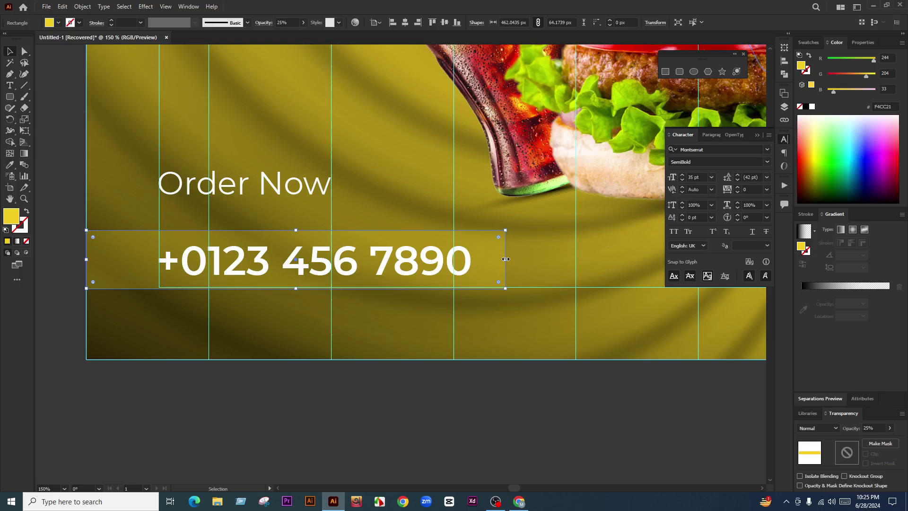
pyautogui.moveTo(505, 259); pyautogui.dragTo(274, 308)
pyautogui.click(284, 309)
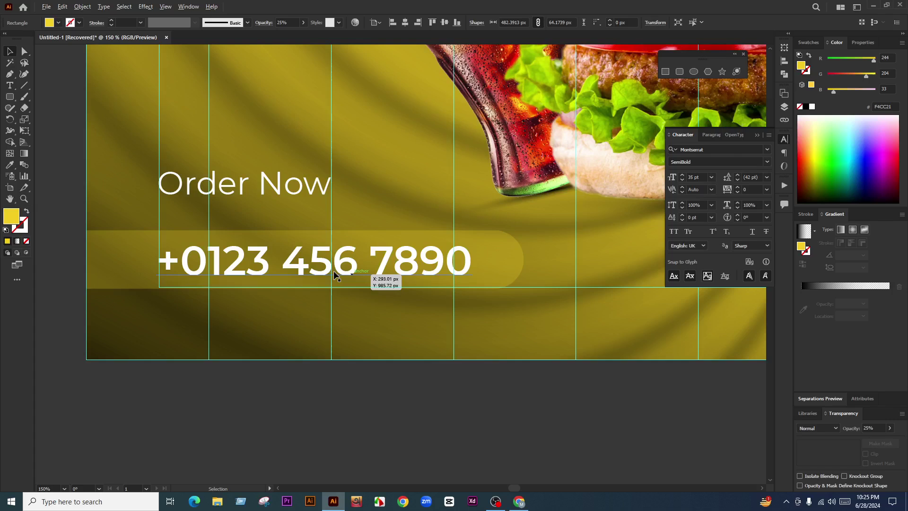
# Step: Undo the bar's widening, its stretch to the artboard edge and its corner changes
pyautogui.scroll(-3, 334, 271)
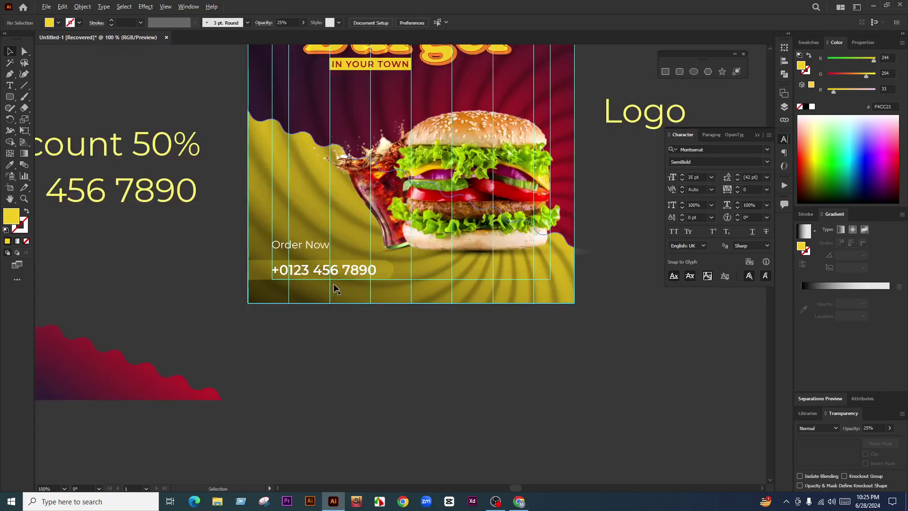
pyautogui.scroll(3, 327, 273)
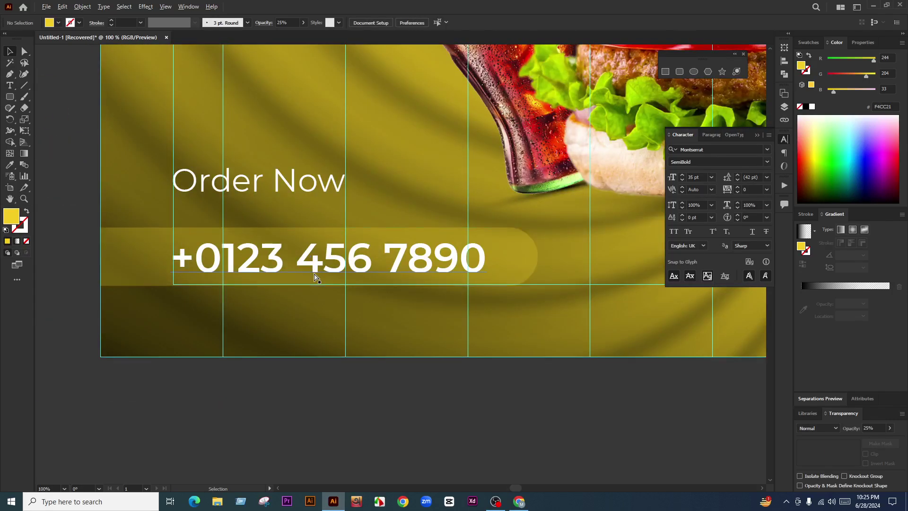
pyautogui.hotkey('ctrl', 'z')
pyautogui.hotkey('ctrl', 'z')
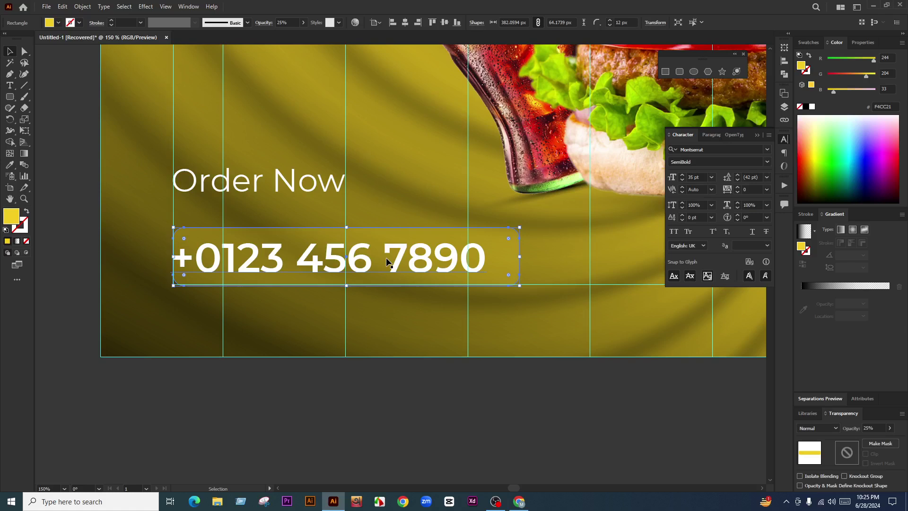
pyautogui.hotkey('ctrl', 'z')
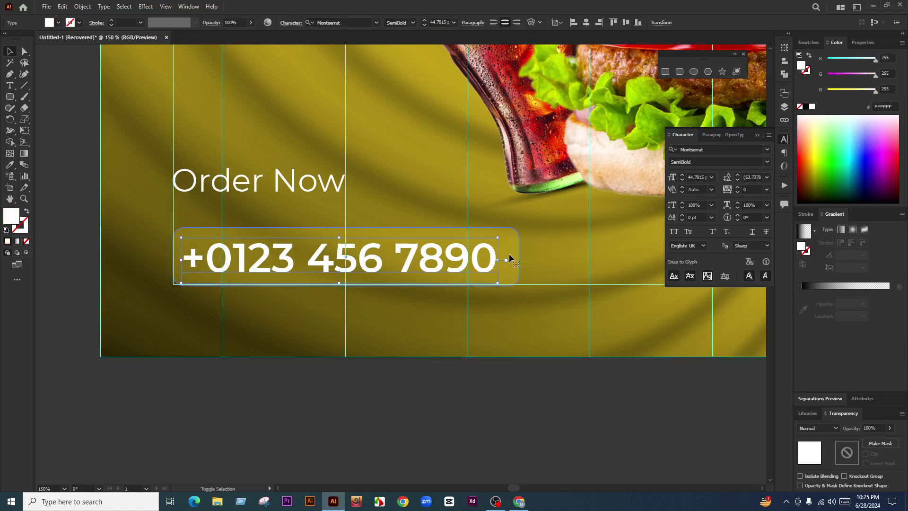
# Step: Centre the phone number in its translucent rounded bar and move "Order Now" down closer to it
pyautogui.keyDown('shift'); pyautogui.click(511, 258); pyautogui.keyUp('shift')
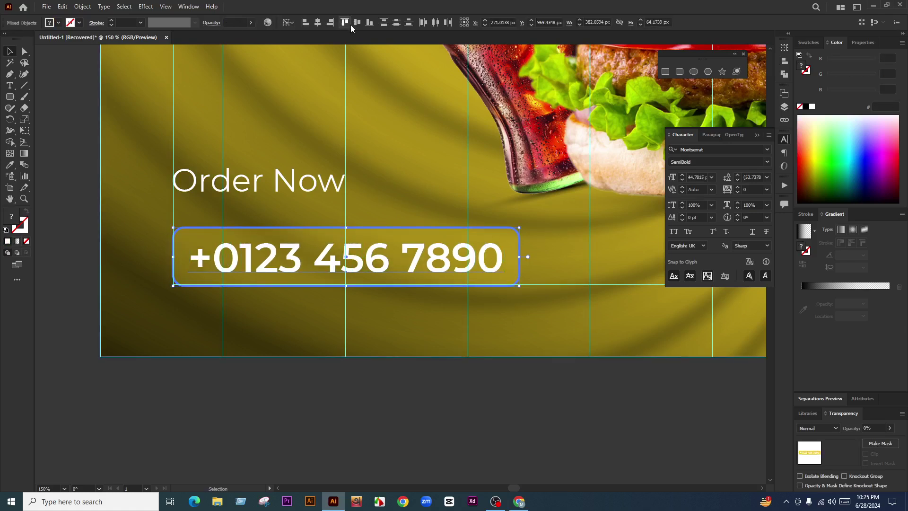
pyautogui.click(488, 255)
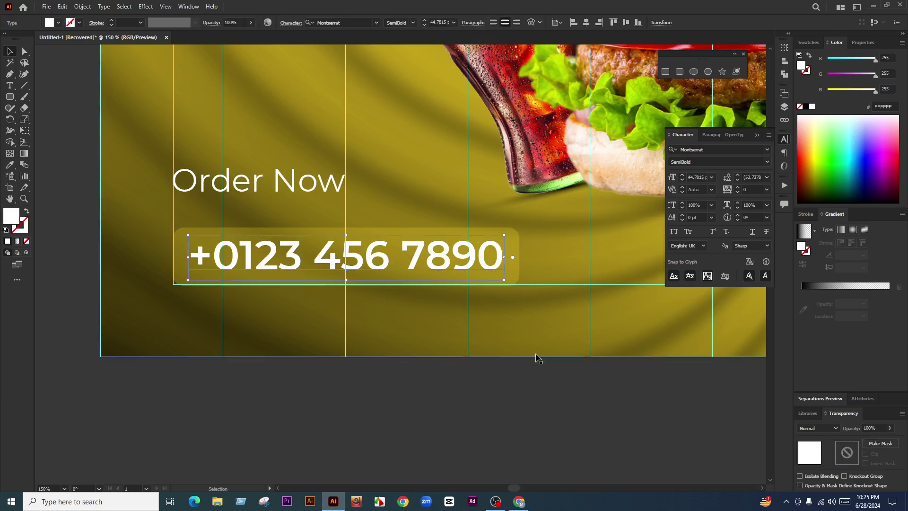
pyautogui.moveTo(303, 185); pyautogui.dragTo(302, 207)
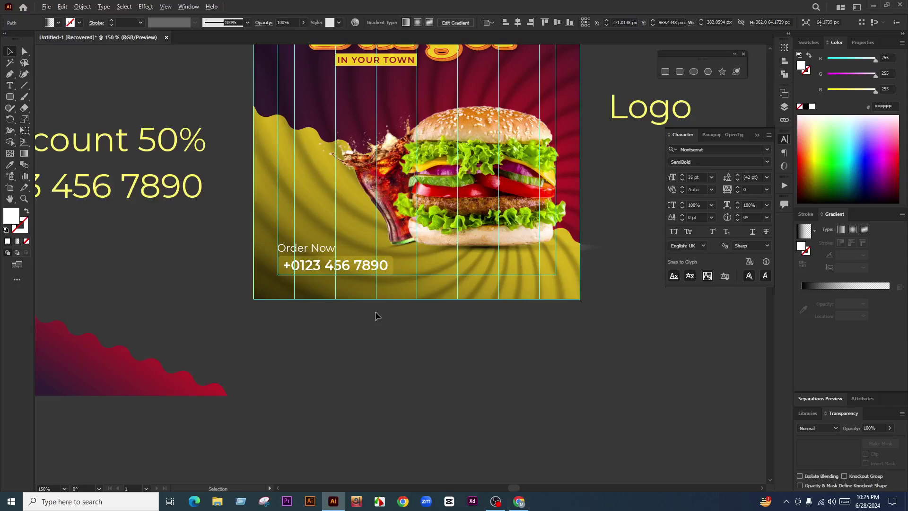
pyautogui.hotkey('shift', 'f')
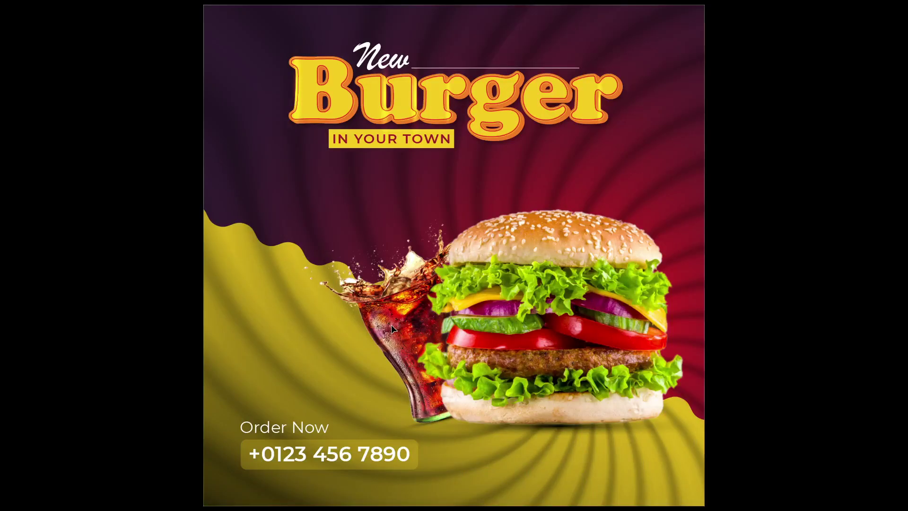
pyautogui.press('Escape')
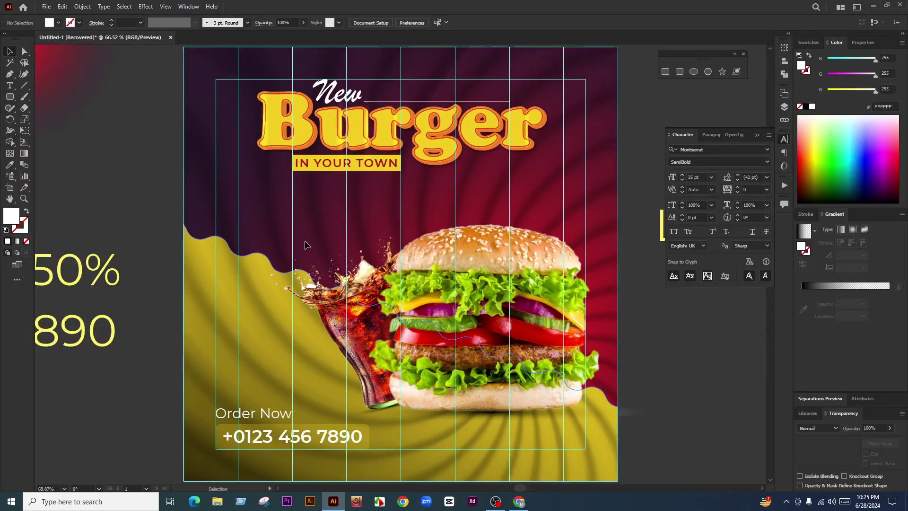
# Step: Bring the "Discount 50%" text onto the artboard below the title and cut "50%" out of it
pyautogui.scroll(3, 318, 338)
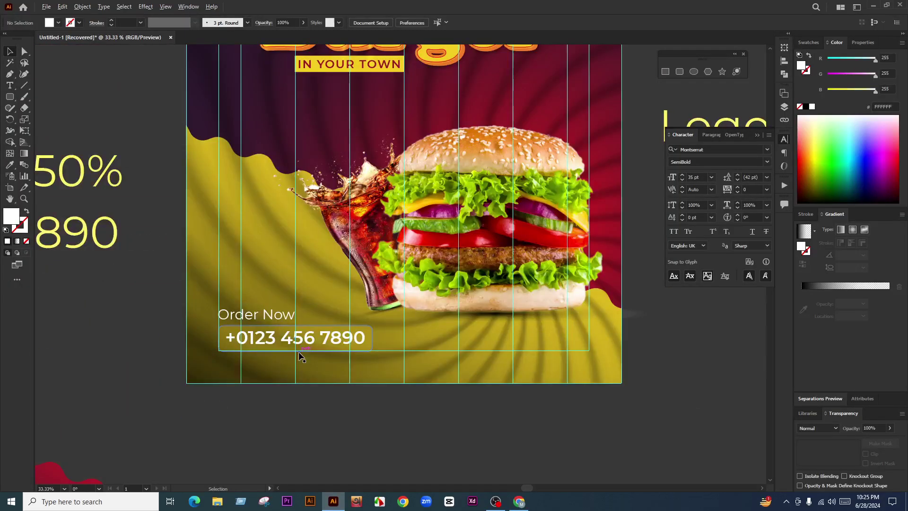
pyautogui.scroll(-3, 291, 343)
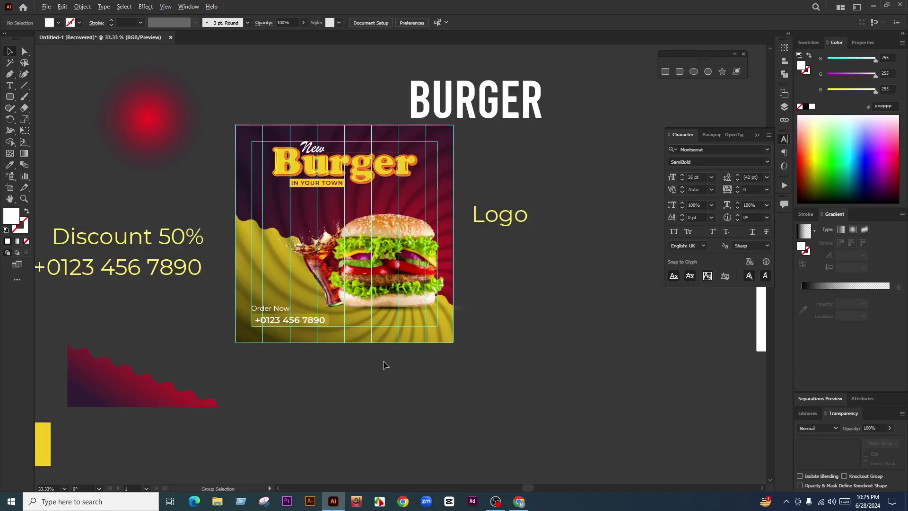
pyautogui.moveTo(510, 322); pyautogui.dragTo(538, 333)
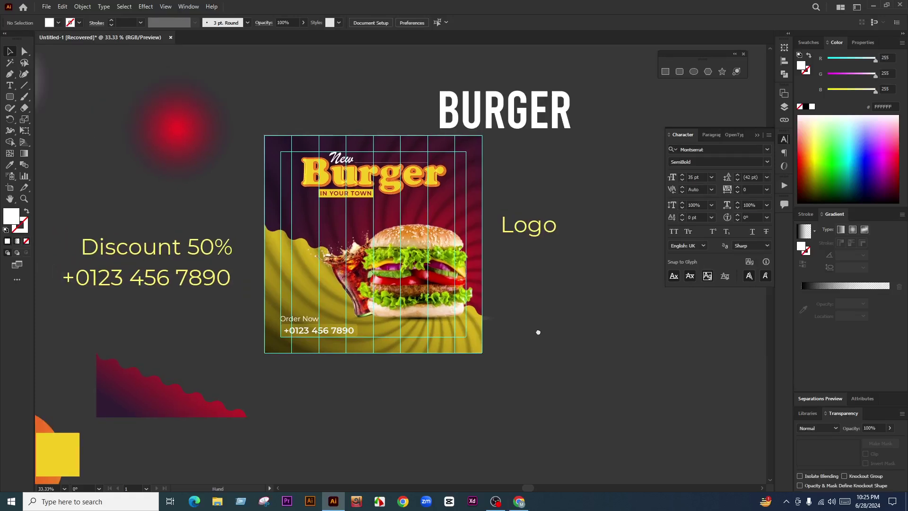
pyautogui.moveTo(209, 247); pyautogui.dragTo(337, 240)
pyautogui.scroll(1, 349, 216)
pyautogui.scroll(1, 288, 229)
pyautogui.press('t')
pyautogui.moveTo(333, 230); pyautogui.dragTo(389, 242)
pyautogui.hotkey('ctrl', 'c')
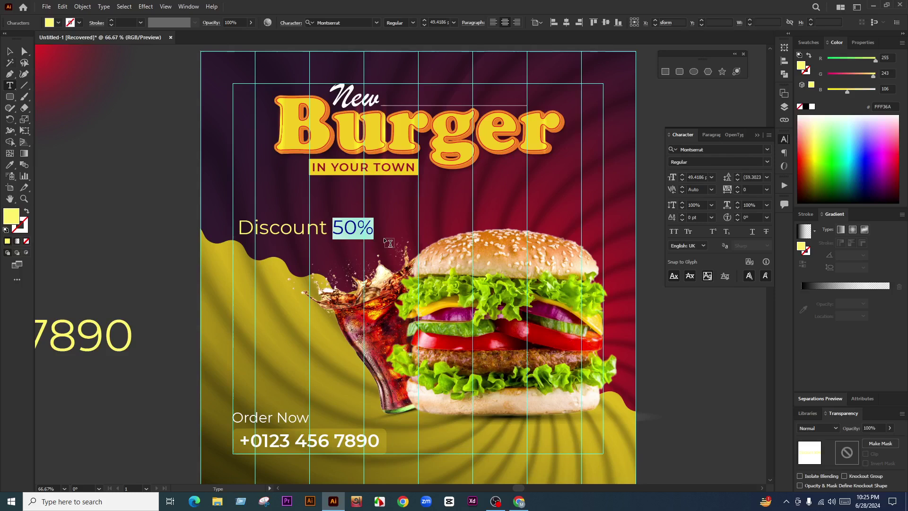
pyautogui.press('BackSpace')
pyautogui.press('Escape')
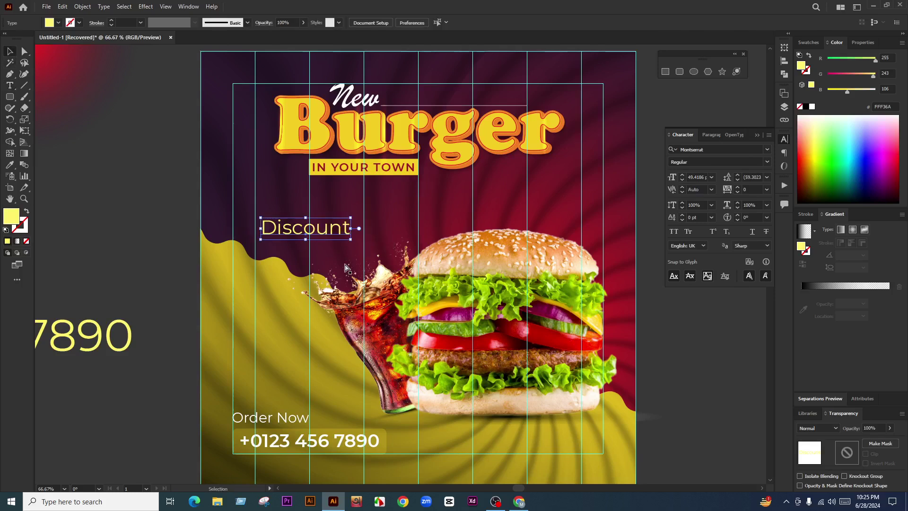
# Step: Paste "50%" as a separate text object and arrange it above "Discount"
pyautogui.hotkey('ctrl', 'v')
pyautogui.moveTo(394, 265); pyautogui.dragTo(324, 257)
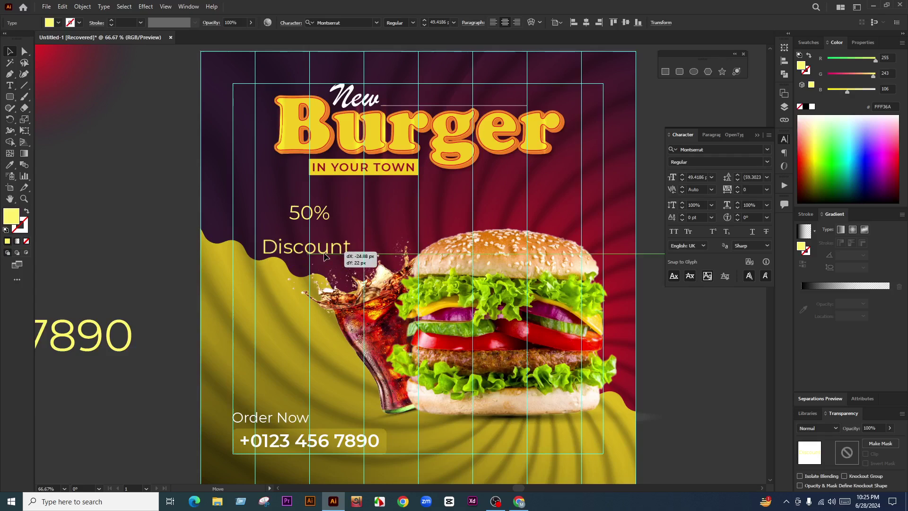
pyautogui.scroll(-2, 325, 255)
pyautogui.click(546, 305)
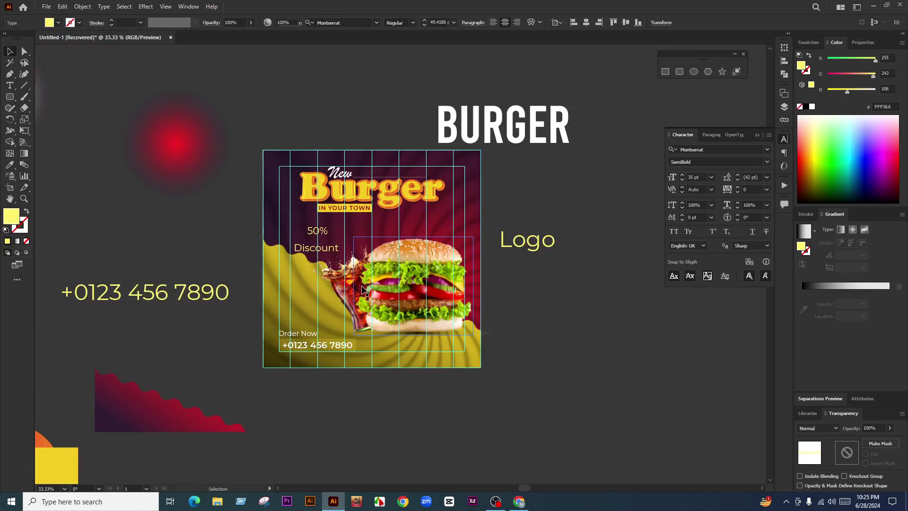
# Step: Try placing "Discount" lower on the yellow wave area, near the left margin guide
pyautogui.scroll(1, 339, 271)
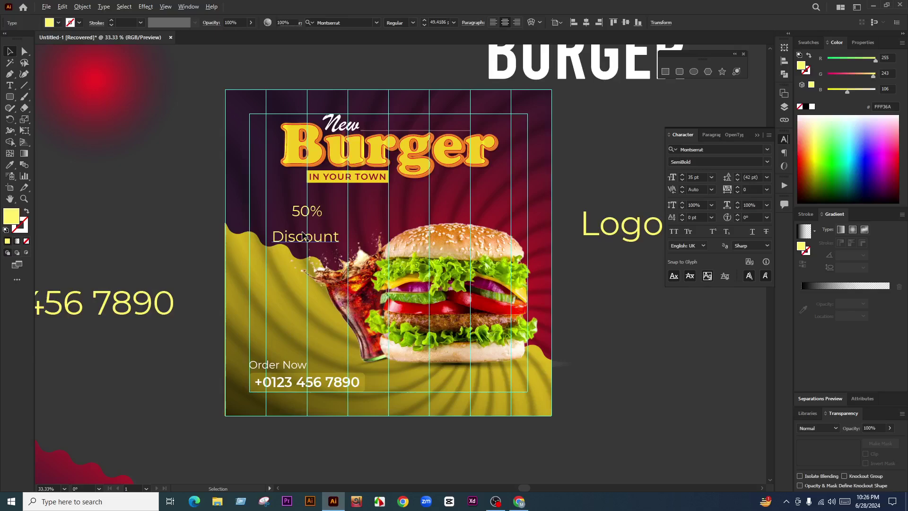
pyautogui.scroll(2, 302, 235)
pyautogui.moveTo(299, 238); pyautogui.dragTo(251, 330)
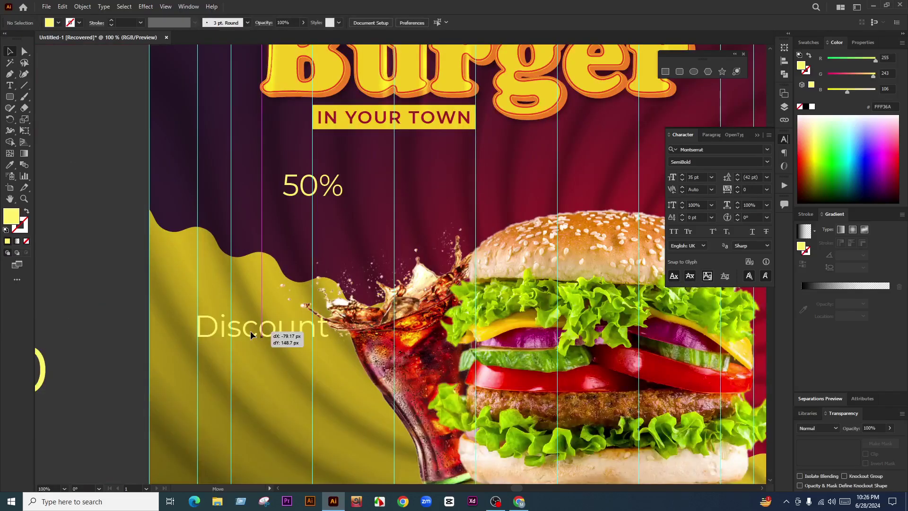
pyautogui.scroll(-3, 297, 231)
pyautogui.scroll(1, 294, 256)
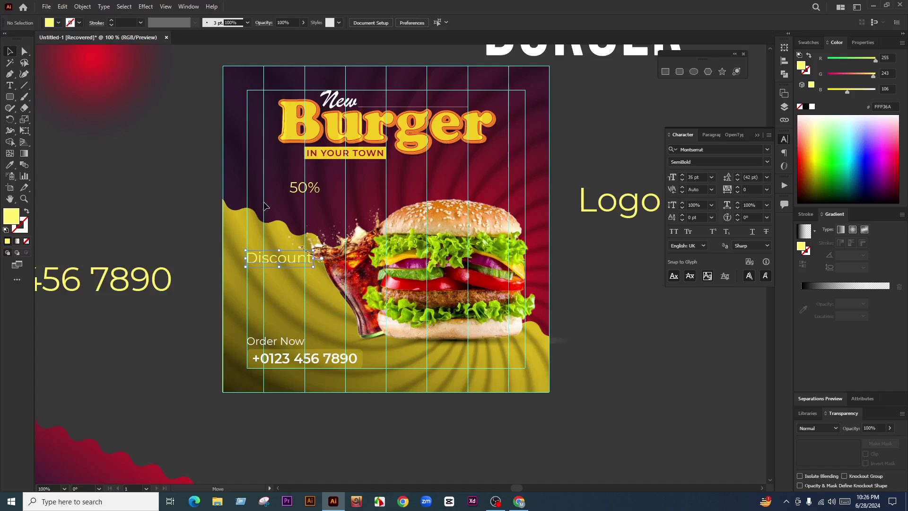
pyautogui.scroll(2, 265, 207)
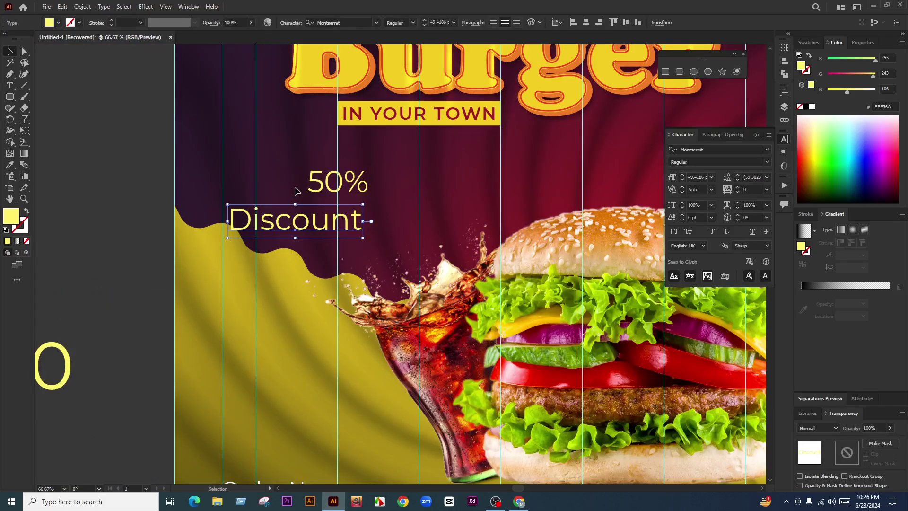
# Step: Park "Discount" beside the artboard and enlarge "50%" to about 79.5 pt, placing it at the left margin
pyautogui.moveTo(310, 217); pyautogui.dragTo(95, 243)
pyautogui.click(320, 204)
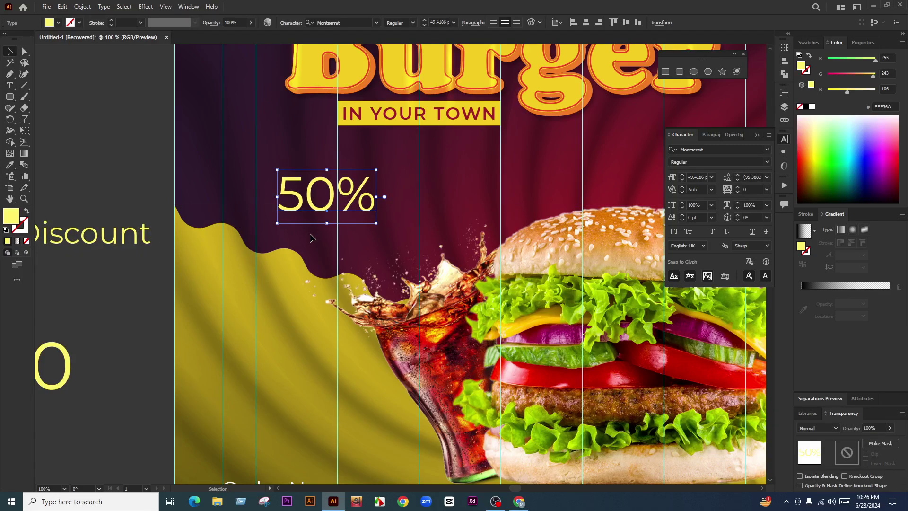
pyautogui.hotkey('ctrl', '-')
pyautogui.click(396, 161)
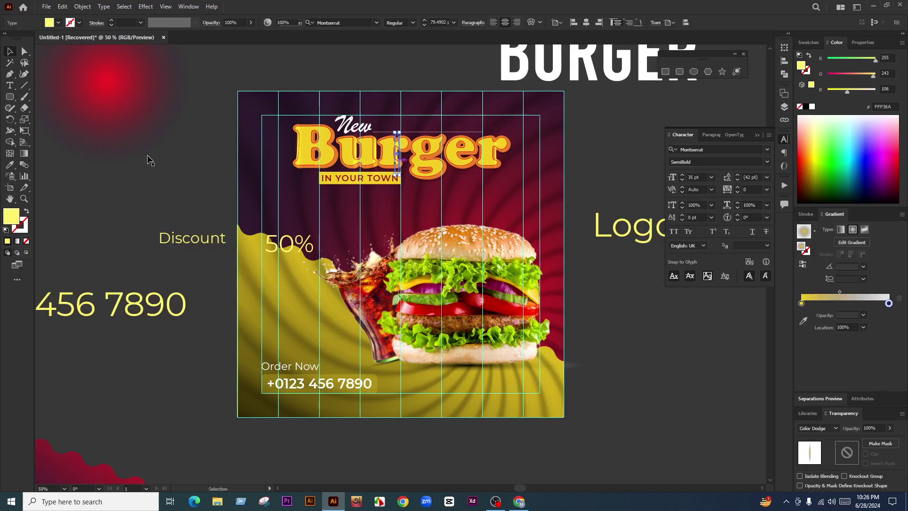
# Step: Draw a dark purple rectangle about 200 × 103 px over the "50%" text
pyautogui.click(148, 157)
pyautogui.scroll(2, 290, 255)
pyautogui.click(12, 100)
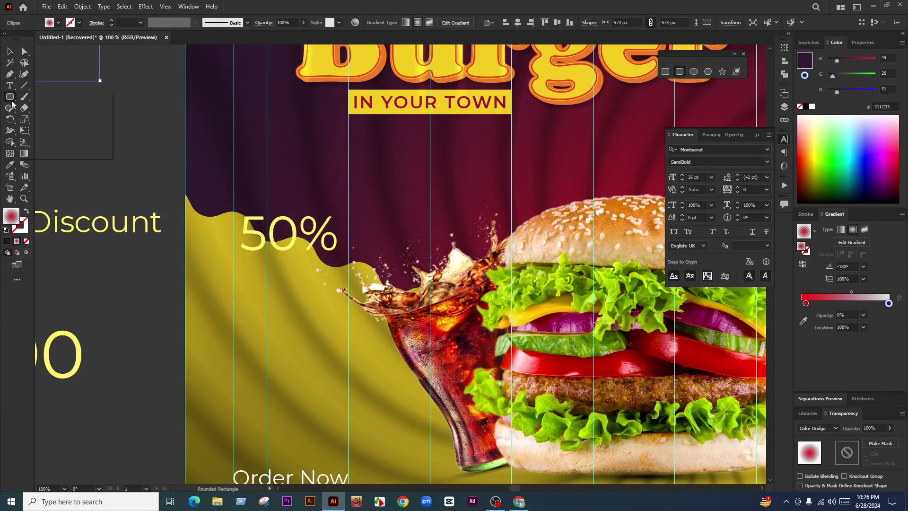
pyautogui.click(63, 98)
pyautogui.moveTo(220, 194); pyautogui.dragTo(341, 256)
pyautogui.press('v')
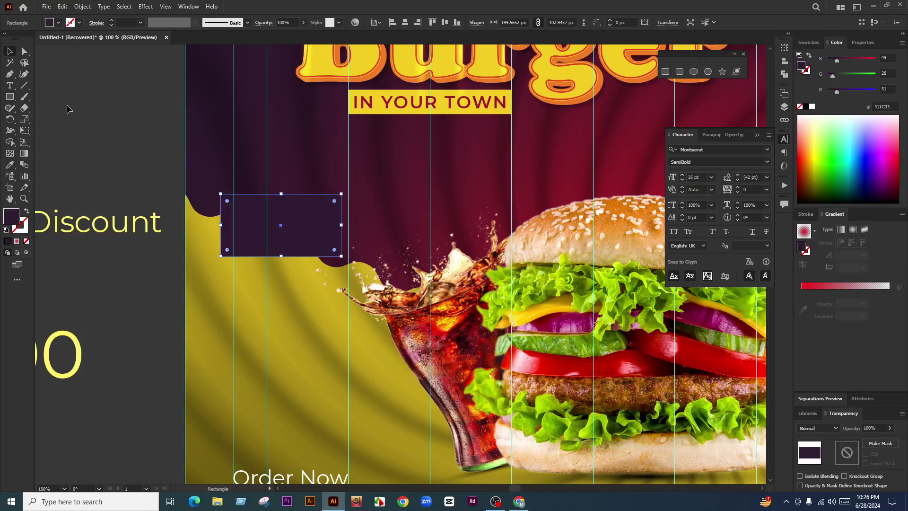
# Step: Position the dark purple rectangle around "50%" and stack the text in front of it
pyautogui.moveTo(267, 209); pyautogui.dragTo(276, 225)
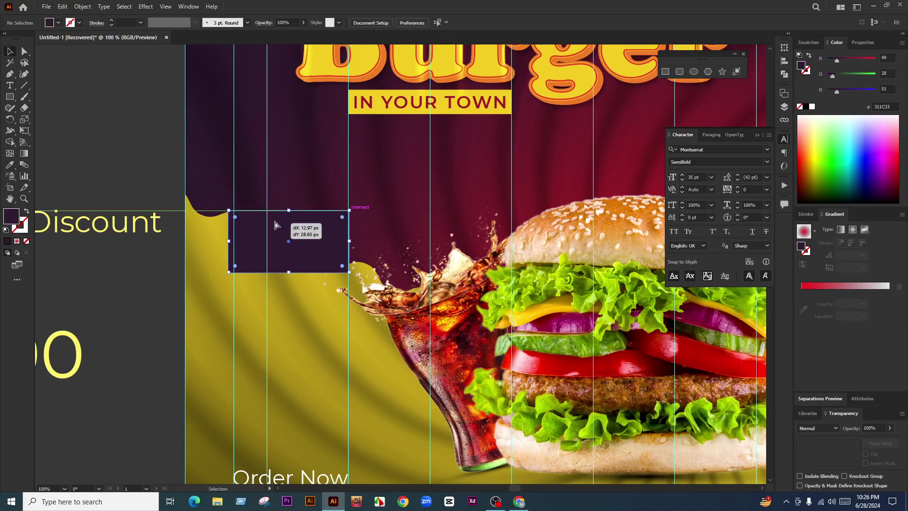
pyautogui.hotkey('ctrl', 'shift', '[')
pyautogui.keyDown('shift'); pyautogui.click(285, 241); pyautogui.keyUp('shift')
pyautogui.hotkey('ctrl', 'shift', ']')
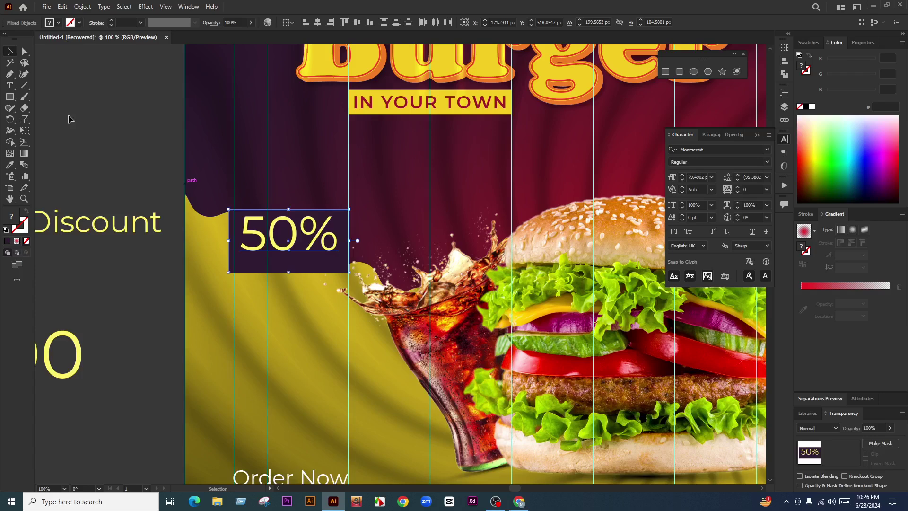
pyautogui.click(69, 117)
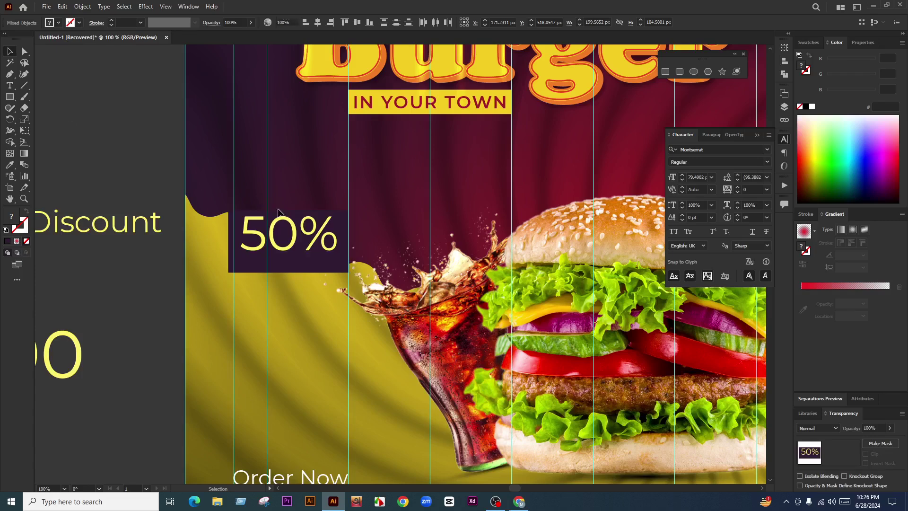
# Step: Enlarge the dark purple rectangle to about 251 × 189 px and round its two top corners
pyautogui.scroll(-1, 295, 227)
pyautogui.scroll(1, 303, 251)
pyautogui.click(303, 252)
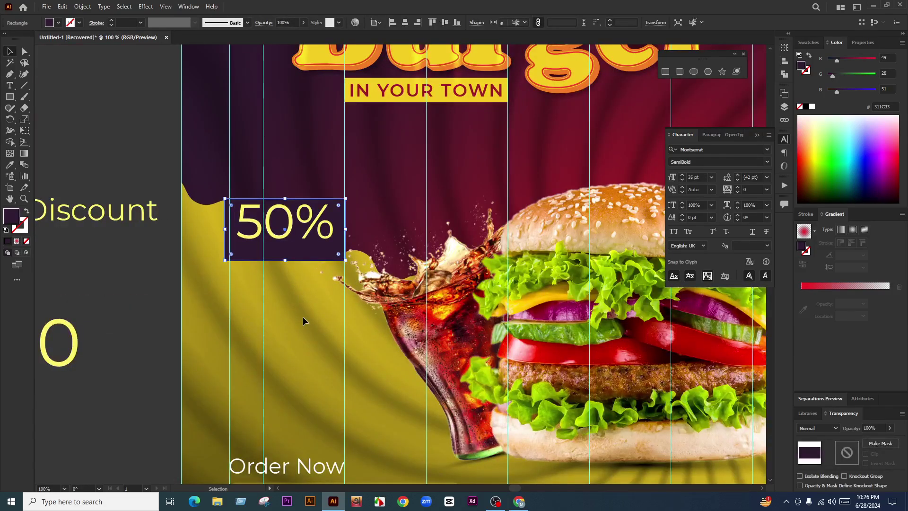
pyautogui.moveTo(302, 251); pyautogui.dragTo(376, 273)
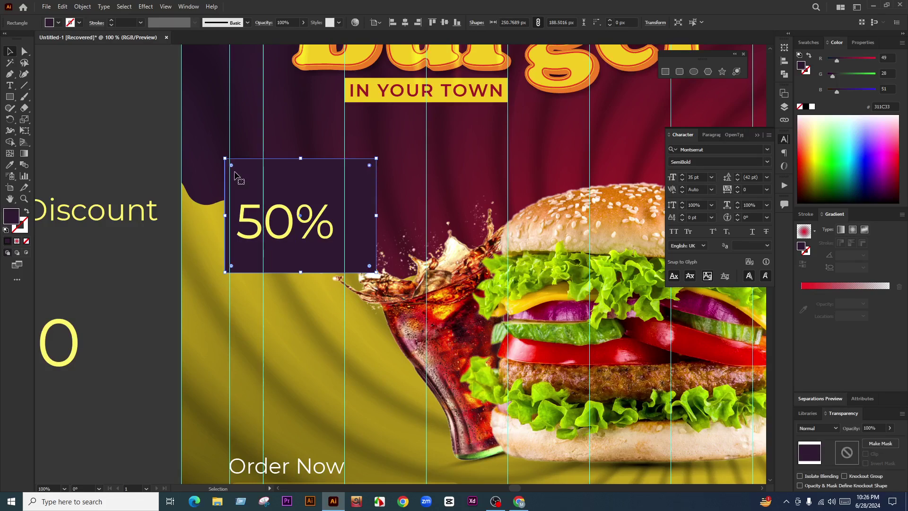
pyautogui.moveTo(232, 167); pyautogui.dragTo(309, 263)
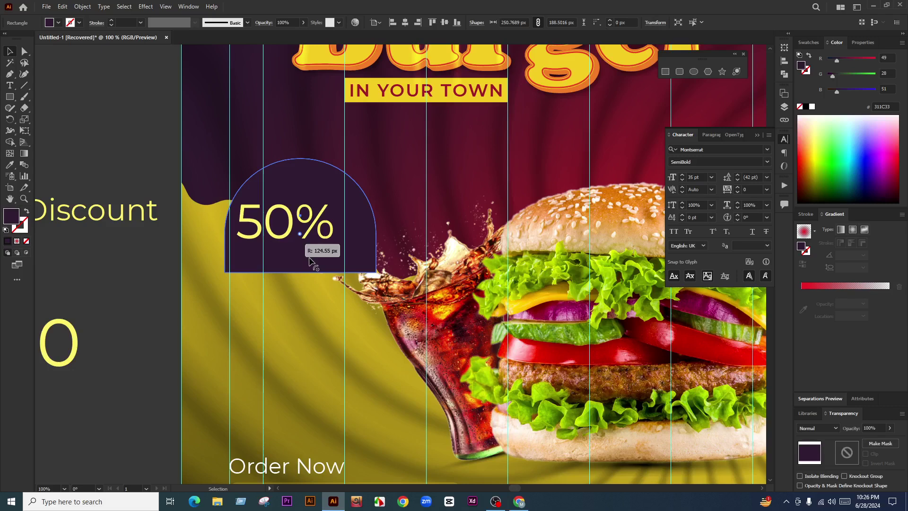
# Step: Align the dark purple shape with the left margin guide and shrink it to about 190 × 162 px around "50%"
pyautogui.scroll(-3, 293, 215)
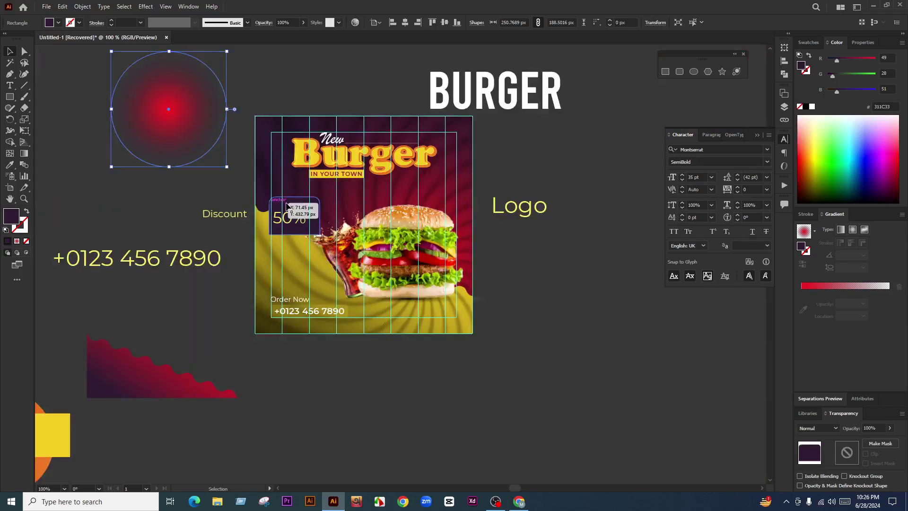
pyautogui.scroll(2, 287, 207)
pyautogui.moveTo(315, 226); pyautogui.dragTo(319, 236)
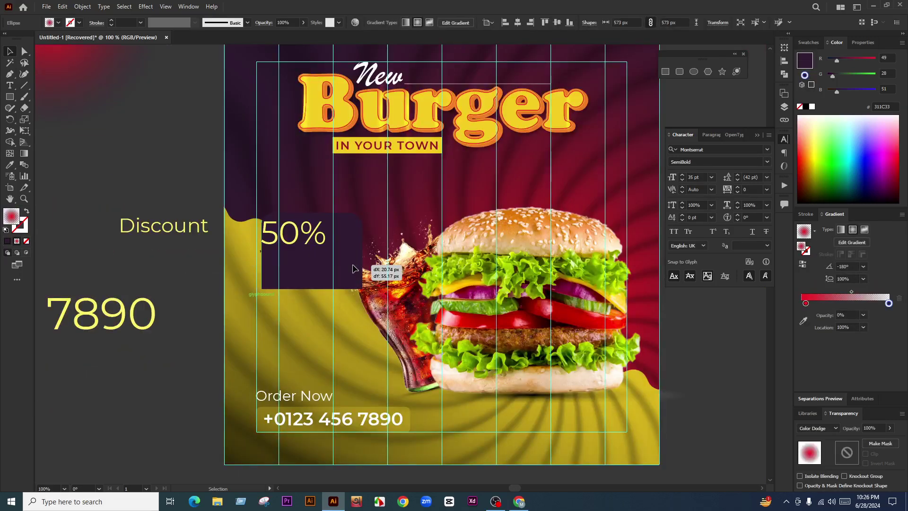
pyautogui.moveTo(353, 268); pyautogui.dragTo(302, 263)
pyautogui.scroll(3, 265, 263)
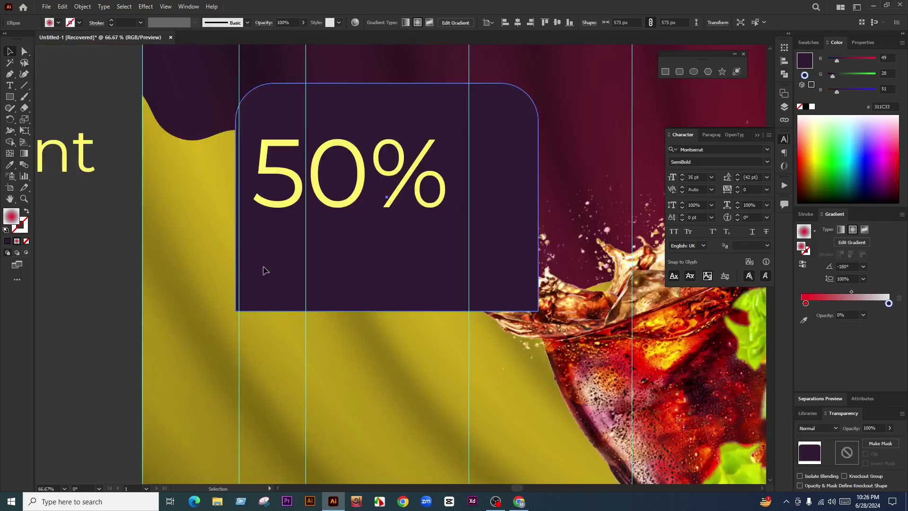
pyautogui.hotkey('ctrl', '0')
pyautogui.scroll(1, 320, 269)
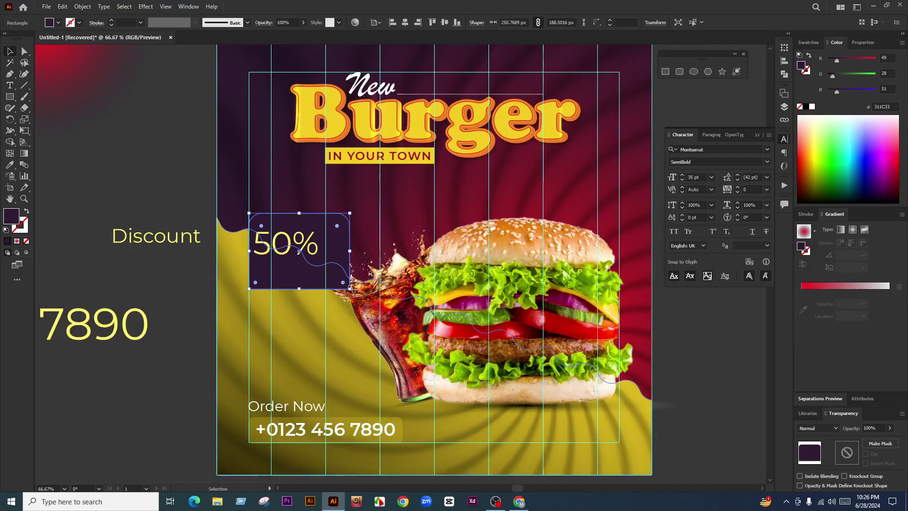
pyautogui.moveTo(351, 288); pyautogui.dragTo(325, 281)
pyautogui.scroll(-1, 304, 283)
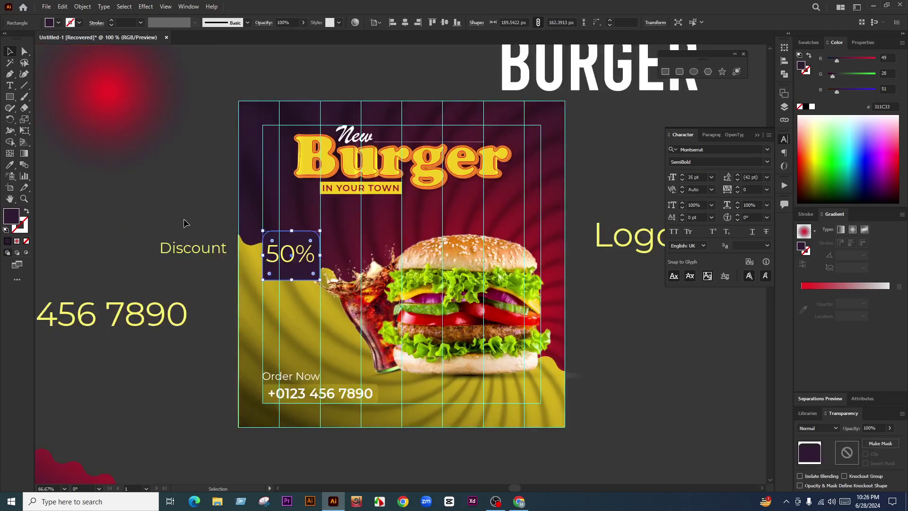
# Step: Move the dark purple shape off the artboard and shift "50%" up onto the purple background below the title
pyautogui.scroll(-1, 310, 259)
pyautogui.moveTo(310, 260); pyautogui.dragTo(142, 290)
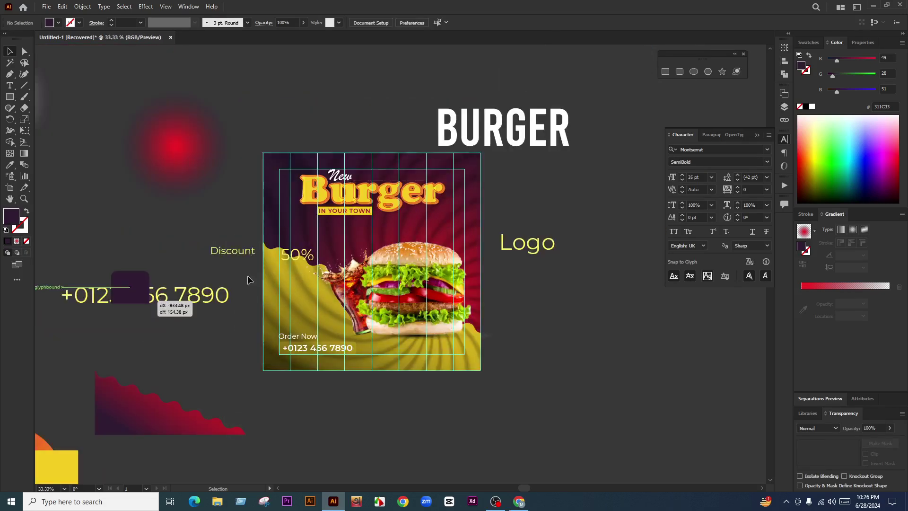
pyautogui.scroll(1, 321, 258)
pyautogui.moveTo(305, 249); pyautogui.dragTo(314, 226)
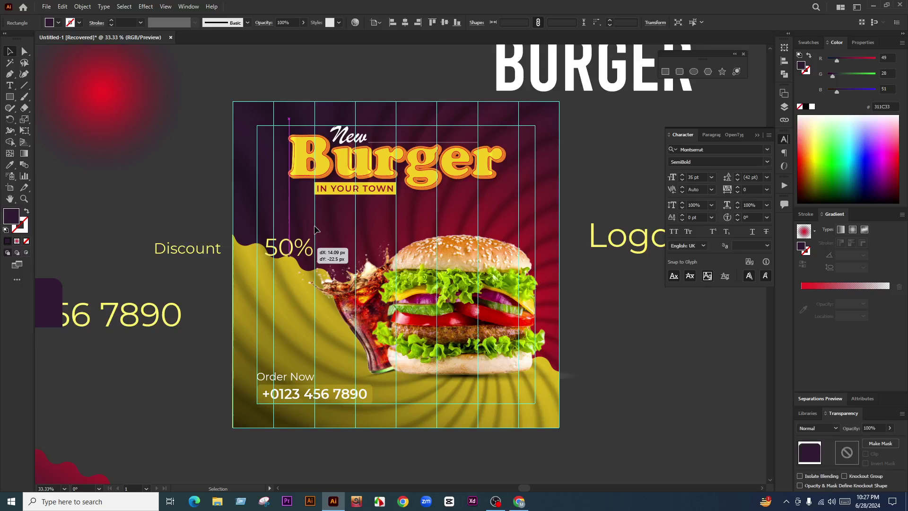
pyautogui.moveTo(315, 229); pyautogui.dragTo(306, 223)
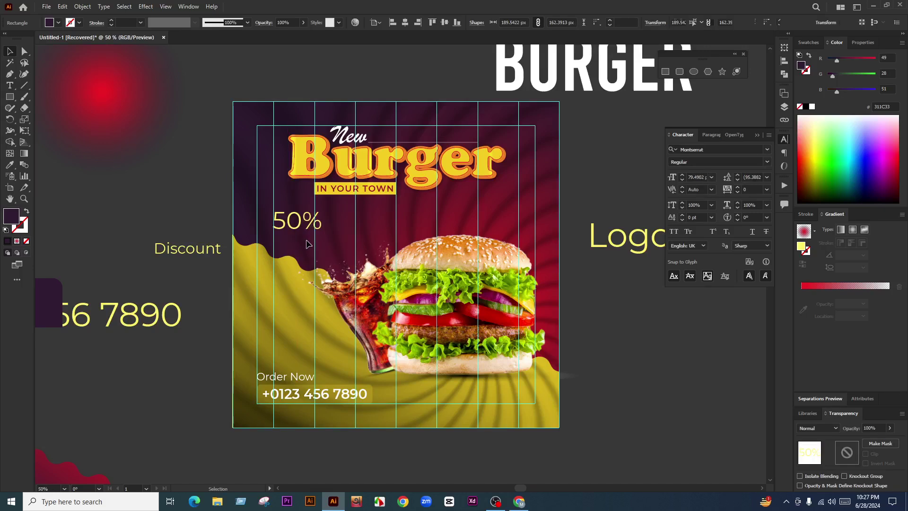
# Step: Move "Discount" back onto the artboard directly beneath "50%"
pyautogui.moveTo(210, 238); pyautogui.dragTo(322, 236)
pyautogui.click(211, 251)
pyautogui.scroll(-1, 265, 255)
pyautogui.click(265, 254)
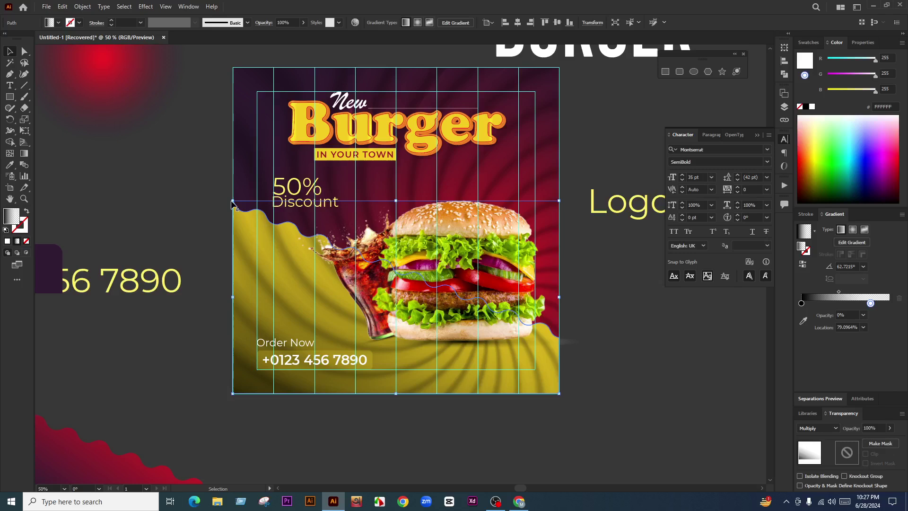
# Step: Lower the yellow wavy background shape and its shading overlay on the artboard to leave more room below the discount text
pyautogui.moveTo(277, 249); pyautogui.dragTo(277, 268)
pyautogui.moveTo(245, 214); pyautogui.dragTo(245, 236)
pyautogui.click(600, 348)
# Step: Try to left-align "Discount" to "50%" using "50%" as the key object
pyautogui.scroll(1, 289, 144)
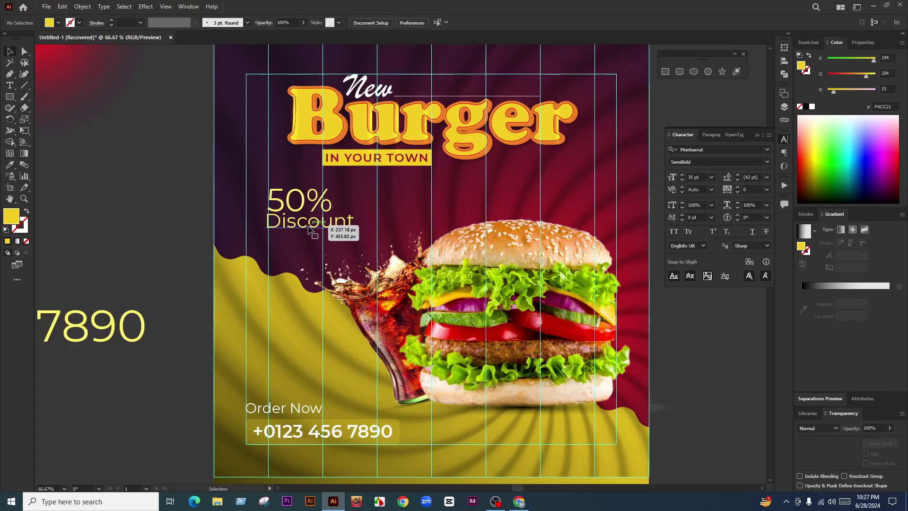
pyautogui.click(324, 228)
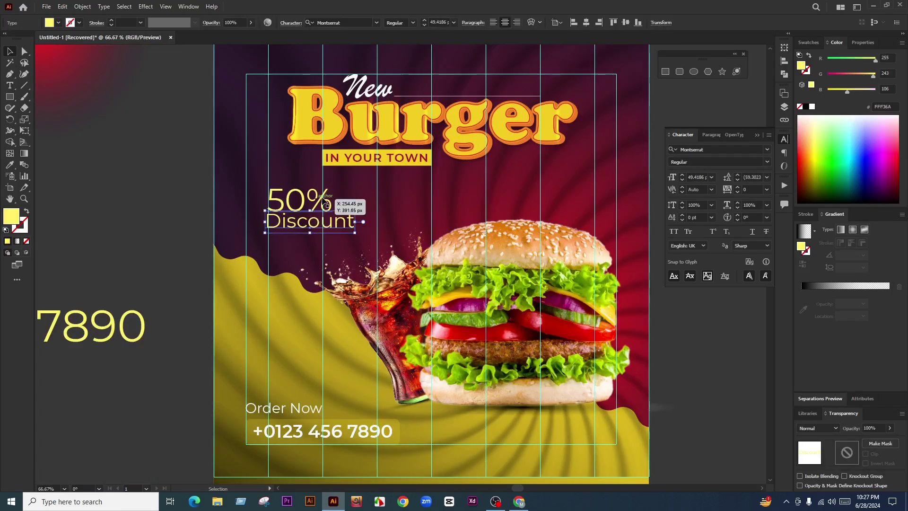
pyautogui.moveTo(324, 229); pyautogui.dragTo(324, 232)
pyautogui.scroll(2, 284, 208)
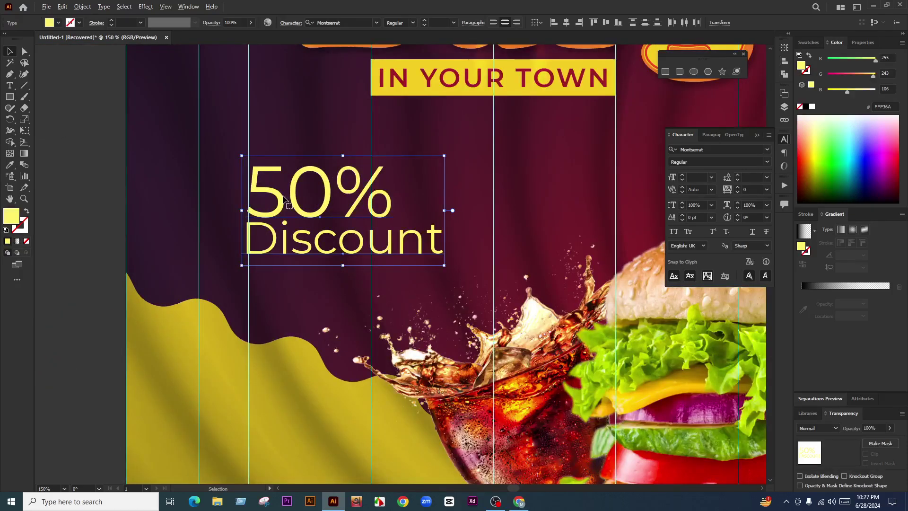
pyautogui.click(283, 196)
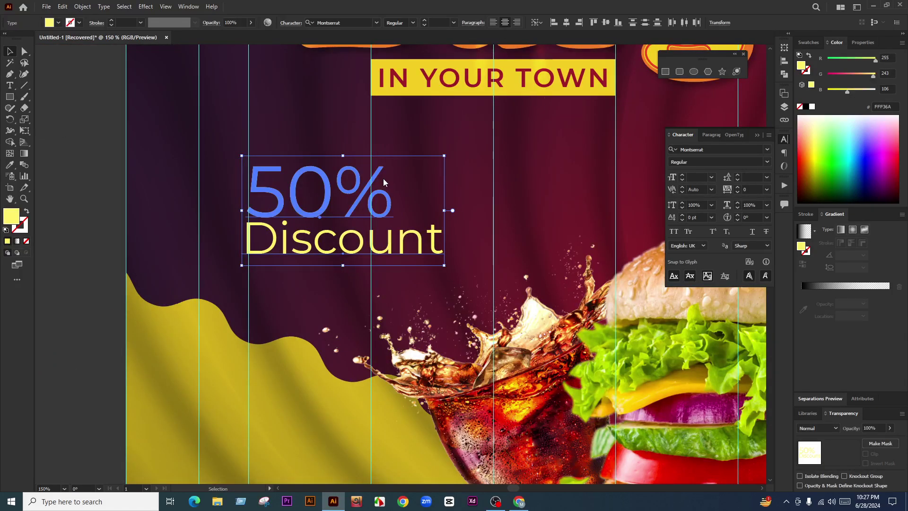
pyautogui.click(554, 23)
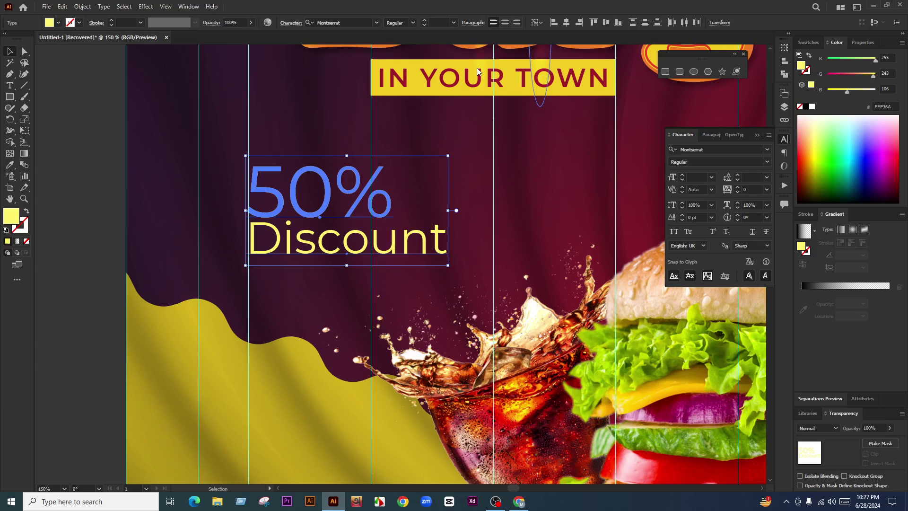
pyautogui.hotkey('ctrl', 'z')
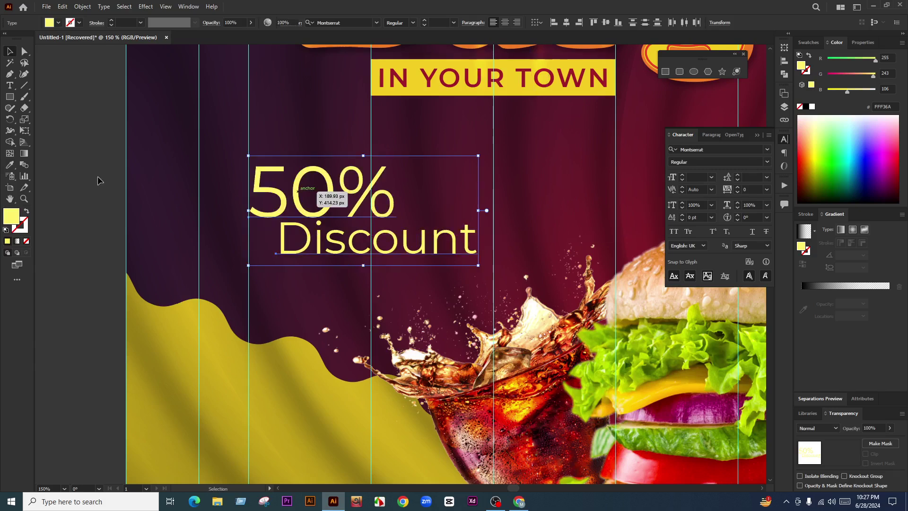
# Step: Line up "50%" with the nearest column guide and place "Discount" roughly centred beneath it
pyautogui.click(100, 181)
pyautogui.scroll(1, 281, 211)
pyautogui.moveTo(316, 203); pyautogui.dragTo(259, 226)
pyautogui.scroll(-1, 321, 229)
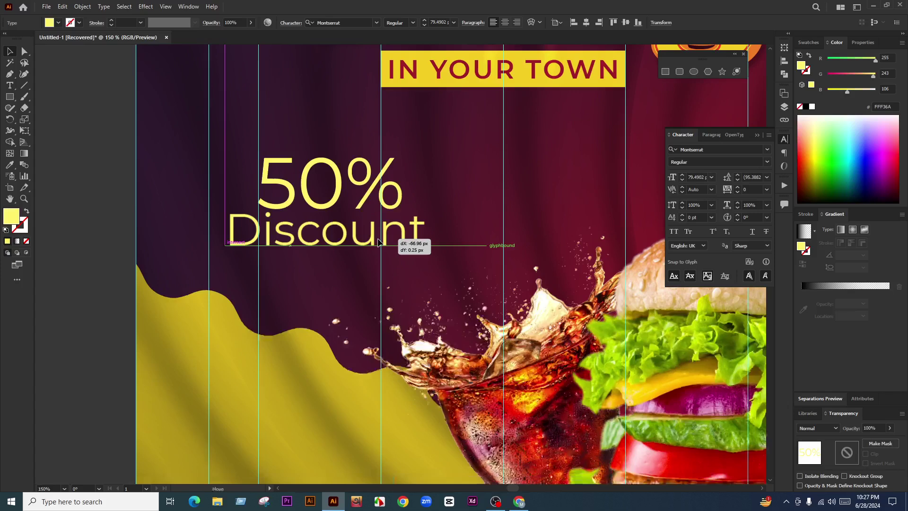
# Step: Set the word "Discount" in all caps
pyautogui.scroll(-3, 320, 237)
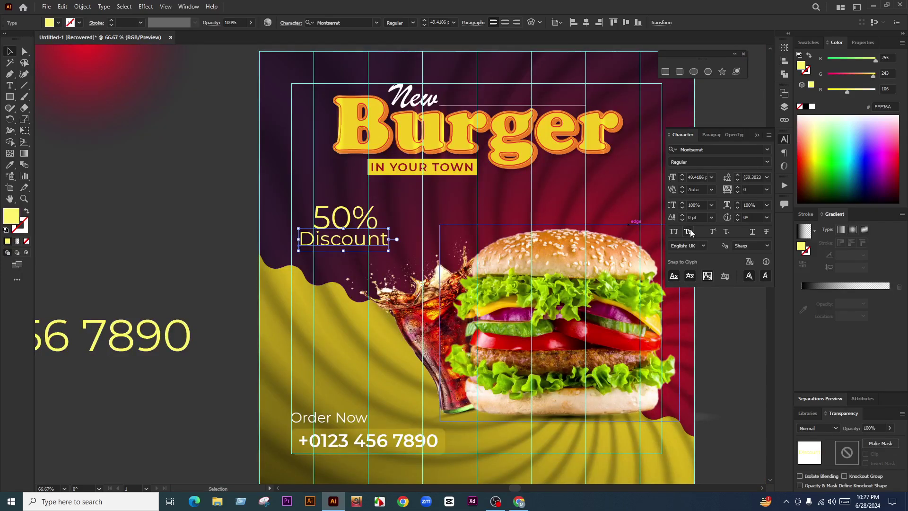
pyautogui.click(674, 231)
pyautogui.scroll(1, 369, 236)
# Step: Try the SemiBold weight on "DISCOUNT" and undo it
pyautogui.click(413, 22)
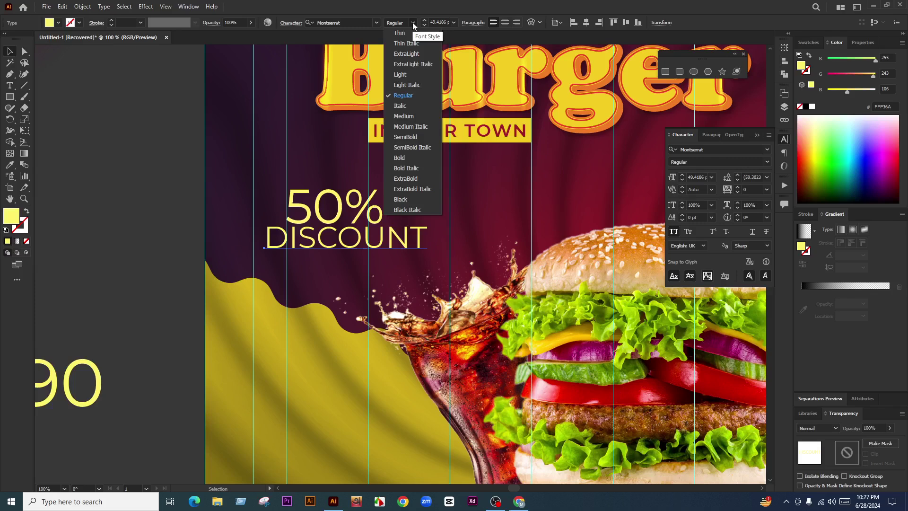
pyautogui.click(405, 137)
pyautogui.click(359, 171)
pyautogui.hotkey('ctrl', 'z')
pyautogui.hotkey('ctrl', 'z')
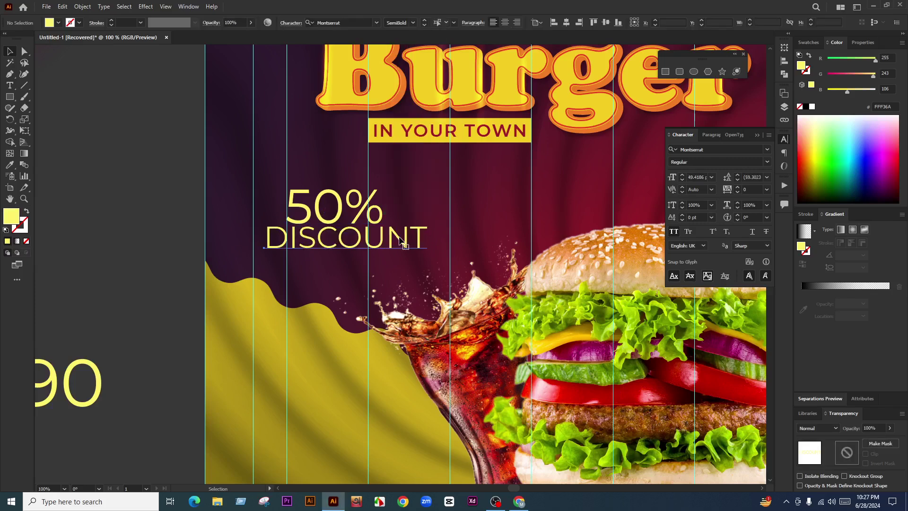
# Step: Set the "50%" text to the SemiBold weight of Montserrat
pyautogui.click(358, 213)
pyautogui.click(413, 22)
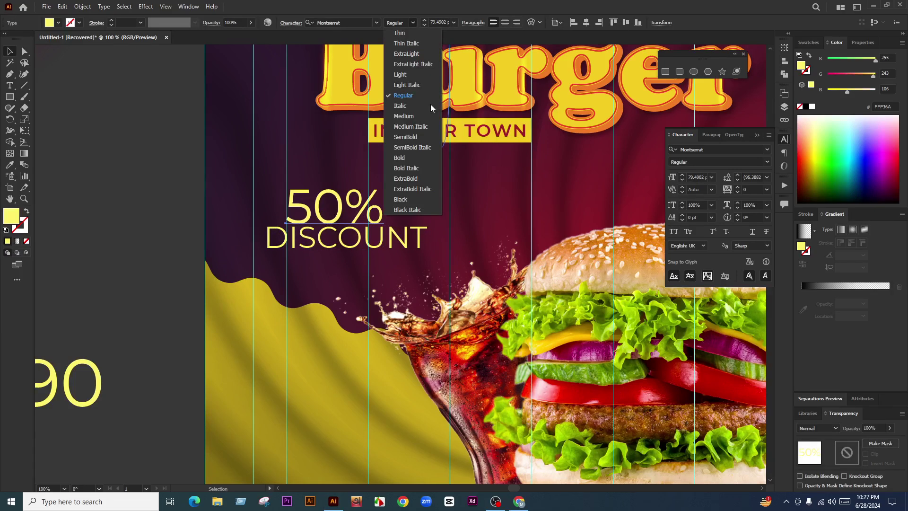
pyautogui.click(431, 105)
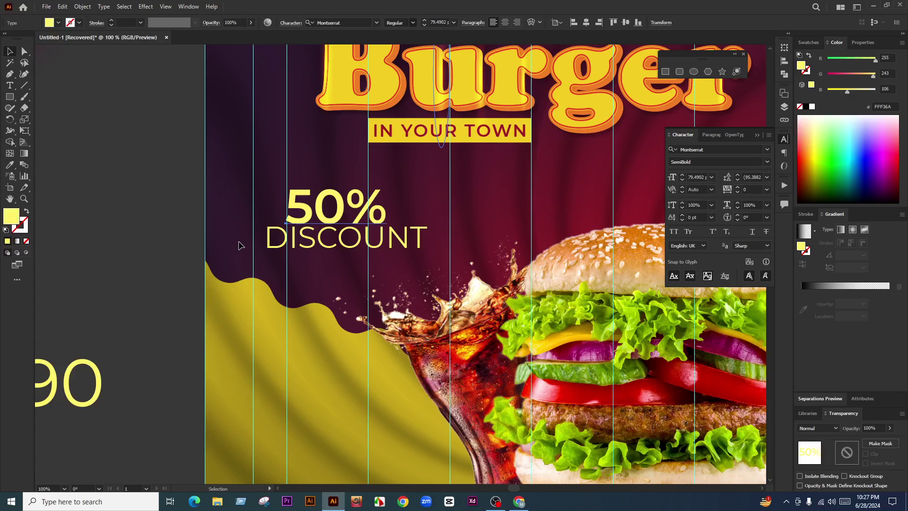
# Step: Shrink "DISCOUNT" to about 25 pt and fit it under "50%" between the two column guides
pyautogui.click(374, 243)
pyautogui.scroll(1, 374, 242)
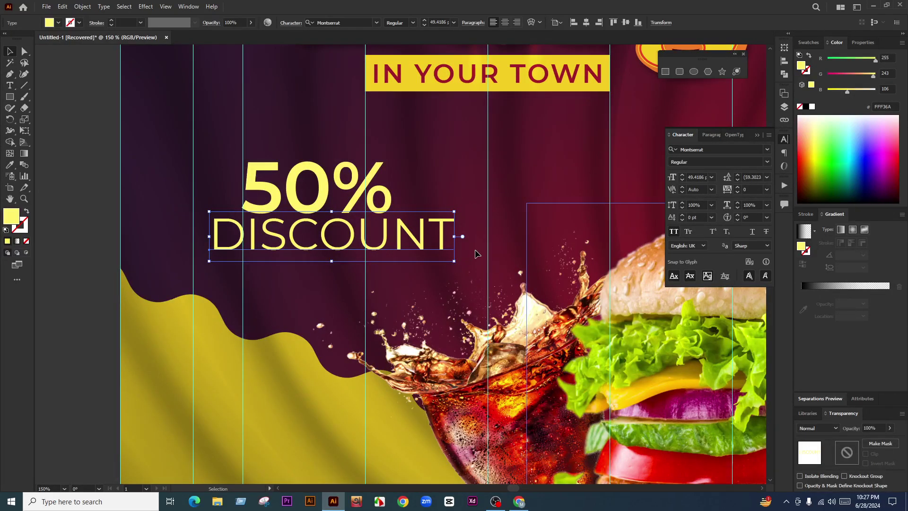
pyautogui.moveTo(454, 261); pyautogui.dragTo(364, 239)
pyautogui.moveTo(353, 237)
pyautogui.mouseDown()
pyautogui.moveTo(311, 237)
pyautogui.moveTo(365, 234)
pyautogui.mouseUp()
pyautogui.scroll(3, 263, 231)
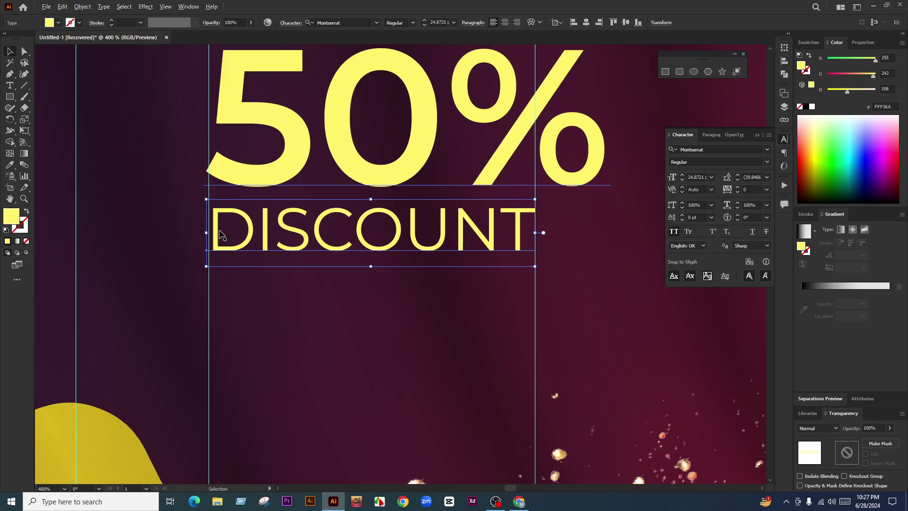
pyautogui.scroll(-3, 220, 235)
# Step: Reduce only the percent sign of "50%" to 45 pt so the figure matches the width of "DISCOUNT"
pyautogui.click(324, 224)
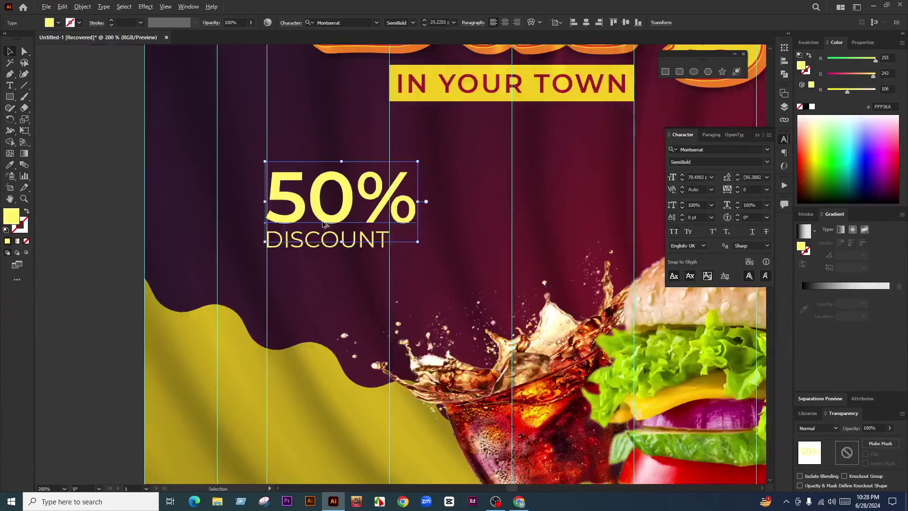
pyautogui.scroll(1, 324, 224)
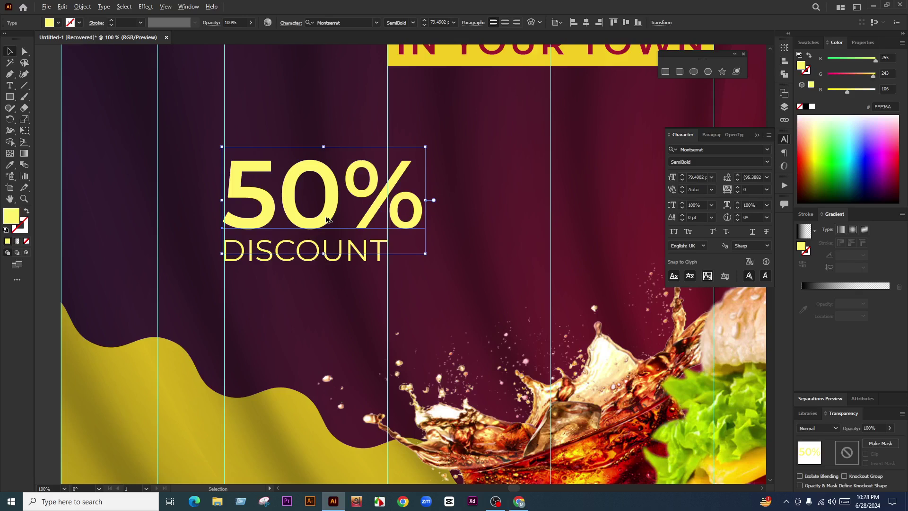
pyautogui.scroll(-1, 374, 227)
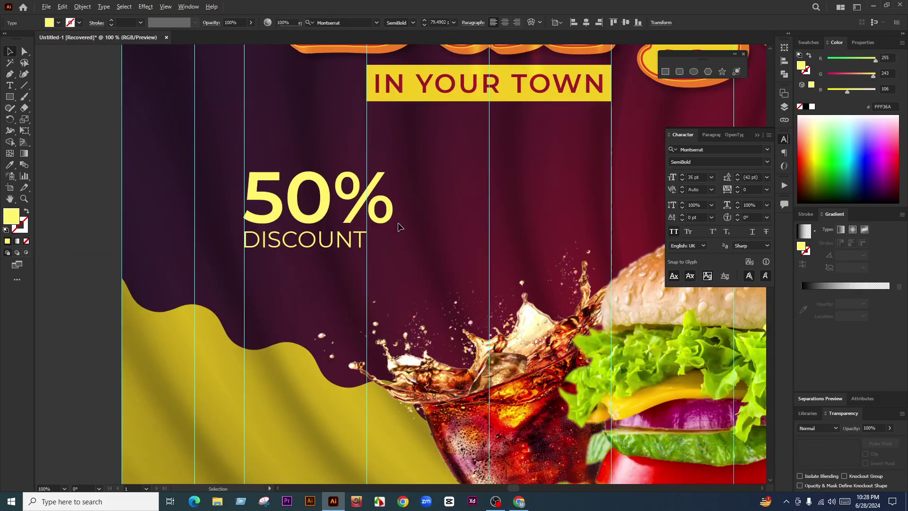
pyautogui.click(399, 227)
pyautogui.press('t')
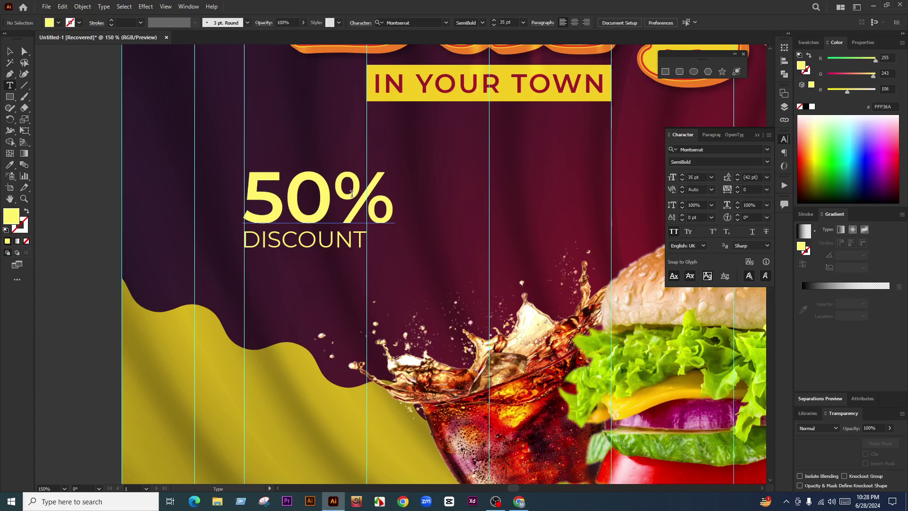
pyautogui.moveTo(351, 194); pyautogui.dragTo(394, 199)
pyautogui.click(438, 22)
pyautogui.scroll(-1, 437, 30)
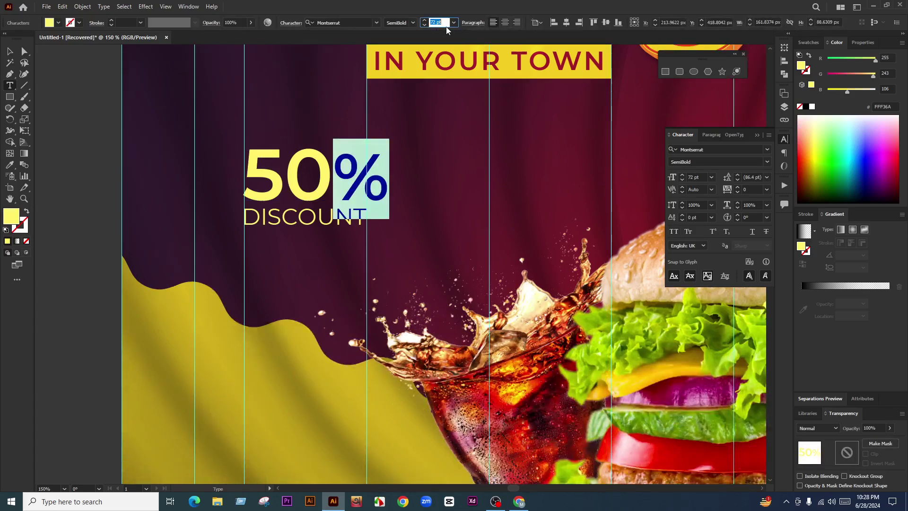
pyautogui.scroll(-5, 445, 22)
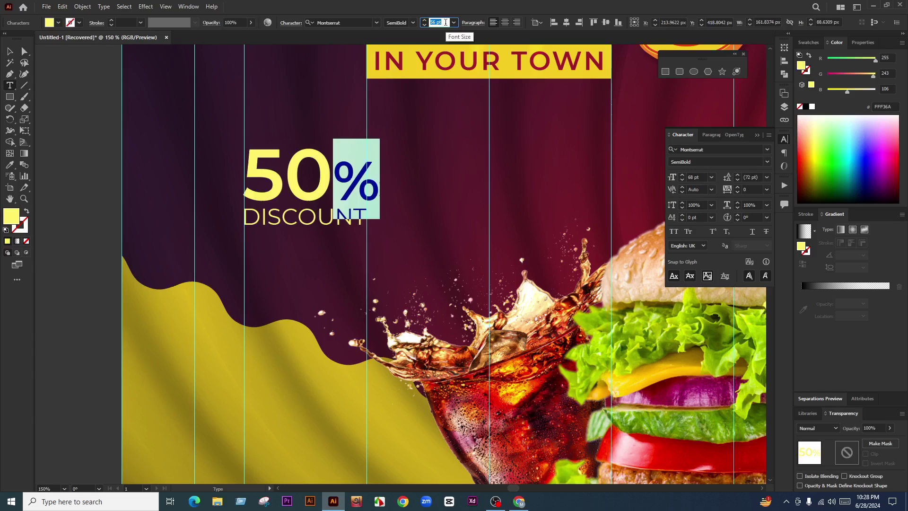
pyautogui.scroll(-11, 446, 22)
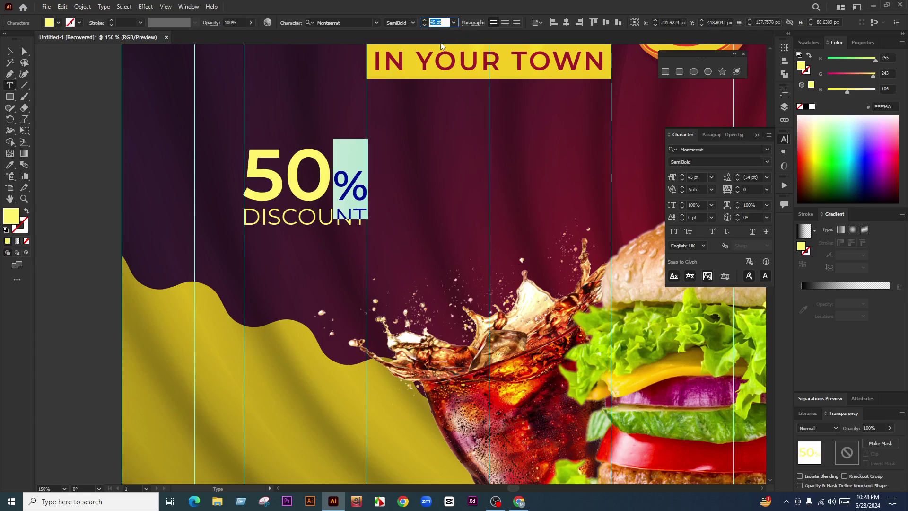
# Step: Recolour the digits "50" with the title's golden yellow F4CC21 using the Eyedropper
pyautogui.doubleClick(249, 174)
pyautogui.hotkey('ctrl', '-')
pyautogui.hotkey('ctrl', '-')
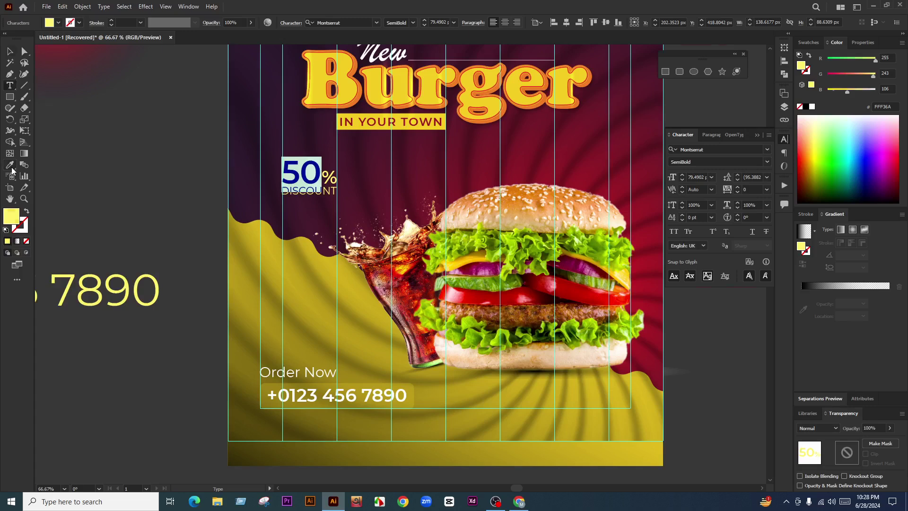
pyautogui.click(12, 169)
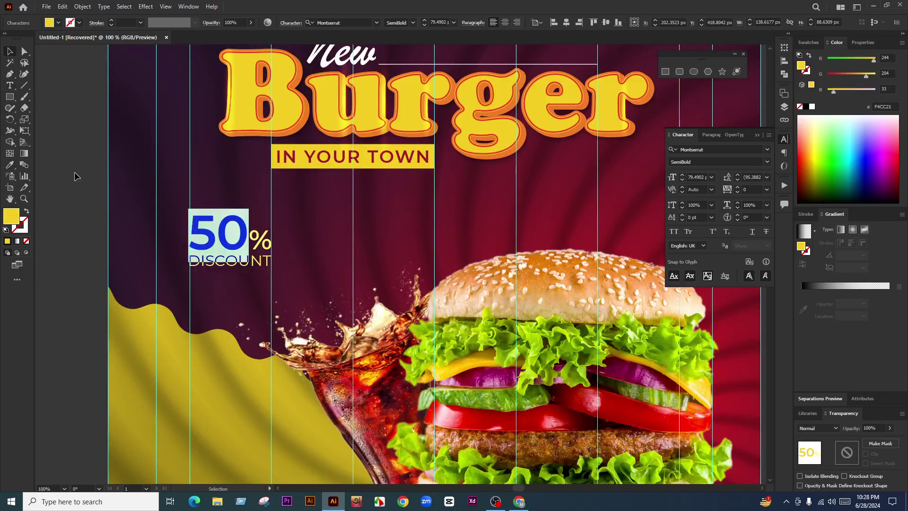
pyautogui.click(75, 175)
pyautogui.scroll(1, 198, 228)
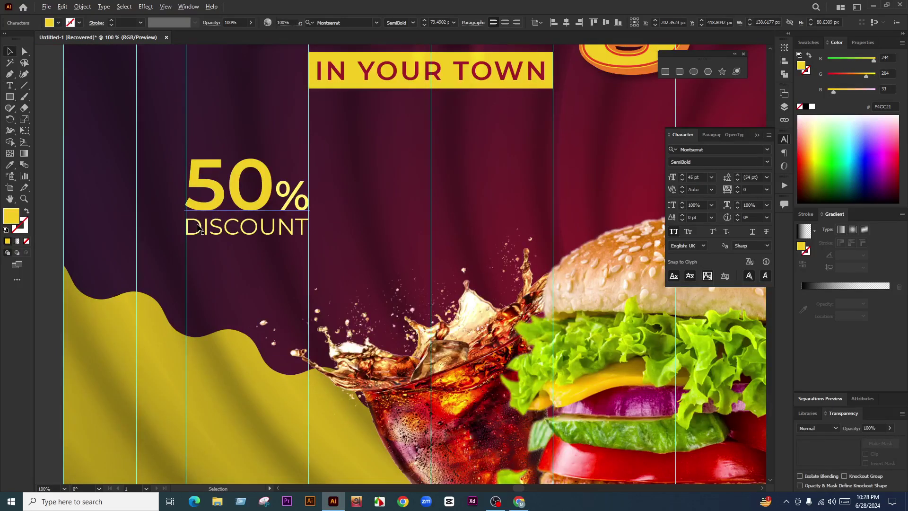
# Step: Recolour the word "DISCOUNT" white, FFFFFF
pyautogui.scroll(2, 219, 219)
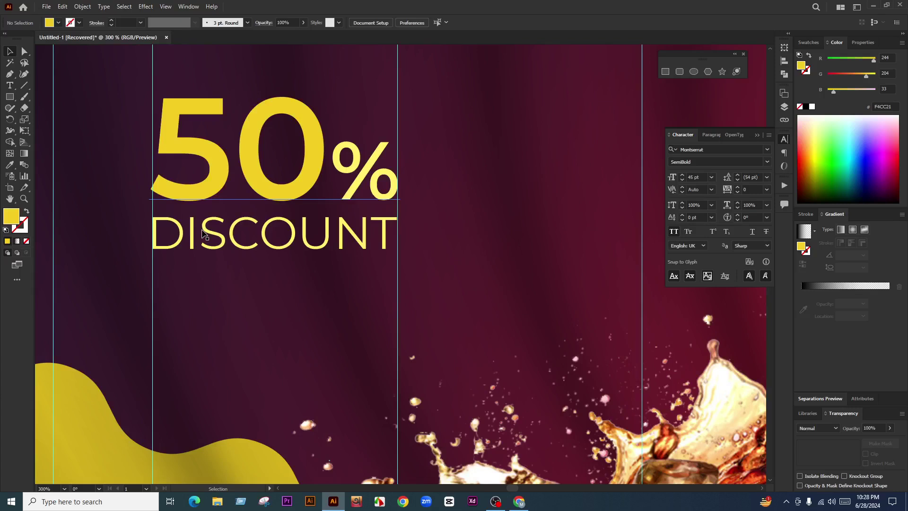
pyautogui.click(203, 233)
pyautogui.scroll(-2, 289, 258)
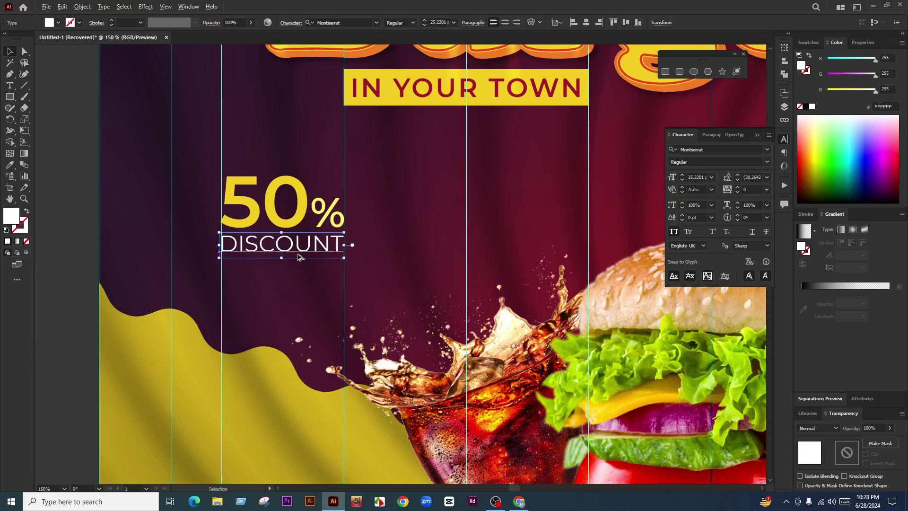
pyautogui.keyDown('shift'); pyautogui.click(283, 218); pyautogui.keyUp('shift')
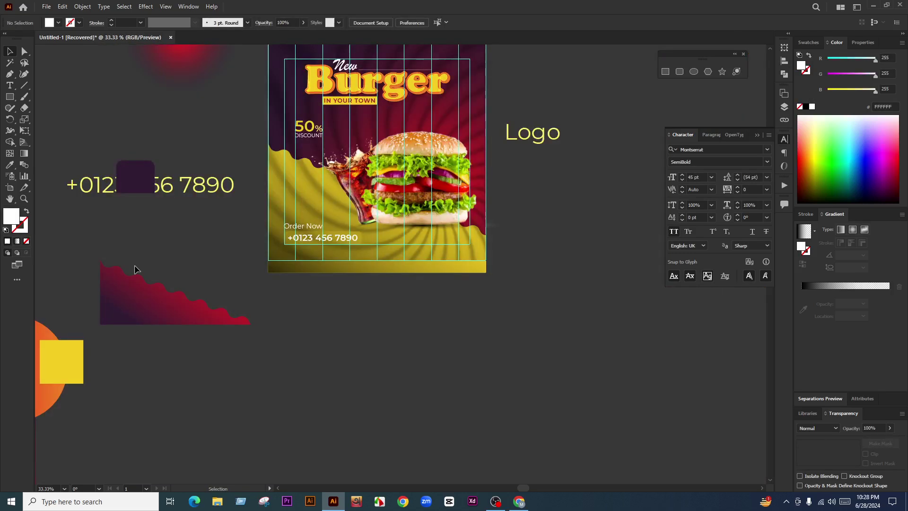
# Step: Draw a white circle about 256 px across on the empty canvas below the artboard
pyautogui.press('m')
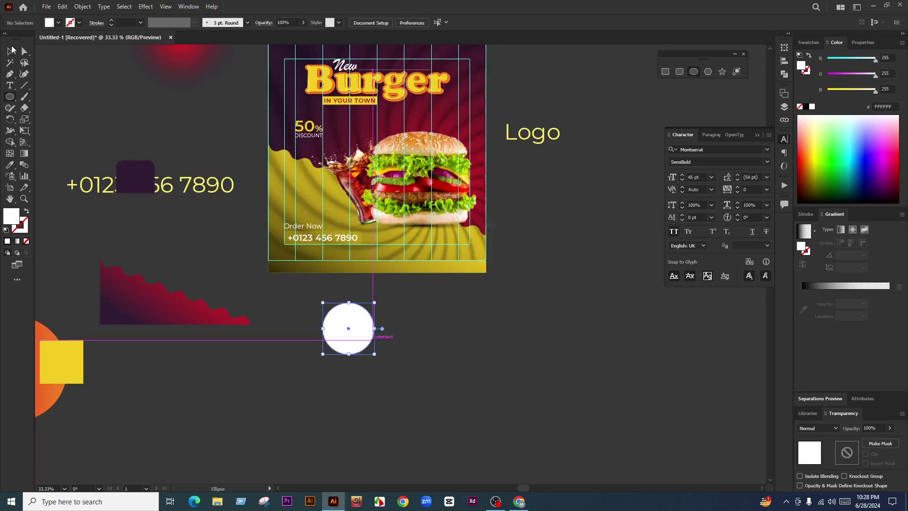
pyautogui.click(12, 50)
pyautogui.scroll(-1, 288, 143)
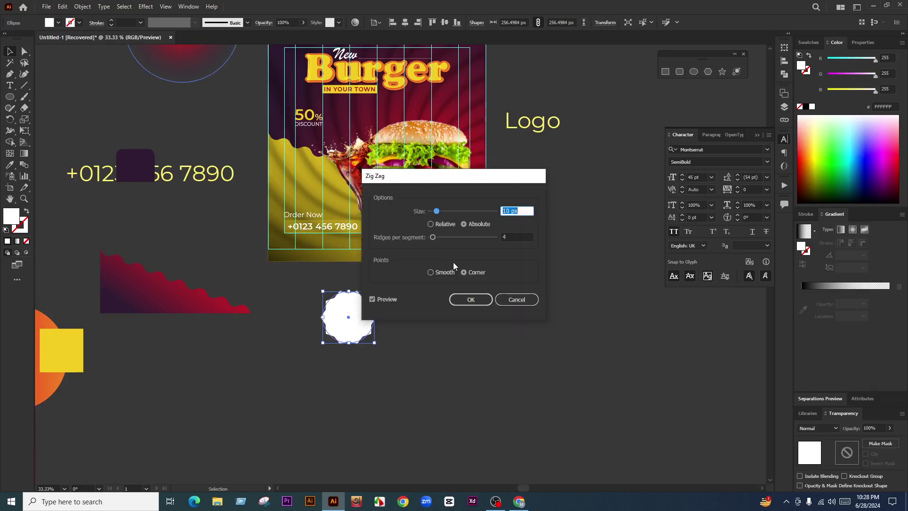
# Step: Apply a Zig Zag effect with smooth points to the white circle and adjust its ridge size
pyautogui.click(446, 273)
pyautogui.click(444, 212)
pyautogui.moveTo(446, 213); pyautogui.dragTo(439, 212)
pyautogui.press('Return')
pyautogui.scroll(1, 412, 343)
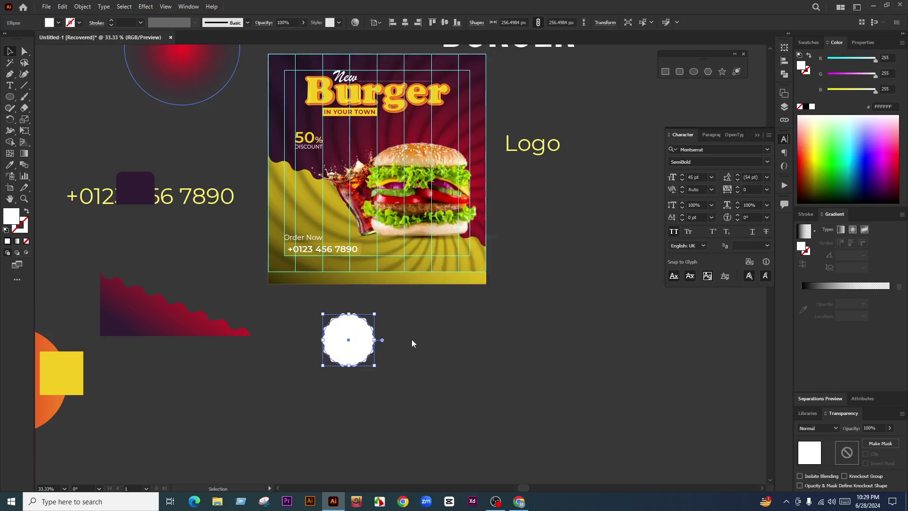
# Step: Move the wavy badge over the discount text and swap its white fill for a 1 pt white outline
pyautogui.moveTo(354, 342); pyautogui.dragTo(306, 179)
pyautogui.scroll(3, 307, 156)
pyautogui.scroll(1, 304, 162)
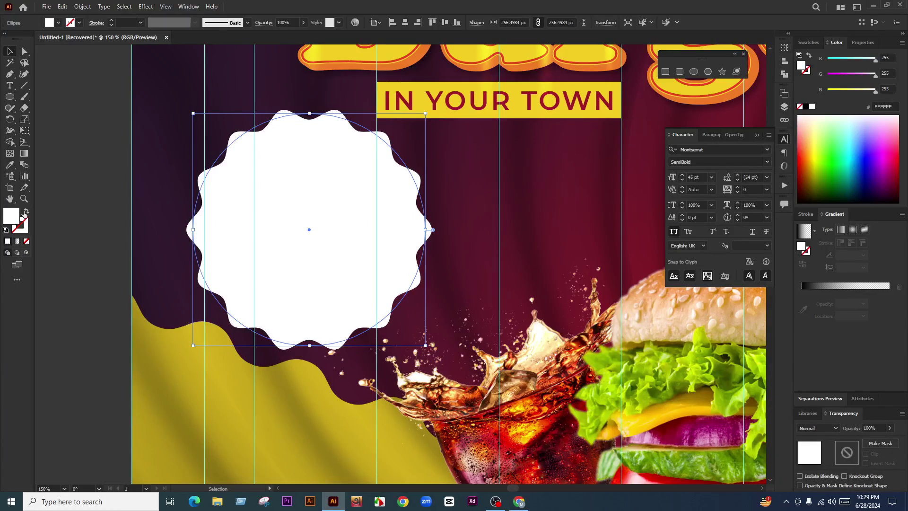
pyautogui.click(26, 212)
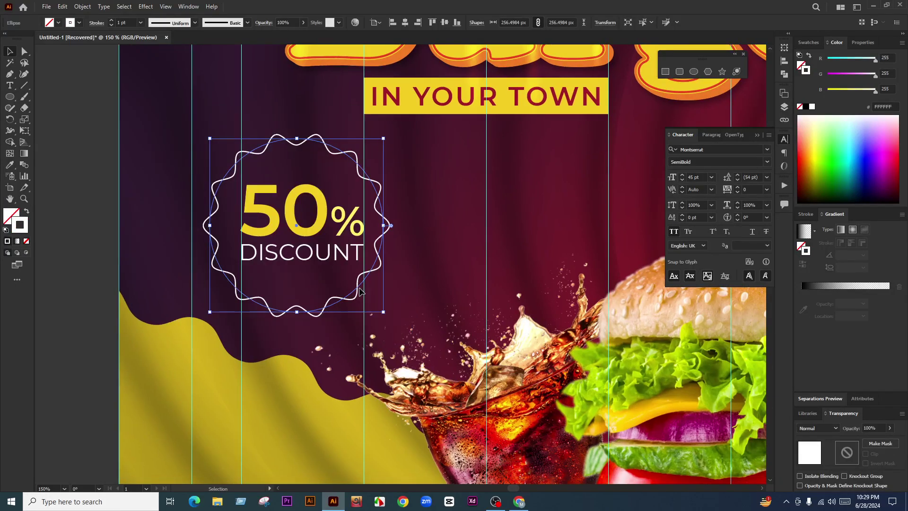
# Step: Scale the badge outline to about 191 × 191 px and centre it around "50% DISCOUNT"
pyautogui.moveTo(359, 290); pyautogui.dragTo(316, 323)
pyautogui.scroll(-1, 338, 206)
pyautogui.scroll(1, 323, 271)
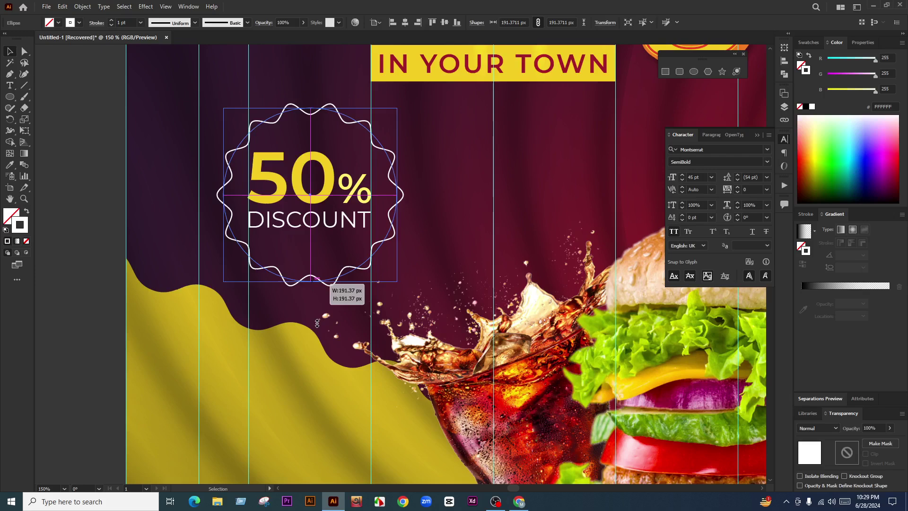
# Step: Try to reshape the wavy badge outline by adding Curvature points around it and pulling two lower points down like ribbon tails
pyautogui.scroll(-1, 332, 258)
pyautogui.hotkey('shift', '`')
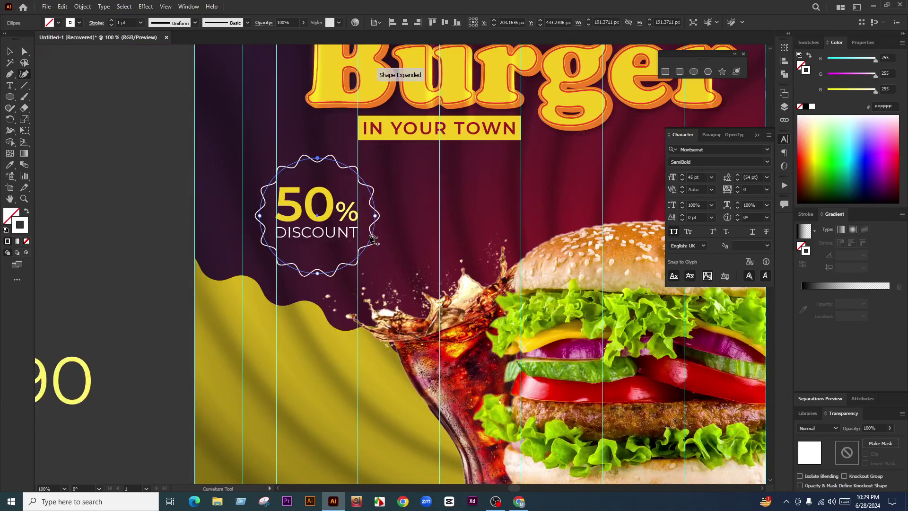
pyautogui.click(371, 240)
pyautogui.click(352, 169)
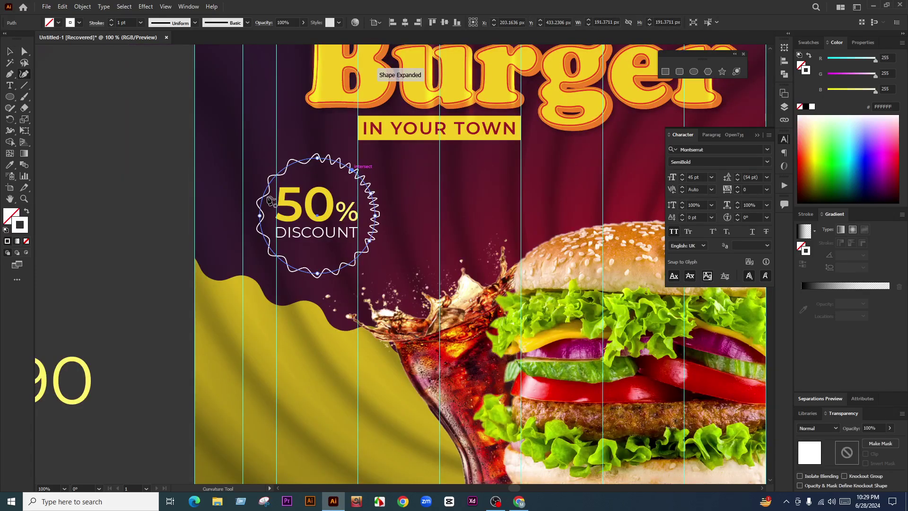
pyautogui.click(269, 200)
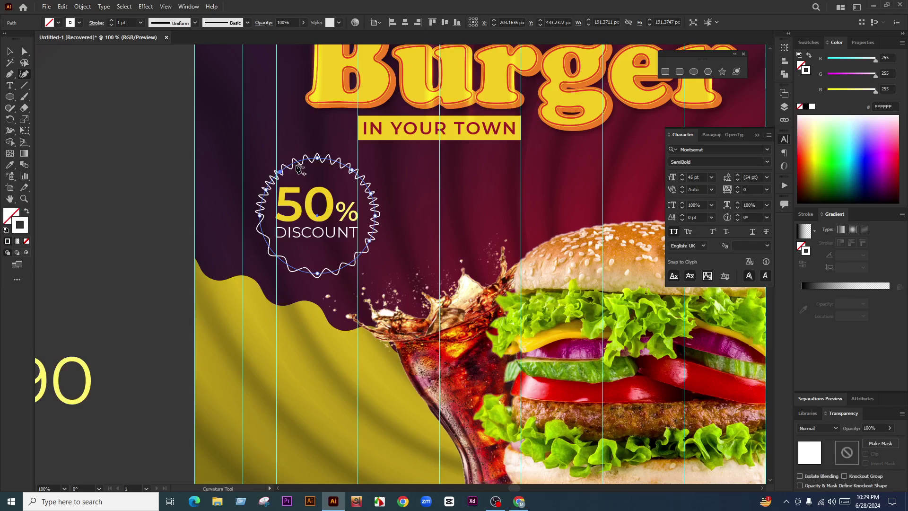
pyautogui.click(296, 165)
pyautogui.moveTo(353, 261); pyautogui.dragTo(324, 353)
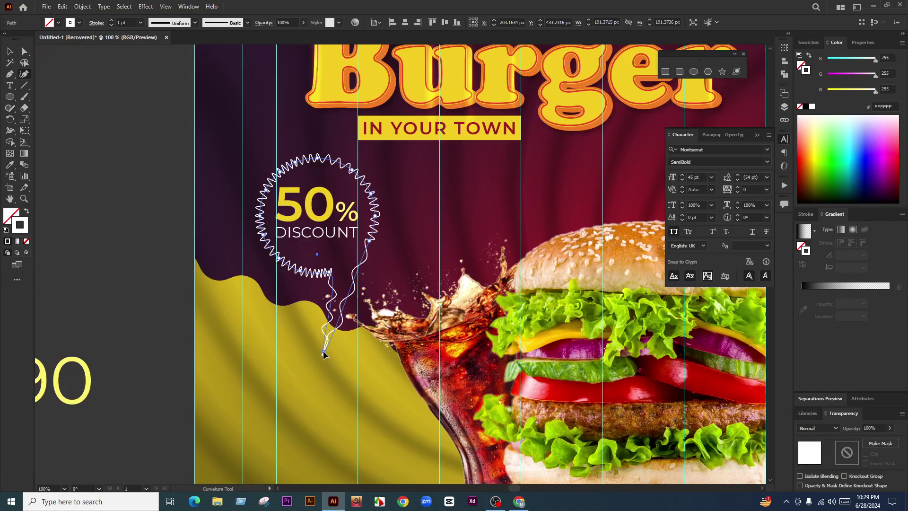
pyautogui.moveTo(315, 274); pyautogui.dragTo(274, 368)
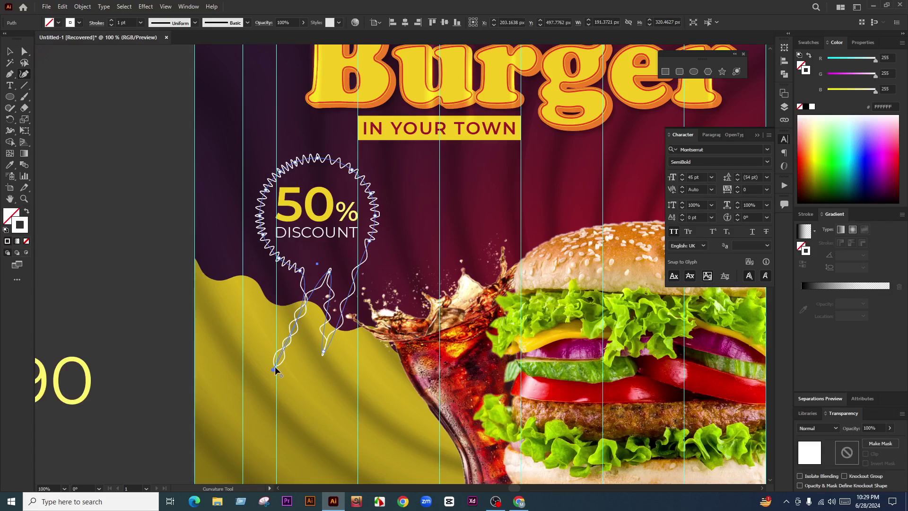
pyautogui.hotkey('ctrl', 'z')
pyautogui.hotkey('ctrl', 'z')
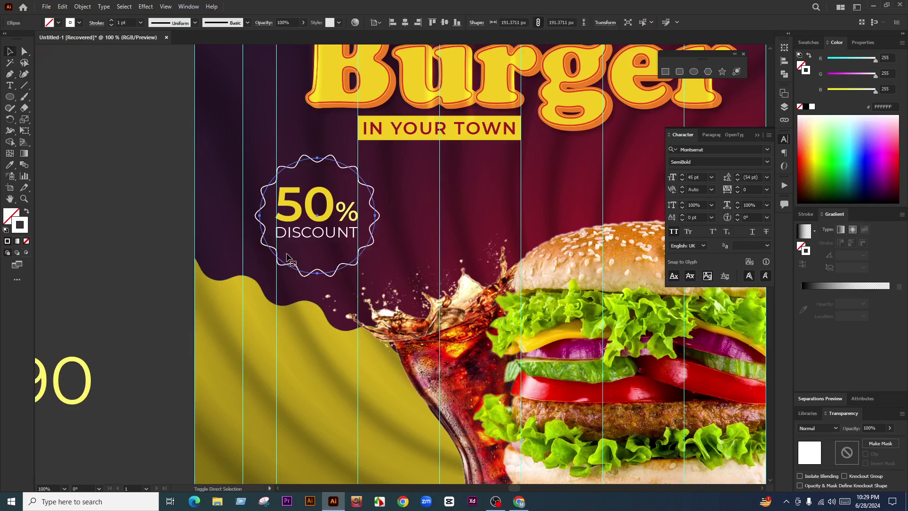
# Step: Remove the wavy badge outline from around the "50% DISCOUNT" text
pyautogui.hotkey('ctrl', '=')
pyautogui.moveTo(391, 205); pyautogui.dragTo(385, 208)
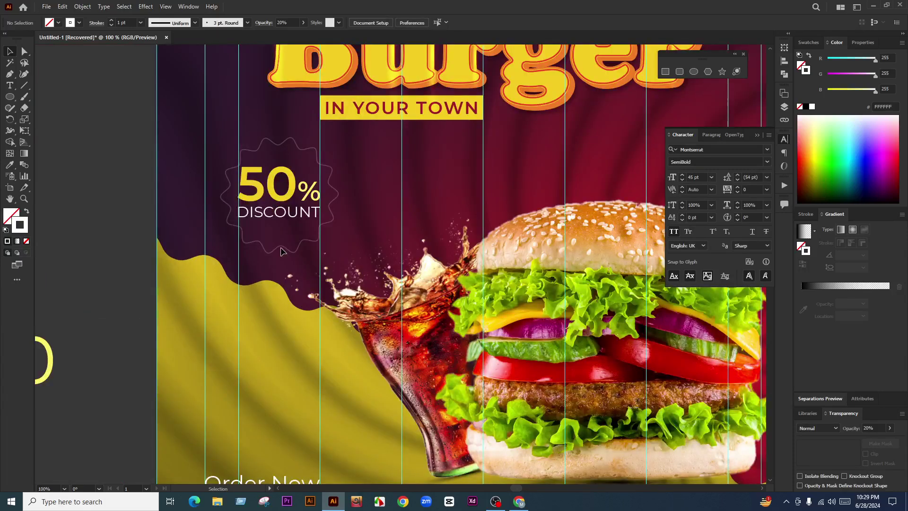
pyautogui.click(280, 251)
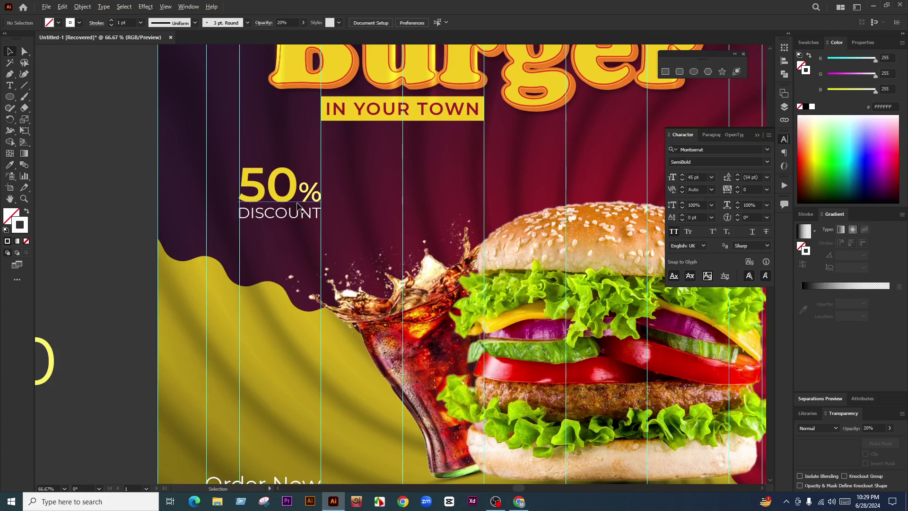
# Step: Draw a rounded rectangle about 232 × 132 px with 12 px corners around "50% DISCOUNT", filled white without a stroke
pyautogui.moveTo(206, 155); pyautogui.dragTo(372, 250)
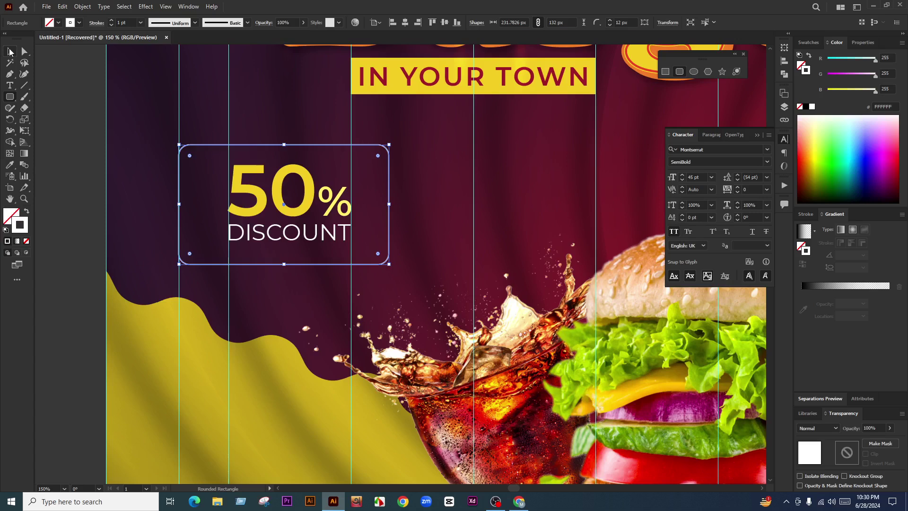
pyautogui.click(9, 51)
pyautogui.hotkey('shift', 'x')
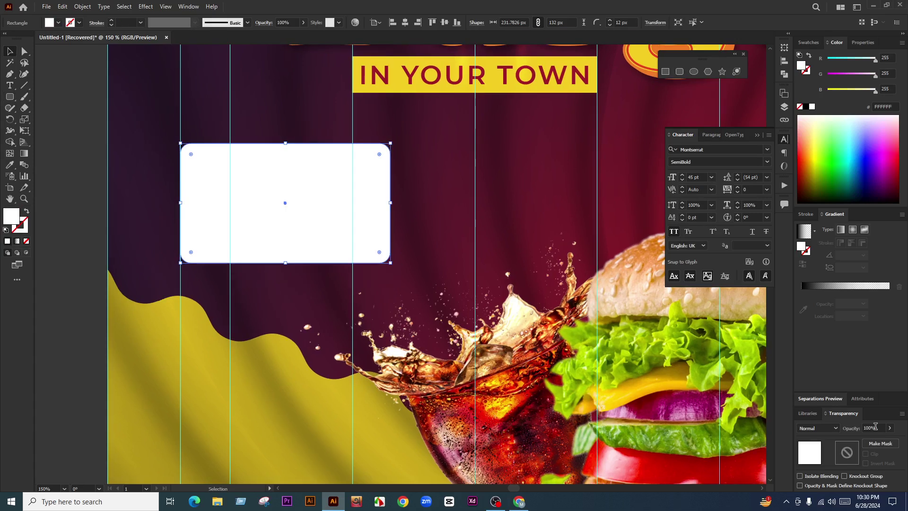
# Step: Set the white rounded rectangle's opacity to 10% and place it behind the discount text
pyautogui.click(876, 427)
pyautogui.write('10')
pyautogui.press('Return')
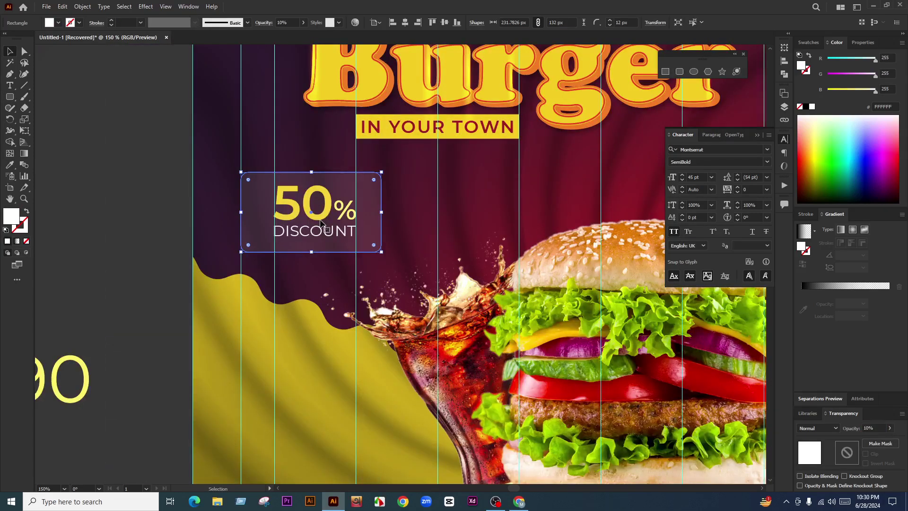
pyautogui.hotkey('ctrl', 'shift', '[')
pyautogui.scroll(-1, 336, 221)
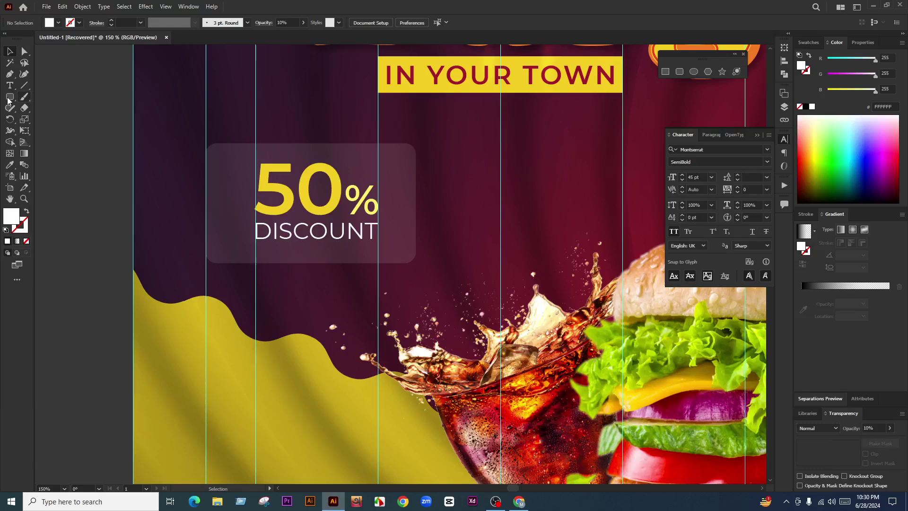
# Step: Square off the bottom-left corner of the translucent panel behind the discount text
pyautogui.click(8, 99)
pyautogui.click(47, 100)
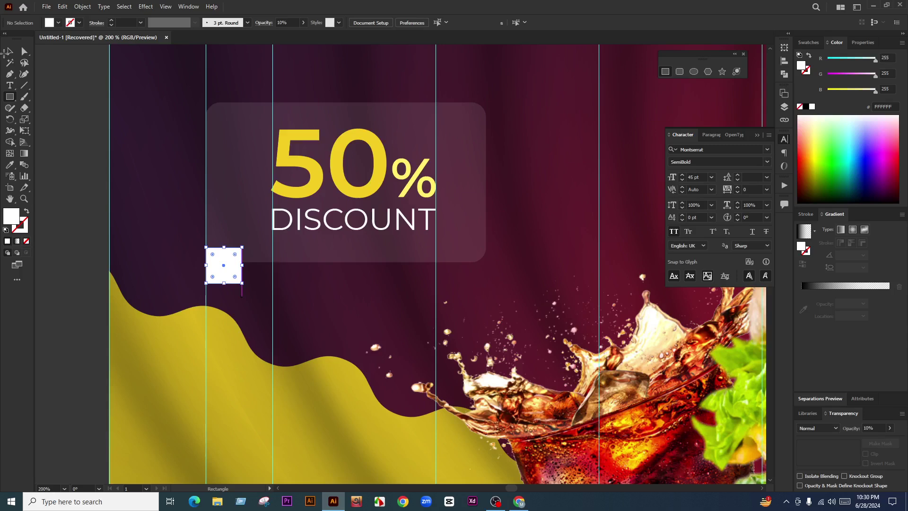
pyautogui.click(9, 51)
pyautogui.hotkey('ctrl', 'z')
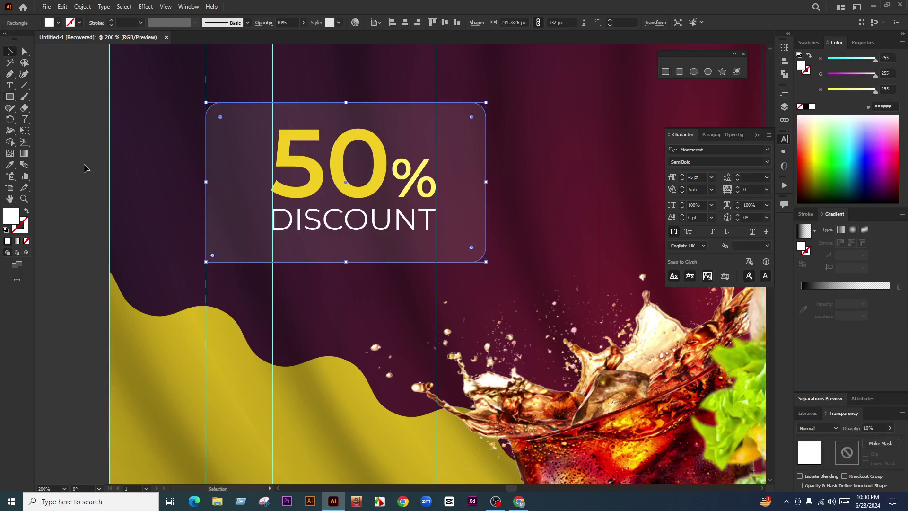
# Step: Recolour the translucent discount panel with the yellow F4CC21 sampled from the yellow artwork
pyautogui.click(84, 169)
pyautogui.scroll(-1, 284, 254)
pyautogui.scroll(-1, 335, 267)
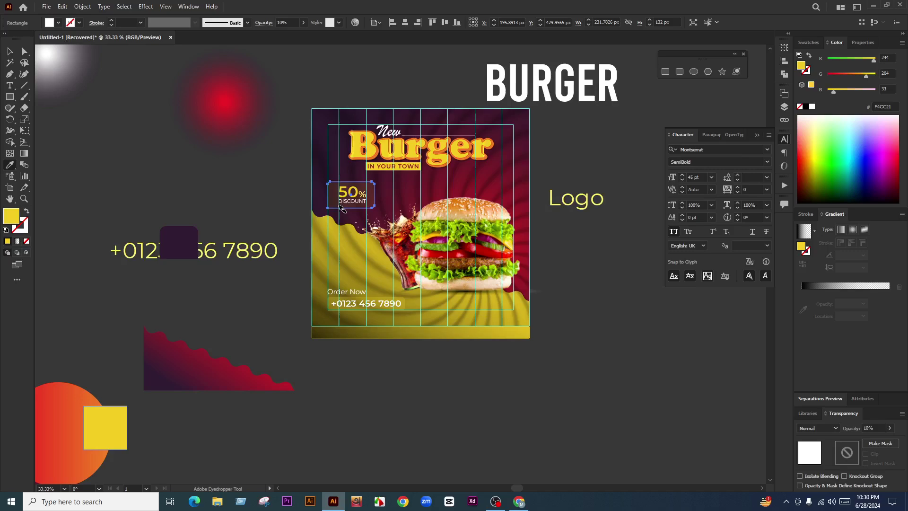
pyautogui.hotkey('shift', 'f')
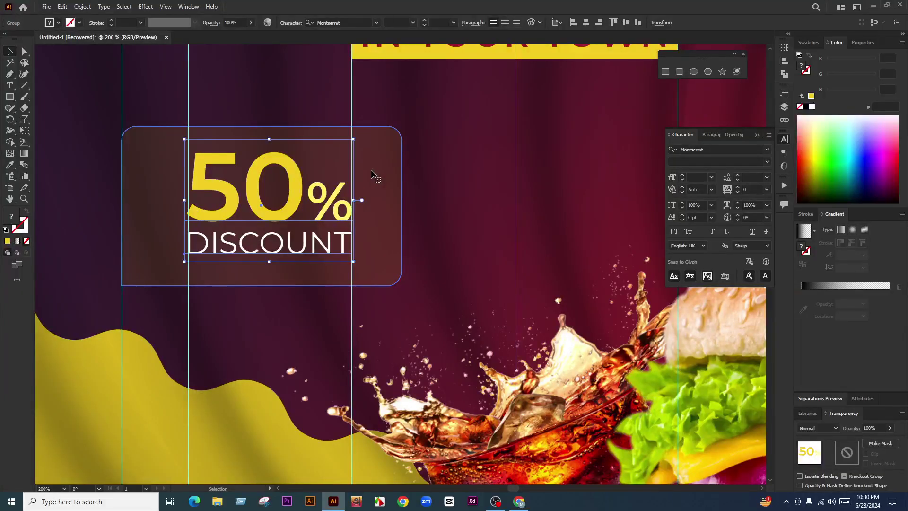
# Step: Centre the "50% DISCOUNT" text horizontally and vertically on its rounded panel
pyautogui.keyDown('shift'); pyautogui.click(372, 174); pyautogui.keyUp('shift')
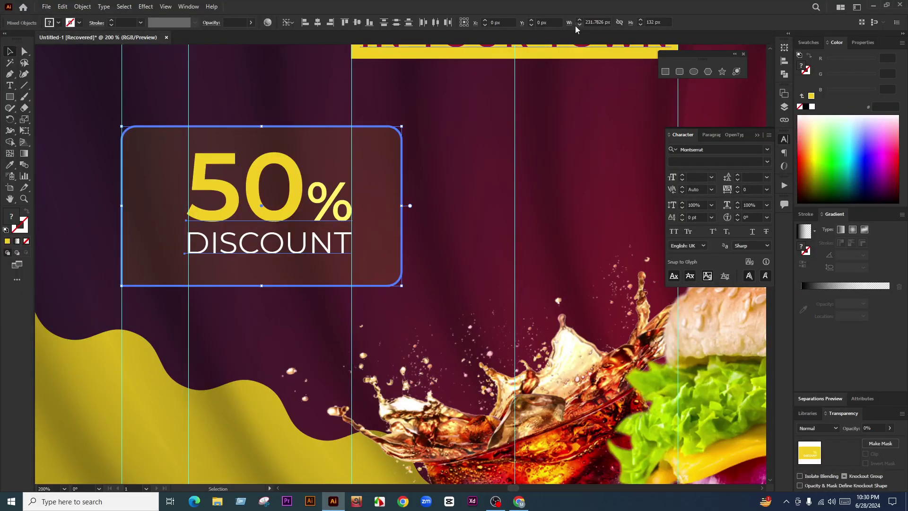
pyautogui.click(318, 22)
pyautogui.click(357, 22)
pyautogui.scroll(-3, 344, 239)
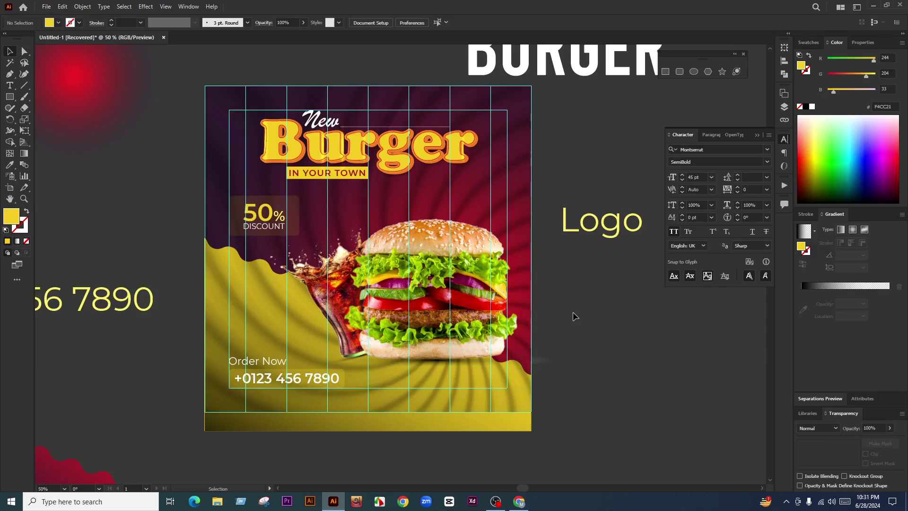
# Step: Enlarge the burger image to about 633 × 518 px and shift it about 16 px to the right
pyautogui.click(611, 223)
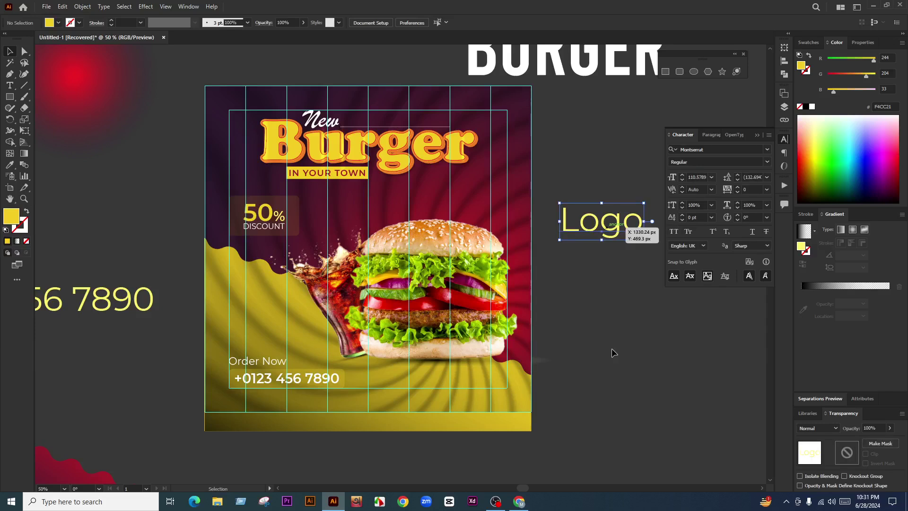
pyautogui.scroll(-2, 612, 349)
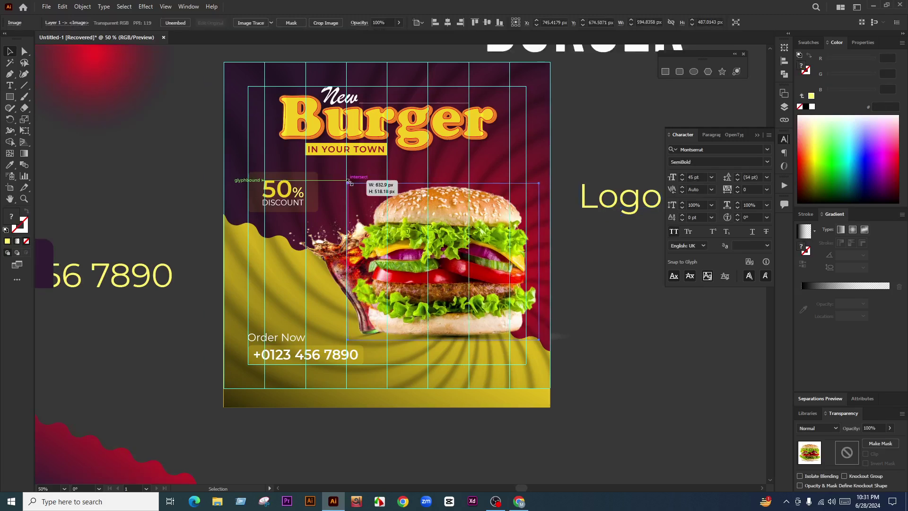
pyautogui.moveTo(350, 183); pyautogui.dragTo(350, 183)
pyautogui.moveTo(477, 292); pyautogui.dragTo(480, 293)
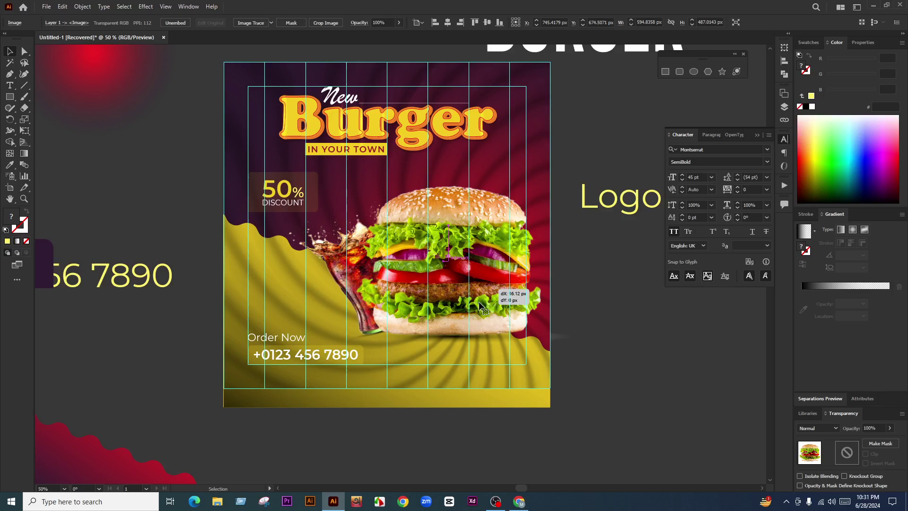
pyautogui.click(337, 255)
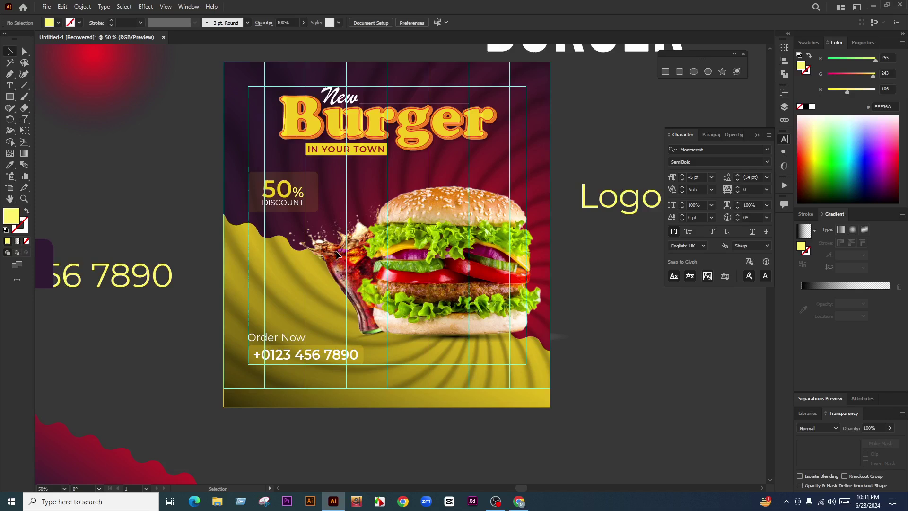
# Step: Clear the leftover wavy gradient shape, yellow square and white "BURGER" text from around the artboard
pyautogui.hotkey('ctrl', '-')
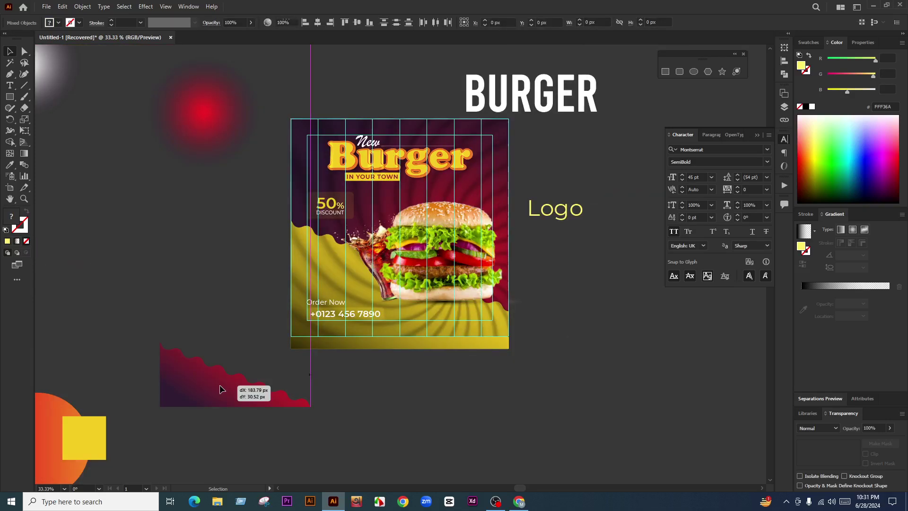
pyautogui.click(239, 389)
pyautogui.press('Delete')
pyautogui.moveTo(91, 428); pyautogui.dragTo(136, 372)
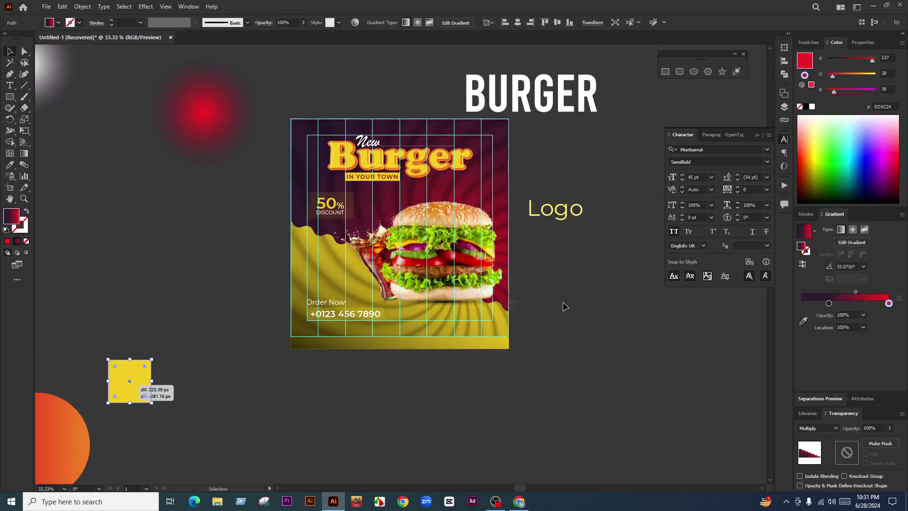
pyautogui.click(563, 307)
pyautogui.hotkey('ctrl', '+')
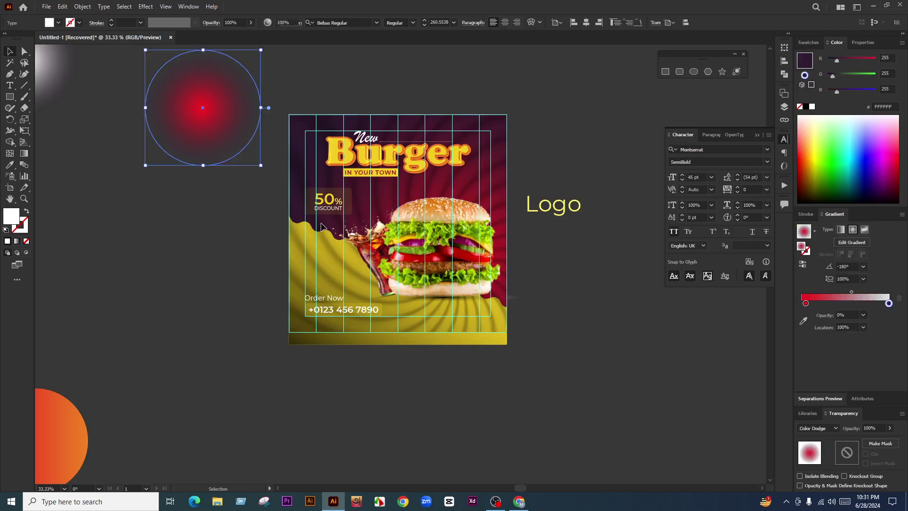
# Step: Save the red radial glow as a dynamic symbol and scale the glow beside the artboard to about 355 px
pyautogui.hotkey('ctrl', '-')
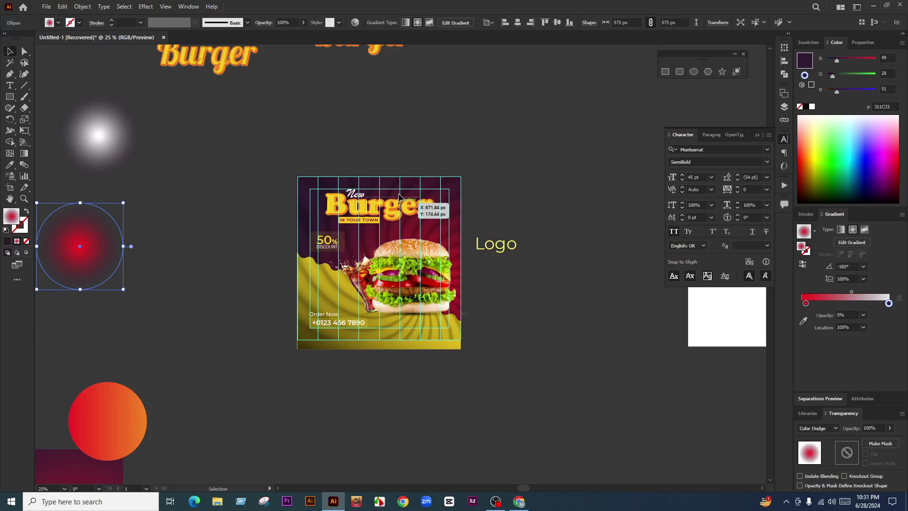
pyautogui.press('F5')
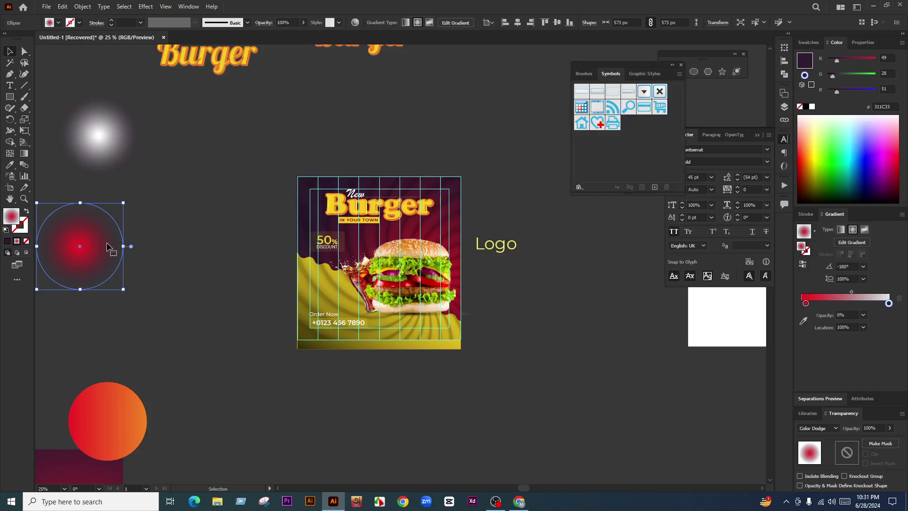
pyautogui.moveTo(108, 246); pyautogui.dragTo(636, 143)
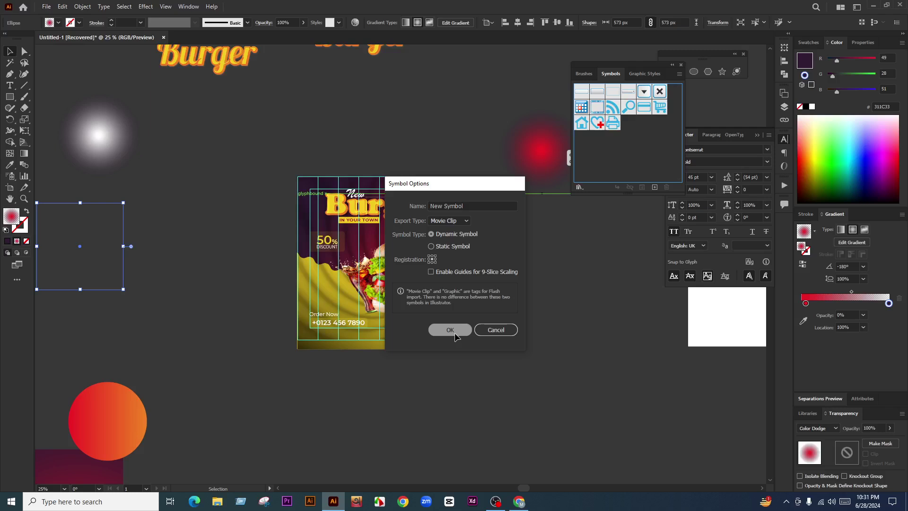
pyautogui.click(451, 331)
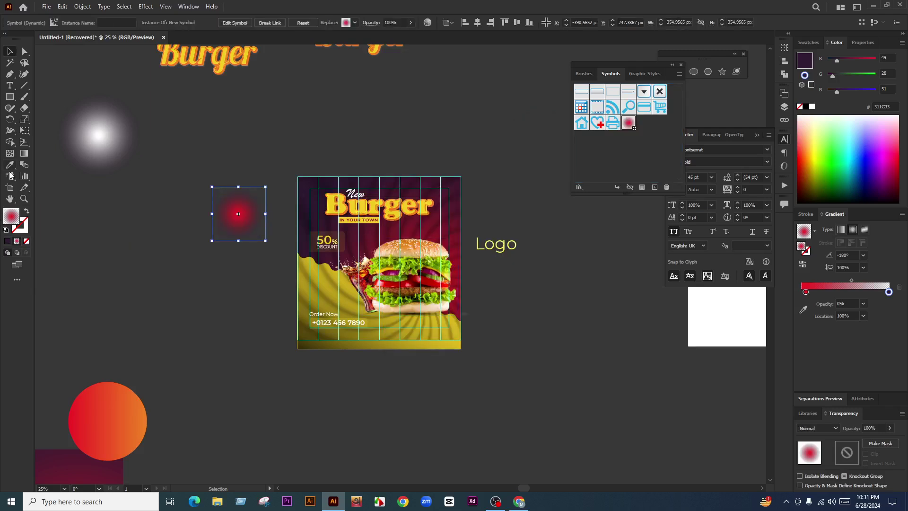
# Step: Try to spray the red glow symbol across the flyer's title area with the Symbol Sprayer
pyautogui.click(10, 176)
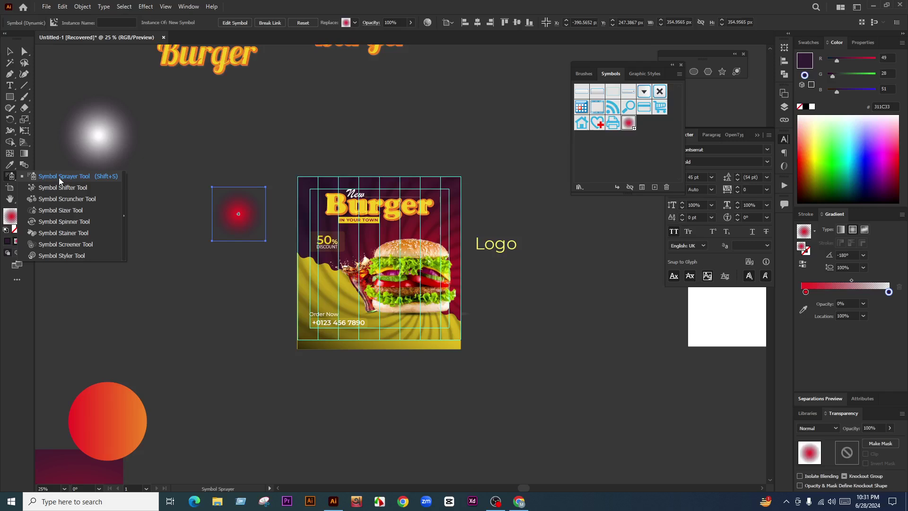
pyautogui.click(59, 181)
pyautogui.moveTo(231, 208)
pyautogui.mouseDown()
pyautogui.moveTo(431, 362)
pyautogui.moveTo(440, 231)
pyautogui.moveTo(470, 306)
pyautogui.moveTo(438, 212)
pyautogui.mouseUp()
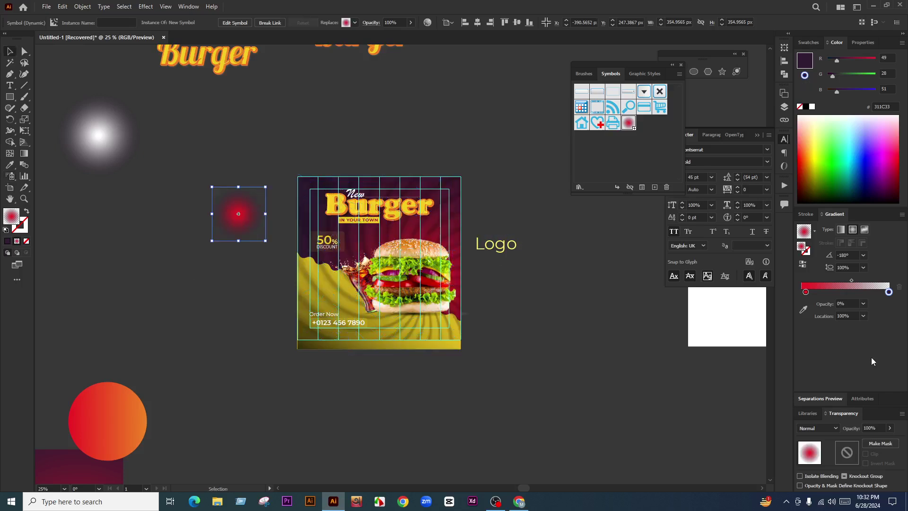
# Step: Set the red glow's blend mode to Screen and save it as a second symbol
pyautogui.click(818, 428)
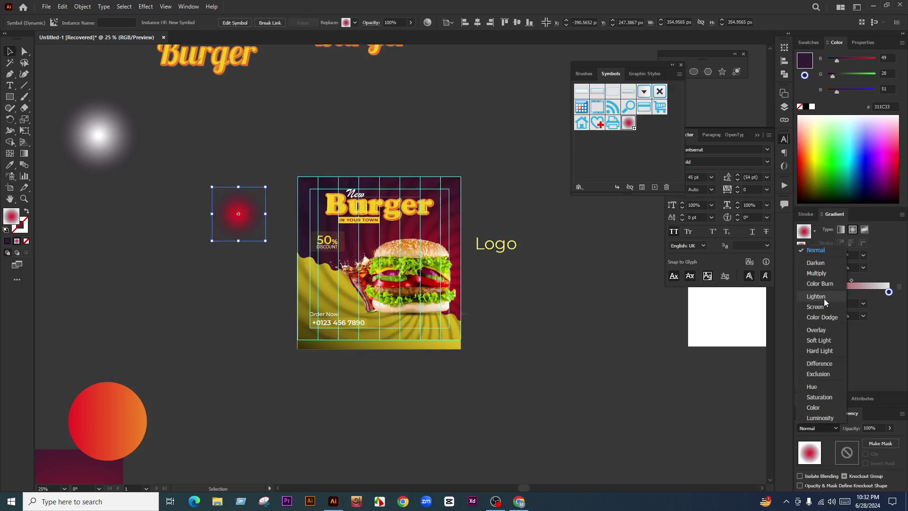
pyautogui.click(823, 307)
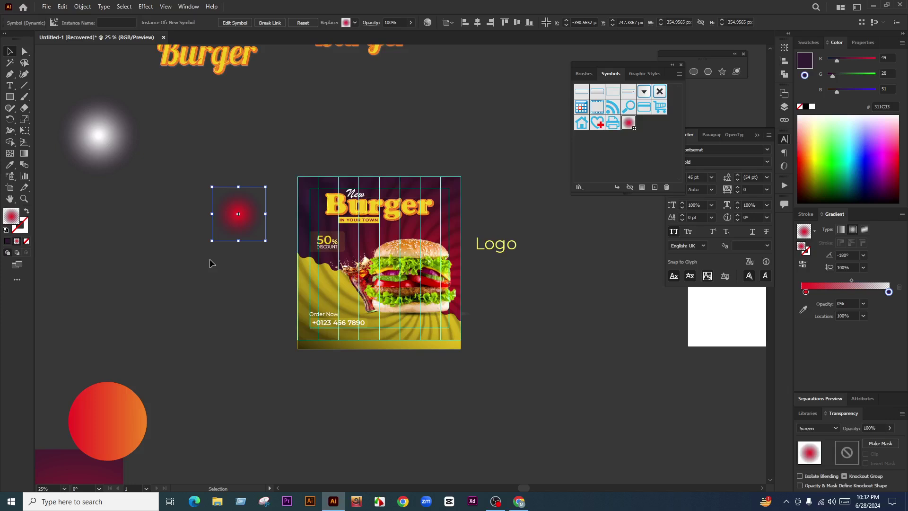
pyautogui.moveTo(242, 221); pyautogui.dragTo(650, 136)
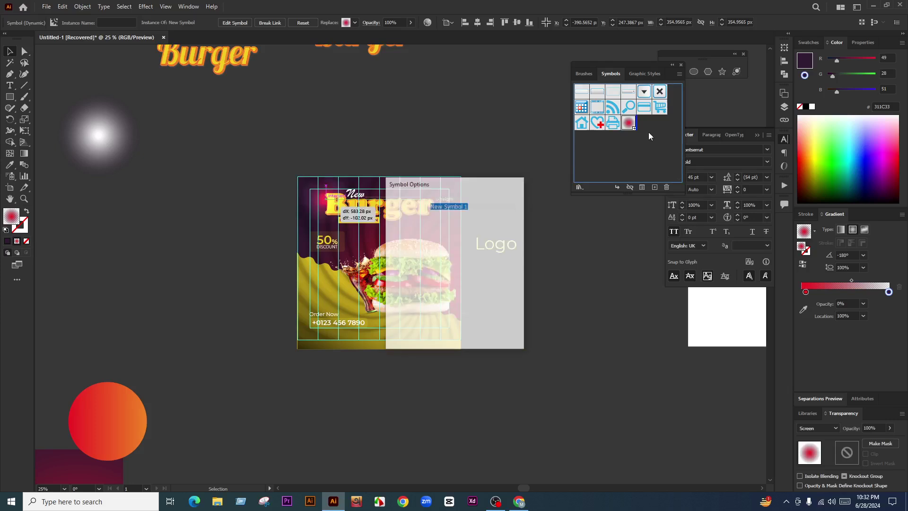
pyautogui.press('Return')
# Step: Spray the newly saved red glow symbol over and around the whole flyer with the Symbol Sprayer
pyautogui.moveTo(10, 176); pyautogui.dragTo(42, 176)
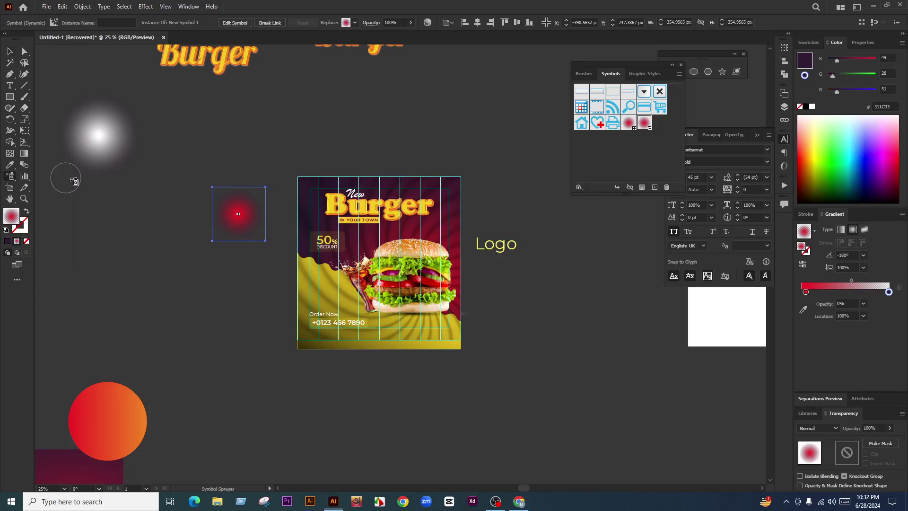
pyautogui.moveTo(234, 214); pyautogui.dragTo(253, 281)
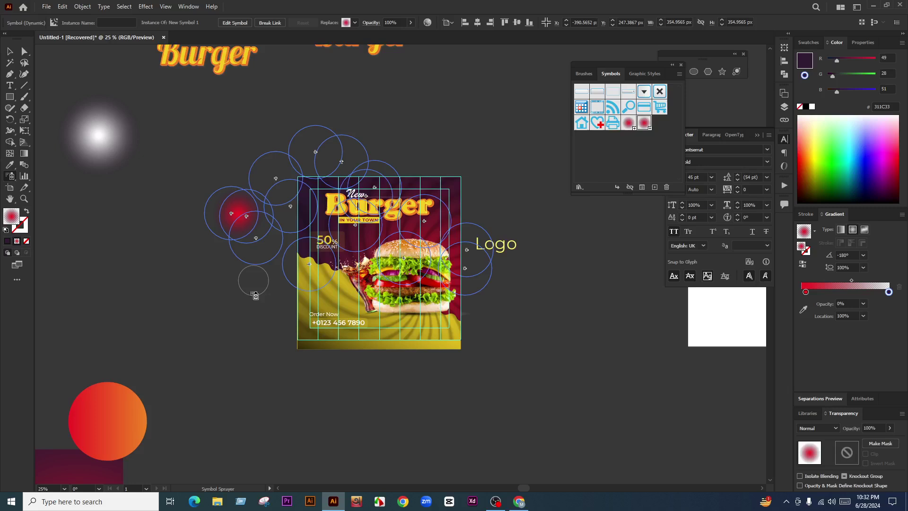
pyautogui.moveTo(255, 295)
pyautogui.mouseDown()
pyautogui.moveTo(309, 268)
pyautogui.moveTo(361, 305)
pyautogui.mouseUp()
pyautogui.click(444, 303)
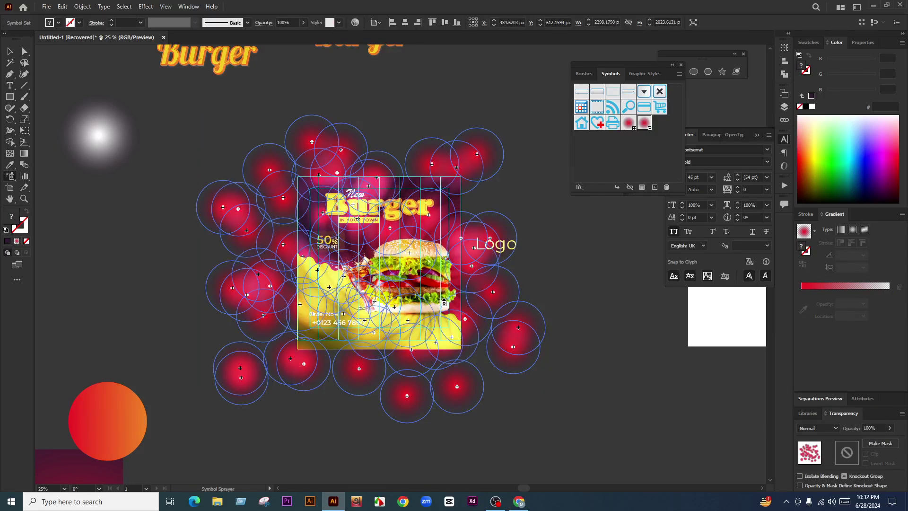
pyautogui.moveTo(443, 302); pyautogui.dragTo(275, 242)
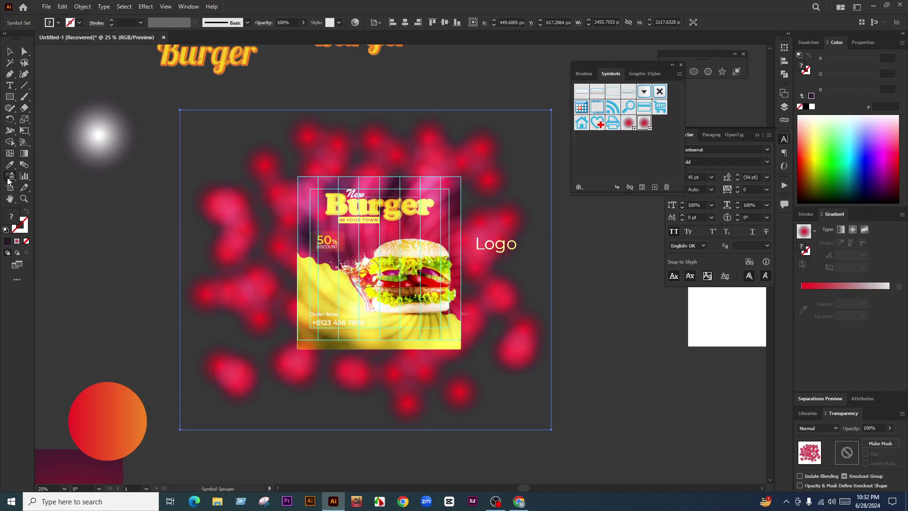
# Step: Shrink the sprayed red glows across the symbol set with the Symbol Sizer tool
pyautogui.moveTo(8, 180); pyautogui.dragTo(93, 247)
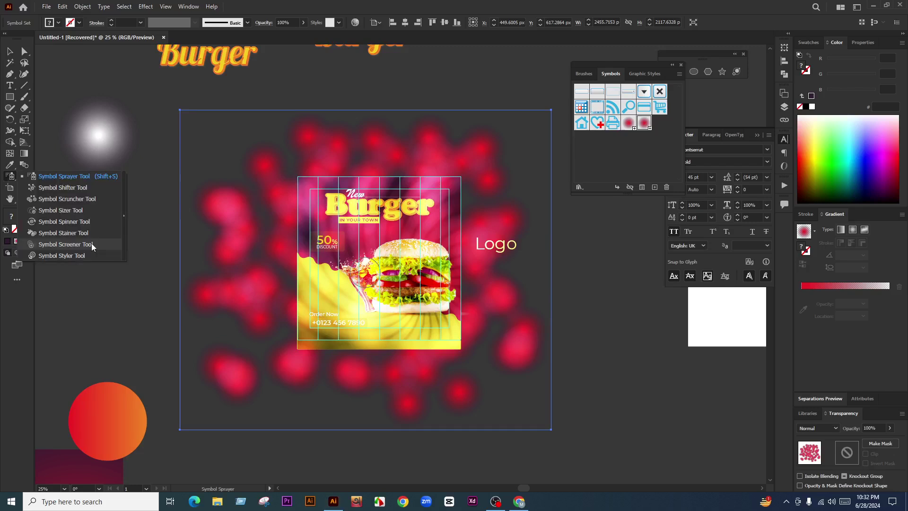
pyautogui.moveTo(93, 246); pyautogui.dragTo(62, 210)
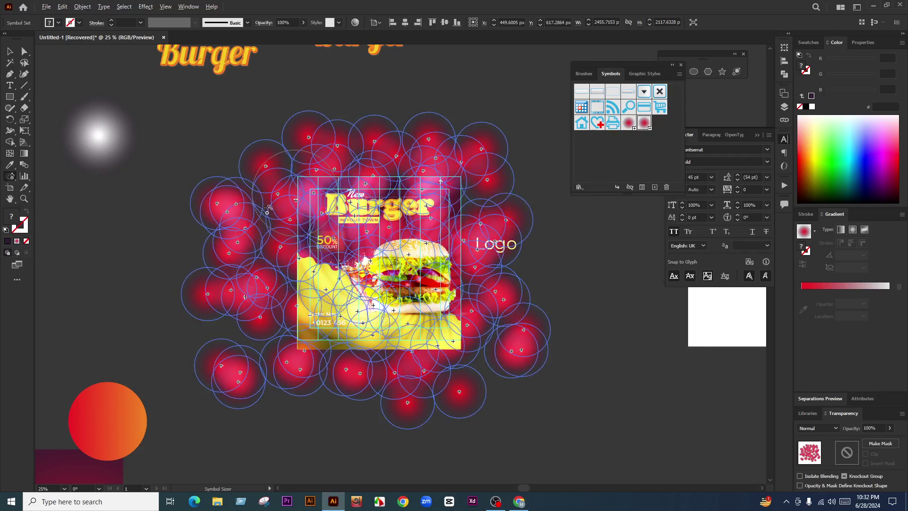
pyautogui.moveTo(267, 212); pyautogui.dragTo(487, 193)
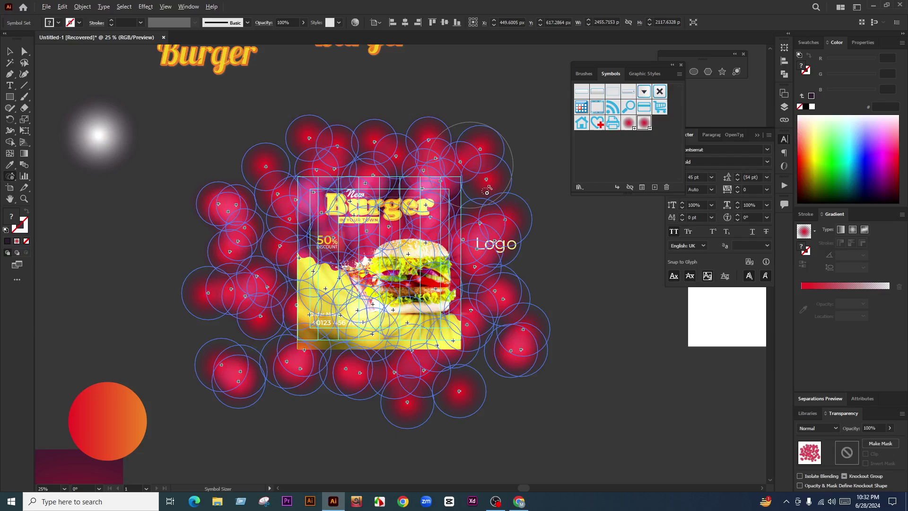
pyautogui.moveTo(488, 192)
pyautogui.mouseDown()
pyautogui.moveTo(311, 316)
pyautogui.moveTo(382, 258)
pyautogui.moveTo(321, 194)
pyautogui.moveTo(471, 169)
pyautogui.mouseUp()
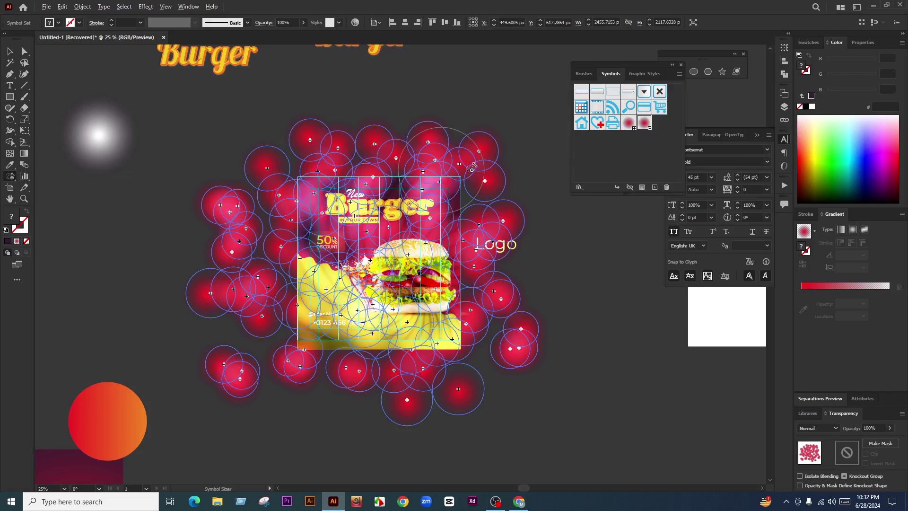
pyautogui.moveTo(472, 169); pyautogui.dragTo(311, 313)
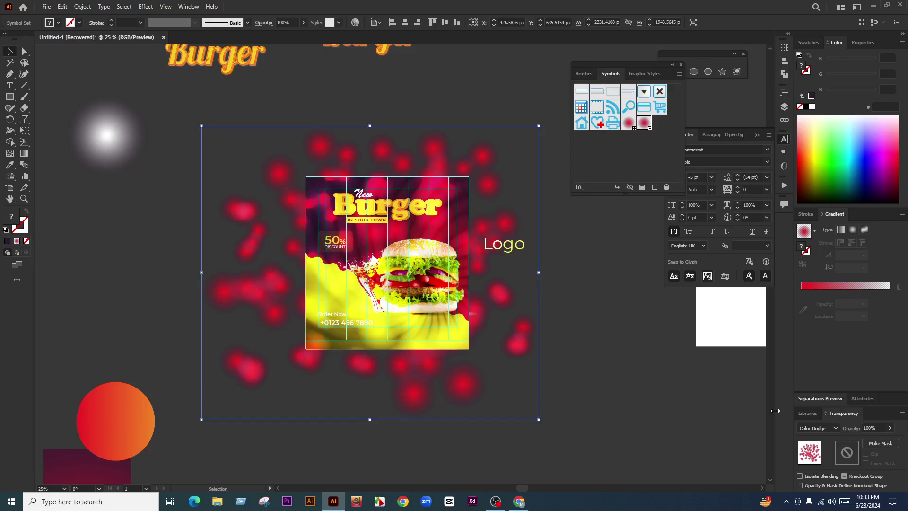
# Step: Set the glow symbol set's blend mode to Soft Light
pyautogui.click(818, 428)
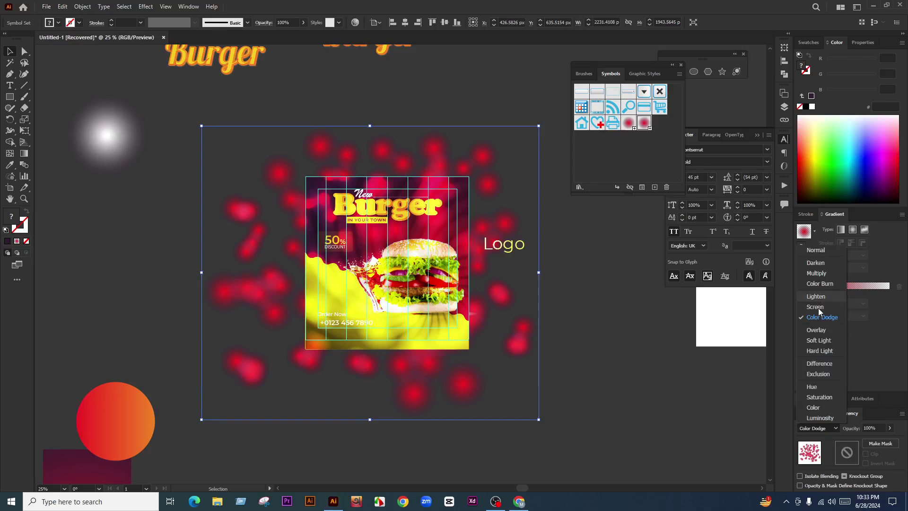
pyautogui.click(819, 340)
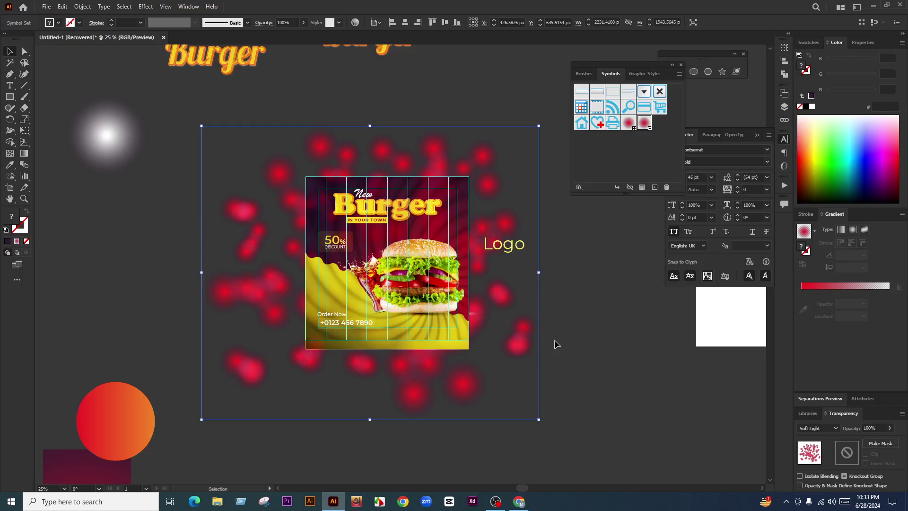
pyautogui.scroll(-1, 443, 277)
pyautogui.scroll(1, 435, 269)
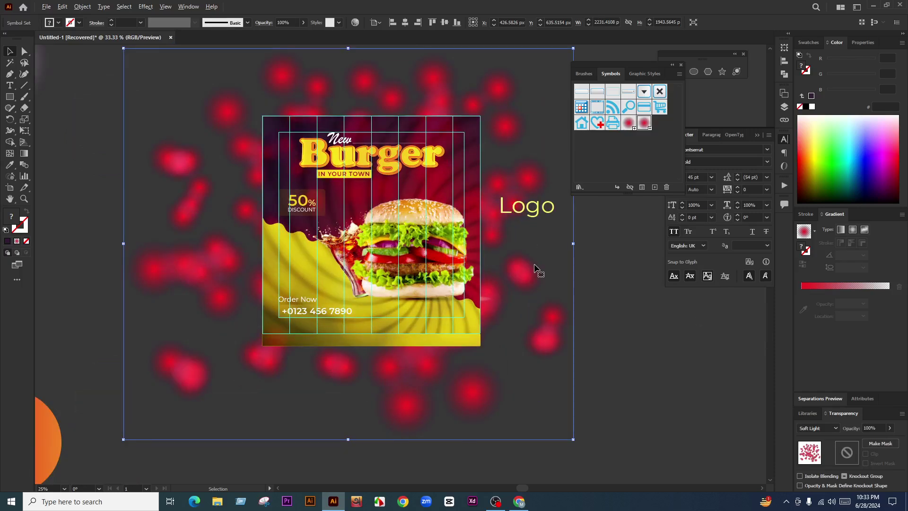
# Step: Scale the glow symbol set down to about 1660 × 1446 px and centre it on the artboard
pyautogui.moveTo(573, 244); pyautogui.dragTo(524, 260)
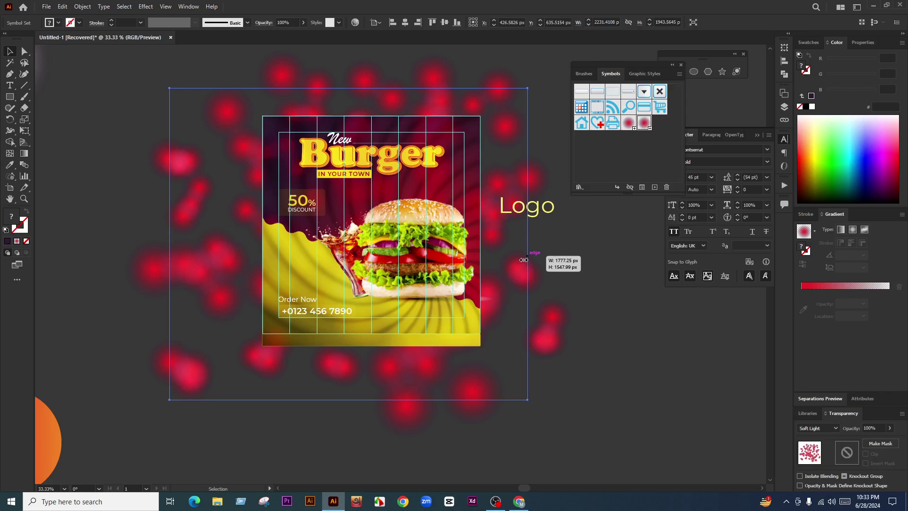
pyautogui.moveTo(524, 260); pyautogui.dragTo(516, 260)
pyautogui.click(406, 23)
pyautogui.click(445, 22)
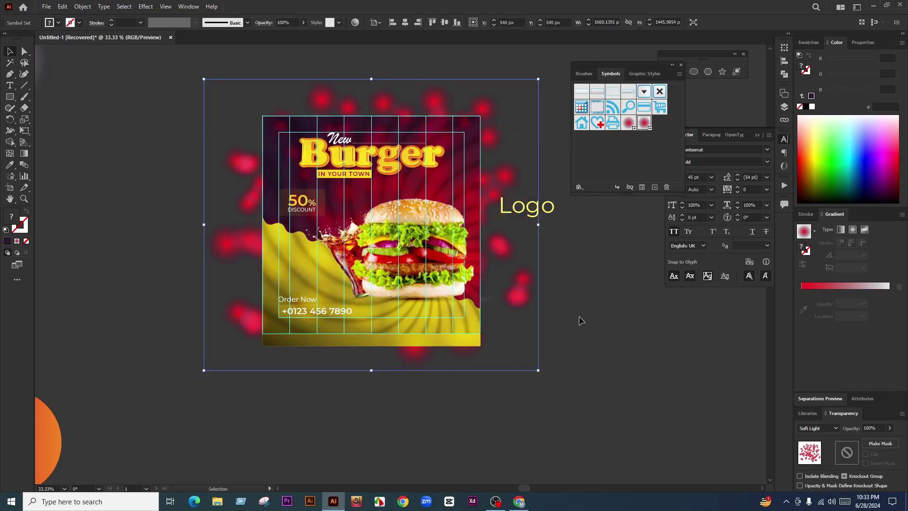
# Step: Set the glow symbol set's blend mode to Overlay and its opacity to 50%
pyautogui.moveTo(427, 307); pyautogui.dragTo(120, 312)
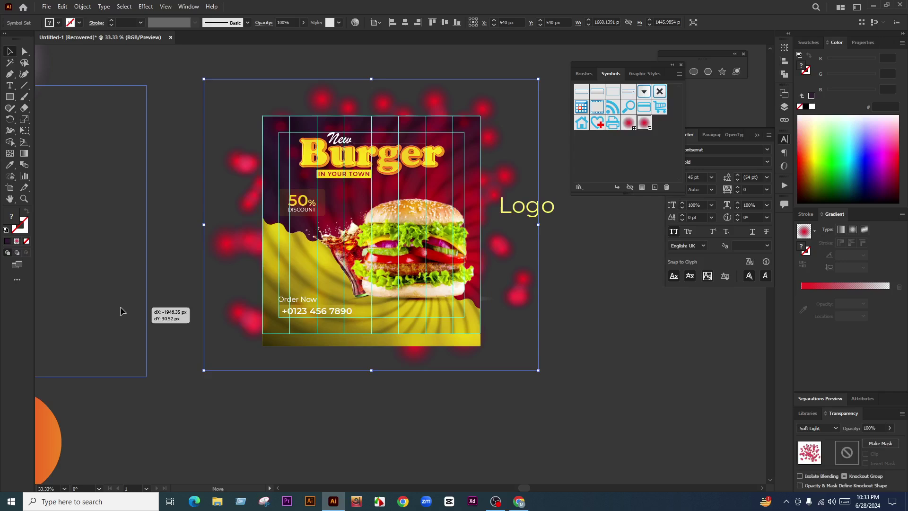
pyautogui.click(890, 428)
pyautogui.moveTo(890, 440)
pyautogui.mouseDown()
pyautogui.moveTo(864, 442)
pyautogui.moveTo(888, 440)
pyautogui.mouseUp()
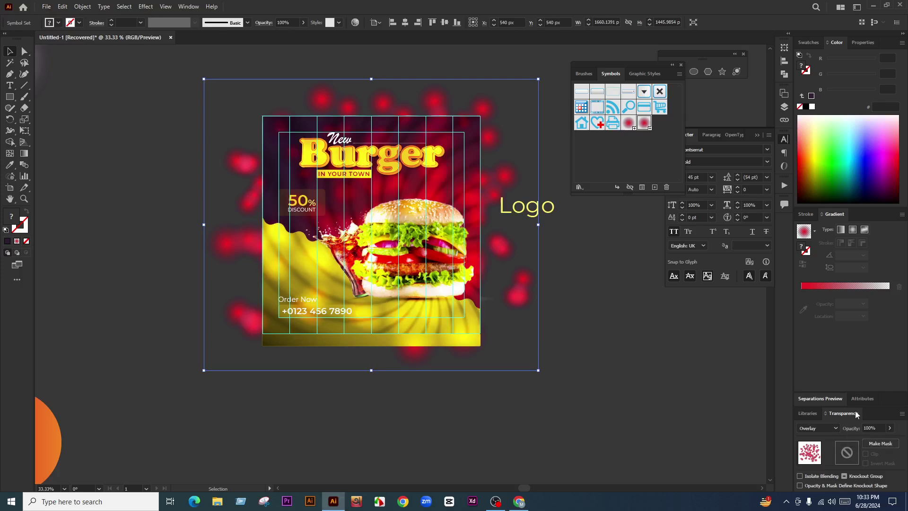
pyautogui.click(892, 428)
pyautogui.moveTo(890, 440); pyautogui.dragTo(862, 440)
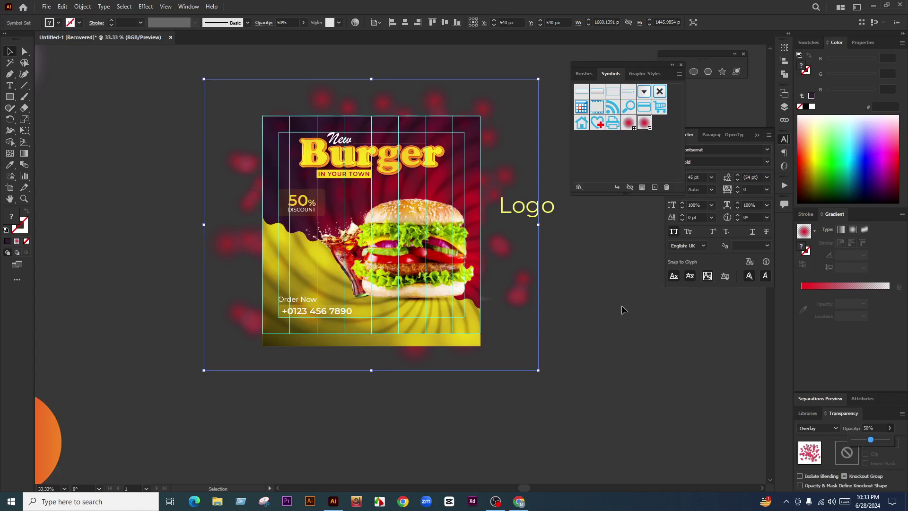
# Step: Scale the glow symbol set down further to about 1434 × 1249 px and rotate it half a turn
pyautogui.click(621, 305)
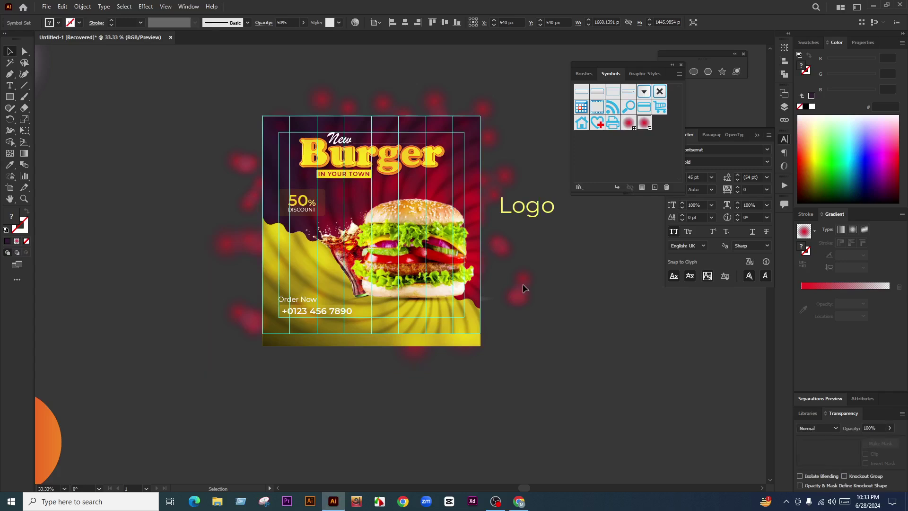
pyautogui.click(524, 284)
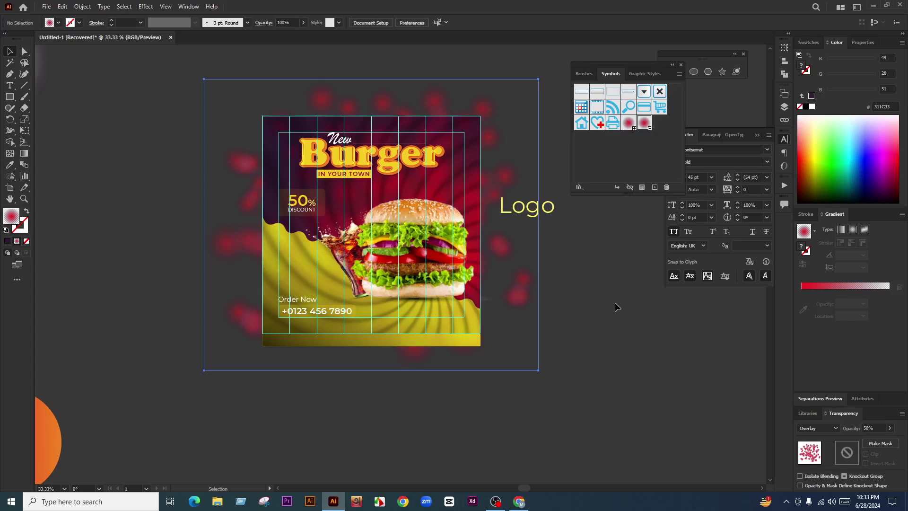
pyautogui.click(491, 115)
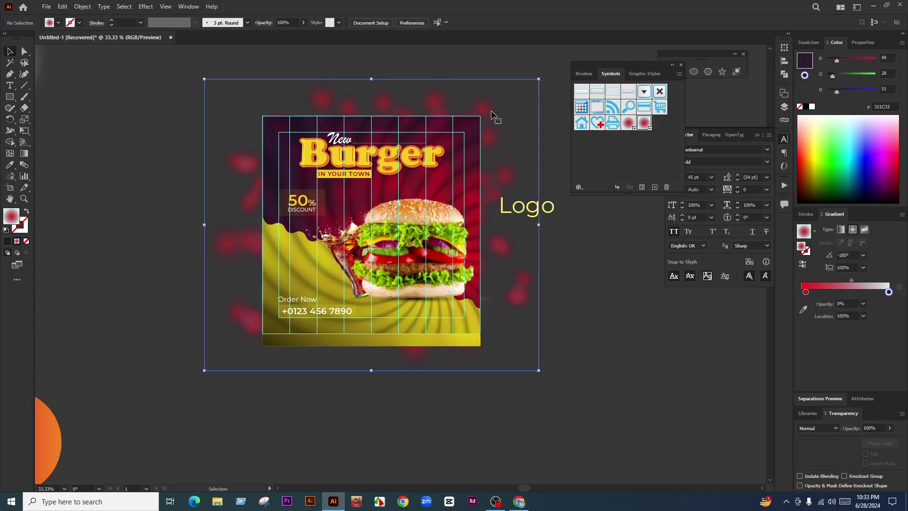
pyautogui.click(490, 115)
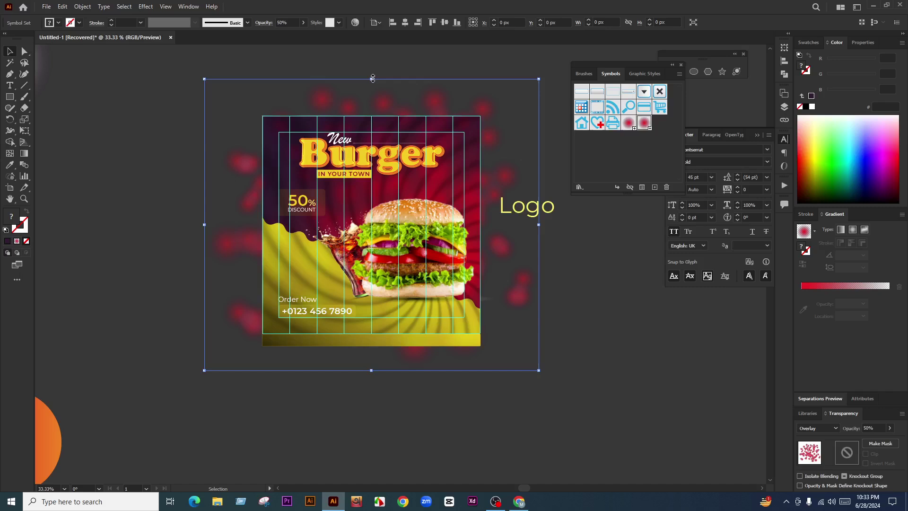
pyautogui.moveTo(373, 79); pyautogui.dragTo(371, 106)
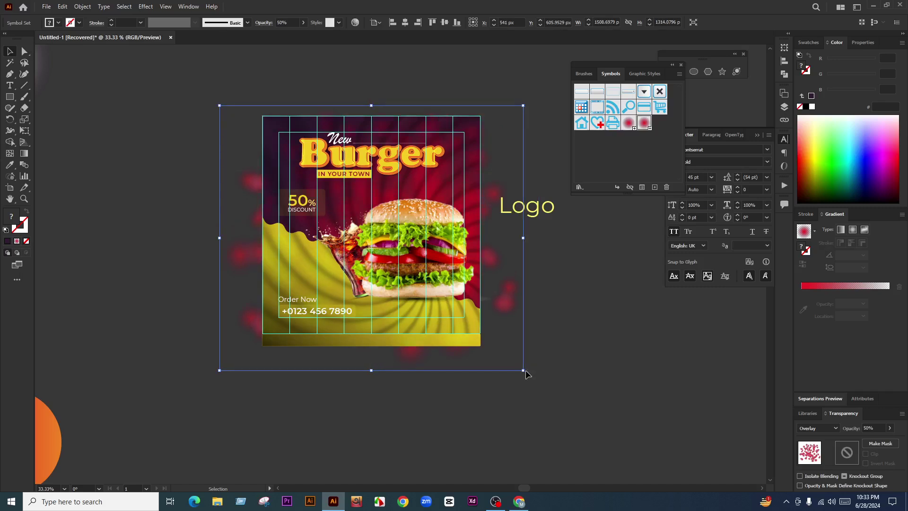
pyautogui.moveTo(525, 371); pyautogui.dragTo(515, 354)
pyautogui.click(503, 318)
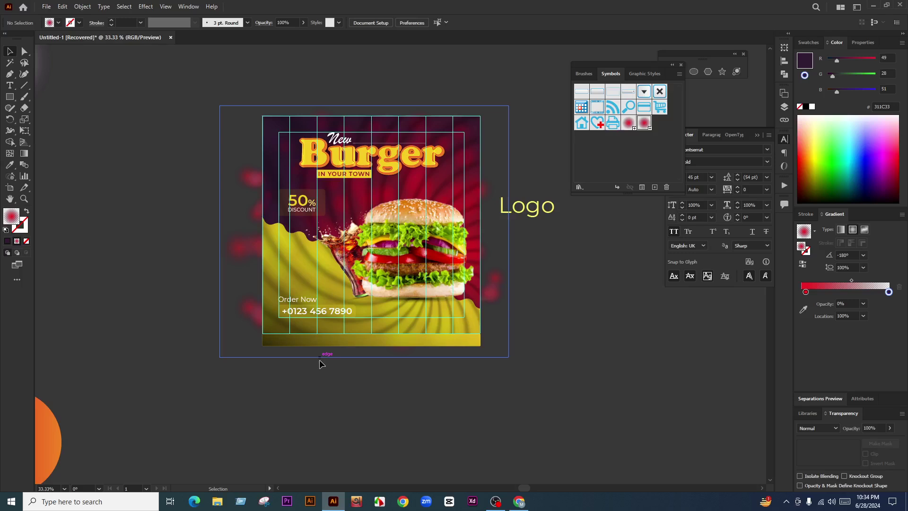
pyautogui.click(288, 213)
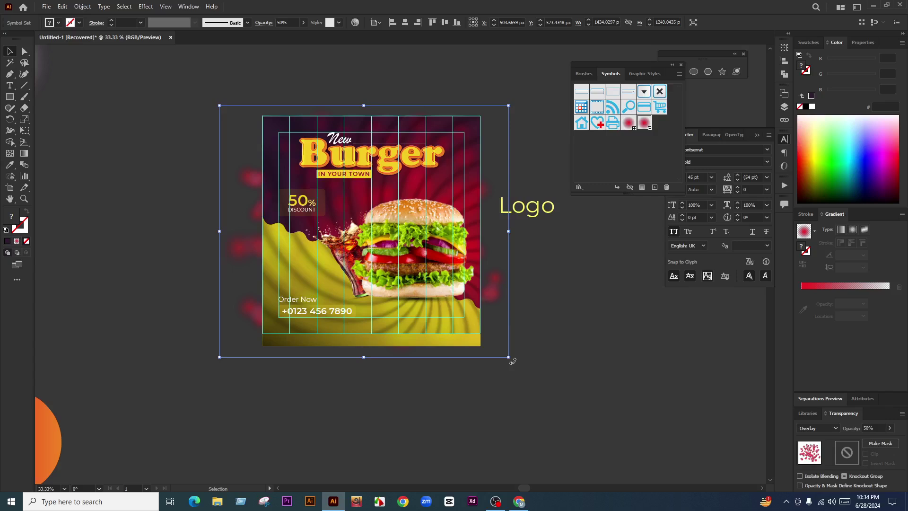
pyautogui.hotkey('ctrl', 'z')
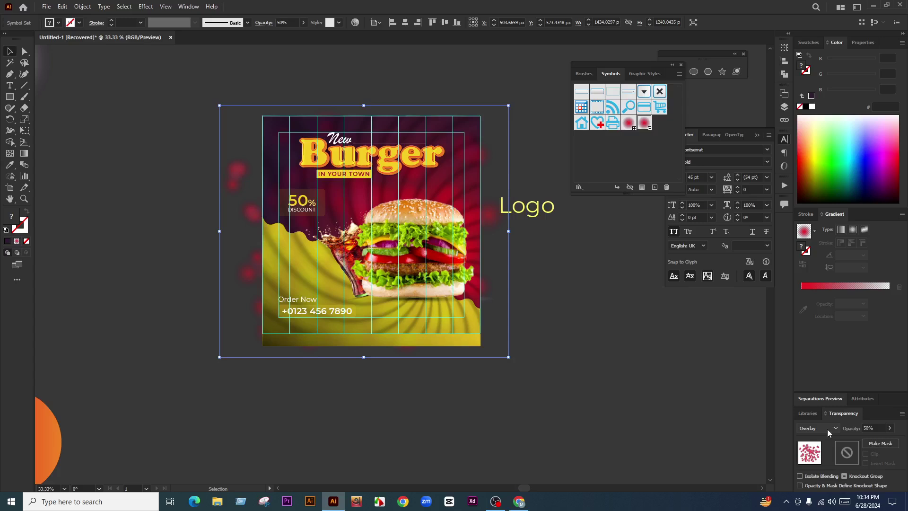
# Step: Try the Screen blend mode on the glow set and a move about 160 px upward, undoing both
pyautogui.scroll(2, 827, 430)
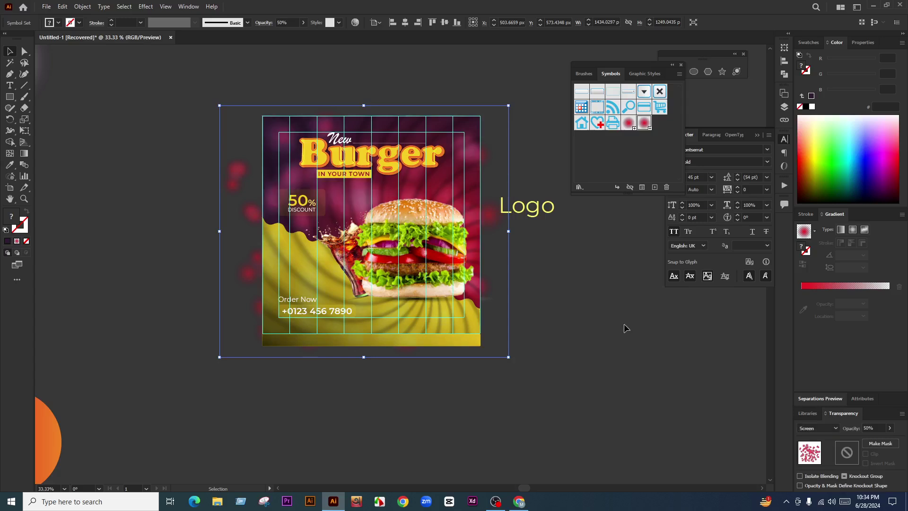
pyautogui.hotkey('ctrl', 'z')
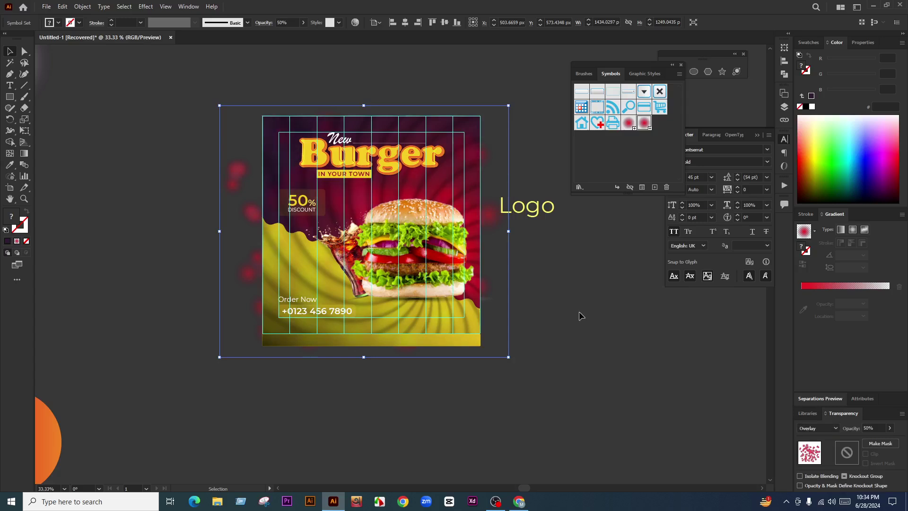
pyautogui.hotkey('ctrl', 'shift', 'a')
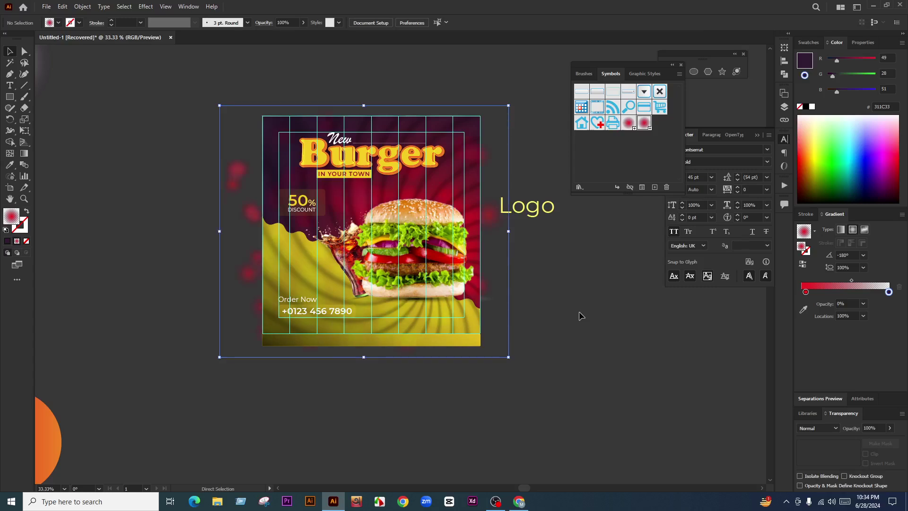
pyautogui.click(579, 312)
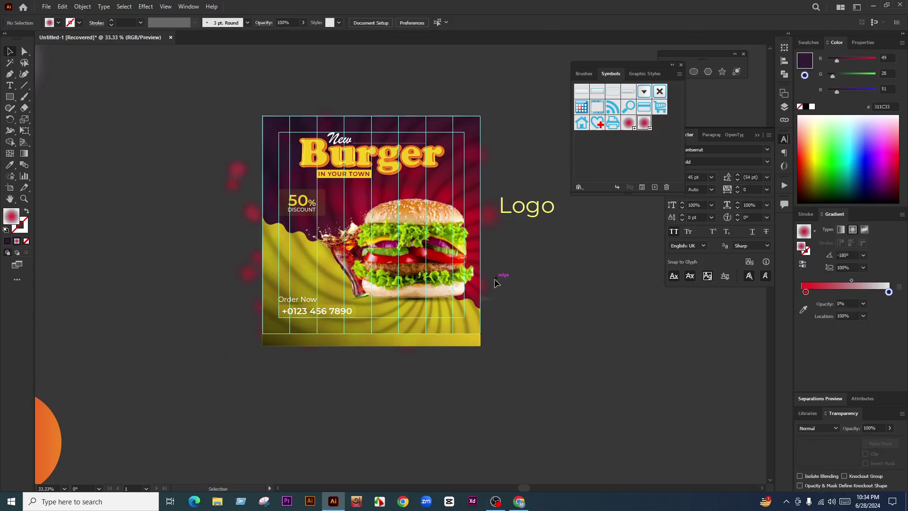
pyautogui.moveTo(499, 197); pyautogui.dragTo(500, 170)
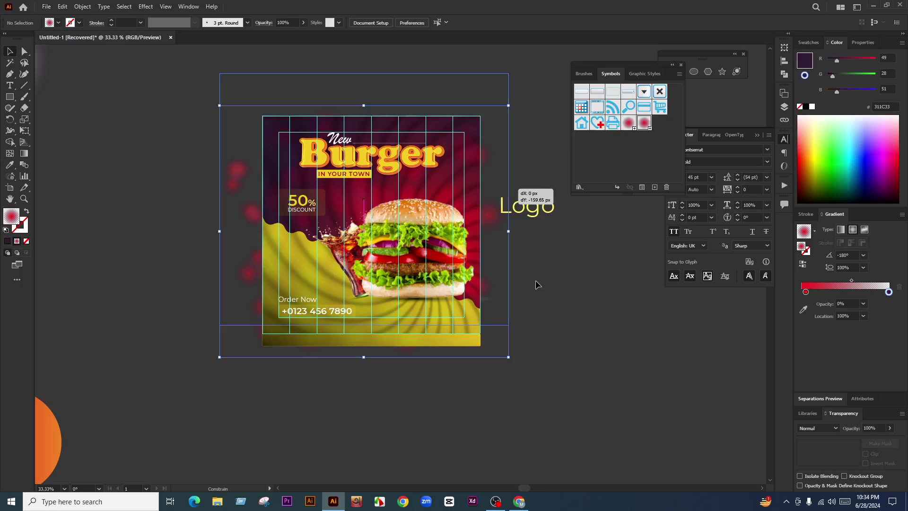
pyautogui.hotkey('ctrl', 'z')
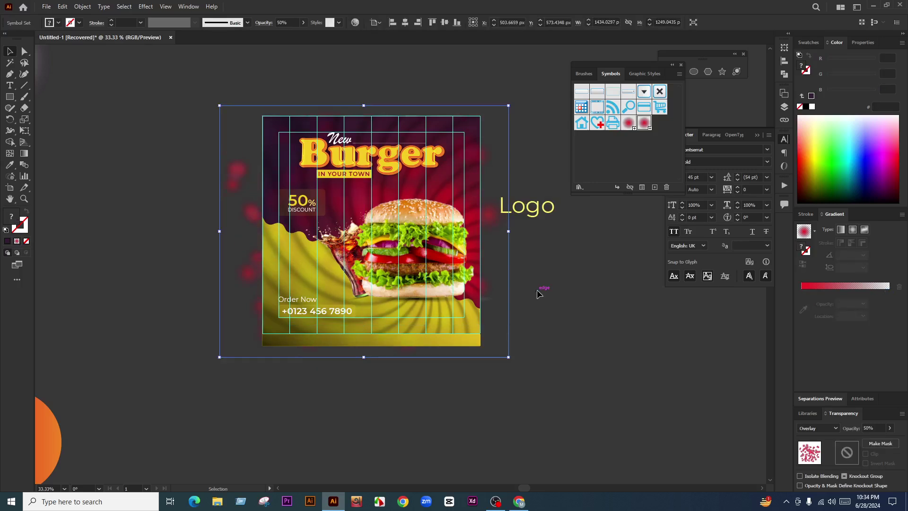
pyautogui.click(538, 290)
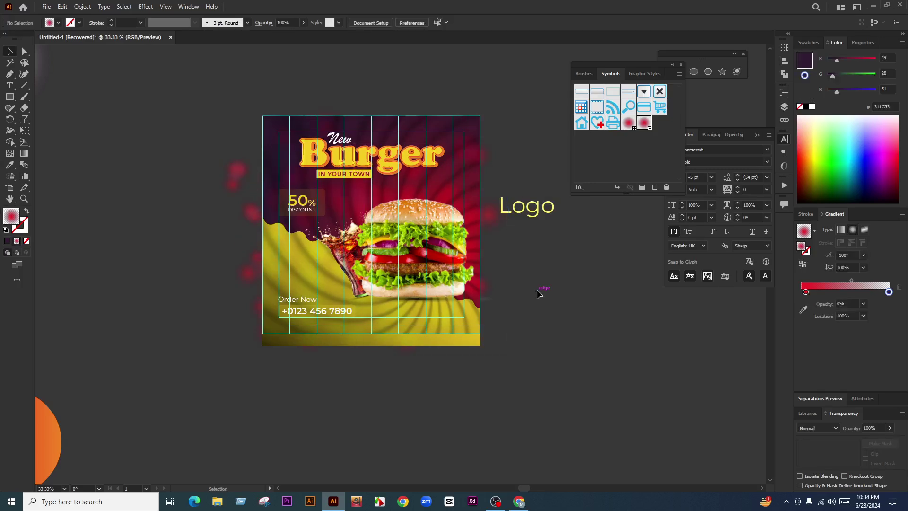
# Step: Switch to Chrome and read the viewer comments on the Facebook live dashboard
pyautogui.scroll(1, 538, 289)
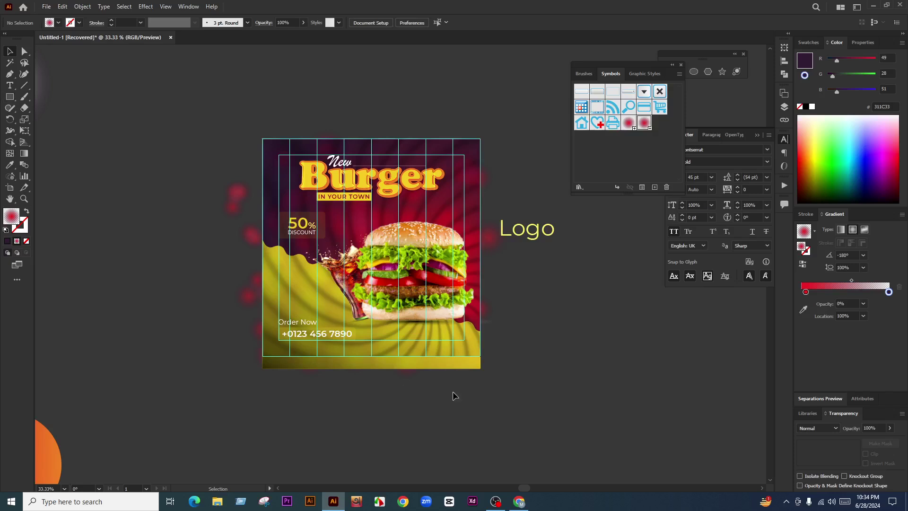
pyautogui.scroll(-1, 384, 350)
pyautogui.click(519, 502)
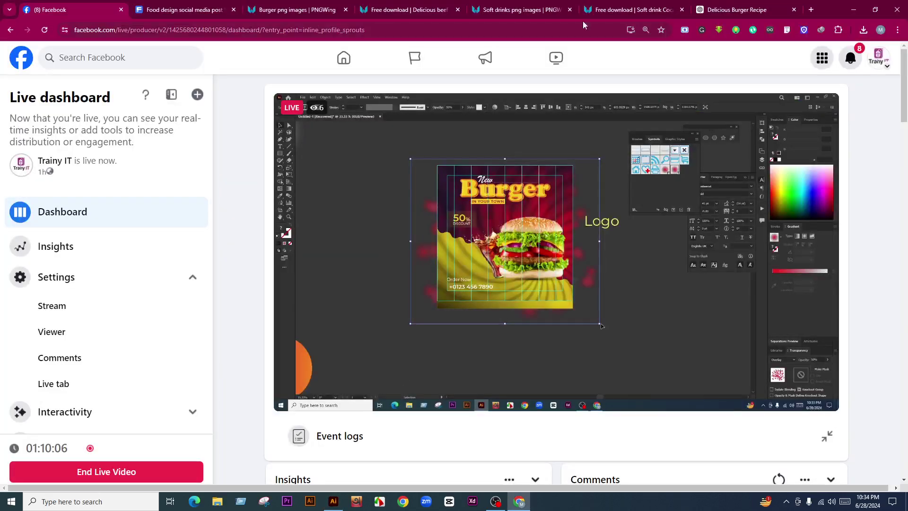
pyautogui.scroll(-7, 568, 329)
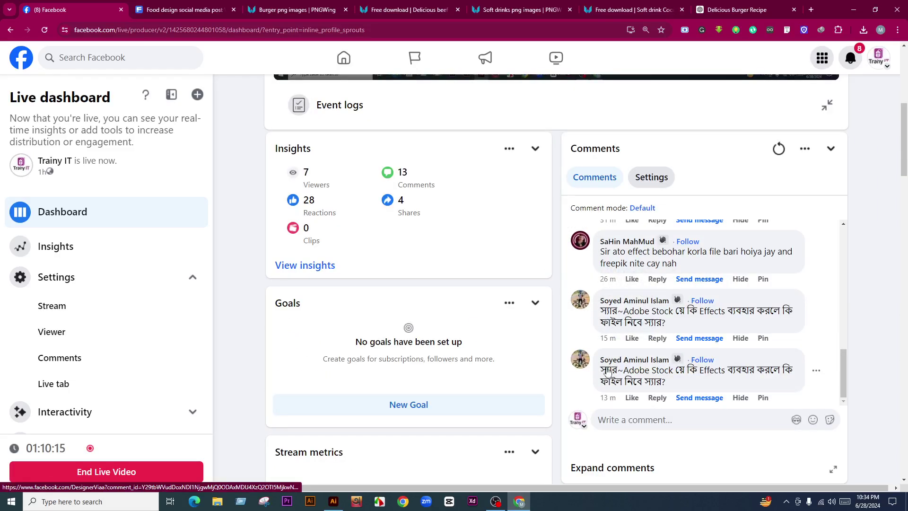
# Step: Go to the open PNGWing soft drinks page, dismiss its ad and search for tomato
pyautogui.moveTo(606, 367)
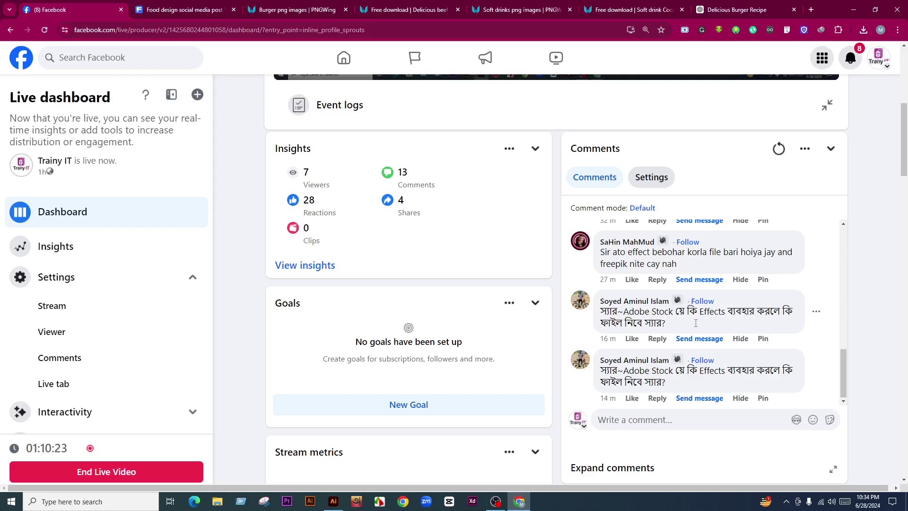
pyautogui.click(671, 12)
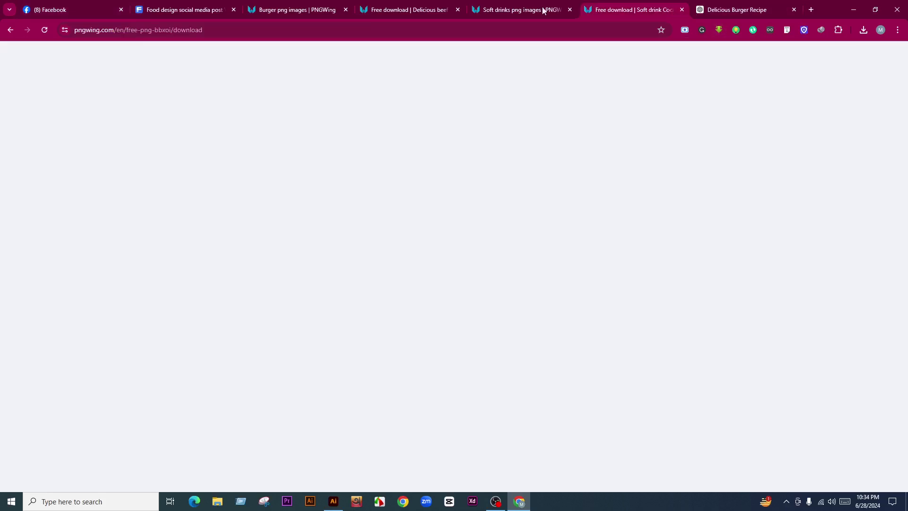
pyautogui.click(508, 9)
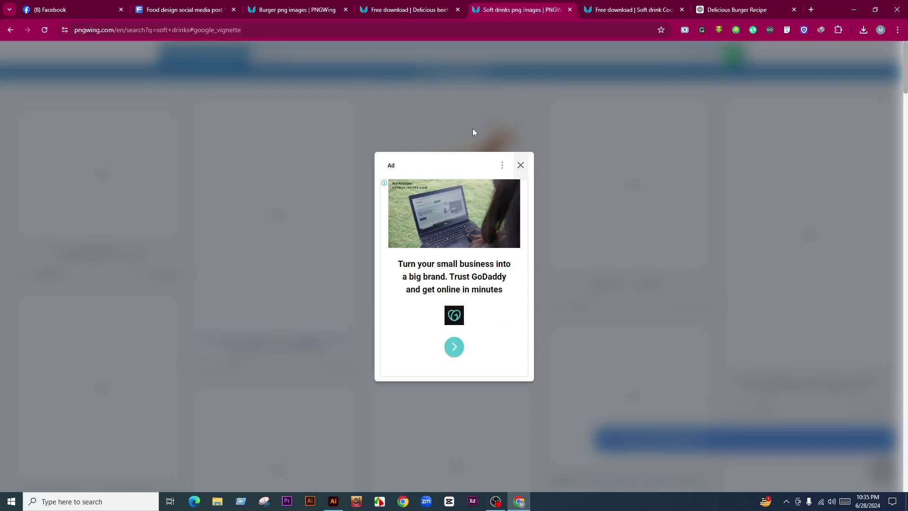
pyautogui.click(521, 165)
pyautogui.click(296, 53)
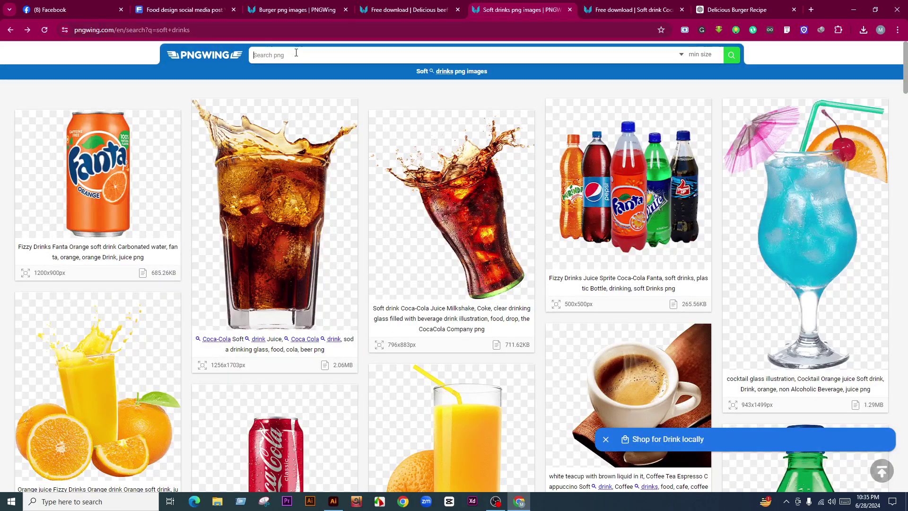
pyautogui.write('tomato')
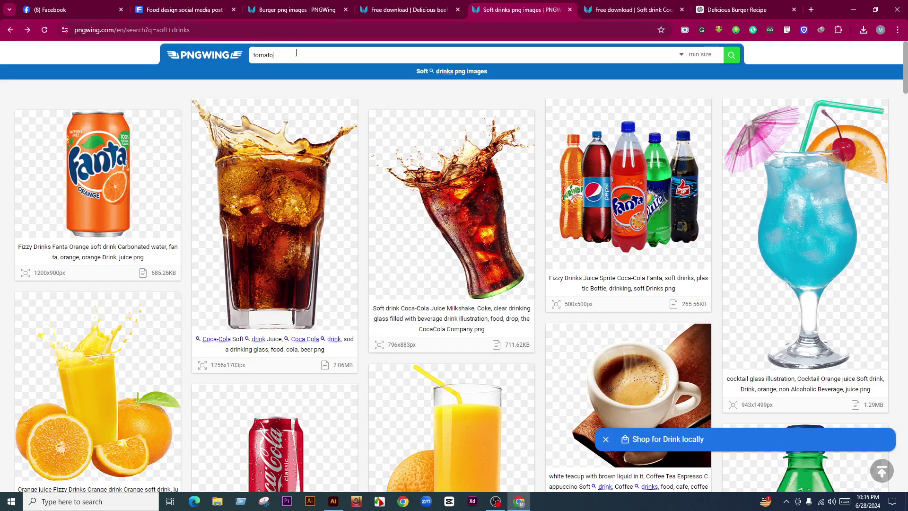
pyautogui.press('Return')
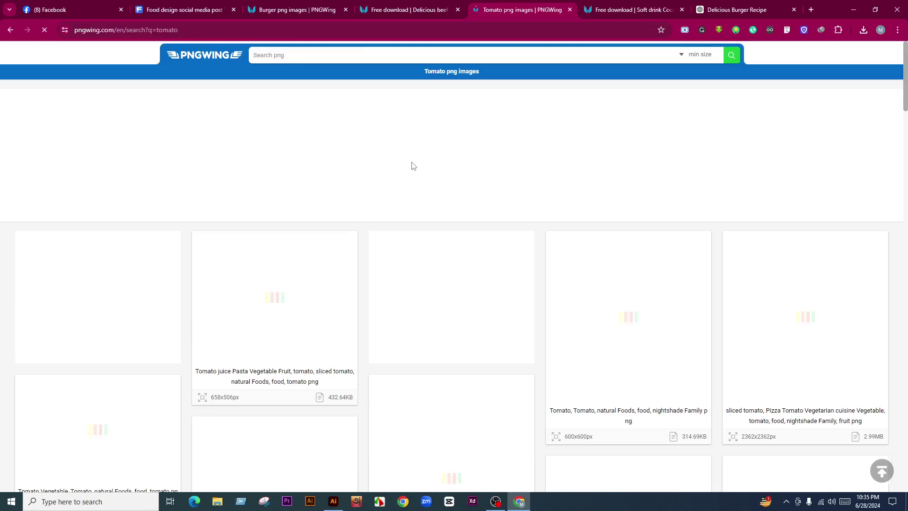
# Step: Browse the tomato results and open the single round tomato slice image, 2362x2362px, in a new tab
pyautogui.scroll(-2, 530, 297)
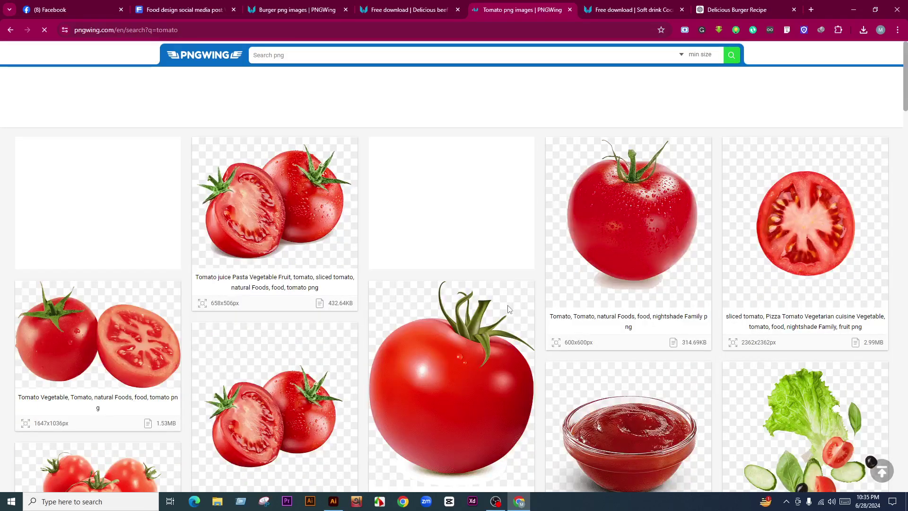
pyautogui.scroll(-1, 509, 309)
pyautogui.scroll(-7, 481, 300)
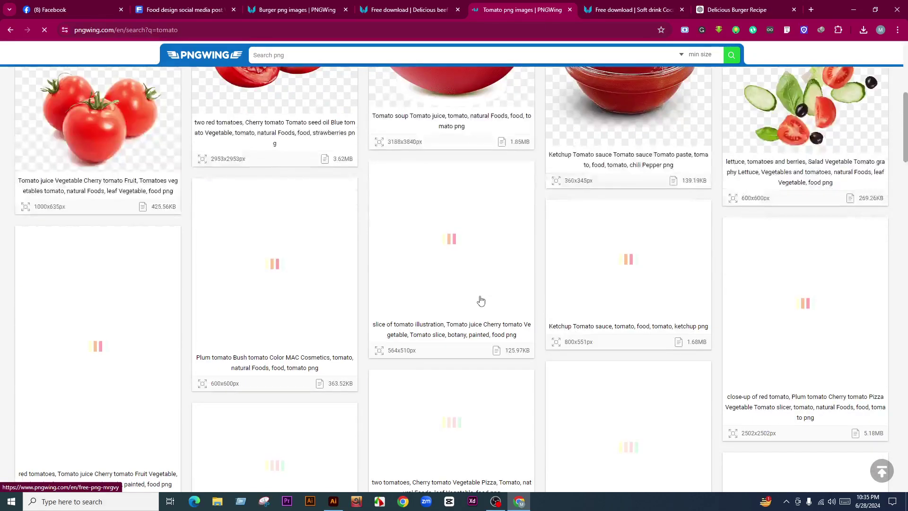
pyautogui.scroll(-5, 482, 300)
pyautogui.scroll(5, 489, 319)
pyautogui.scroll(-7, 492, 318)
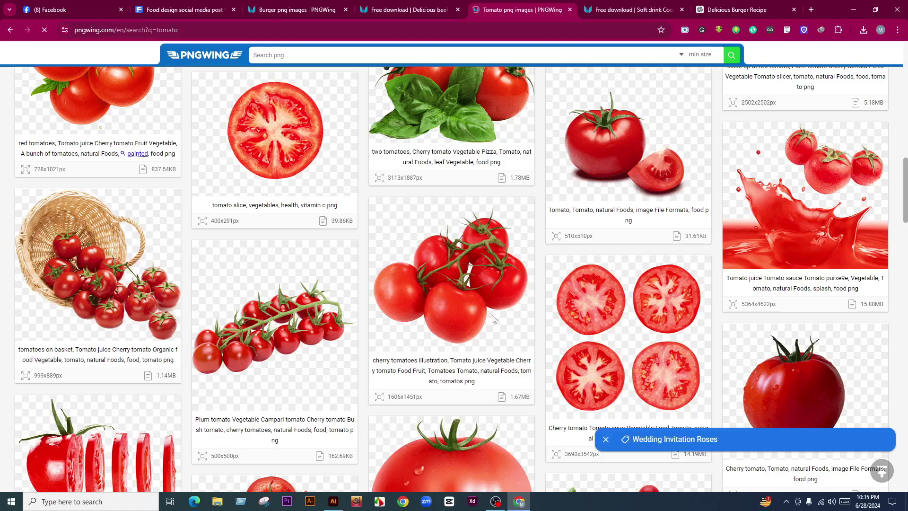
pyautogui.scroll(-6, 494, 319)
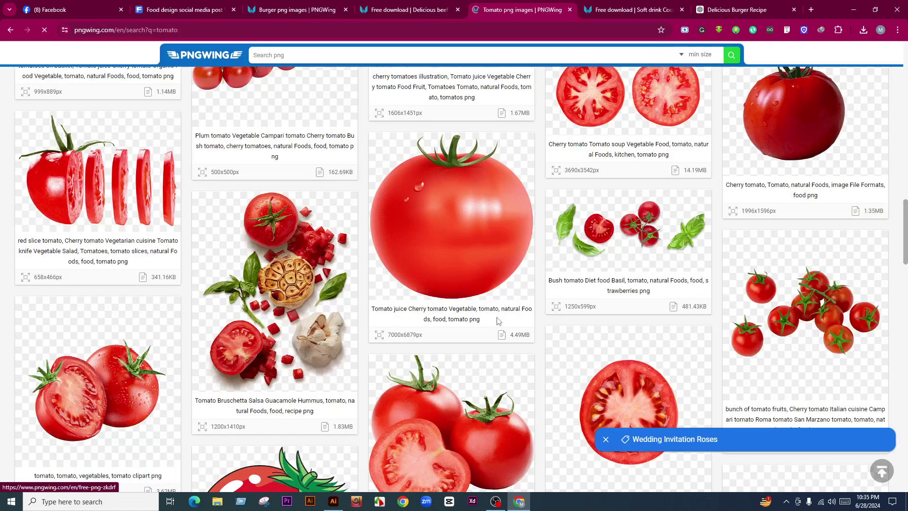
pyautogui.scroll(-4, 497, 322)
pyautogui.middleClick(531, 290)
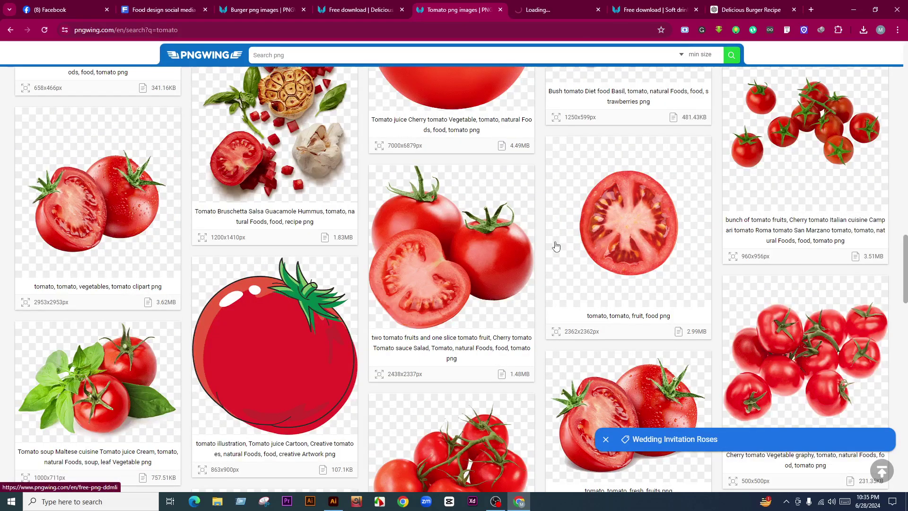
pyautogui.scroll(-5, 555, 245)
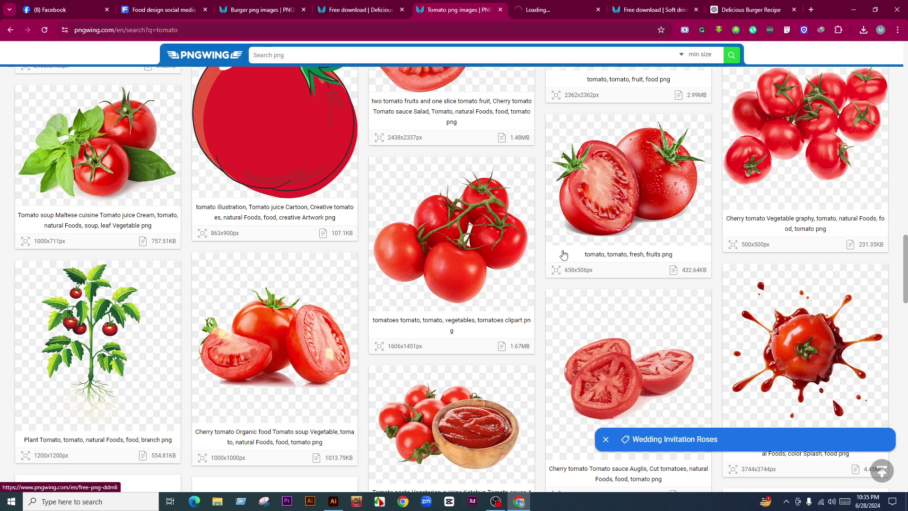
pyautogui.scroll(-5, 559, 256)
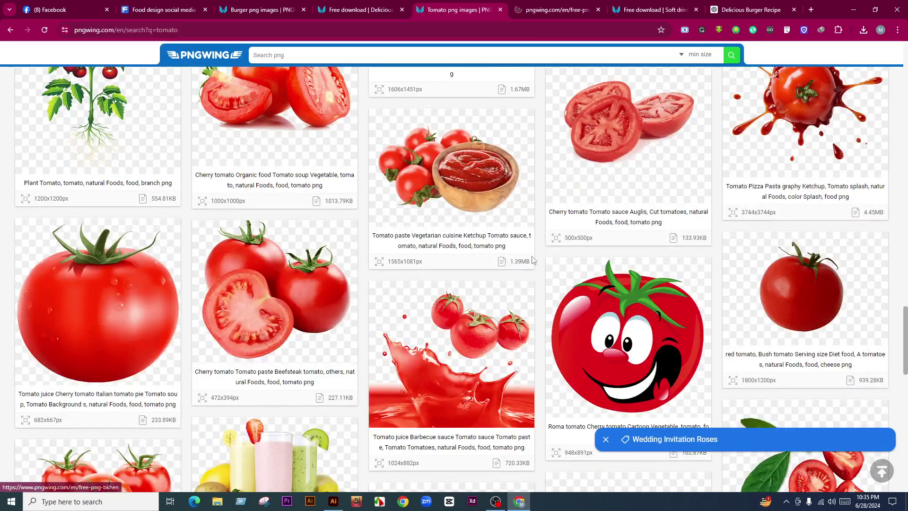
pyautogui.scroll(-8, 531, 259)
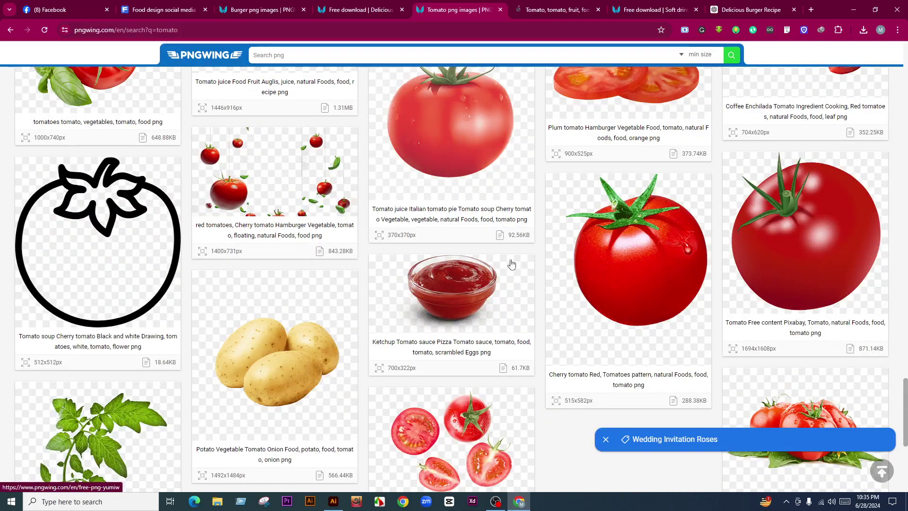
# Step: Search PNGWing for food leaf images
pyautogui.click(300, 55)
pyautogui.write('food ;le')
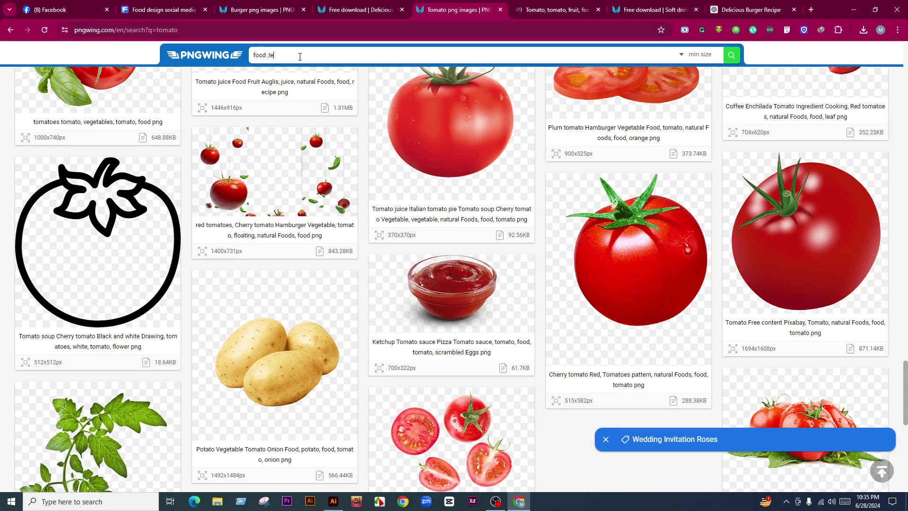
pyautogui.press('BackSpace')
pyautogui.press('BackSpace')
pyautogui.press('Return')
# Step: Download the round tomato slice PNG from its image page
pyautogui.click(555, 9)
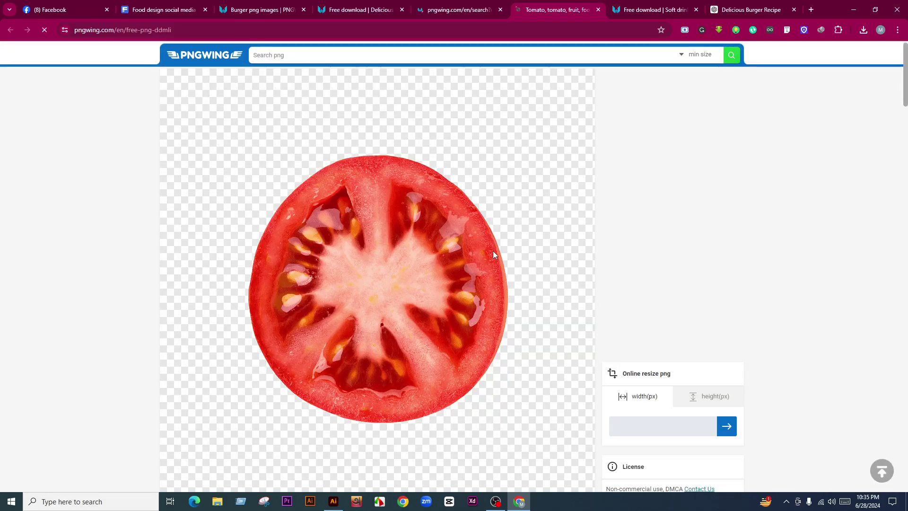
pyautogui.scroll(-10, 406, 192)
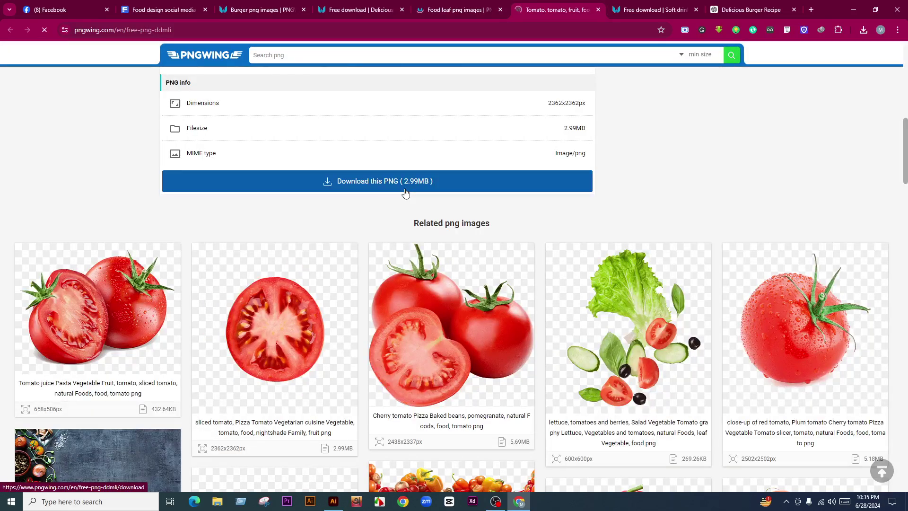
pyautogui.click(404, 191)
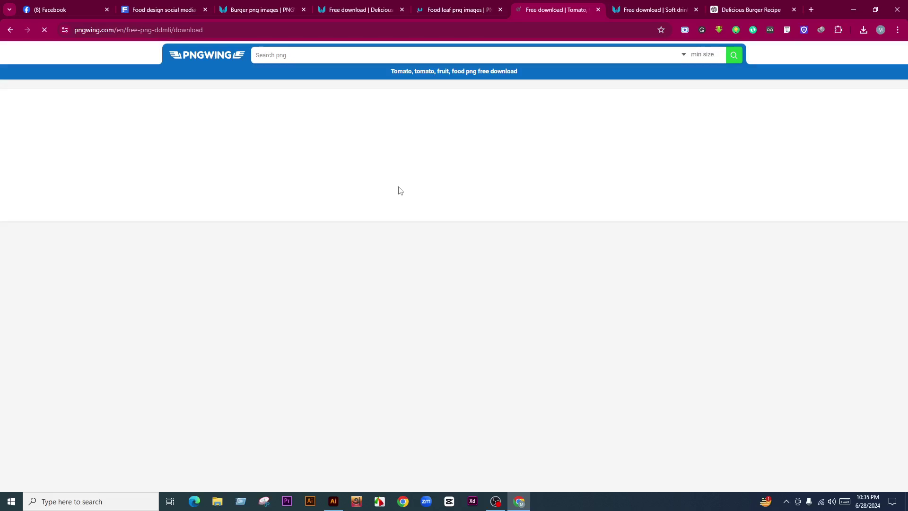
pyautogui.scroll(-5, 472, 276)
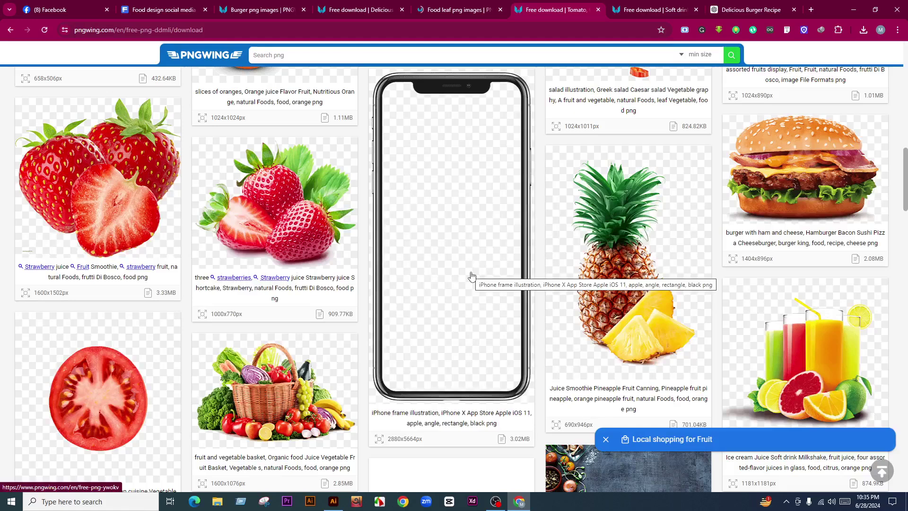
# Step: Browse the food leaf results and view the page of the green mint leaf illustration
pyautogui.click(471, 10)
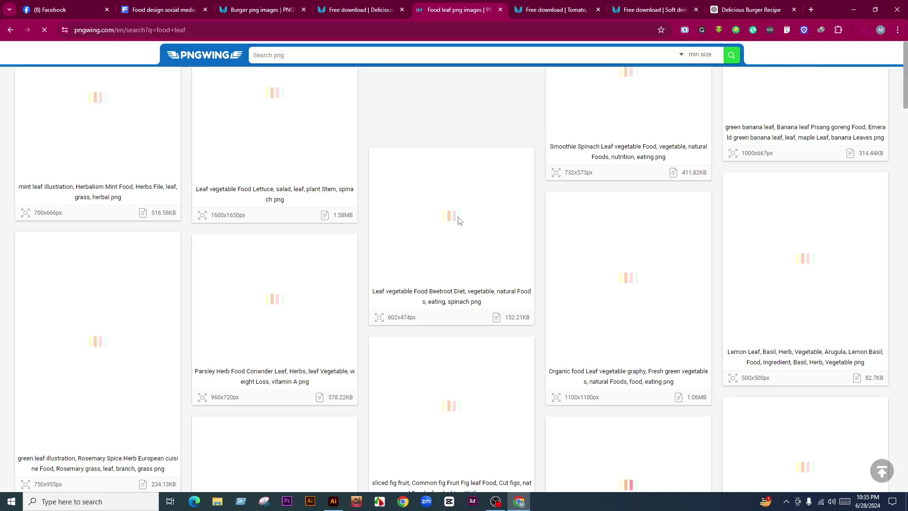
pyautogui.scroll(-1, 456, 363)
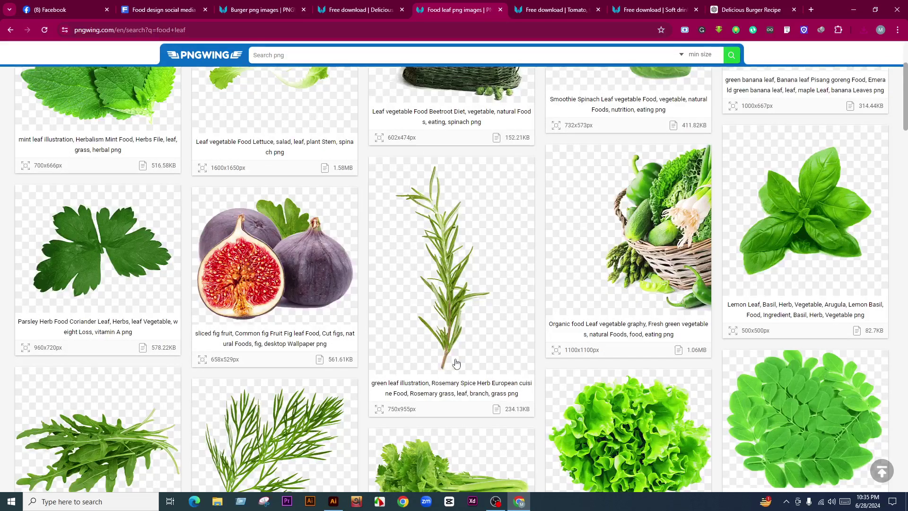
pyautogui.scroll(-8, 456, 364)
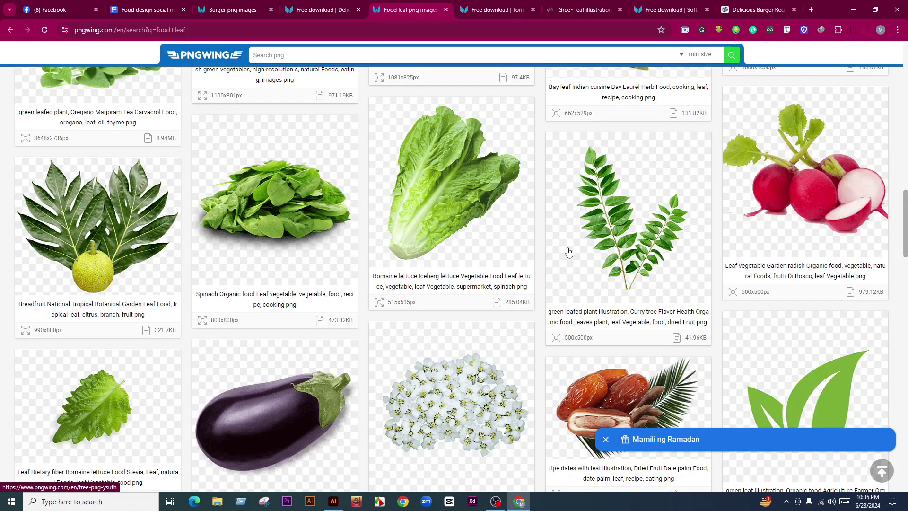
pyautogui.scroll(-10, 568, 252)
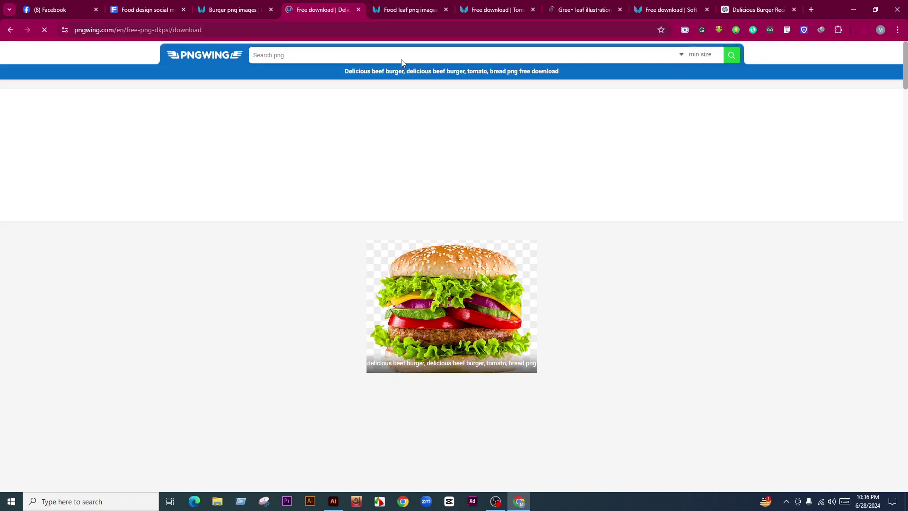
pyautogui.click(495, 10)
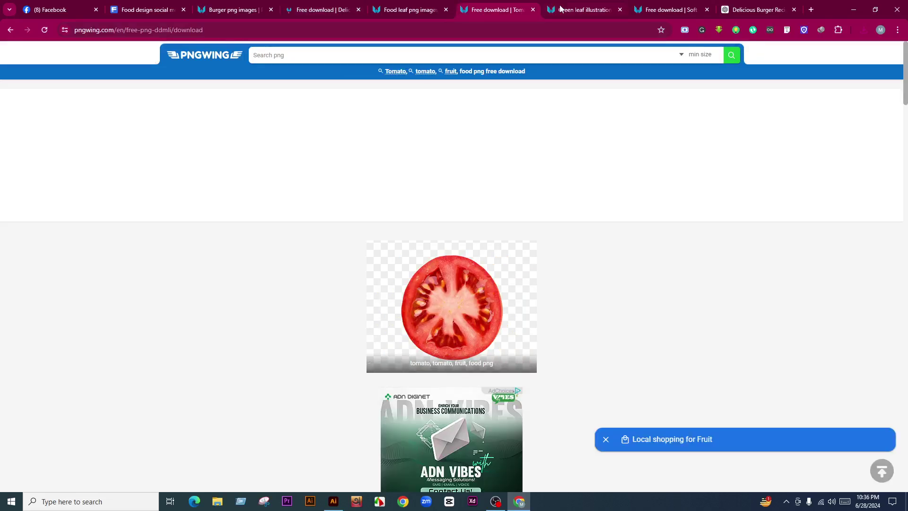
pyautogui.click(562, 9)
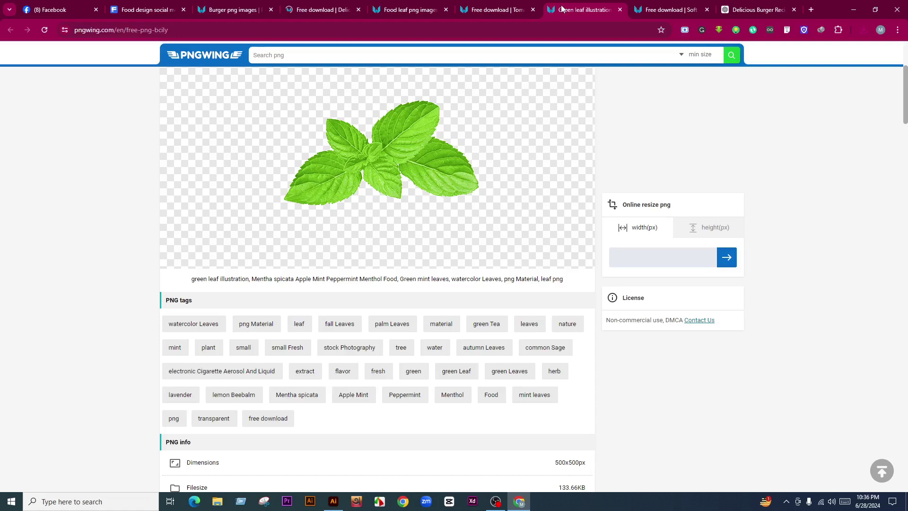
# Step: Open the single stevia leaf image from the food leaf results and the BLT hamburger lettuce leaf among its related images
pyautogui.click(407, 9)
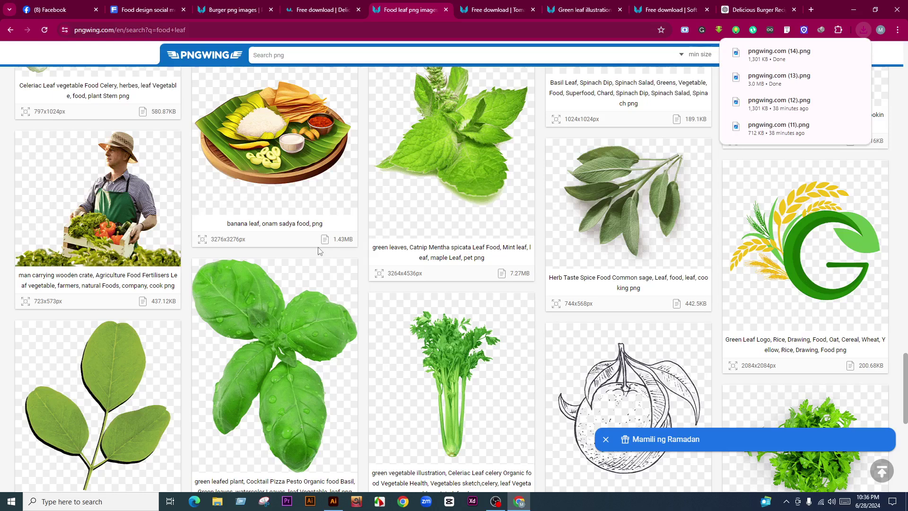
pyautogui.scroll(15, 102, 219)
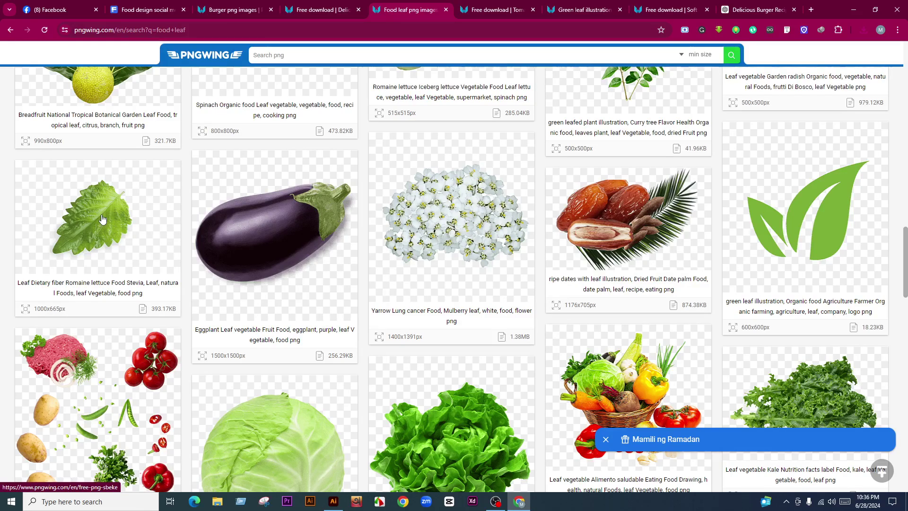
pyautogui.click(102, 219)
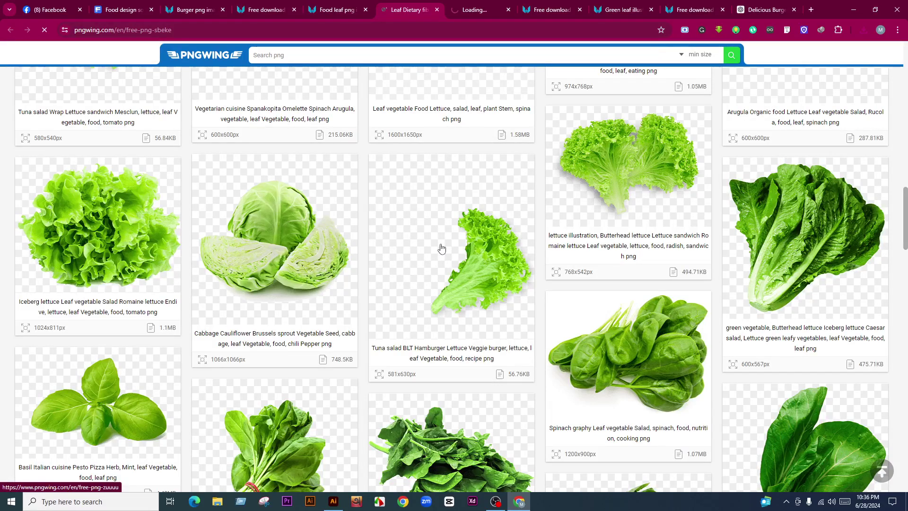
pyautogui.click(441, 248)
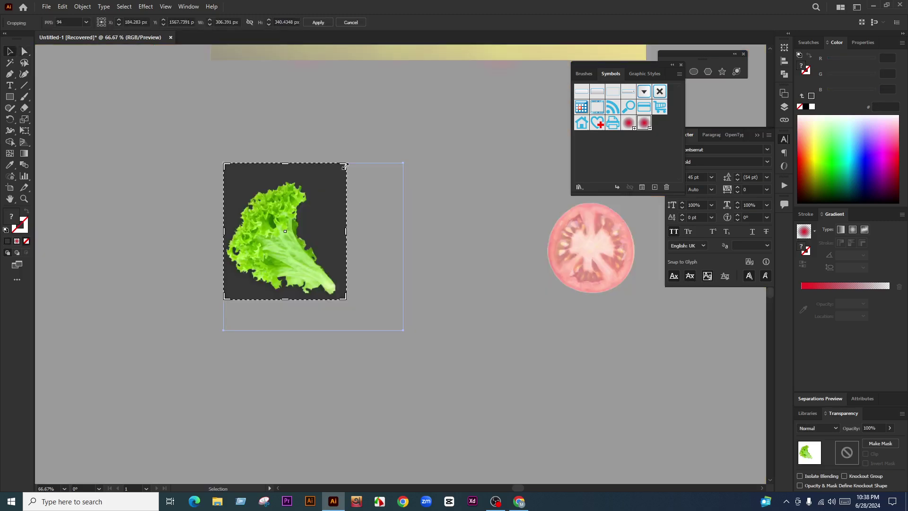
# Step: Switch to Illustrator and crop the lettuce image tightly around the leaf to about 302 × 299 px
pyautogui.moveTo(345, 163); pyautogui.dragTo(343, 183)
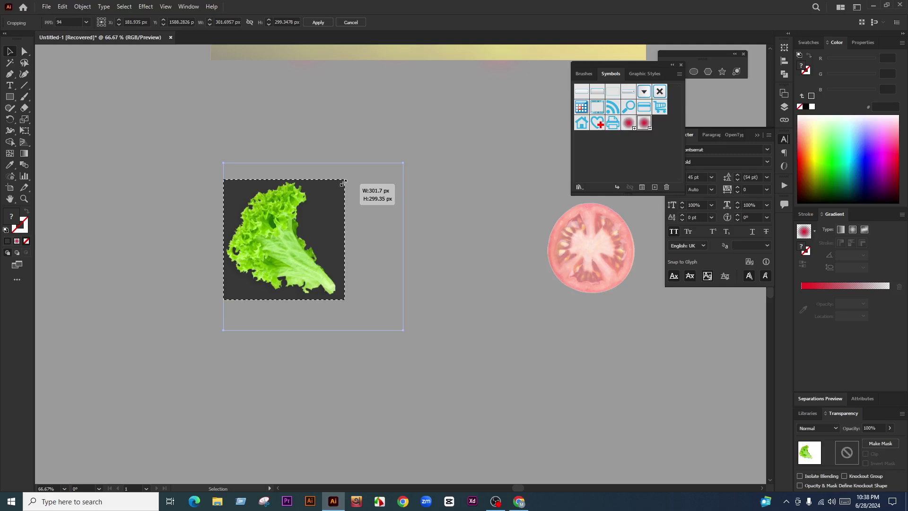
pyautogui.moveTo(535, 276); pyautogui.dragTo(429, 274)
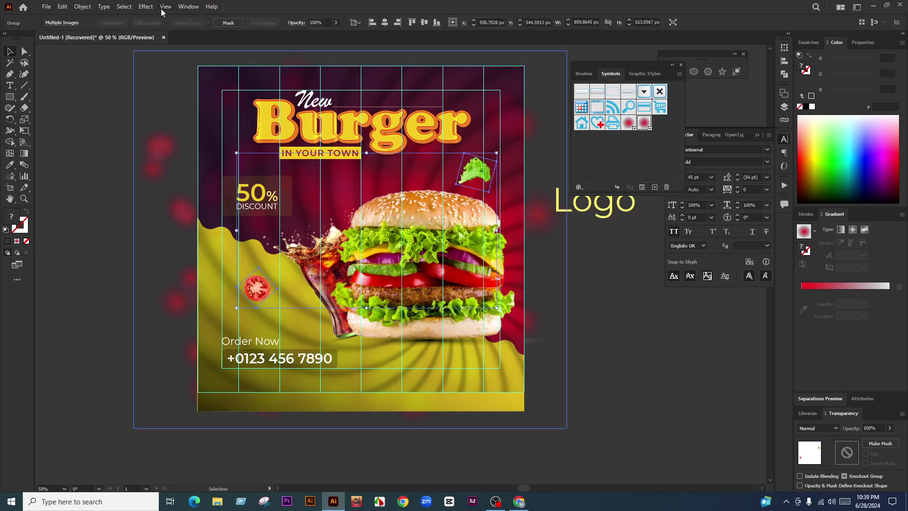
pyautogui.click(146, 7)
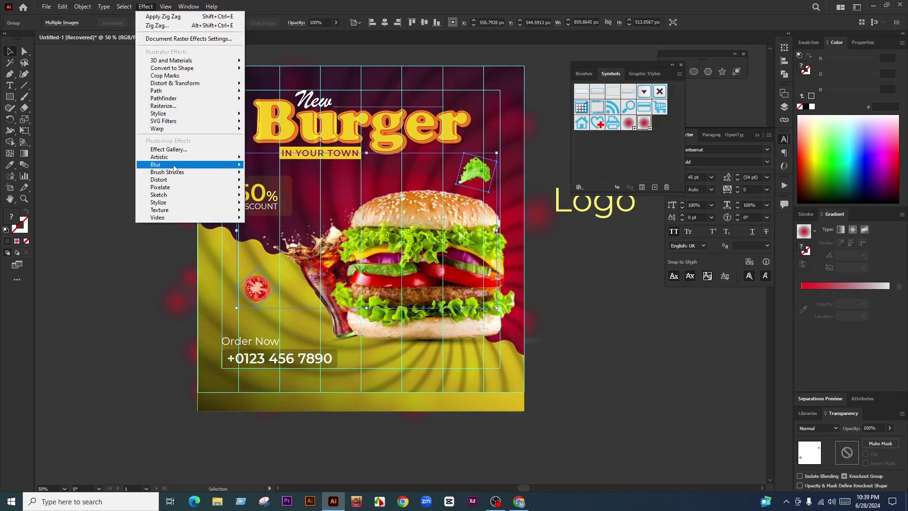
pyautogui.click(272, 180)
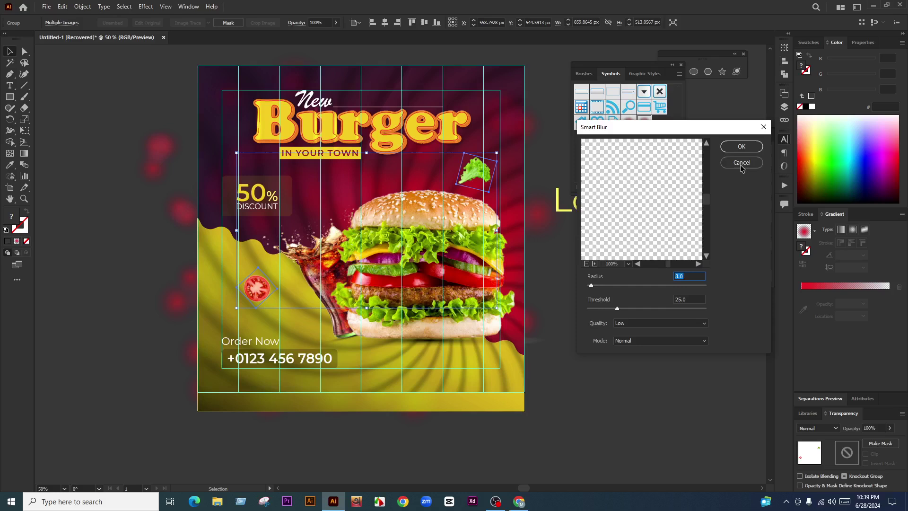
pyautogui.click(742, 163)
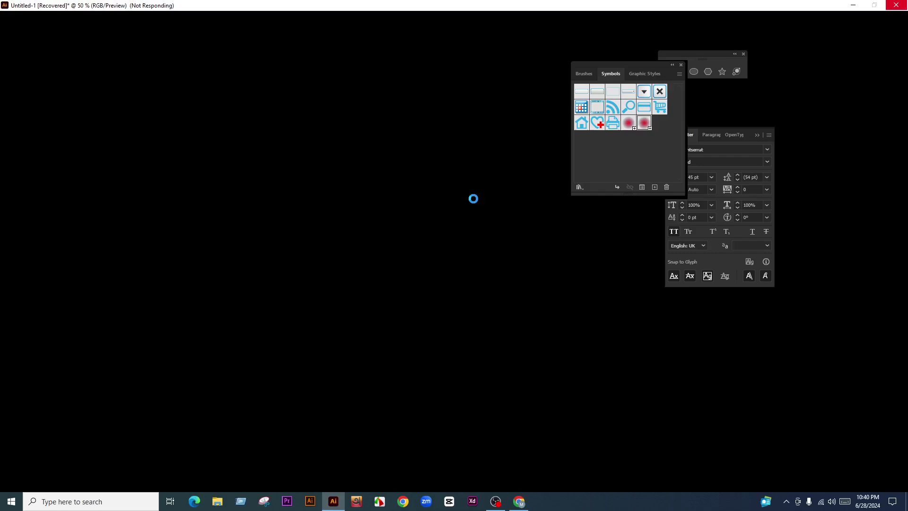
pyautogui.hotkey('alt', 'Tab')
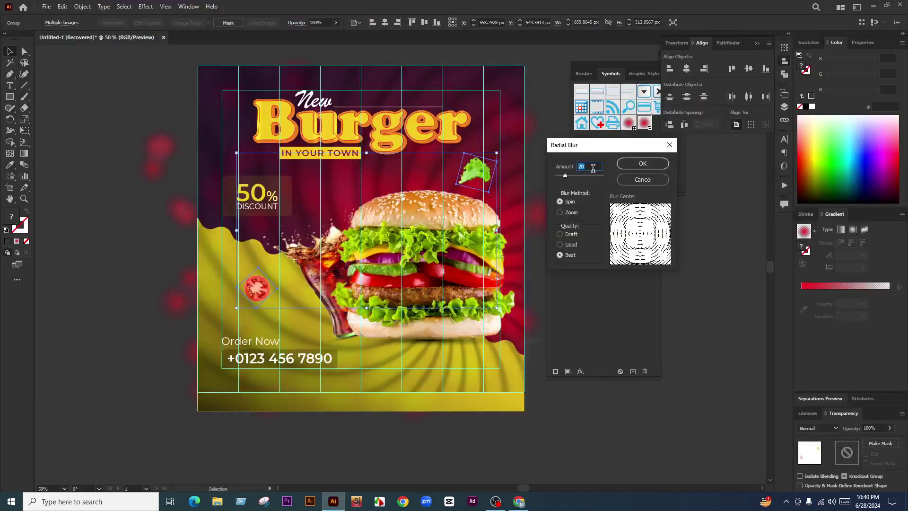
# Step: Apply a Radial Blur of amount 5 with the Spin method and Best quality to the lettuce and tomato pieces
pyautogui.write('5')
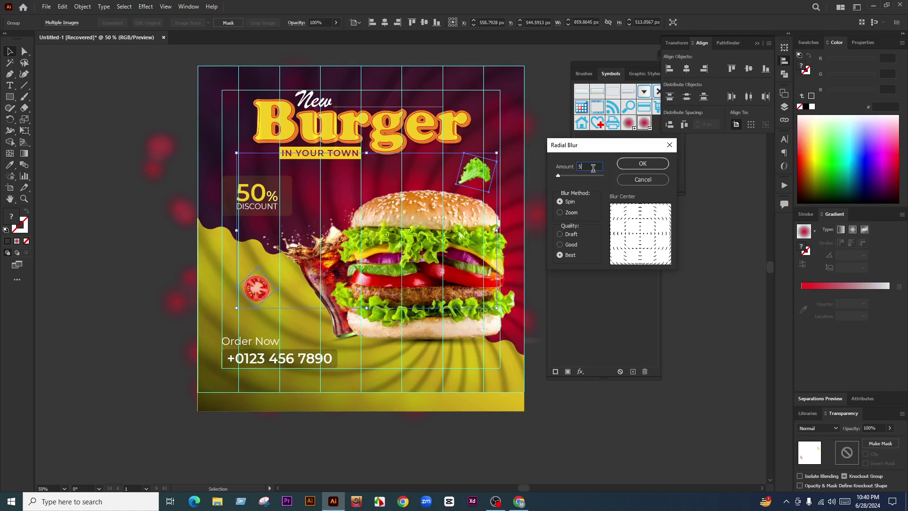
pyautogui.press('Return')
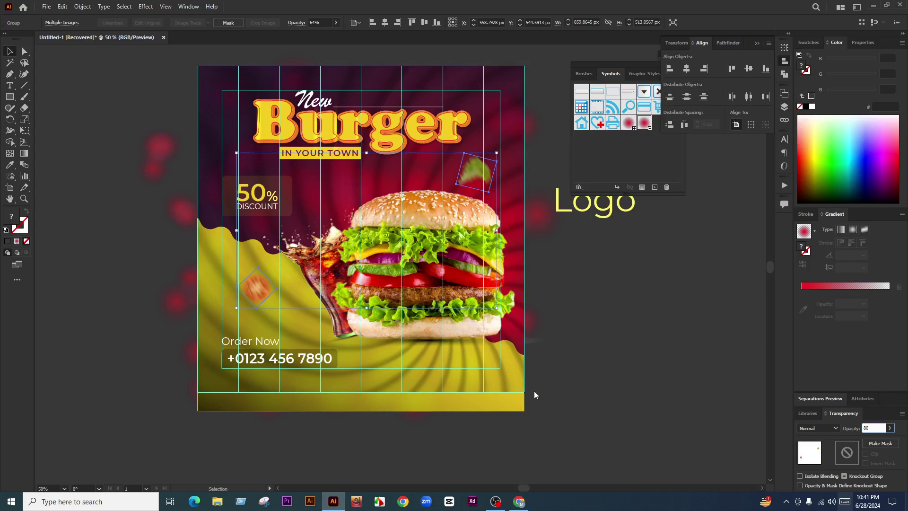
# Step: Set the outlined BURGER text in Oswald Bold and rotate it 90° counter-clockwise so it reads upward
pyautogui.hotkey('ctrl', '-')
pyautogui.hotkey('ctrl', '-')
pyautogui.hotkey('ctrl', '-')
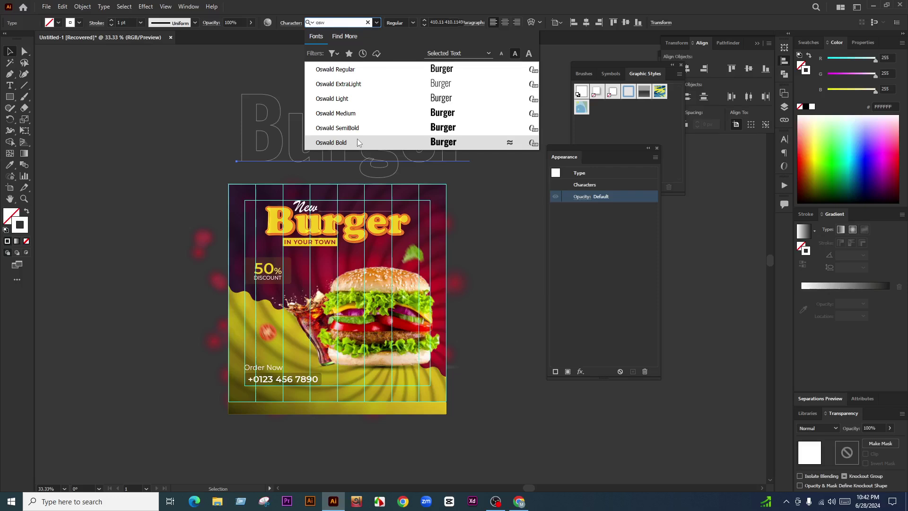
pyautogui.click(357, 142)
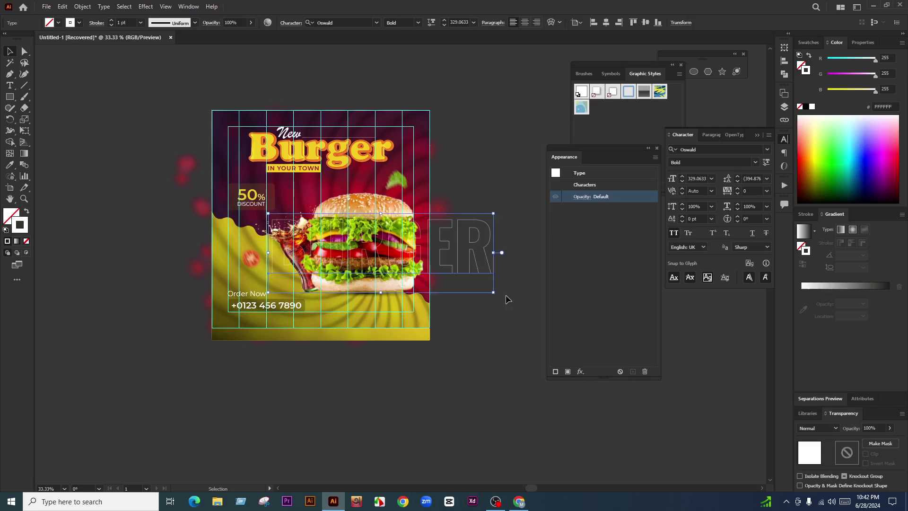
pyautogui.moveTo(507, 300); pyautogui.dragTo(449, 207)
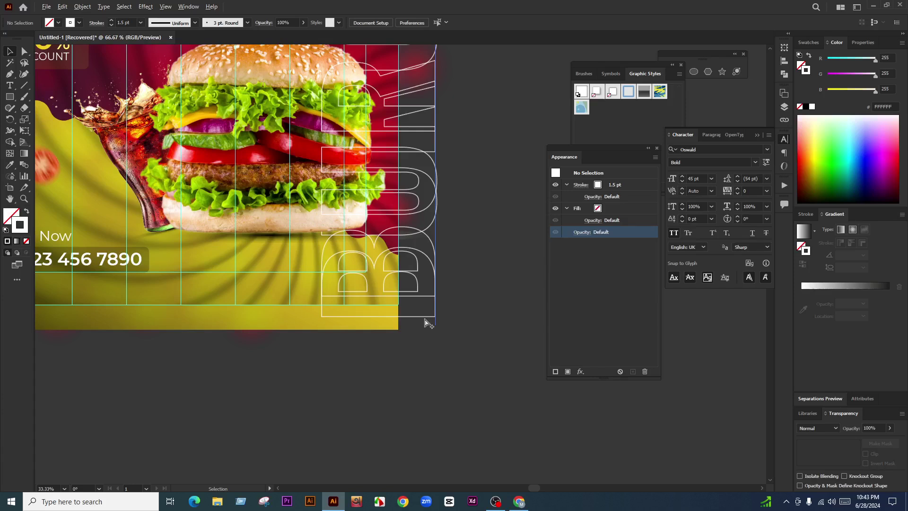
# Step: Position the vertical BURGER outline along the flyer's right edge and set its opacity to 60%
pyautogui.moveTo(391, 262); pyautogui.dragTo(309, 266)
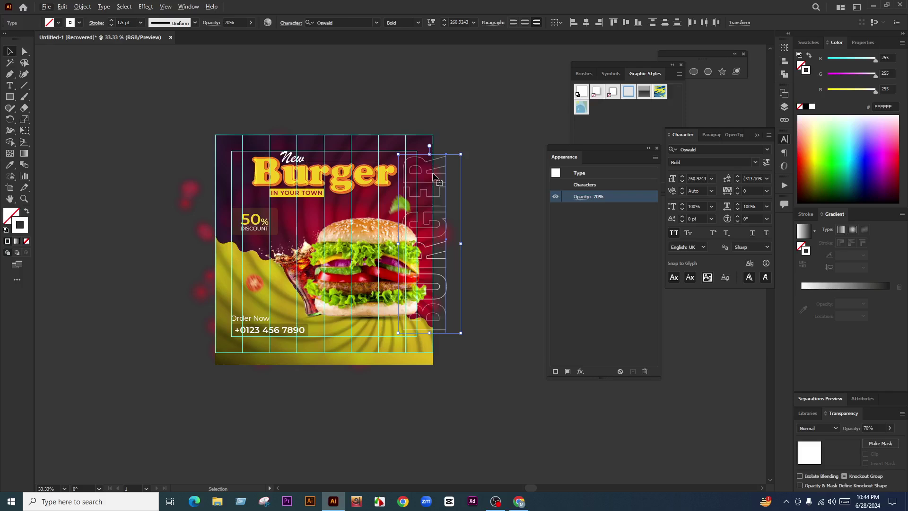
pyautogui.moveTo(427, 194); pyautogui.dragTo(418, 212)
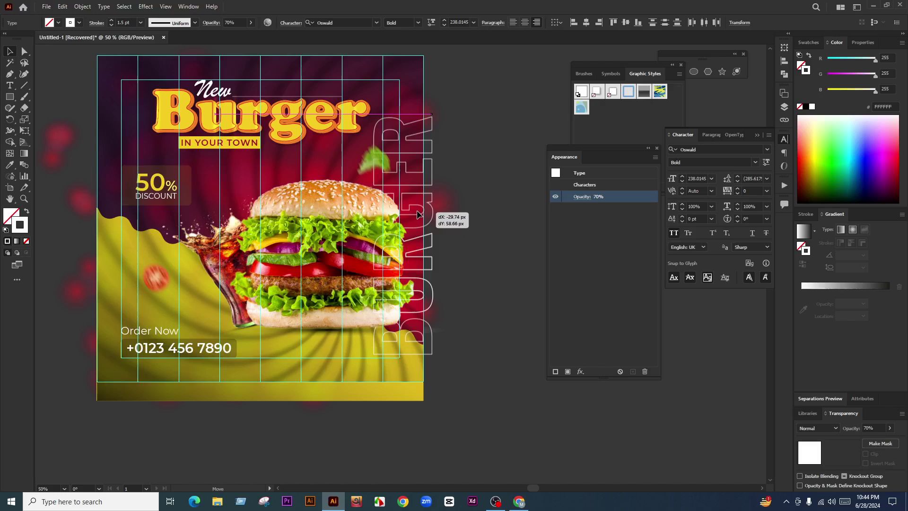
pyautogui.moveTo(417, 214); pyautogui.dragTo(418, 214)
pyautogui.click(873, 428)
pyautogui.write('60')
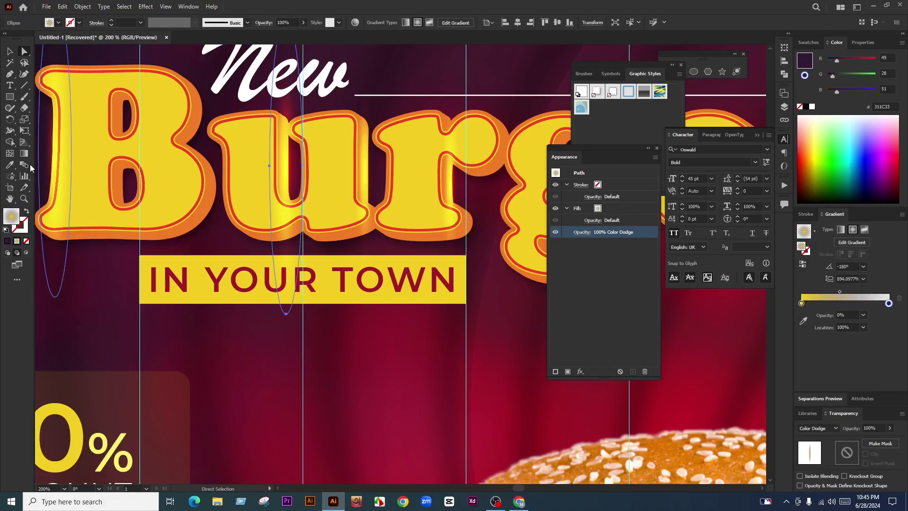
# Step: Adjust the gradient of the highlight ellipses on the Burger title, moving the transparent stop inward to about 69%
pyautogui.press('g')
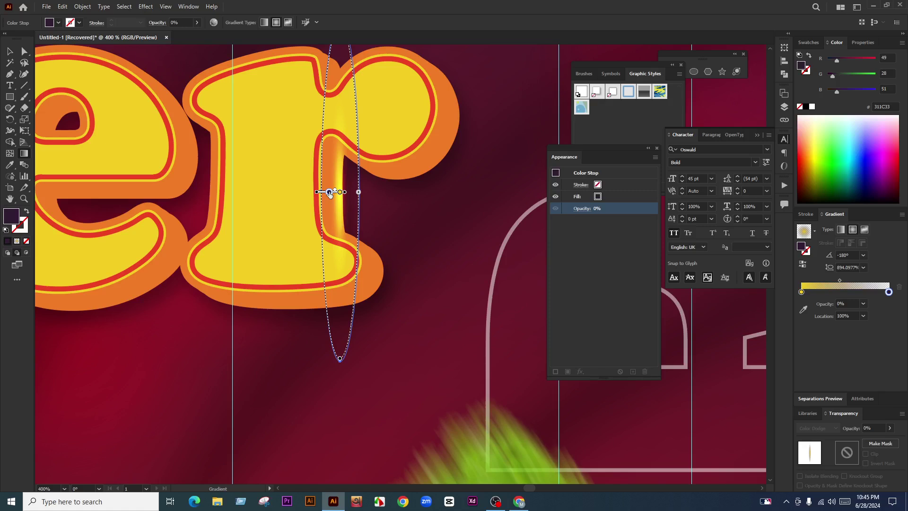
pyautogui.moveTo(309, 146); pyautogui.dragTo(284, 240)
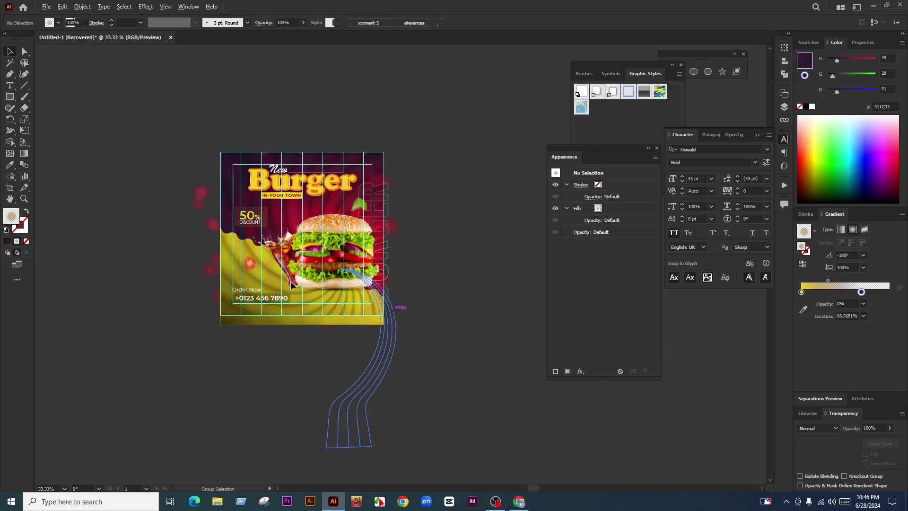
# Step: Cover the artboard with an aligned blue 1080 × 1080 px square and trim the artwork's strip below it with Shape Builder
pyautogui.moveTo(184, 144); pyautogui.dragTo(362, 328)
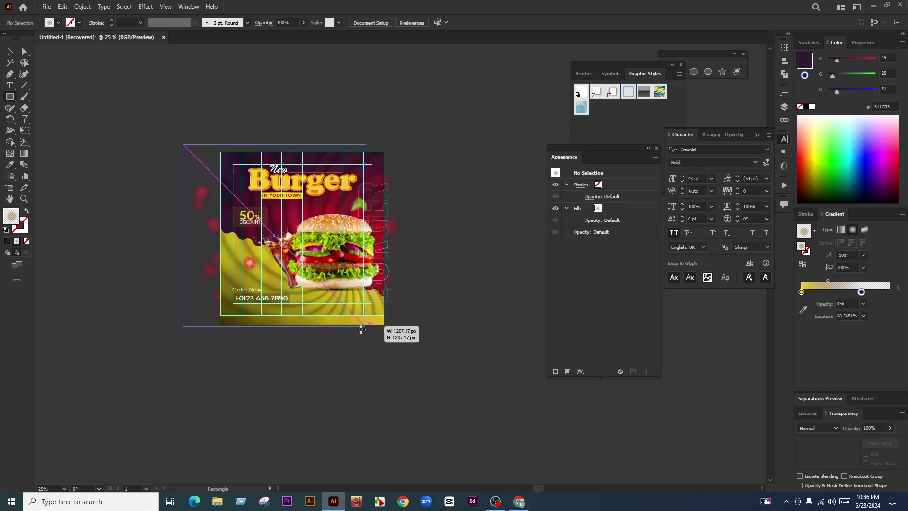
pyautogui.click(518, 23)
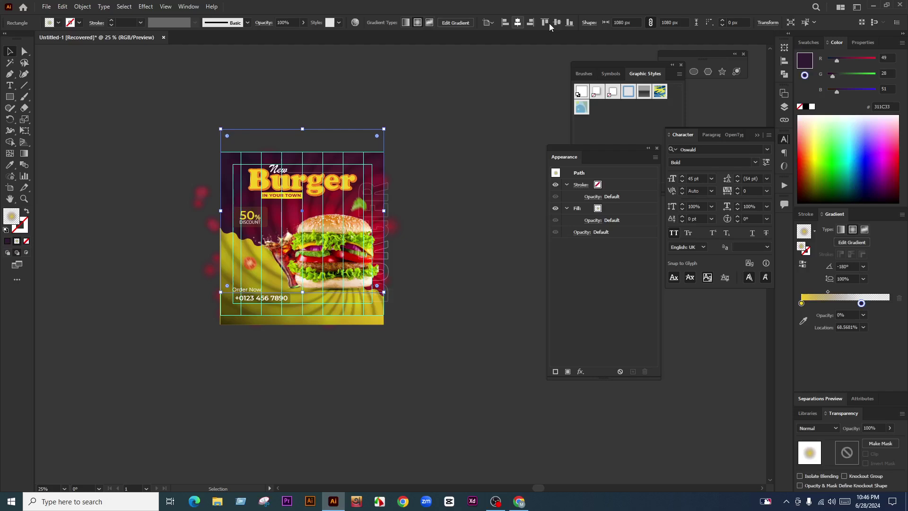
pyautogui.click(550, 24)
pyautogui.click(871, 163)
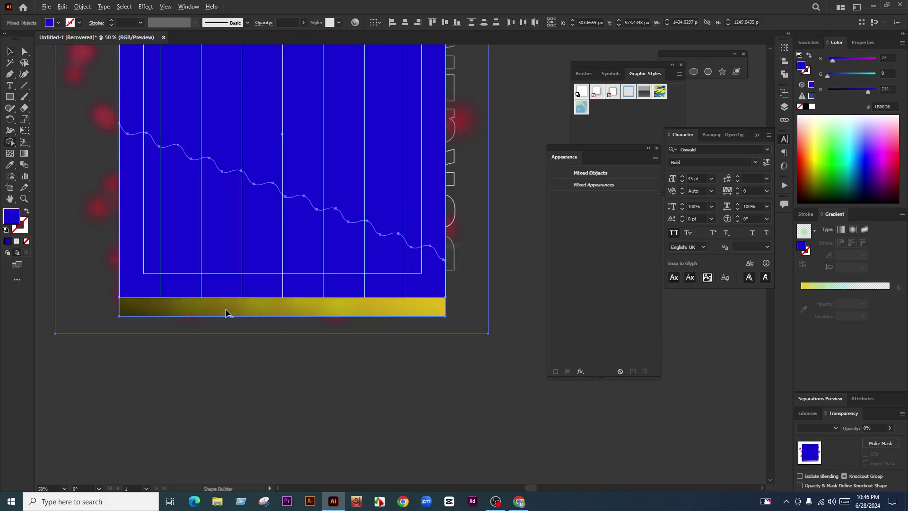
pyautogui.keyDown('alt'); pyautogui.click(226, 313); pyautogui.keyUp('alt')
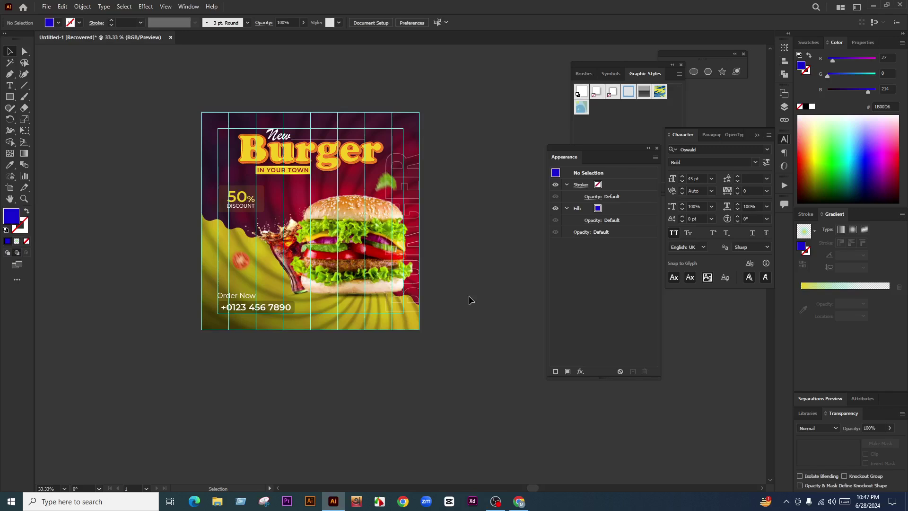
# Step: Save a copy of the design as raw.ai in a new Food Burger 01 folder inside FB LIVE CLASS, in Illustrator 2020 format
pyautogui.hotkey('ctrl', 'alt', 's')
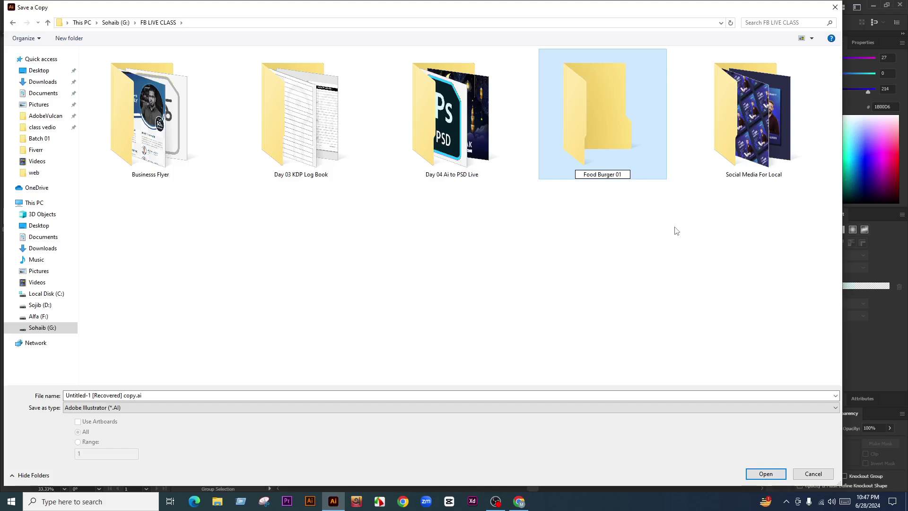
pyautogui.click(676, 231)
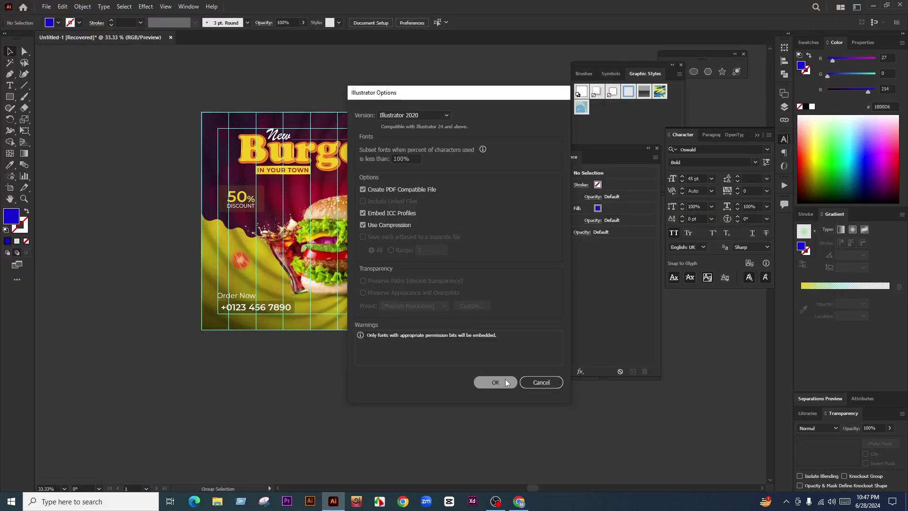
pyautogui.click(506, 382)
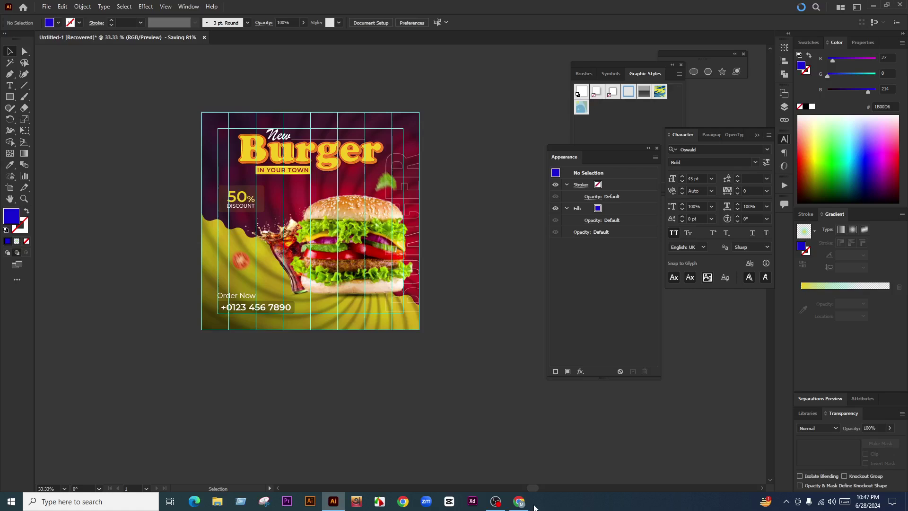
# Step: Switch to Chrome to check the newest comments on the Facebook live dashboard, and return to Illustrator
pyautogui.click(520, 502)
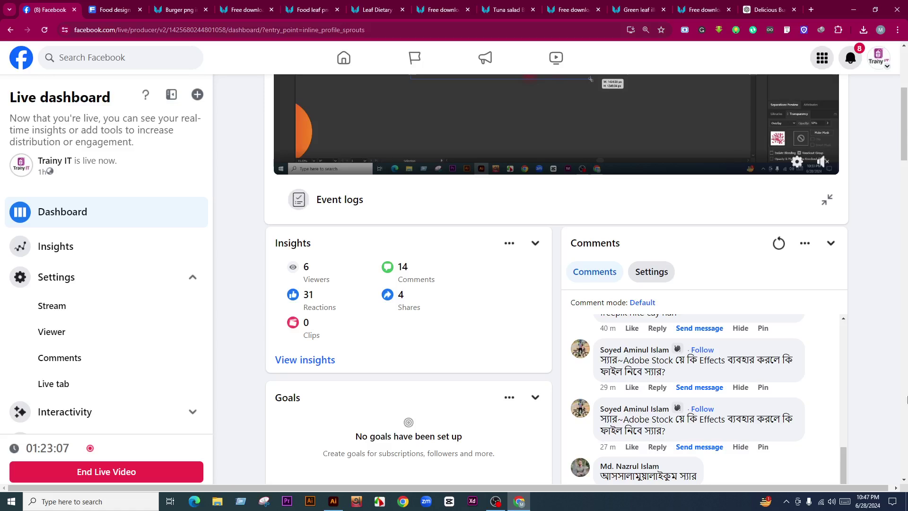
pyautogui.scroll(-3, 734, 334)
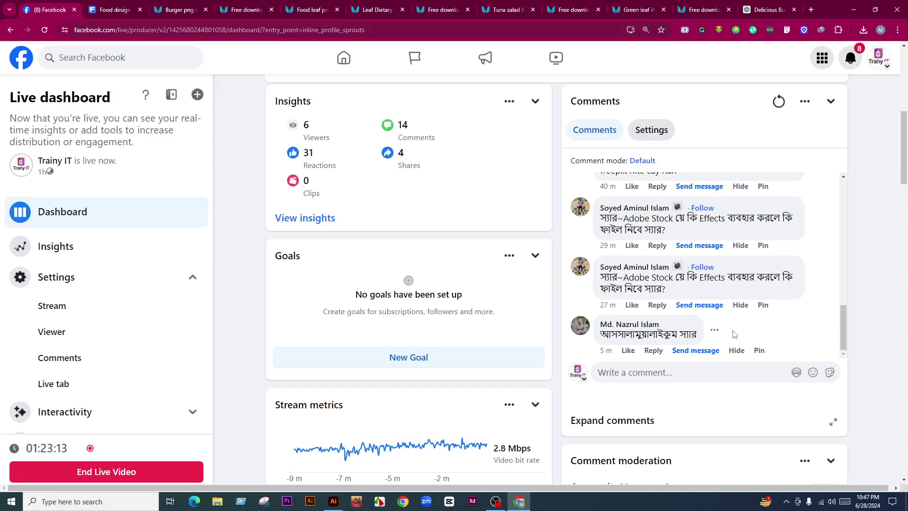
pyautogui.hotkey('alt', 'Tab')
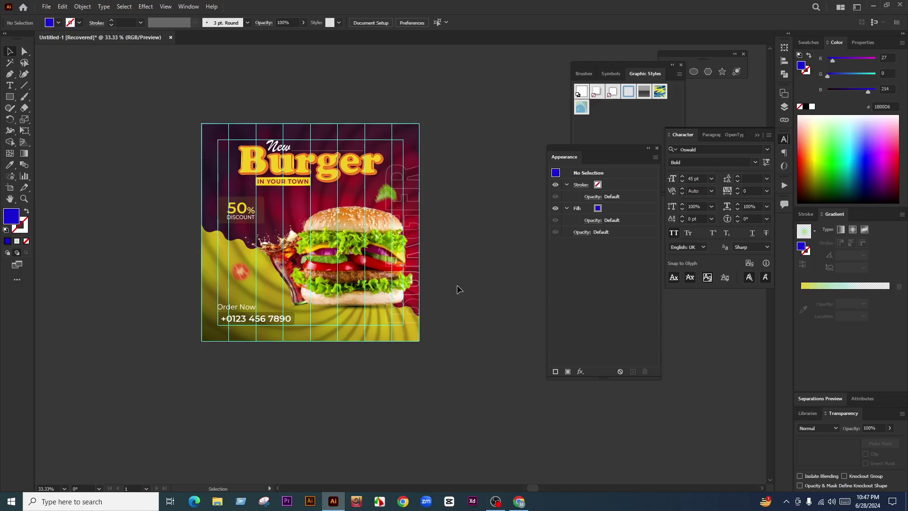
# Step: Export the flyer for web as a maximum-quality 1080 × 1080 px JPEG named 1 in the Food Burger 01 folder
pyautogui.hotkey('ctrl', 'alt', 'shift', 's')
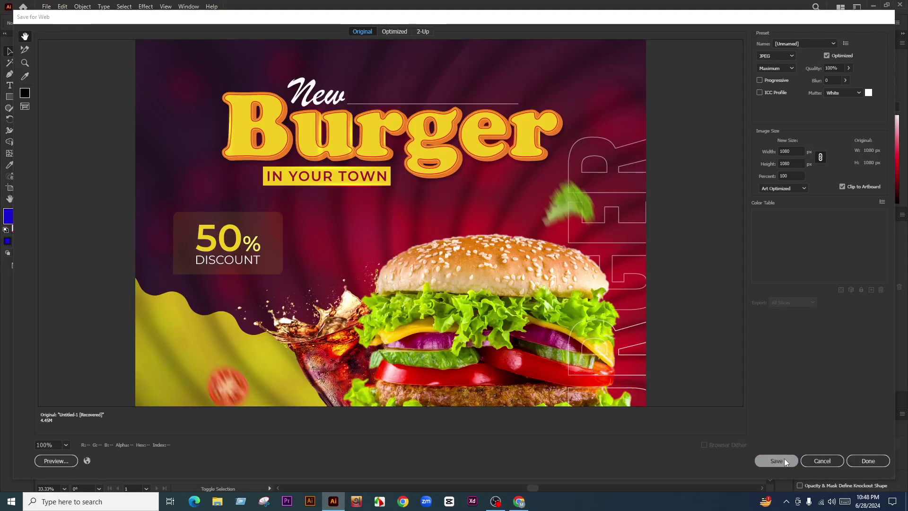
pyautogui.click(784, 460)
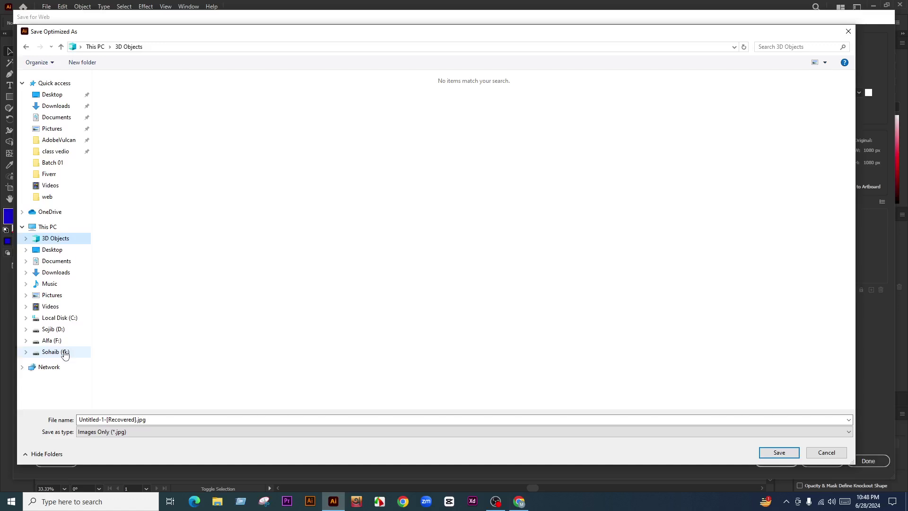
pyautogui.click(64, 353)
pyautogui.doubleClick(643, 117)
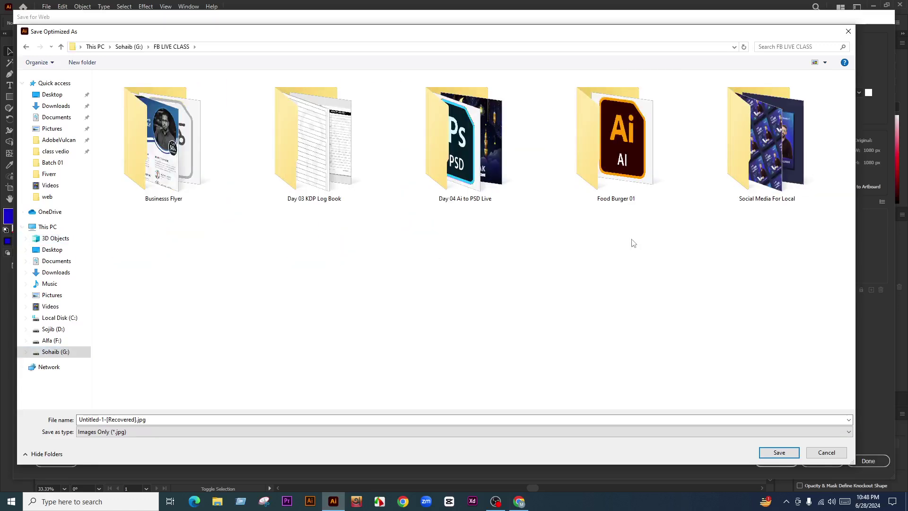
pyautogui.click(615, 167)
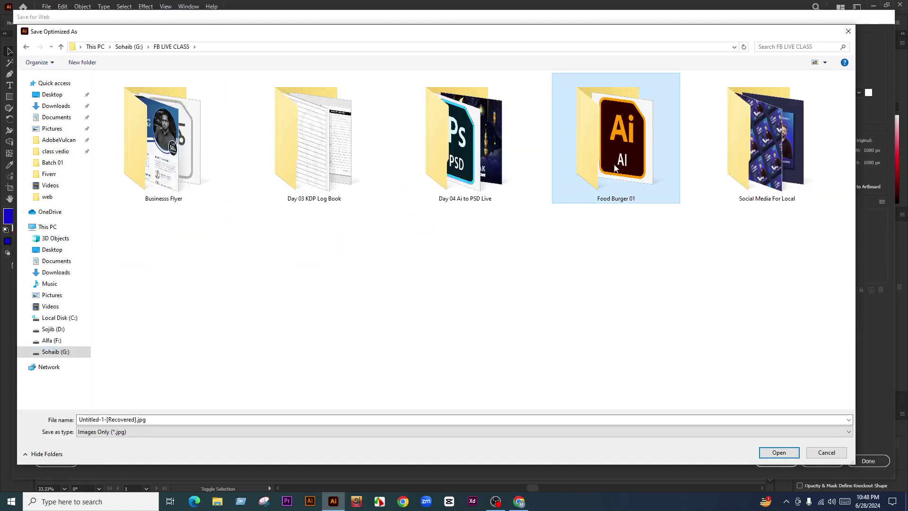
pyautogui.doubleClick(615, 167)
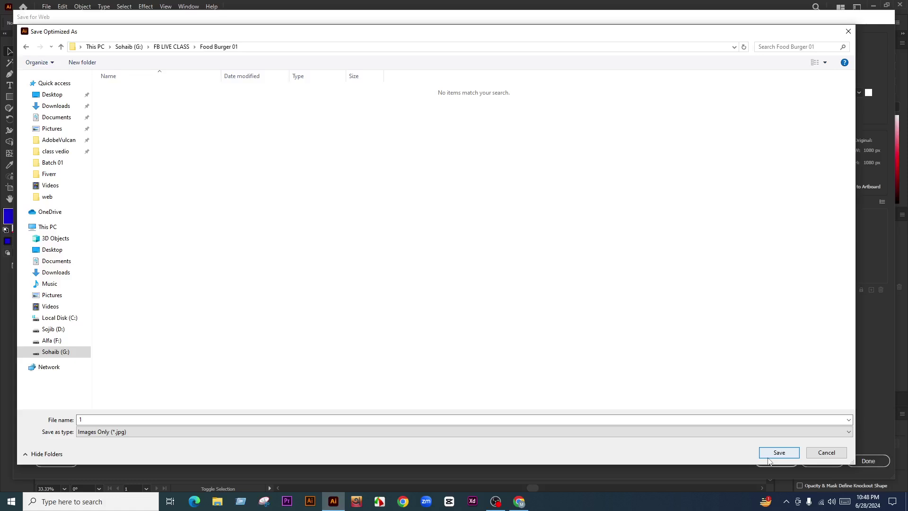
pyautogui.click(769, 457)
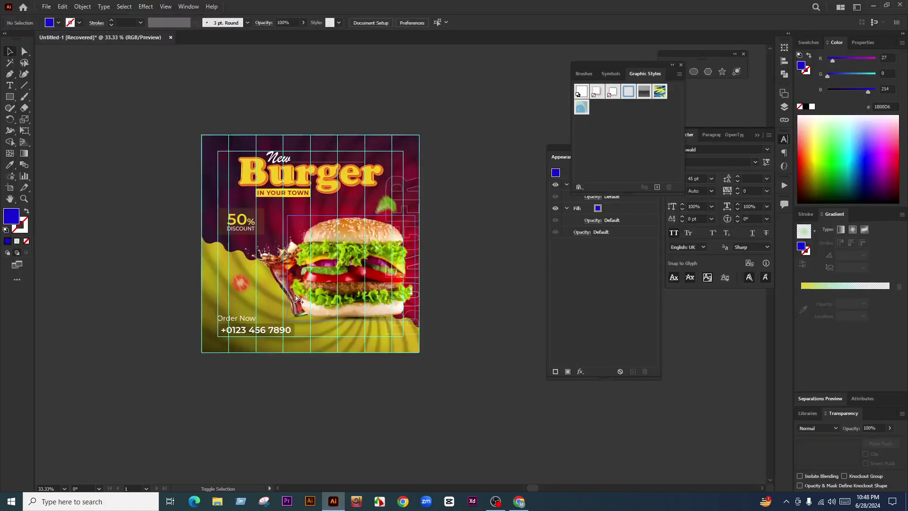
# Step: Open the exported 1.jpg and scale its image down proportionally about its centre to about 520 × 520 px
pyautogui.hotkey('ctrl', 'o')
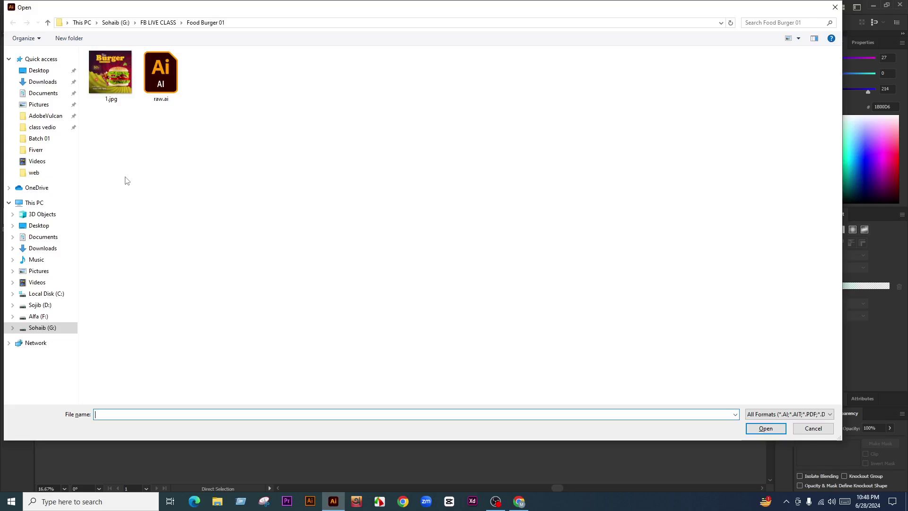
pyautogui.press('Escape')
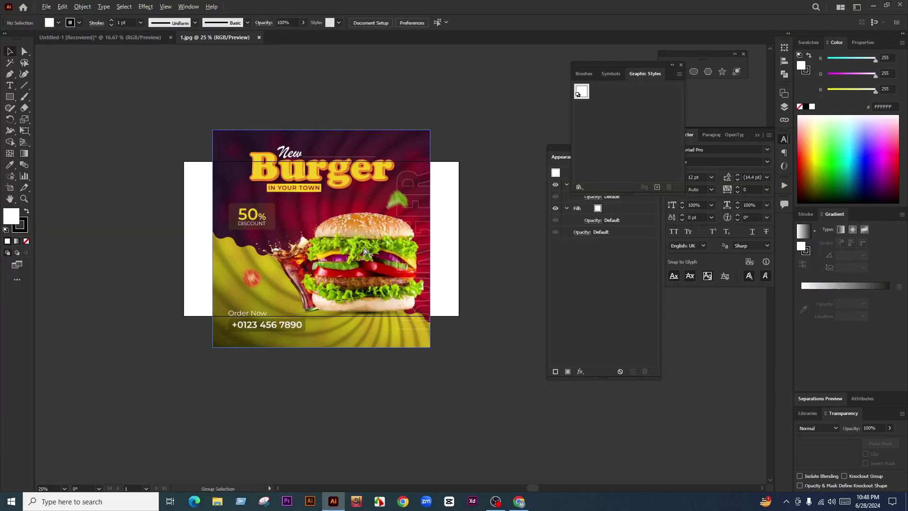
pyautogui.click(364, 251)
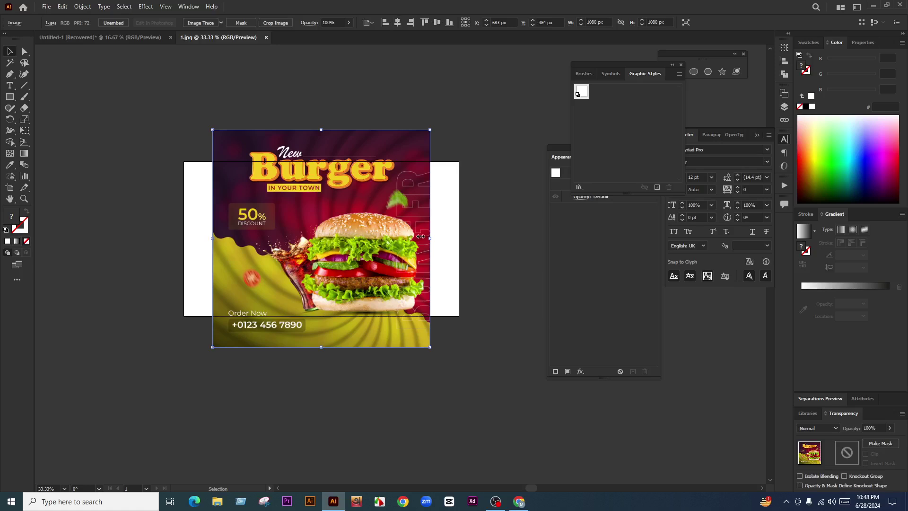
pyautogui.moveTo(430, 238); pyautogui.dragTo(374, 239)
pyautogui.scroll(1, 347, 270)
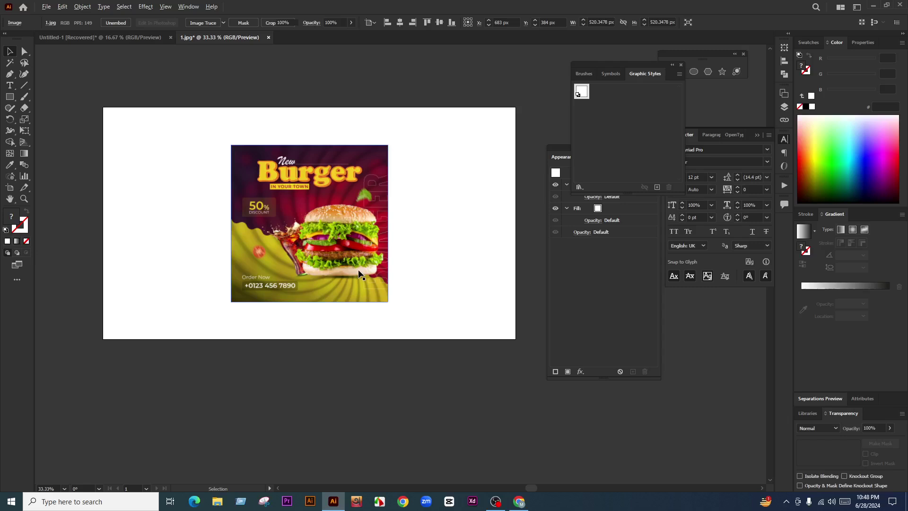
# Step: Set the artboard width to 768 px so that it is square around the flyer image
pyautogui.click(9, 189)
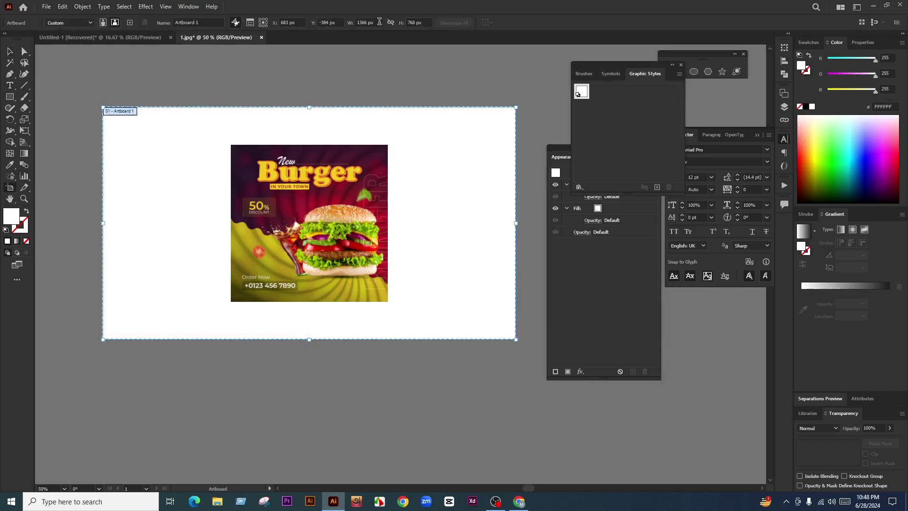
pyautogui.click(379, 21)
pyautogui.write('7')
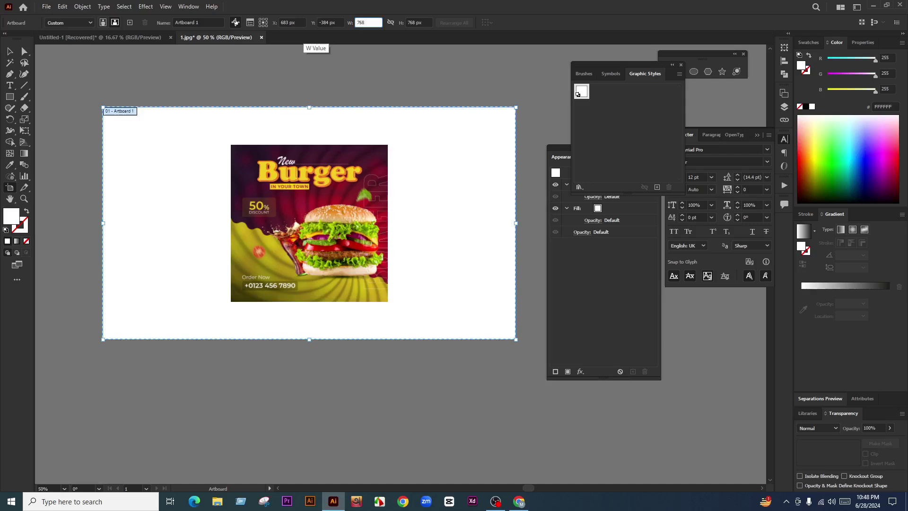
pyautogui.write('68')
pyautogui.press('Return')
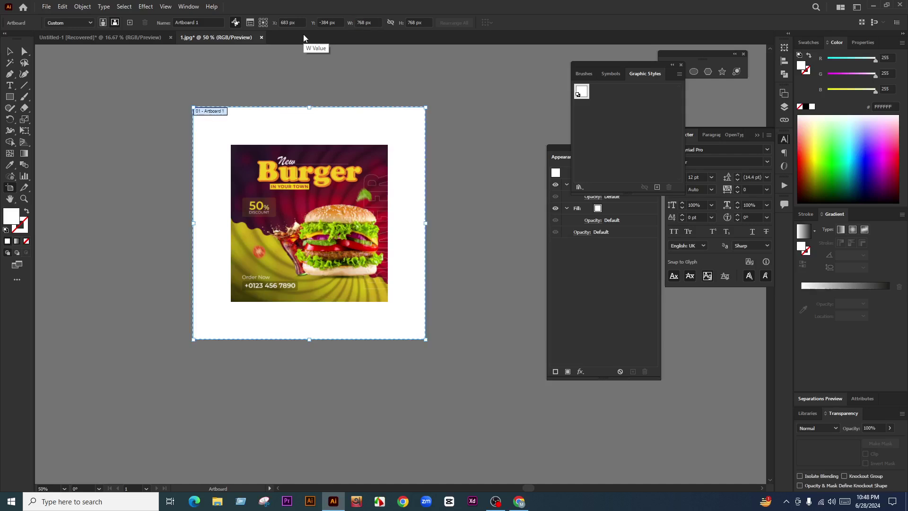
pyautogui.press('Escape')
# Step: Scale the flyer image up proportionally about its centre to fill the square artboard
pyautogui.click(344, 237)
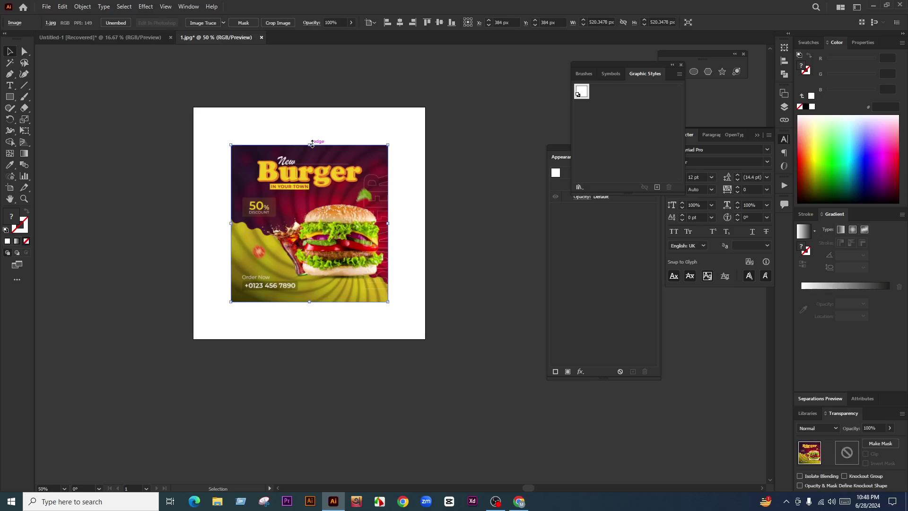
pyautogui.moveTo(312, 144); pyautogui.dragTo(312, 107)
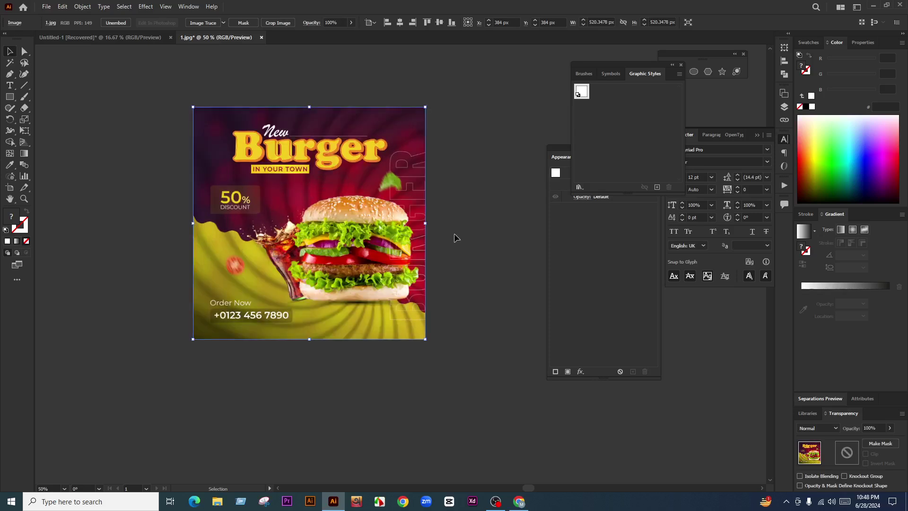
# Step: Scale the front flyer copy up to about 617 px and the background copy to about 930 px, each proportionally about its centre
pyautogui.scroll(1, 470, 256)
pyautogui.click(470, 256)
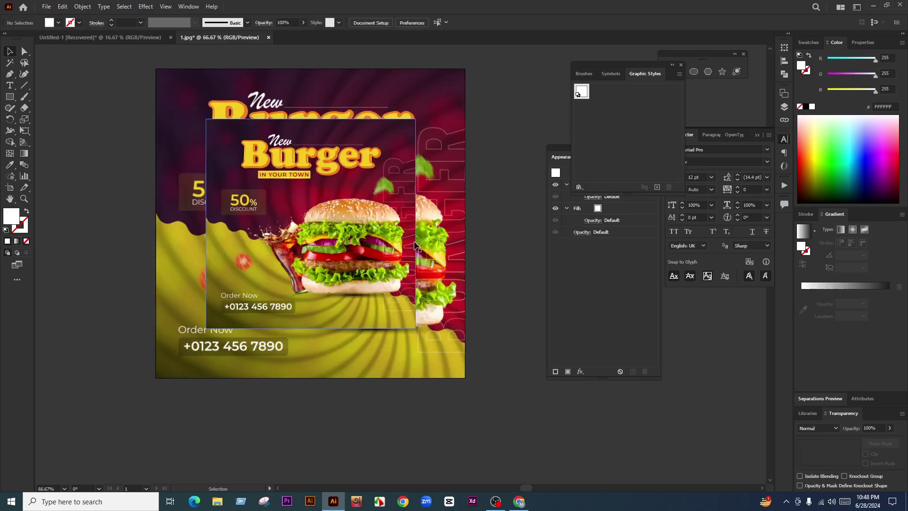
pyautogui.scroll(-1, 424, 253)
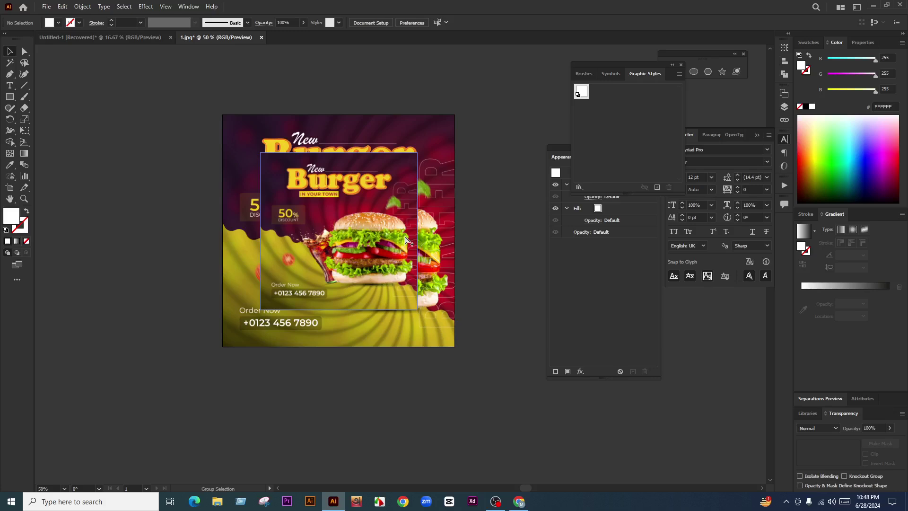
pyautogui.click(406, 241)
pyautogui.moveTo(417, 232); pyautogui.dragTo(479, 232)
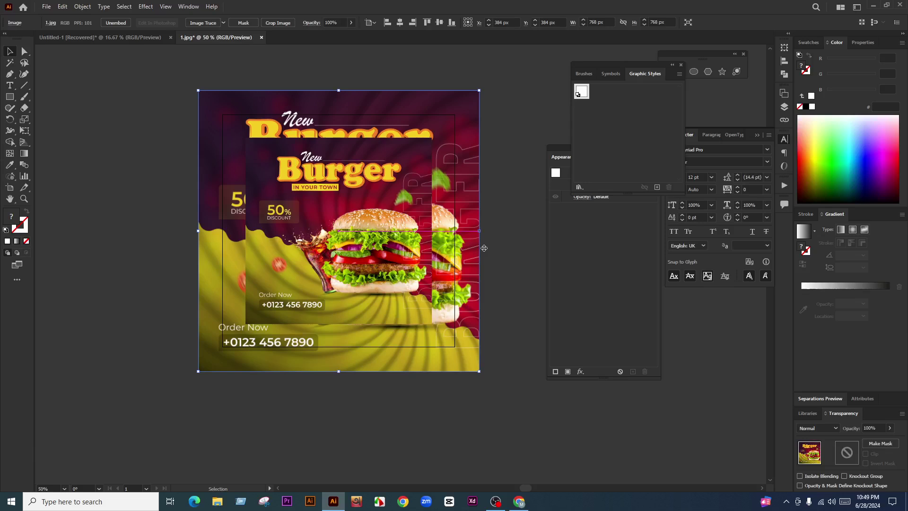
# Step: Apply a Gaussian Blur with a radius of about 3.6 pixels to the enlarged background flyer image
pyautogui.click(153, 7)
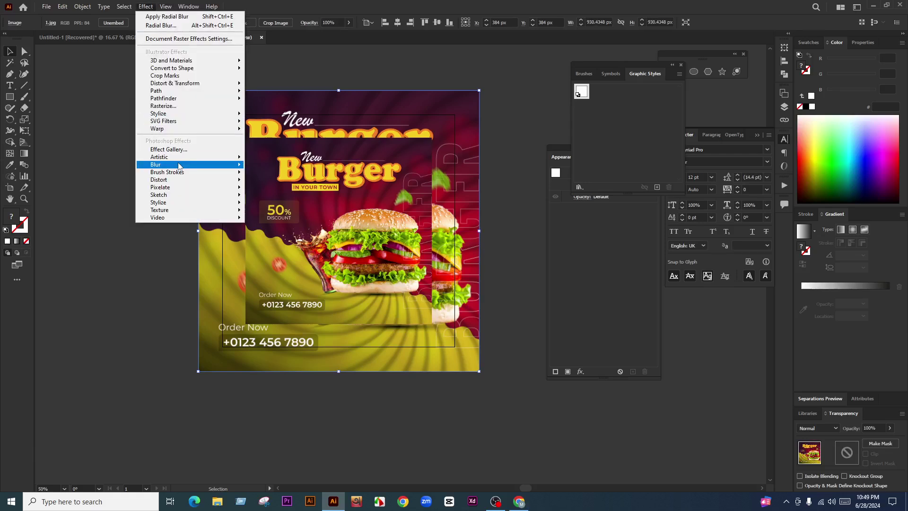
pyautogui.moveTo(179, 166)
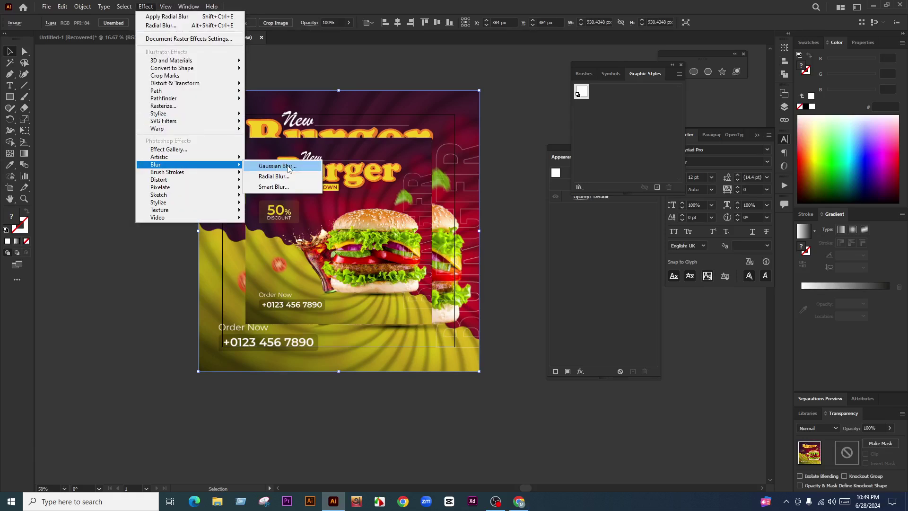
pyautogui.click(278, 166)
pyautogui.moveTo(433, 238); pyautogui.dragTo(425, 241)
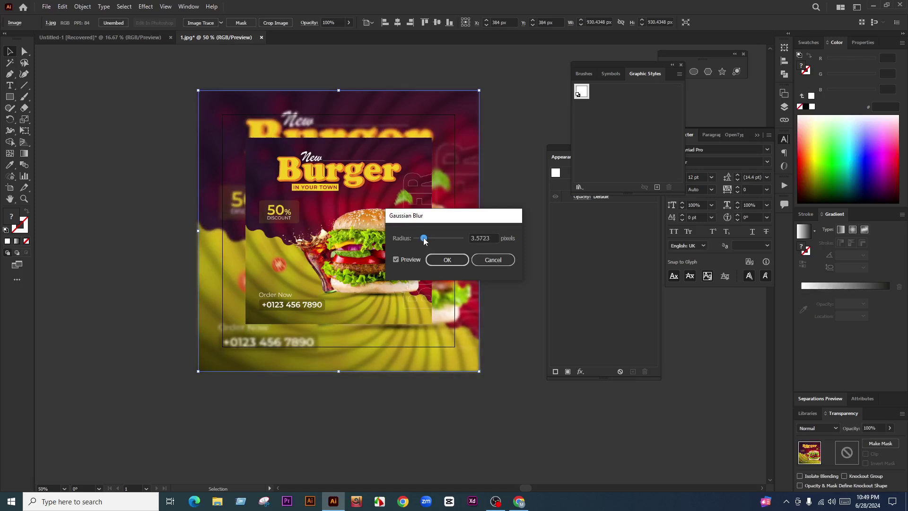
pyautogui.click(447, 259)
# Step: Draw a white 768 × 768 px rectangle exactly covering the artboard and duplicate it in place
pyautogui.click(10, 96)
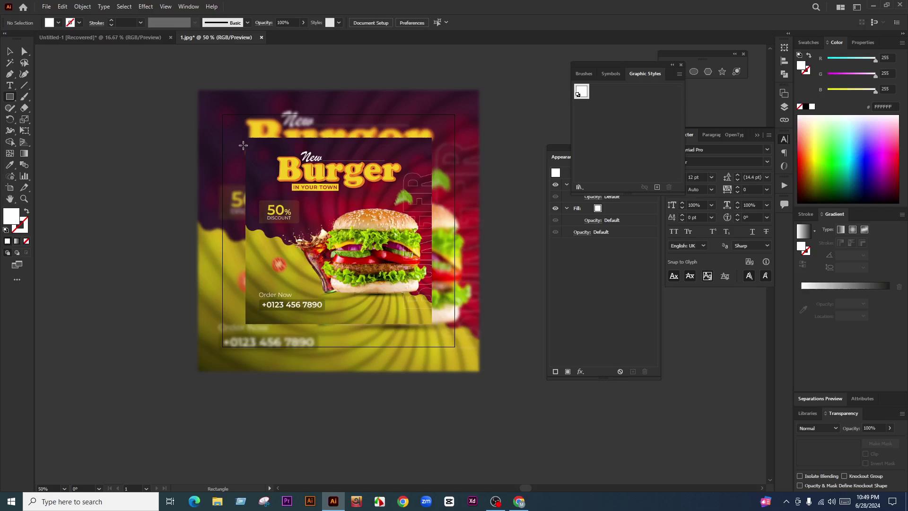
pyautogui.moveTo(223, 114); pyautogui.dragTo(455, 347)
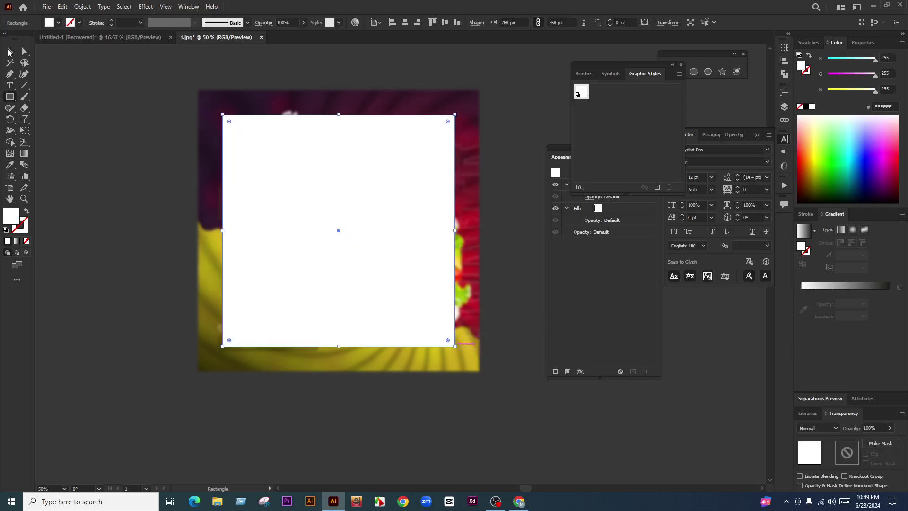
pyautogui.press('v')
pyautogui.hscroll(1, 389, 257)
# Step: Try filling the top rectangle with dark purple sampled from the background and clipping the blurred image to it
pyautogui.press('i')
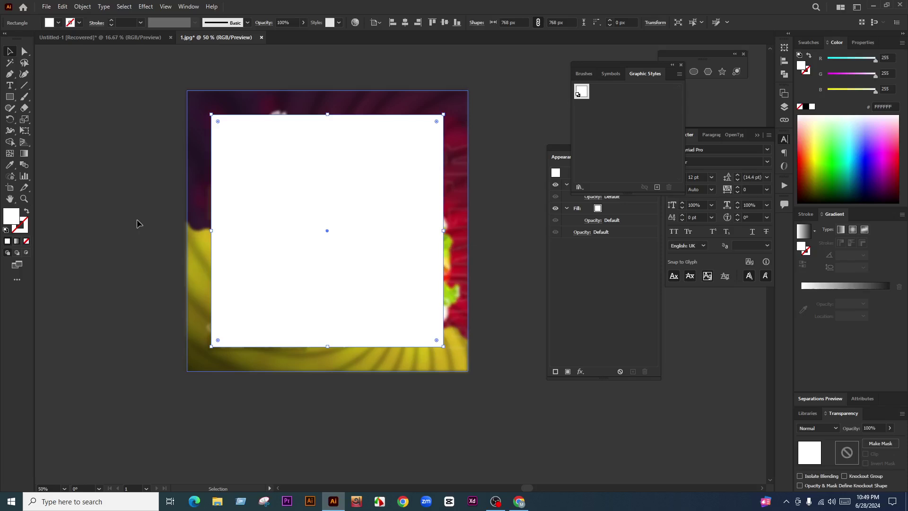
pyautogui.click(210, 100)
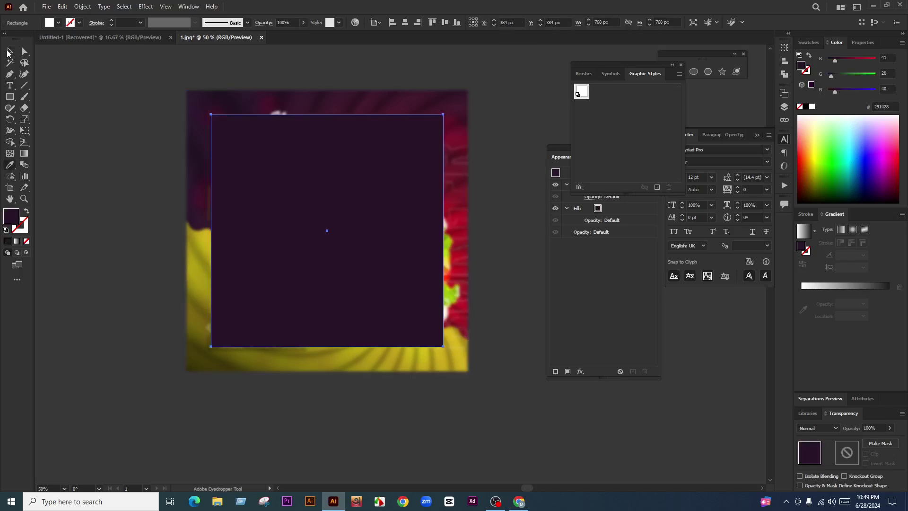
pyautogui.press('v')
pyautogui.keyDown('shift'); pyautogui.click(455, 212); pyautogui.keyUp('shift')
pyautogui.hotkey('ctrl', '7')
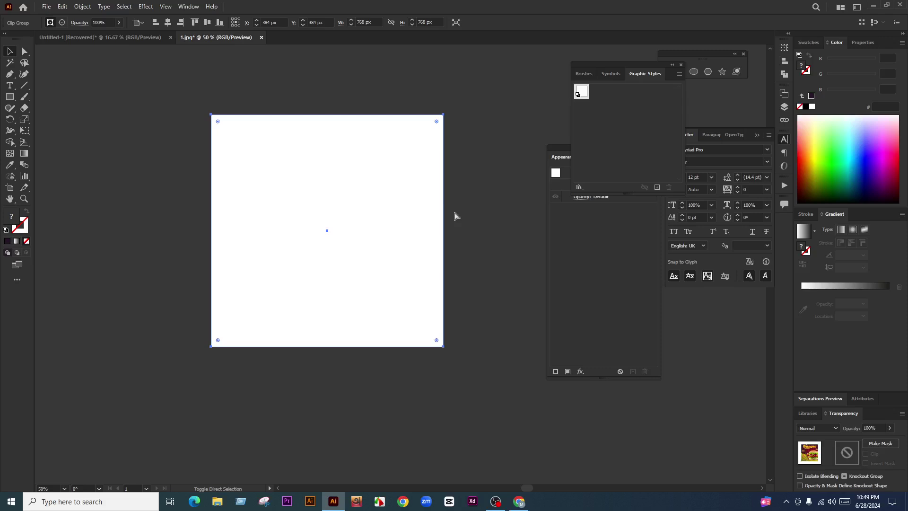
pyautogui.hotkey('ctrl', 'z')
pyautogui.hotkey('ctrl', 'z')
pyautogui.scroll(-2, 378, 241)
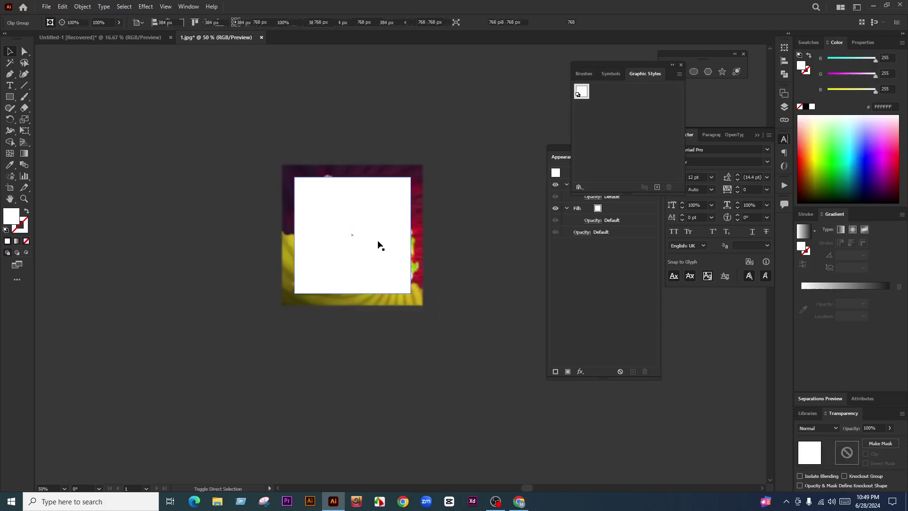
pyautogui.moveTo(378, 244); pyautogui.dragTo(250, 296)
pyautogui.moveTo(364, 235); pyautogui.dragTo(324, 351)
pyautogui.scroll(1, 382, 212)
pyautogui.hotkey('ctrl', 'z')
pyautogui.scroll(1, 392, 215)
pyautogui.hotkey('ctrl', 'z')
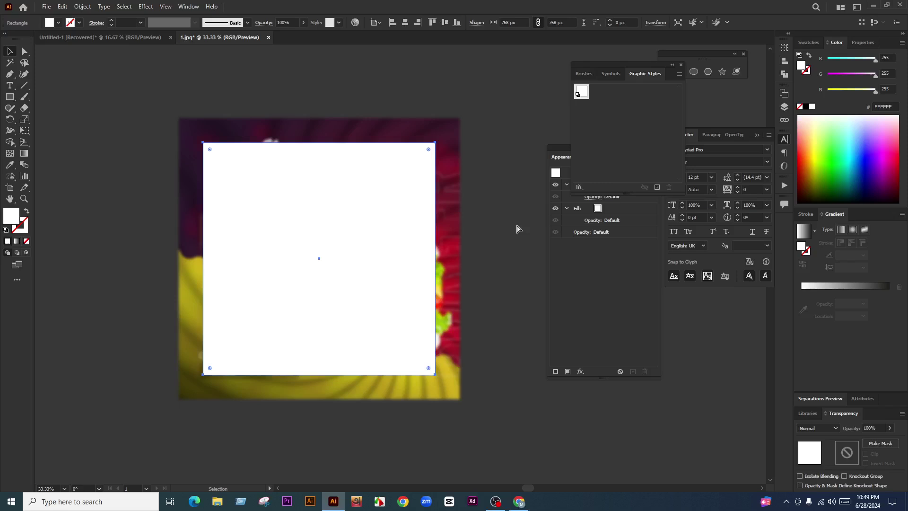
# Step: Clip the blurred background image to the artboard with one of the two white square rectangles as the mask
pyautogui.click(443, 187)
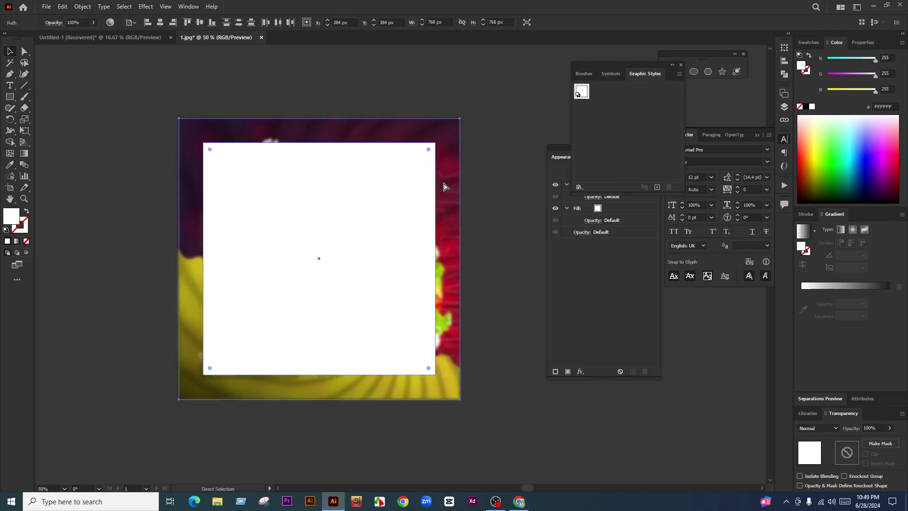
pyautogui.hotkey('ctrl', '7')
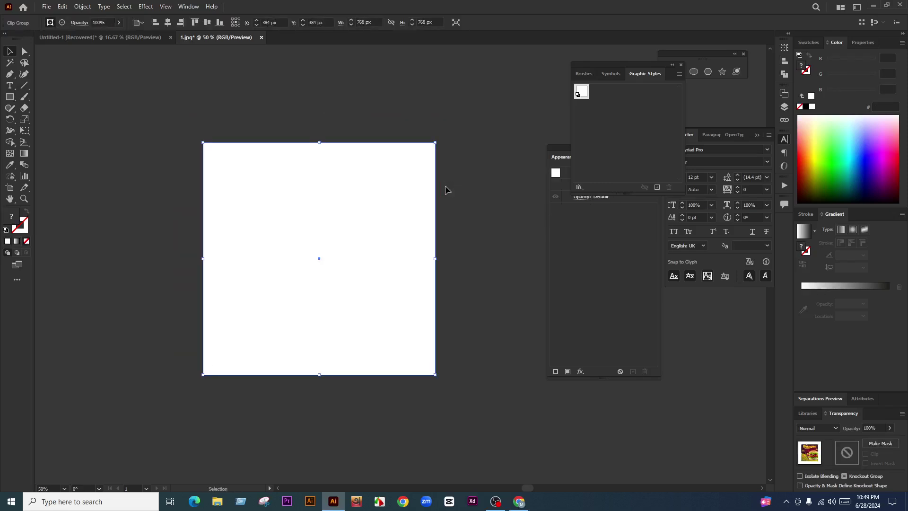
pyautogui.click(446, 187)
# Step: Move the remaining white rectangle aside and fill it with dark purple #3C192D sampled from the front flyer
pyautogui.click(371, 206)
pyautogui.scroll(-1, 378, 265)
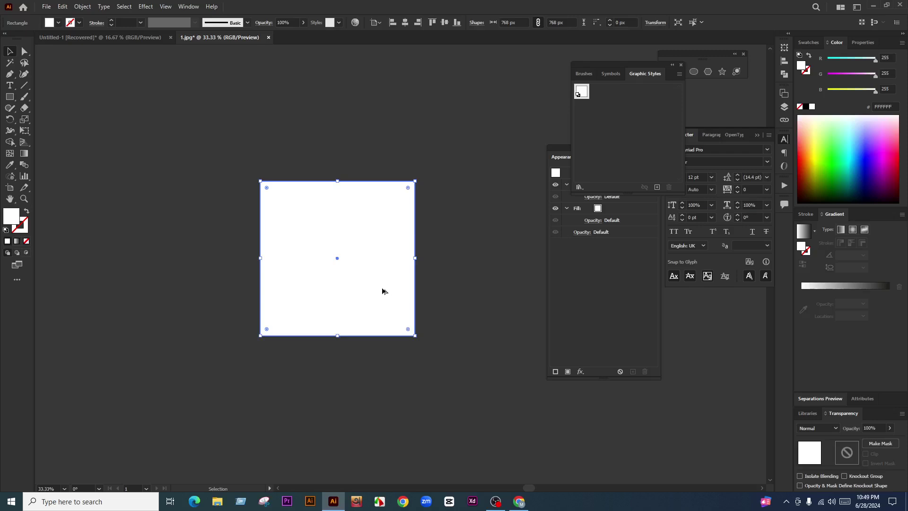
pyautogui.scroll(1, 383, 291)
pyautogui.moveTo(378, 273); pyautogui.dragTo(196, 286)
pyautogui.press('i')
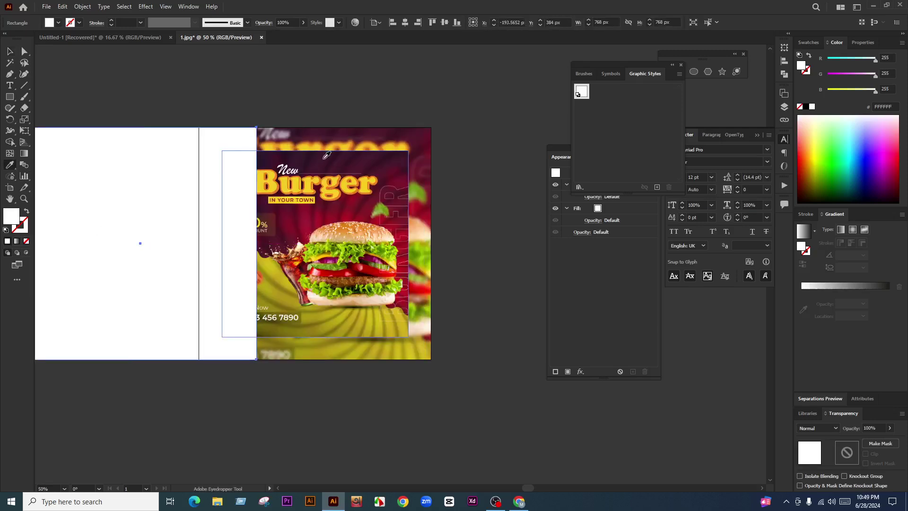
pyautogui.click(327, 155)
pyautogui.press('v')
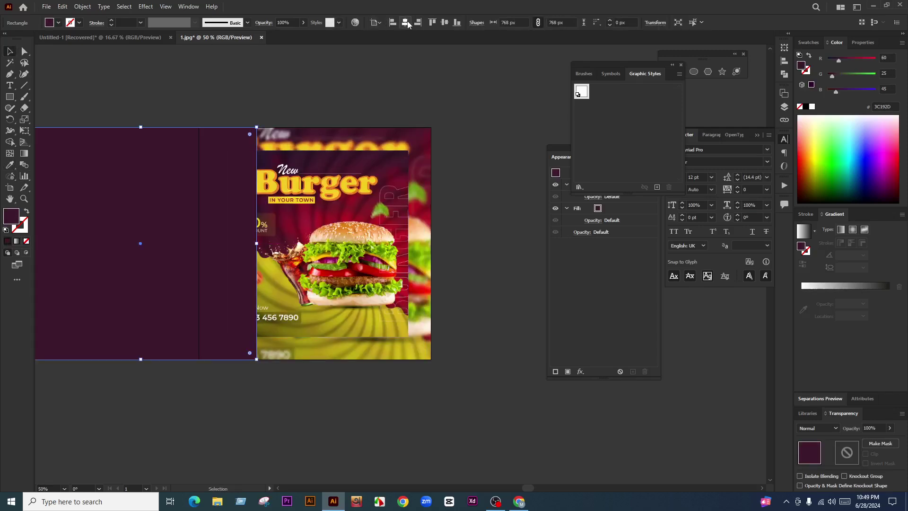
# Step: Centre the purple rectangle horizontally on the artboard, place it between the two flyer images and set its blending mode to Multiply
pyautogui.click(405, 22)
pyautogui.hotkey('ctrl', 'shift', '[')
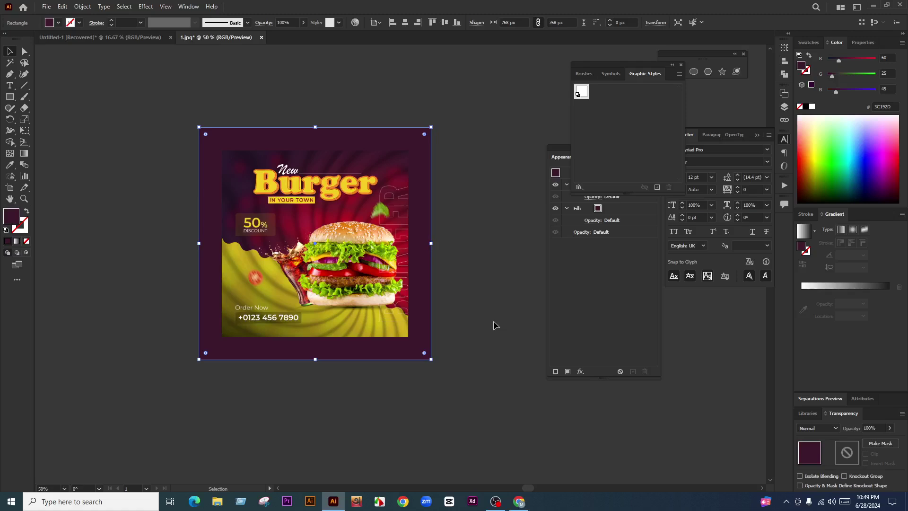
pyautogui.click(828, 429)
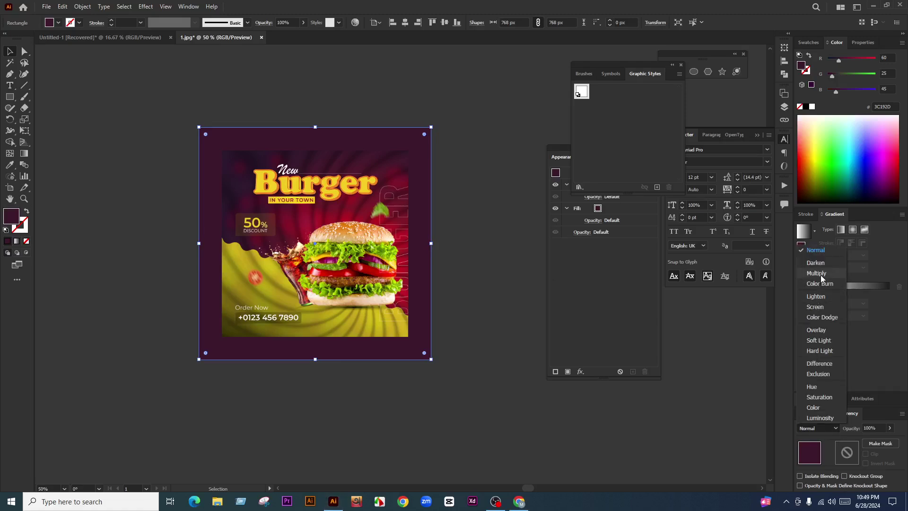
pyautogui.click(493, 291)
pyautogui.moveTo(464, 305); pyautogui.dragTo(487, 315)
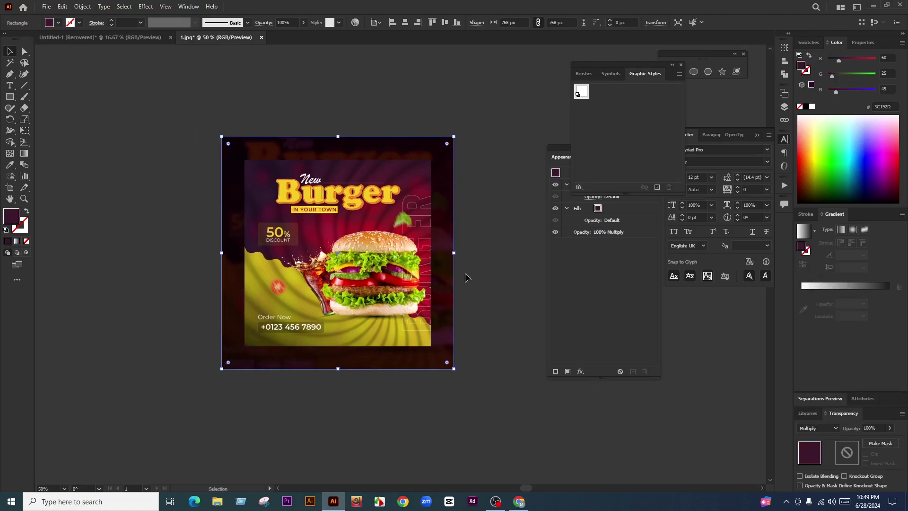
pyautogui.scroll(-1, 465, 274)
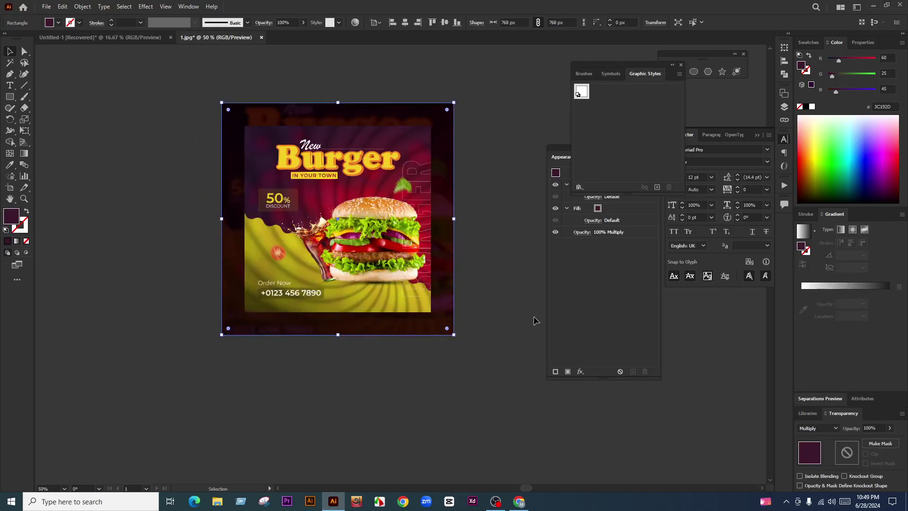
# Step: Reduce the purple Multiply rectangle's opacity to 22%
pyautogui.click(890, 429)
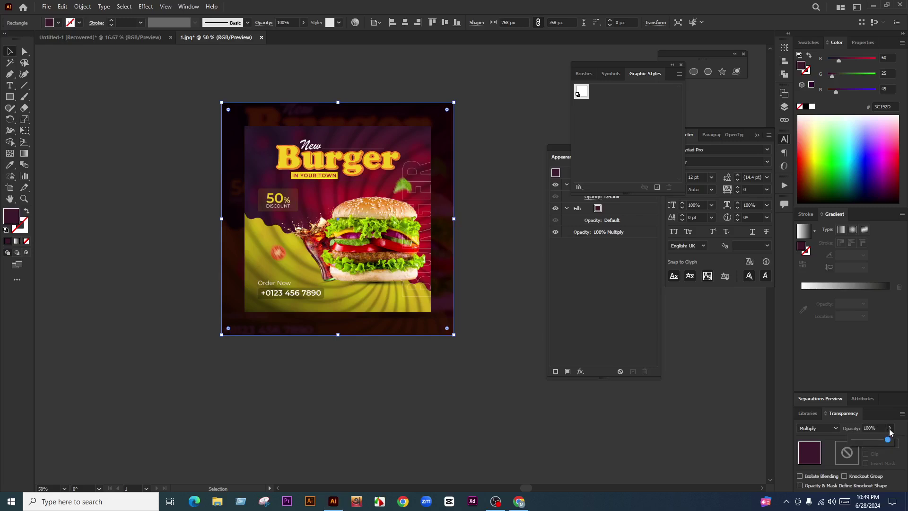
pyautogui.moveTo(888, 440)
pyautogui.mouseDown()
pyautogui.moveTo(861, 440)
pyautogui.moveTo(890, 441)
pyautogui.mouseUp()
pyautogui.moveTo(889, 440); pyautogui.dragTo(861, 440)
pyautogui.moveTo(444, 157); pyautogui.dragTo(258, 303)
pyautogui.hotkey('ctrl', 'z')
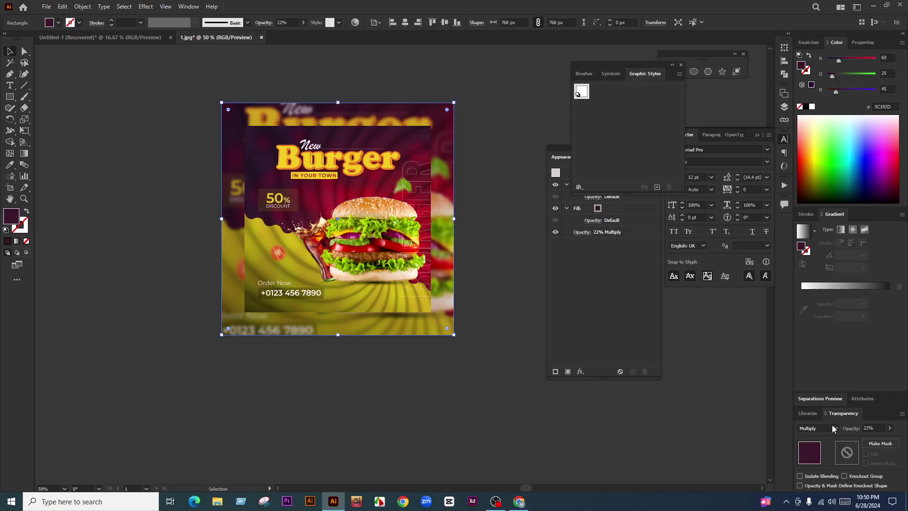
# Step: Adjust the purple overlay rectangle's opacity to 40%
pyautogui.click(890, 428)
pyautogui.click(870, 440)
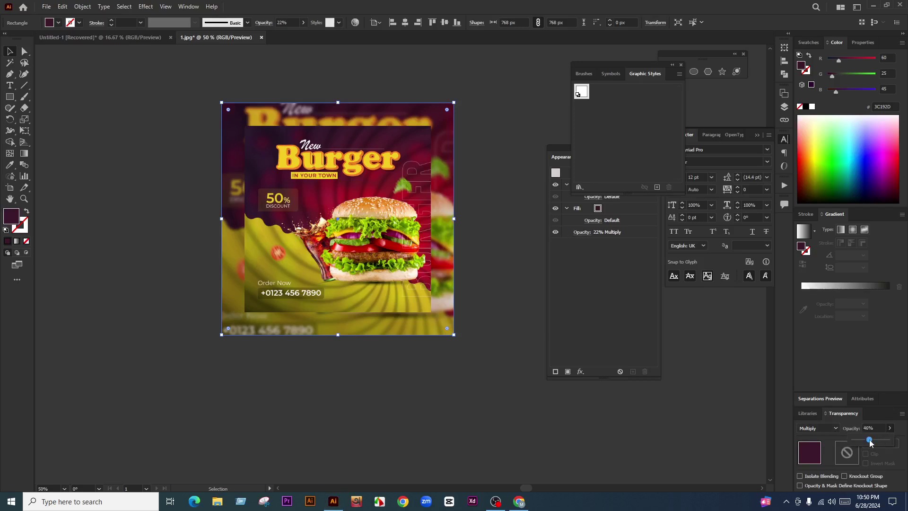
pyautogui.click(878, 429)
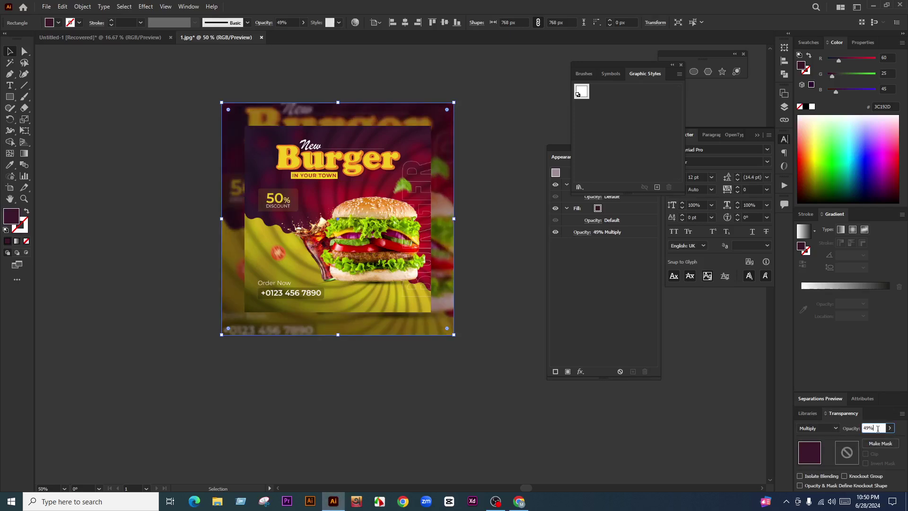
pyautogui.scroll(-1, 878, 428)
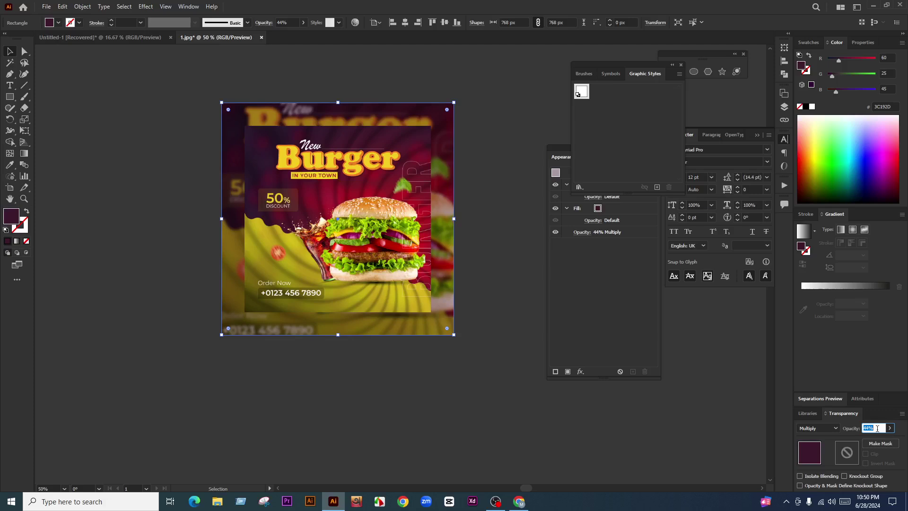
pyautogui.scroll(-6, 876, 428)
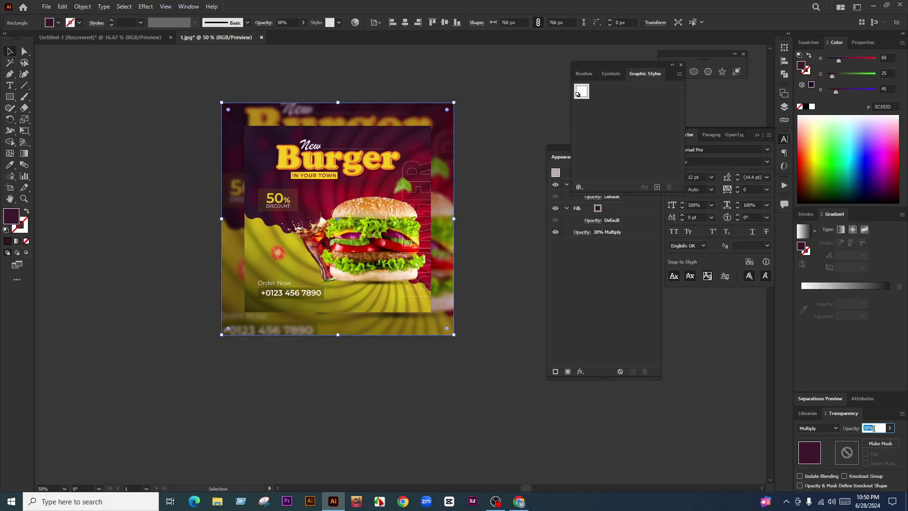
pyautogui.click(489, 294)
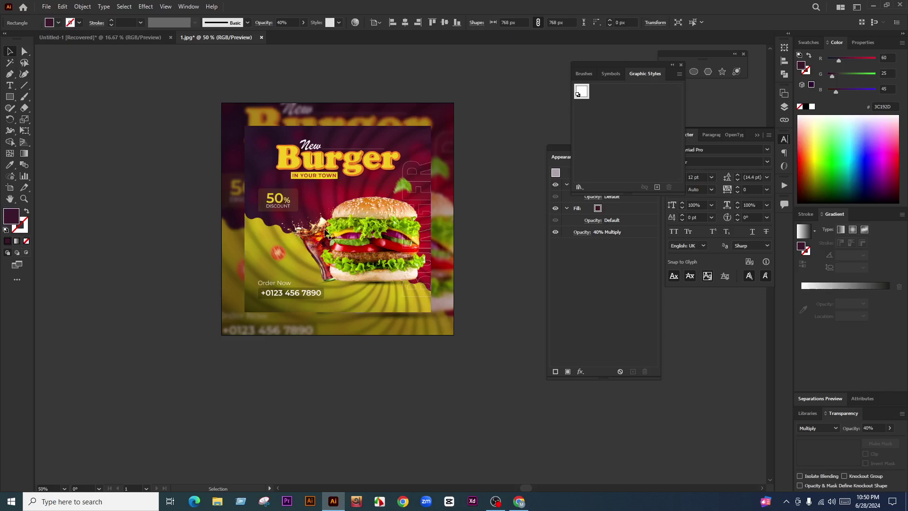
# Step: Select the purple overlay rectangle again and set its opacity to 50%
pyautogui.click(370, 228)
pyautogui.scroll(1, 373, 229)
pyautogui.scroll(-1, 372, 229)
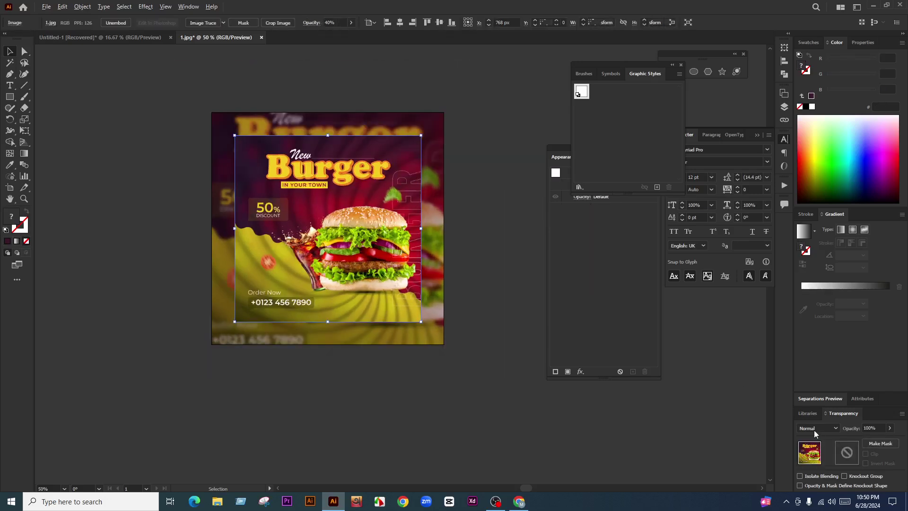
pyautogui.click(529, 322)
pyautogui.click(434, 307)
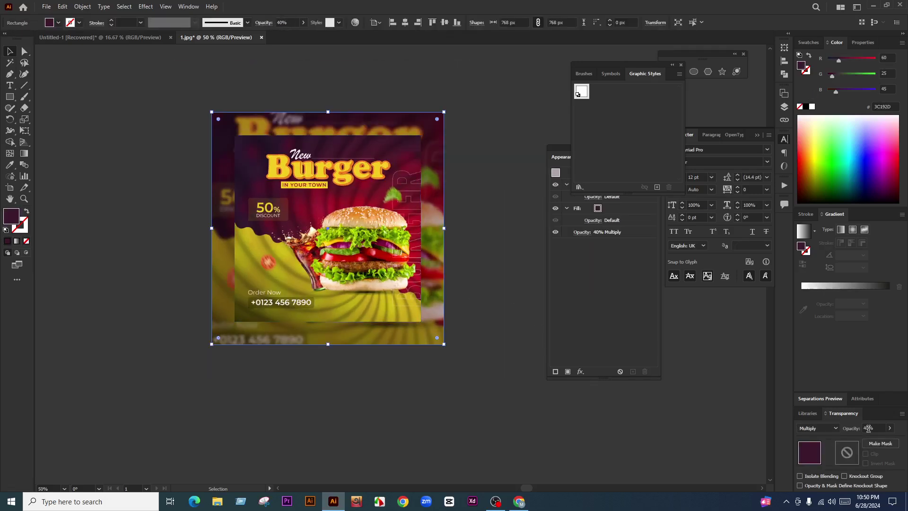
pyautogui.moveTo(877, 428); pyautogui.dragTo(790, 443)
pyautogui.write('50')
pyautogui.press('Return')
# Step: Start a Drop Shadow effect on the front flyer image and choose a darker grey as the shadow colour
pyautogui.click(309, 263)
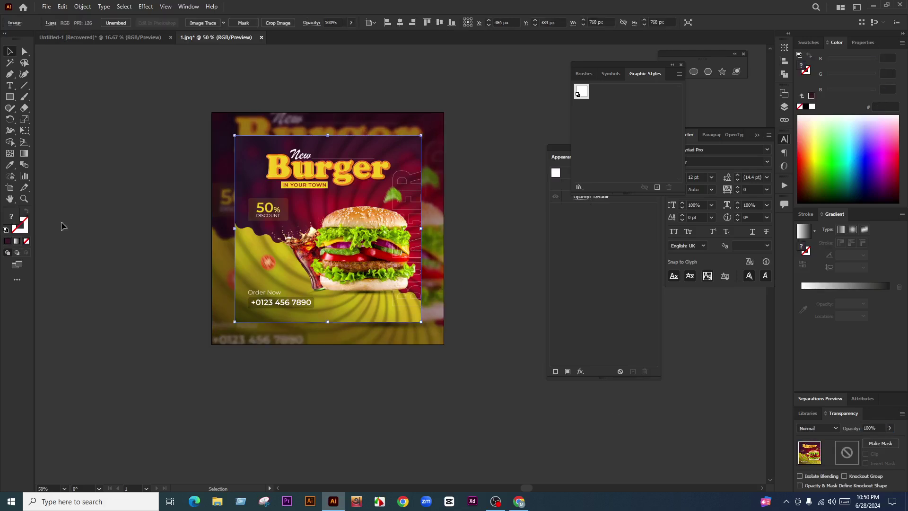
pyautogui.click(145, 6)
pyautogui.moveTo(223, 115)
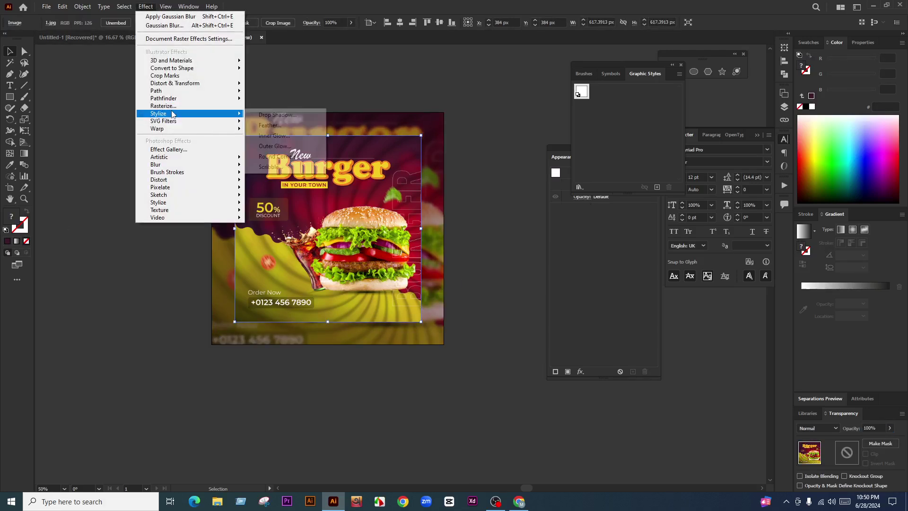
pyautogui.click(304, 117)
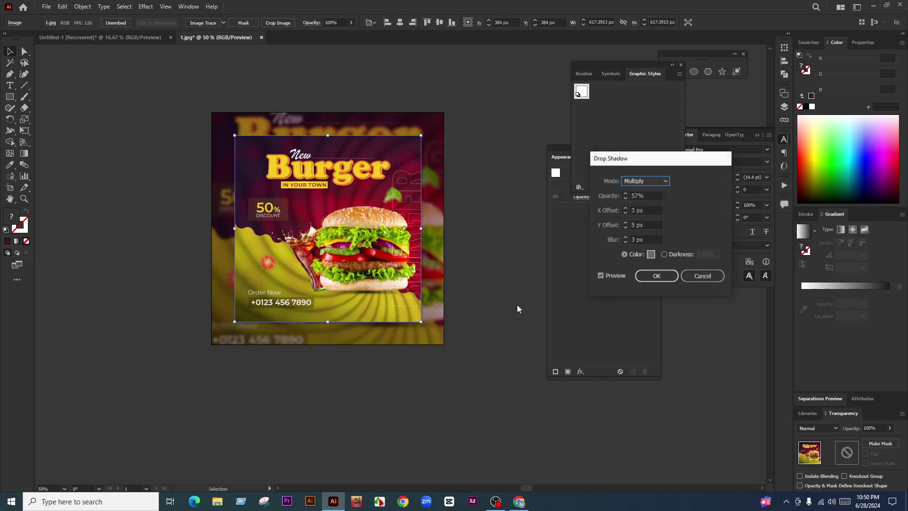
pyautogui.click(652, 255)
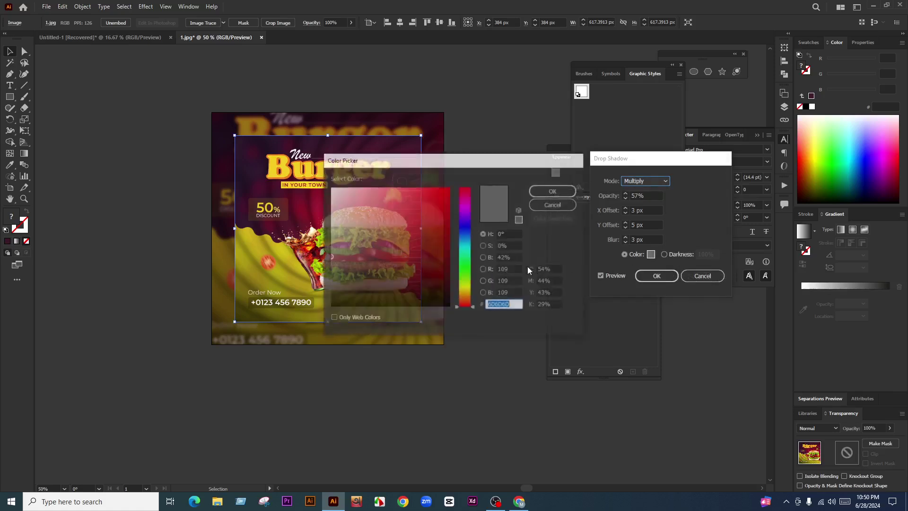
pyautogui.click(331, 284)
pyautogui.click(555, 191)
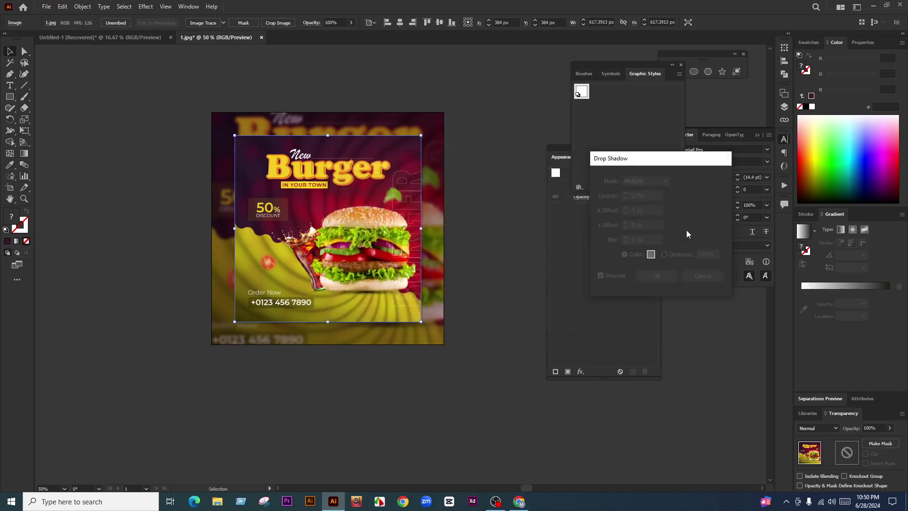
# Step: Set the drop shadow's blur to 8 px, its Y offset to 6 px and its X offset to 9 px
pyautogui.click(650, 240)
pyautogui.press('Up')
pyautogui.press('Up')
pyautogui.press('Up')
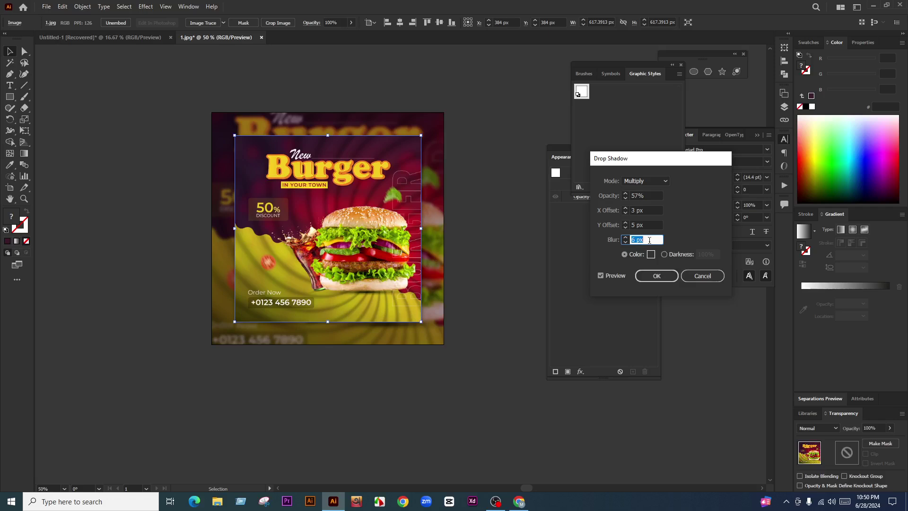
pyautogui.click(649, 226)
pyautogui.press('Up')
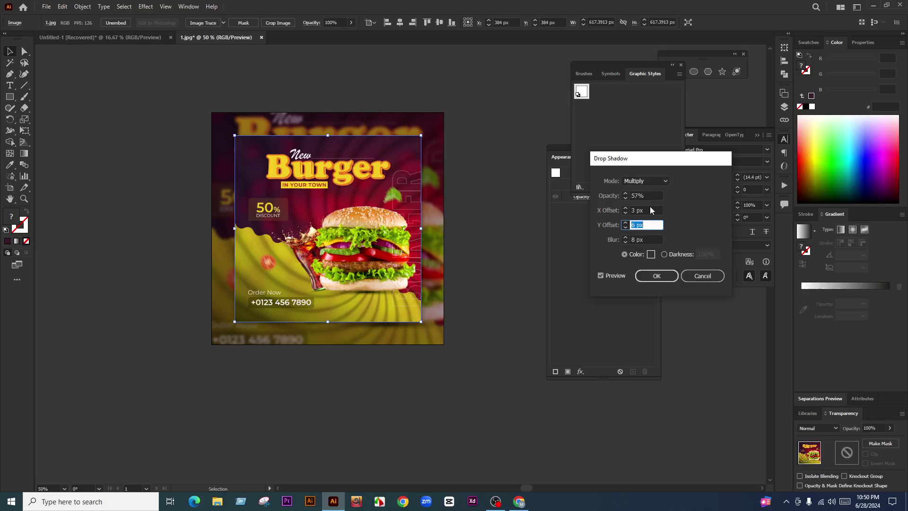
pyautogui.click(647, 209)
pyautogui.press('Up')
pyautogui.press('Up')
pyautogui.press('Up')
pyautogui.press('Up')
# Step: Raise the drop shadow's opacity well above 57%, apply the effect and deselect the front image
pyautogui.click(649, 196)
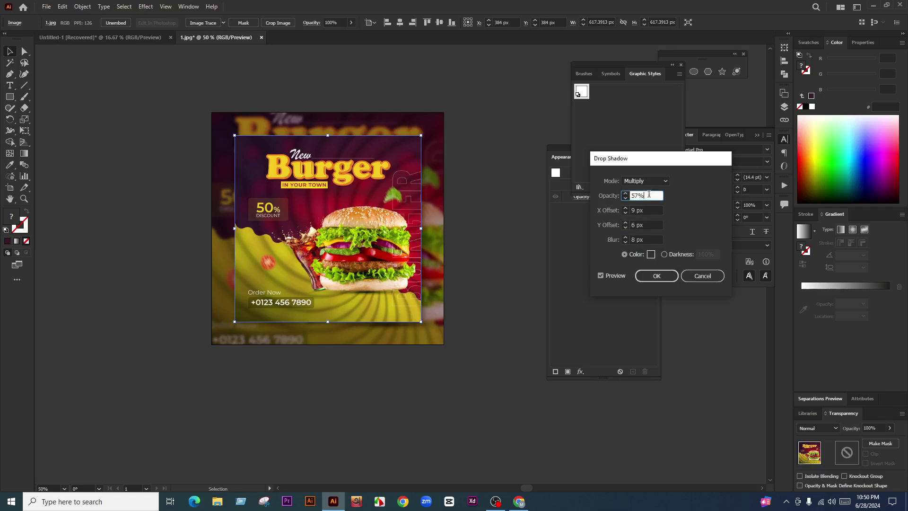
pyautogui.press('Up')
pyautogui.press('Up')
pyautogui.press('Up')
pyautogui.press('Up')
pyautogui.press('Up')
pyautogui.press('Up')
pyautogui.press('Up')
pyautogui.press('Up')
pyautogui.press('Up')
pyautogui.press('Up')
pyautogui.press('Up')
pyautogui.press('Up')
pyautogui.press('Up')
pyautogui.press('Up')
pyautogui.press('Up')
pyautogui.click(657, 275)
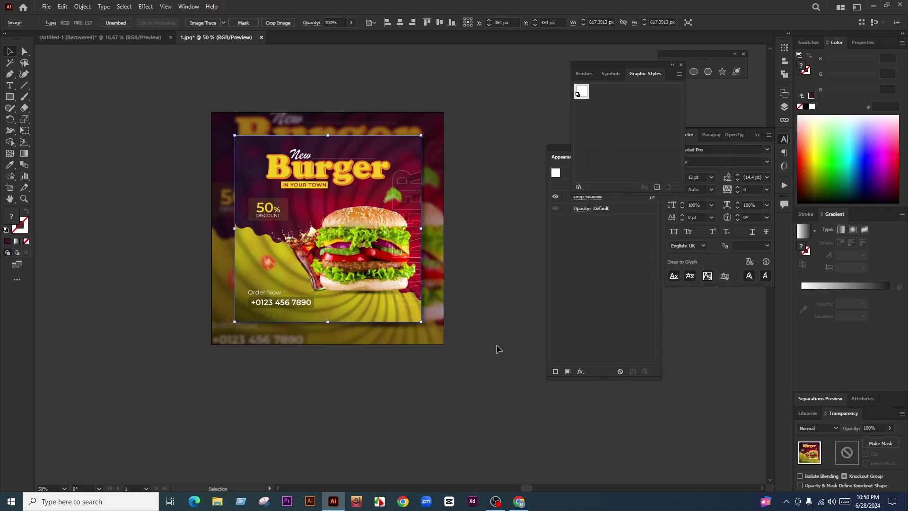
pyautogui.click(480, 276)
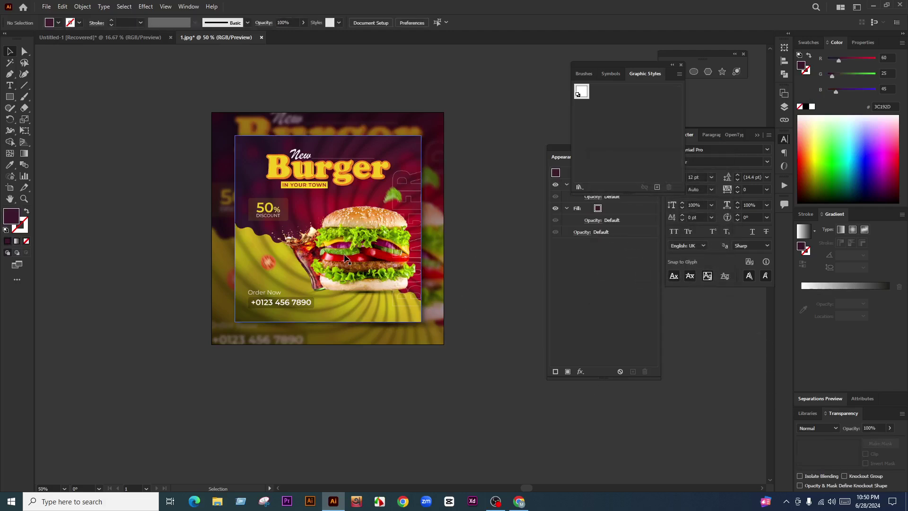
# Step: Export the composition through Save for Web as a maximum-quality JPEG resized to 2000 × 2000 px
pyautogui.hotkey('ctrl', '+')
pyautogui.hotkey('ctrl', '+')
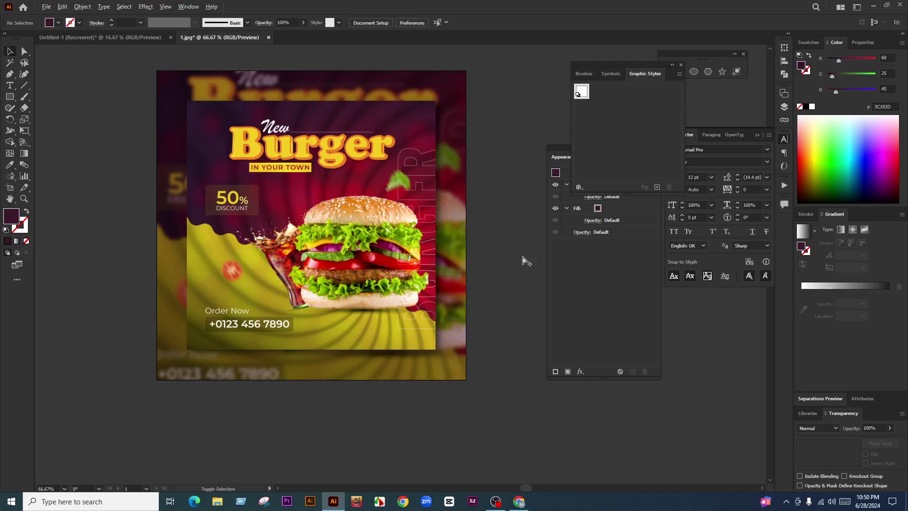
pyautogui.hotkey('ctrl', 'alt', 'shift', 's')
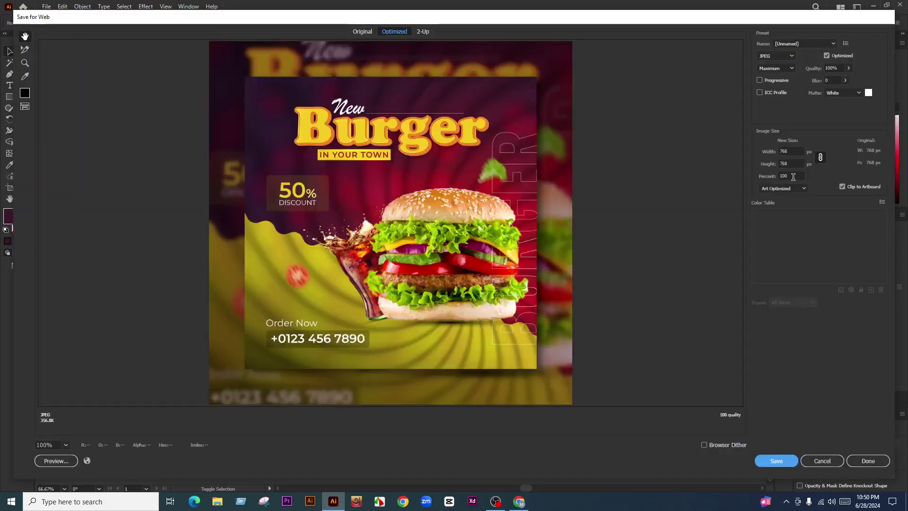
pyautogui.click(793, 177)
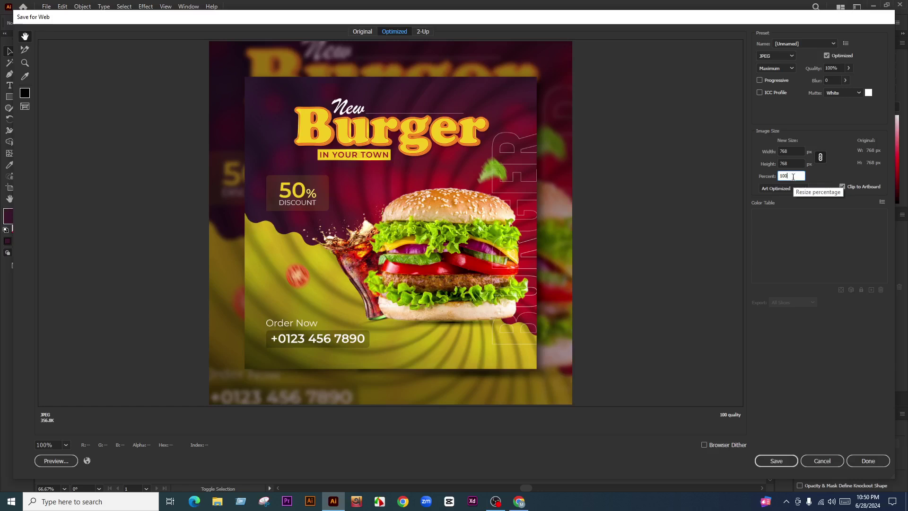
pyautogui.write('0')
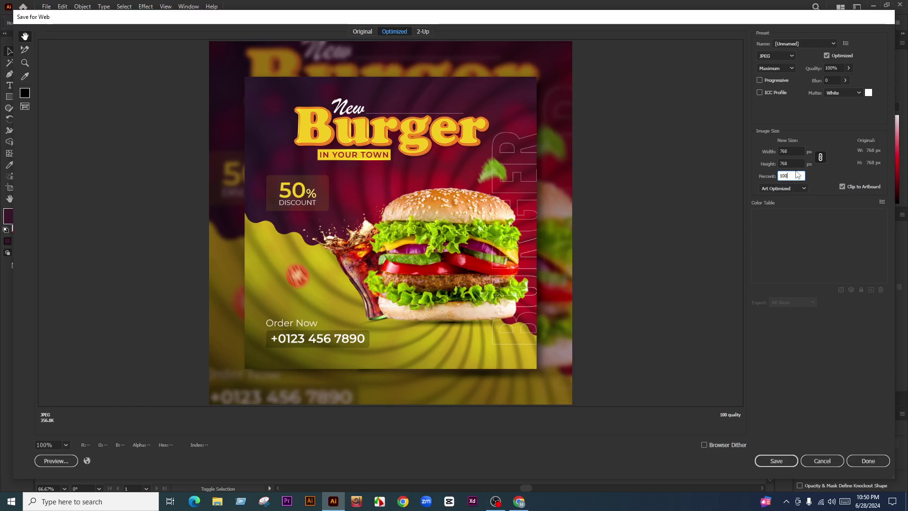
pyautogui.press('BackSpace')
pyautogui.hotkey('shift', 'Tab')
pyautogui.write('200')
pyautogui.click(779, 460)
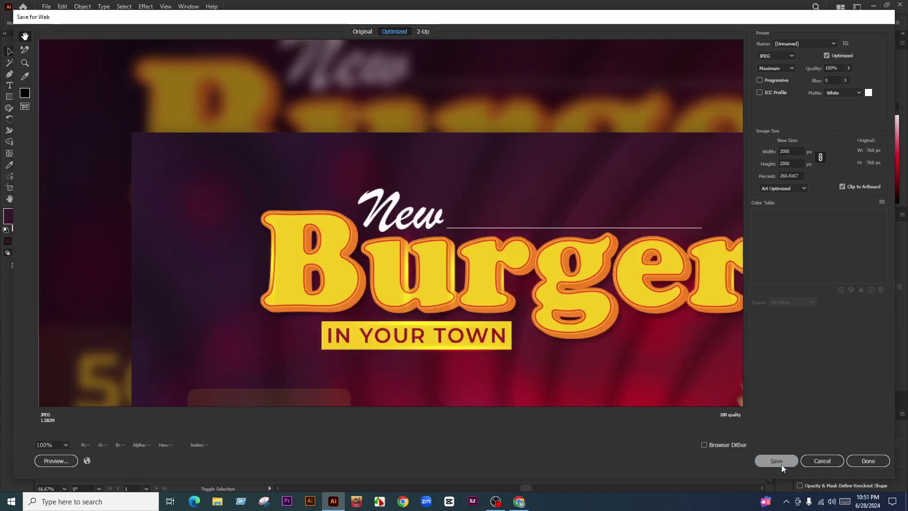
pyautogui.click(782, 463)
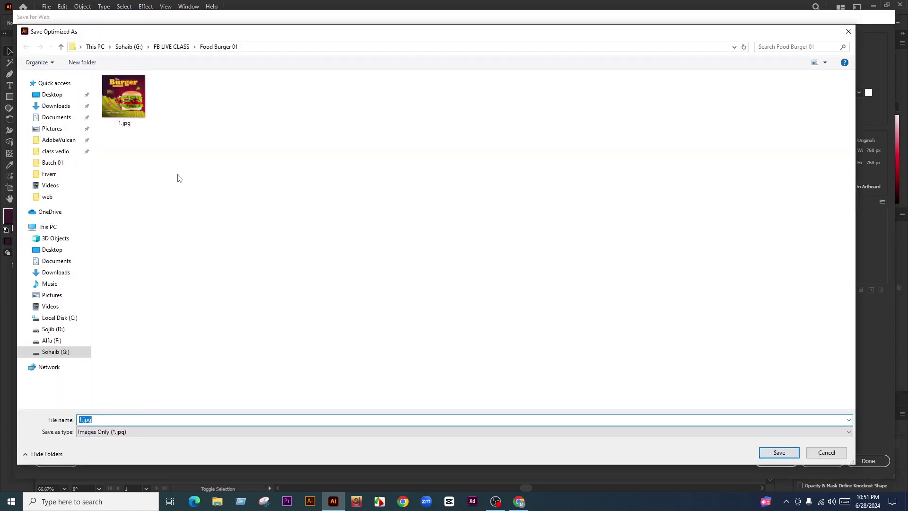
# Step: Name the exported JPEG 02 and save it in the Food Burger 01 folder
pyautogui.write('Food d')
pyautogui.press('BackSpace')
pyautogui.press('BackSpace')
pyautogui.press('BackSpace')
pyautogui.press('BackSpace')
pyautogui.press('BackSpace')
pyautogui.press('BackSpace')
pyautogui.write('02')
pyautogui.click(794, 457)
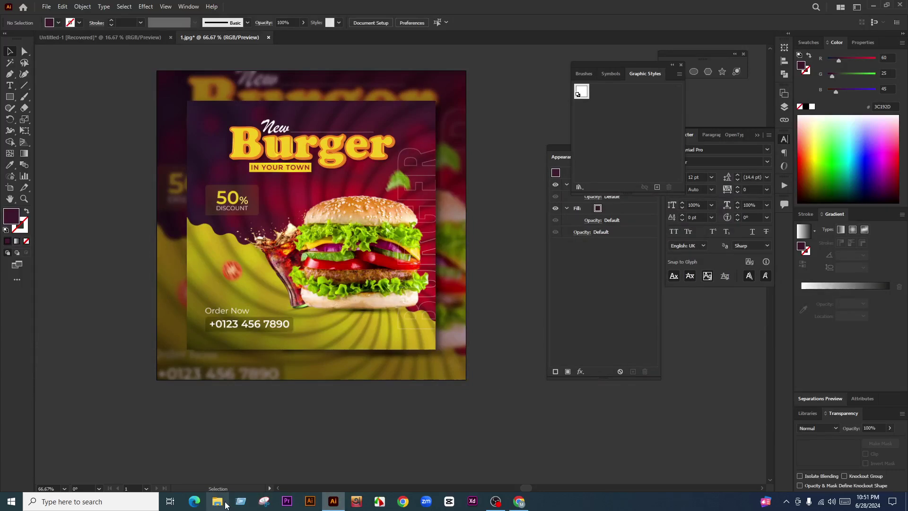
# Step: Switch to File Explorer and open 02.jpg from the Food Burger 01 folder inside FB LIVE CLASS on the G: drive
pyautogui.press('super+e')
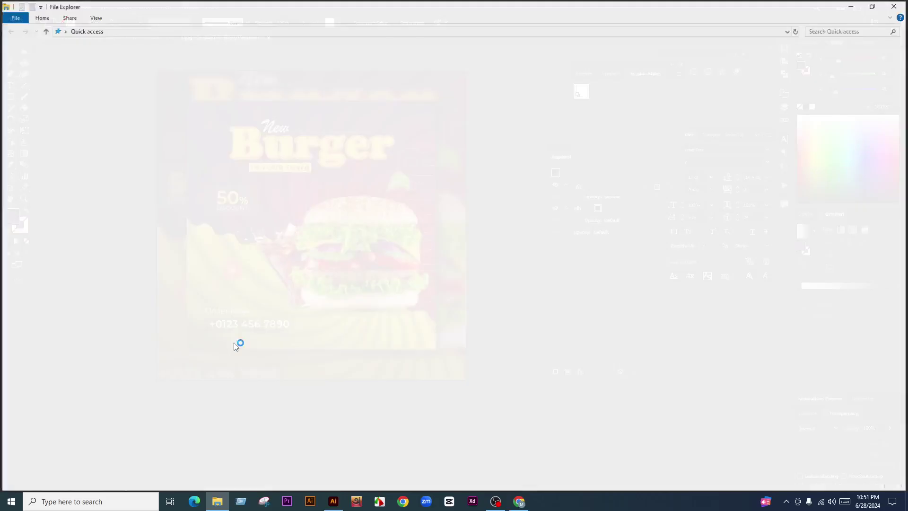
pyautogui.click(40, 322)
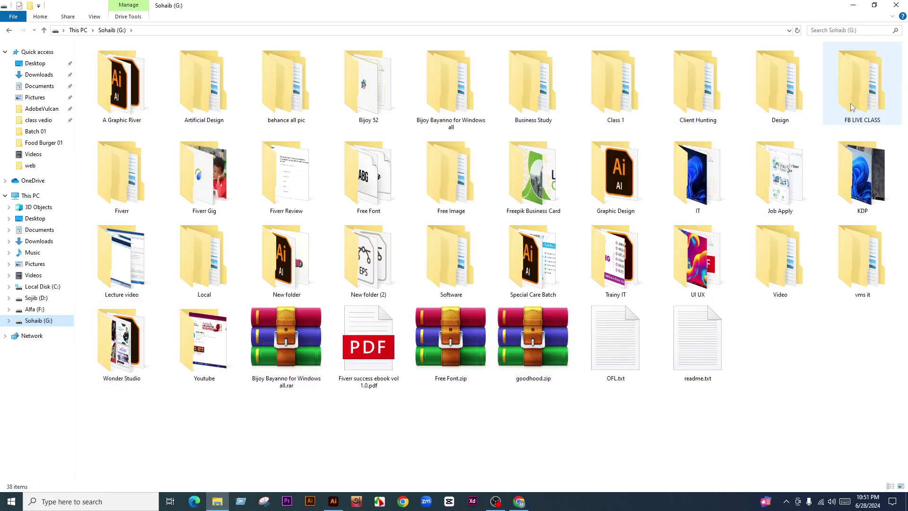
pyautogui.doubleClick(861, 87)
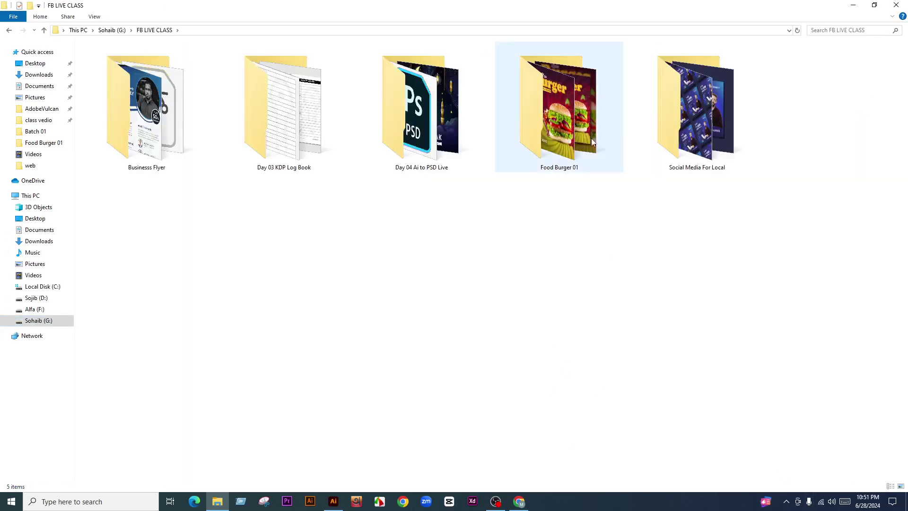
pyautogui.doubleClick(560, 129)
pyautogui.click(94, 16)
pyautogui.click(114, 30)
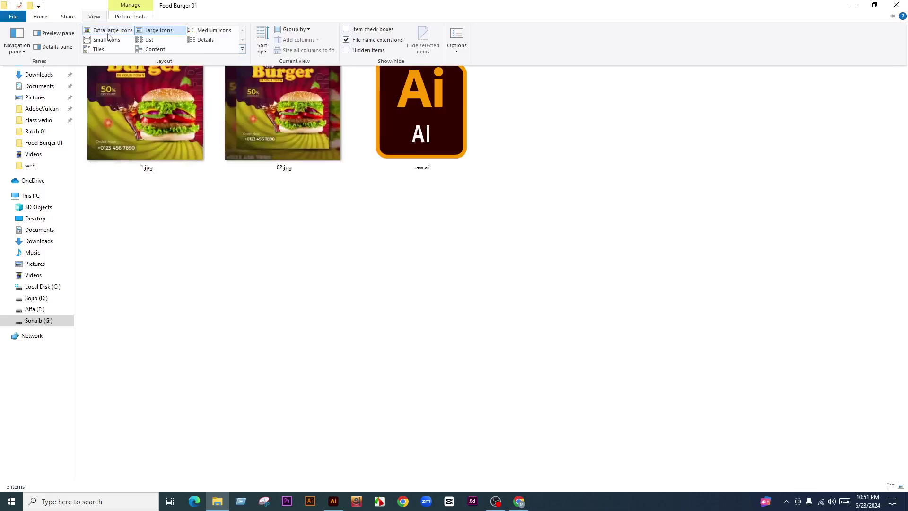
pyautogui.doubleClick(272, 130)
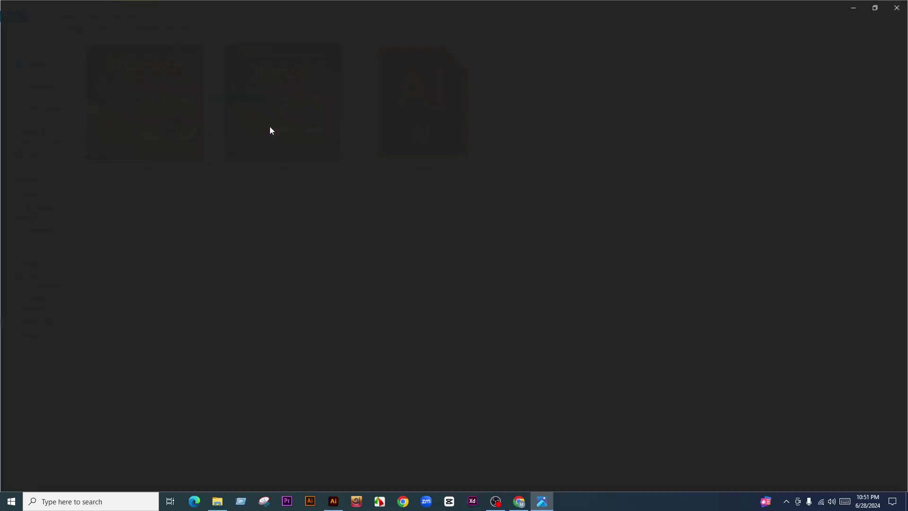
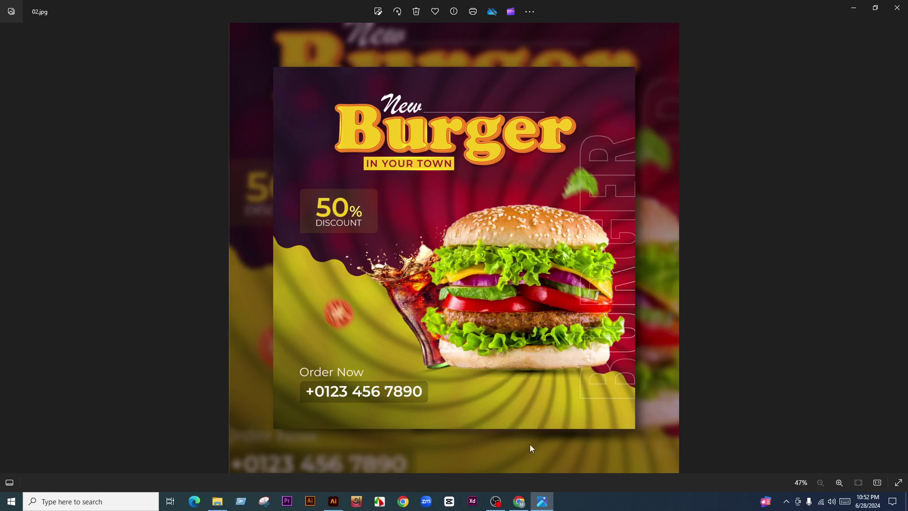
# Step: Check the stream preview and comments on the Facebook Live dashboard in Chrome and return to the exported image in Photos
pyautogui.click(519, 503)
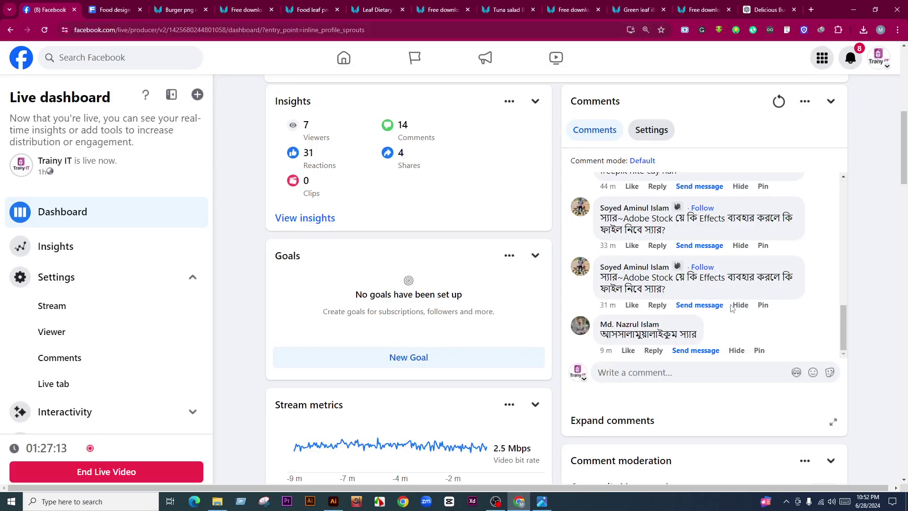
pyautogui.scroll(8, 453, 255)
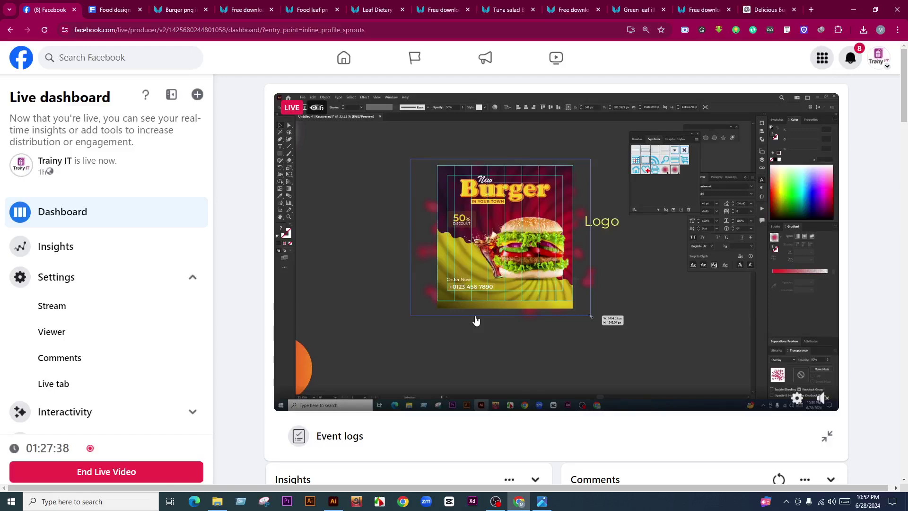
pyautogui.scroll(-6, 500, 371)
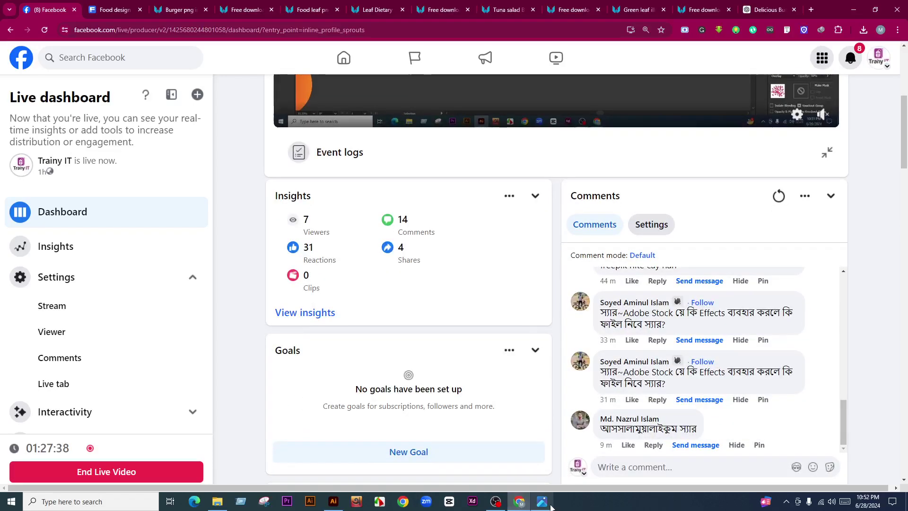
pyautogui.click(542, 502)
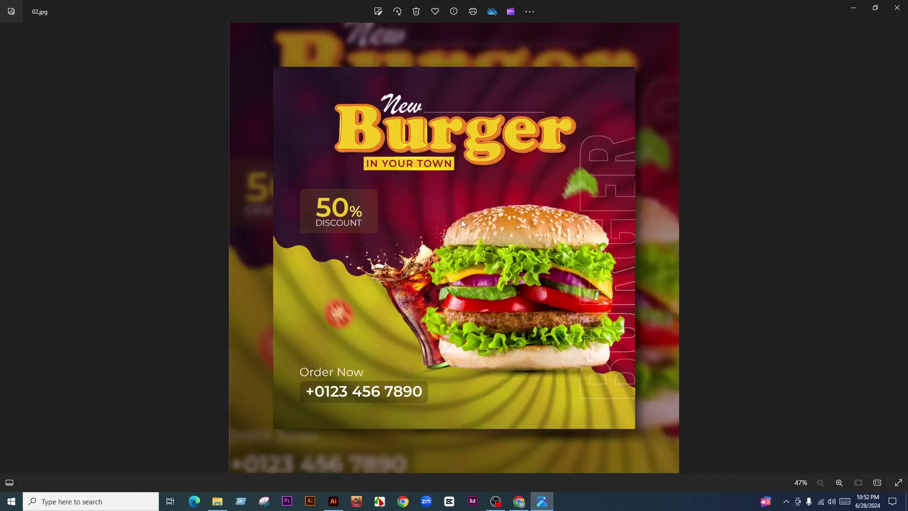
# Step: Switch back to the Facebook Live dashboard in Chrome and read through the viewers' comments
pyautogui.click(519, 502)
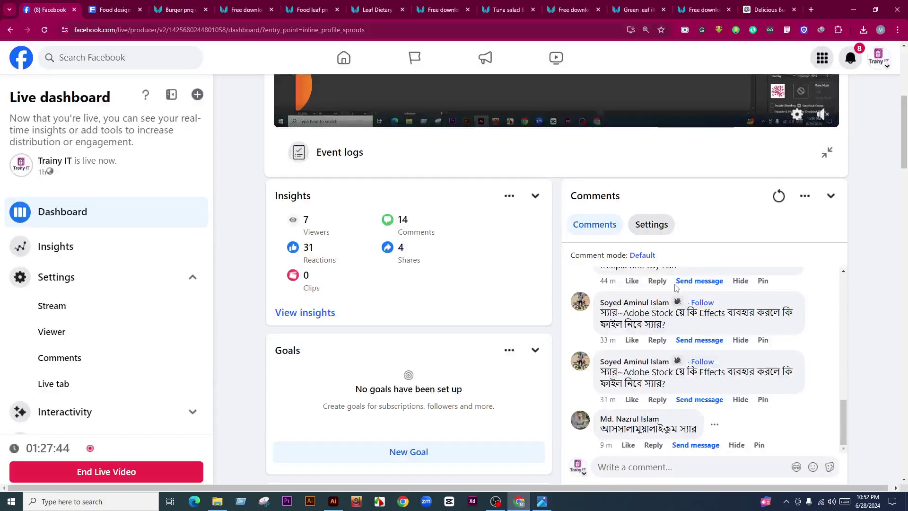
pyautogui.click(632, 471)
pyautogui.scroll(-3, 632, 425)
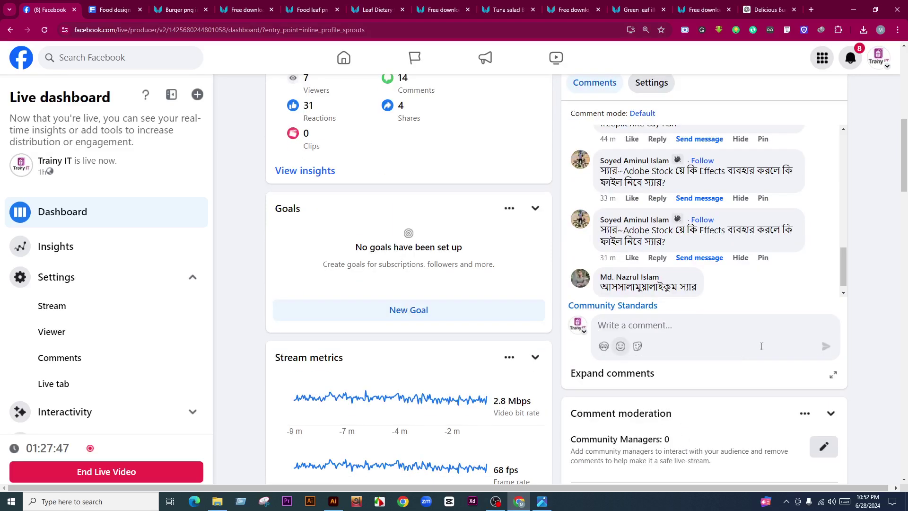
pyautogui.scroll(-1, 660, 321)
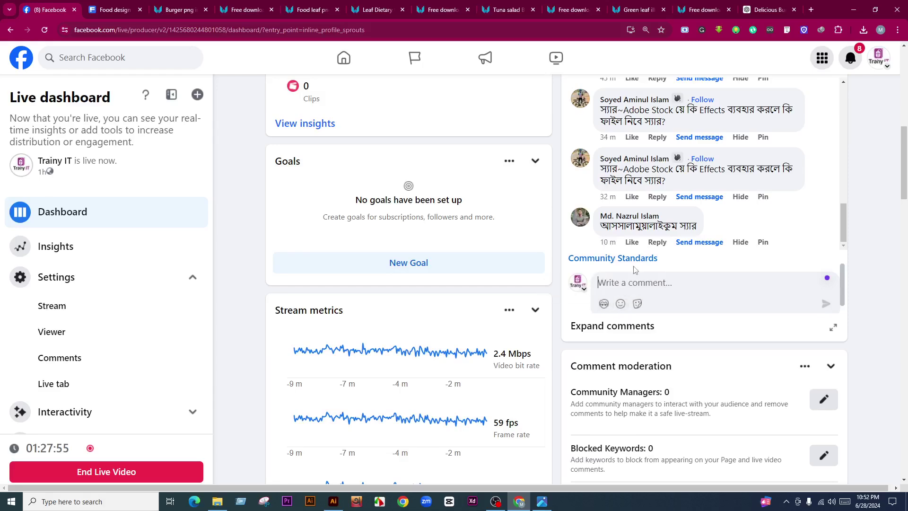
pyautogui.scroll(-3, 765, 294)
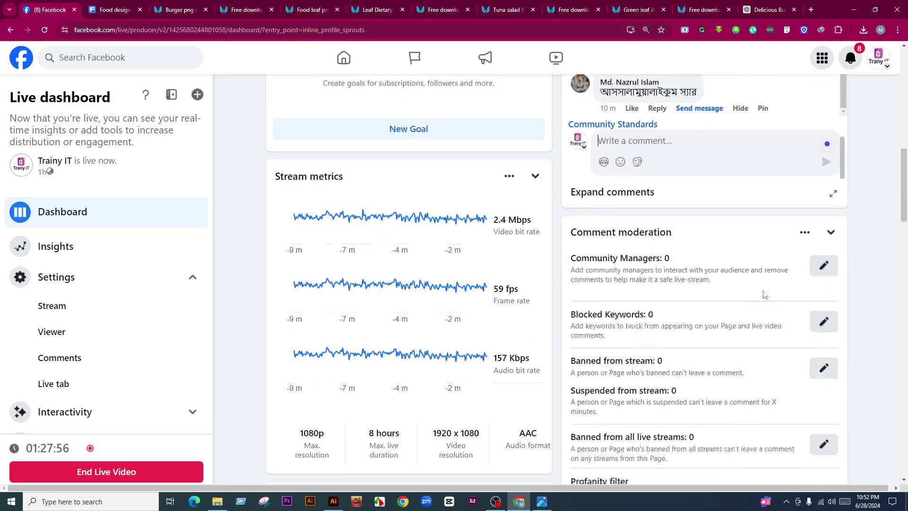
pyautogui.scroll(7, 765, 294)
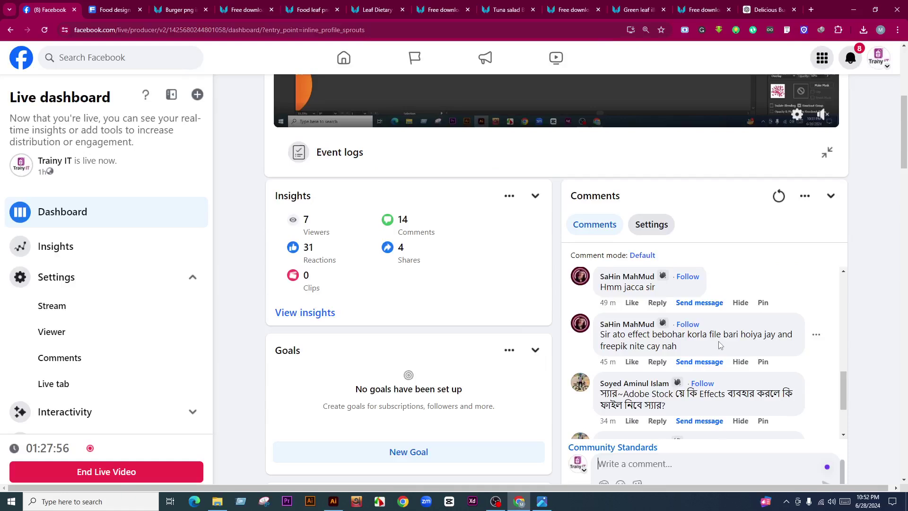
pyautogui.scroll(10, 718, 342)
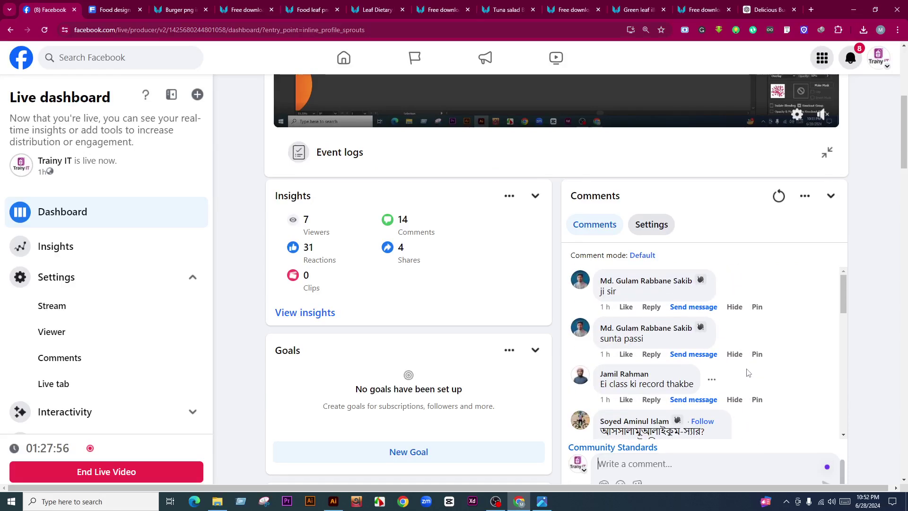
pyautogui.scroll(-3, 748, 373)
pyautogui.scroll(1, 738, 359)
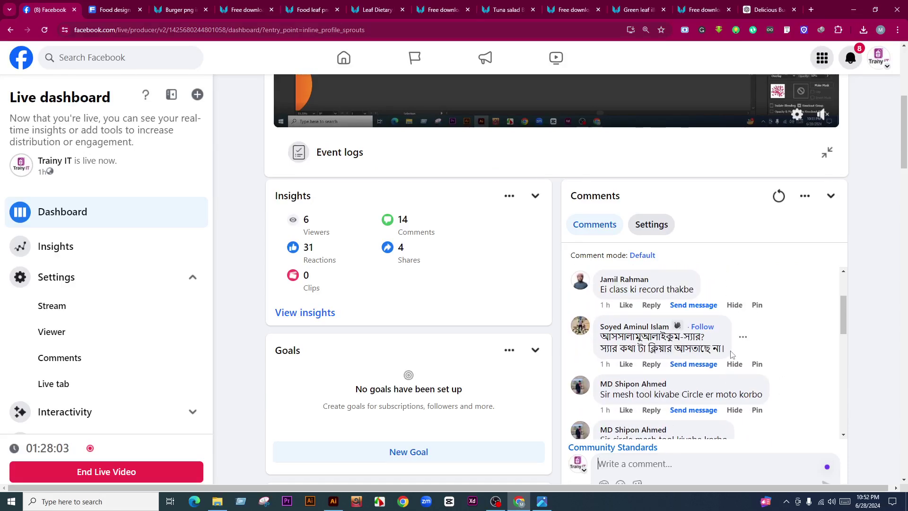
pyautogui.scroll(-3, 715, 345)
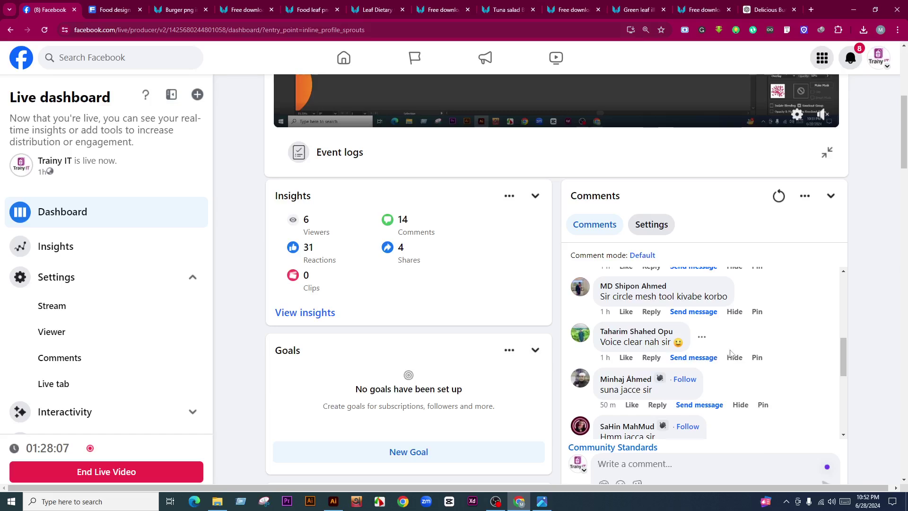
# Step: Read the most recent comments on the live video and check the stream preview
pyautogui.scroll(-3, 733, 354)
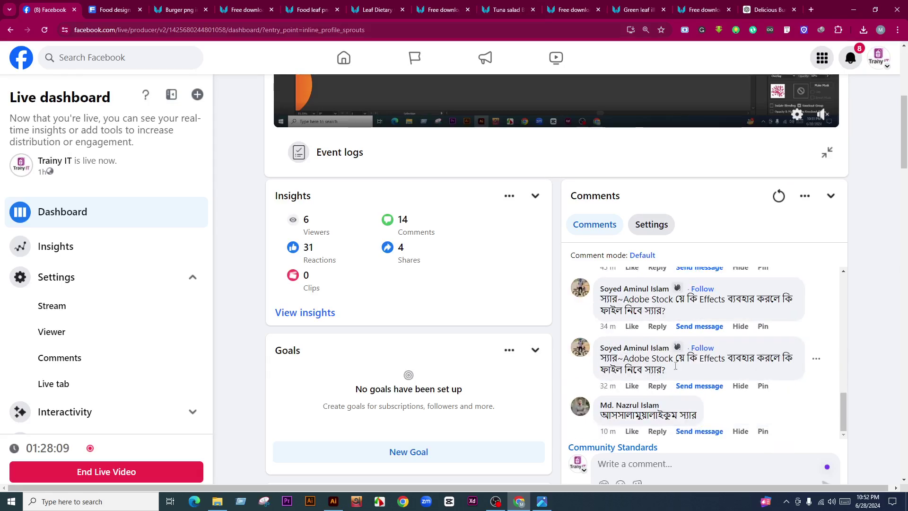
pyautogui.scroll(5, 428, 312)
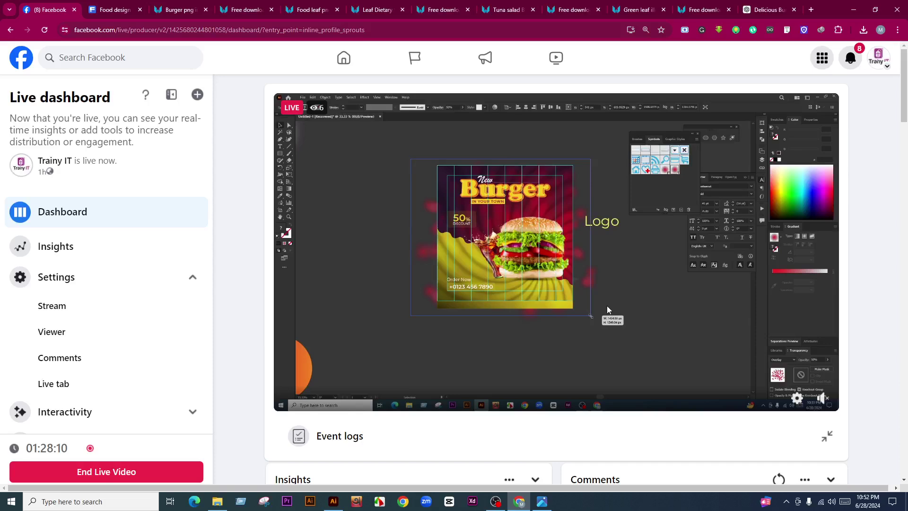
pyautogui.scroll(-6, 609, 305)
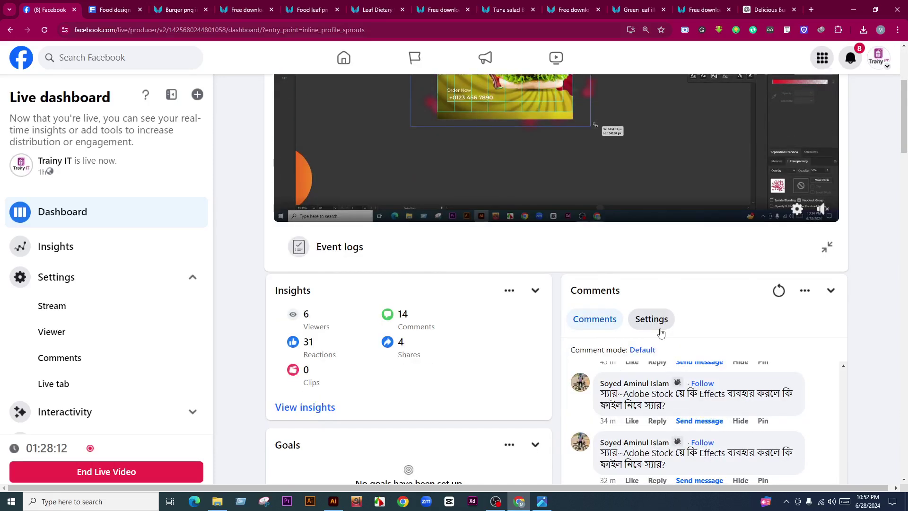
# Step: Show the Fiverr Admission Post featured link to viewers of the live video
pyautogui.scroll(-20, 321, 326)
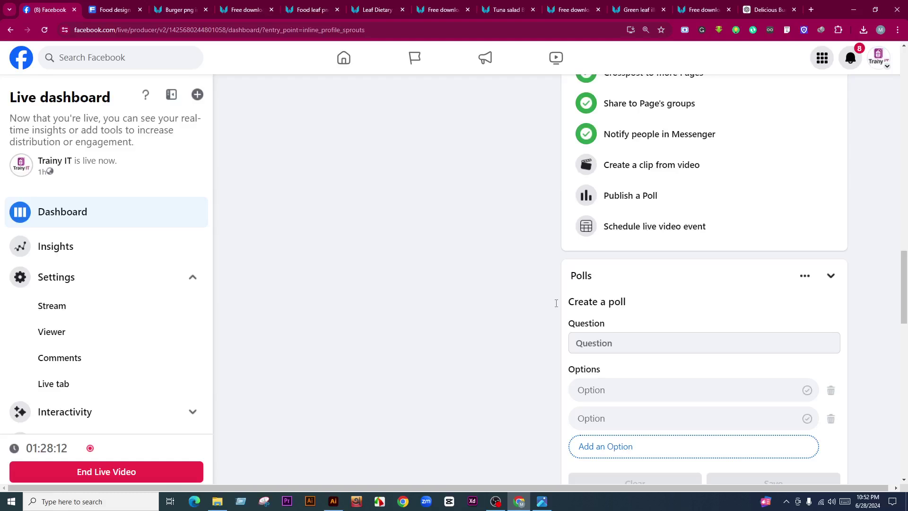
pyautogui.scroll(-4, 557, 303)
pyautogui.scroll(-5, 516, 299)
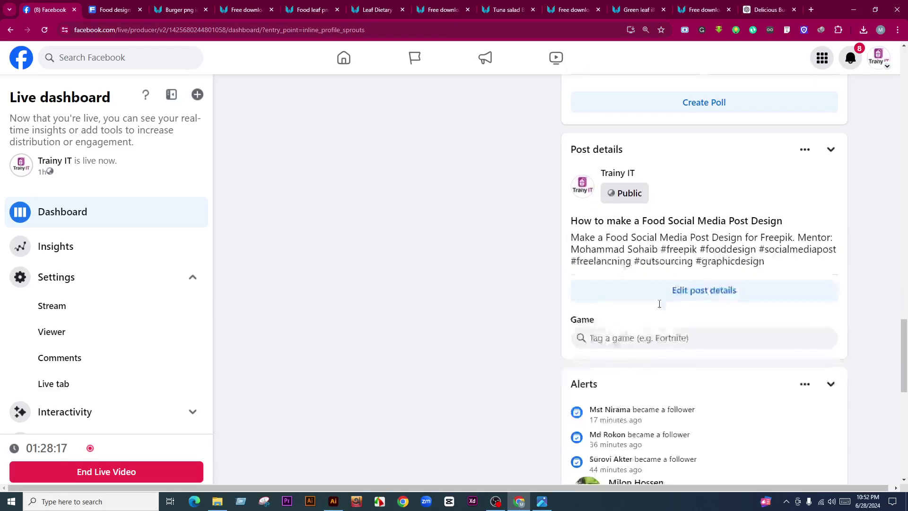
pyautogui.scroll(-4, 660, 303)
pyautogui.scroll(-6, 715, 328)
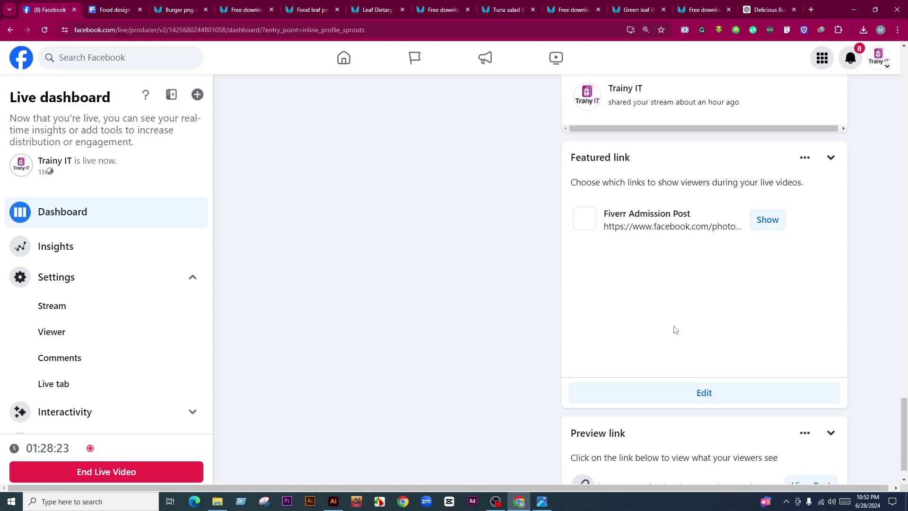
pyautogui.scroll(-1, 668, 329)
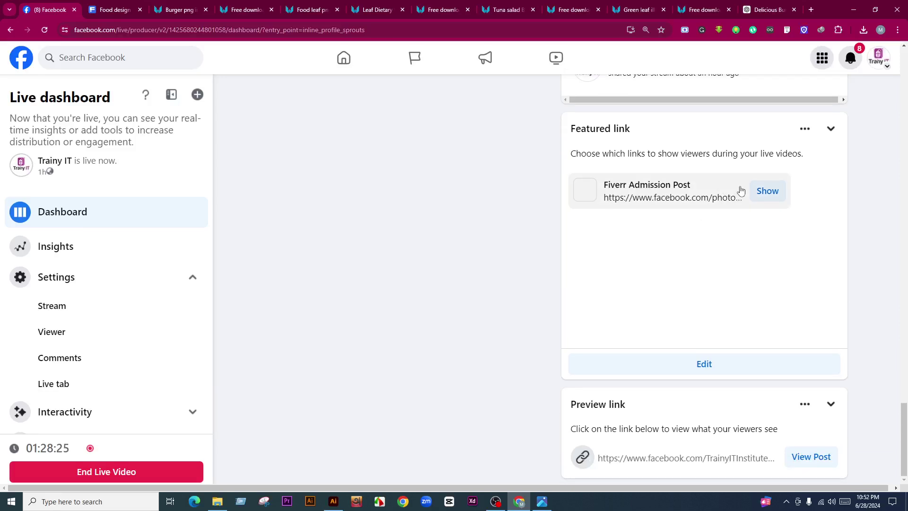
pyautogui.click(768, 191)
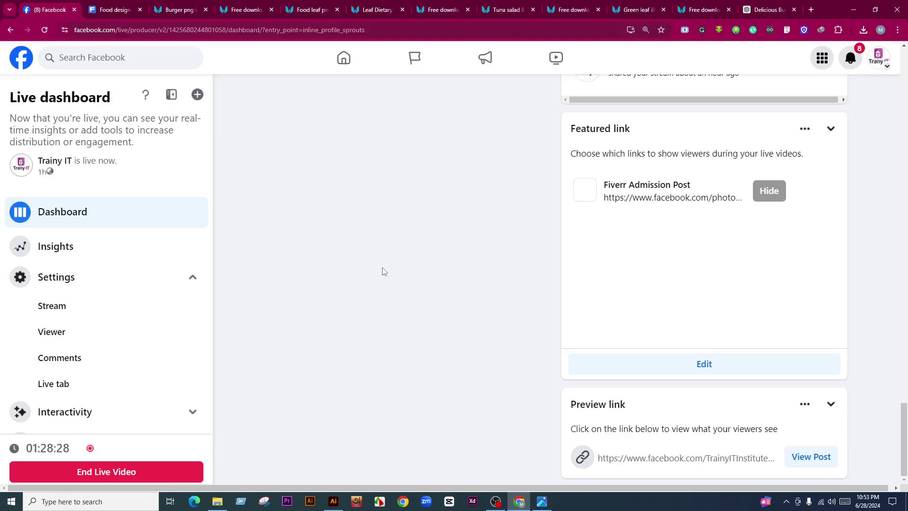
# Step: Expand the Monetisation options of the live dashboard and return to the newest viewer comments
pyautogui.scroll(-2, 71, 334)
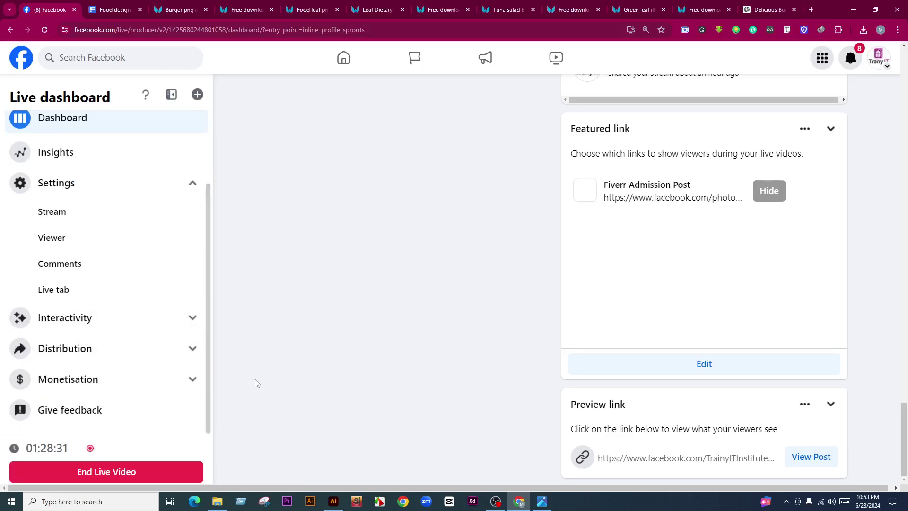
pyautogui.click(173, 374)
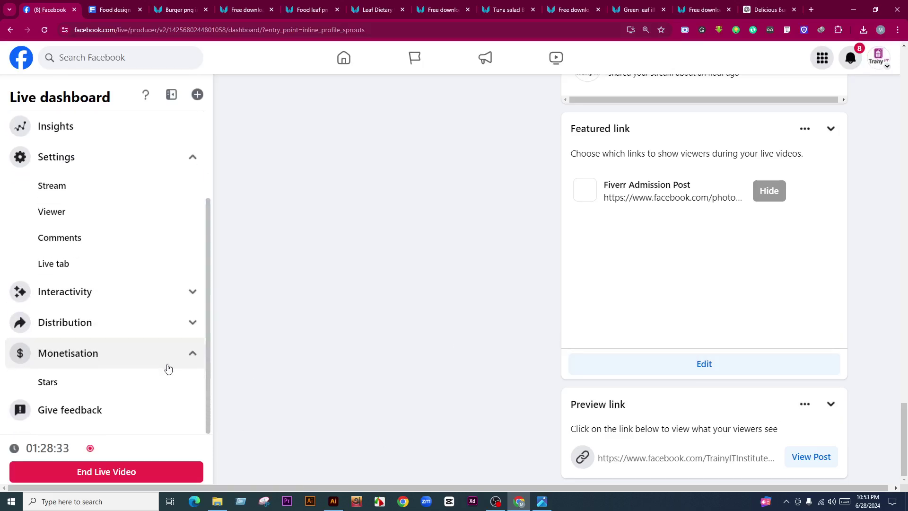
pyautogui.scroll(-15, 282, 379)
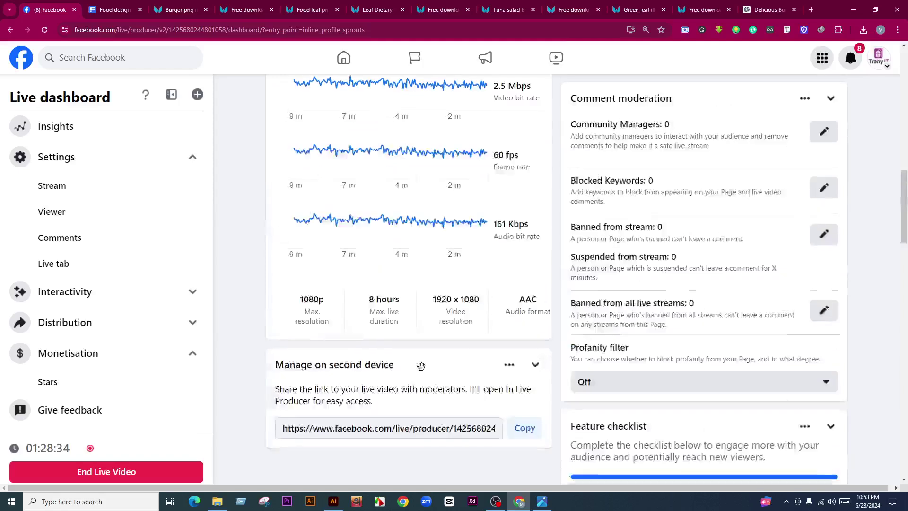
pyautogui.scroll(11, 421, 365)
pyautogui.scroll(-3, 737, 359)
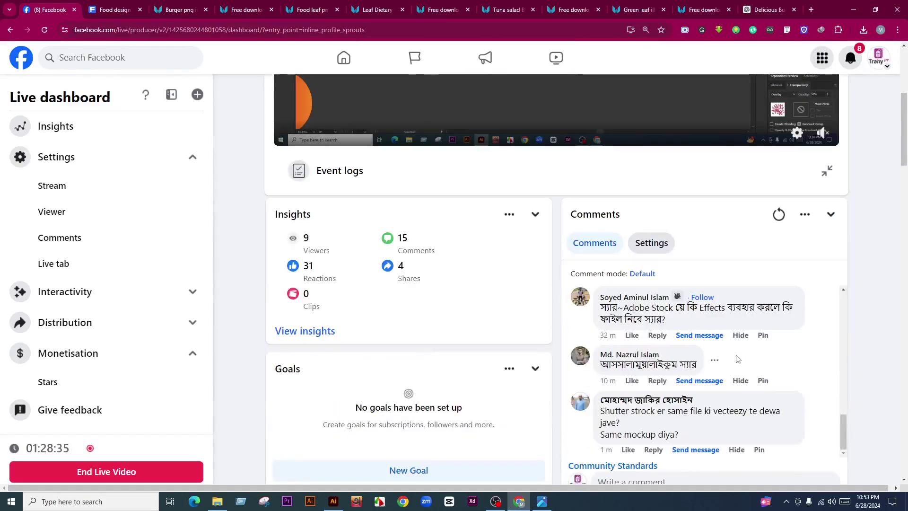